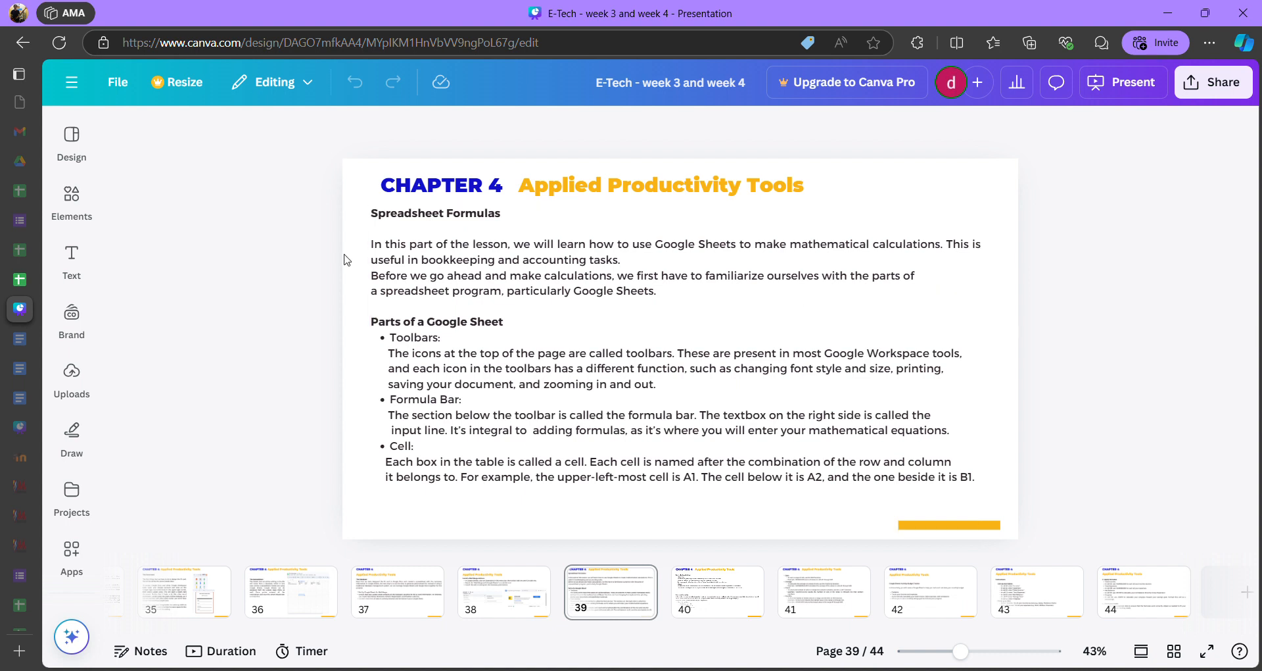
Switch to the Google sheet Formulas spreadsheet and examine how individual cells in columns B and C are addressed
left_click(21, 284)
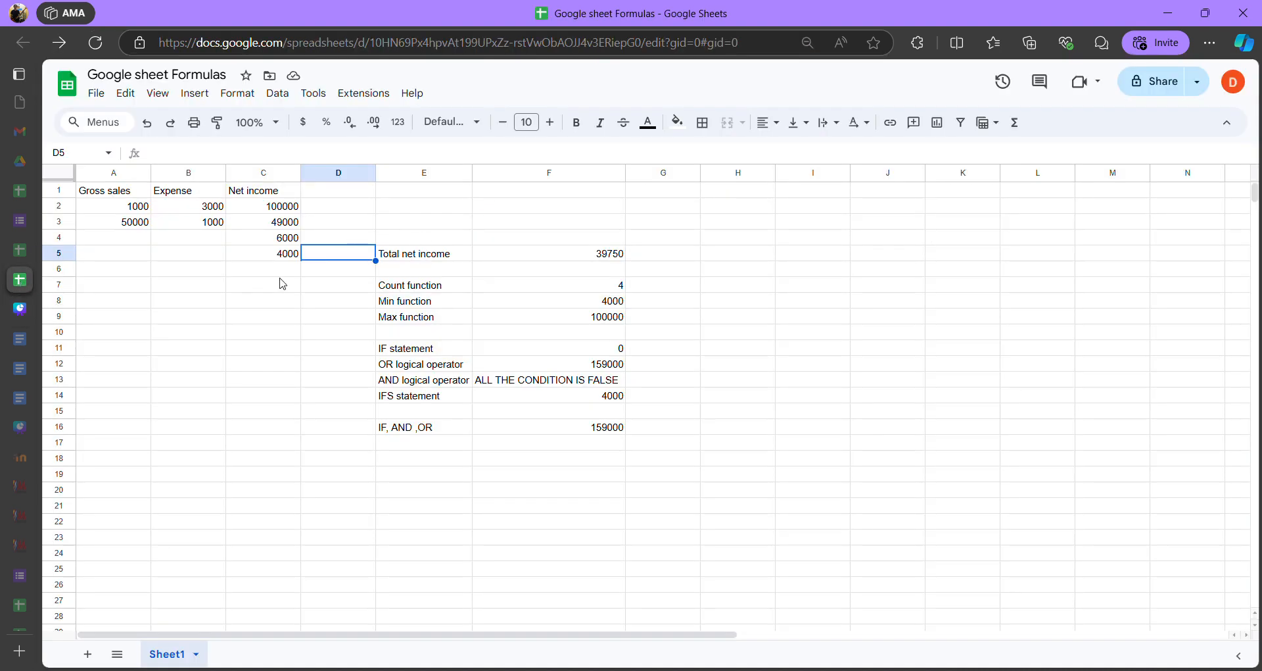
left_click(190, 272)
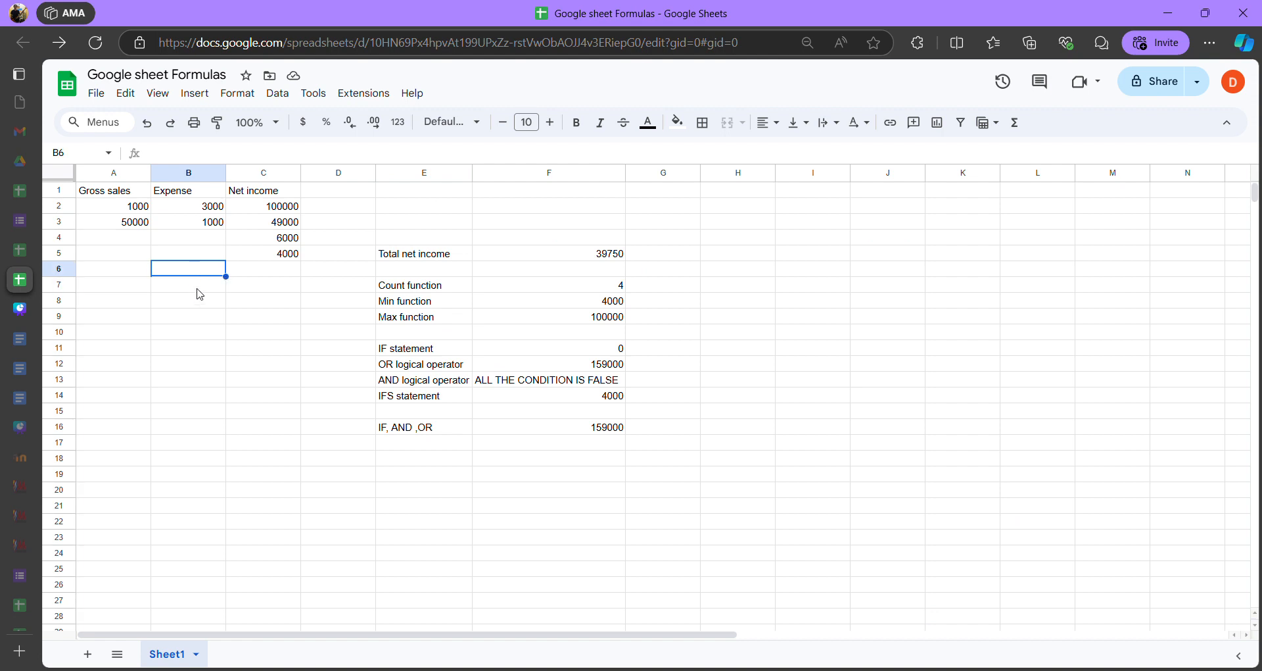
left_click(196, 289)
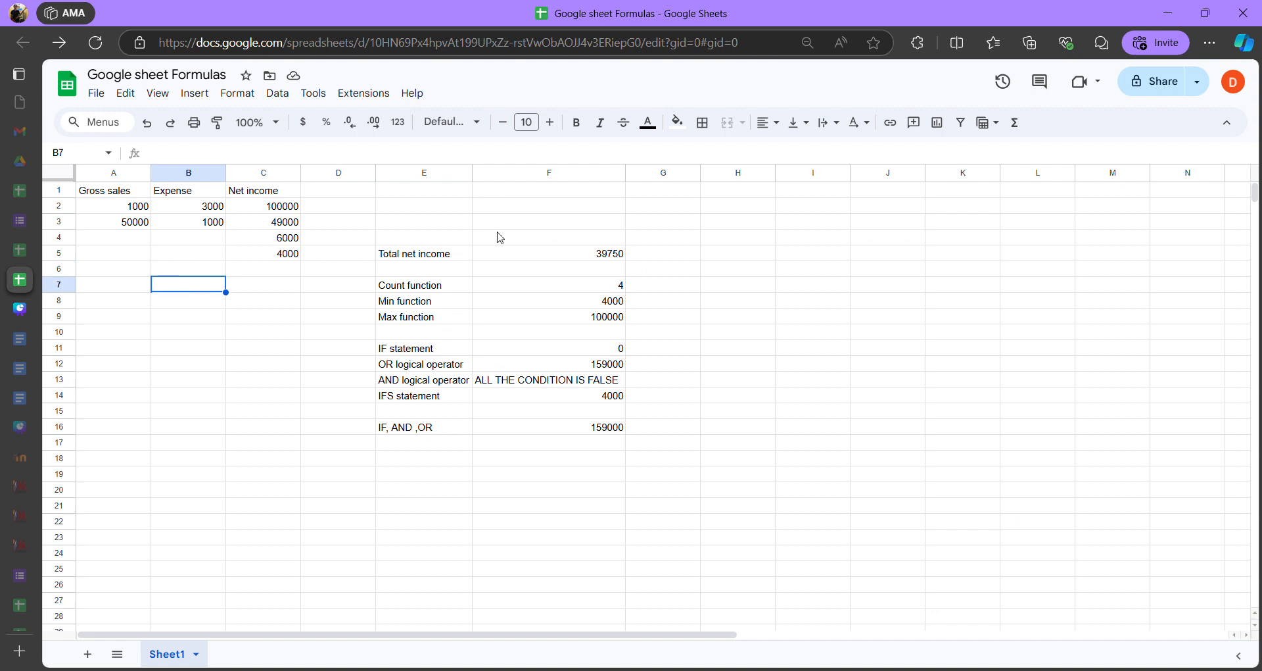
left_click(187, 304)
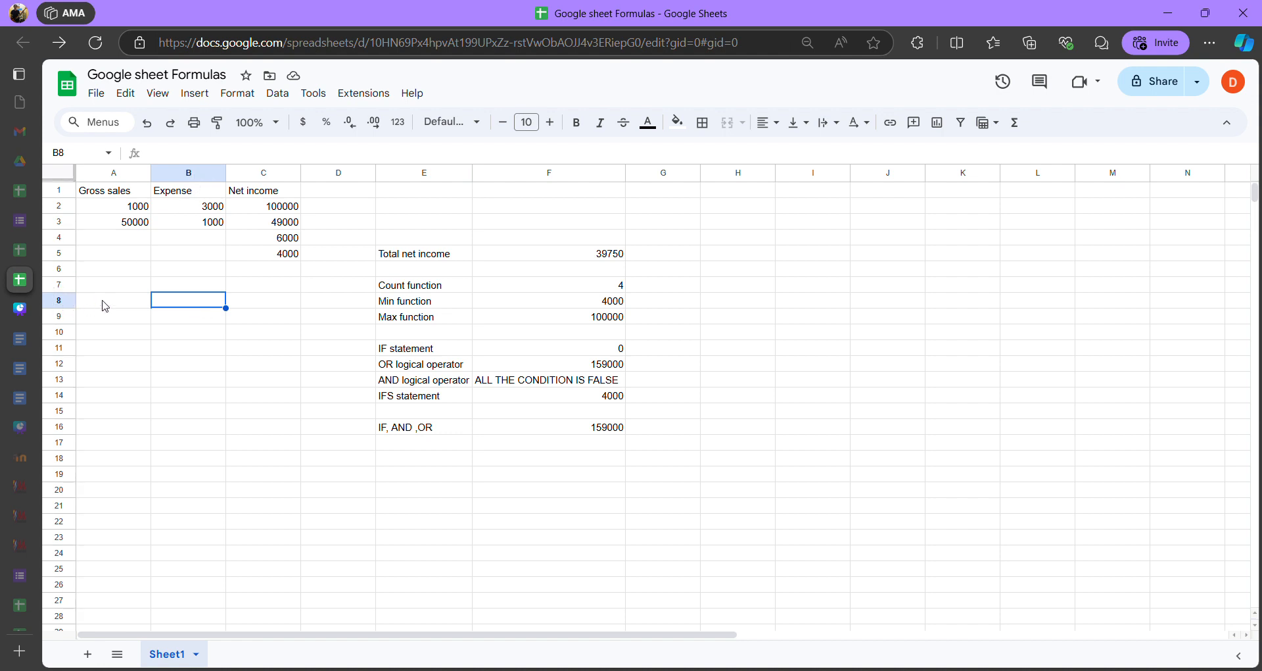
left_click(182, 322)
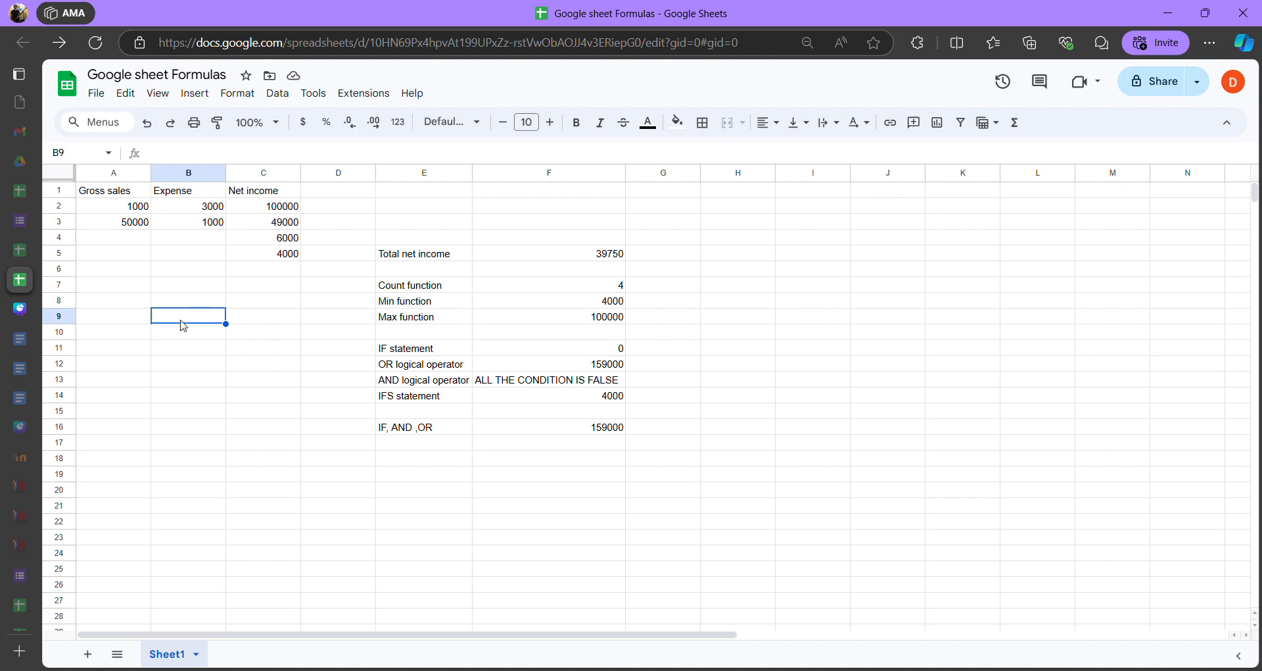
left_click(250, 322)
left_click(263, 334)
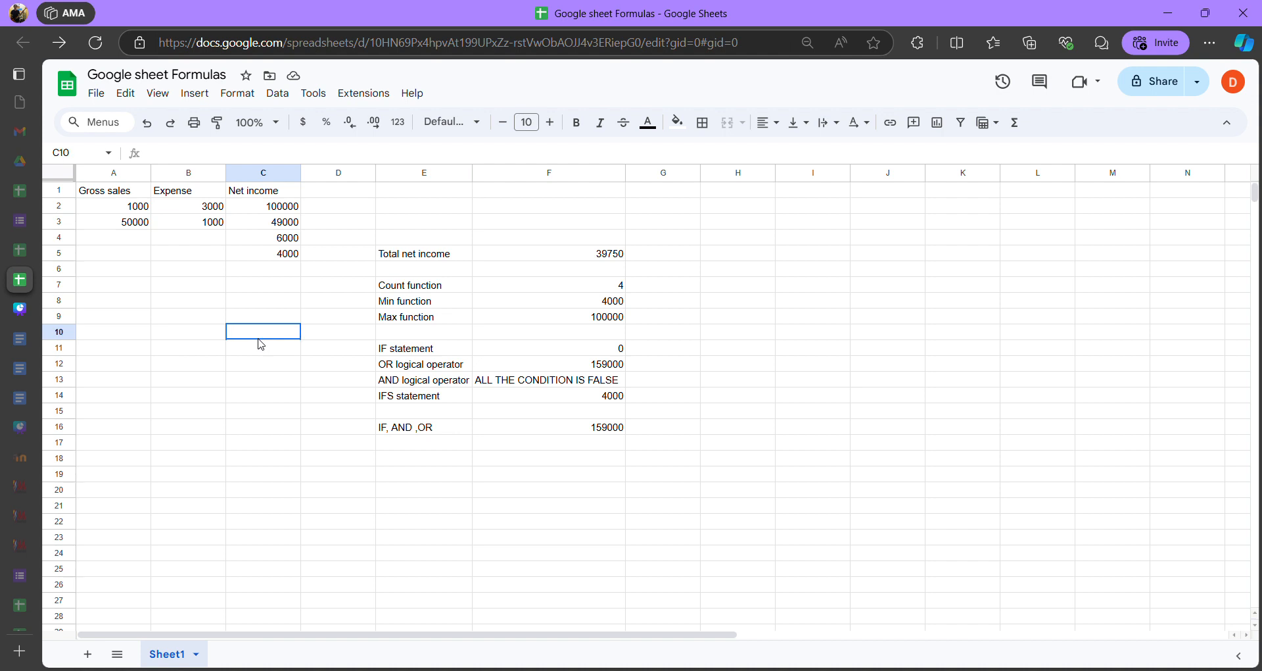
left_click(259, 351)
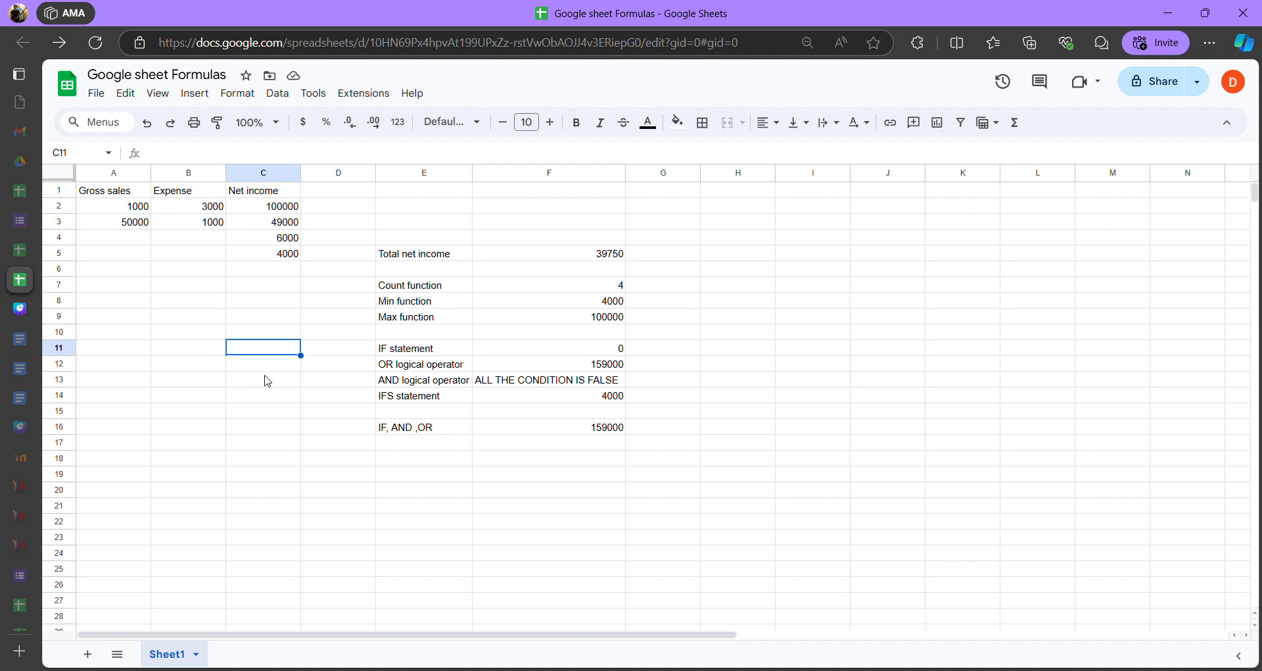
left_click(267, 366)
left_click(249, 381)
left_click(205, 385)
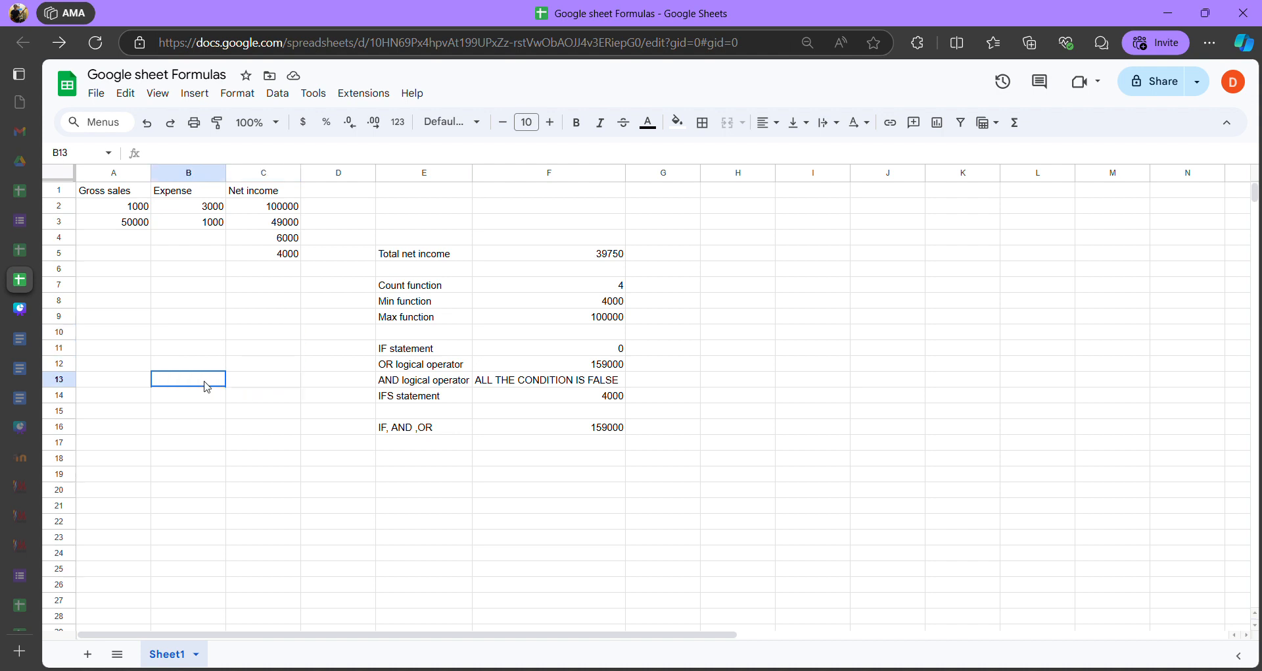
left_click(192, 400)
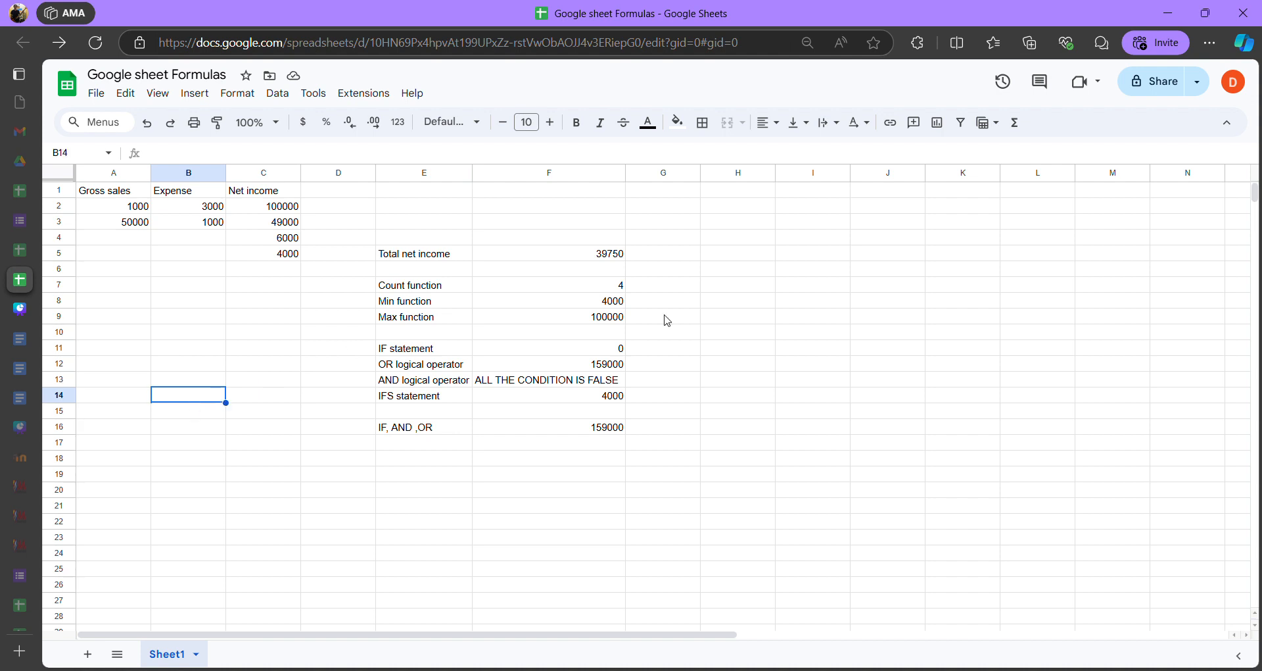
Inspect the Max function result in F9, empty cells in columns A to D, and the OR logical operator label
left_click(539, 320)
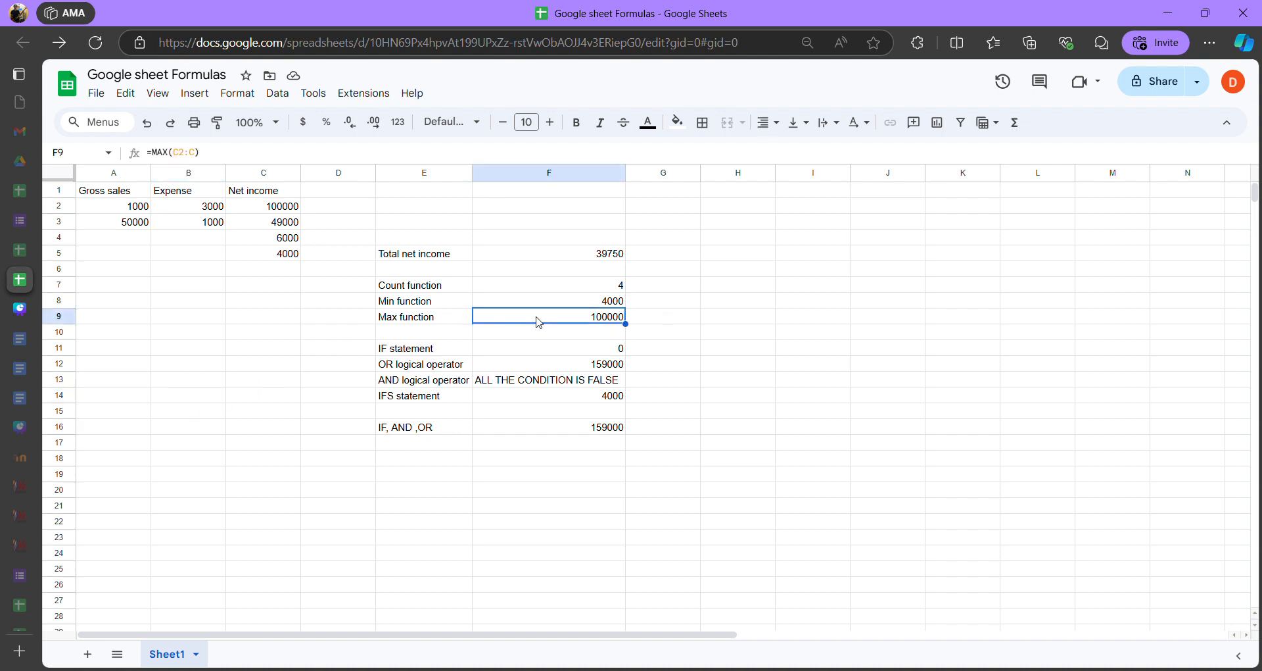
left_click(307, 337)
left_click(105, 378)
left_click(207, 381)
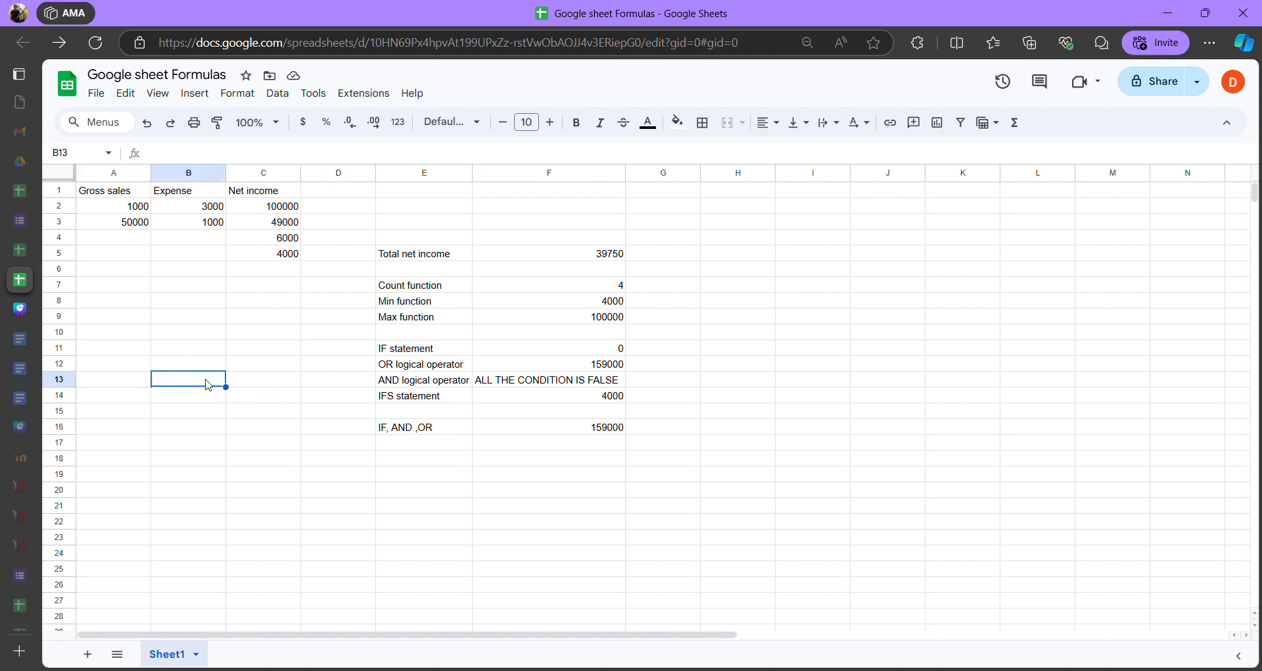
left_click(190, 410)
left_click(401, 365)
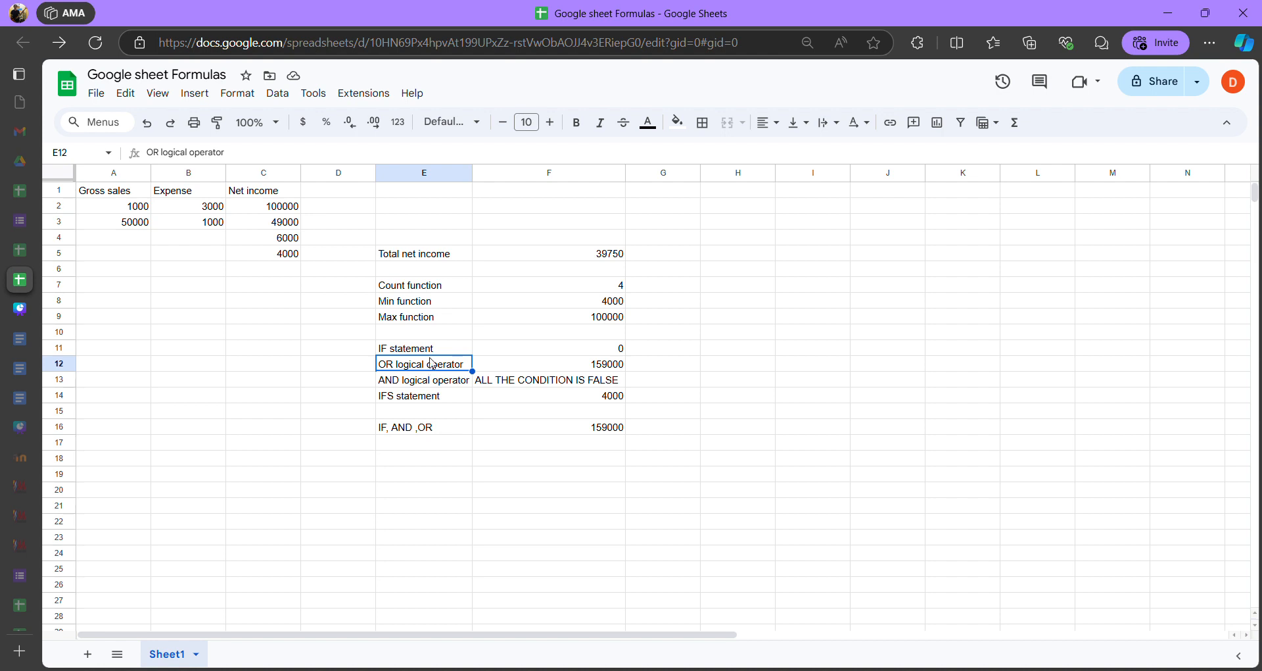
left_click(356, 366)
left_click(421, 368)
Switch to the Canva presentation and read page 40 on columns, rows and entering formulas
left_click(20, 308)
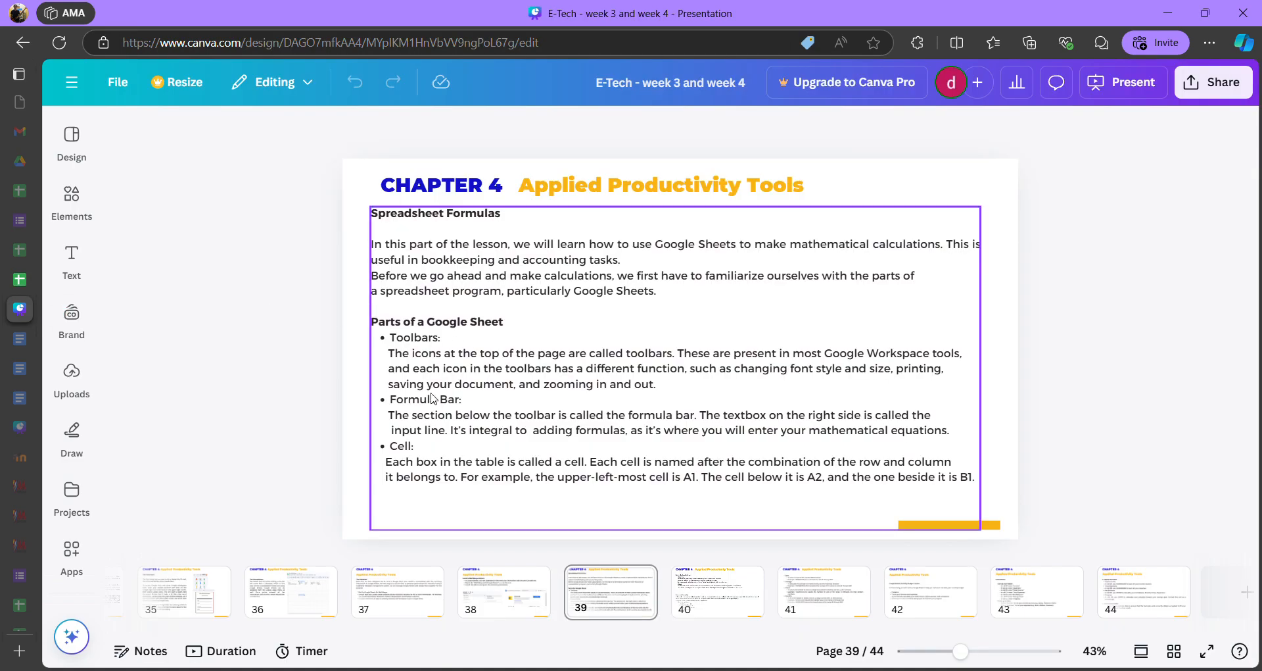
scroll(570, 467, "down", 2)
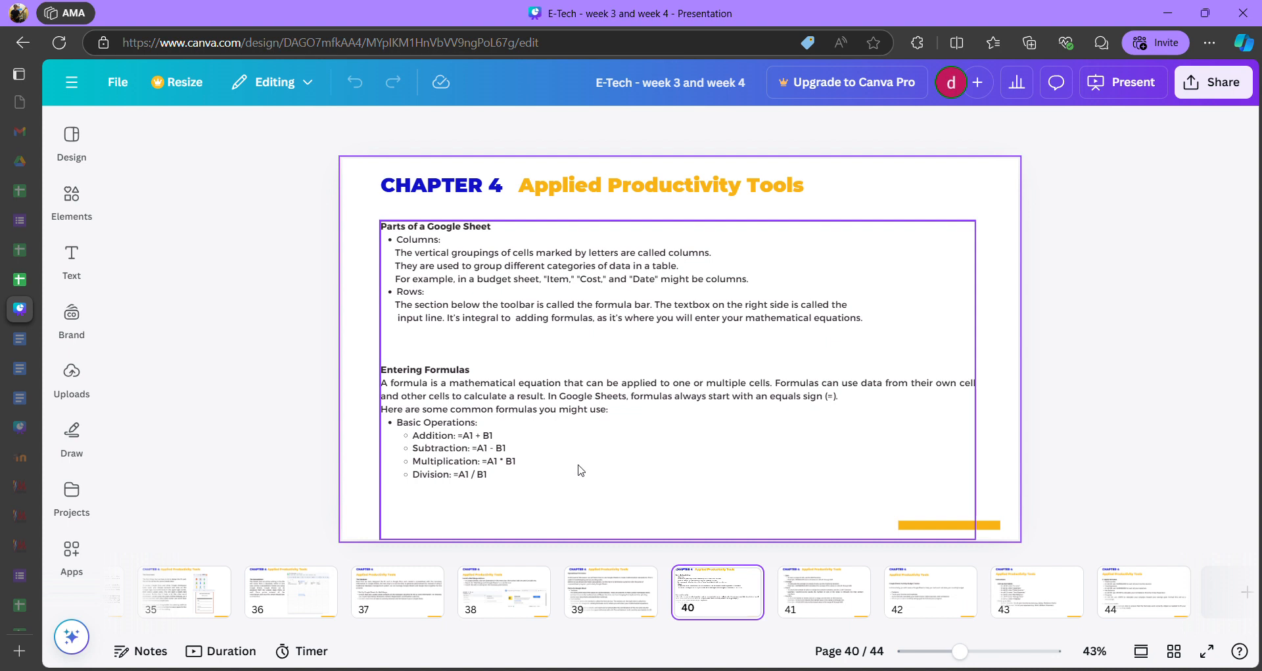
left_click(70, 261)
left_click(26, 278)
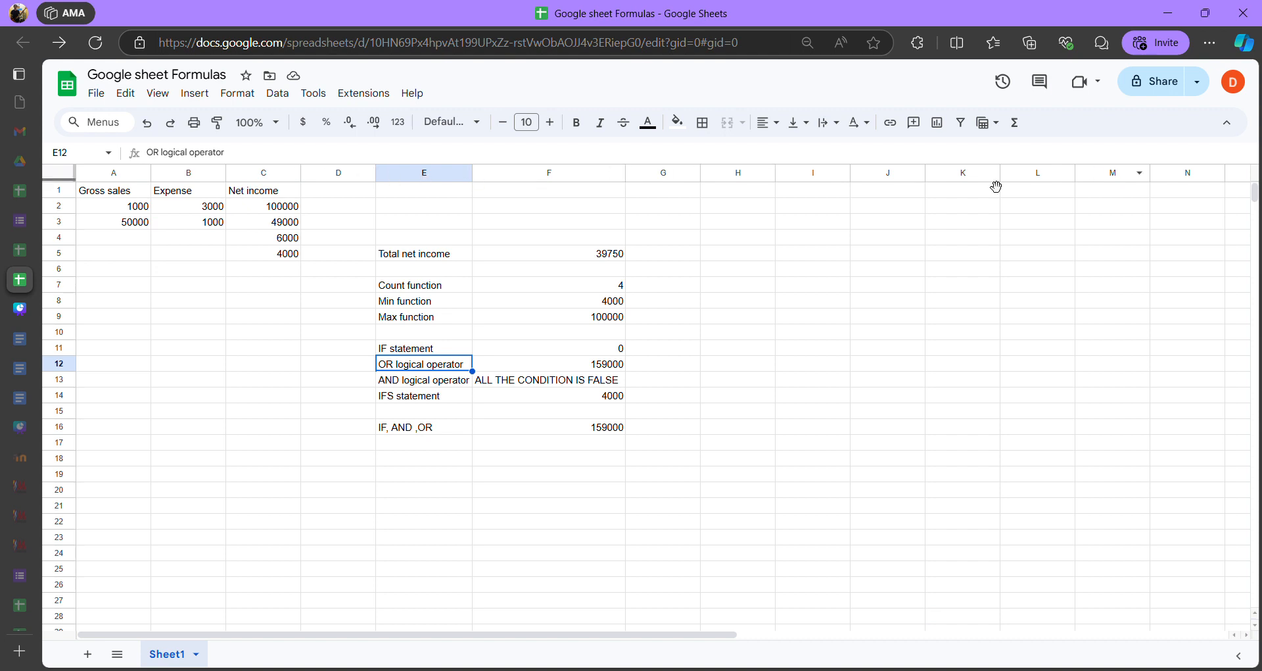
left_click(20, 309)
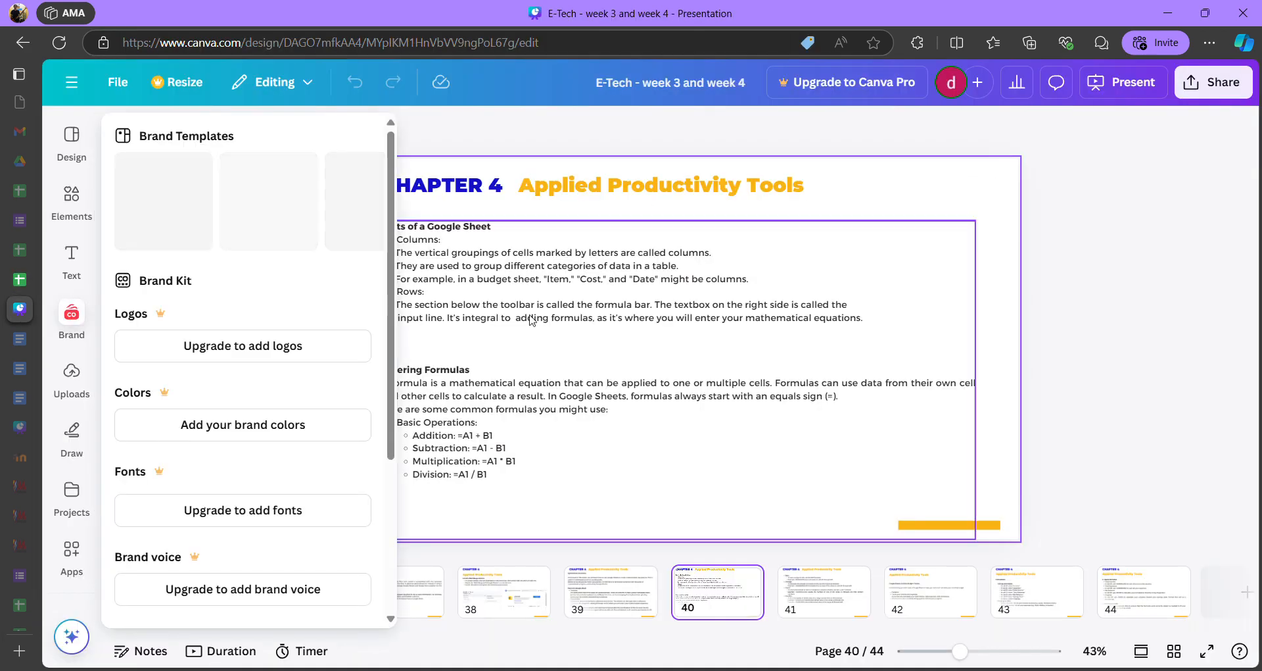
Return to the Google Sheets spreadsheet and highlight cells in column A and entire rows 6 through 10 one by one
left_click(18, 282)
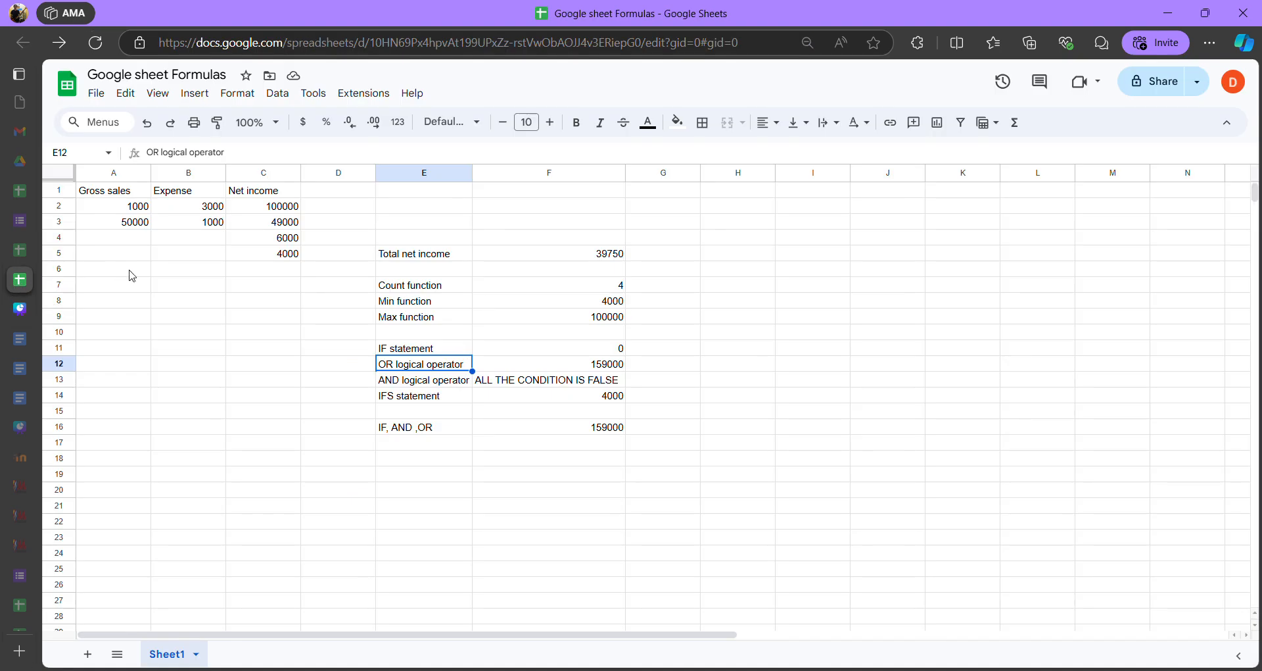
left_click(113, 253)
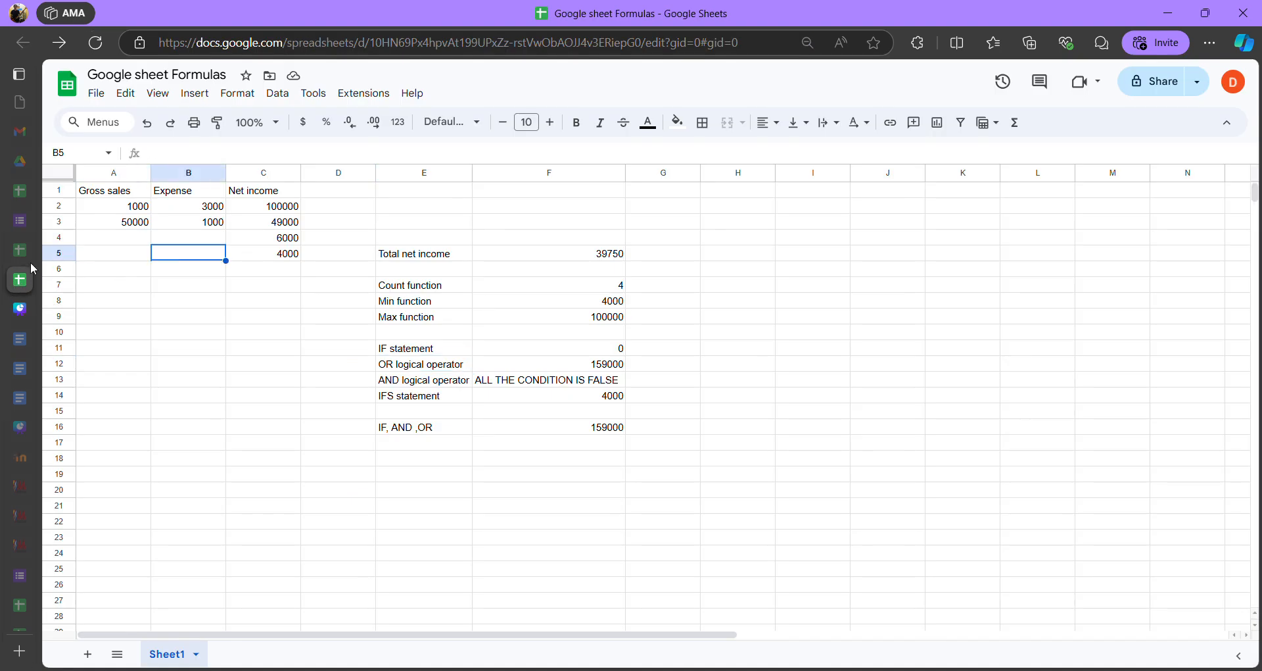
left_click(103, 238)
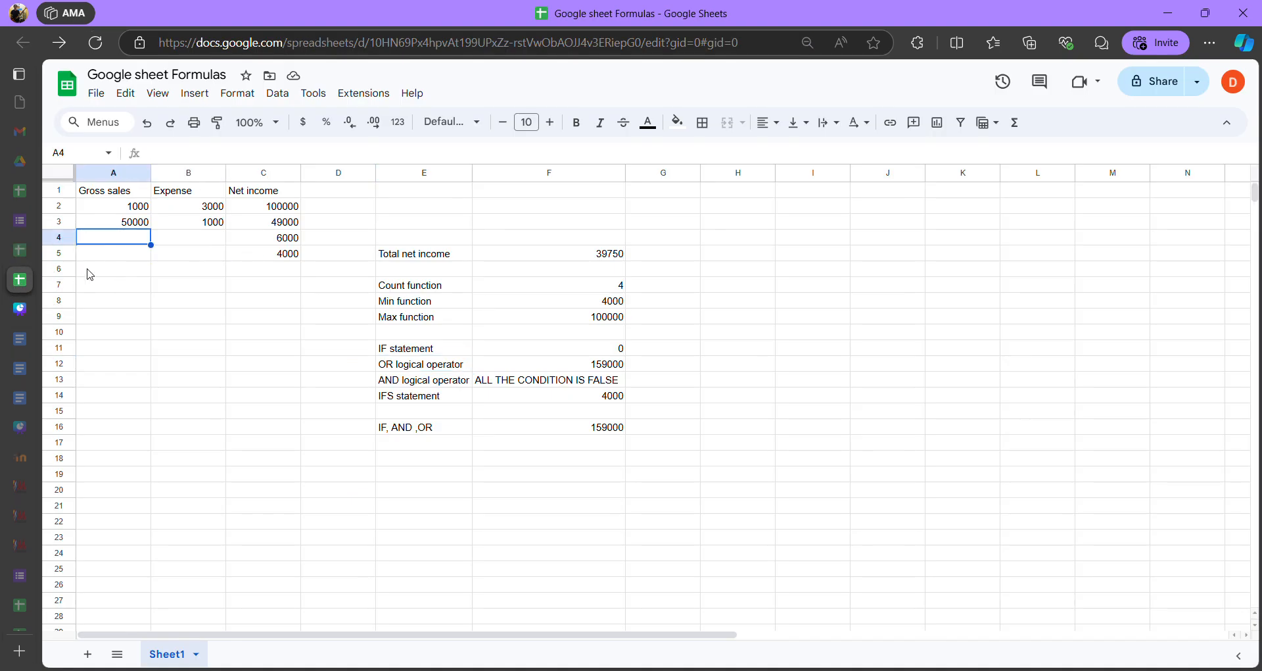
left_click(110, 271)
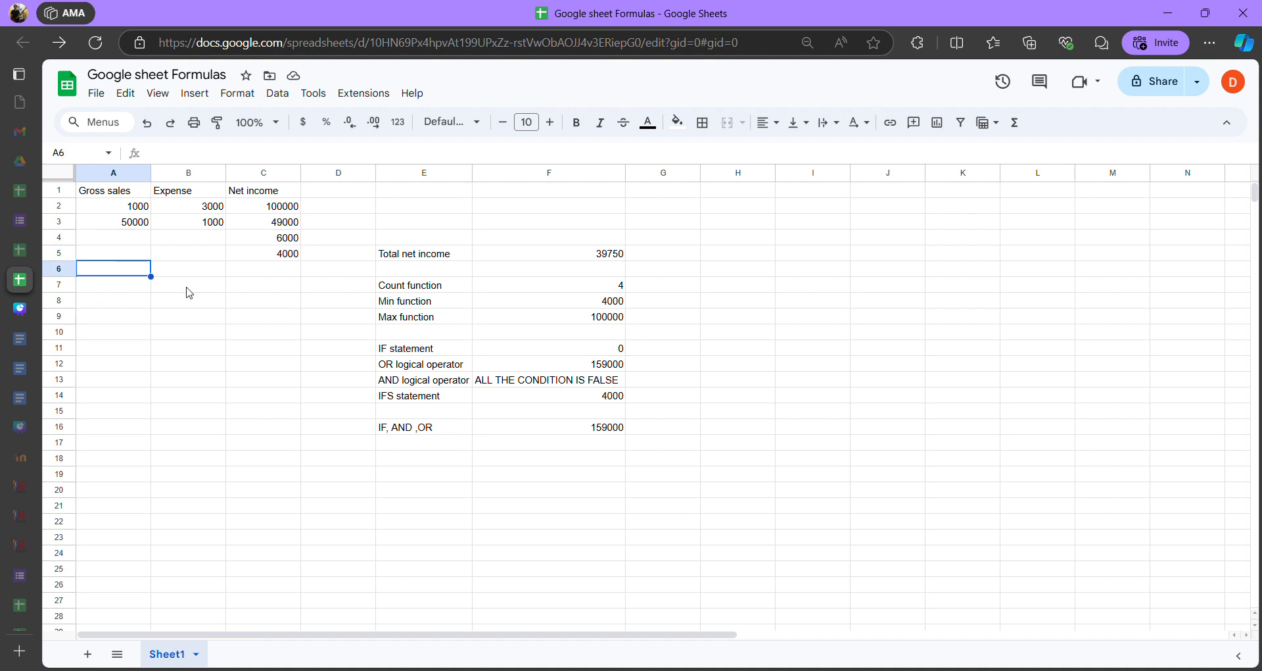
left_click(68, 272)
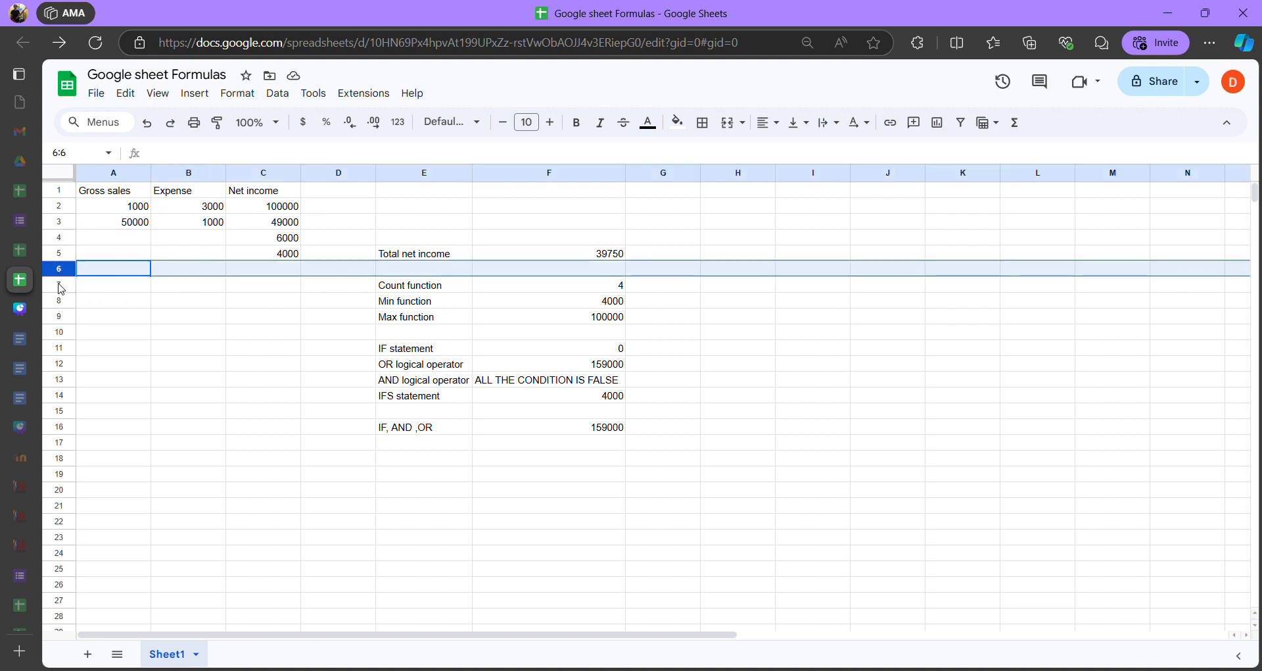
left_click(59, 285)
left_click(59, 300)
left_click(59, 318)
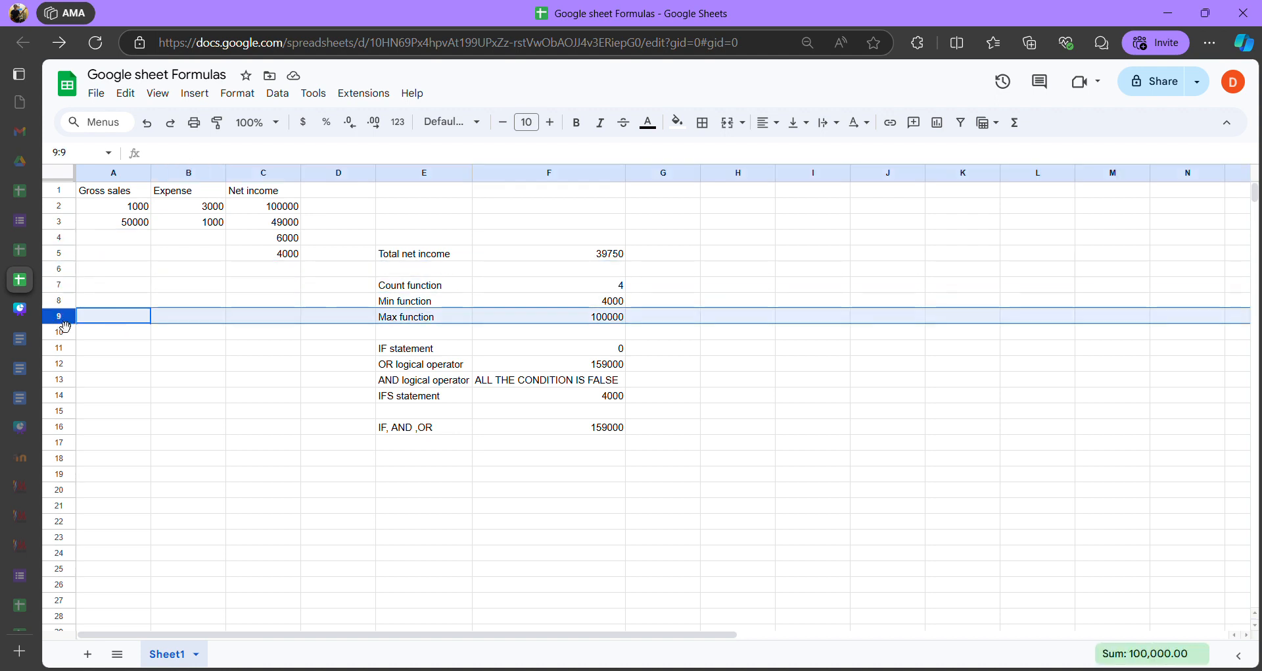
left_click(59, 332)
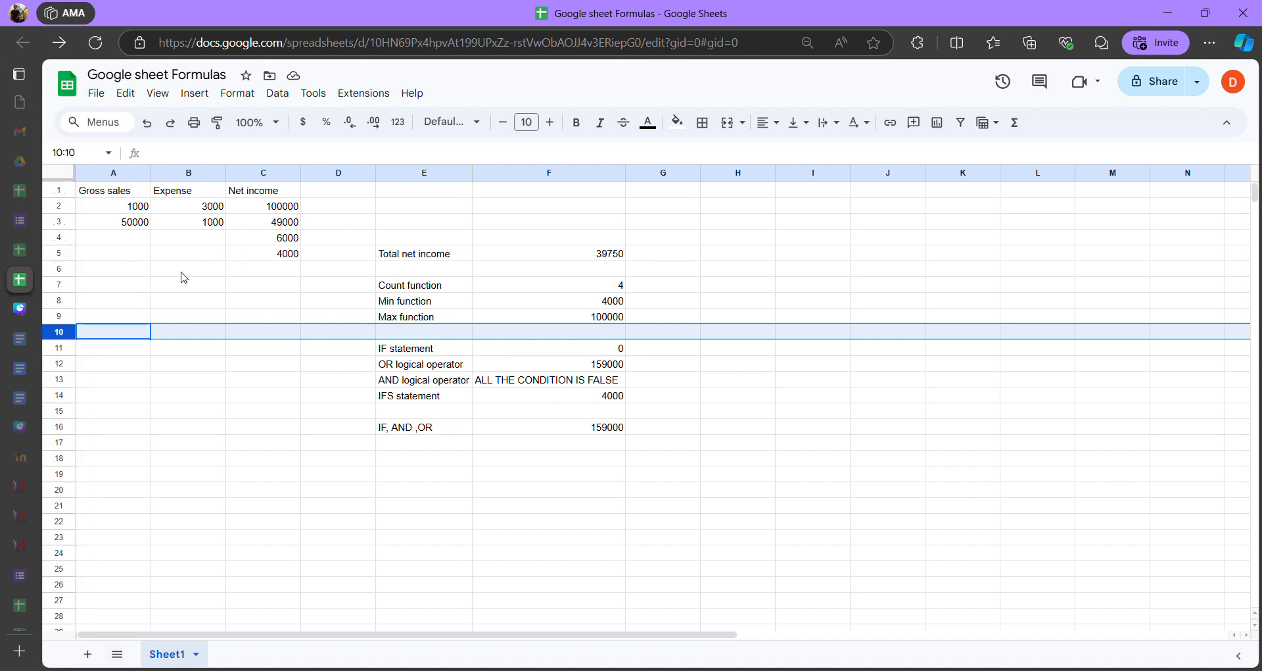
Point out cells B7, B9 and A9, and return to the Canva presentation to review the basic operation formulas on page 40
left_click(190, 285)
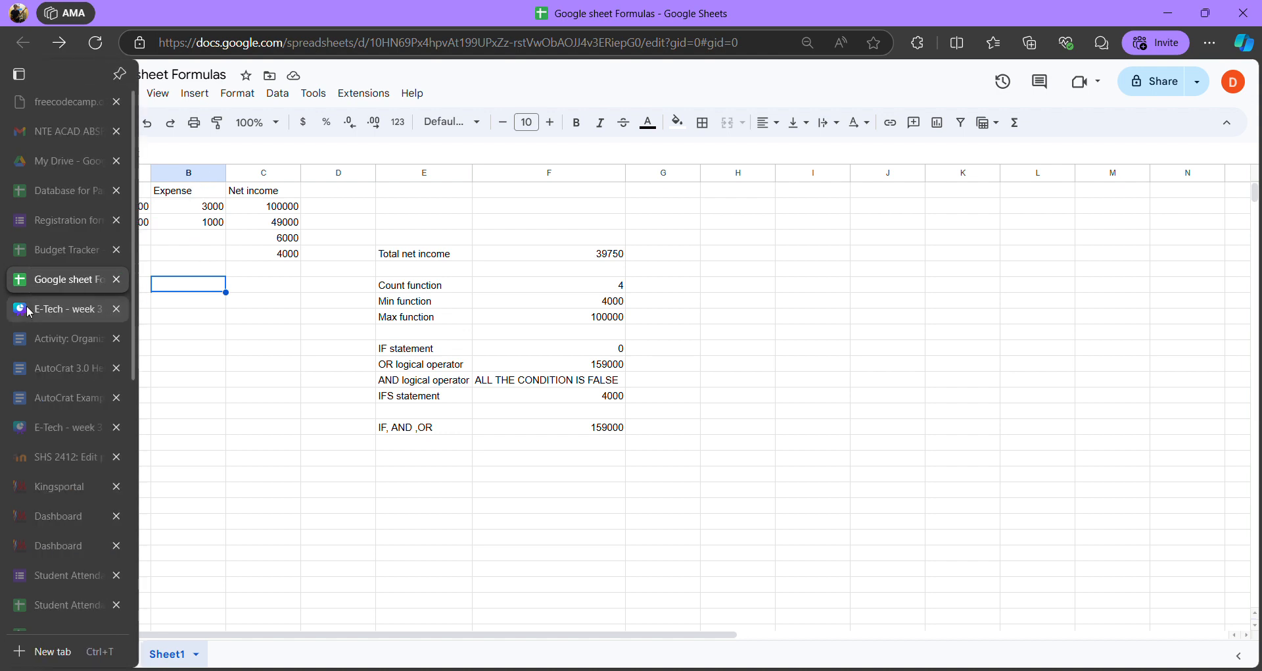
left_click(199, 317)
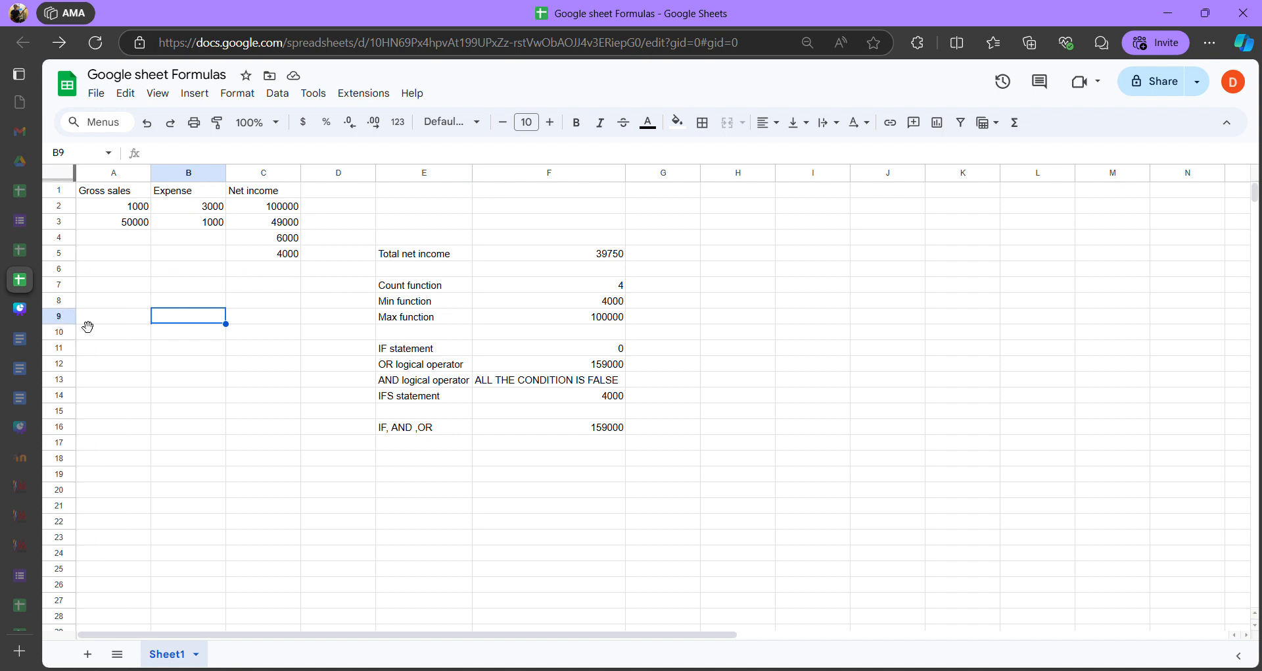
left_click(117, 318)
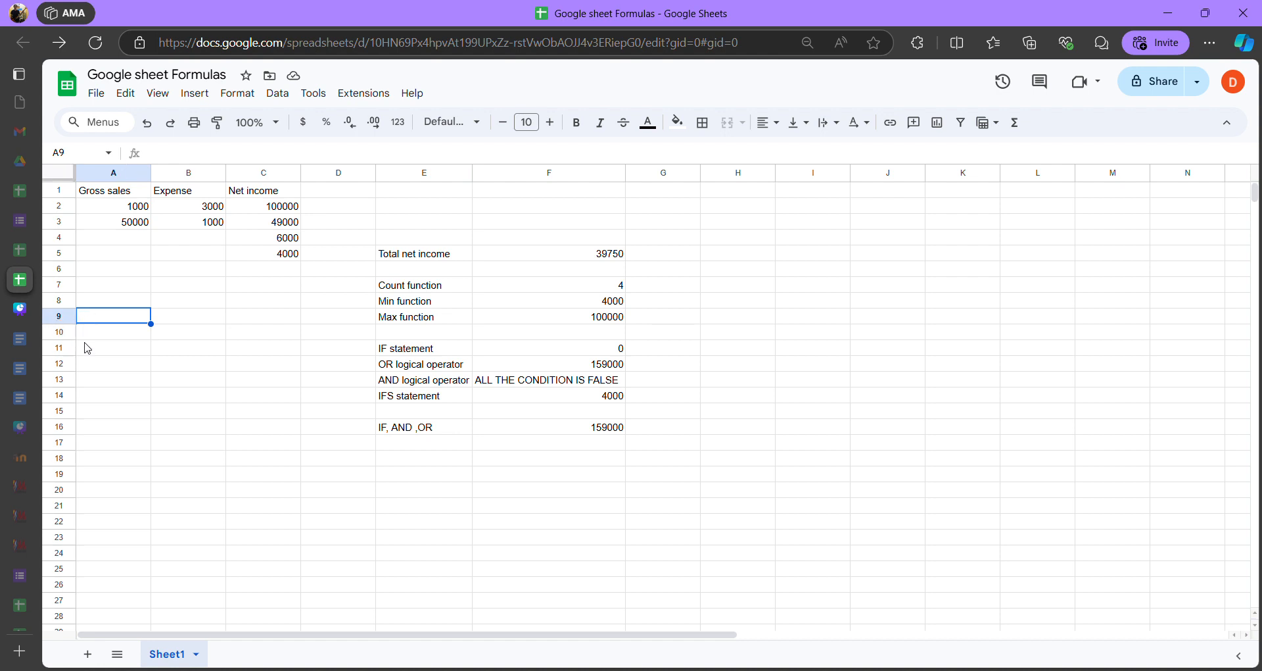
left_click(33, 309)
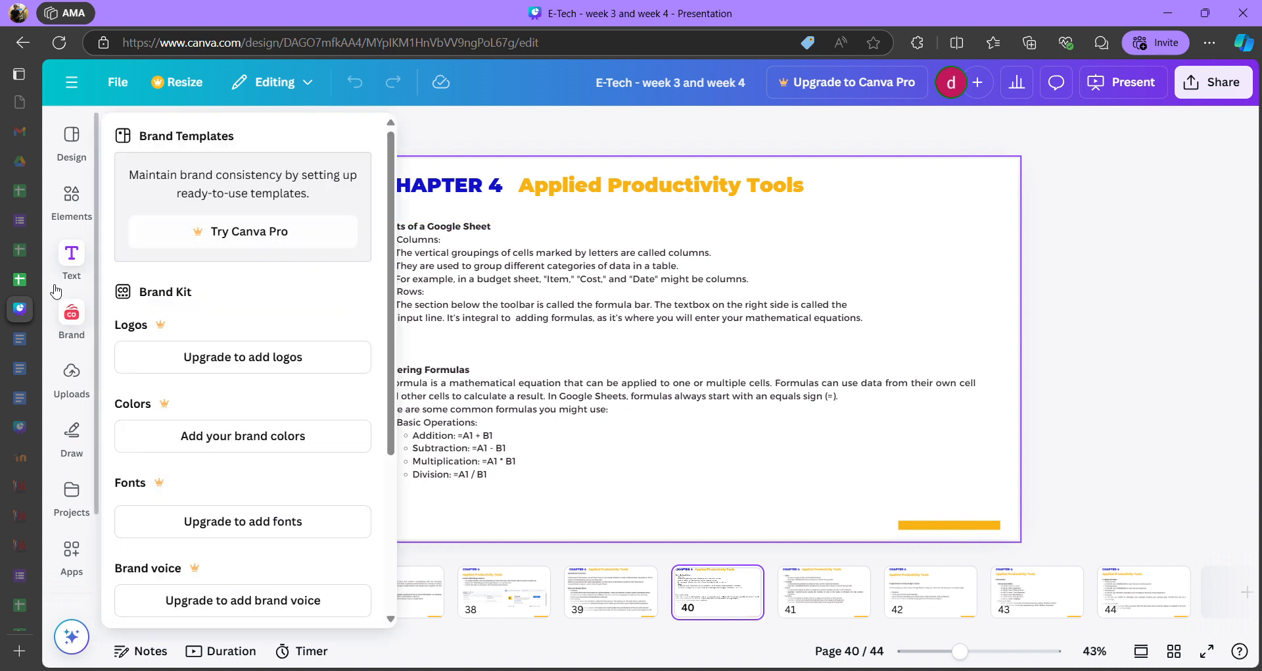
Switch back to the Google Sheets spreadsheet and inspect the contents of the gross sales, expense and net income cells in rows 2 and 3
left_click(24, 277)
left_click(296, 208)
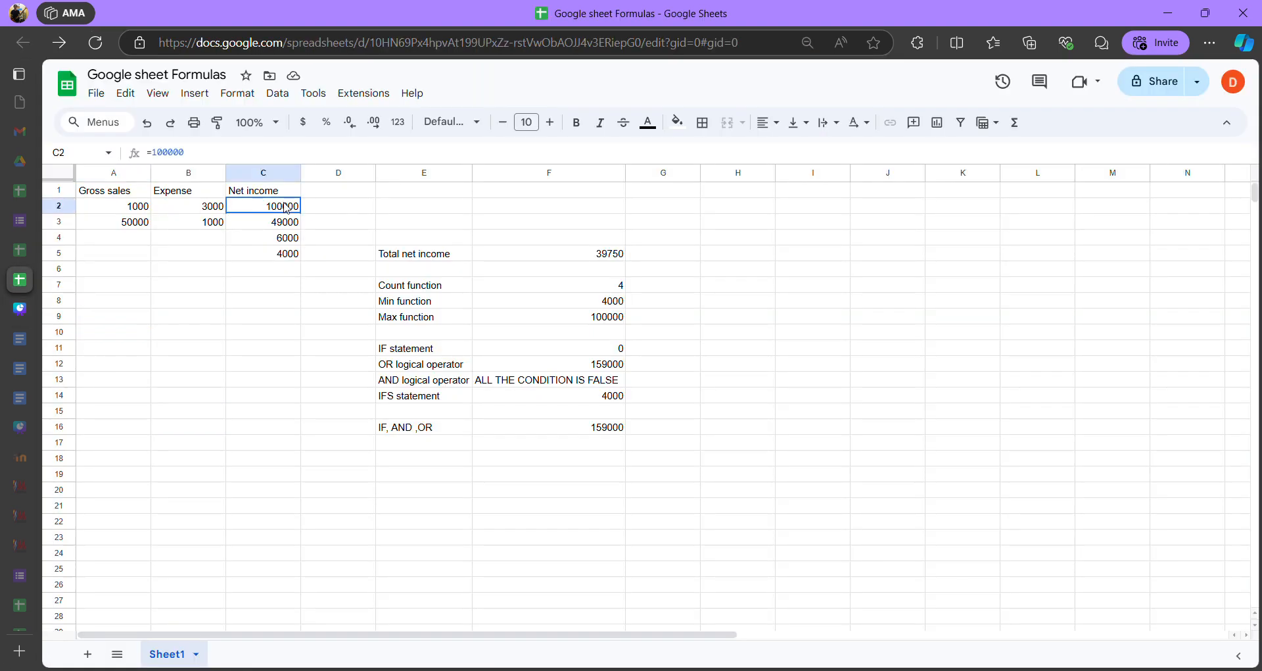
left_click(287, 224)
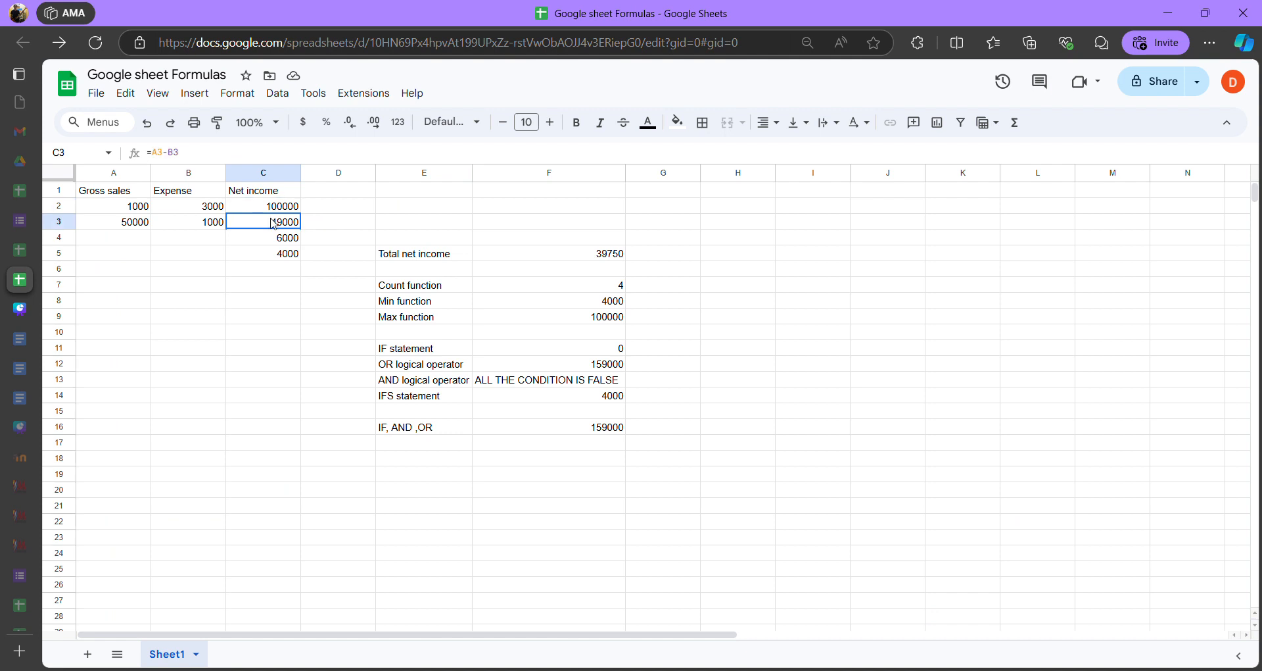
left_click(187, 204)
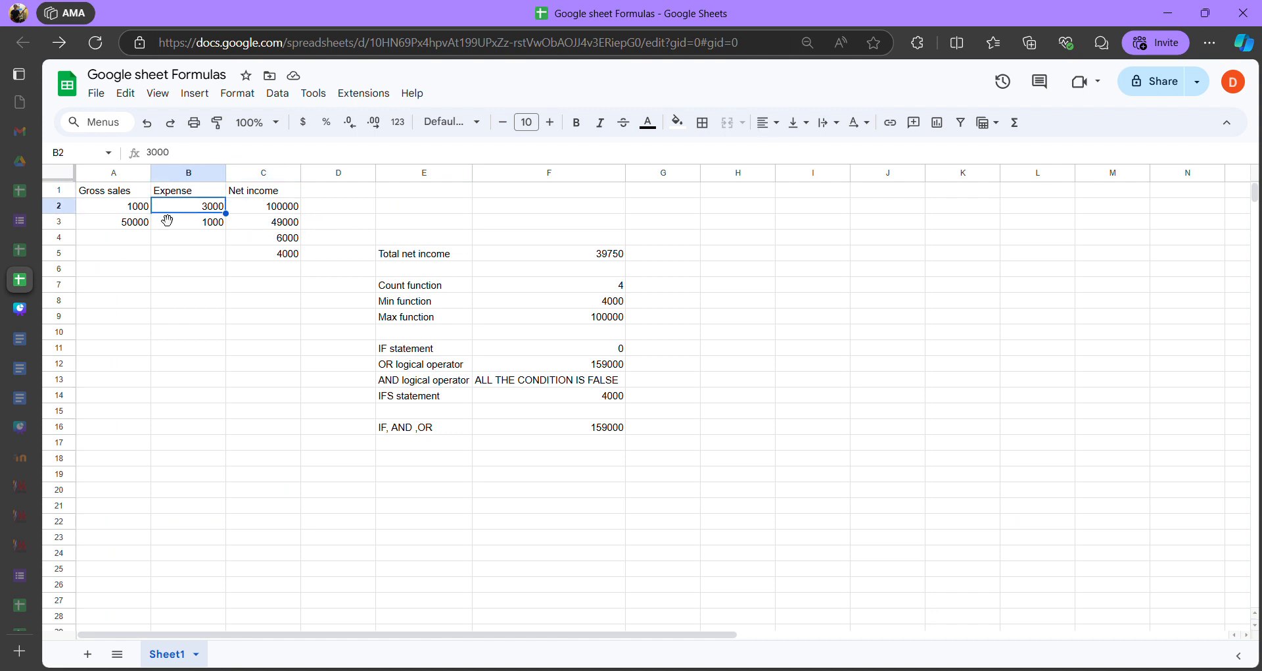
left_click(132, 211)
left_click(283, 210)
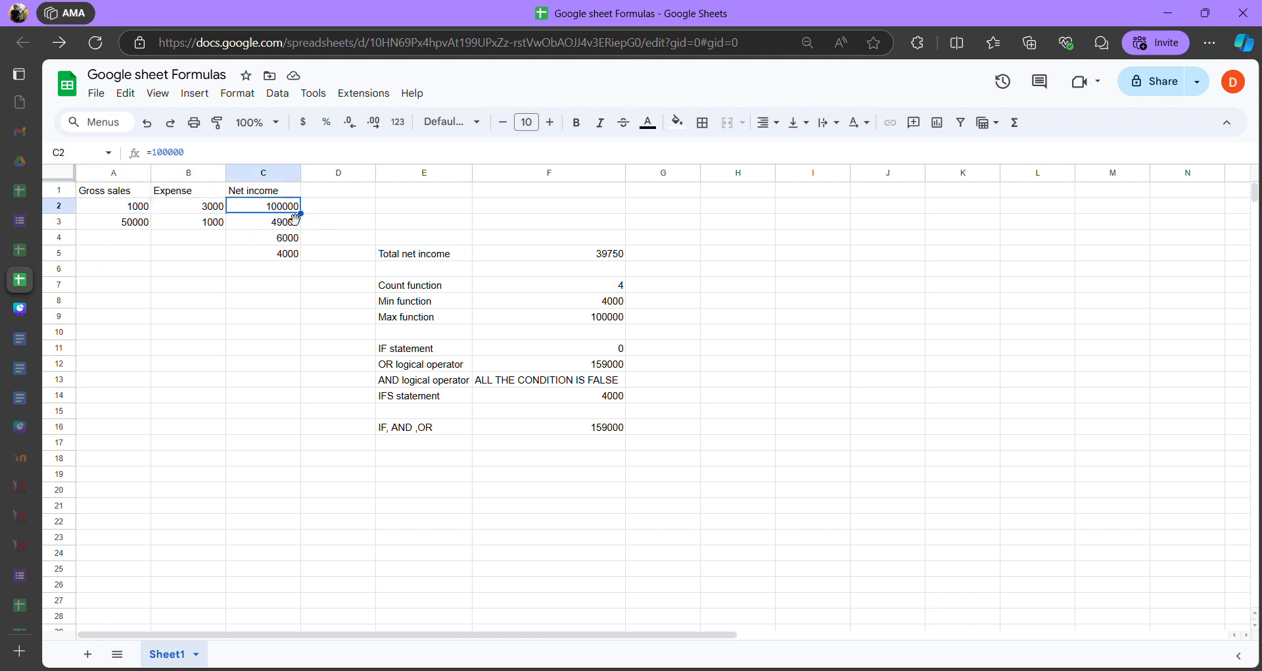
left_click(271, 226)
left_click(270, 210)
left_click(114, 206)
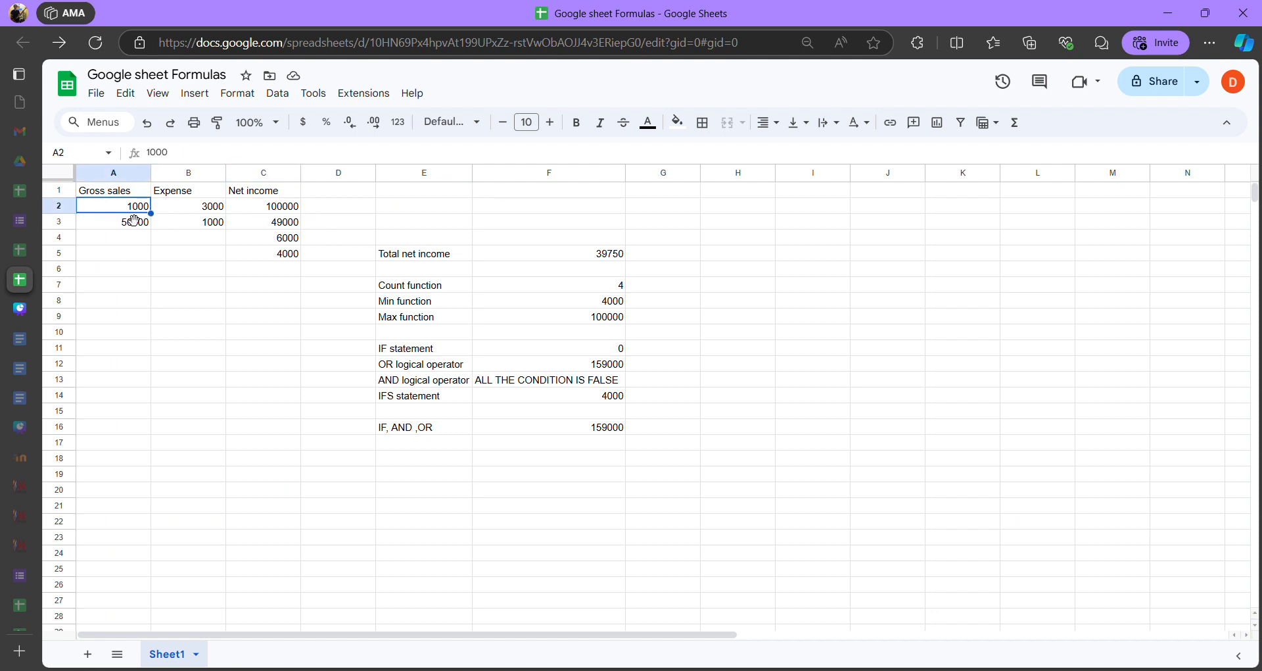
left_click(206, 207)
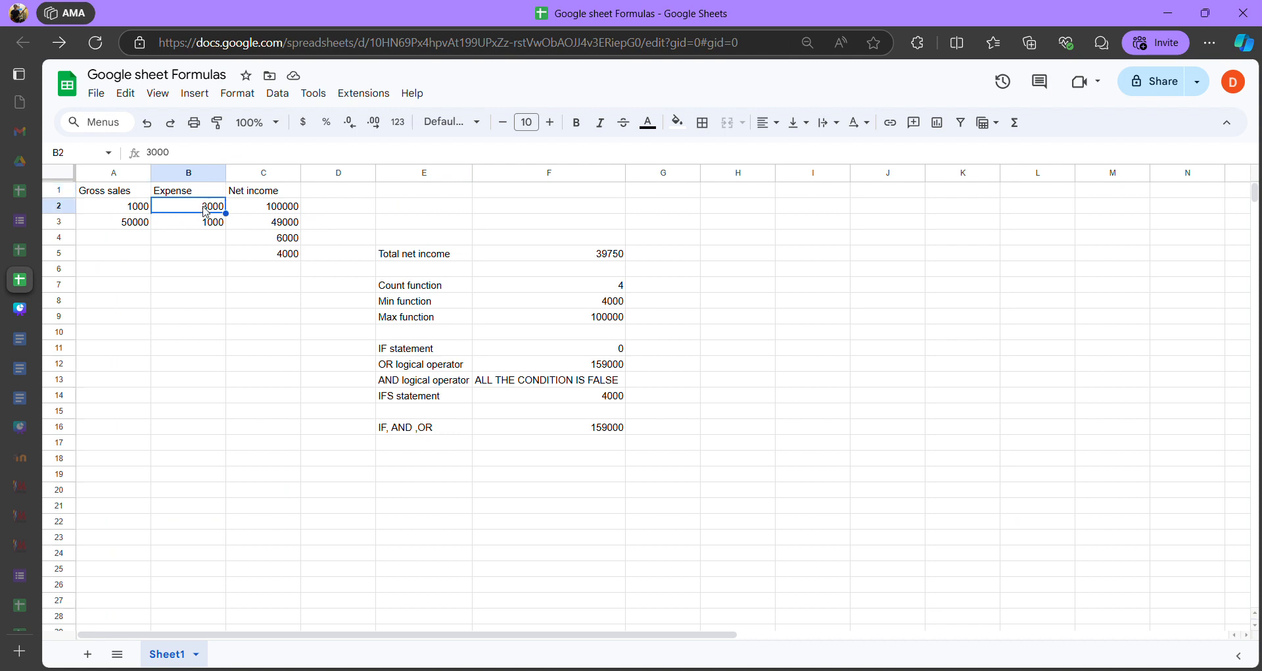
left_click(275, 203)
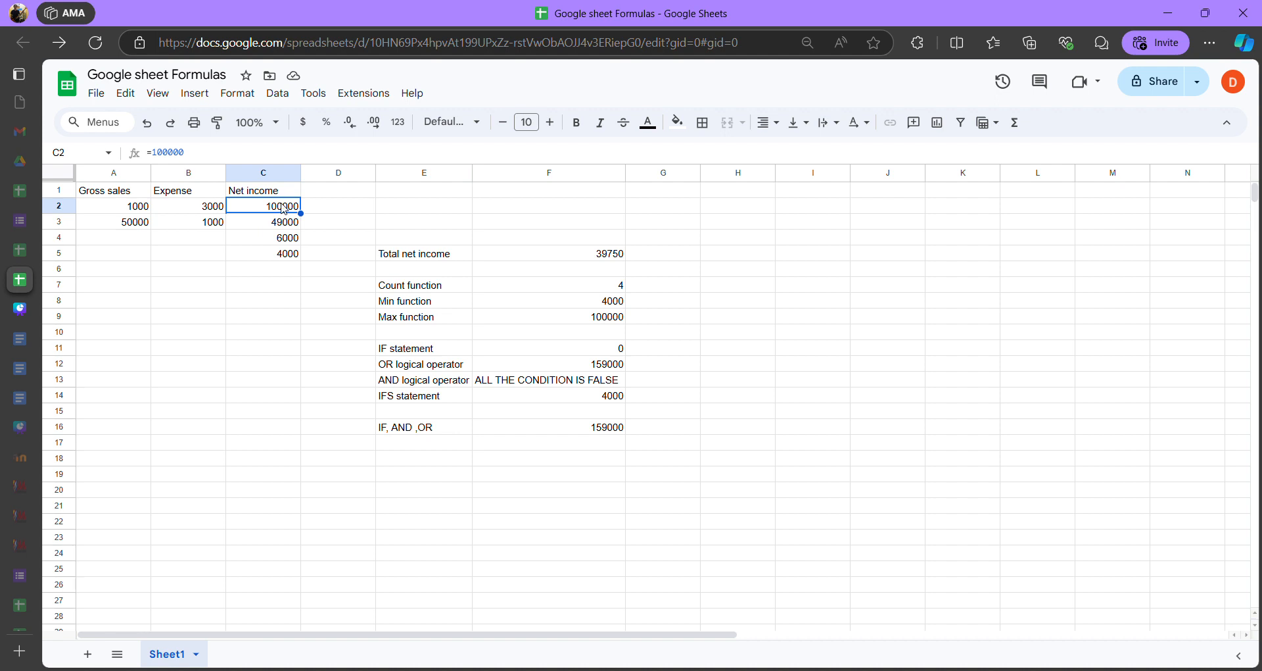
Replace the net income value in cell C2 with the formula =A2-B2 to subtract the expense from gross sales
double_click(287, 205)
left_click(290, 239)
double_click(284, 208)
key("BackSpace")
key("BackSpace")
key("BackSpace")
key("BackSpace")
key("BackSpace")
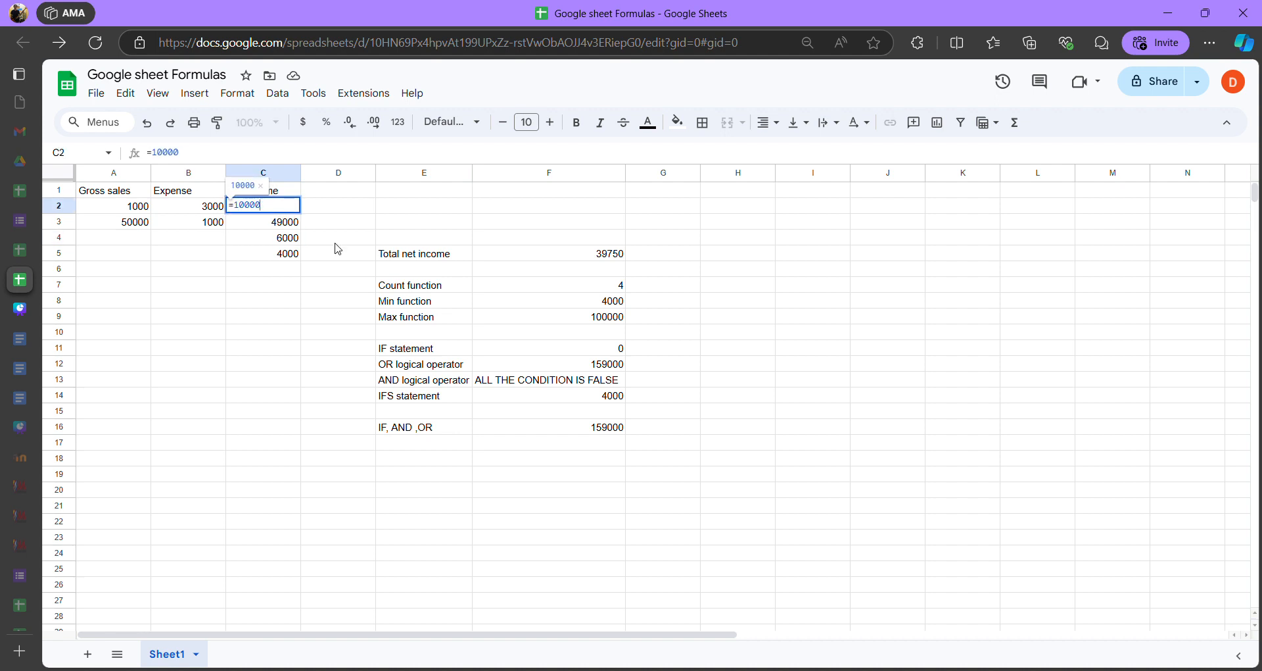
key("BackSpace")
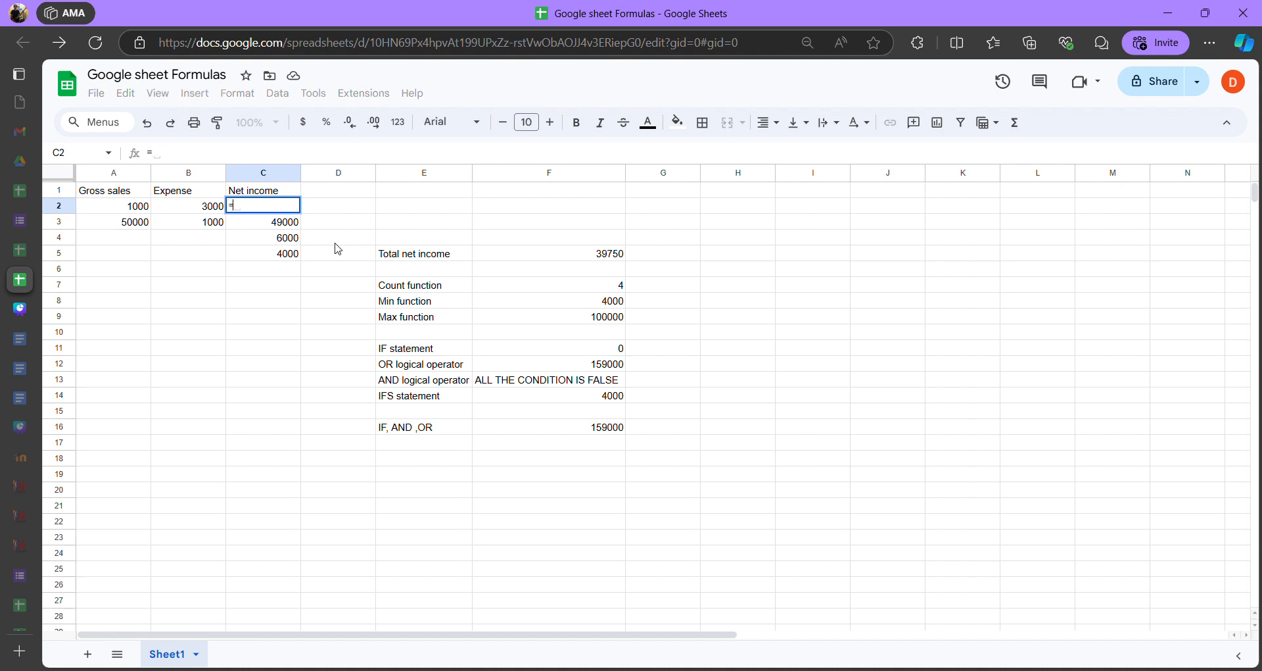
type("A")
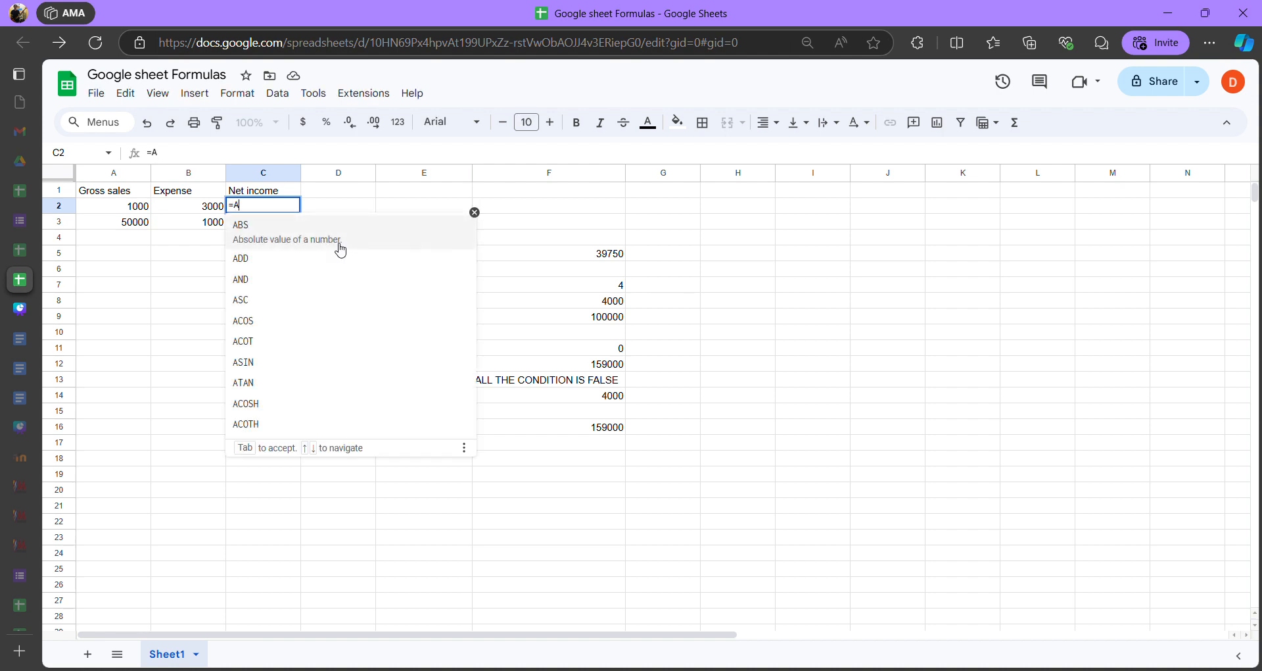
type("2")
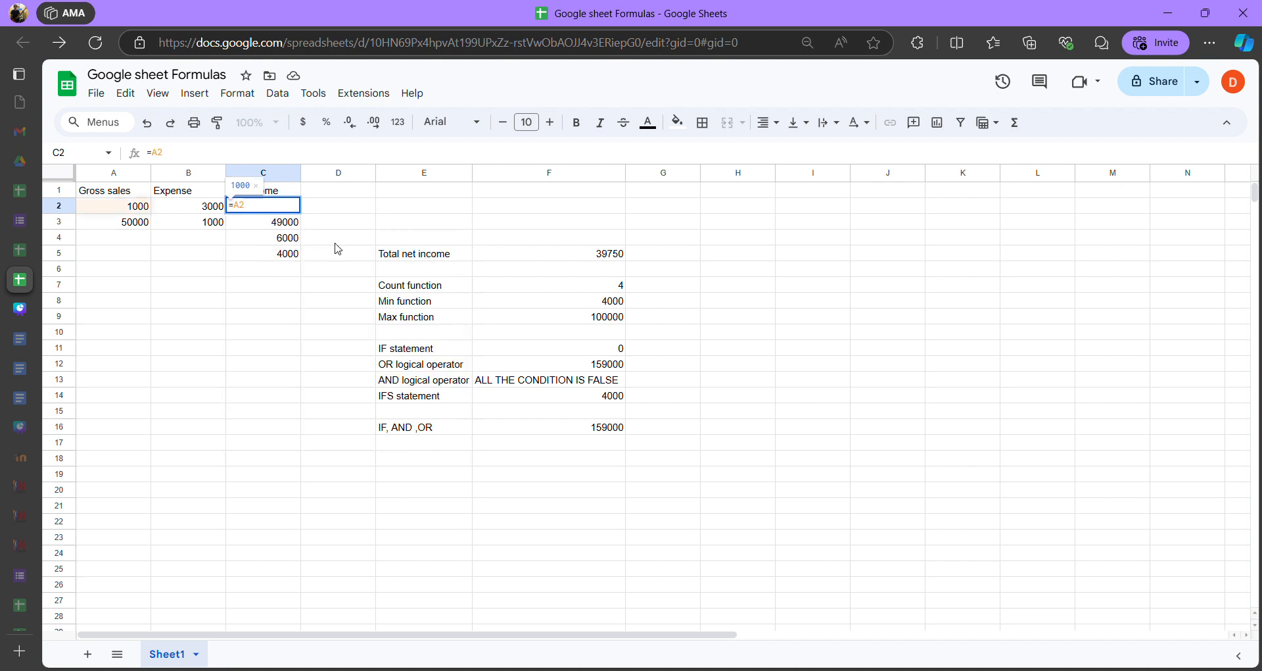
type("-")
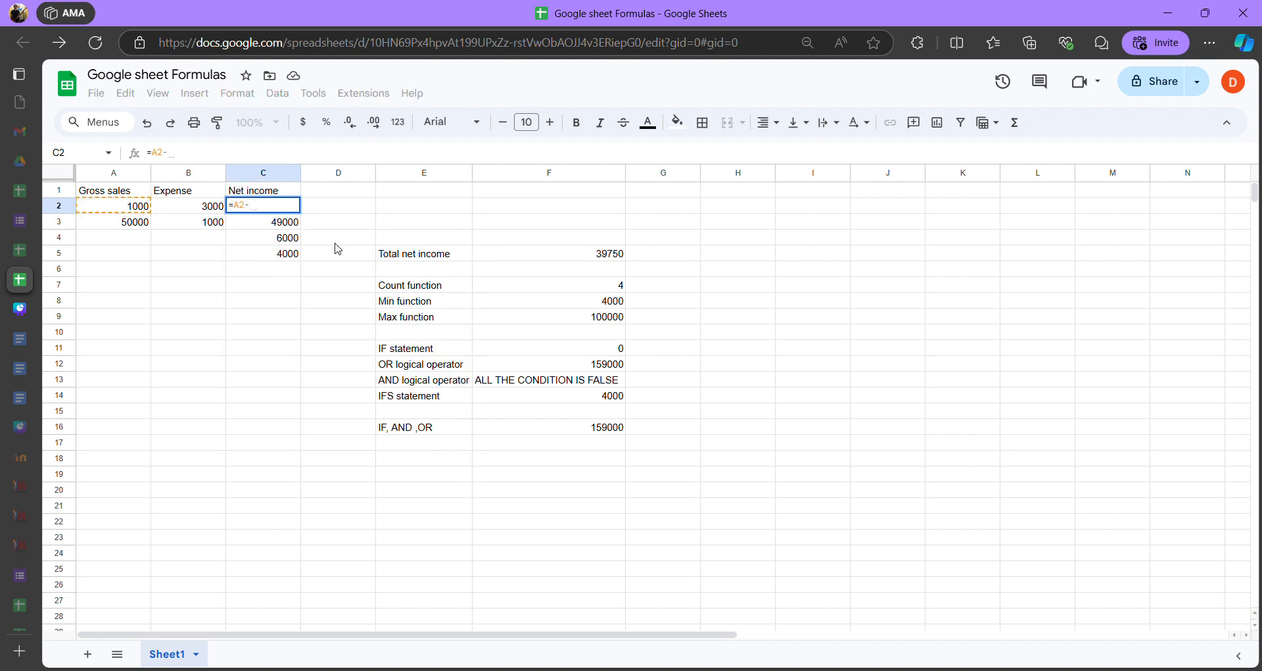
type("A3")
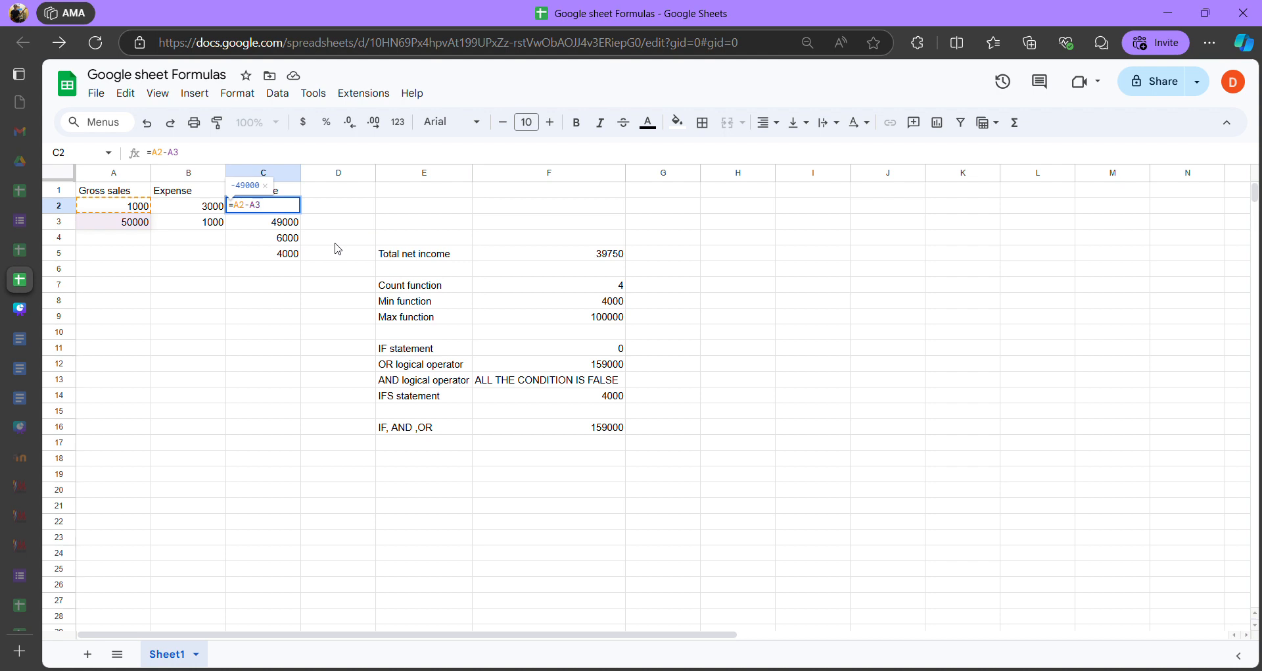
key("BackSpace")
key("BackSpace")
type("B")
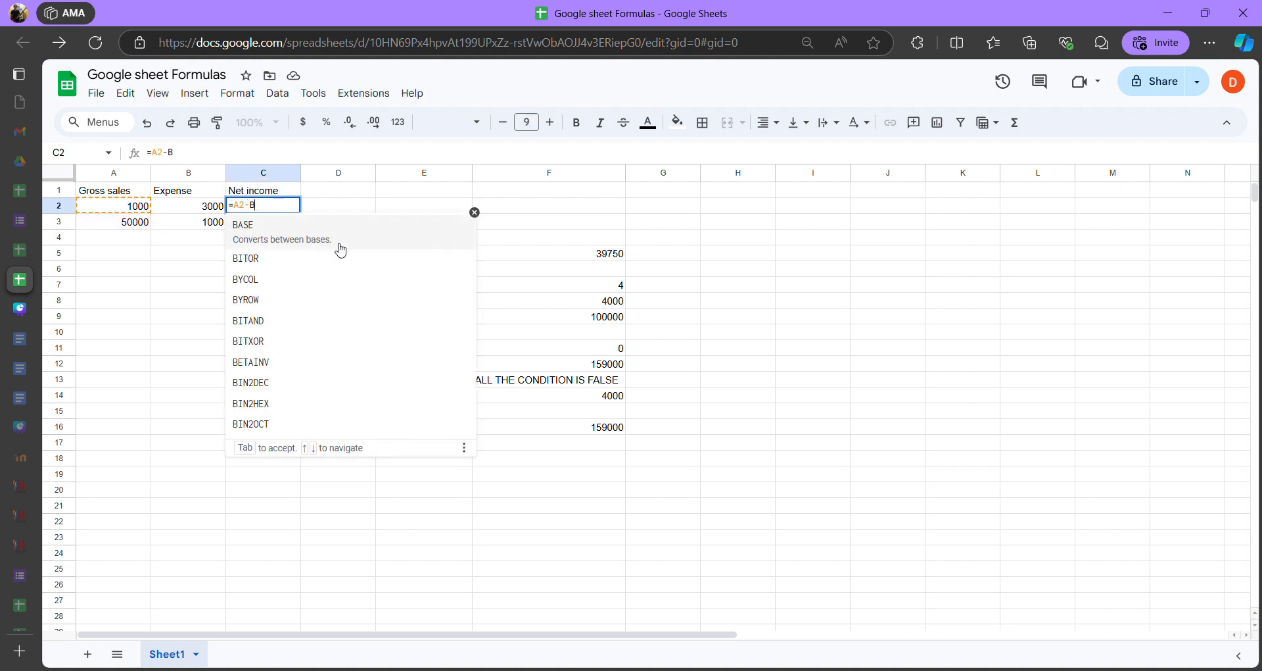
type("2")
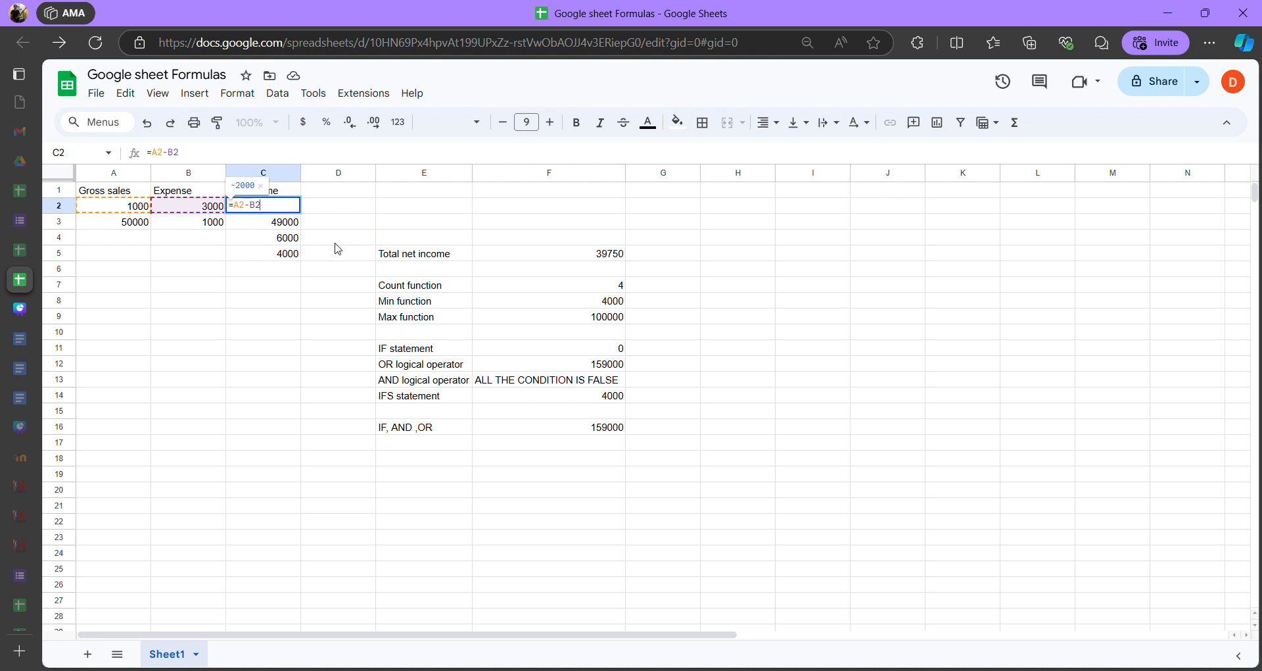
key("Return")
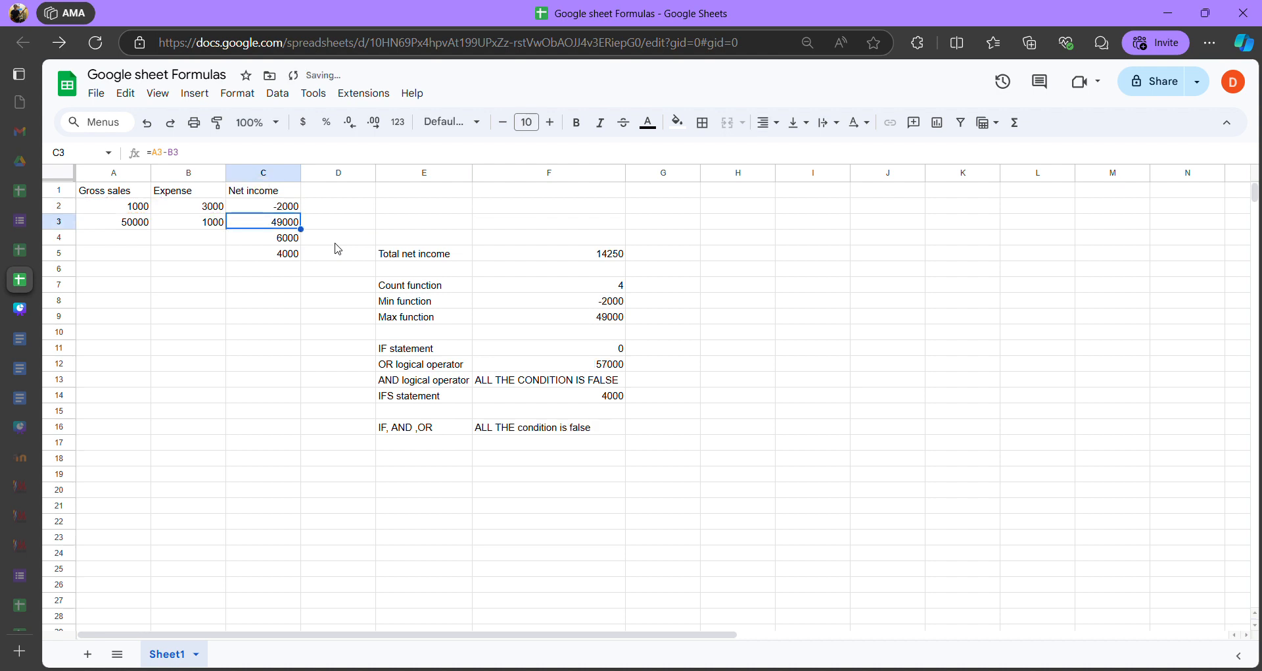
mouse_move(245, 215)
left_mouse_down()
mouse_move(220, 204)
mouse_move(250, 206)
left_mouse_up()
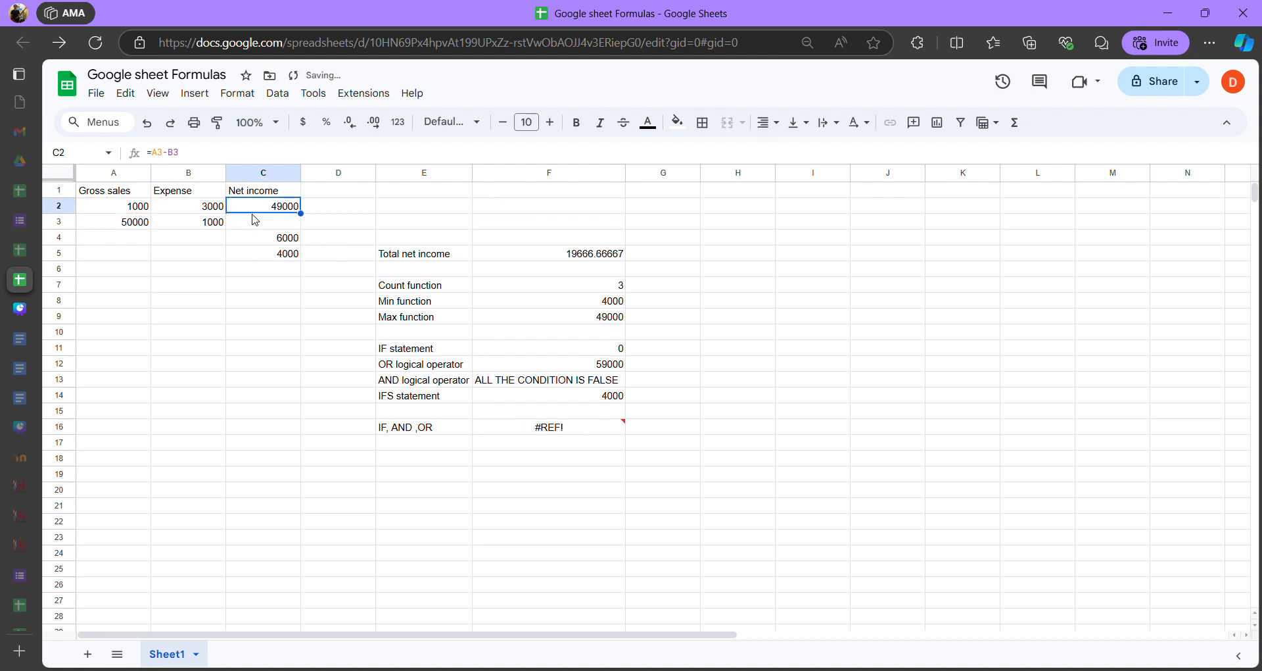
key("ctrl+z")
left_click(333, 209)
Examine the gross sales and net income cells in row 2, and inspect the cell references in the C3 net income formula
key("Left")
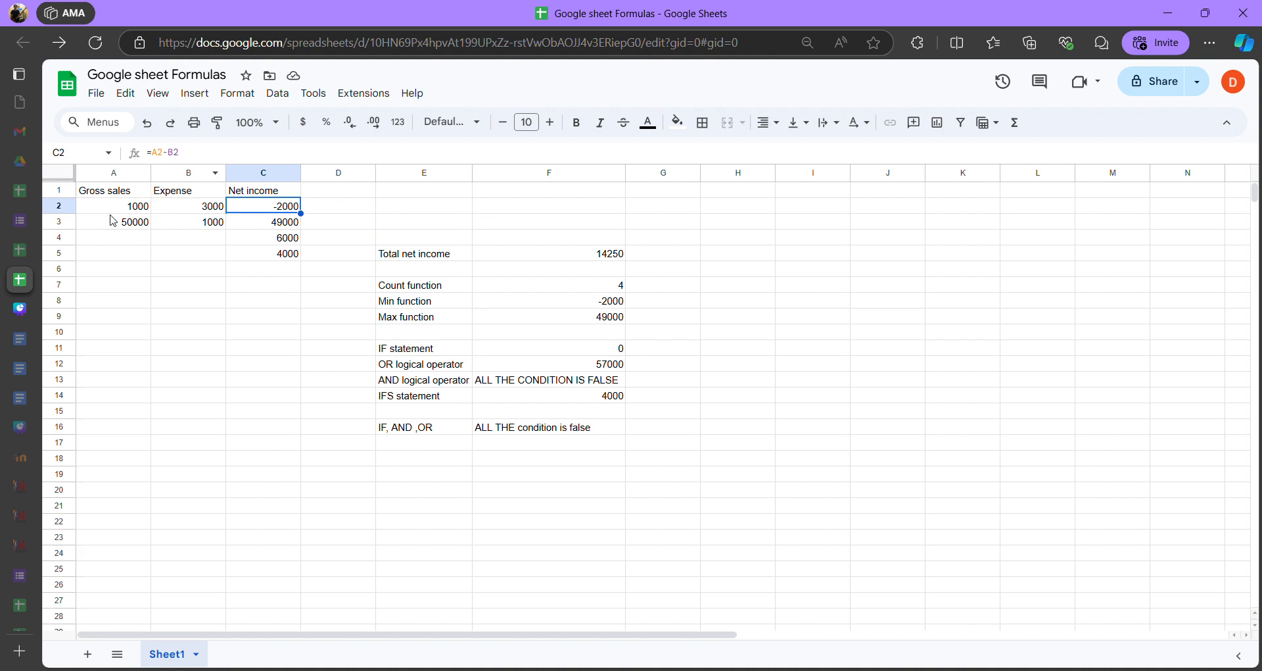
key("Left")
key("Left")
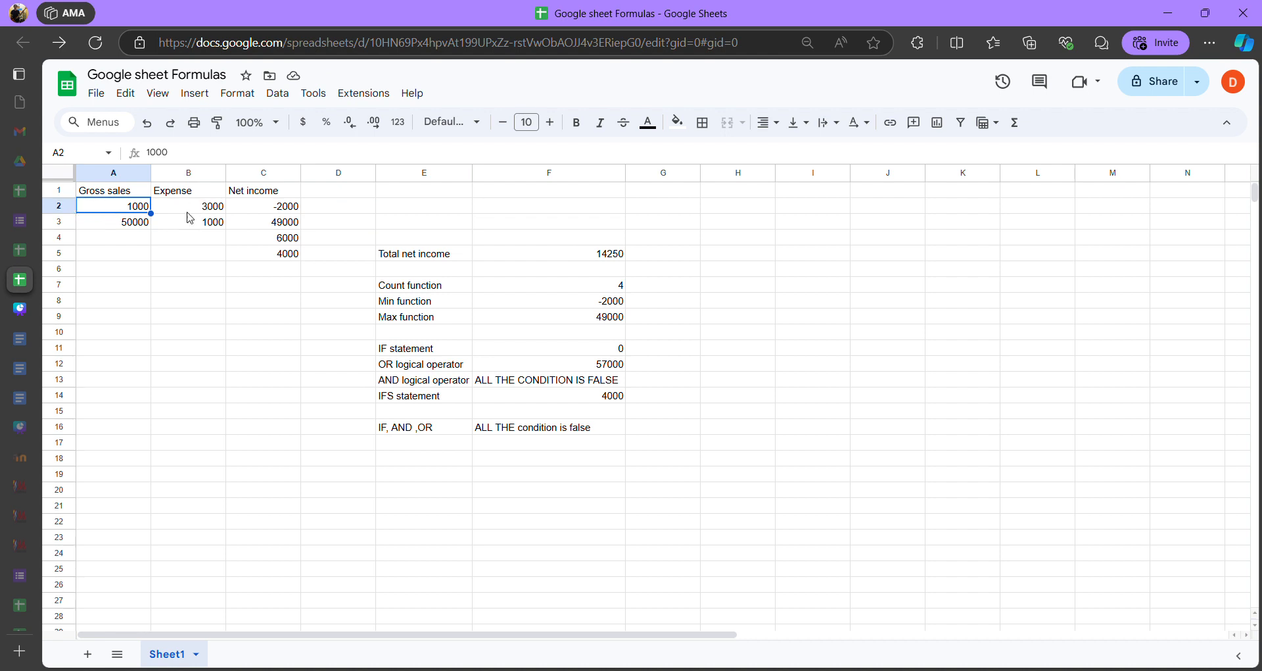
left_click(264, 210)
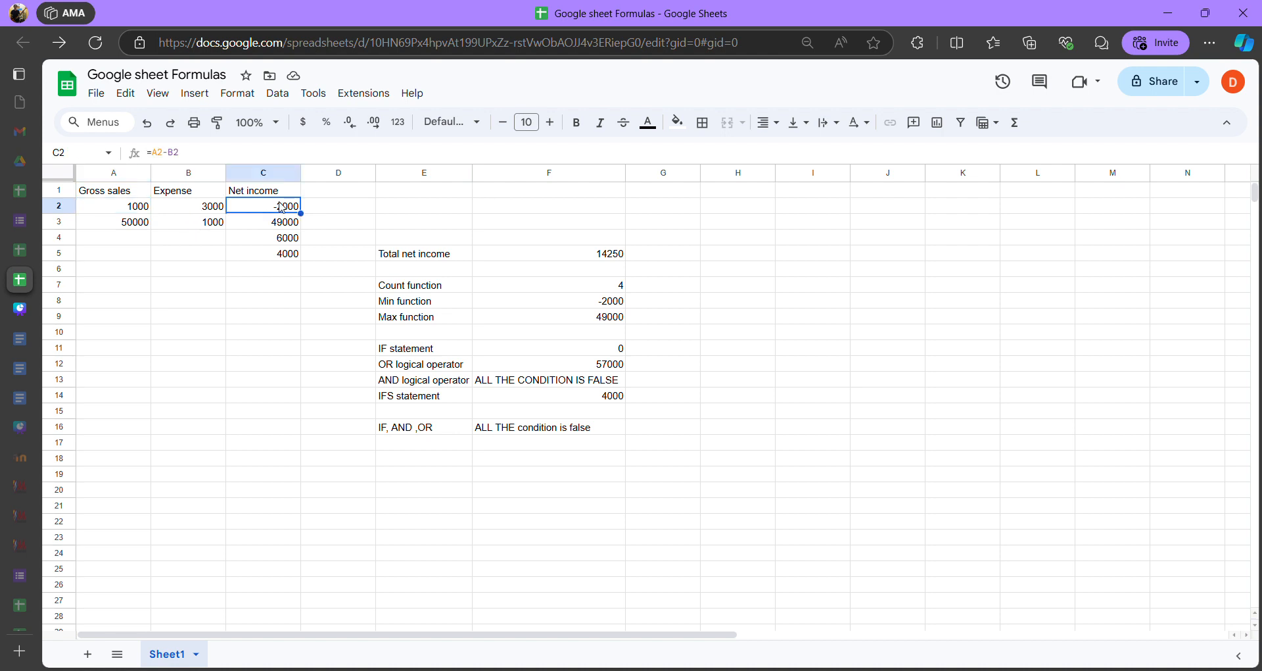
left_click(317, 215)
left_click(263, 209)
left_click(258, 230)
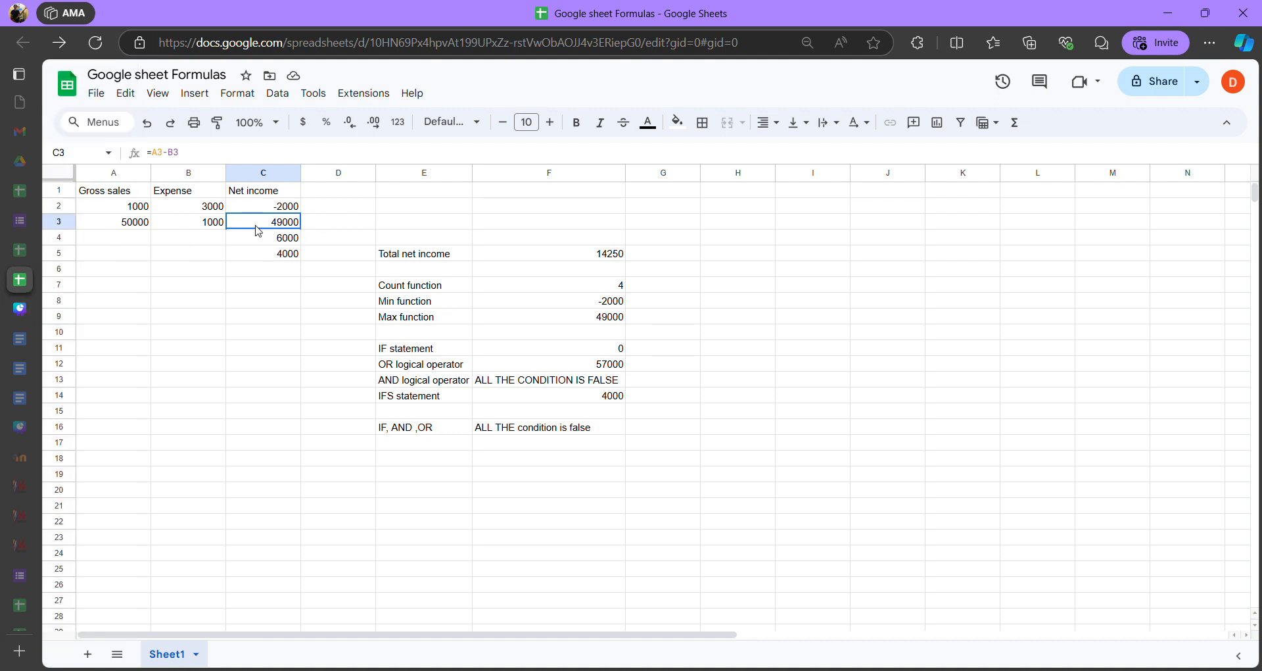
double_click(268, 231)
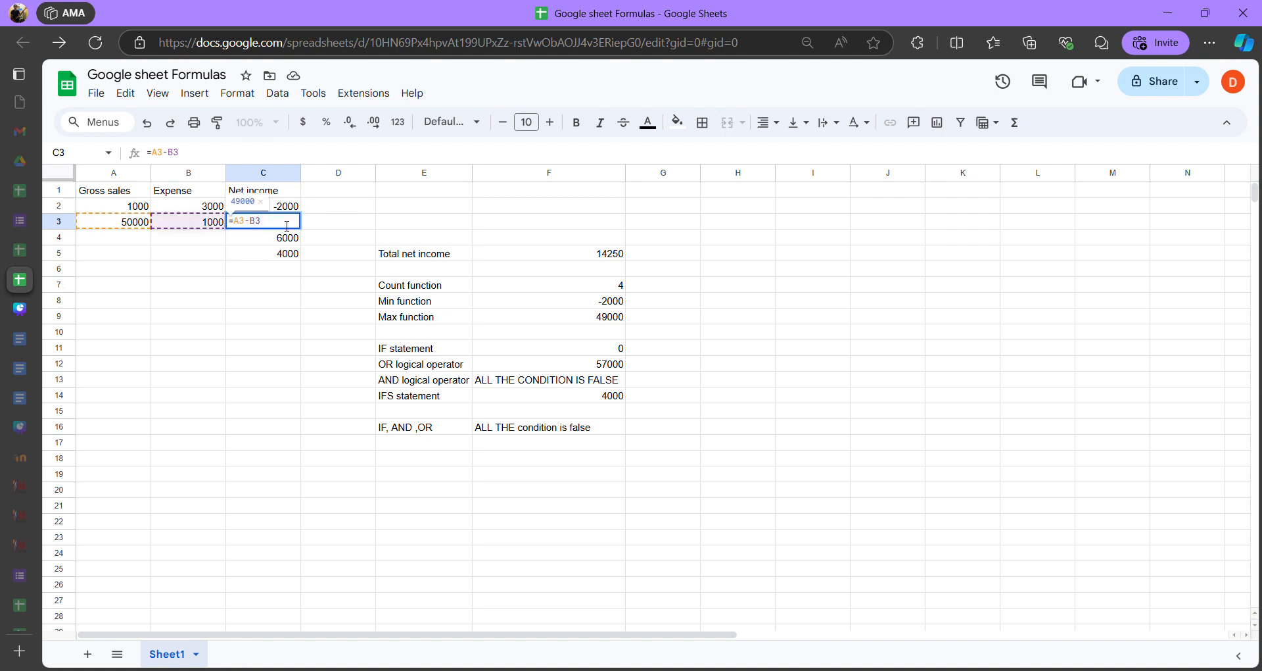
left_click(353, 223)
left_click(288, 226)
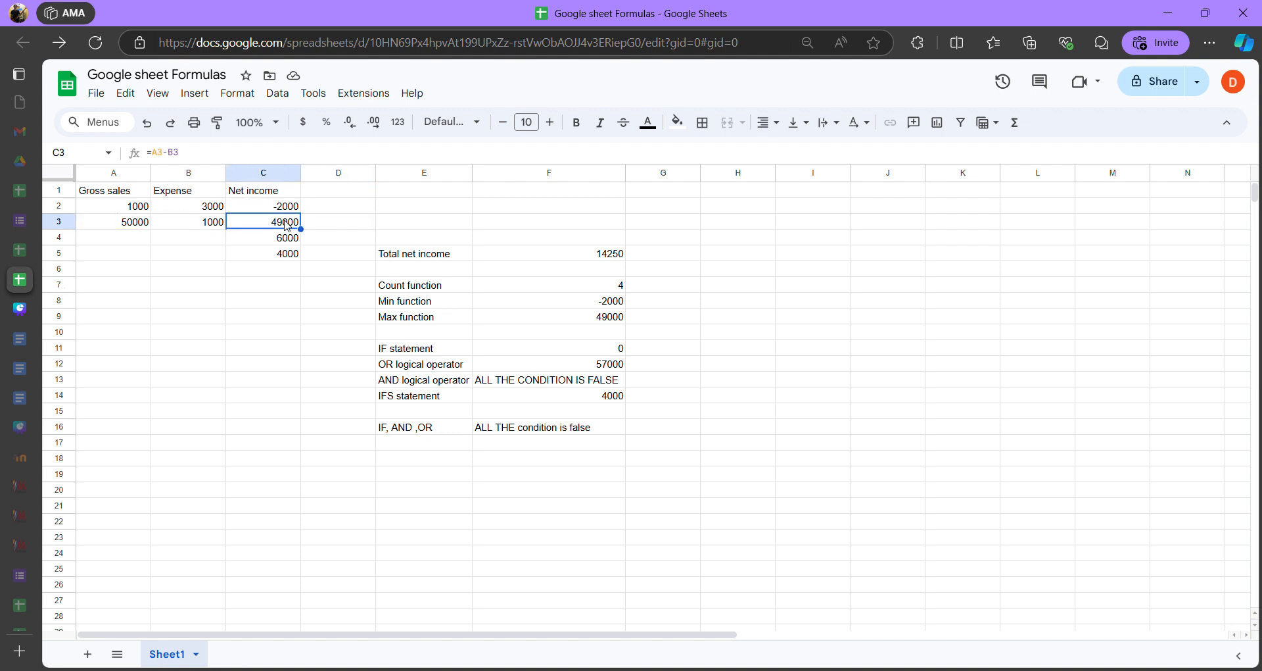
double_click(288, 226)
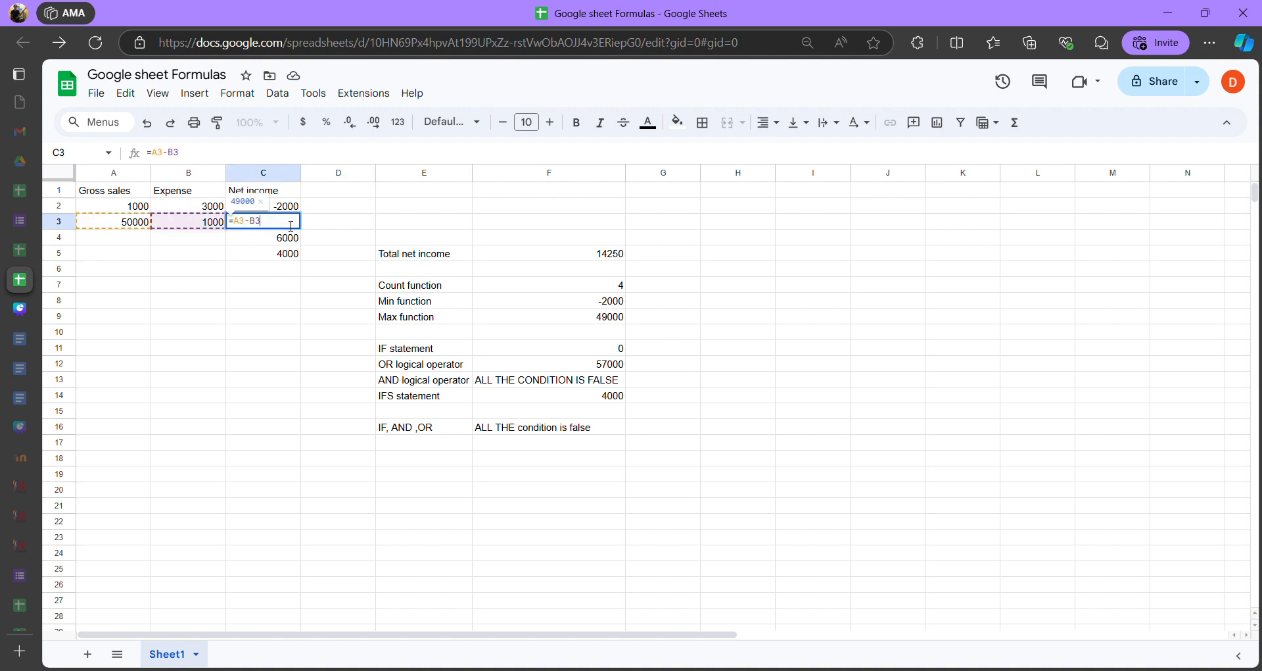
left_click(247, 225)
Replace the value in cell C4 with the addition formula =A2+B2
left_click(269, 254)
left_click(278, 238)
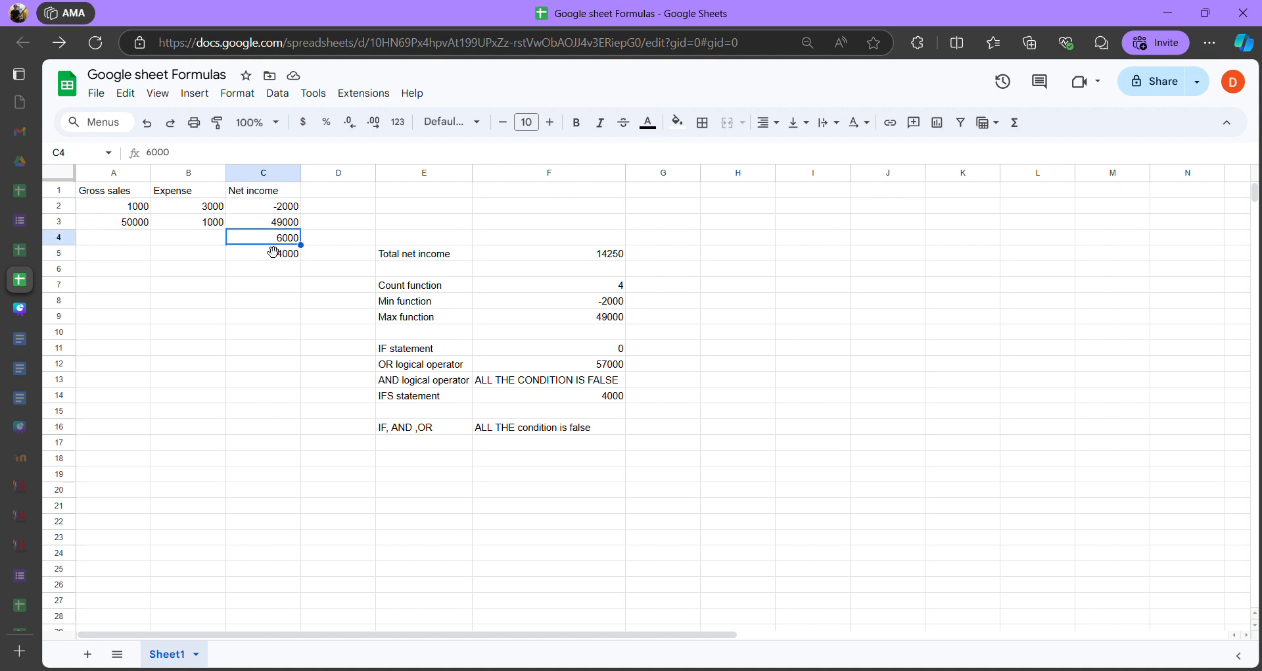
double_click(276, 240)
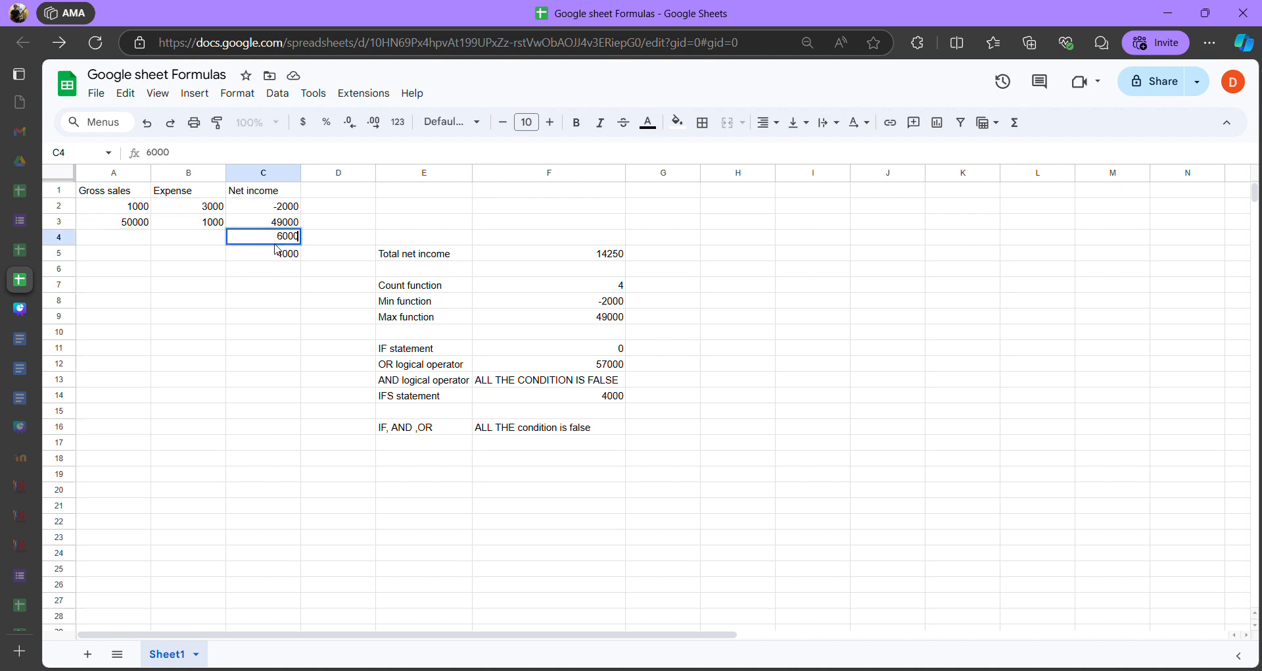
key("ctrl+a")
type("=")
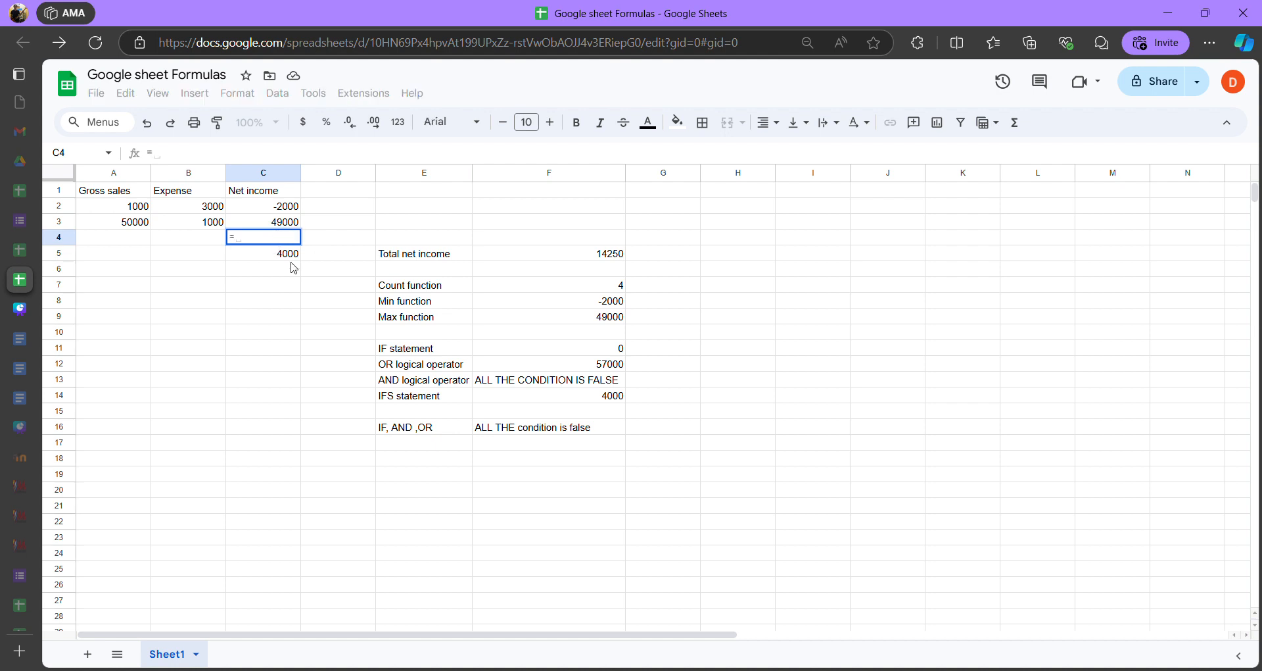
type("A")
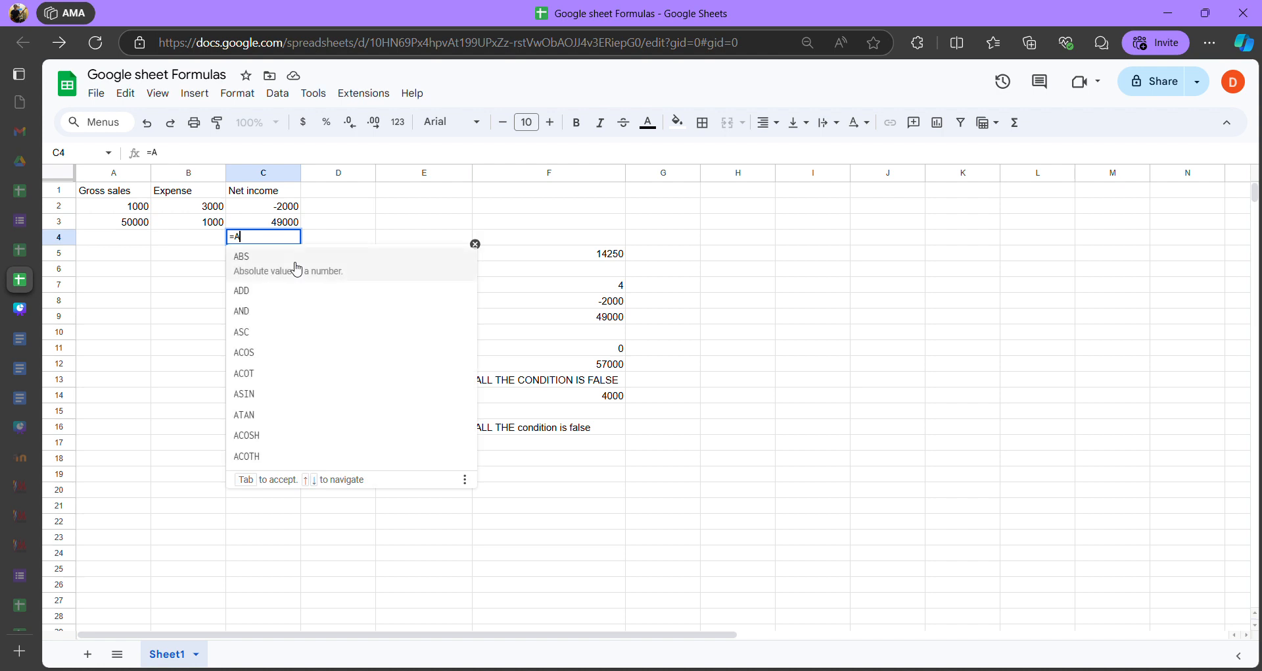
type("2+B2")
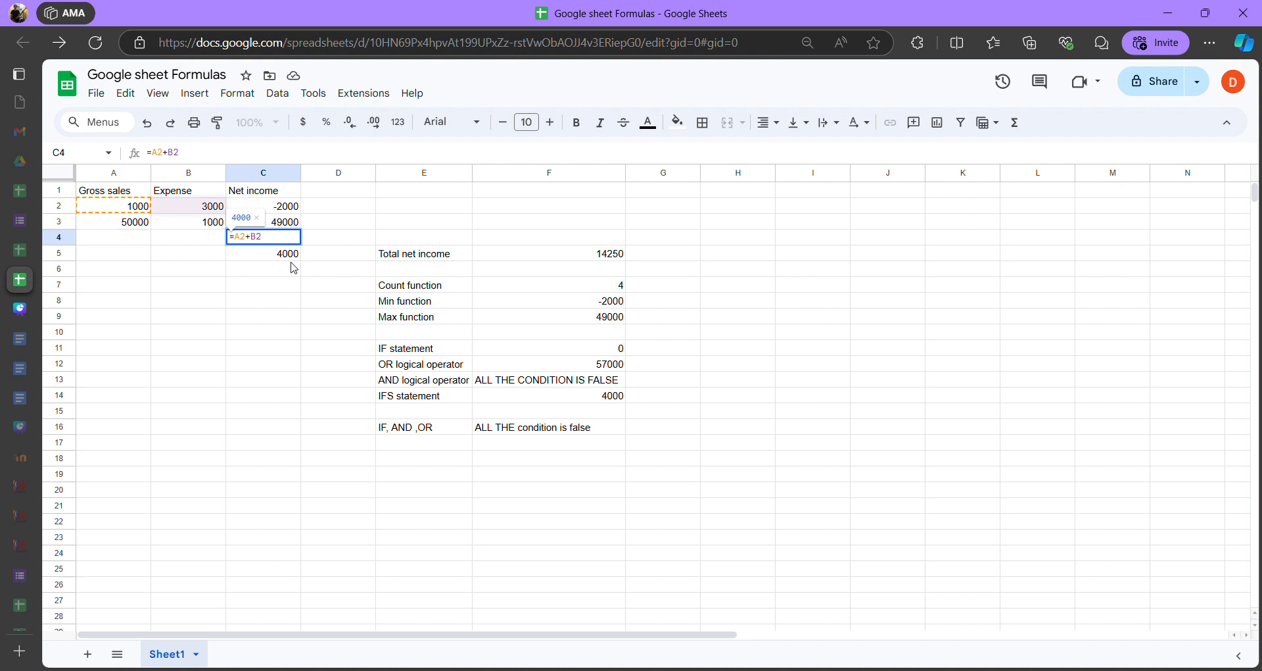
key("Return")
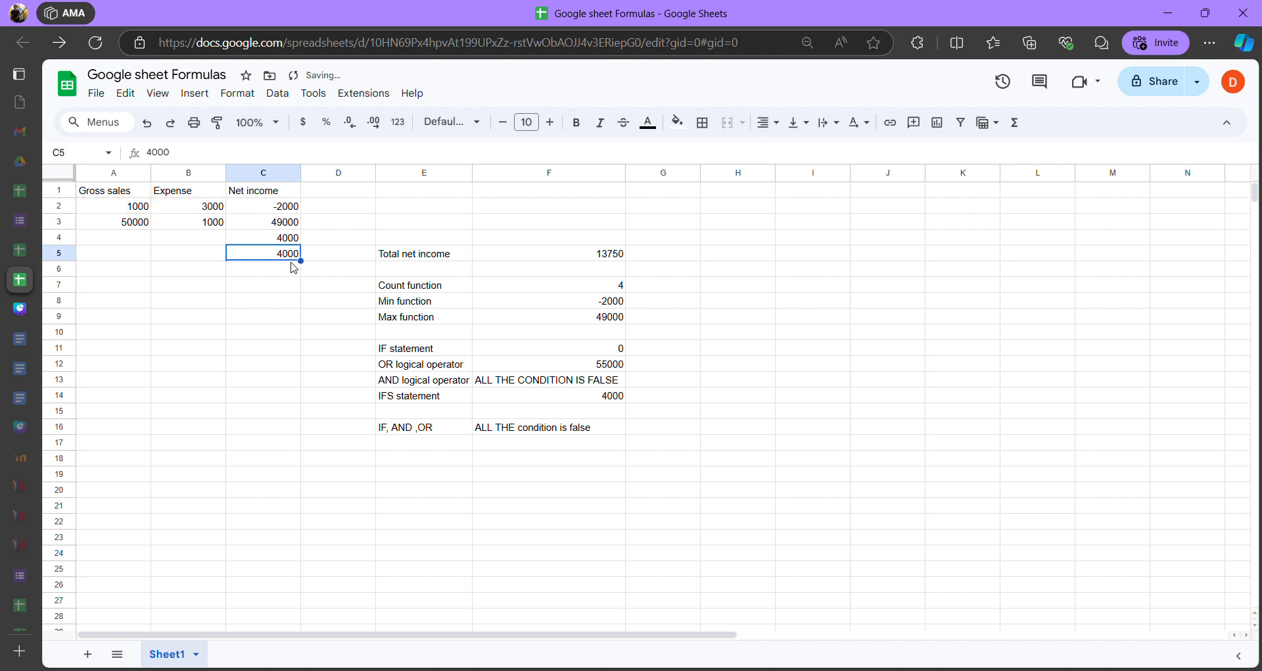
Change the formula in cell C4 to the multiplication =A2*A3
left_click(273, 240)
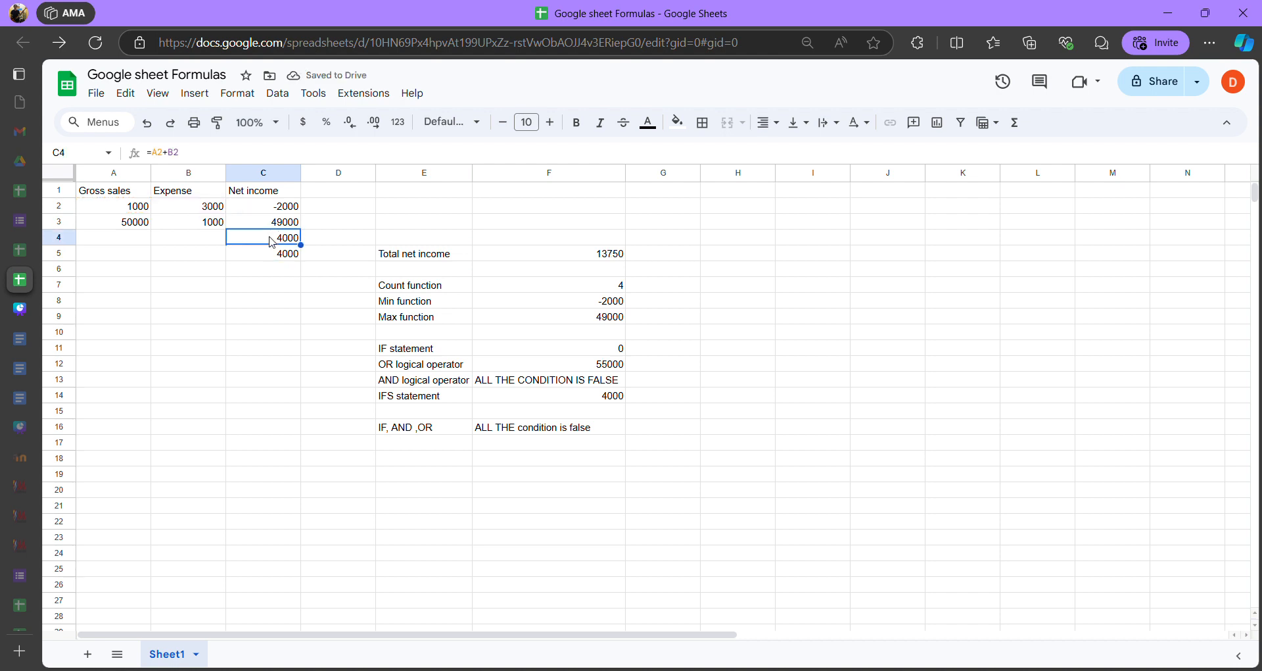
double_click(272, 241)
key("BackSpace")
key("BackSpace")
key("BackSpace")
key("BackSpace")
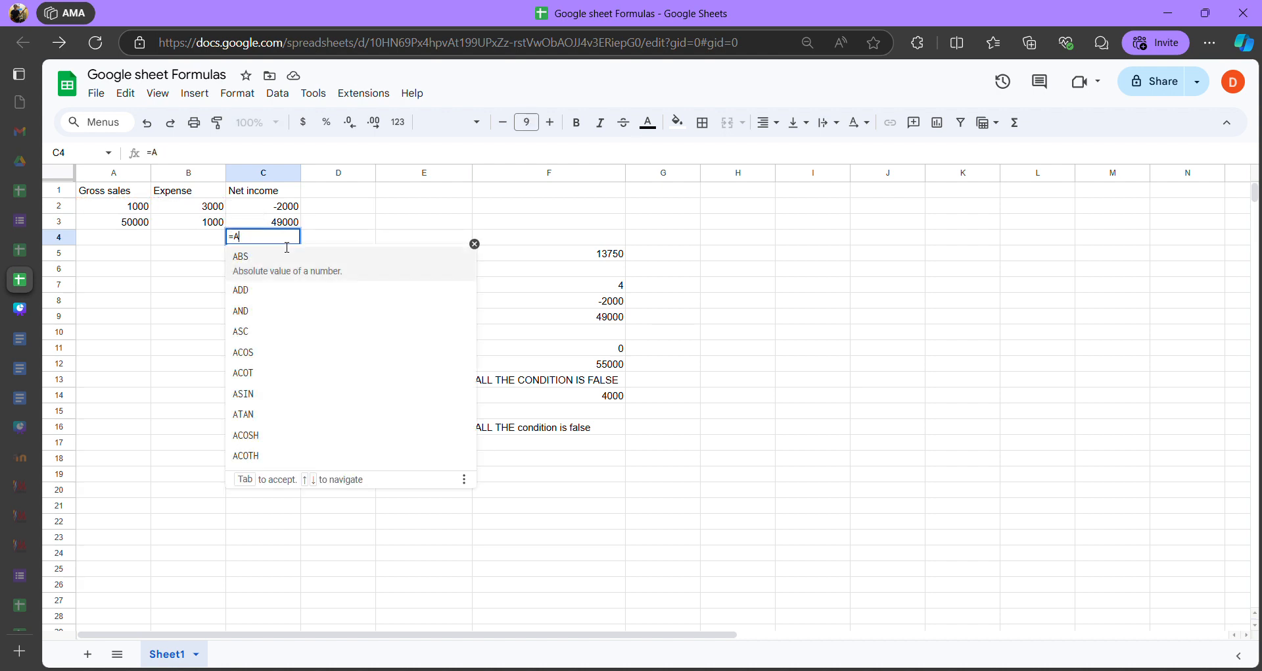
type("2")
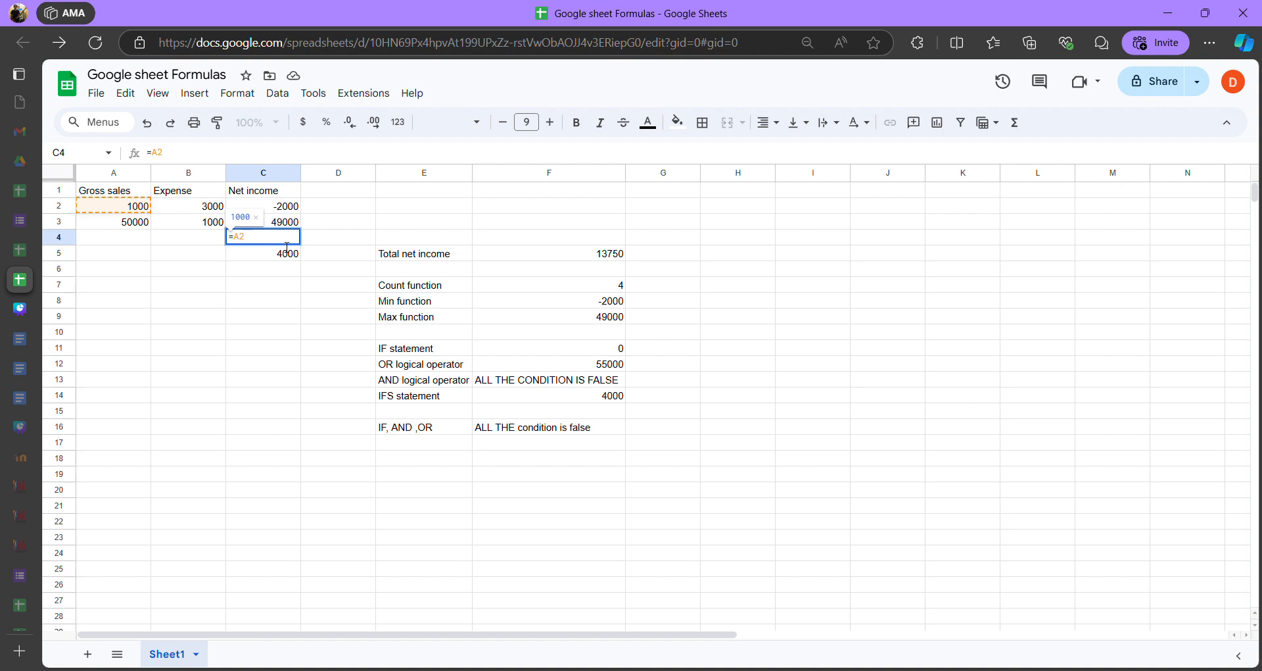
type("*")
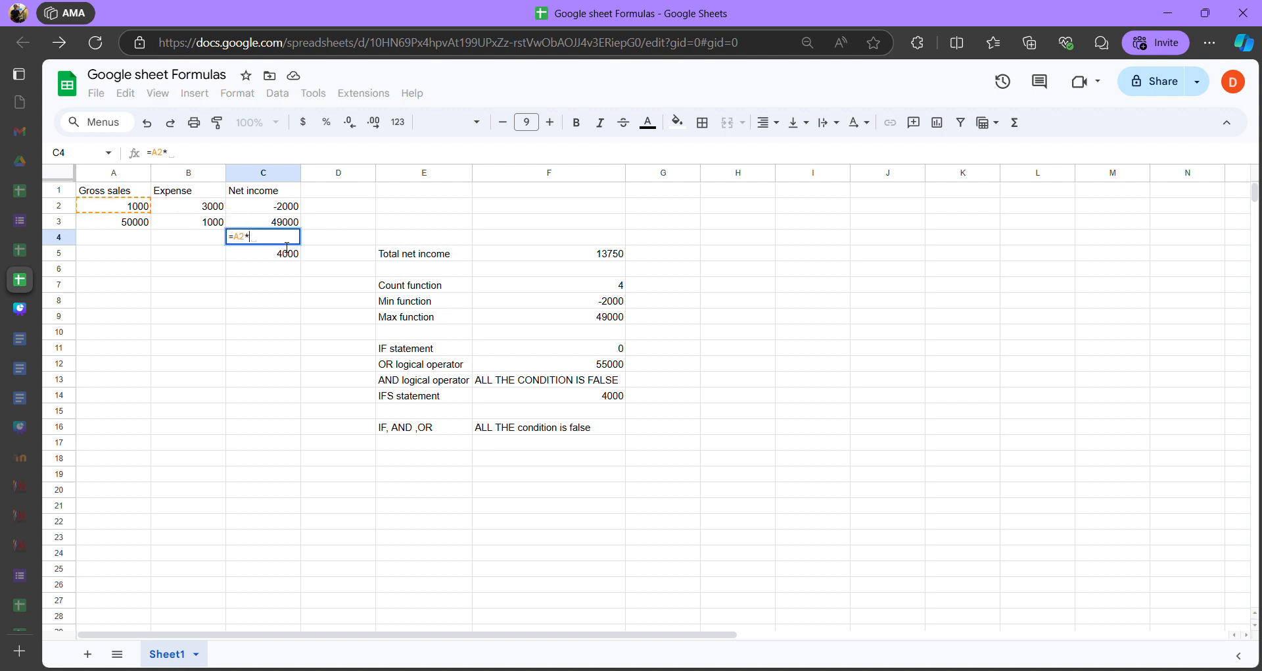
type("A3")
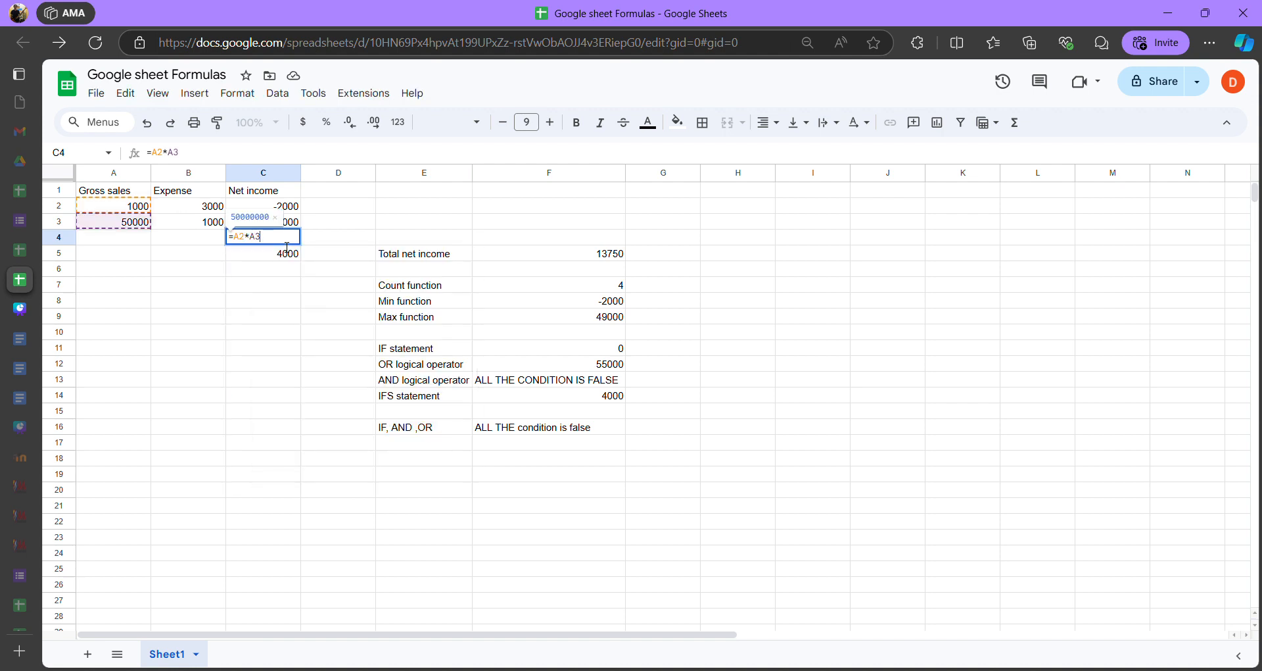
key("Return")
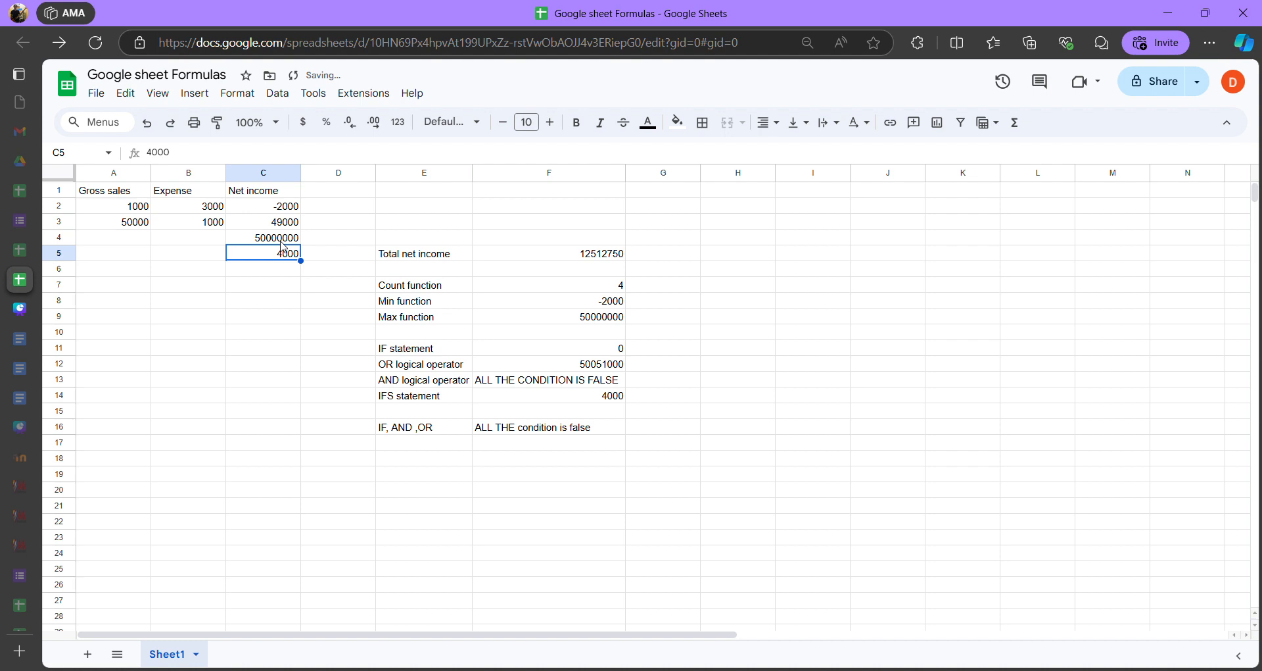
Review the formula in cell C4, change it to the division =A2/B2, and select the cell again
double_click(281, 242)
left_click(247, 258)
left_click(279, 242)
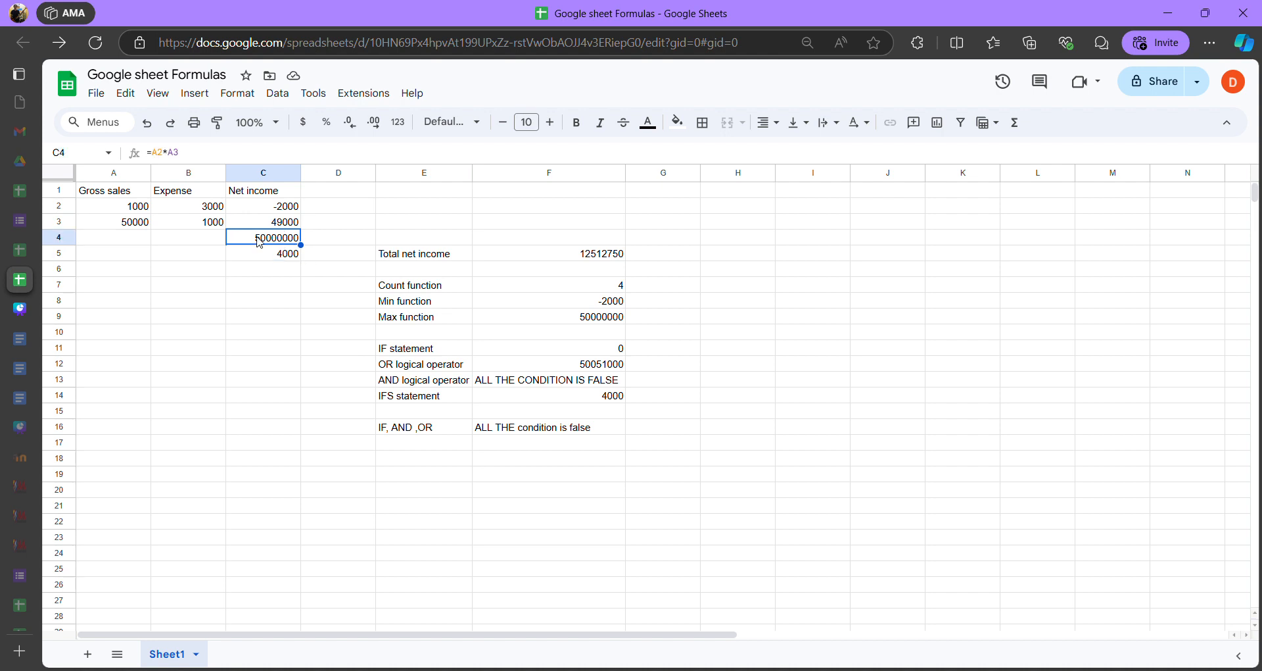
double_click(261, 238)
key("BackSpace")
key("BackSpace")
key("BackSpace")
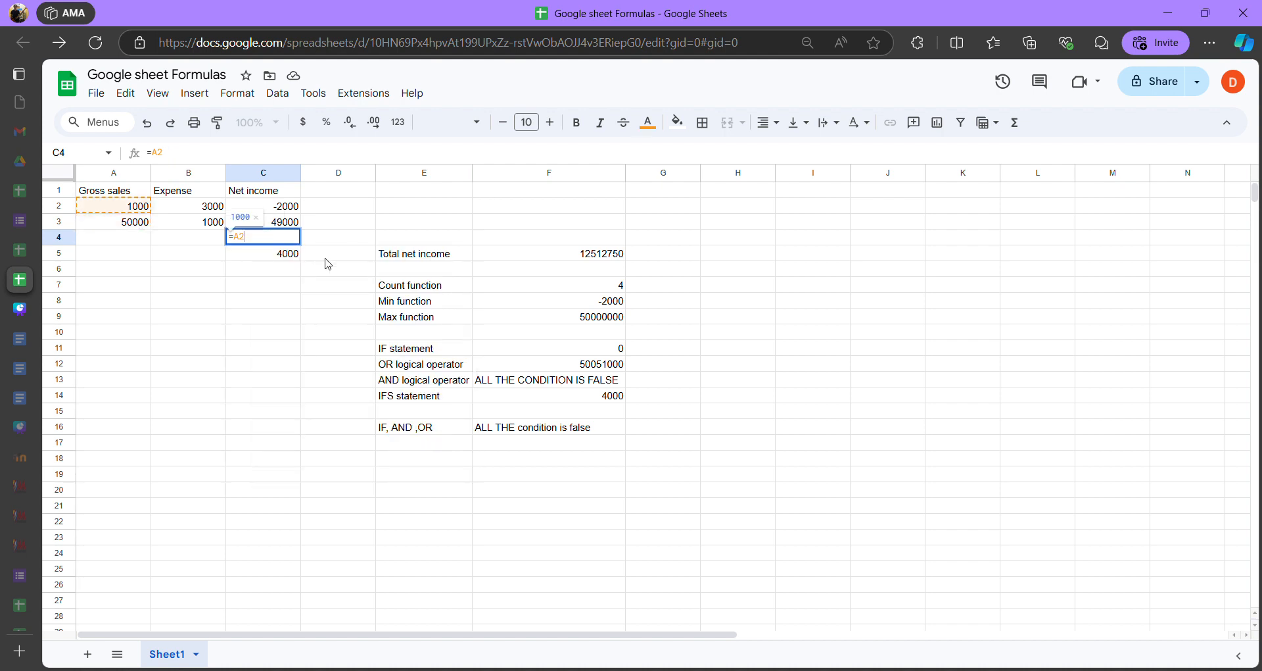
type("/")
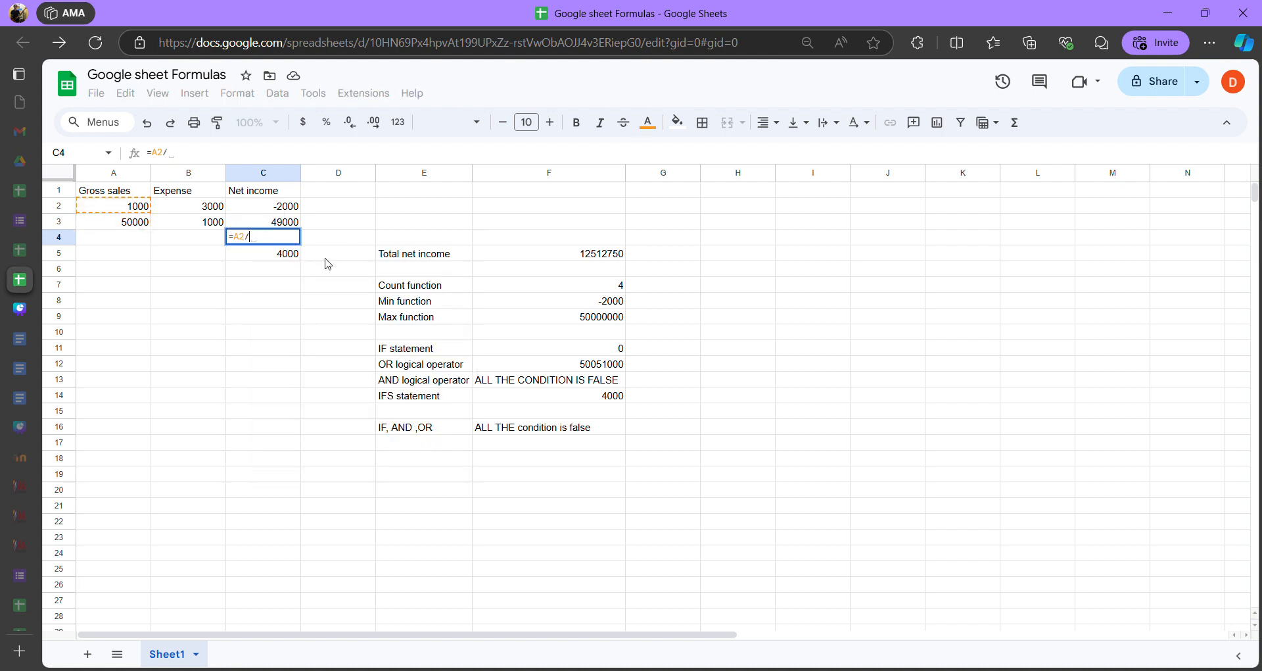
type("B2")
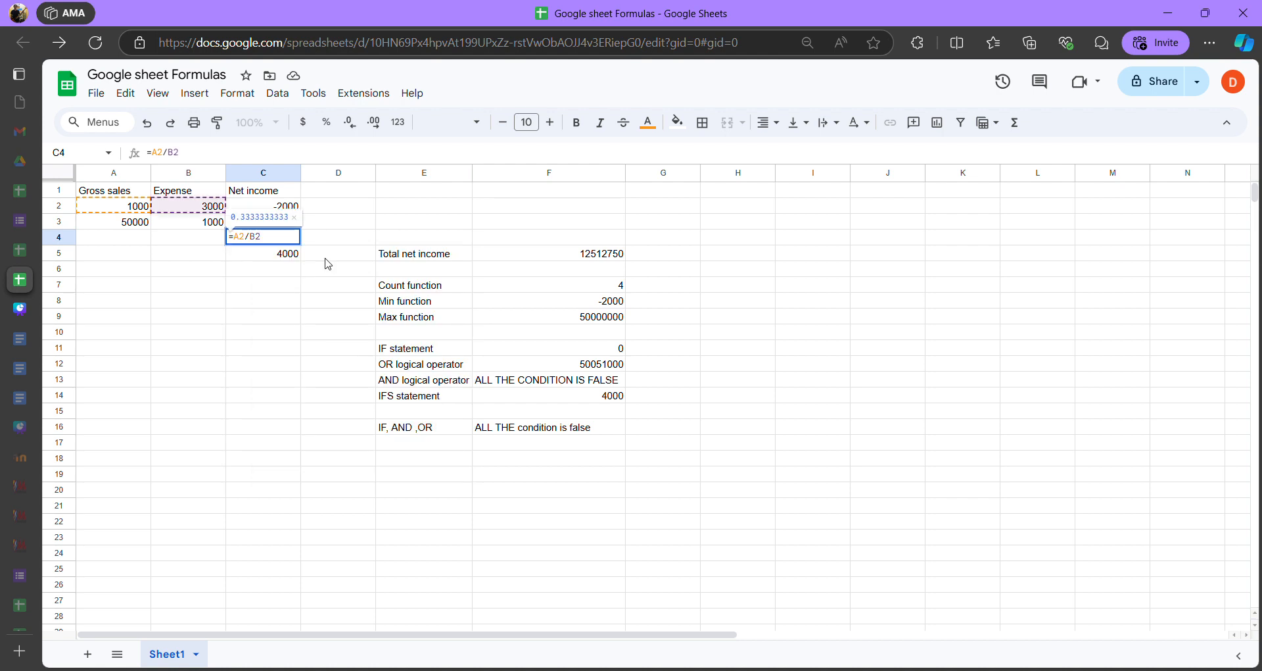
key("Return")
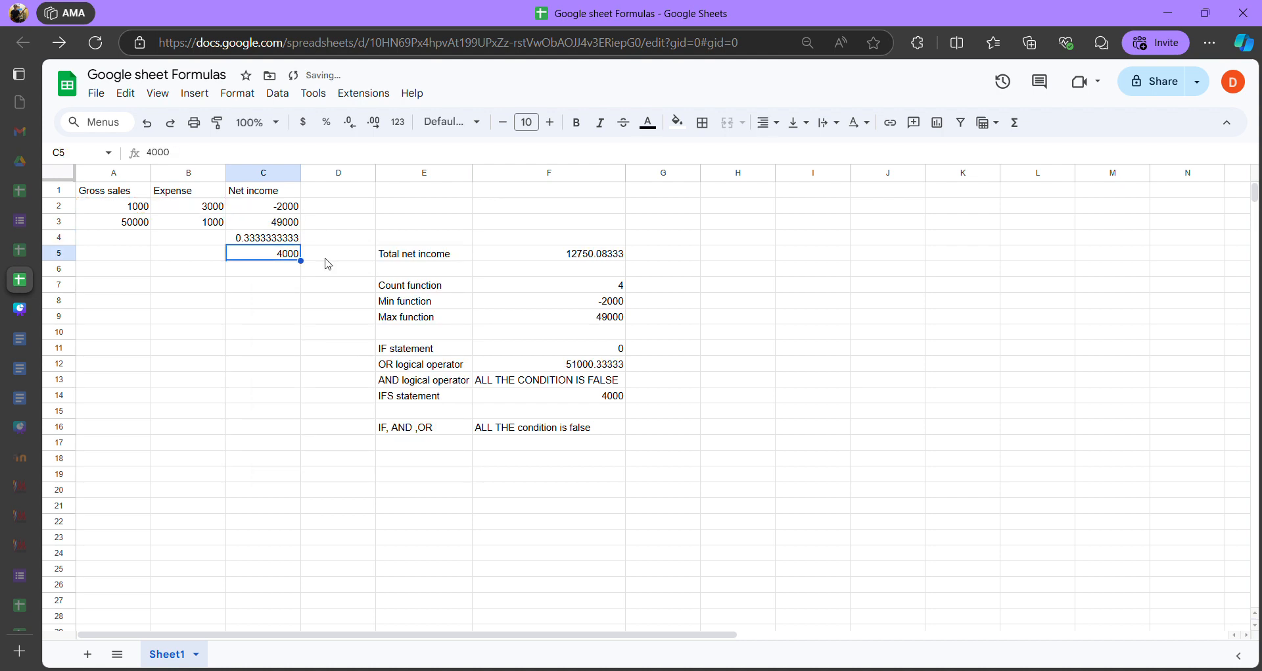
left_click(276, 240)
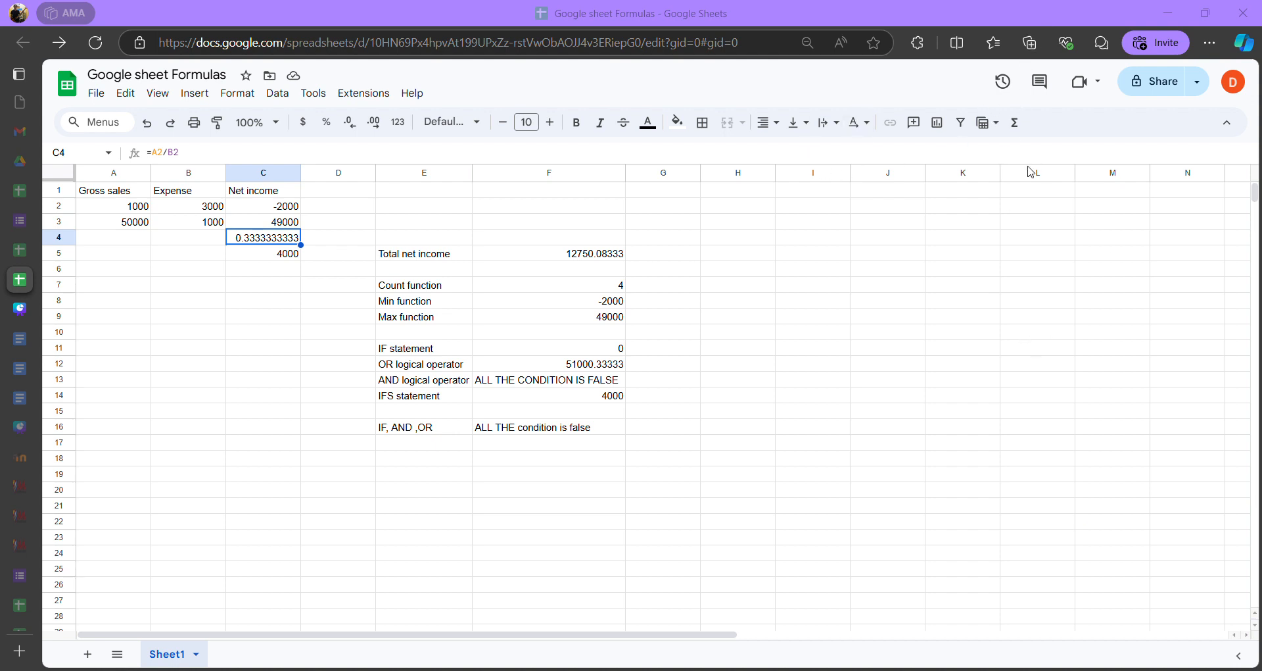
Remove the division operator from the formula in cell C4, then undo the edit
double_click(285, 238)
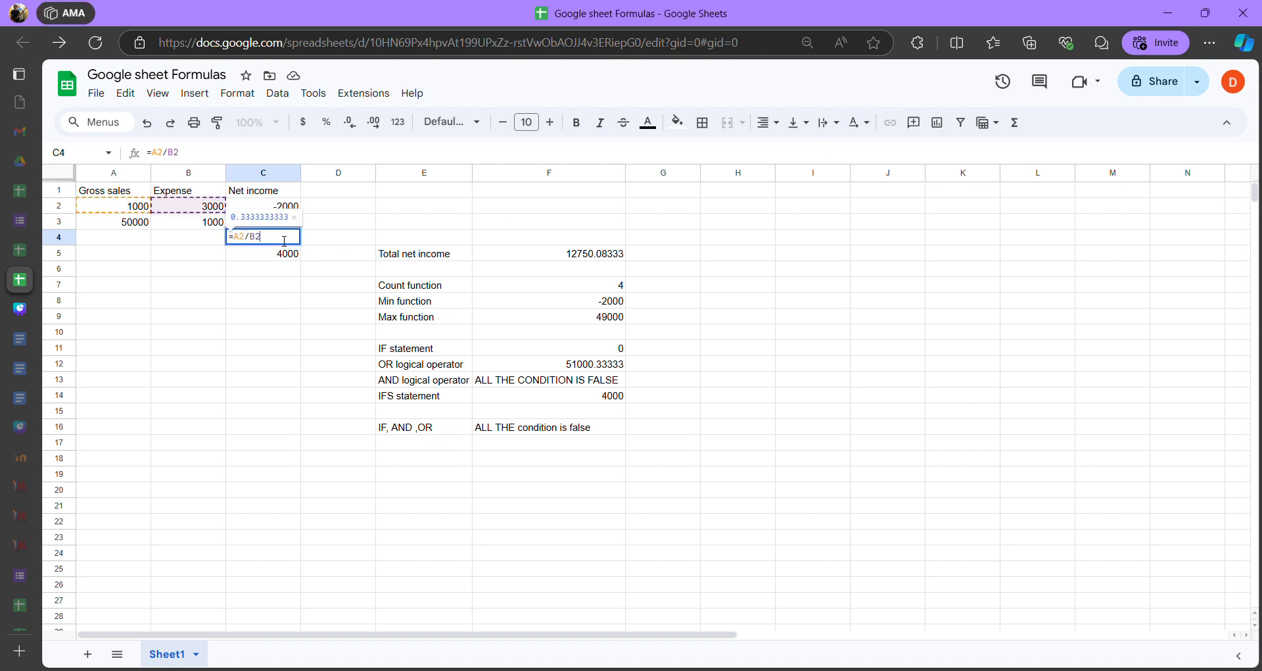
key("Left")
key("Left")
key("BackSpace")
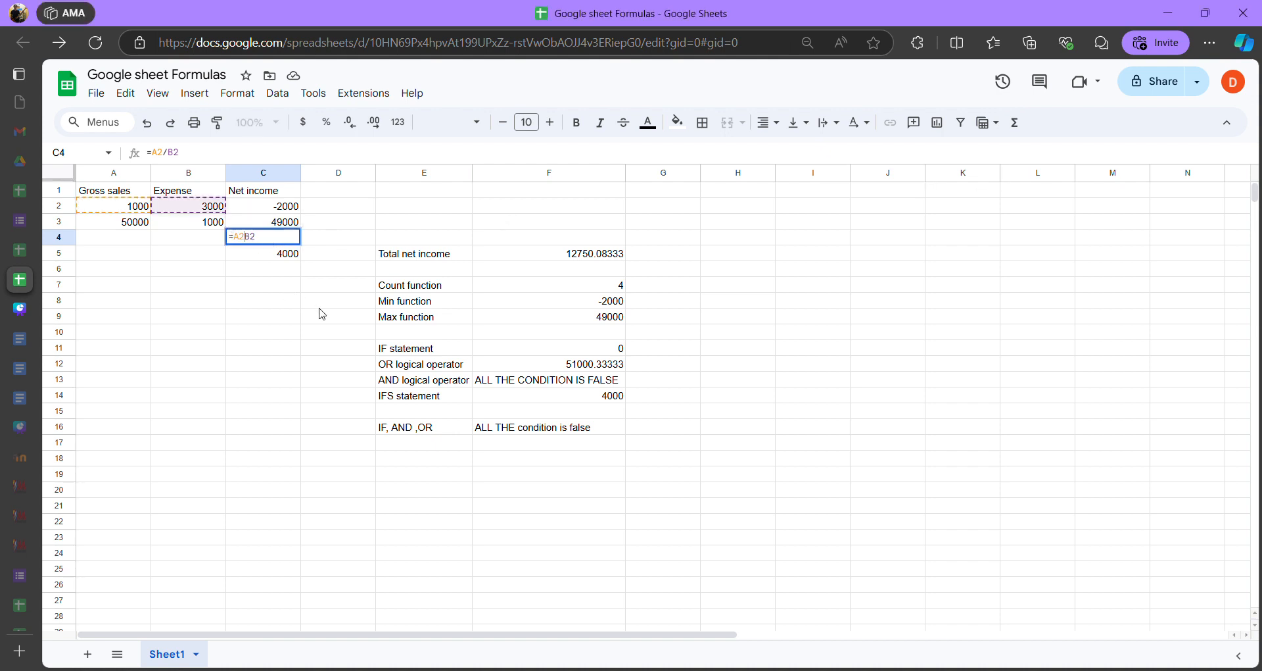
key("Return")
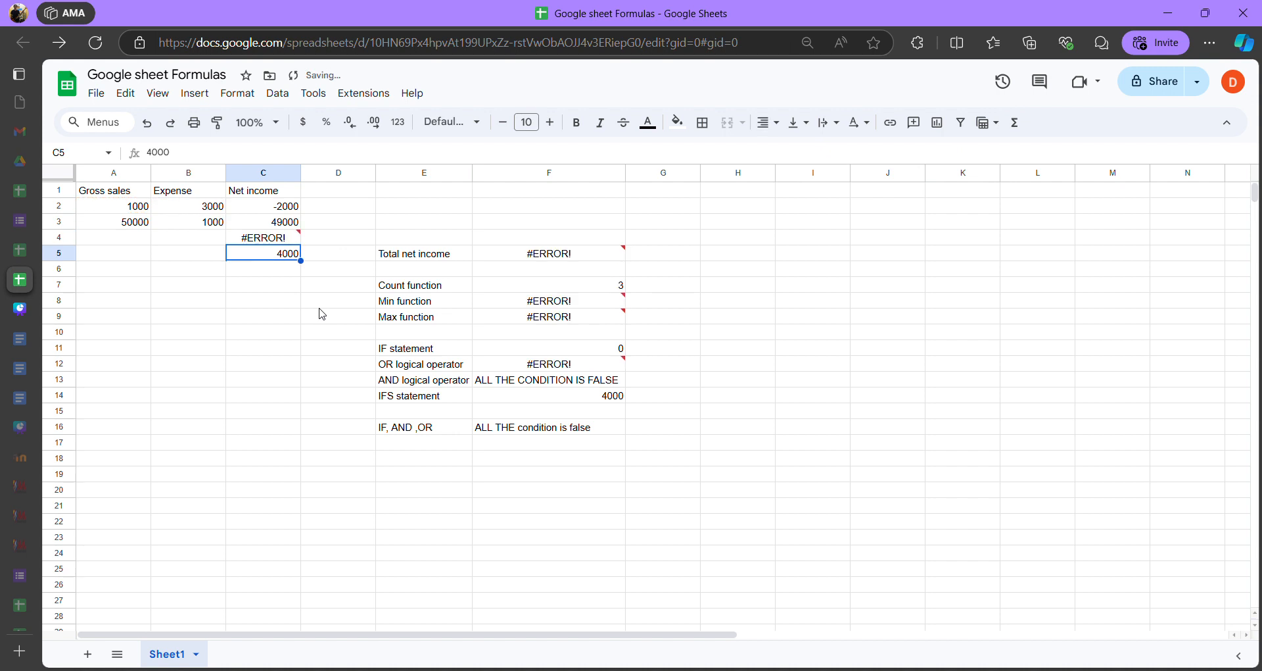
key("ctrl+z")
Replace the division formula in cell C4 with the value 6000
left_click(266, 246)
left_click(262, 241)
double_click(263, 241)
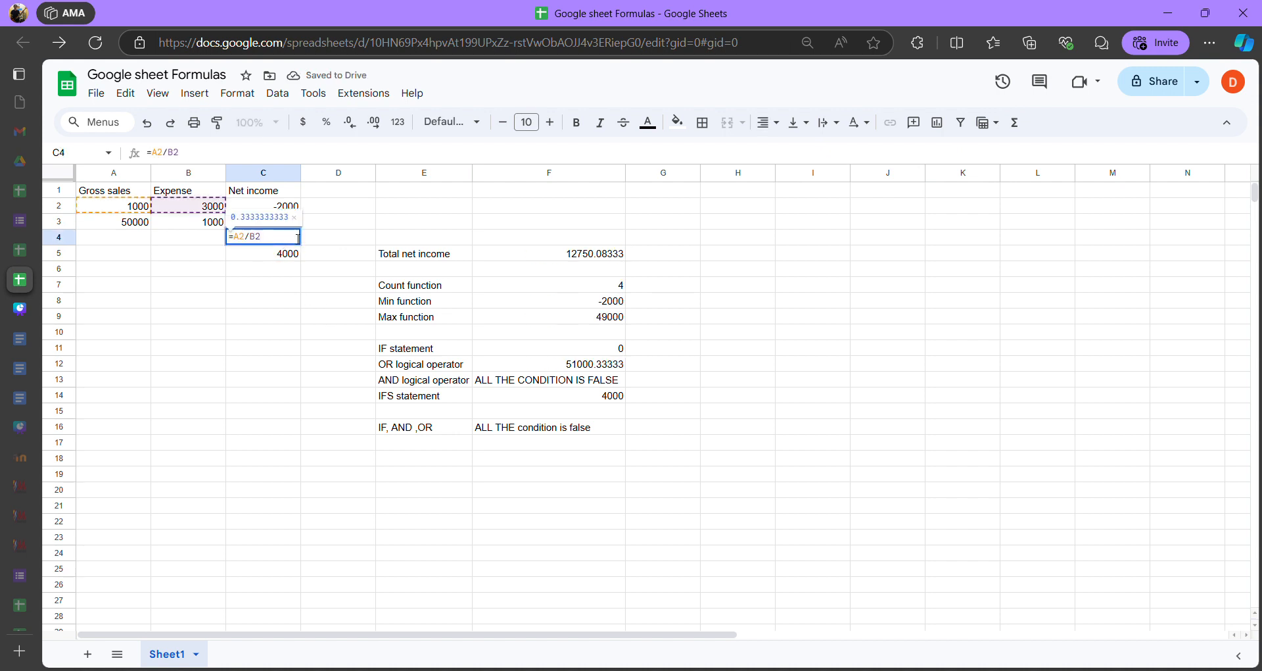
key("BackSpace")
key("BackSpace")
key("BackSpace")
key("BackSpace")
key("BackSpace")
key("BackSpace")
type("6000")
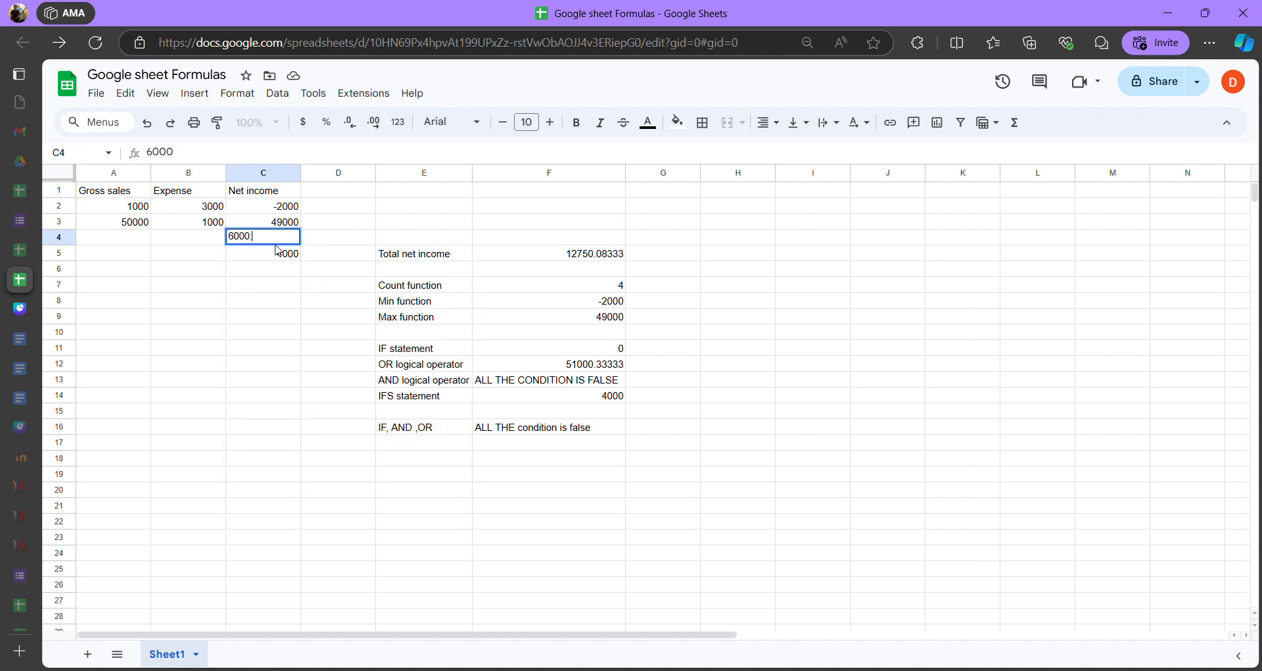
key("Return")
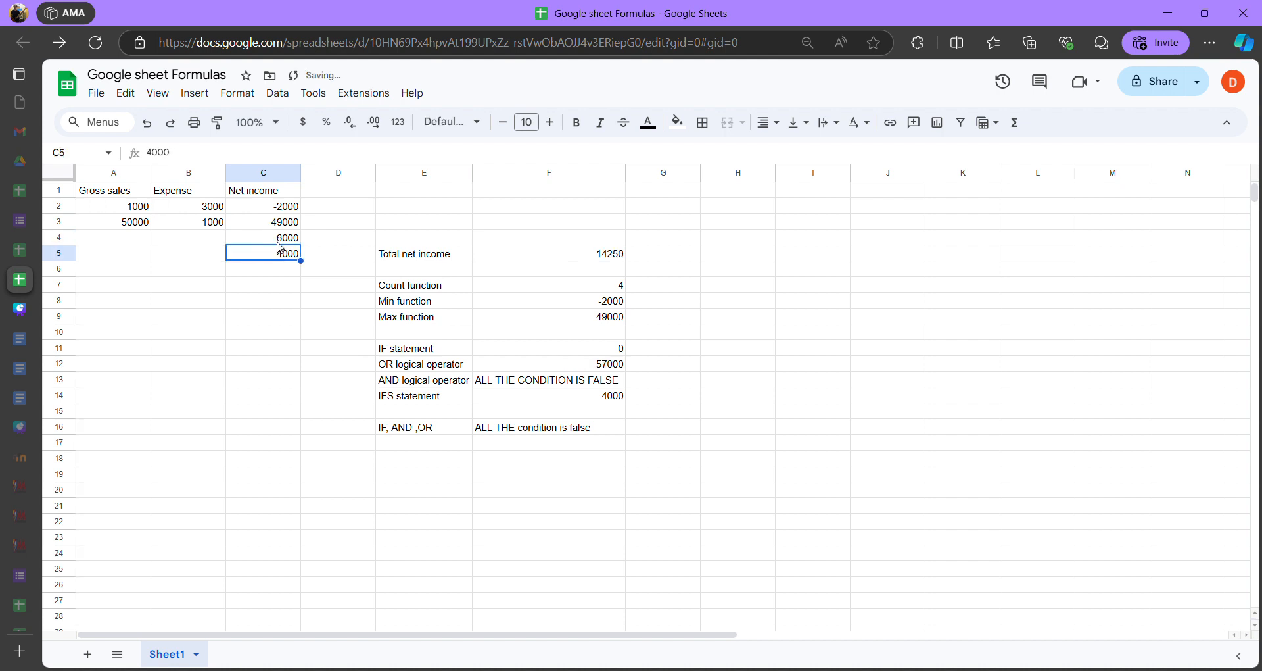
Switch to the Canva presentation and examine the Sum function's description and example on page 41
left_click(20, 308)
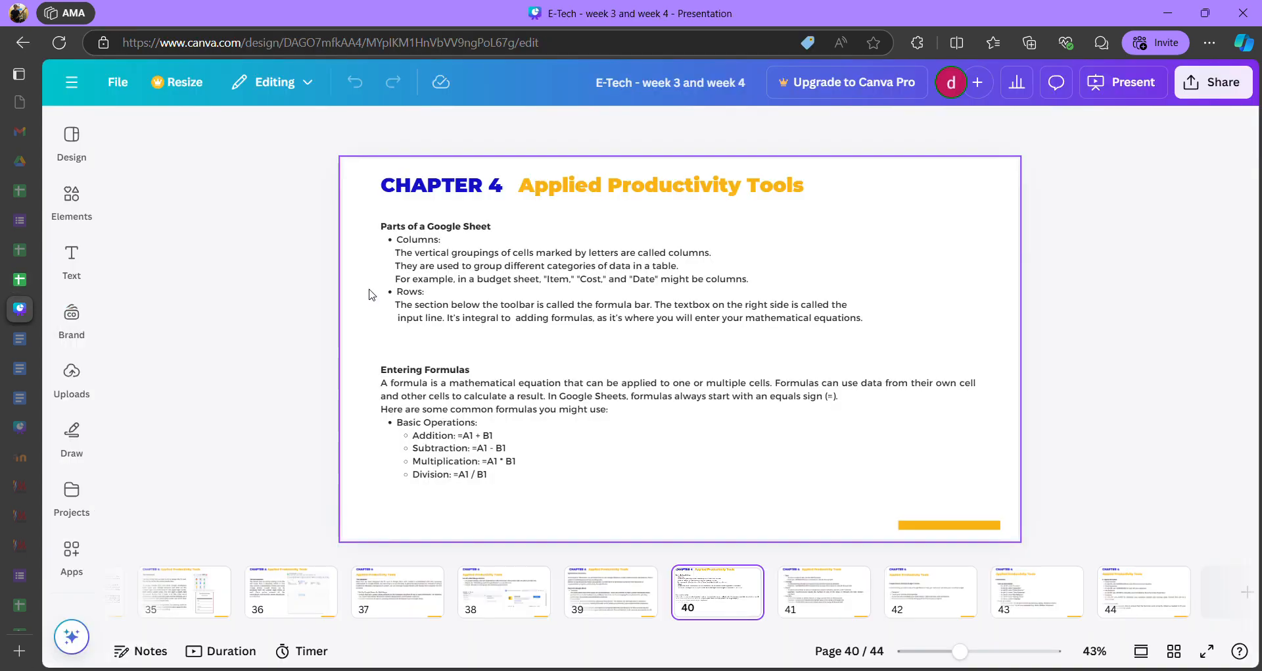
scroll(768, 529, "down", 2)
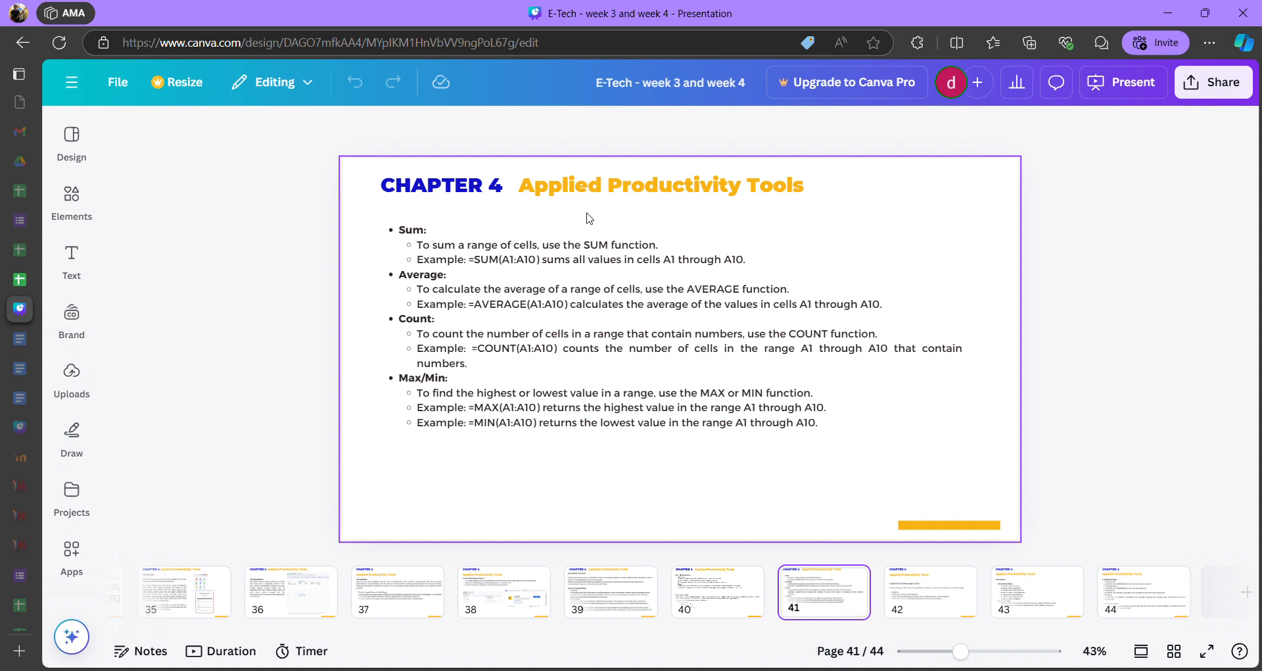
left_click(633, 258)
left_click(638, 261)
left_click(647, 263)
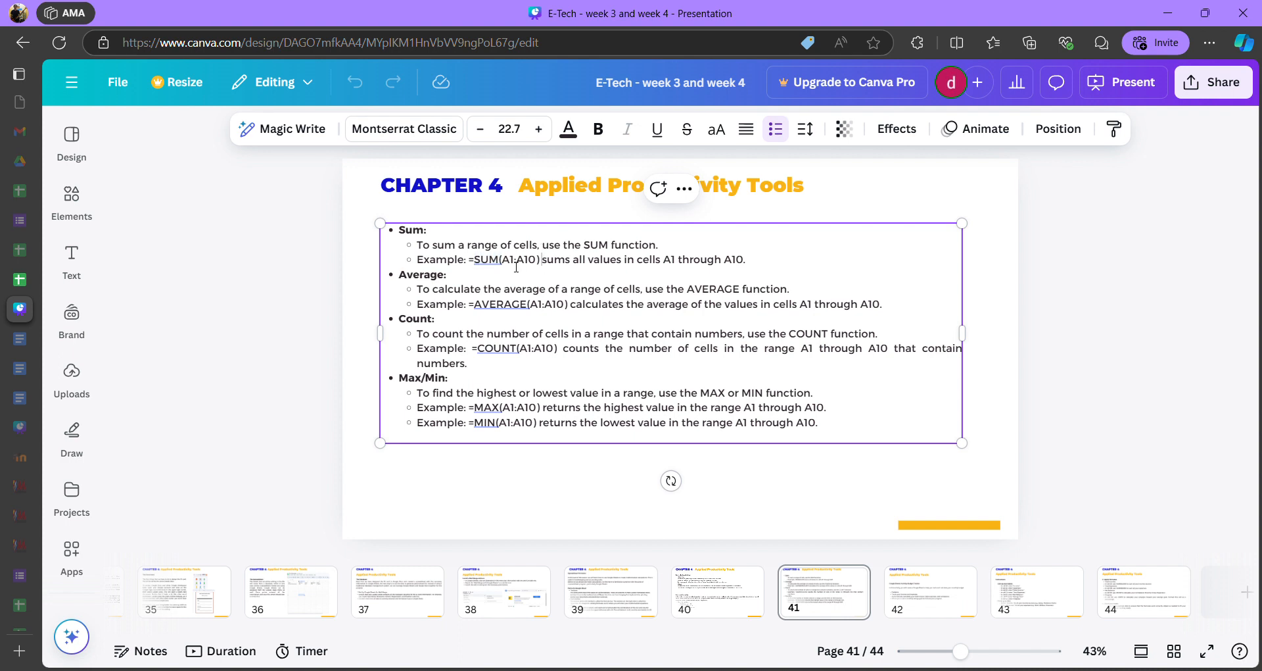
left_click(519, 262)
left_click(71, 259)
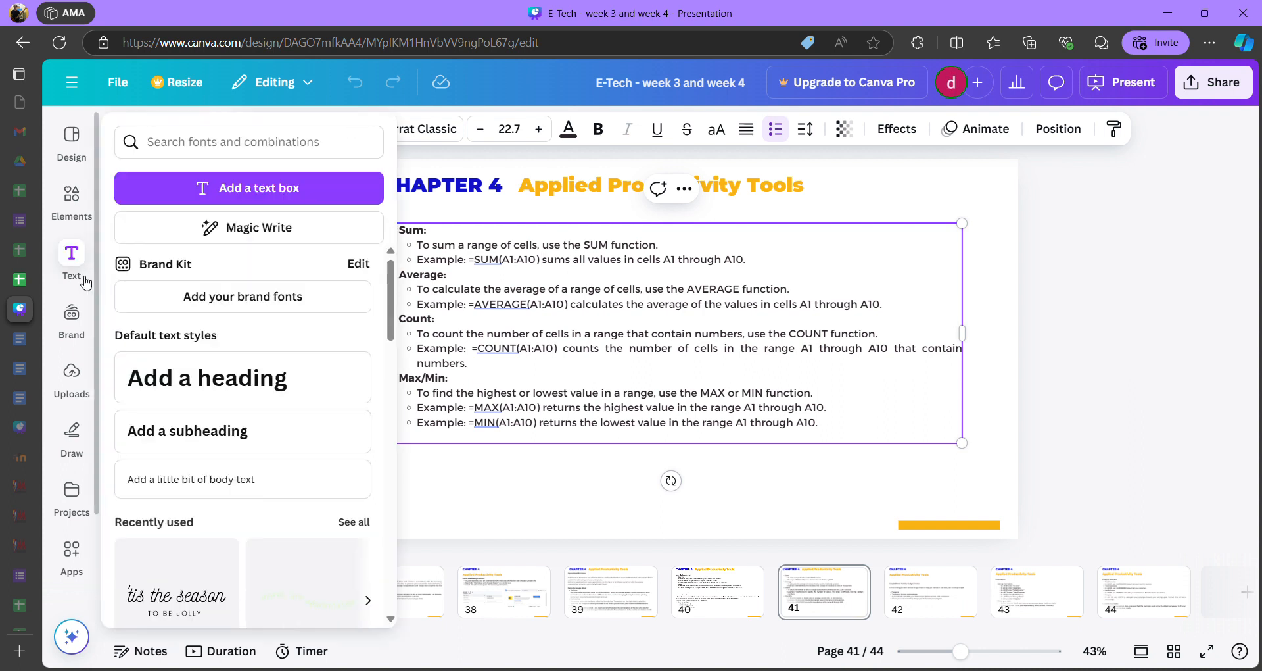
Switch back to the Google Sheets spreadsheet and inspect the contents of cell C4 and the total net income formula in F5
left_click(20, 280)
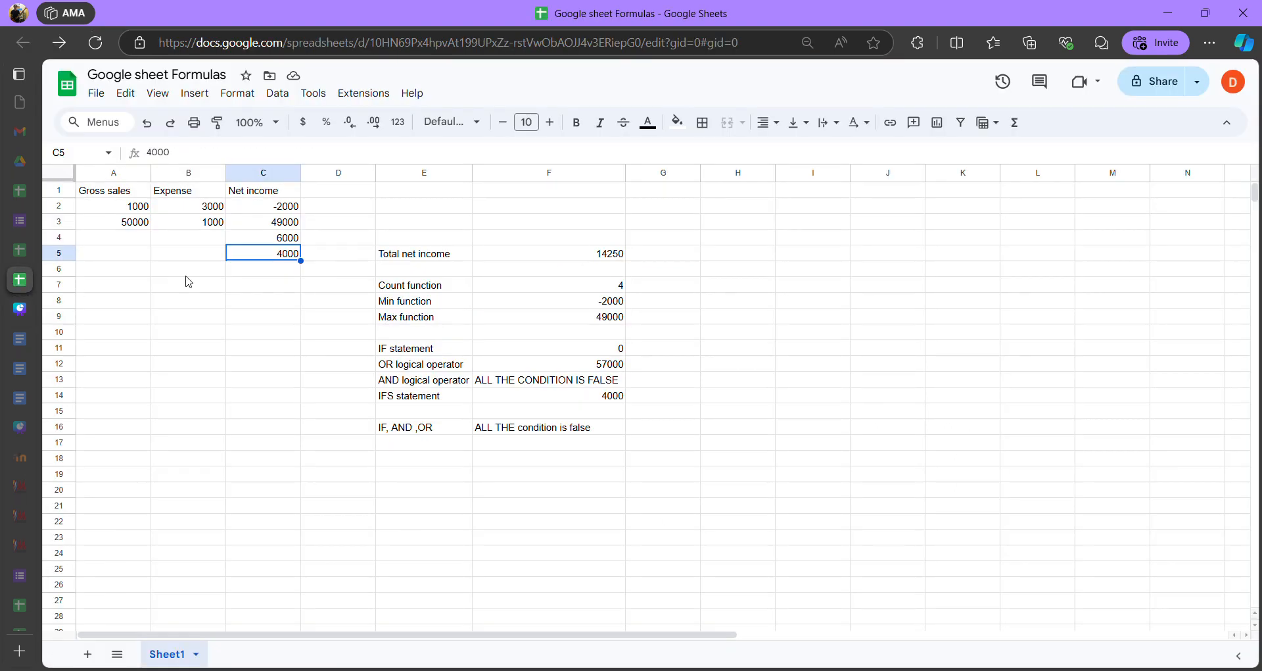
double_click(274, 242)
key("Return")
left_click(561, 271)
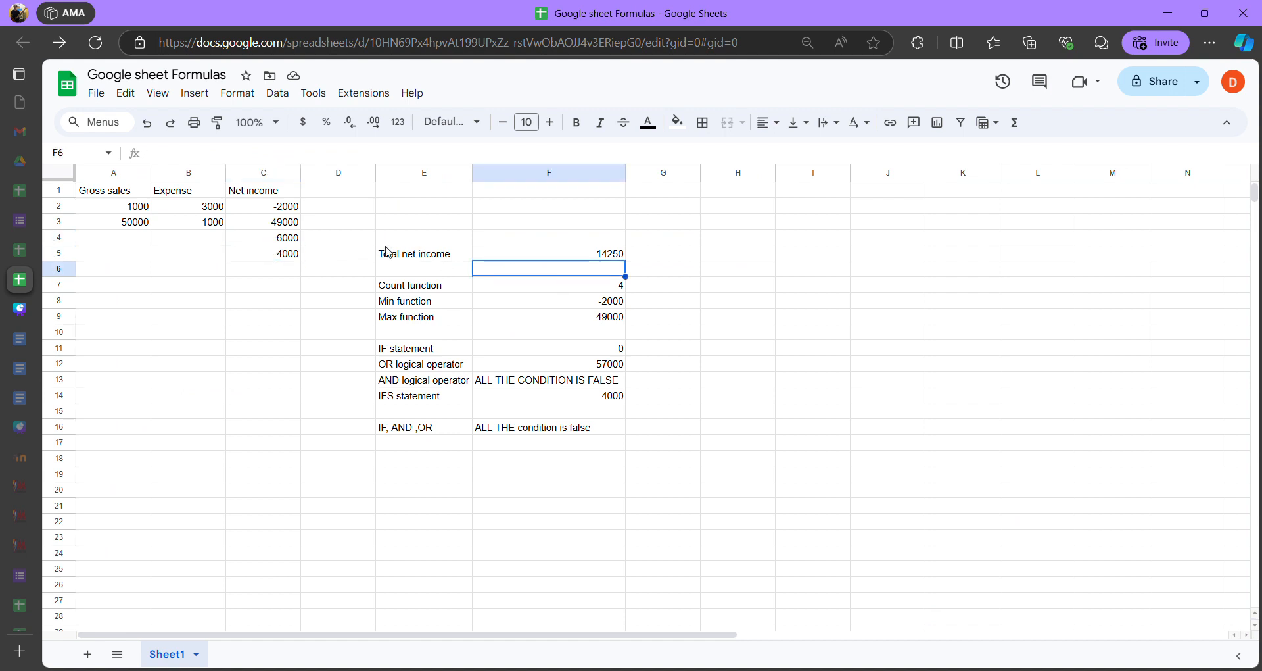
left_click(596, 258)
double_click(596, 258)
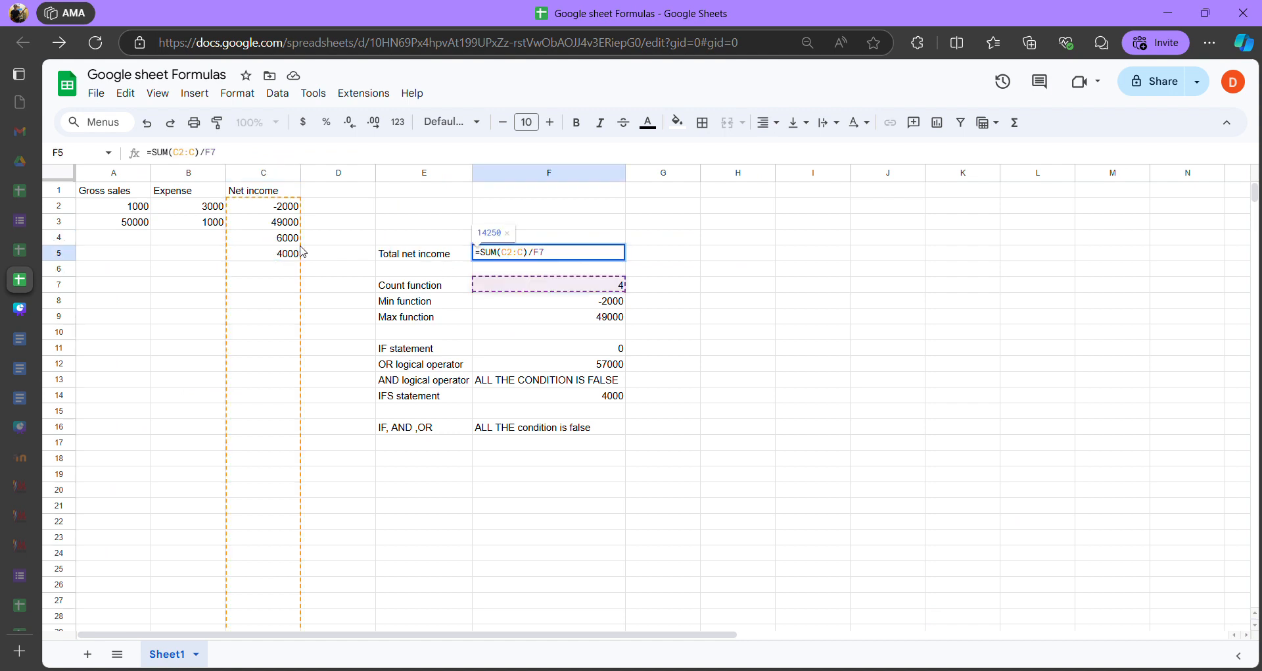
left_click(443, 275)
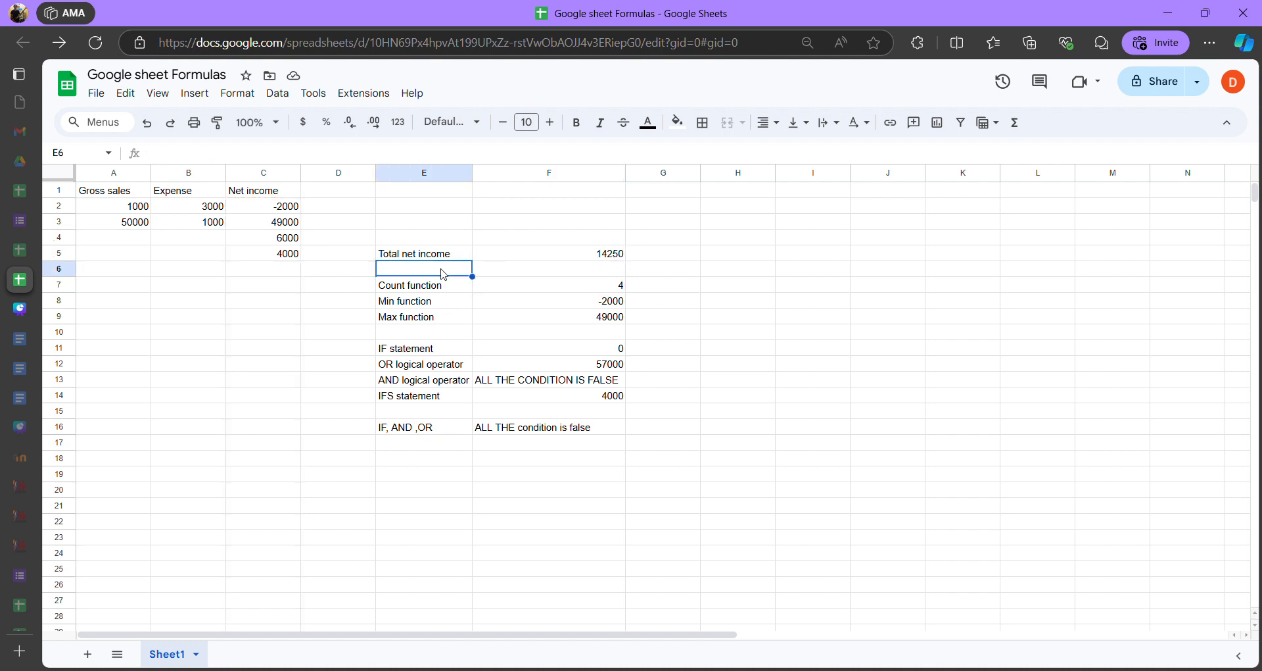
Enter the formula =SUM(C2:C5) in cell C7 to total the net income values
left_click(263, 280)
double_click(266, 285)
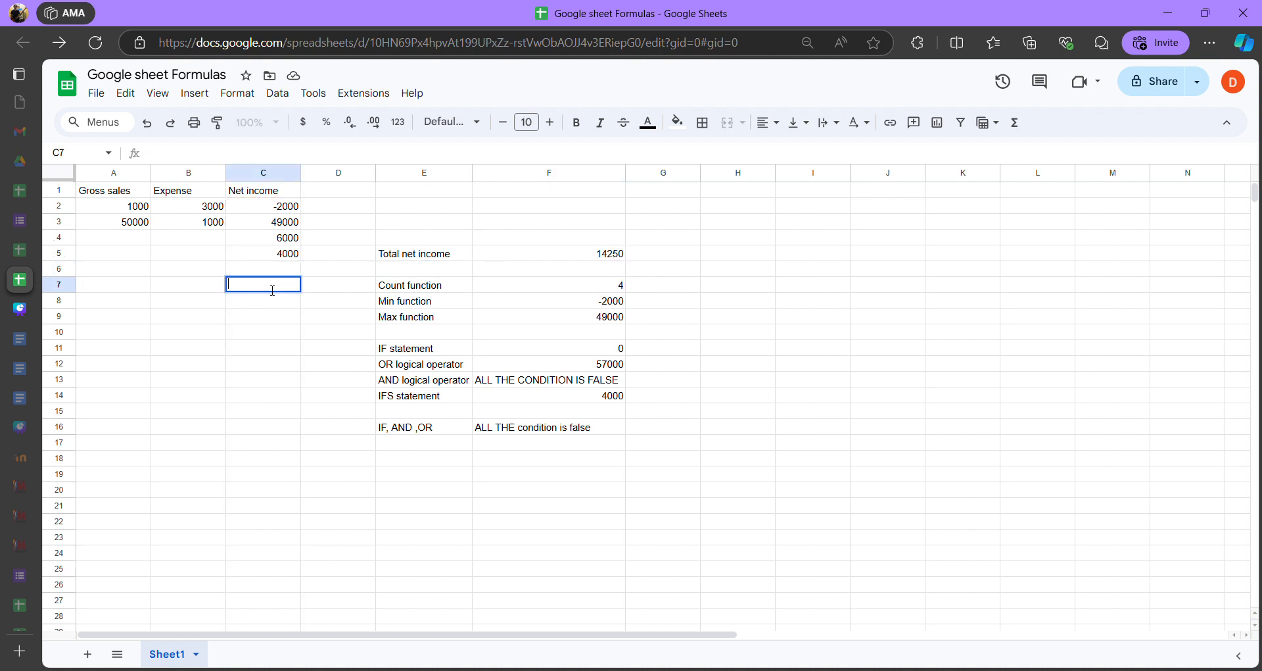
type("=SUM(C2:C5")
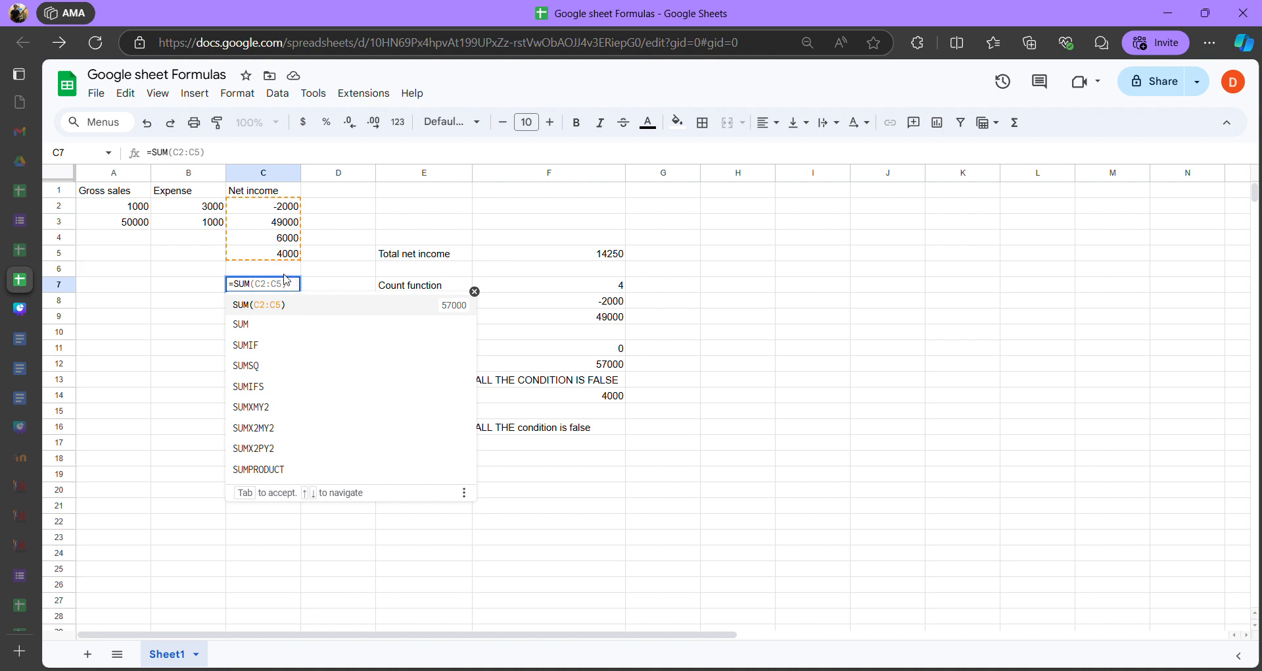
left_click(279, 305)
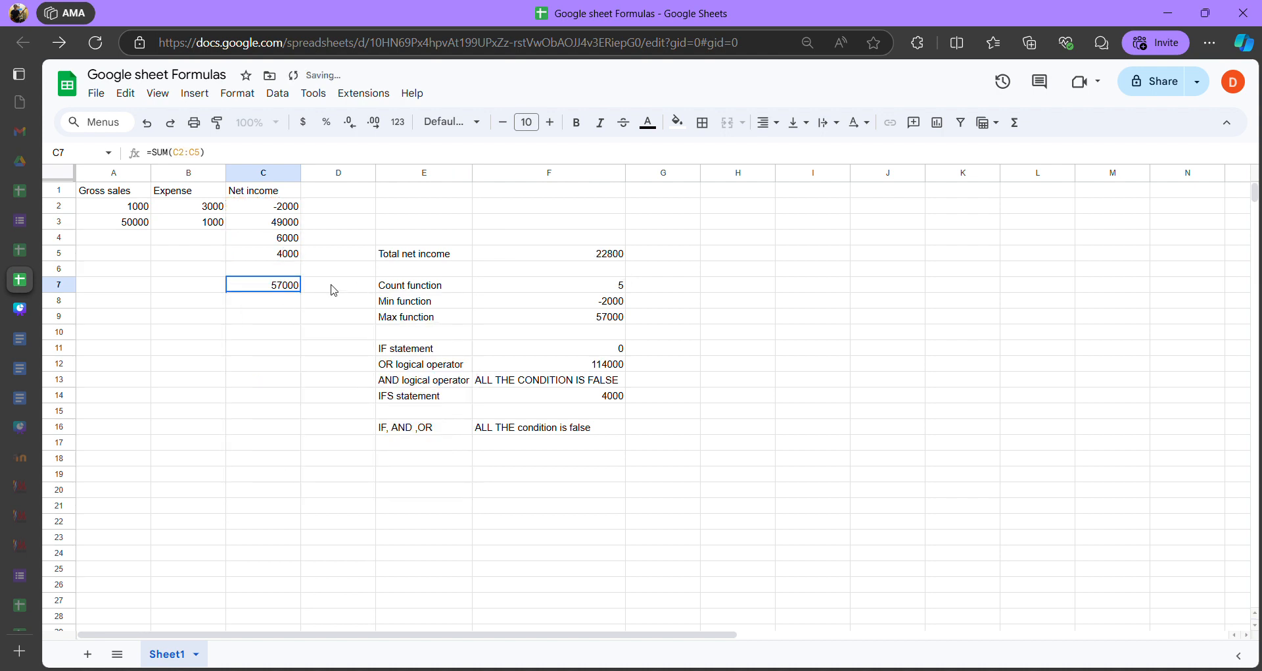
Rewrite the formula in cell C7 as =SUM(C2:C5) and reselect the cell to review it
double_click(262, 283)
left_click(293, 286)
left_click(246, 288)
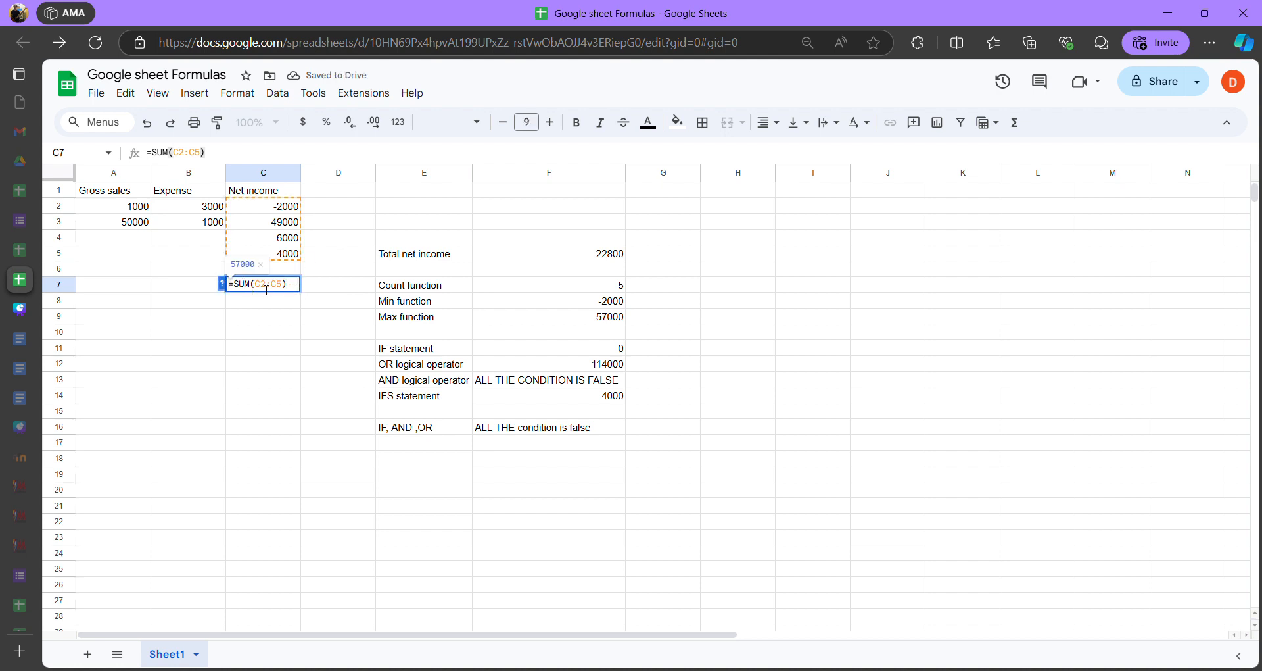
left_click_drag(287, 284, 247, 291)
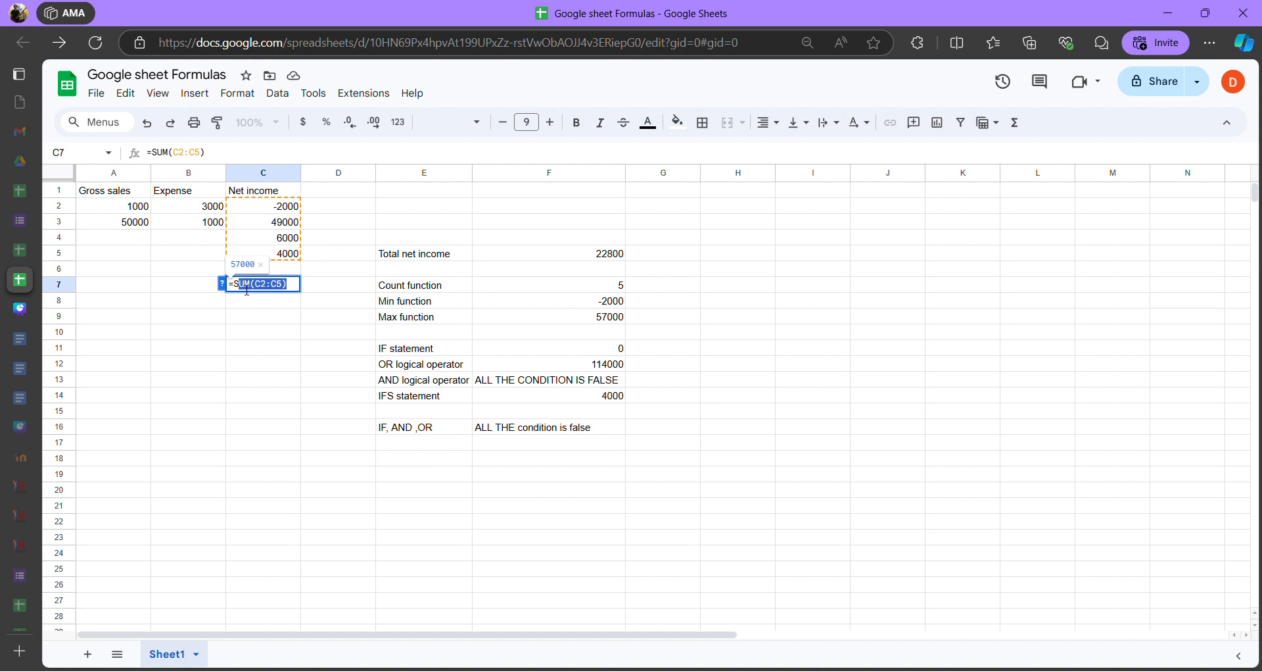
type("UM")
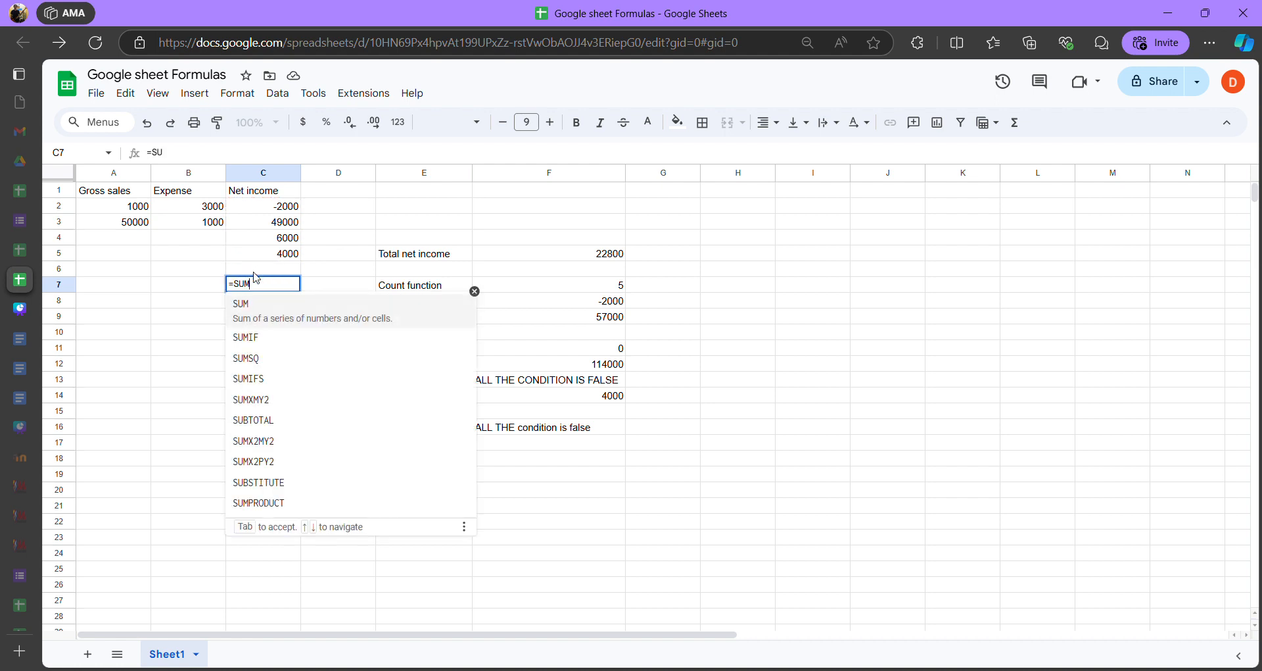
type("(")
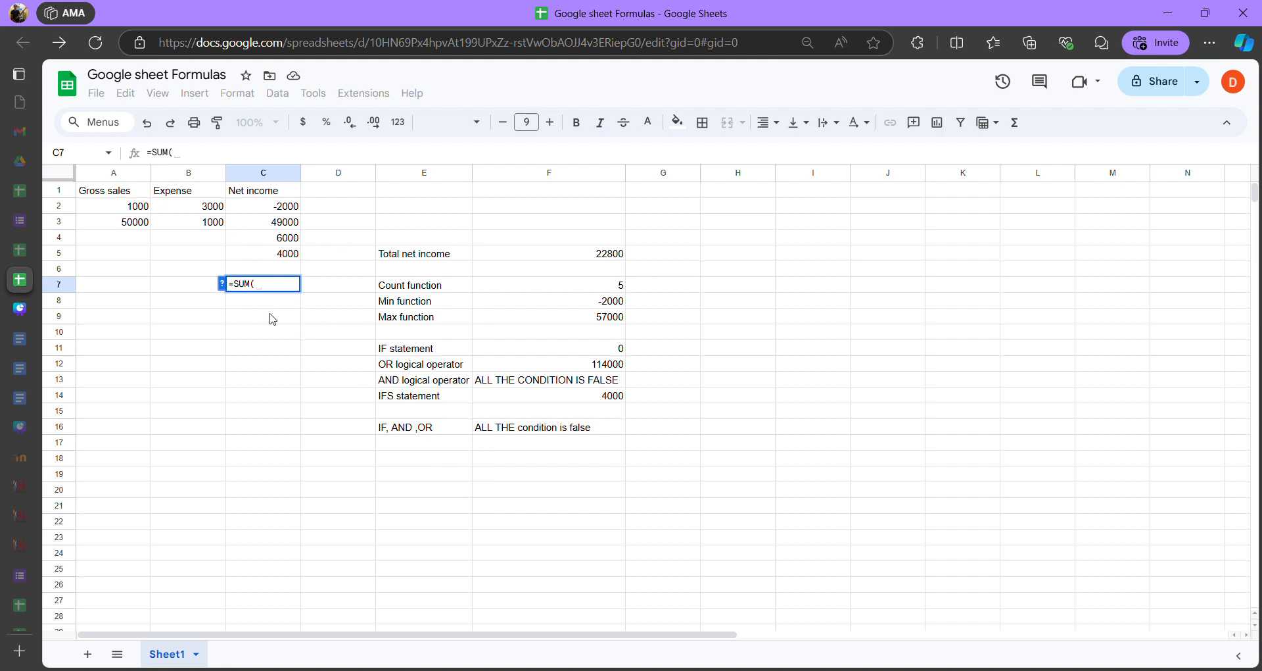
type("C2")
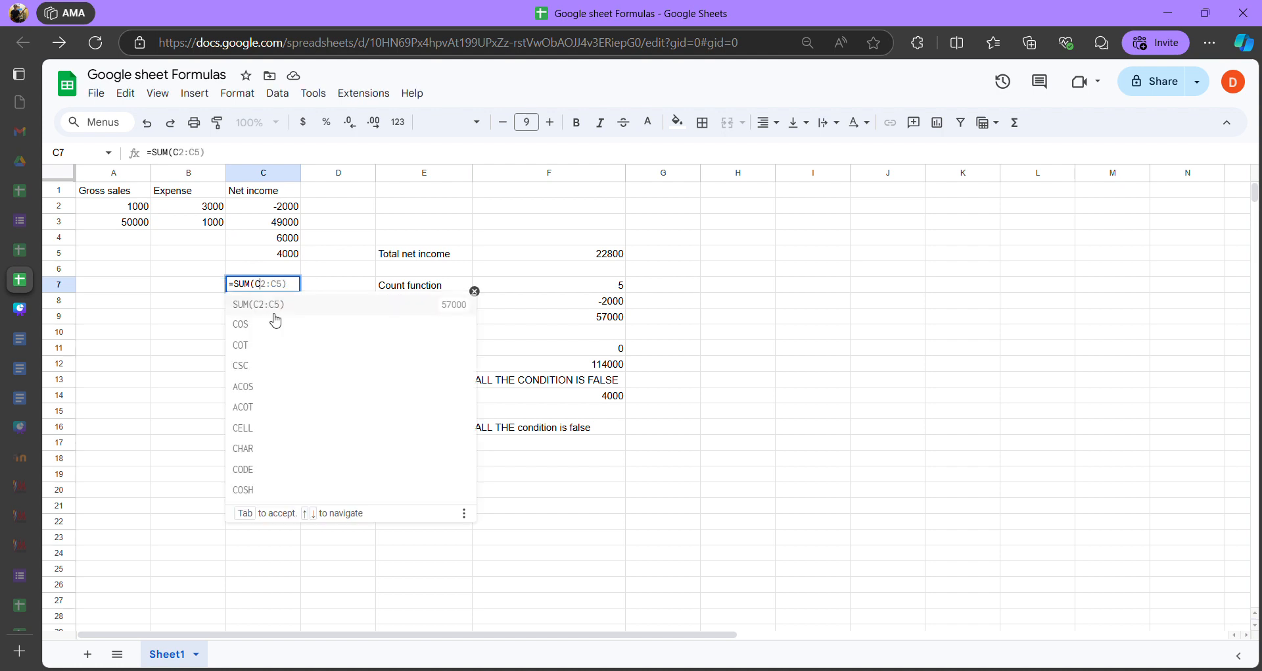
type(":")
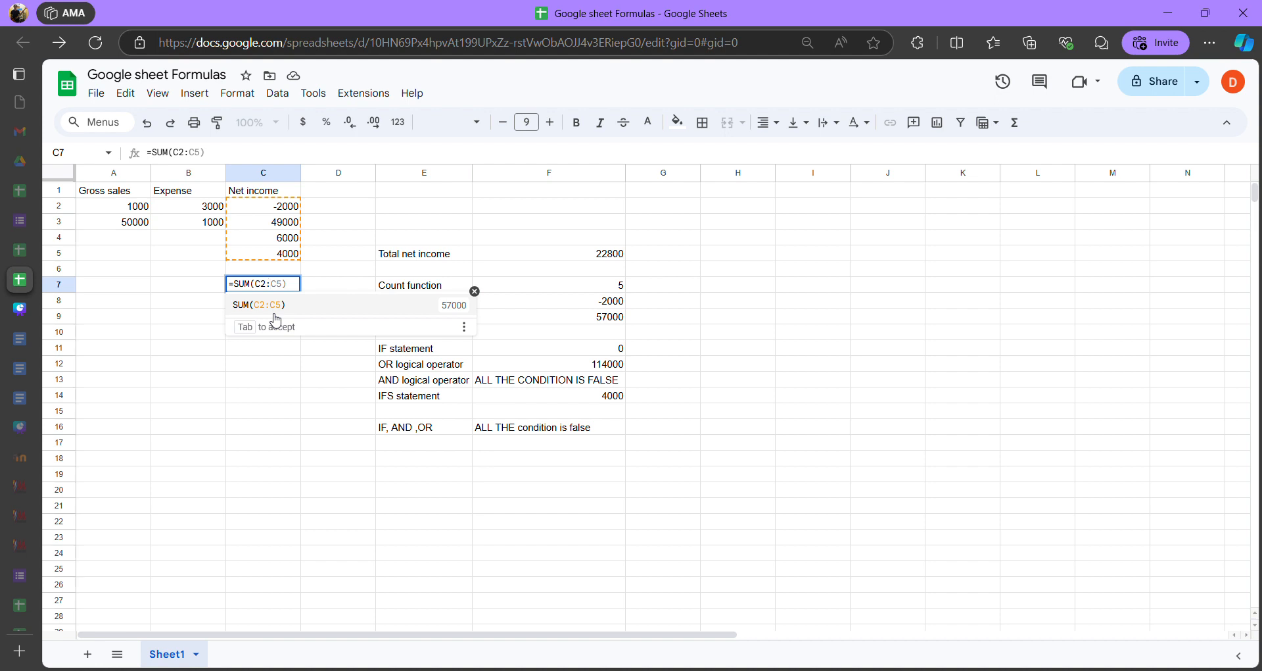
type("C5")
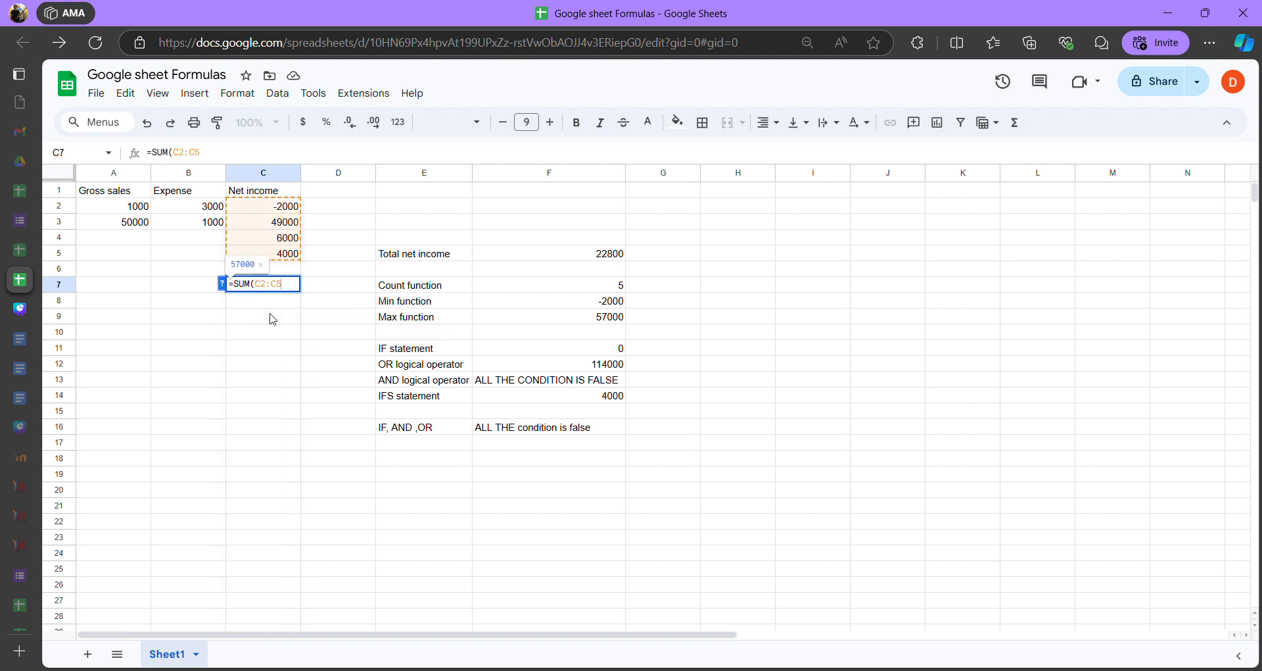
type(")")
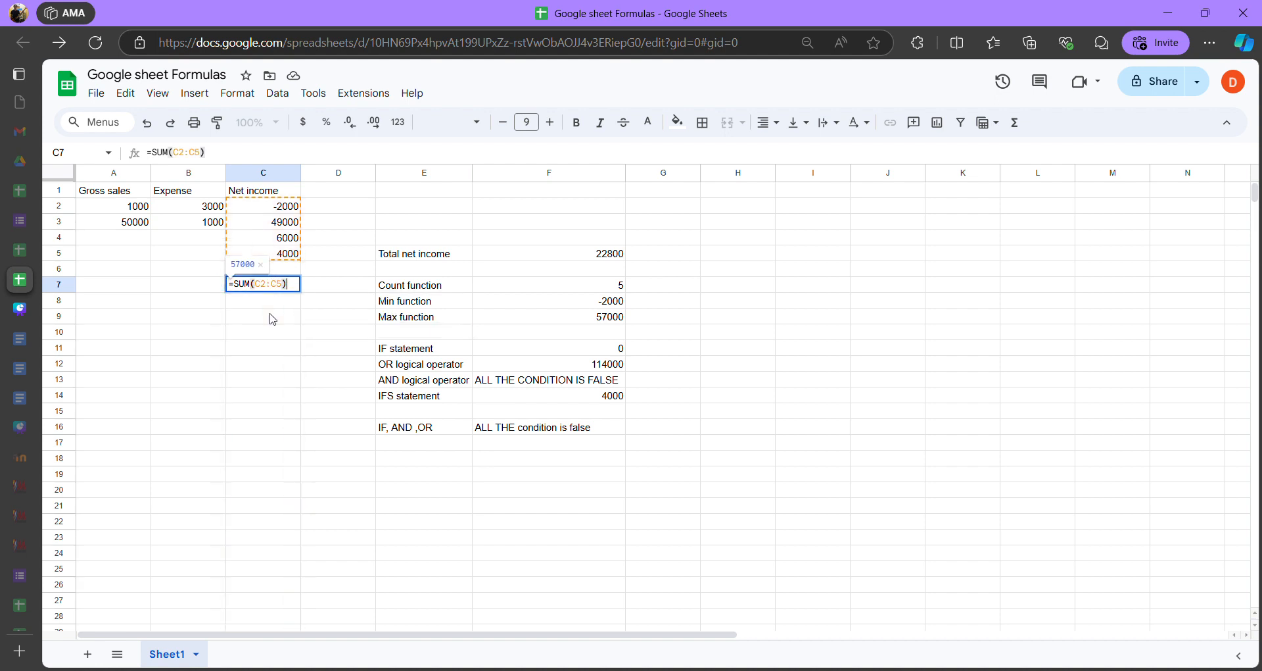
key("Return")
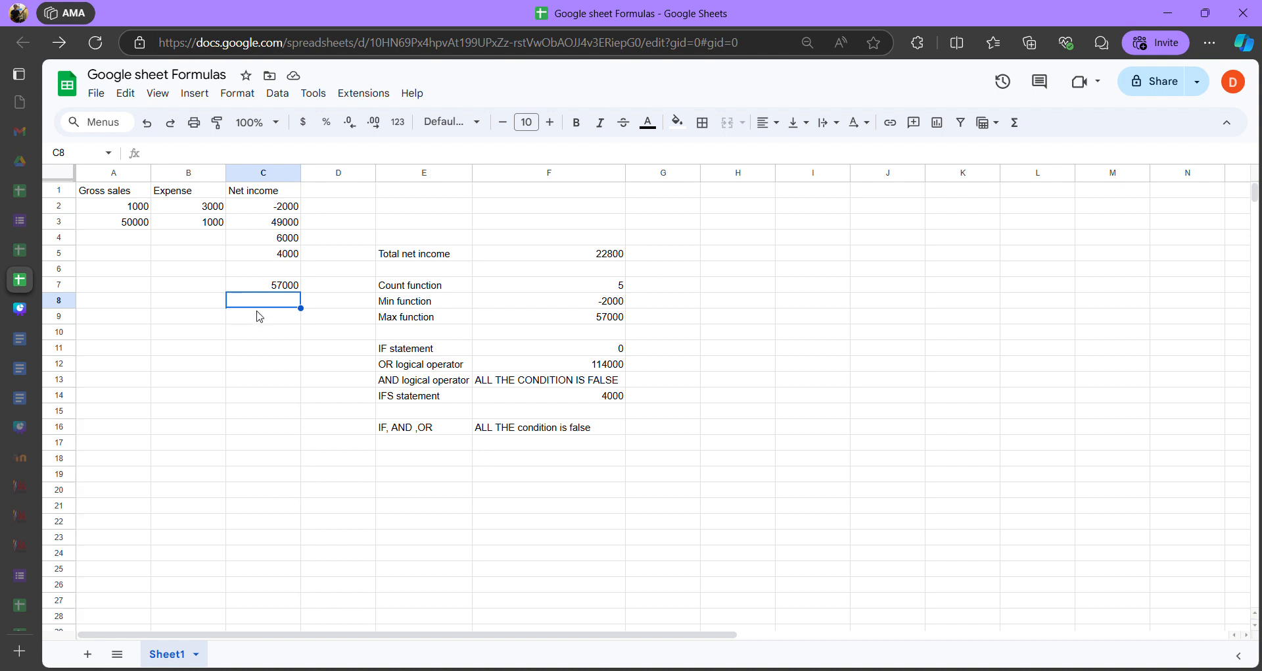
mouse_move(257, 288)
left_mouse_down()
mouse_move(287, 300)
mouse_move(279, 289)
left_mouse_up()
double_click(280, 289)
left_click(324, 283)
left_click(278, 292)
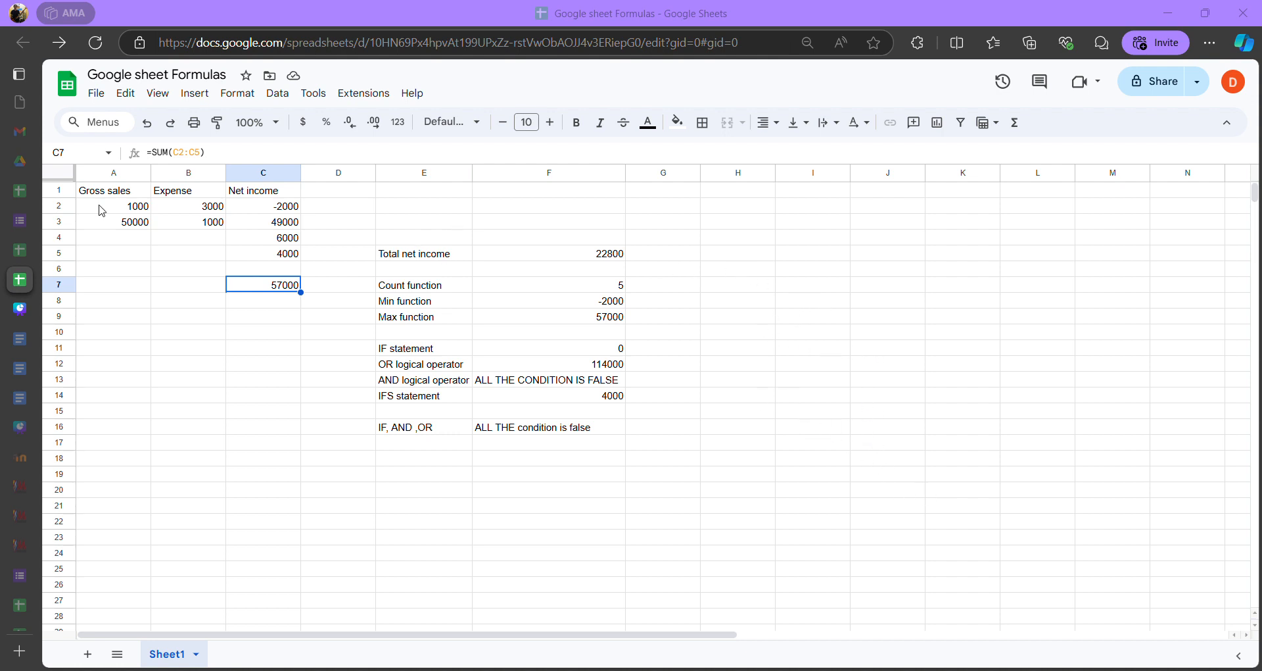
Change the gross sales value in cell A2 to 10000
left_click(117, 222)
double_click(124, 210)
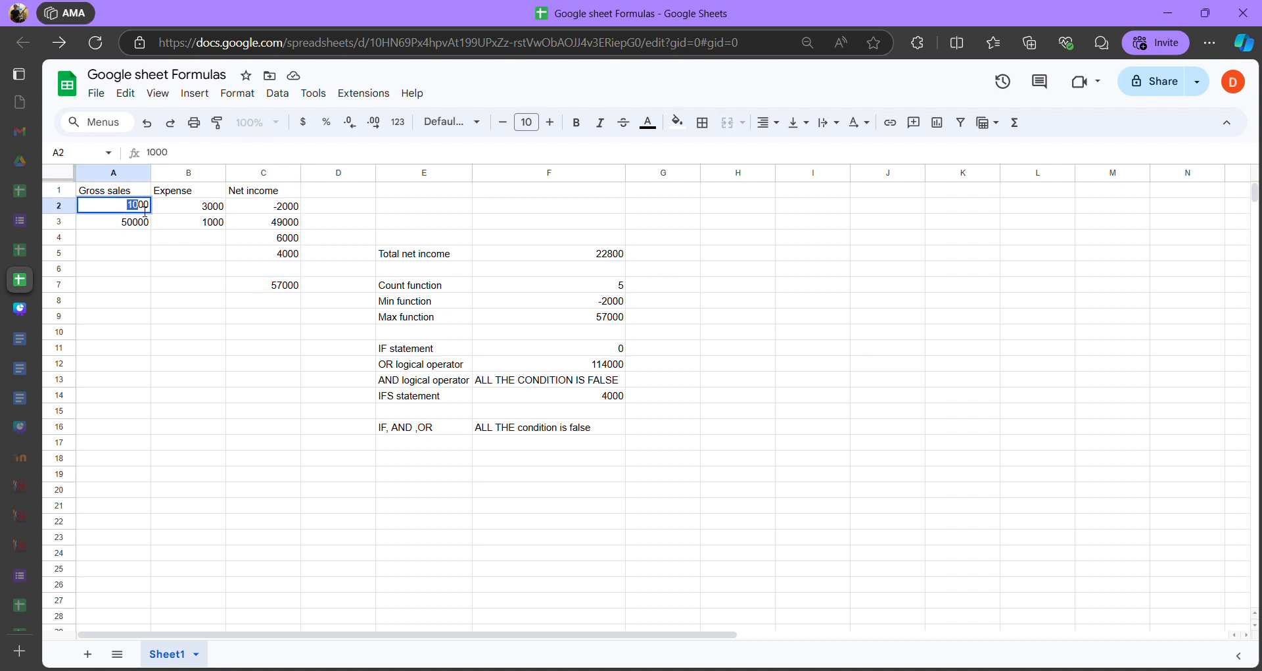
key("BackSpace")
type("0")
key("Return")
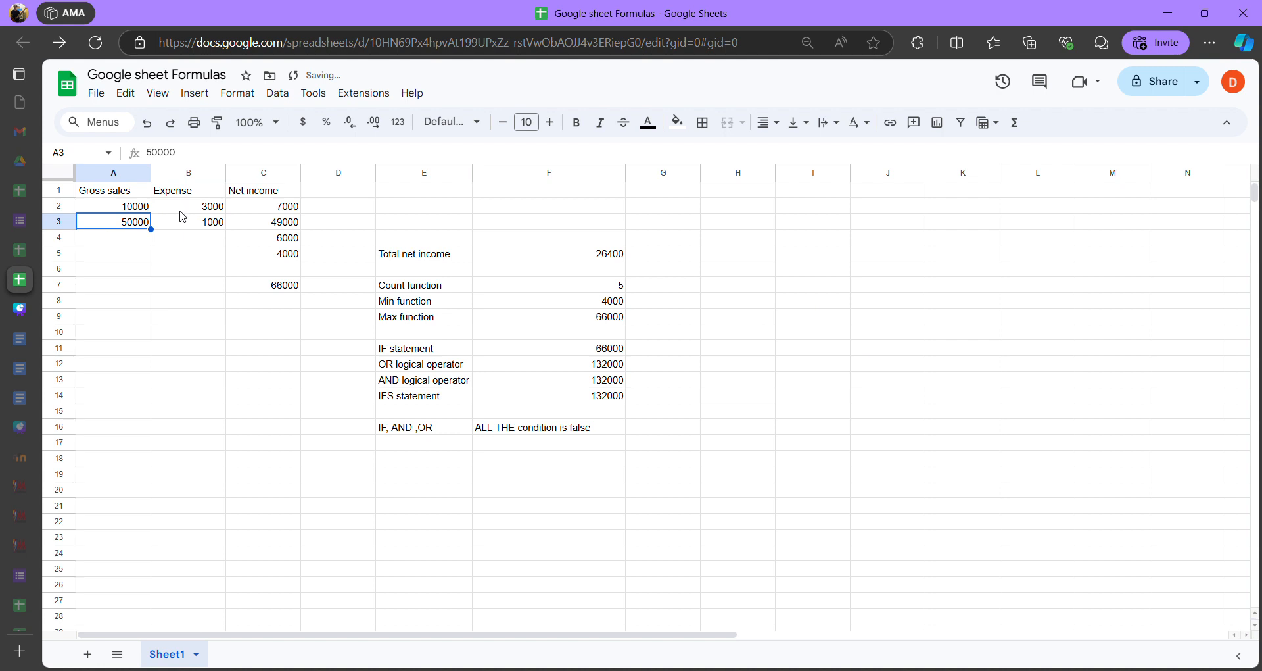
Inspect the expense value in cell B2 and the SUM formula in cell C7
left_click(183, 207)
double_click(196, 209)
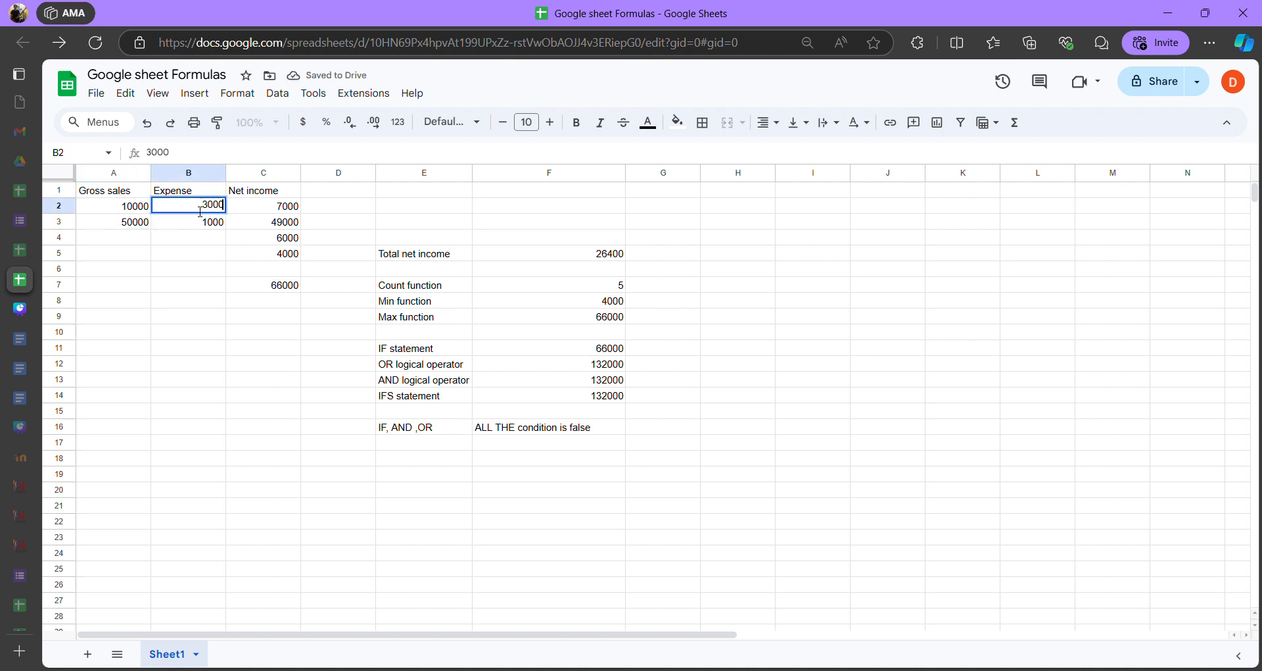
double_click(285, 288)
left_click(306, 302)
left_click(287, 289)
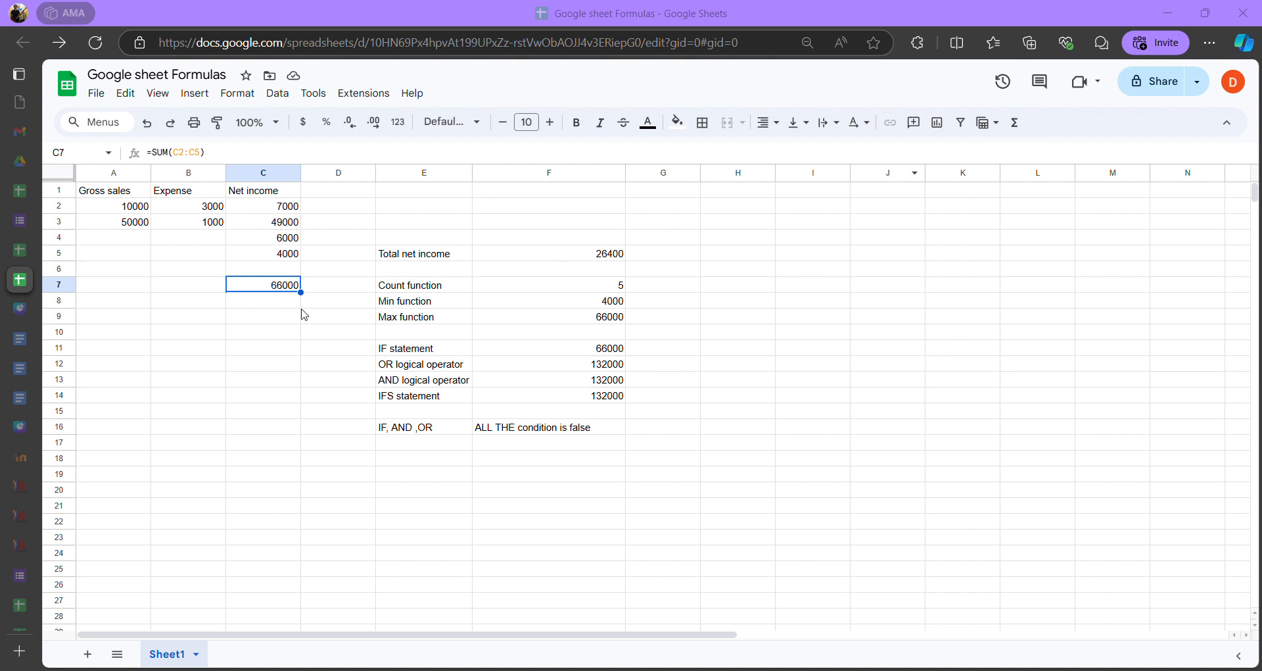
left_click(279, 306)
left_click(292, 291)
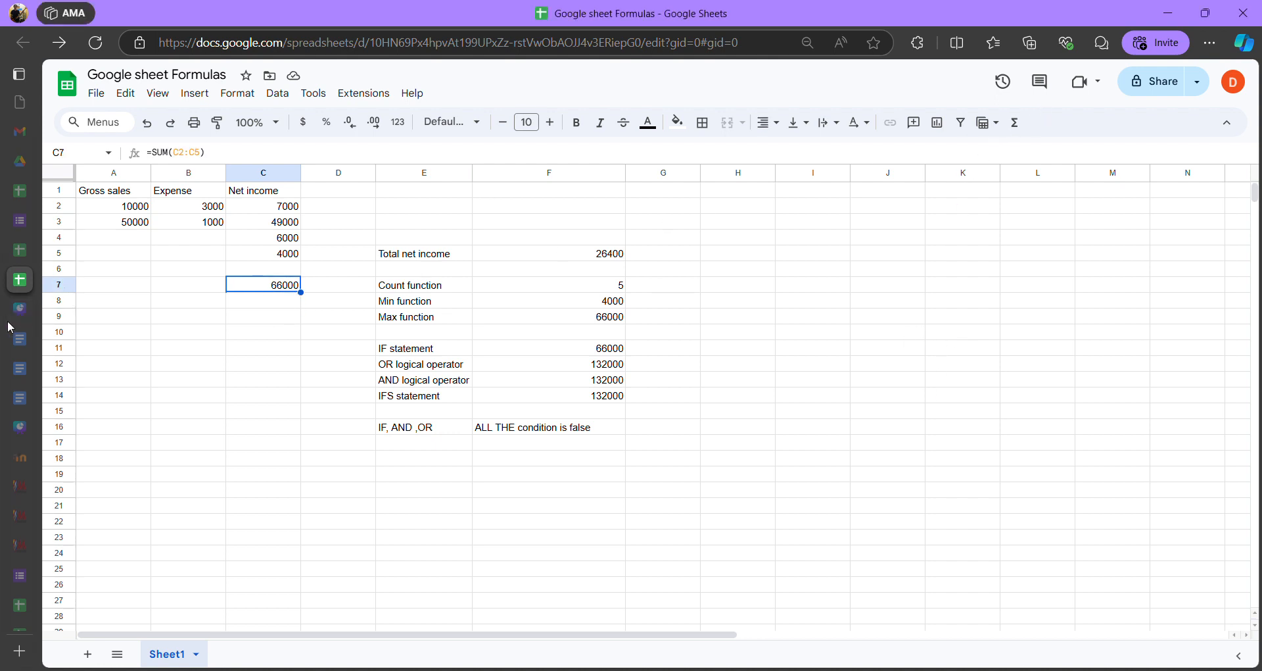
mouse_move(30, 309)
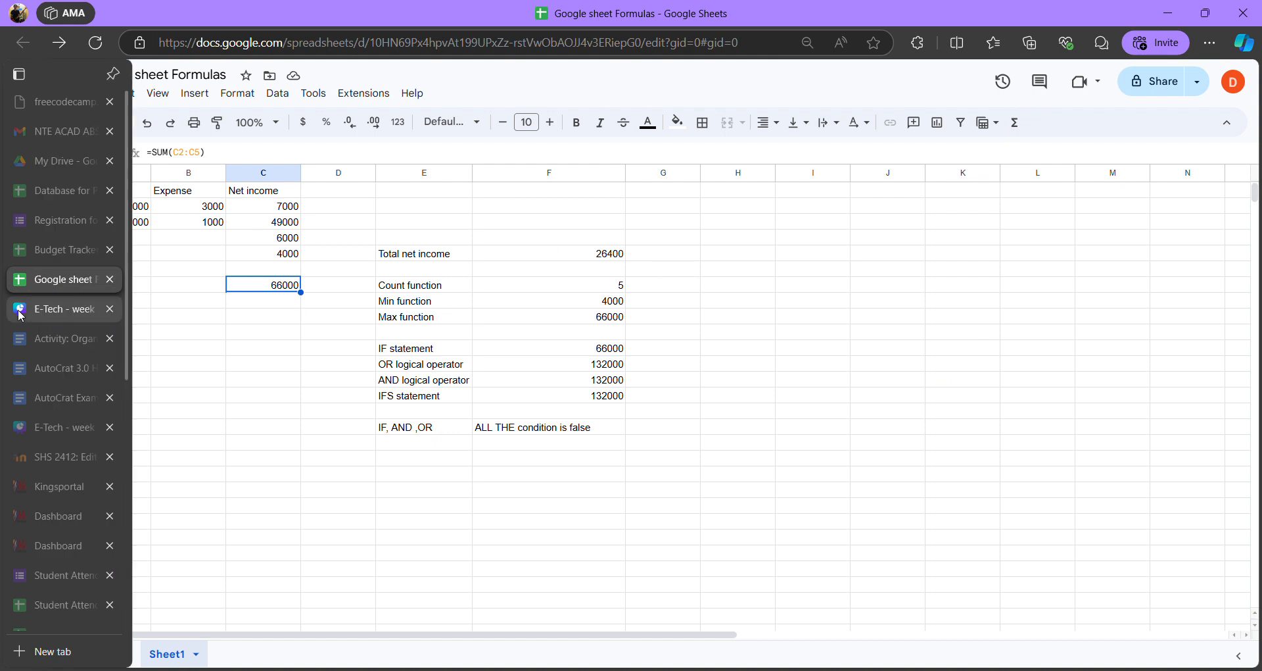
Delete the SUM formula from cell C7 and select cell E2
double_click(268, 290)
left_click_drag(295, 290, 238, 286)
key("BackSpace")
key("BackSpace")
key("BackSpace")
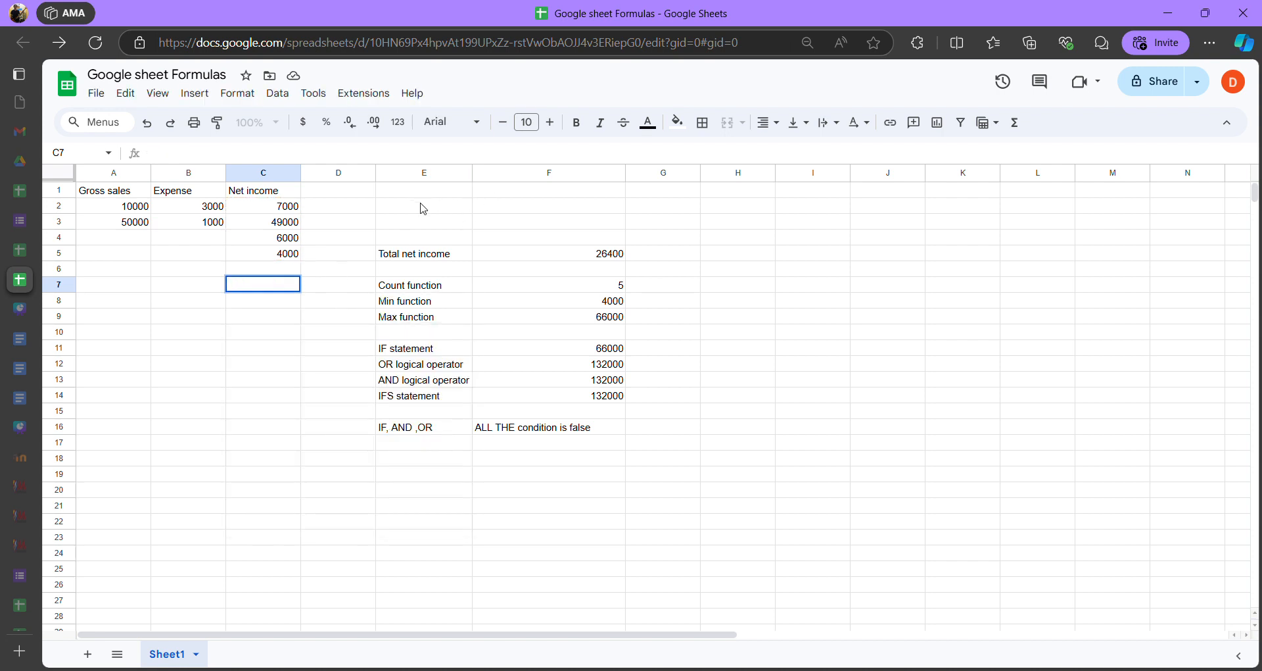
left_click(402, 211)
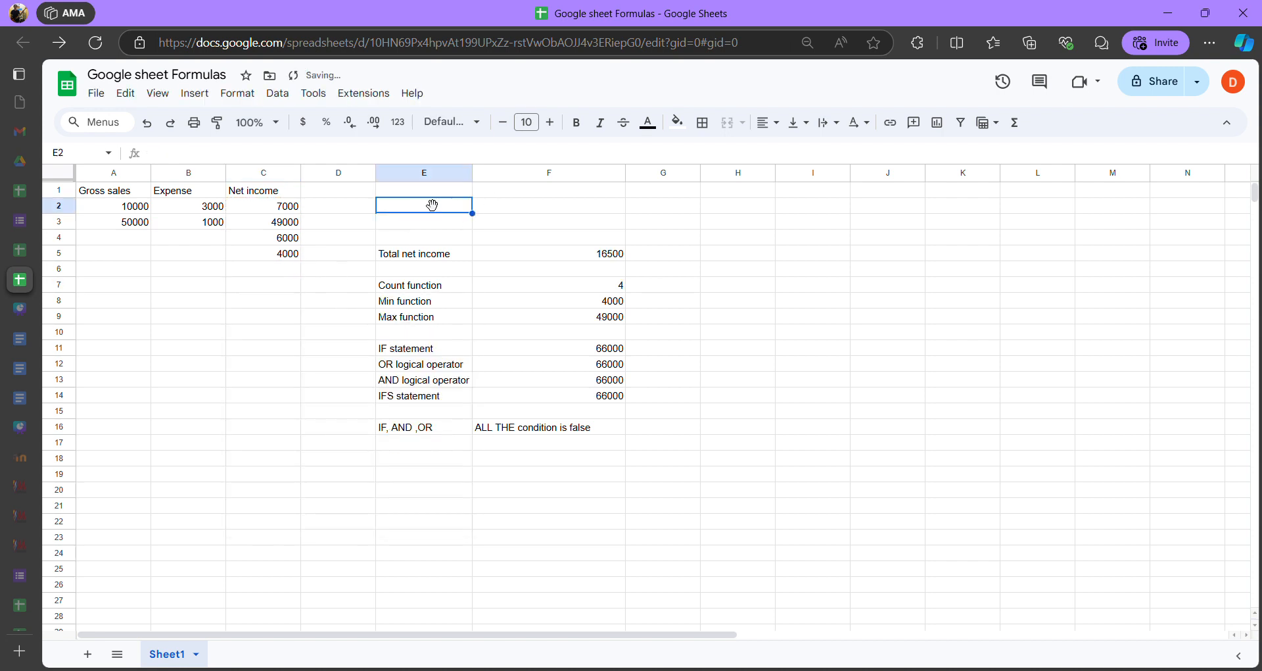
Start a SUM formula in cell E2 that takes the whole Net income column C as its range
double_click(416, 215)
type("=")
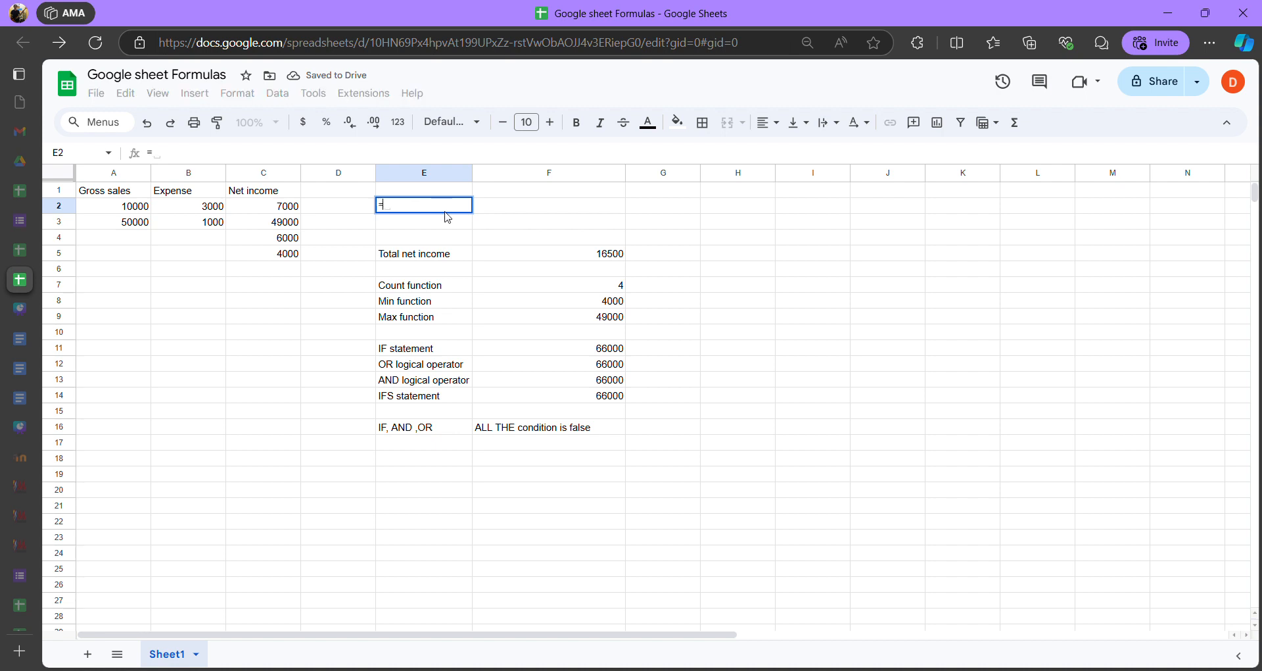
type("SUM")
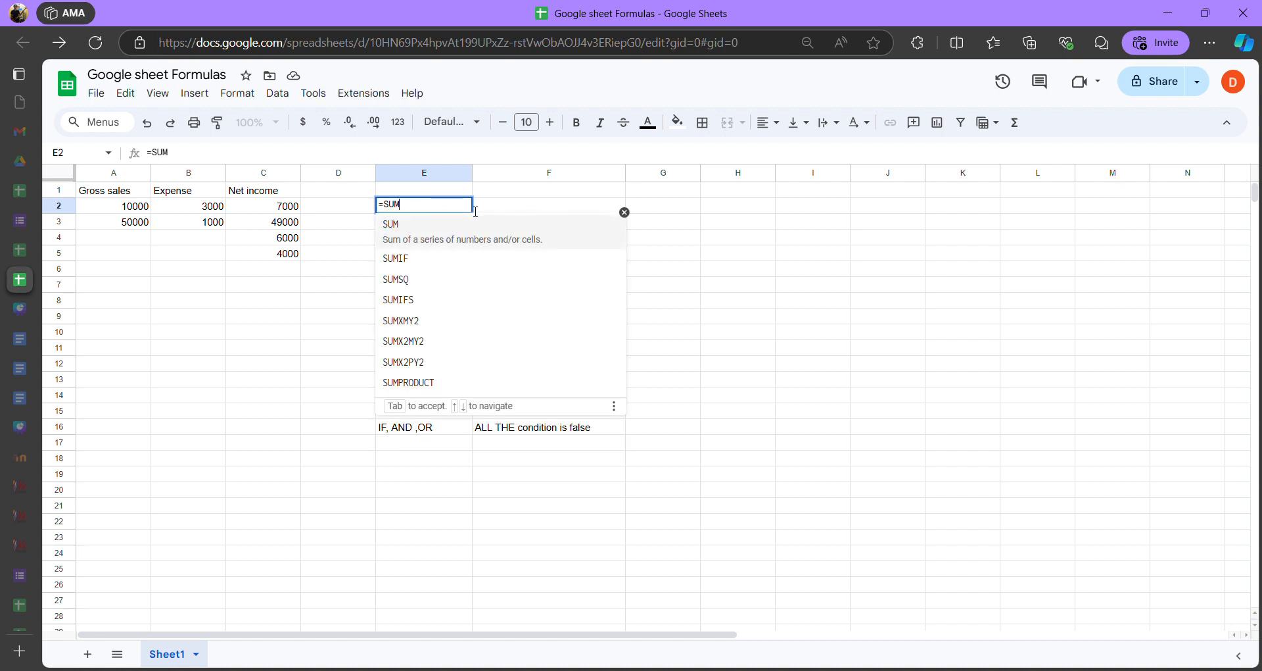
left_click(420, 227)
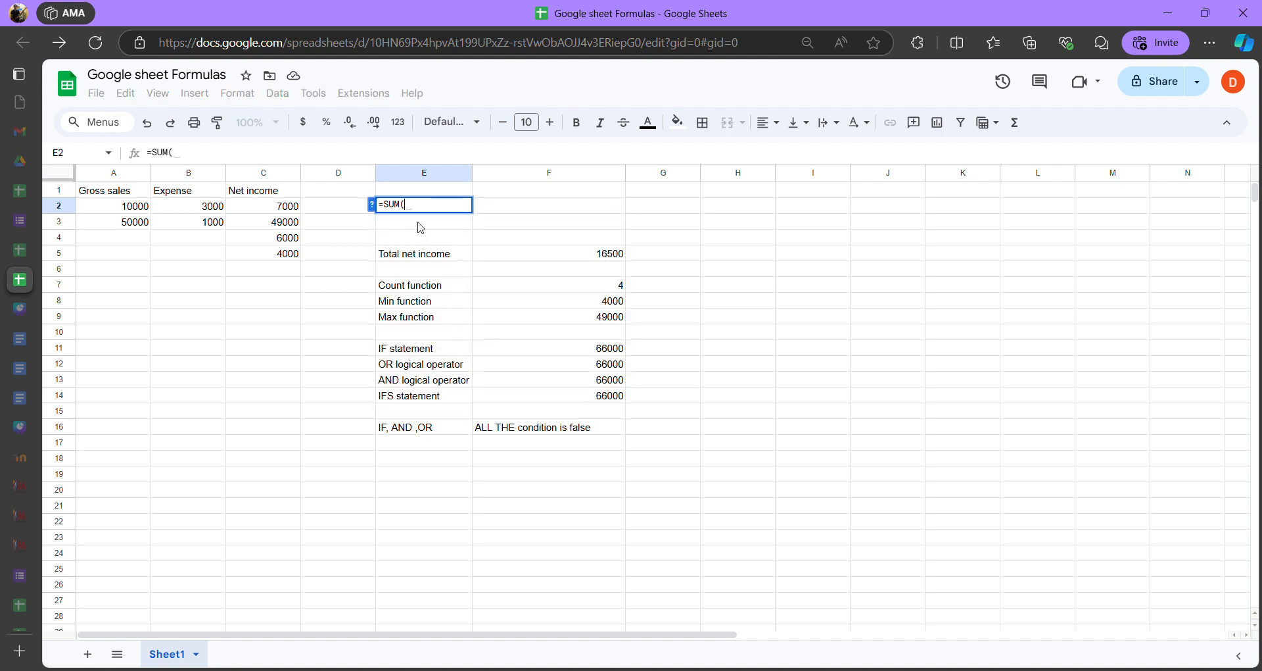
left_click(249, 172)
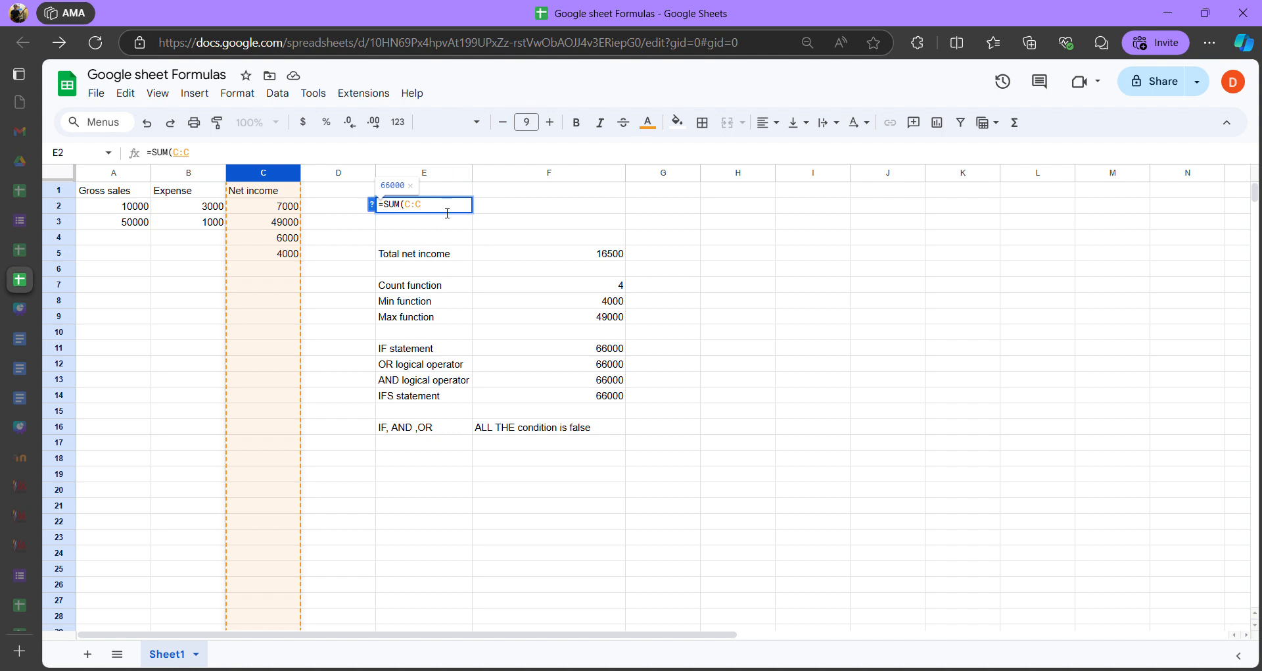
Change the range in the E2 formula so it reads =SUM(C2:C), and commit it
key("BackSpace")
key("BackSpace")
key("BackSpace")
type("C")
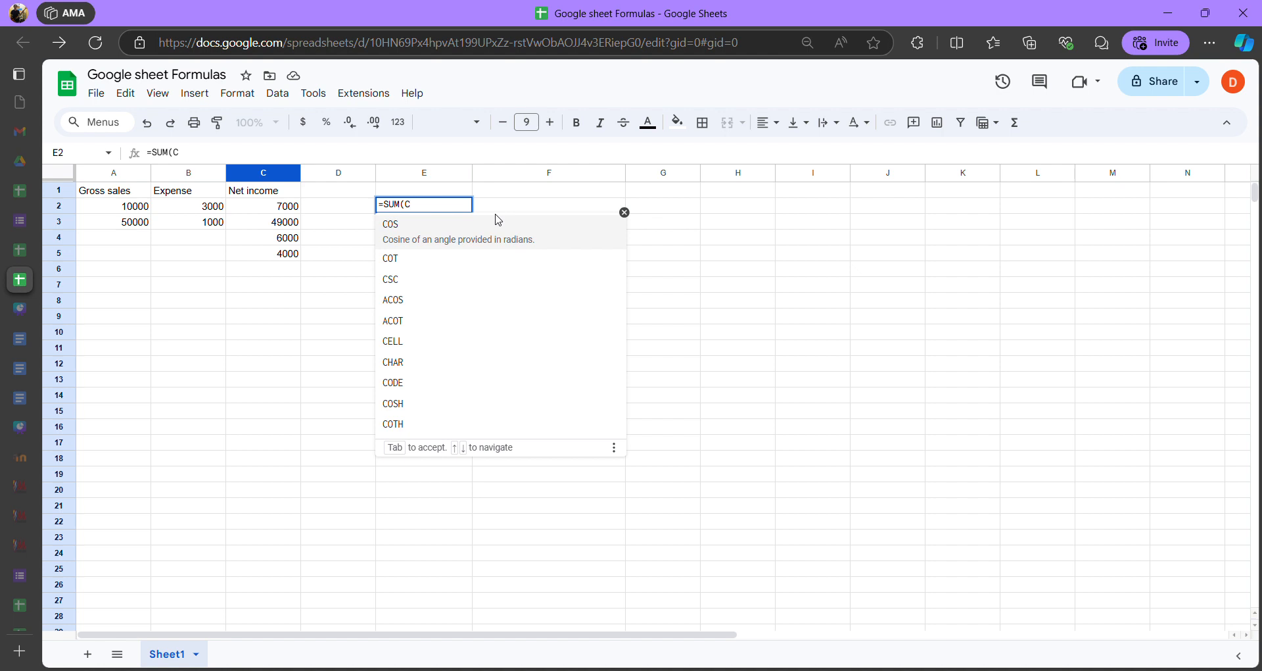
type("2")
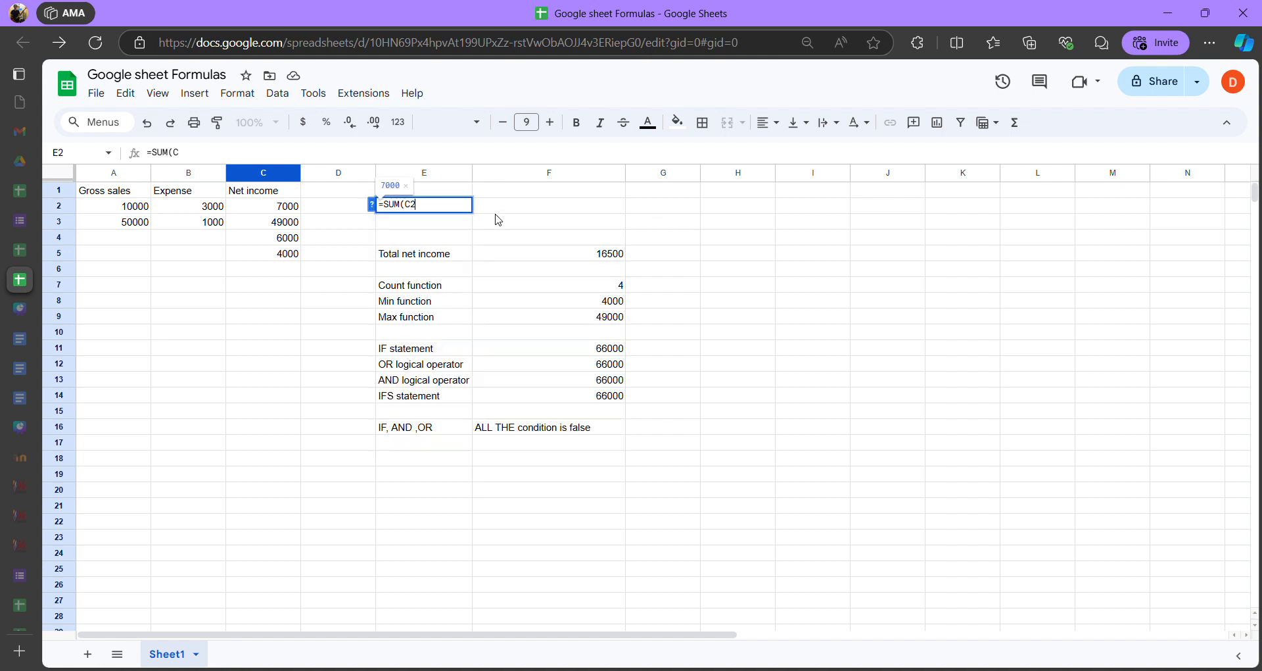
type(":C")
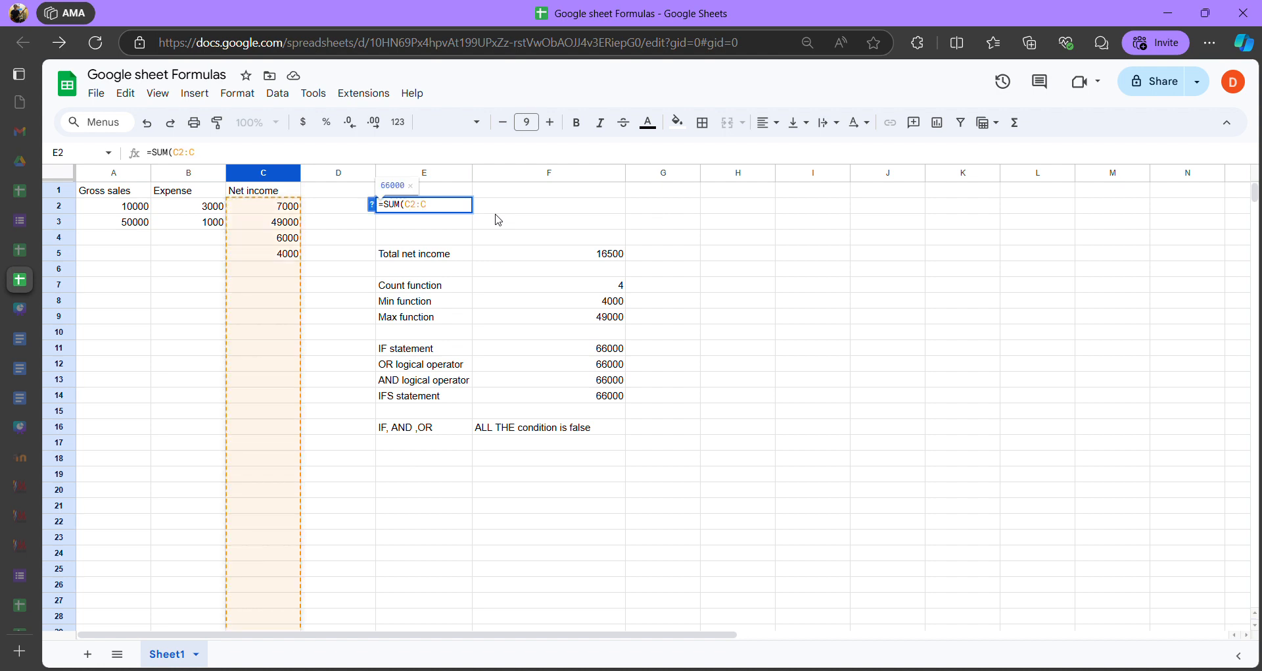
type(")")
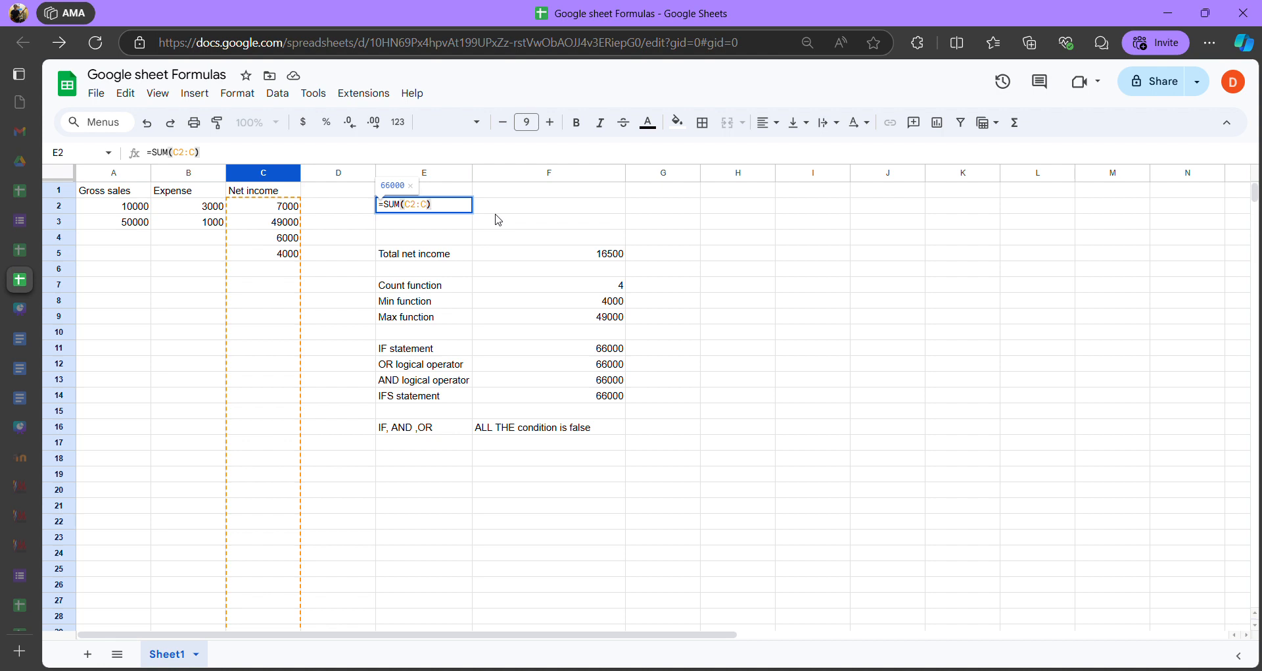
key("Return")
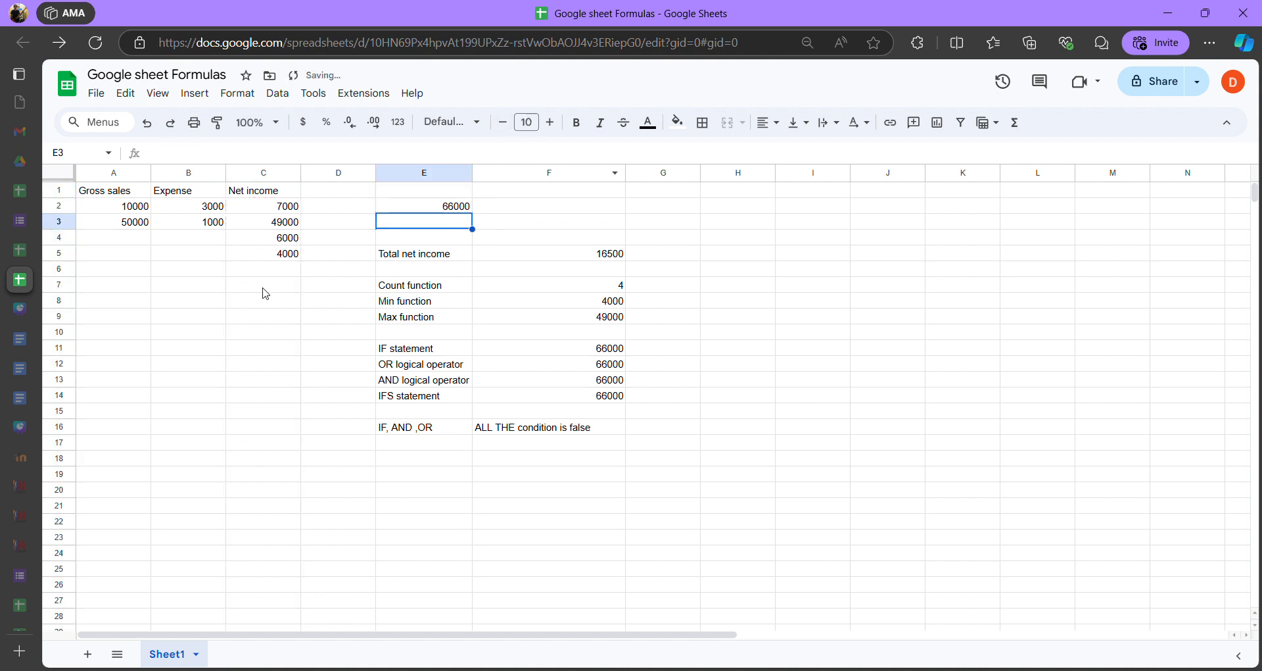
Enter 6000 in cell C7 of the Net income column and reselect that cell
left_click(260, 363)
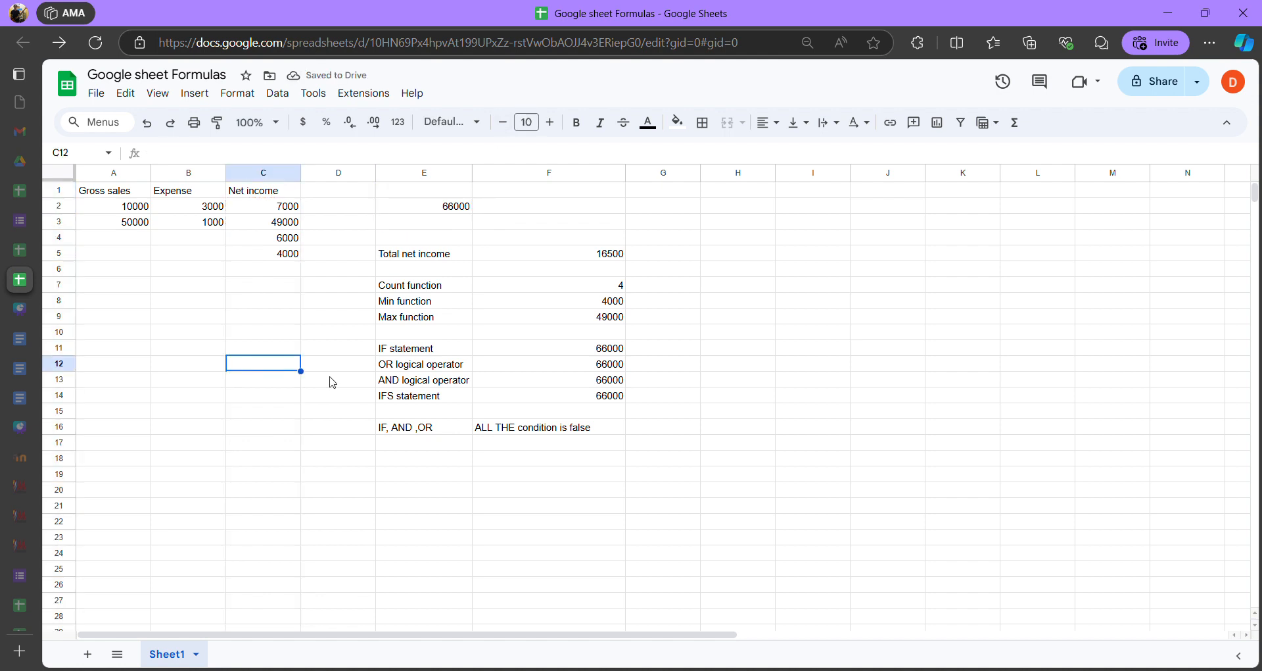
left_click(273, 290)
type("6")
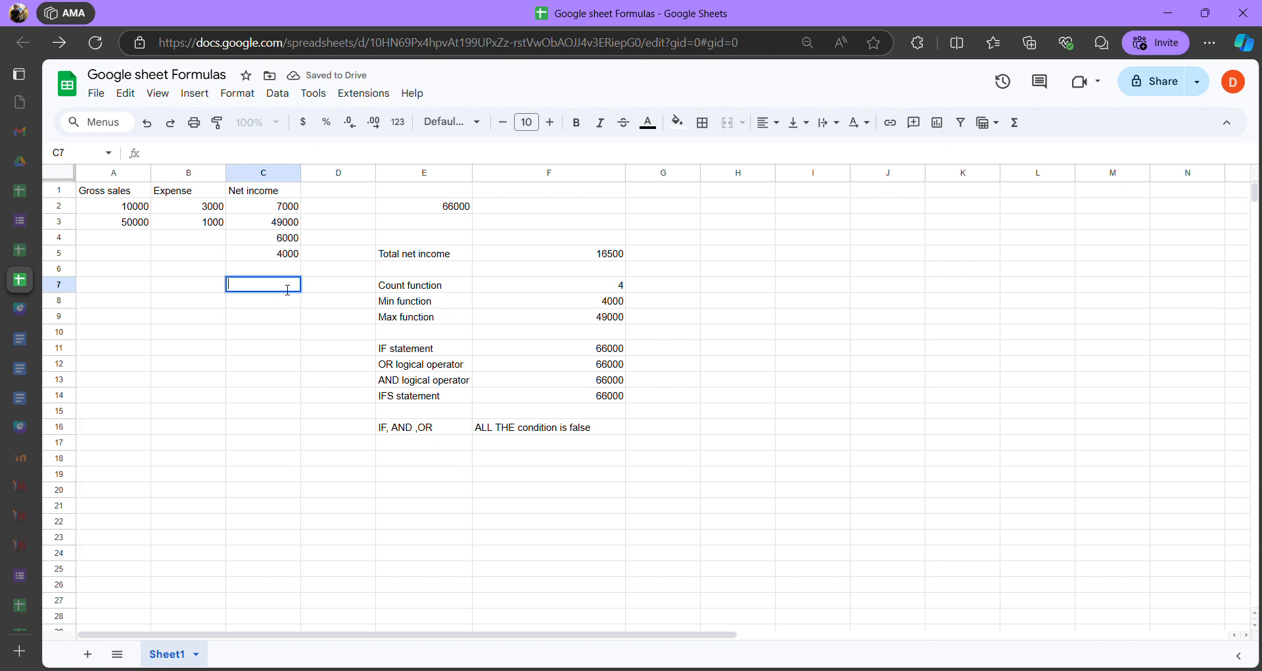
type("000")
key("Return")
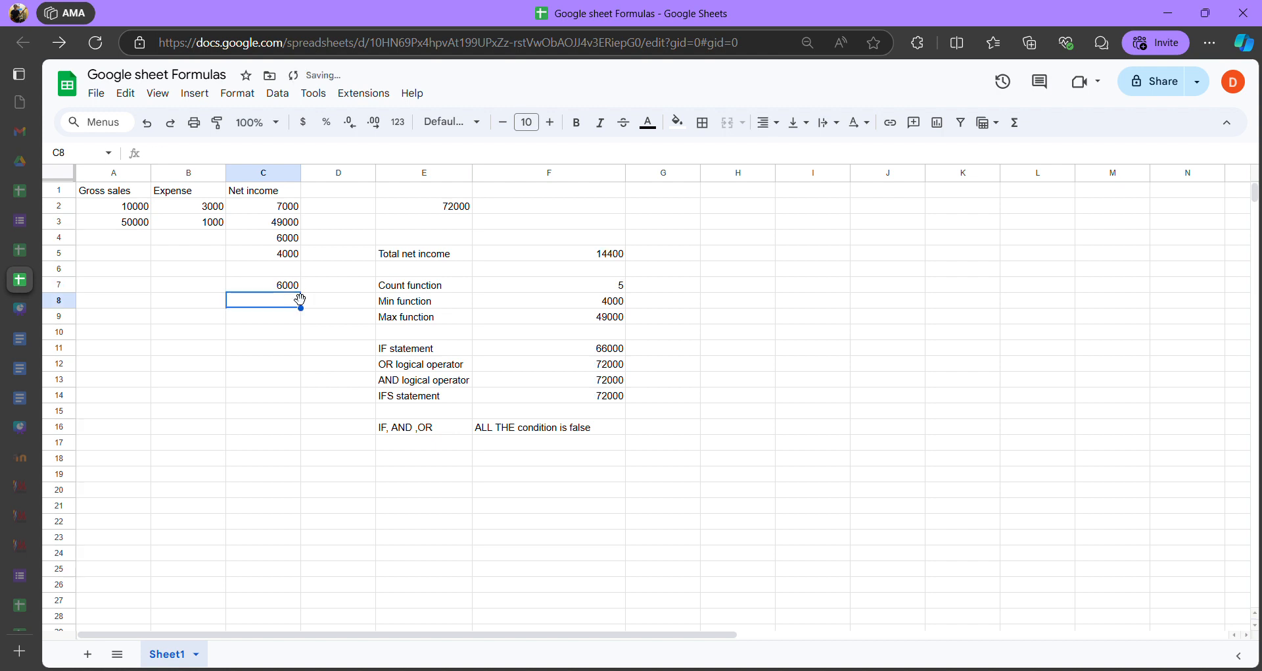
left_click(277, 285)
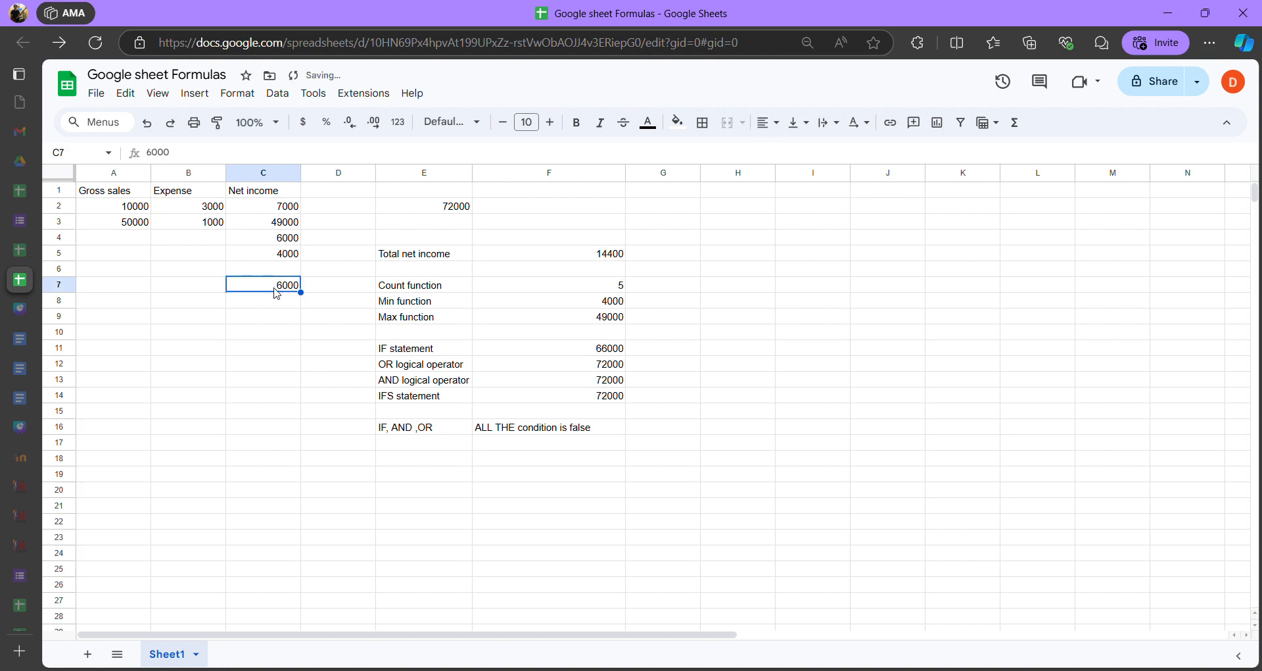
Move the SUM formula from cell E2 to cell E1 and select it to review the total
left_click(455, 199)
left_click_drag(456, 199, 457, 196)
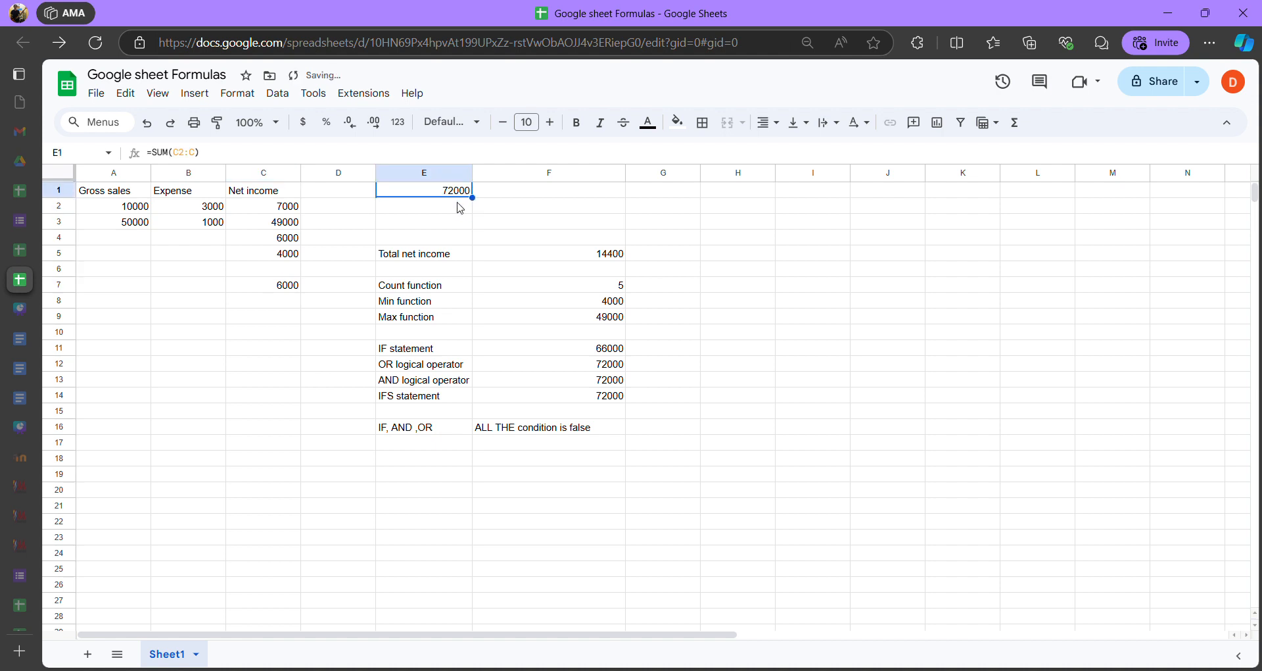
double_click(459, 191)
left_click(434, 223)
left_click(444, 192)
Enter 7000 in cell C8 and 10000 in cell C9, and select E1 to check the SUM result
left_click(283, 290)
left_click(280, 302)
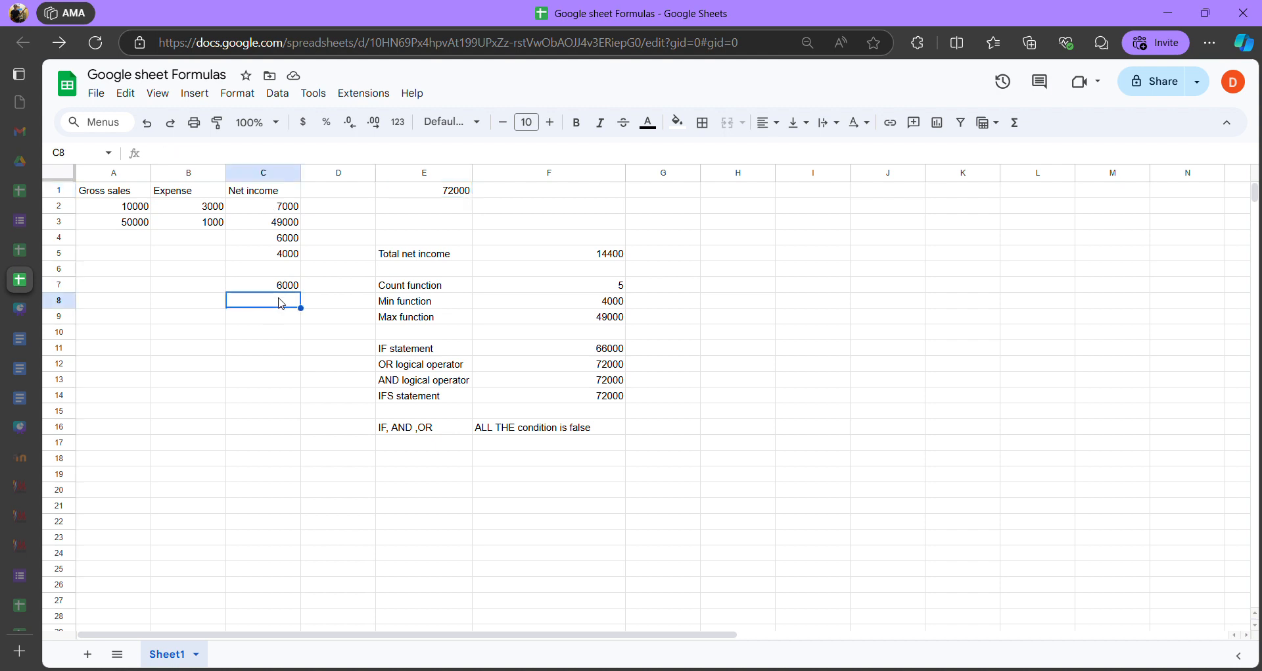
type("7000")
key("Return")
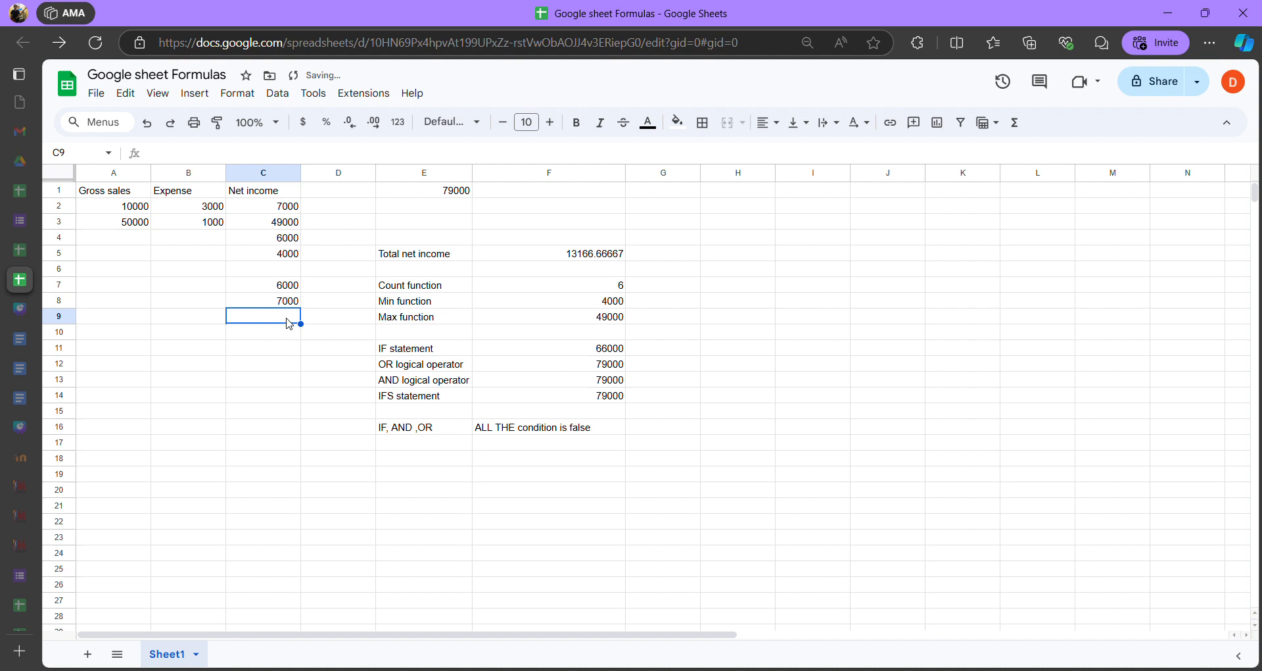
type("10000")
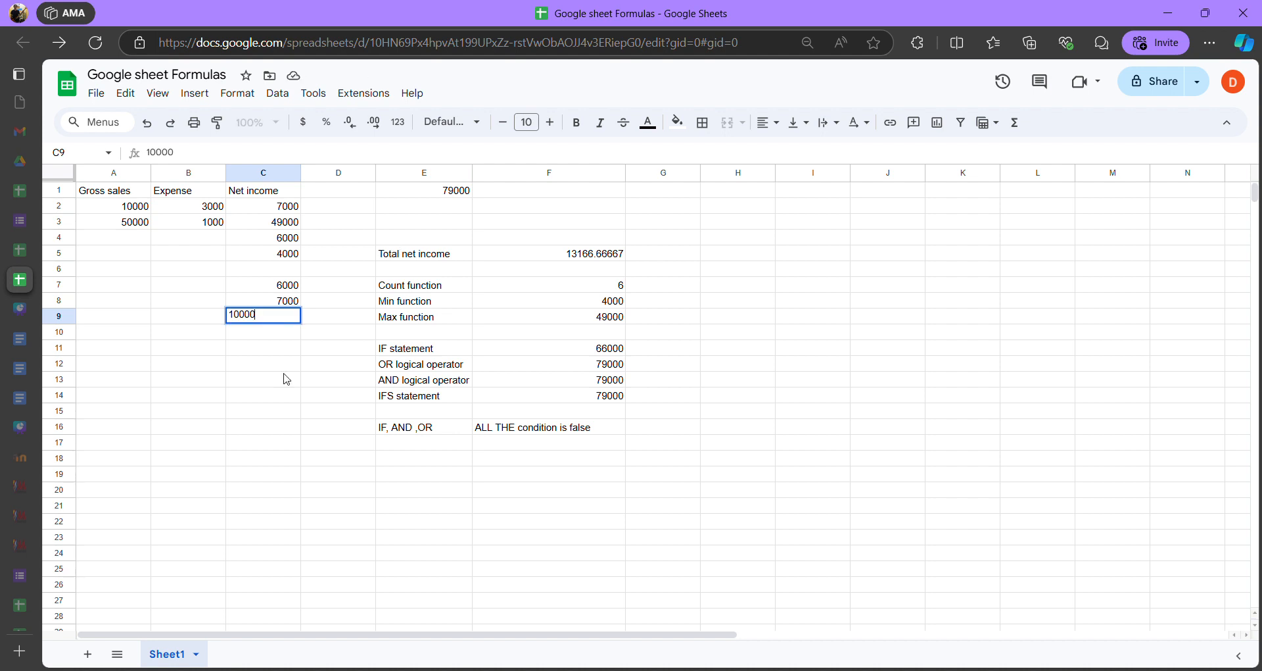
key("Return")
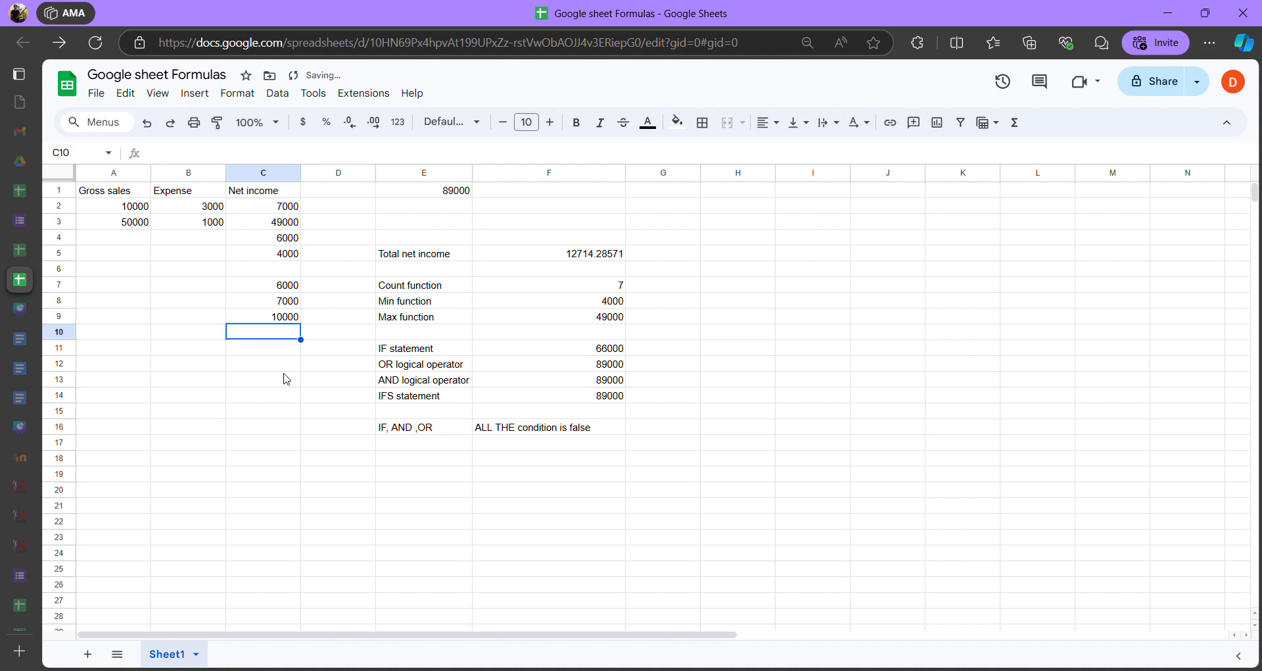
double_click(434, 190)
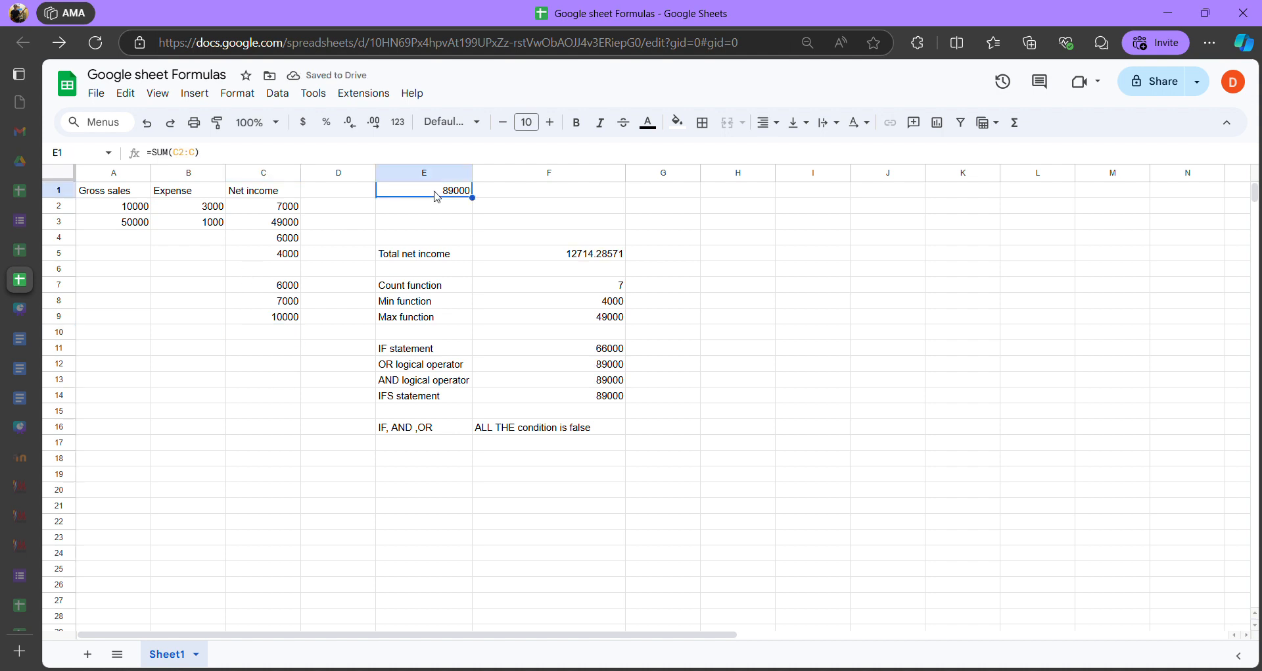
Delete the extra net income values from cells C7, C8 and C9
left_click(267, 287)
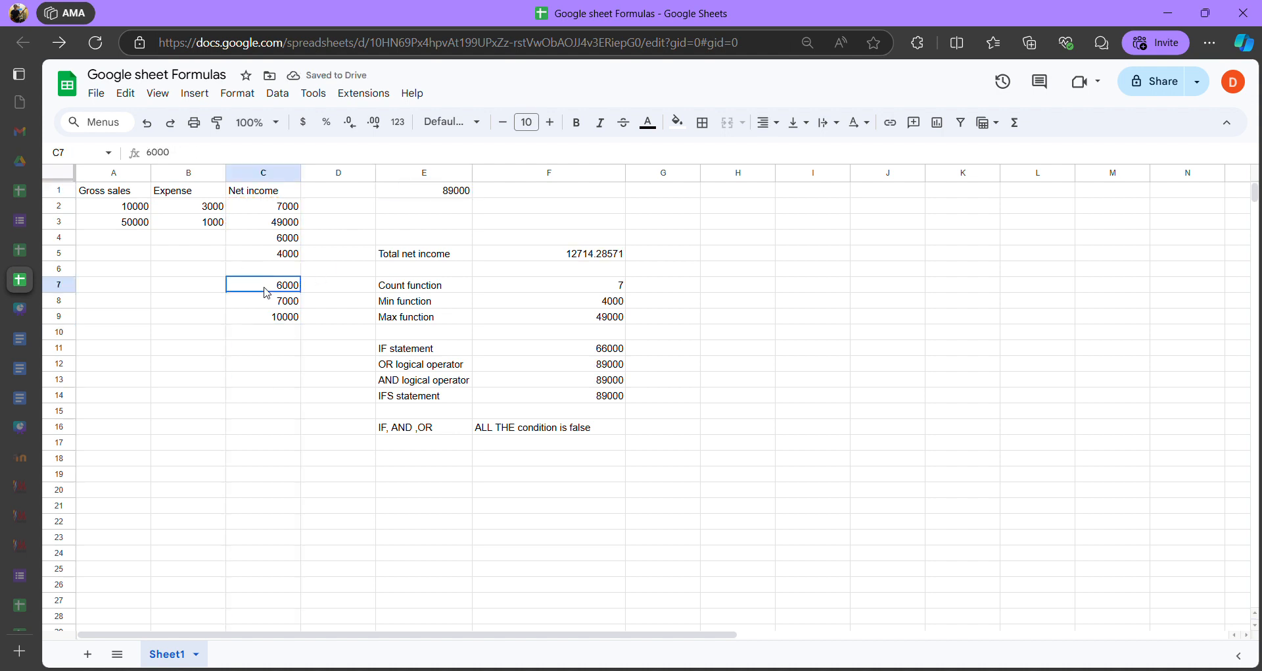
key("Delete")
left_click(287, 300)
key("Delete")
left_click(274, 319)
key("Delete")
Examine the SUM formula in cell E1 and compare it with the total net income formula in cell F5
left_click(460, 192)
double_click(462, 194)
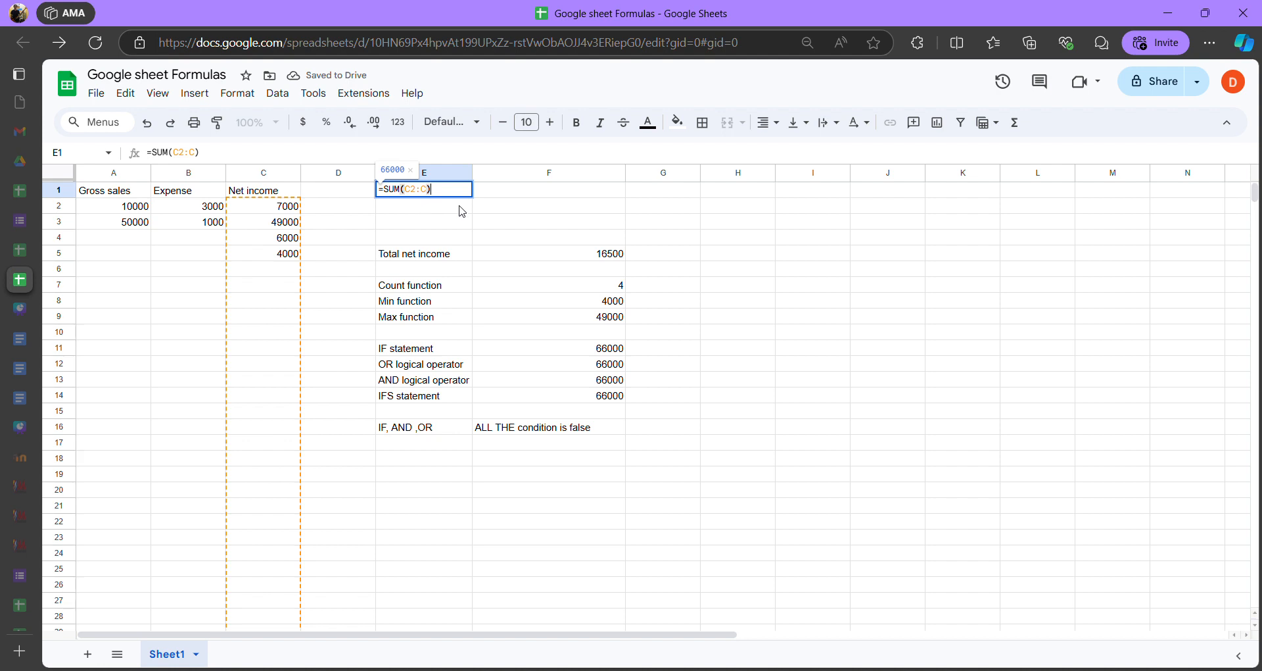
left_click(525, 258)
double_click(526, 257)
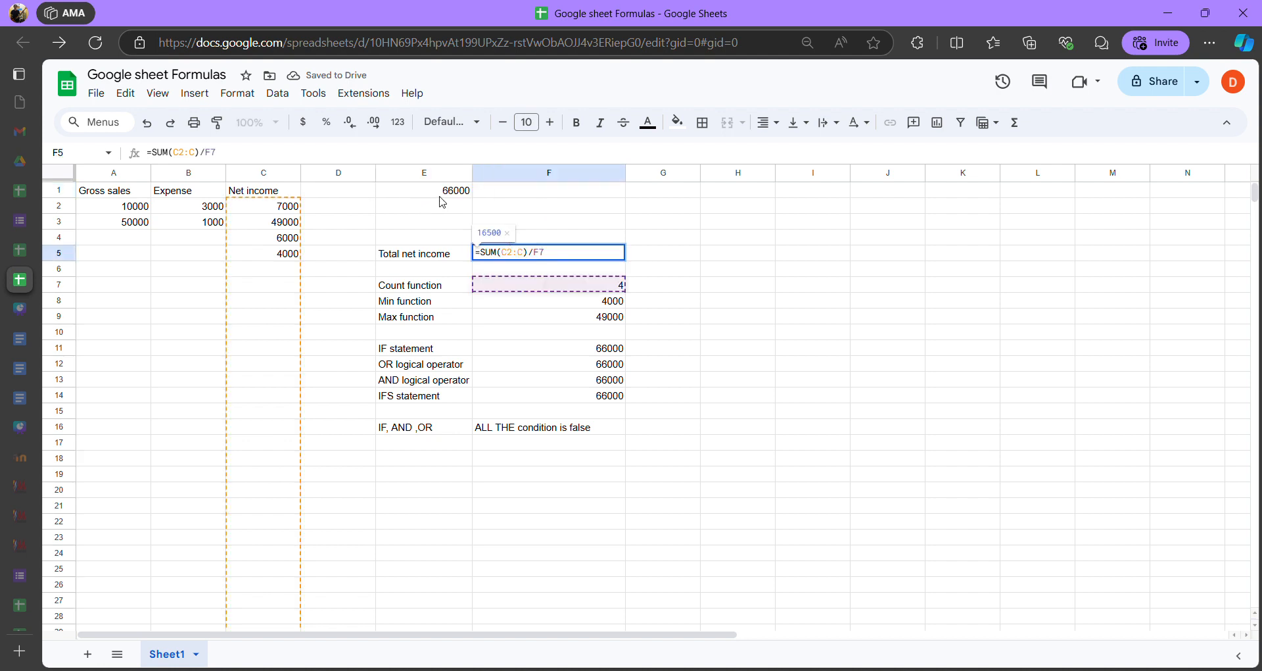
left_click(443, 196)
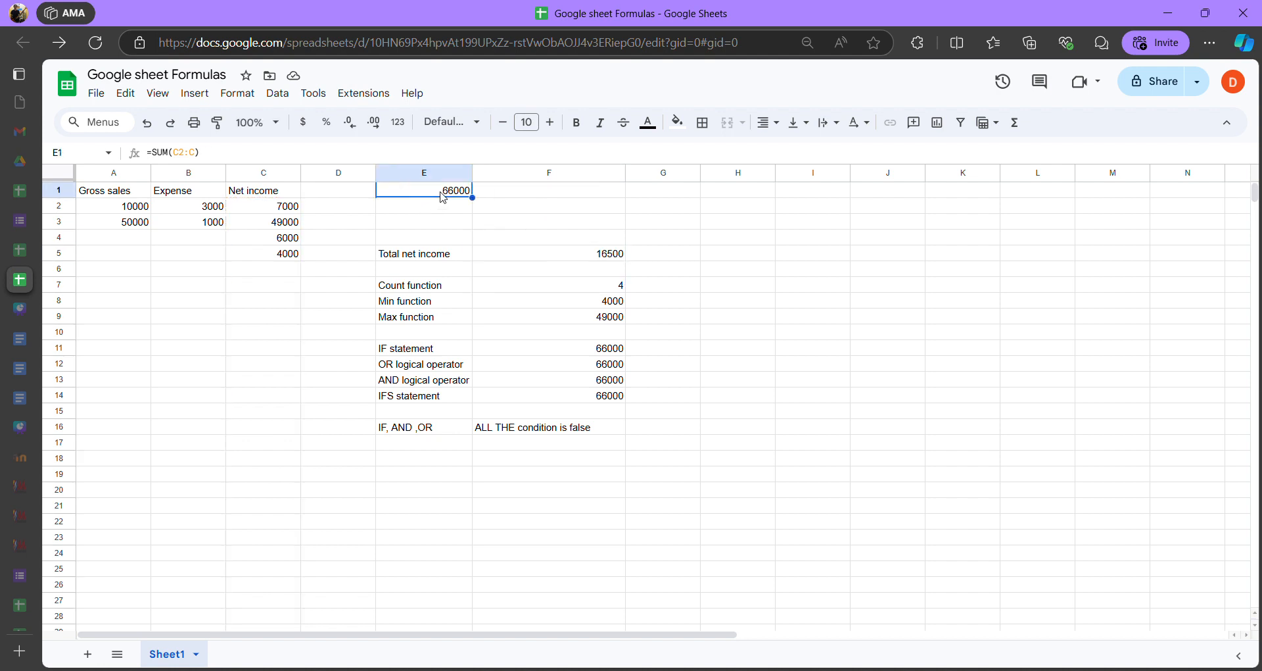
double_click(442, 195)
key("Return")
left_click(442, 193)
double_click(441, 192)
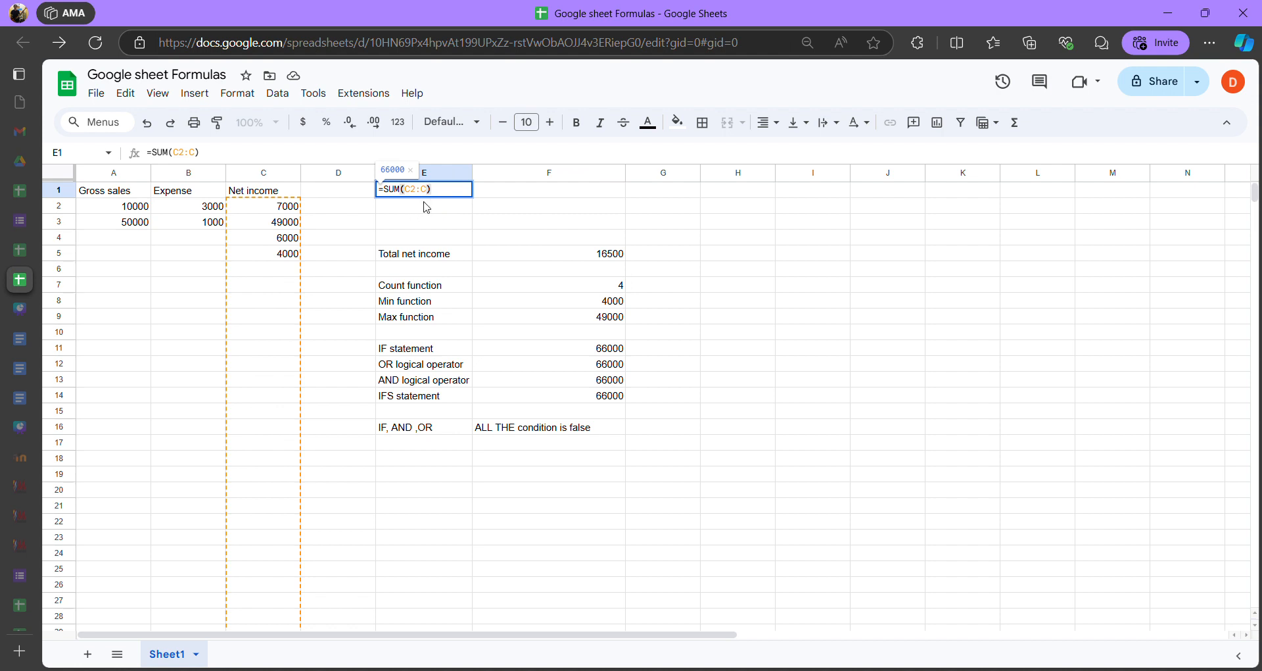
left_click(430, 195)
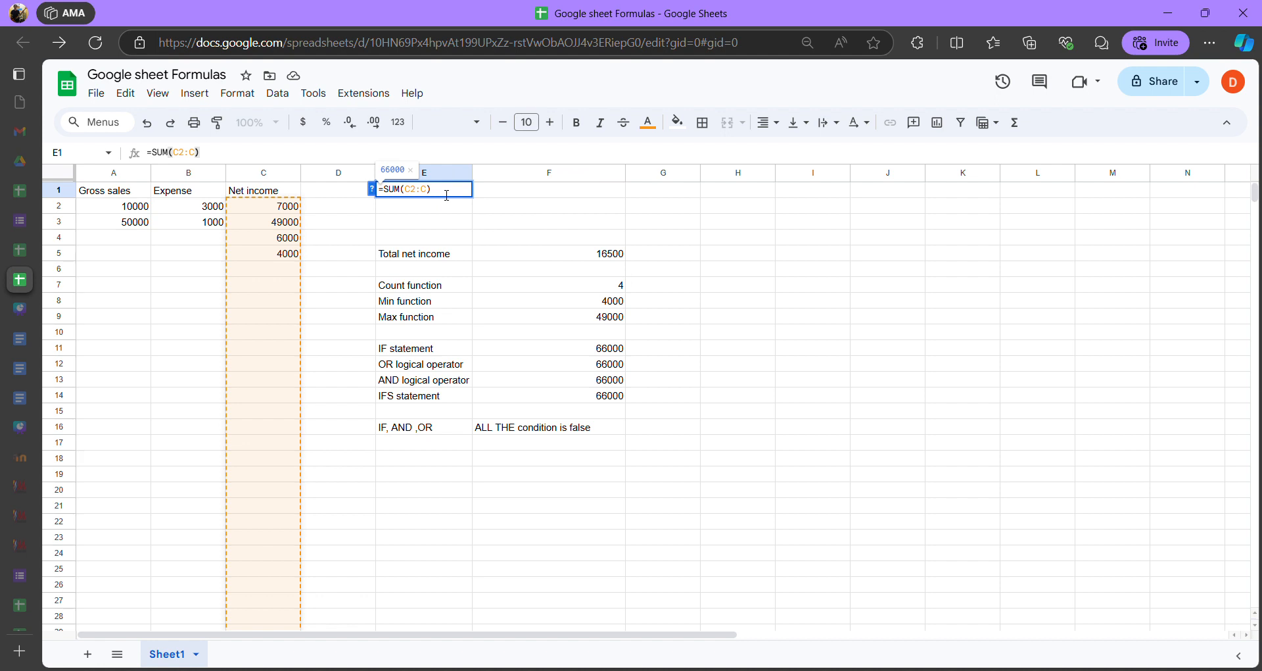
left_click(447, 193)
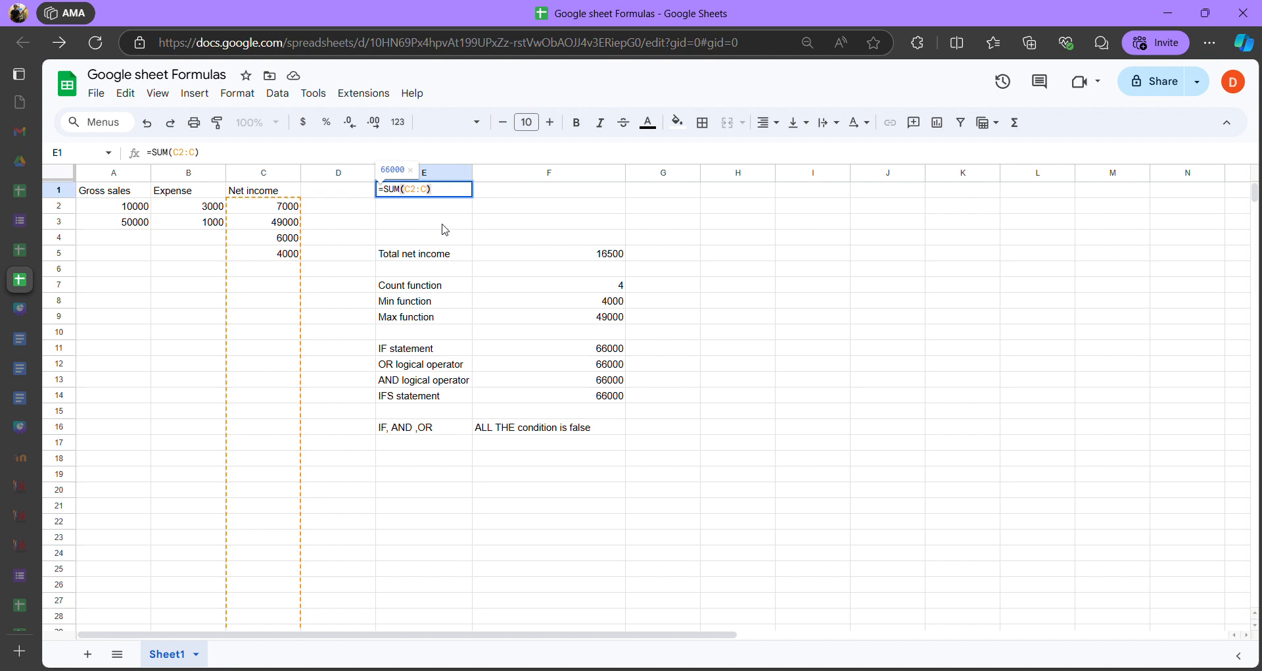
Clear the SUM formula from cell E1
key("Return")
left_click(445, 194)
double_click(444, 195)
left_click_drag(444, 190, 378, 189)
key("Escape")
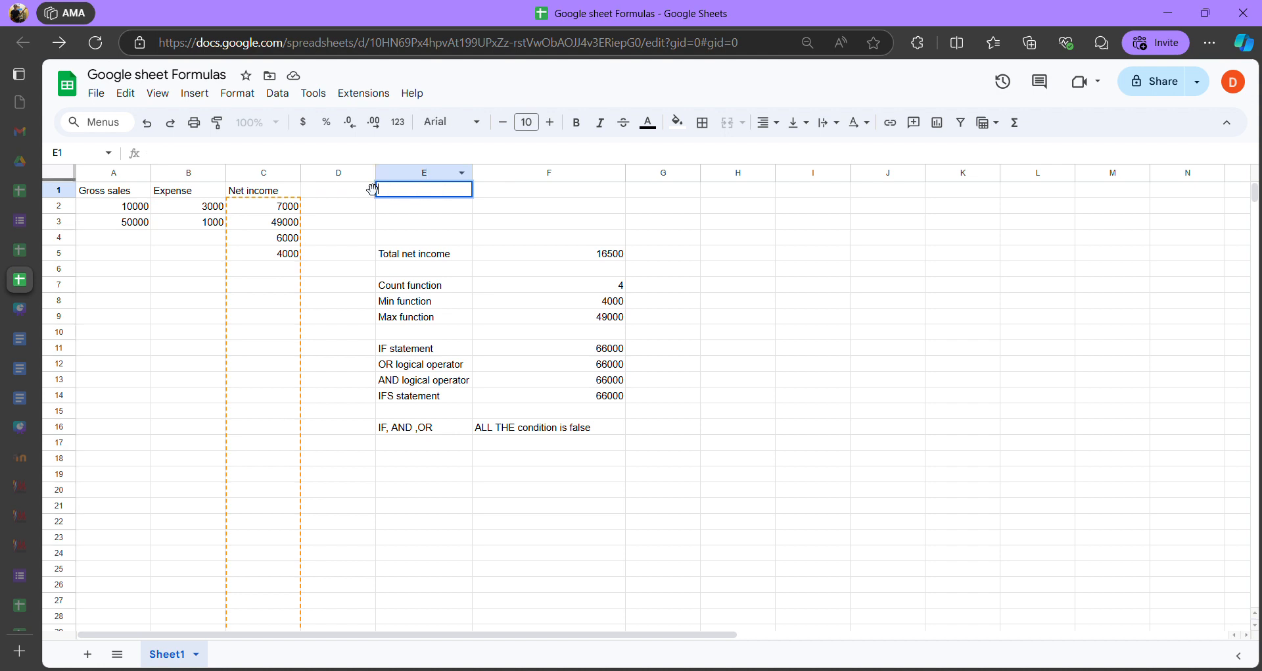
Switch to the Canva presentation and examine the AVERAGE function's example formula on slide 41
left_click(20, 308)
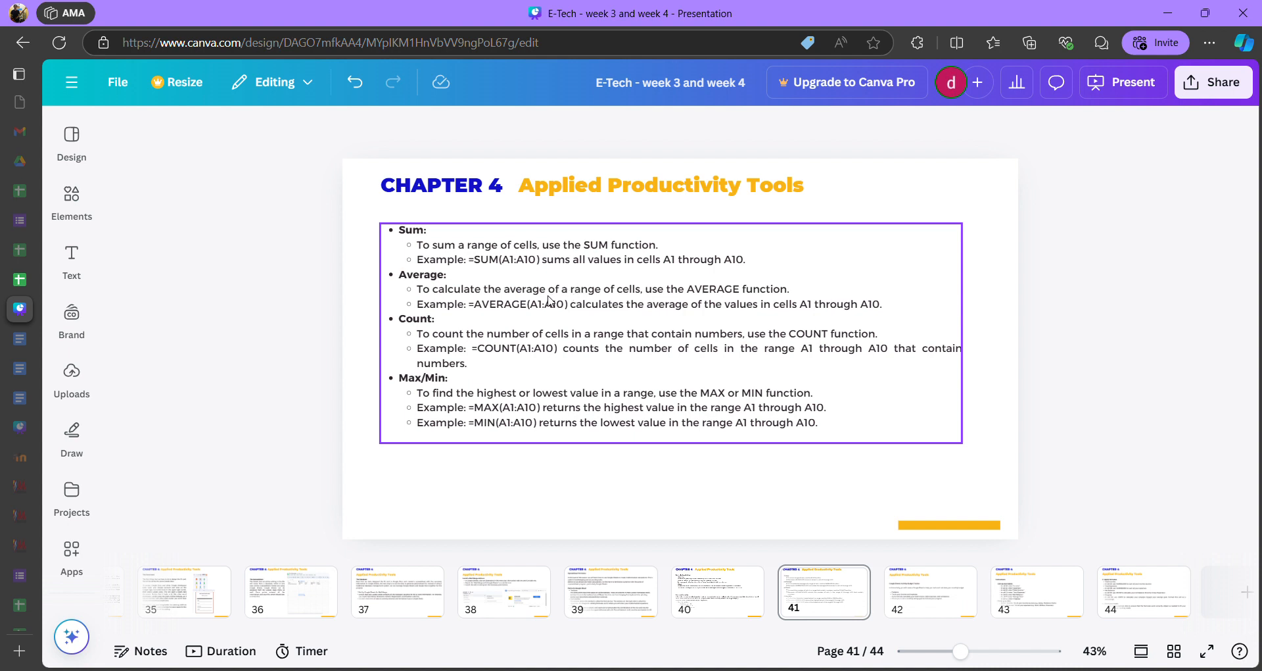
double_click(488, 312)
left_click(477, 312)
left_click_drag(477, 312, 565, 310)
left_click(485, 315)
left_click(564, 312)
left_click(524, 310)
left_click(552, 314)
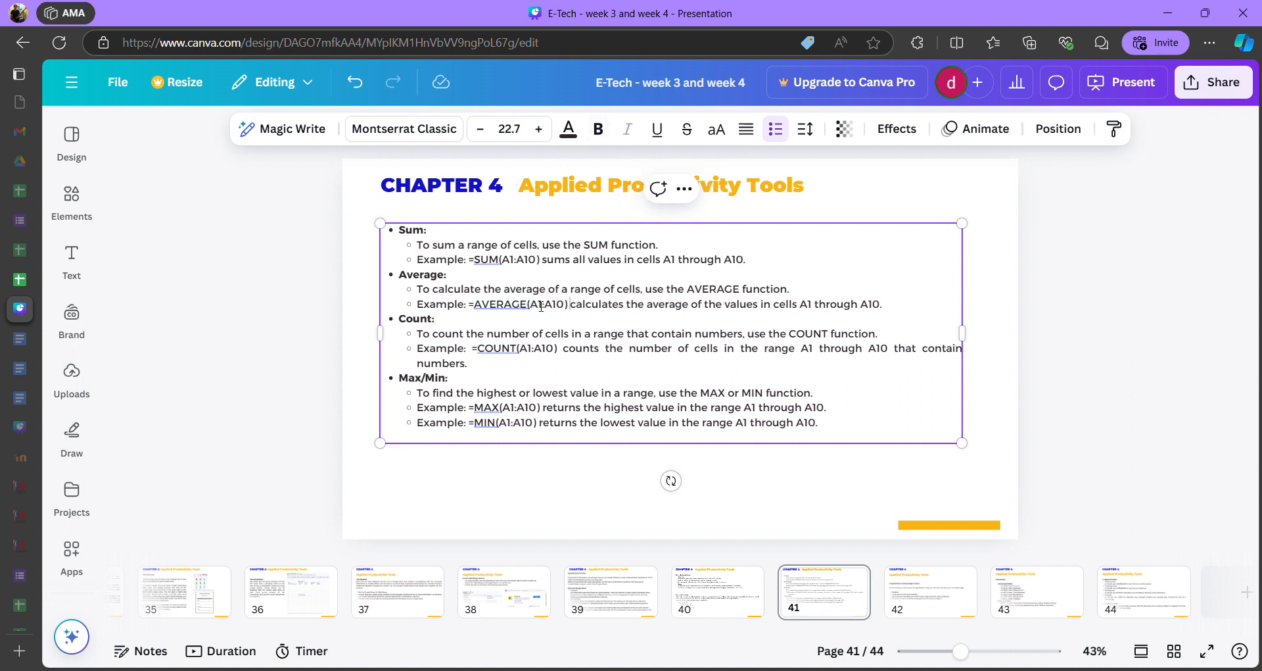
left_click_drag(533, 311, 576, 312)
left_click(567, 312)
Switch back to the Google Sheet and insert an empty AVERAGE() function in cell E1
left_click(36, 281)
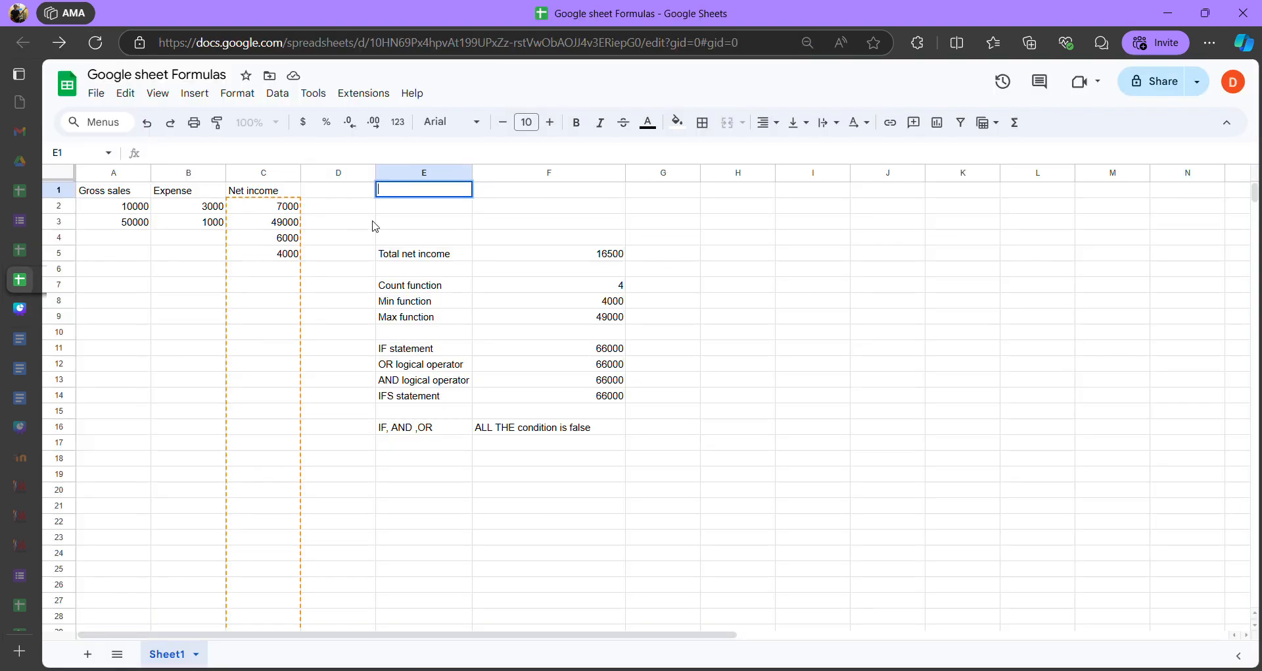
left_click(416, 206)
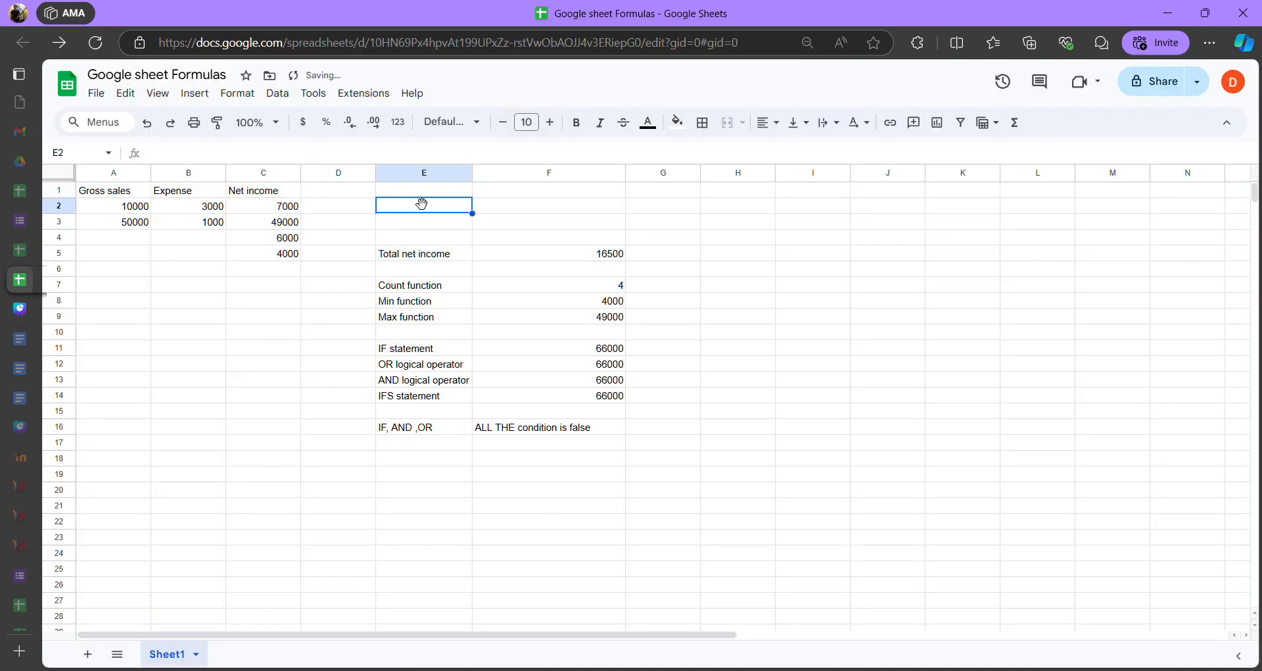
left_click(421, 191)
type("=")
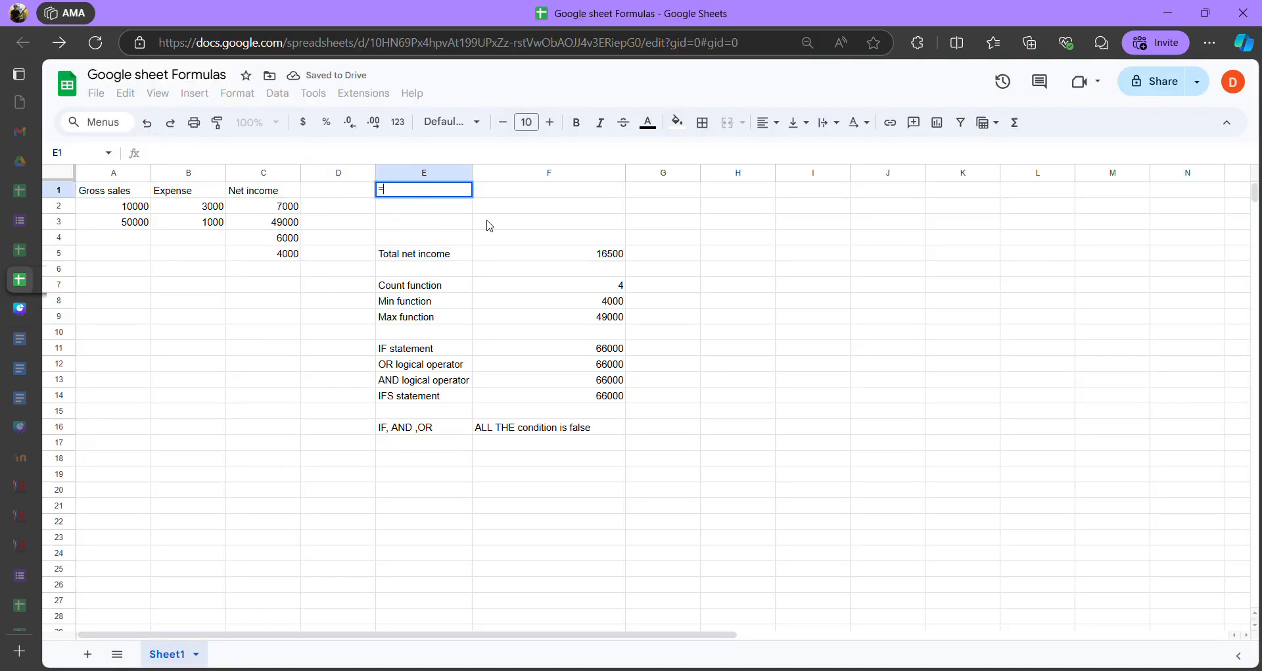
type("AV")
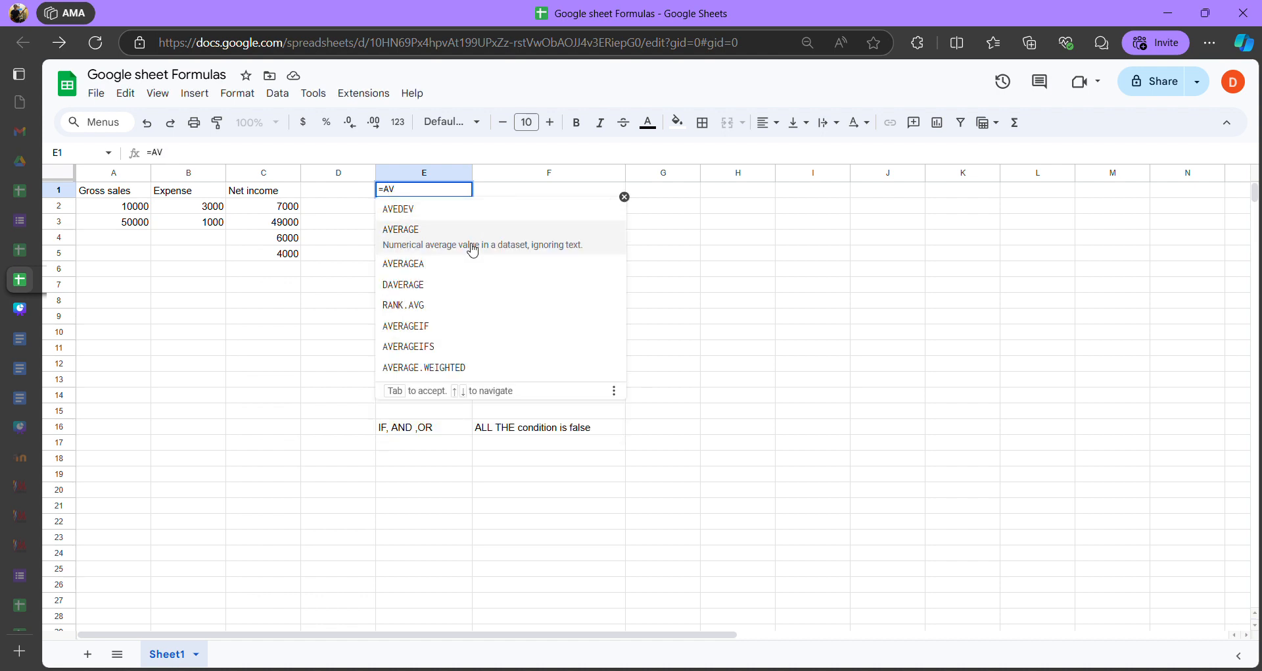
left_click(468, 245)
type(")")
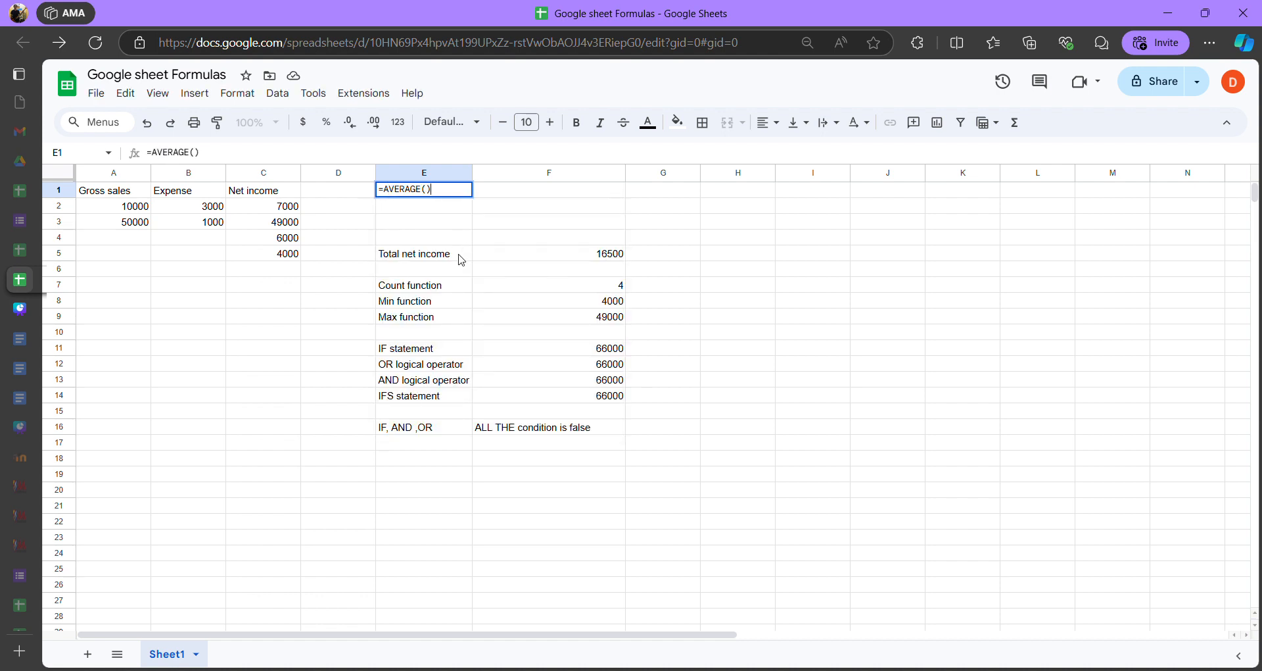
Complete the AVERAGE formula in cell E1 with the range C2:C
key("Left")
type("c2:")
key("BackSpace")
key("BackSpace")
key("BackSpace")
type("c2:")
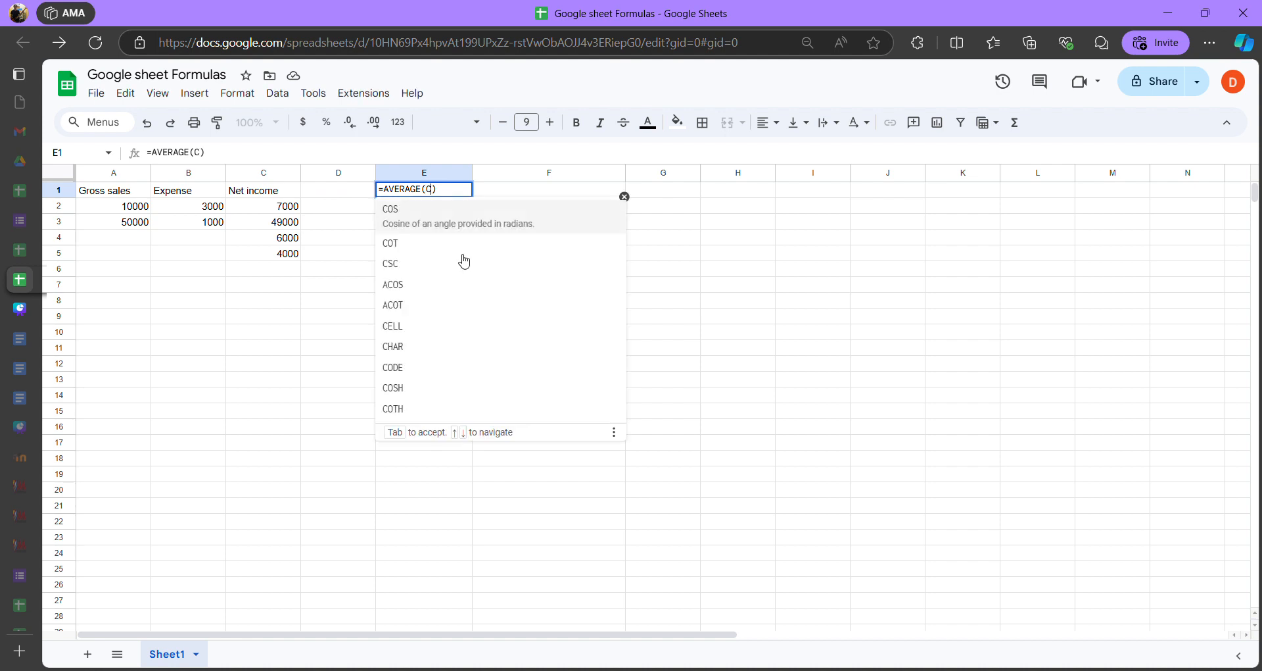
type("c")
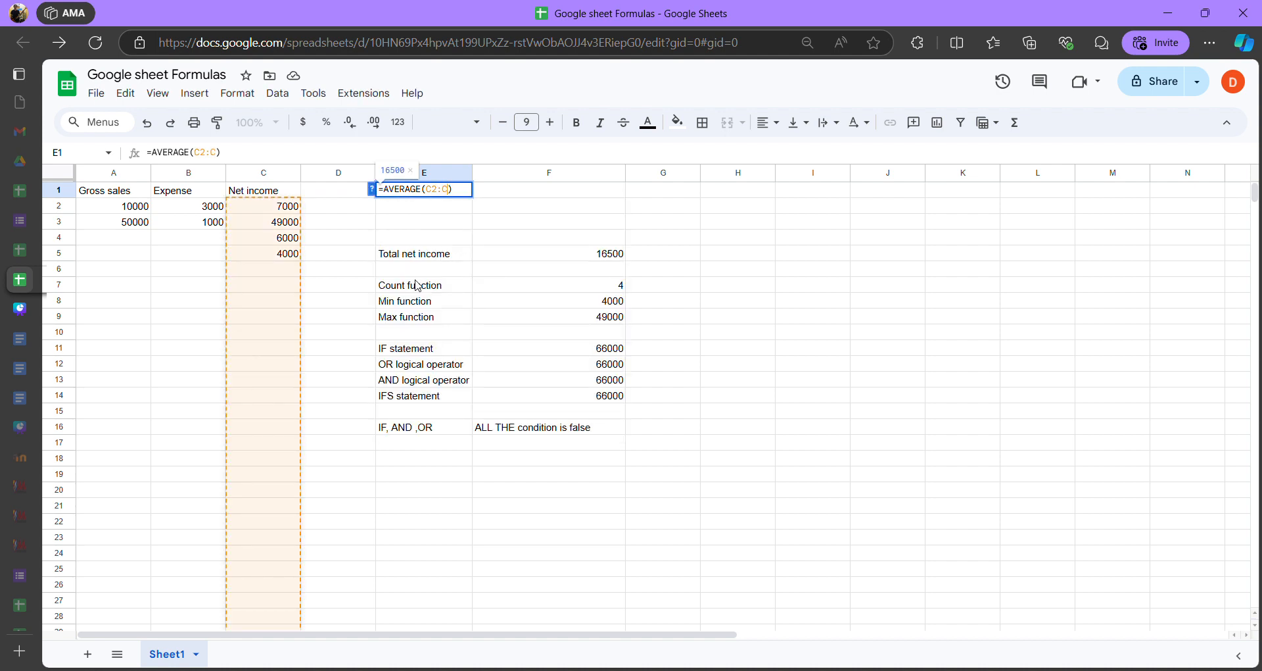
left_click(352, 229)
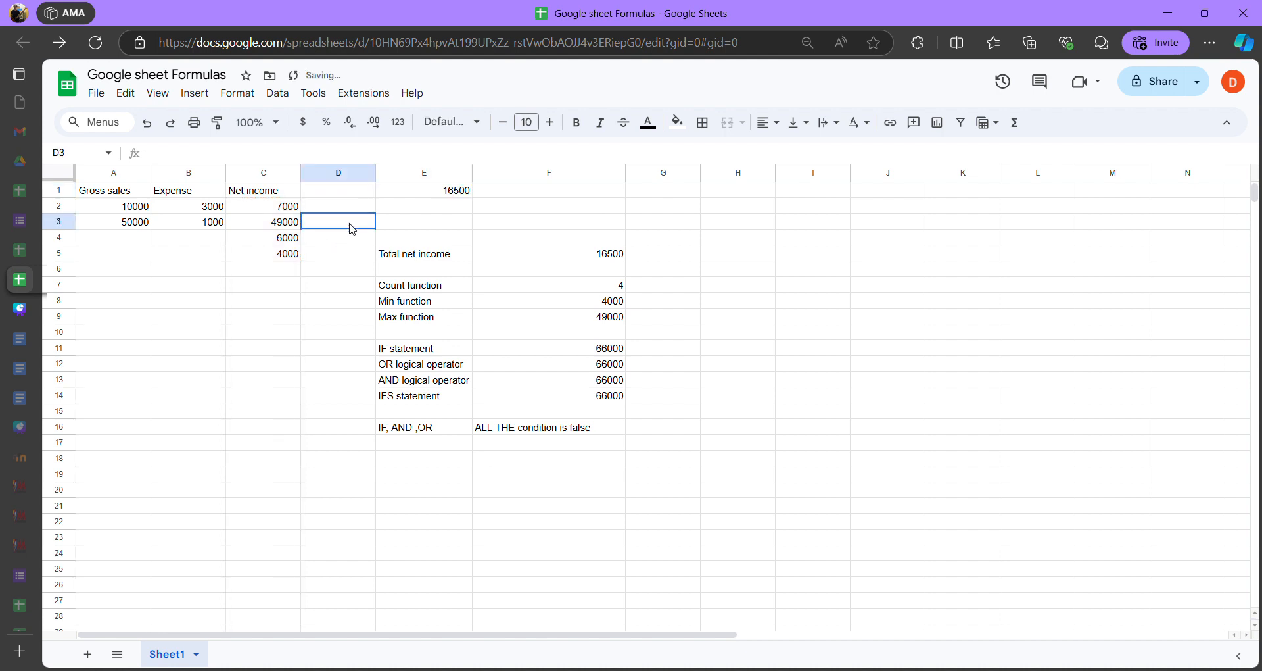
Compare the AVERAGE formula in cell E1 with the total net income formula in cell F5
left_click(424, 192)
key("Return")
left_click(401, 224)
left_click(424, 191)
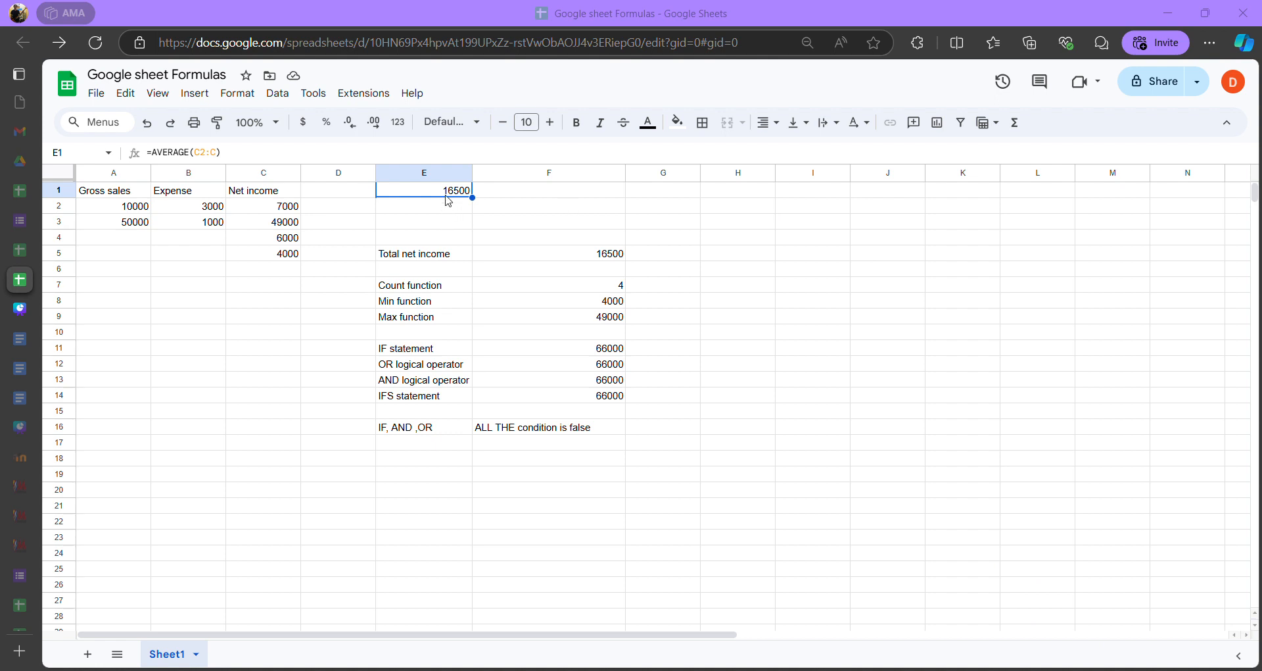
left_click(597, 265)
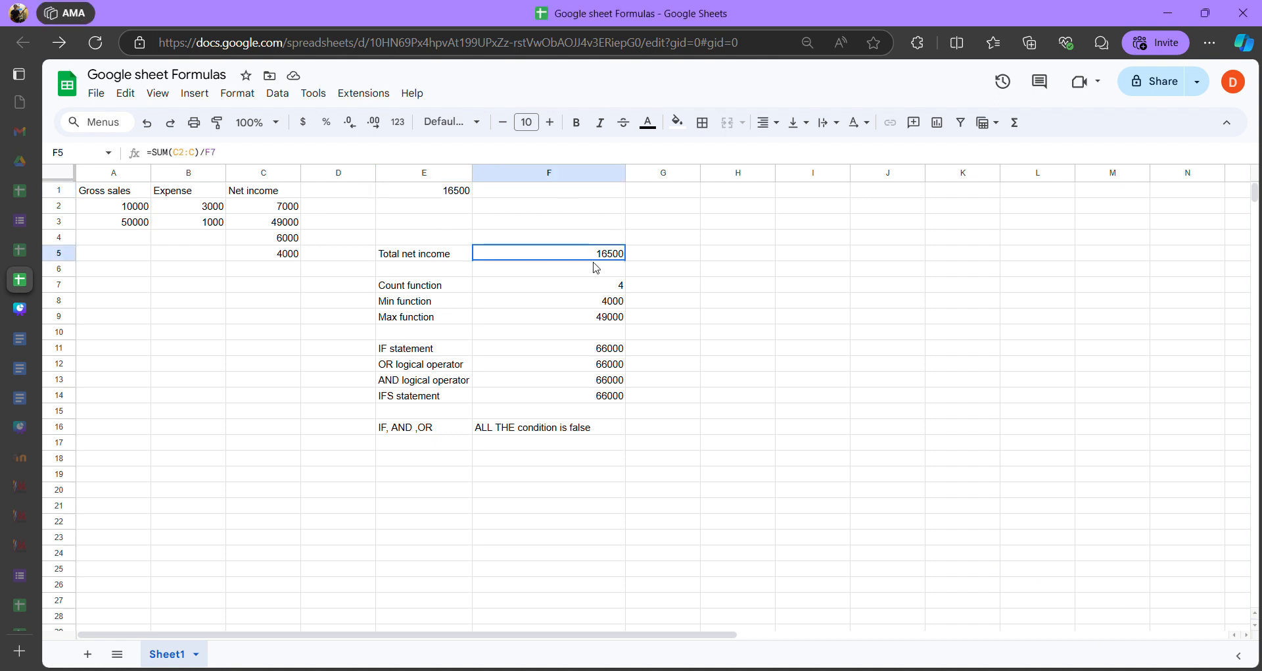
left_click(434, 194)
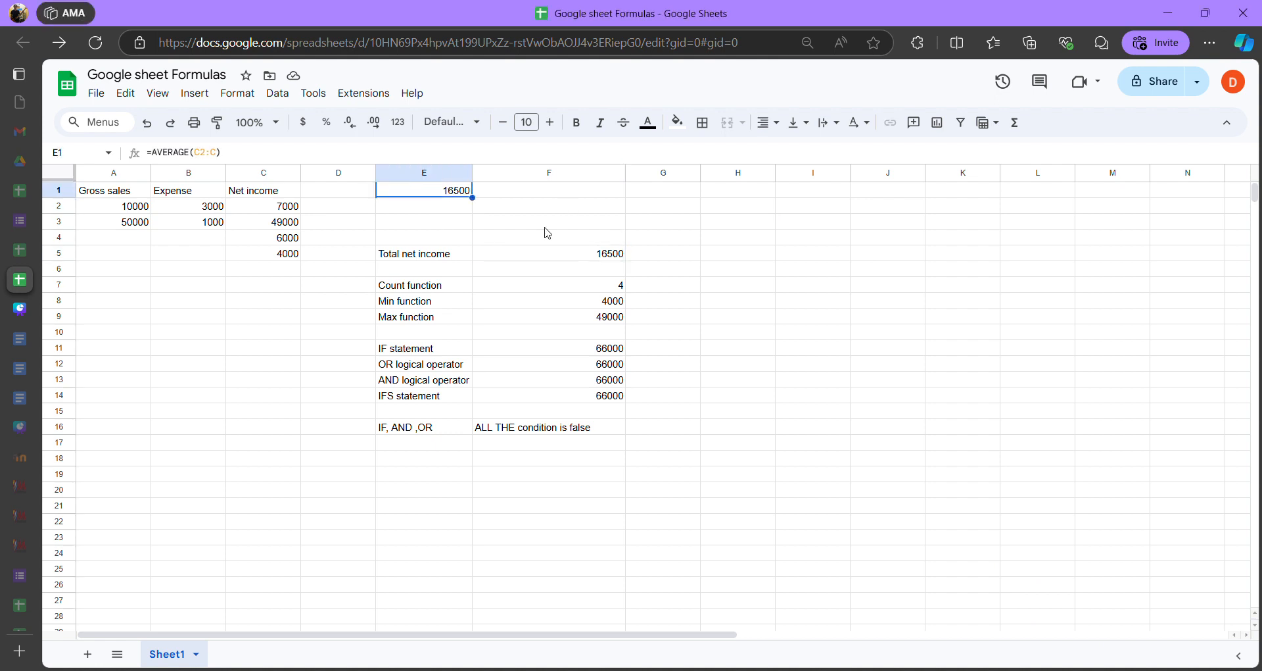
left_click(540, 260)
double_click(520, 249)
left_click(430, 194)
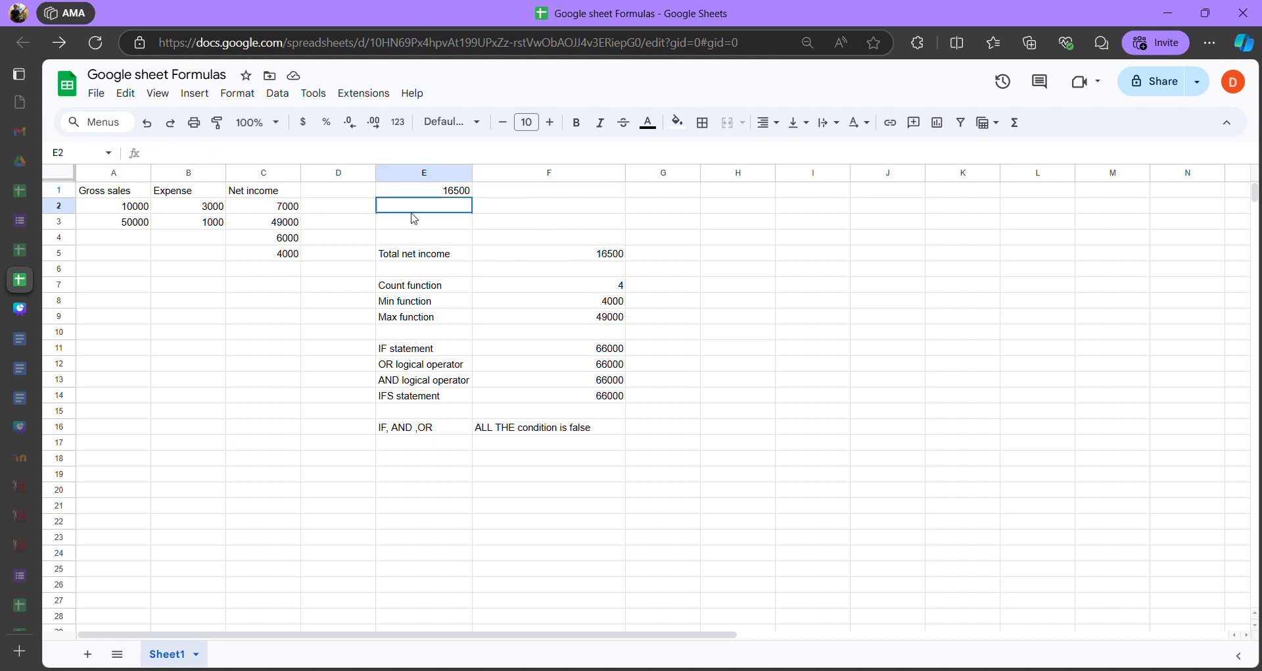
left_click(513, 258)
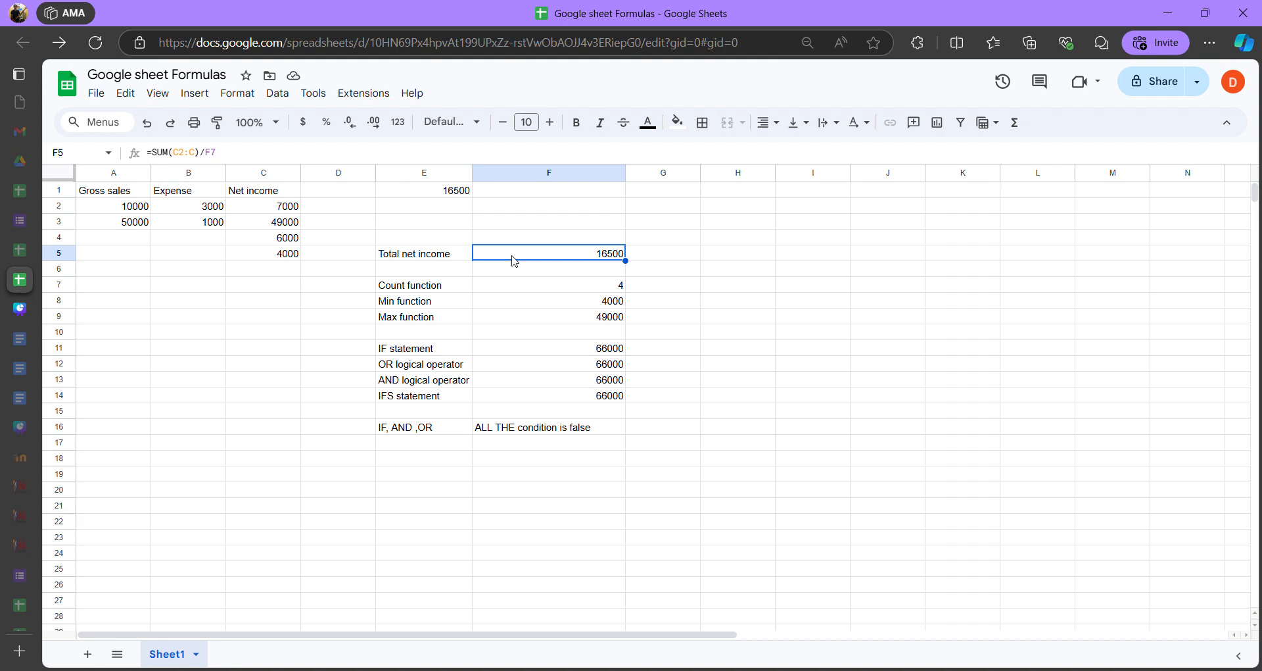
double_click(515, 261)
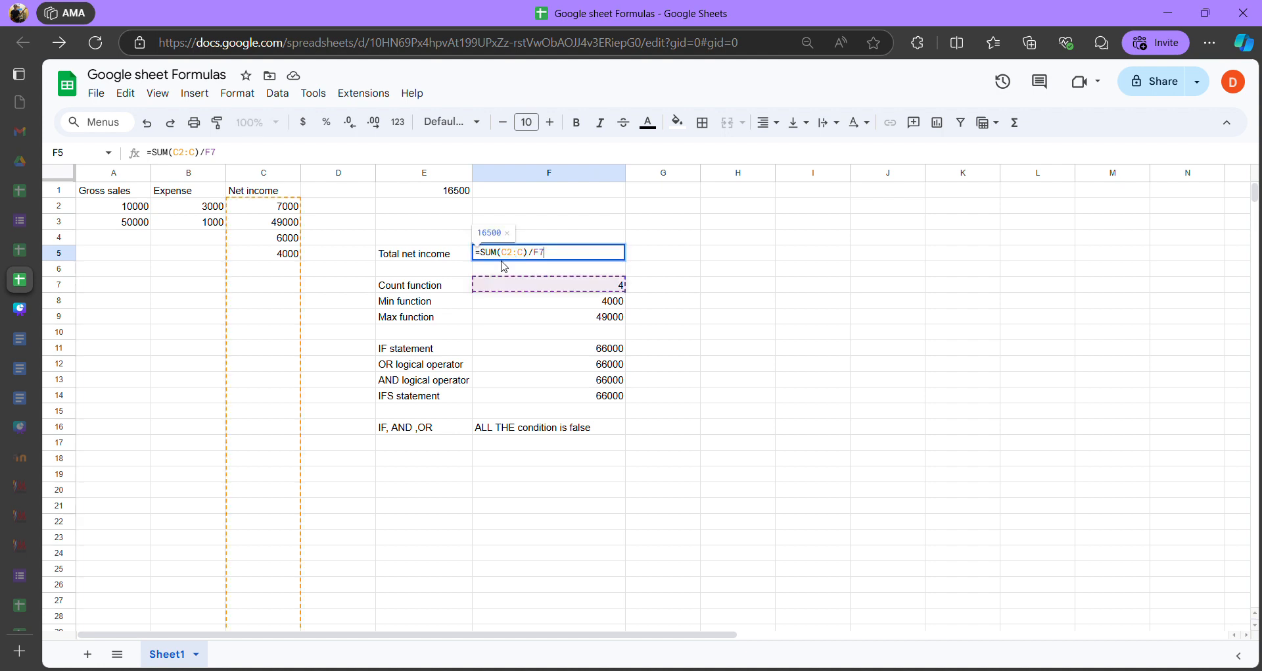
left_click(538, 233)
double_click(510, 260)
left_click(510, 268)
double_click(543, 254)
left_click_drag(481, 261, 504, 261)
left_click(533, 270)
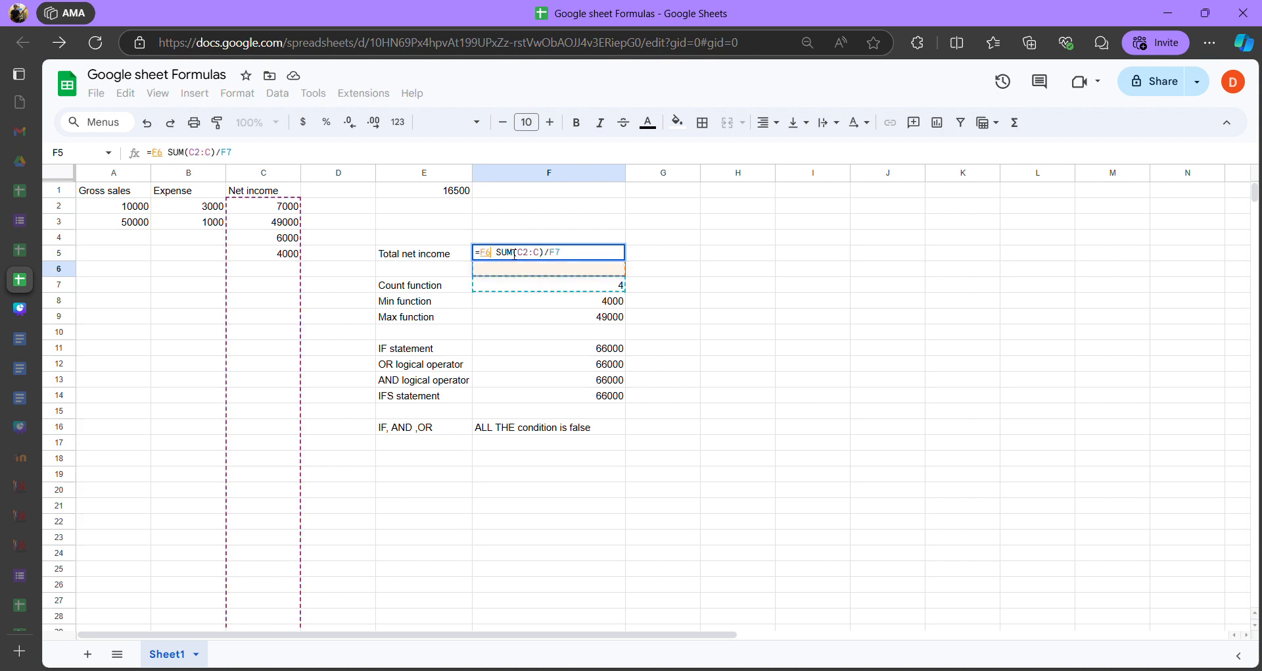
key("BackSpace")
key("BackSpace")
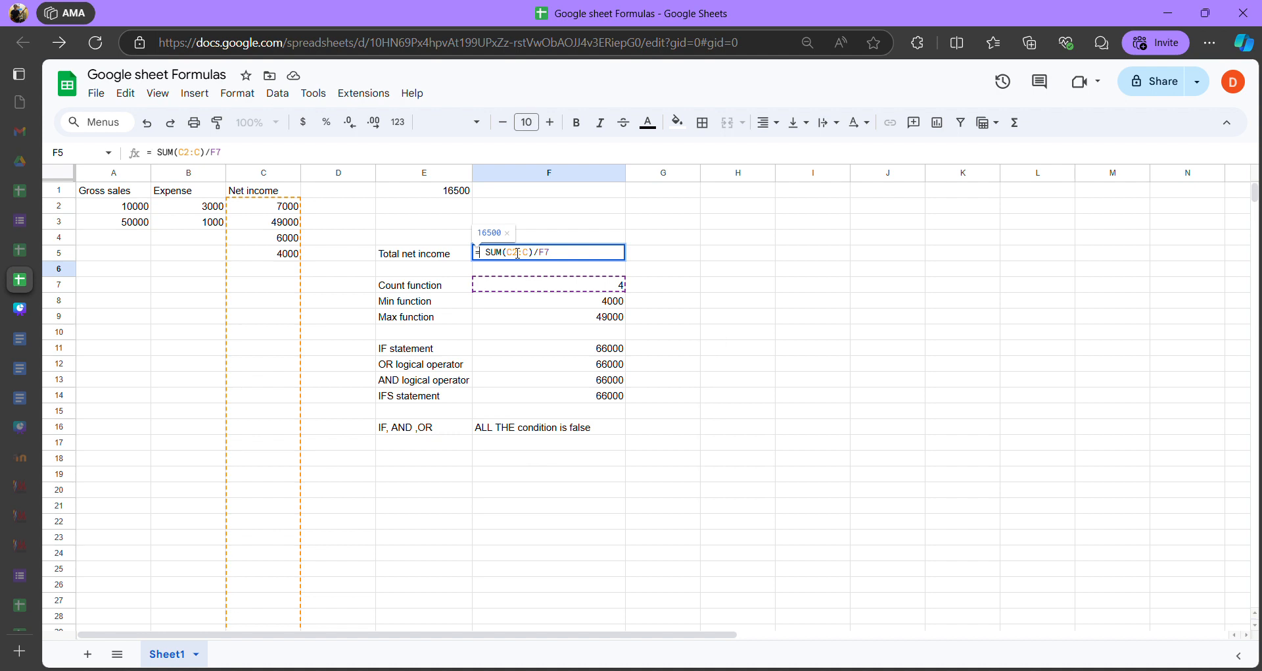
key("BackSpace")
Examine the SUM part and the division by F7 in cell F5's formula, keeping the formula as it is
left_click(559, 260)
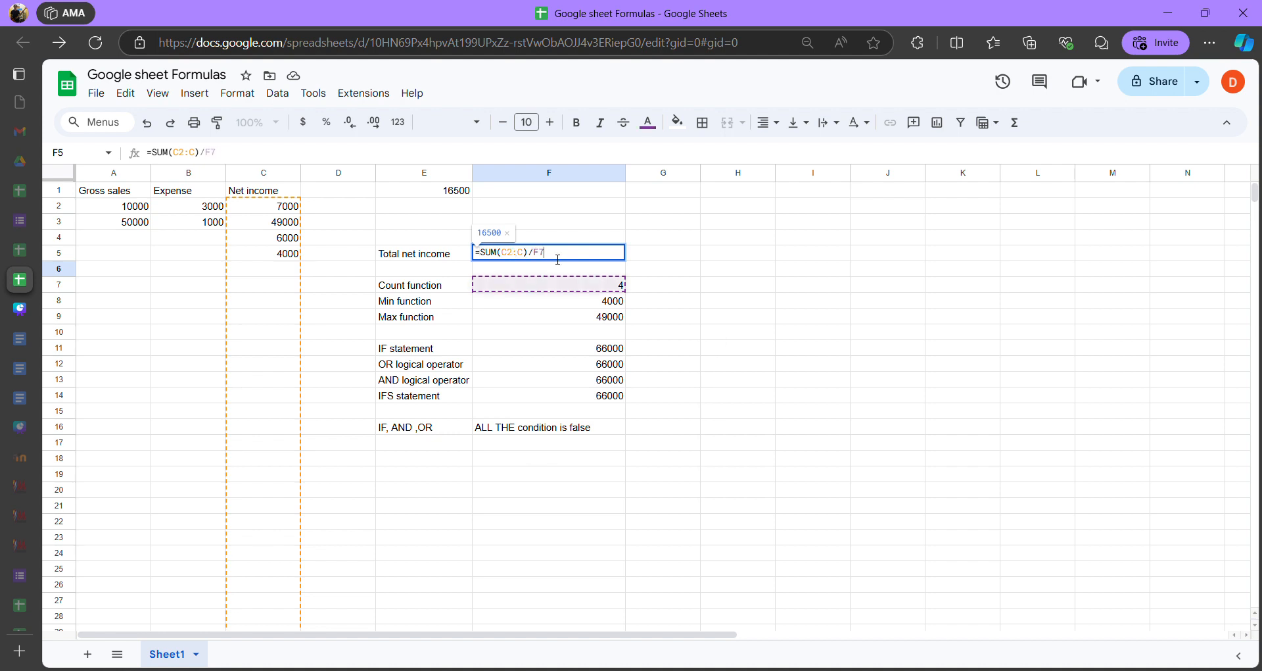
left_click(498, 256)
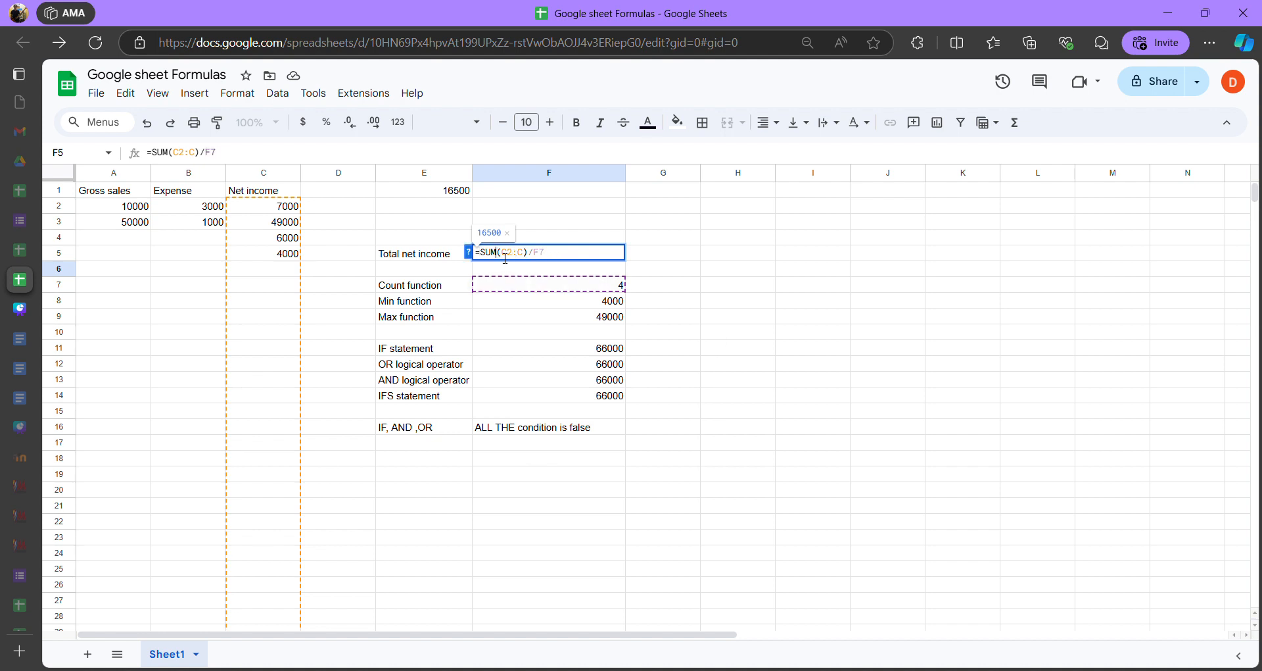
left_click(529, 256)
left_click_drag(480, 257, 539, 262)
left_click(540, 261)
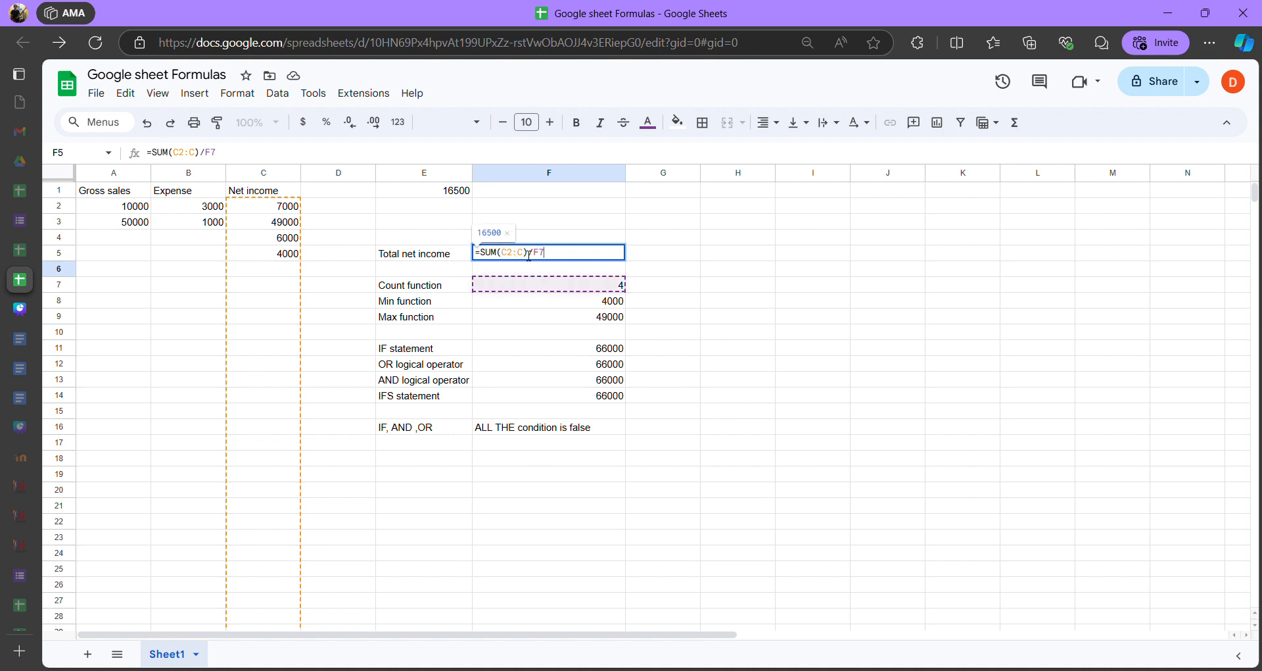
left_click(529, 255)
left_click(541, 255)
key("Return")
left_click(451, 274)
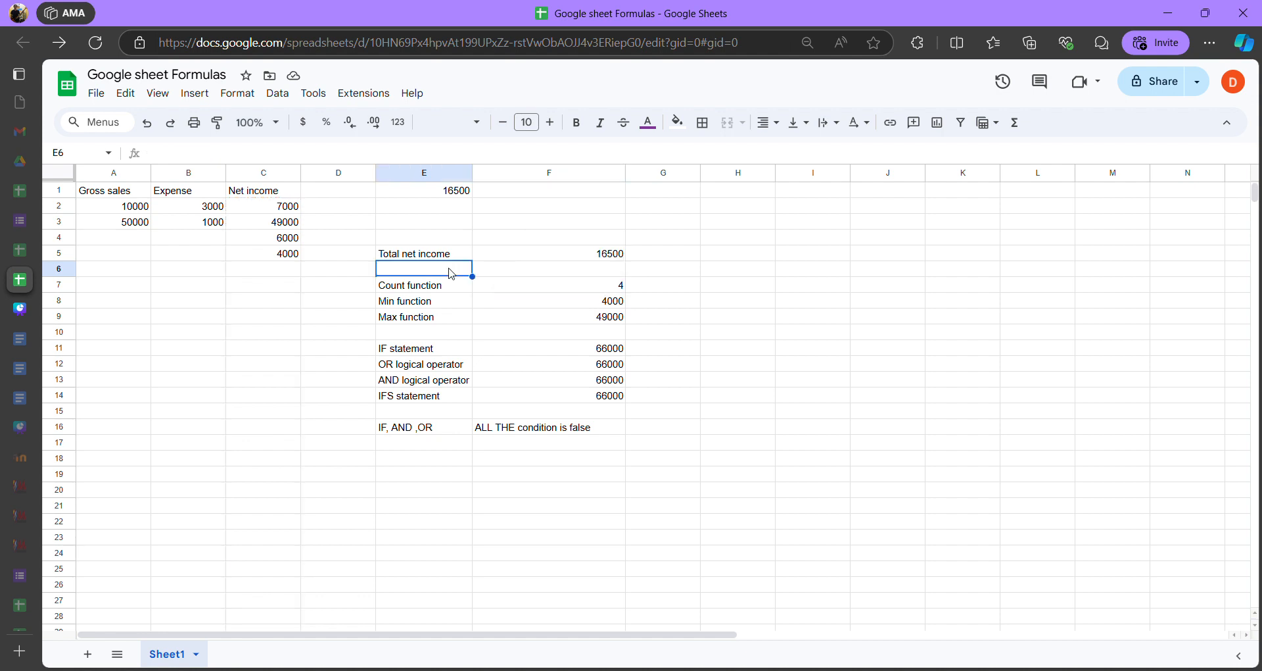
Switch to the Canva presentation and examine the COUNT function's explanation and example on slide 41
left_click(30, 310)
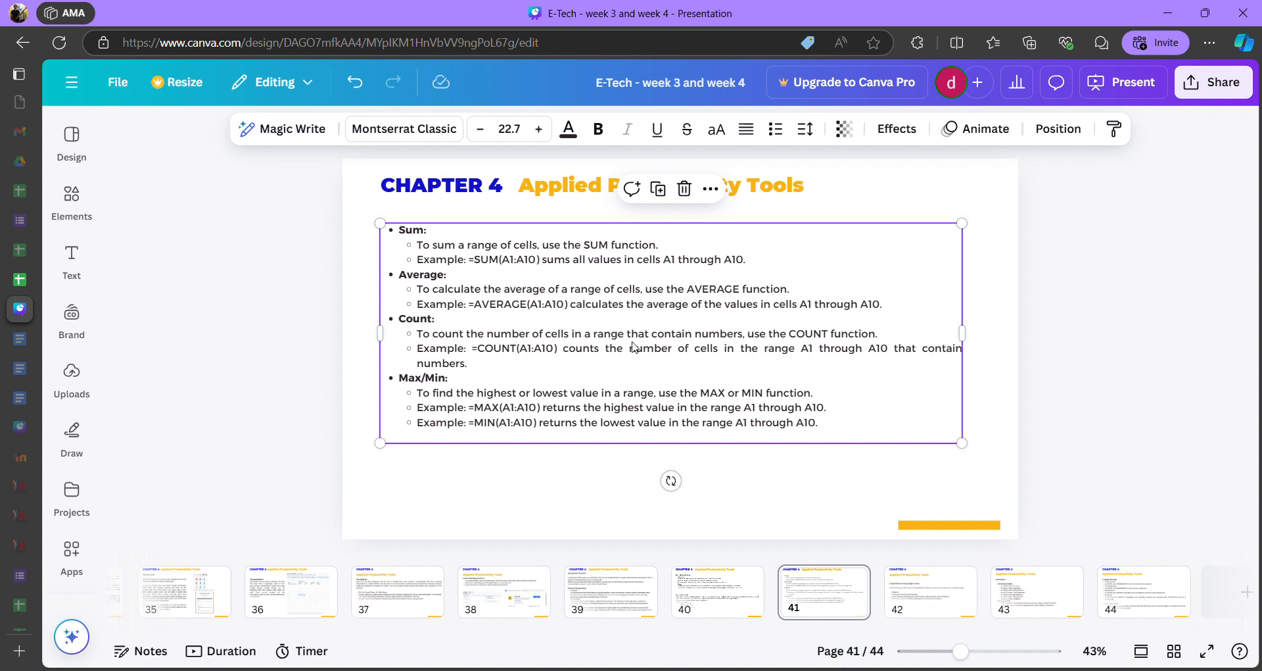
left_click(84, 255)
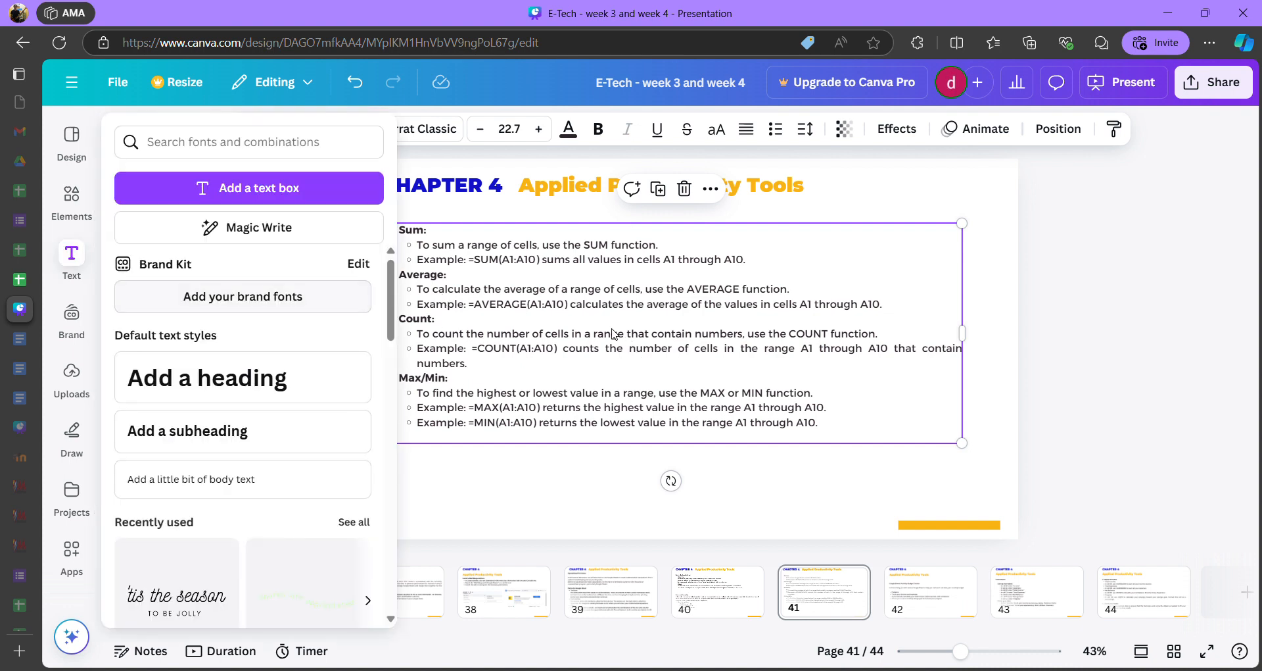
left_click(433, 326)
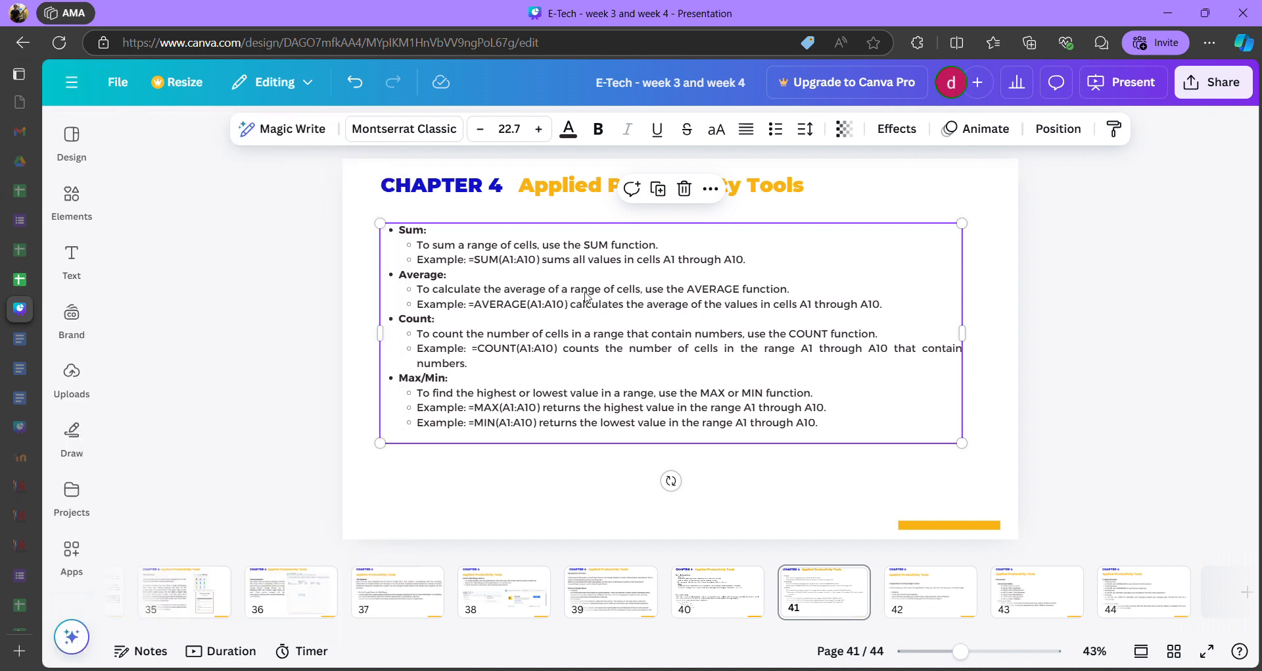
Switch back to the Google Sheet and examine the COUNT formula and its range in cell F7
left_click(19, 280)
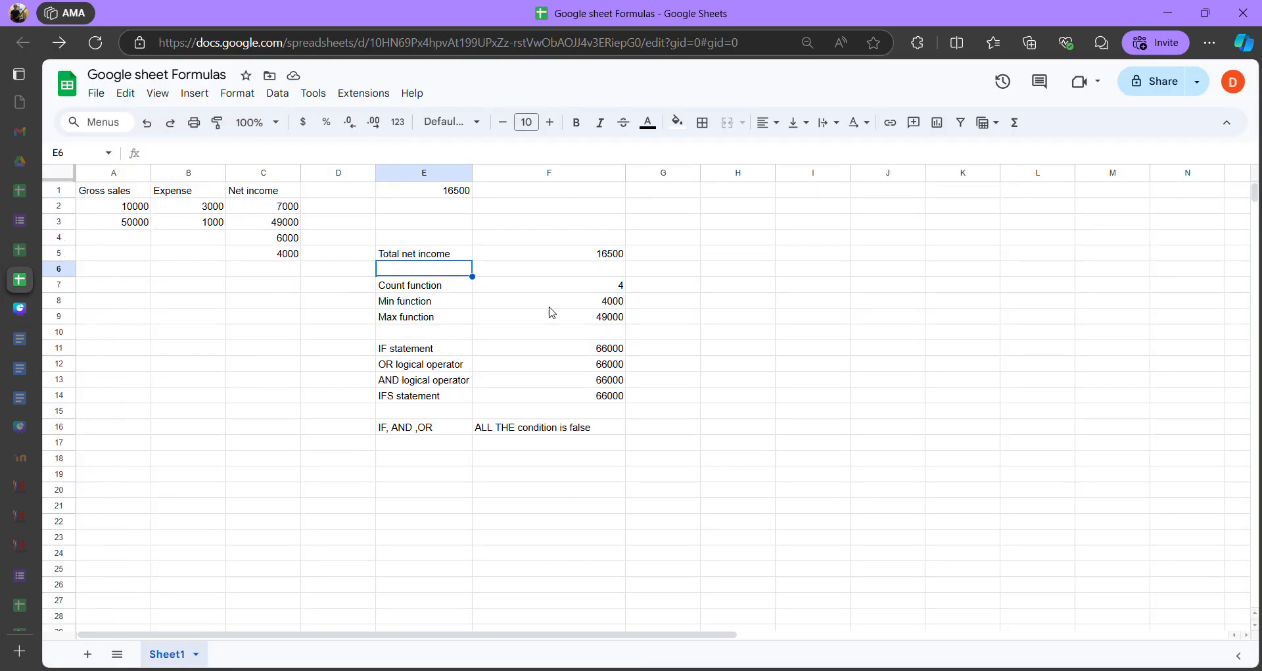
left_click(598, 286)
double_click(599, 290)
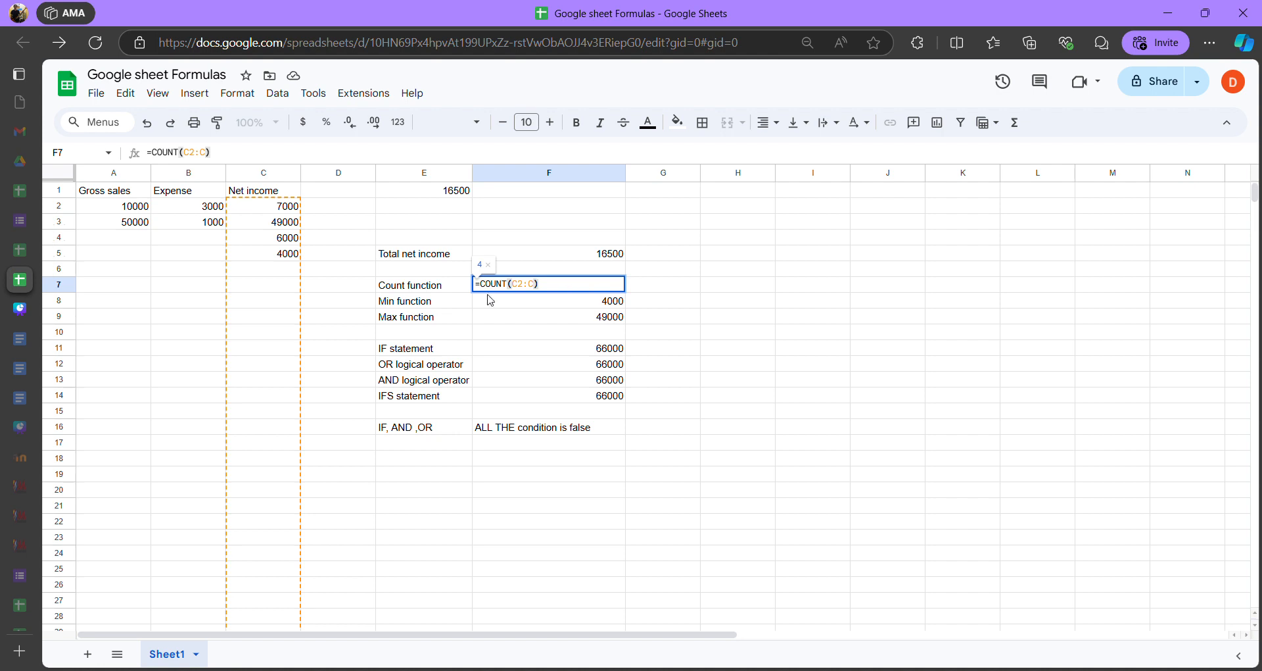
left_click(532, 287)
left_click(552, 288)
left_click_drag(517, 290, 535, 290)
left_click(529, 289)
left_click(559, 290)
left_click(511, 304)
left_click(582, 285)
double_click(582, 284)
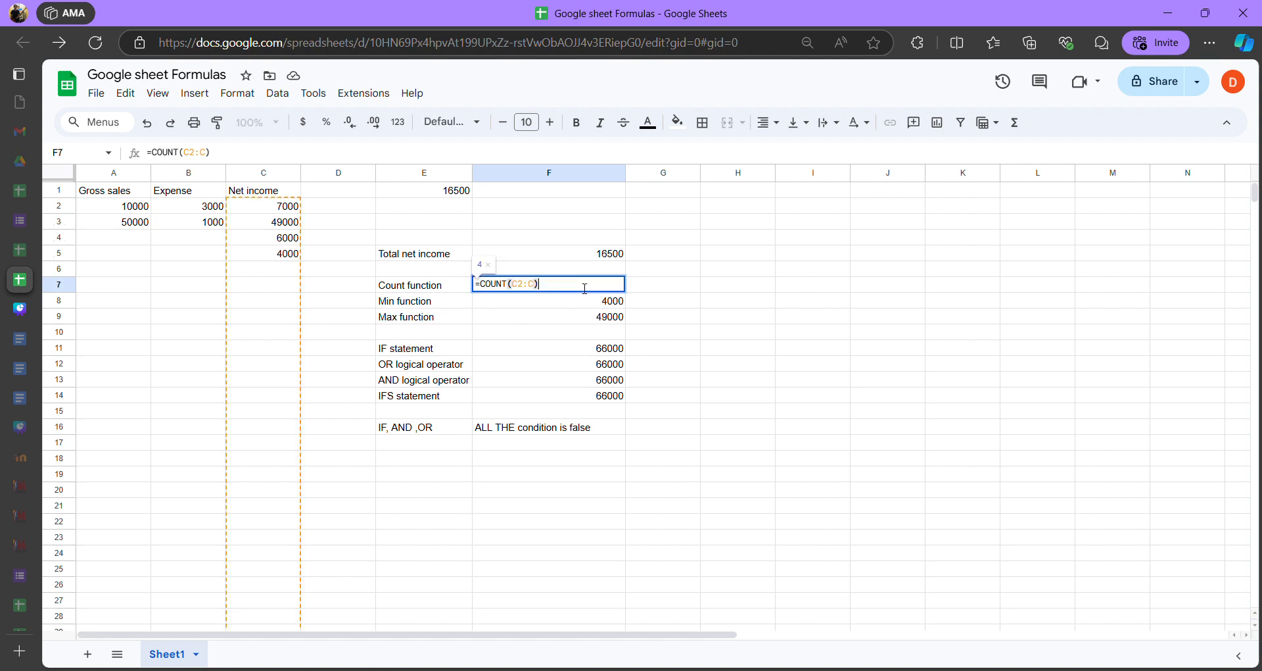
left_click(525, 301)
Enter 5000 in cell C9 and check the count function's result in F7
left_click(262, 327)
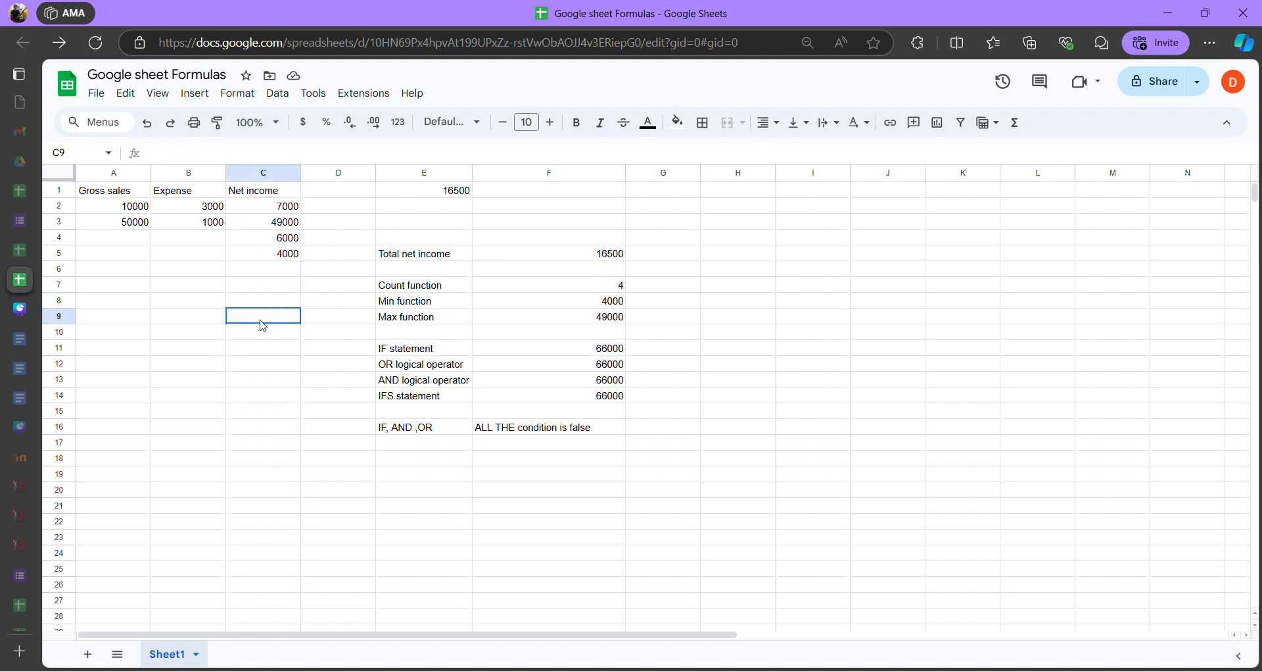
double_click(273, 325)
type("5000")
key("Return")
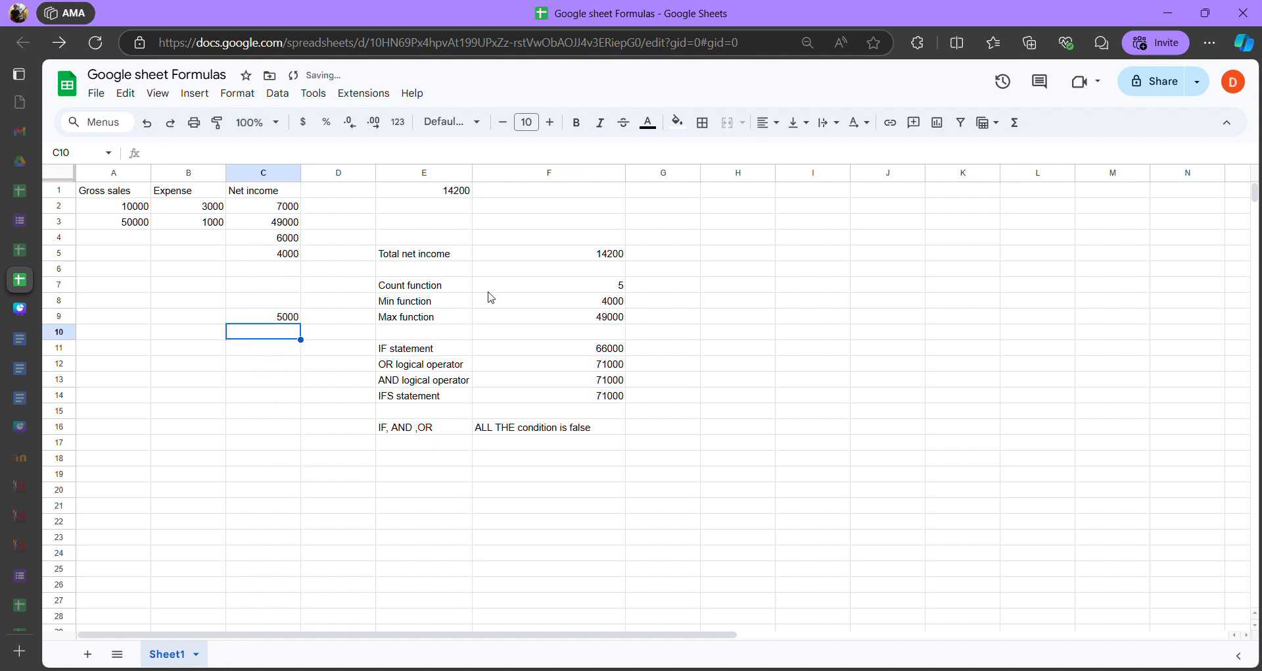
left_click(601, 285)
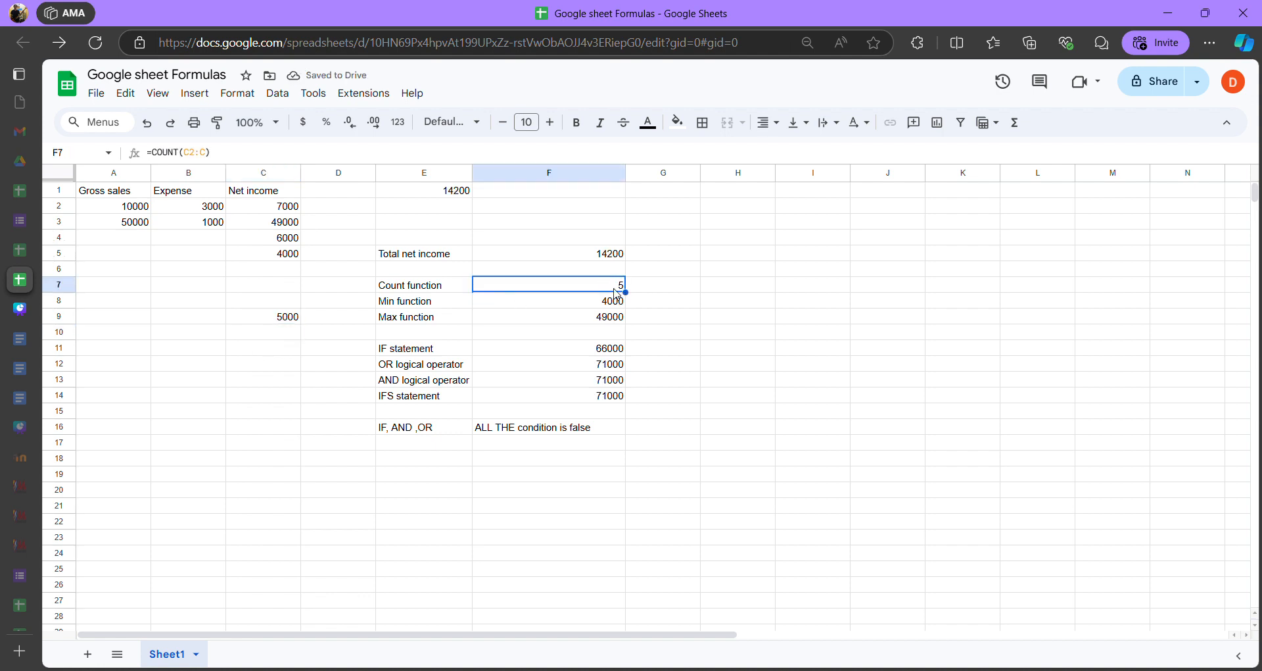
Enter 400 in cell C113 and check how the formulas in F5 and F7 respond
left_click(282, 317)
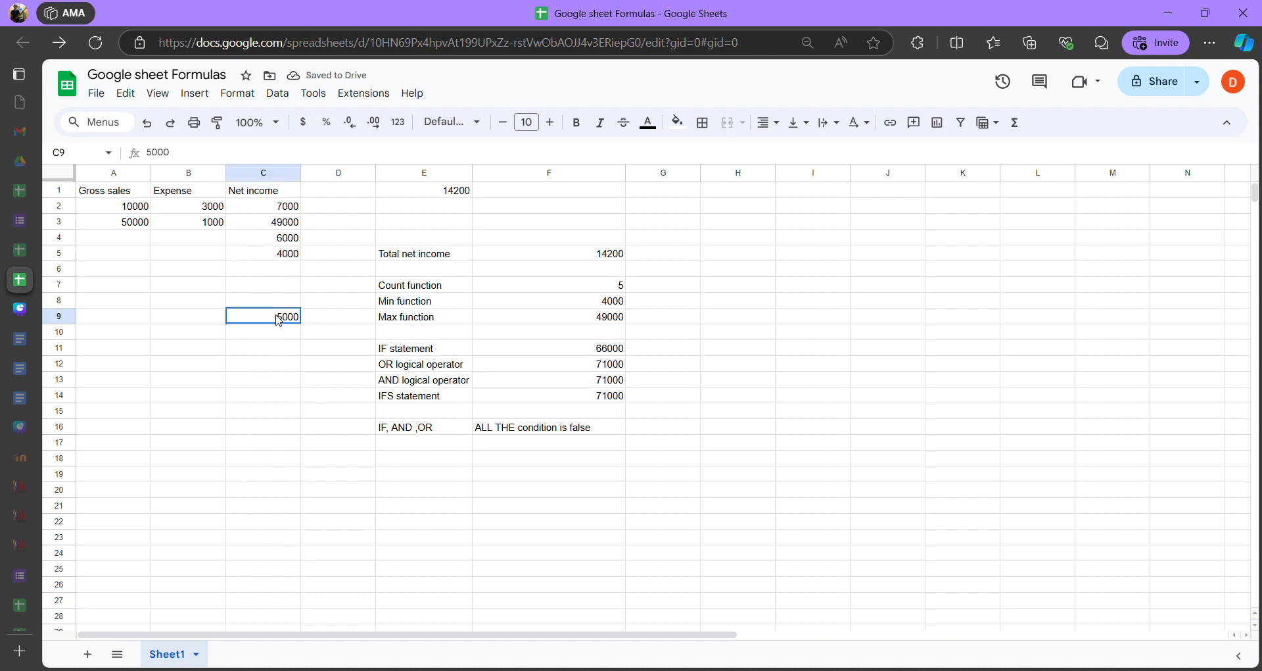
left_click(269, 335)
left_click(270, 316)
scroll(268, 460, "down", 10)
scroll(268, 461, "up", 10)
scroll(269, 462, "down", 15)
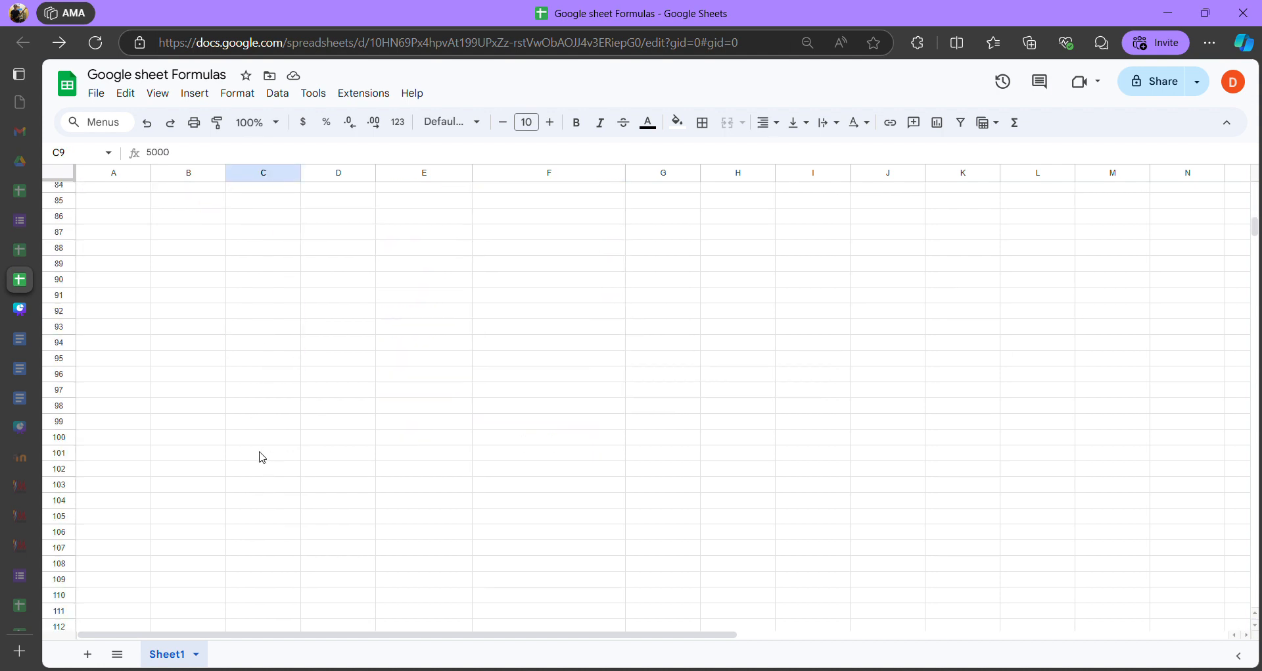
left_click(268, 478)
type("400")
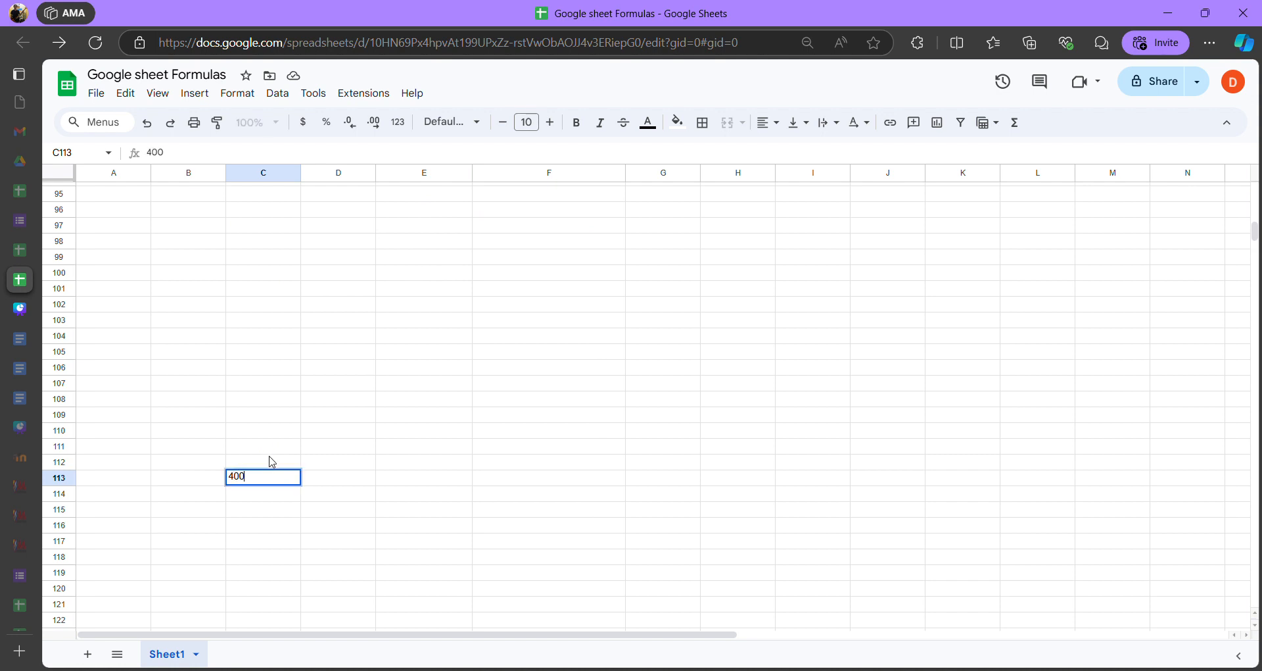
key("Return")
scroll(302, 390, "up", 14)
scroll(302, 390, "up", 3)
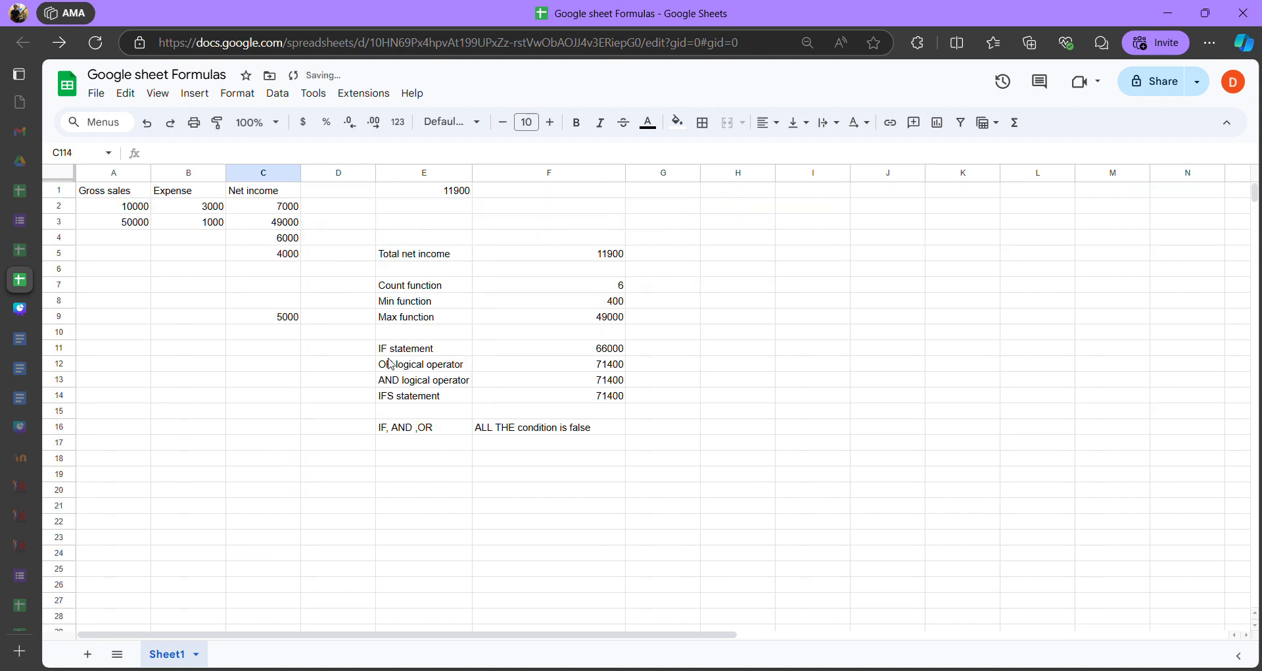
left_click(573, 261)
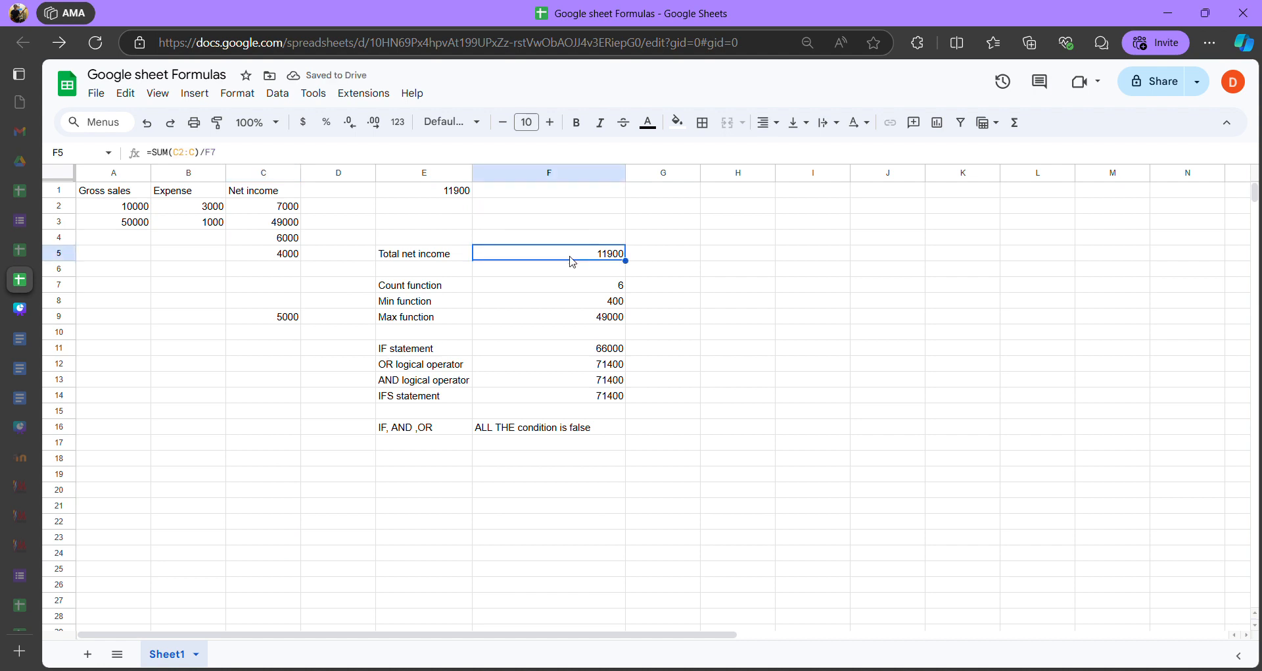
double_click(612, 290)
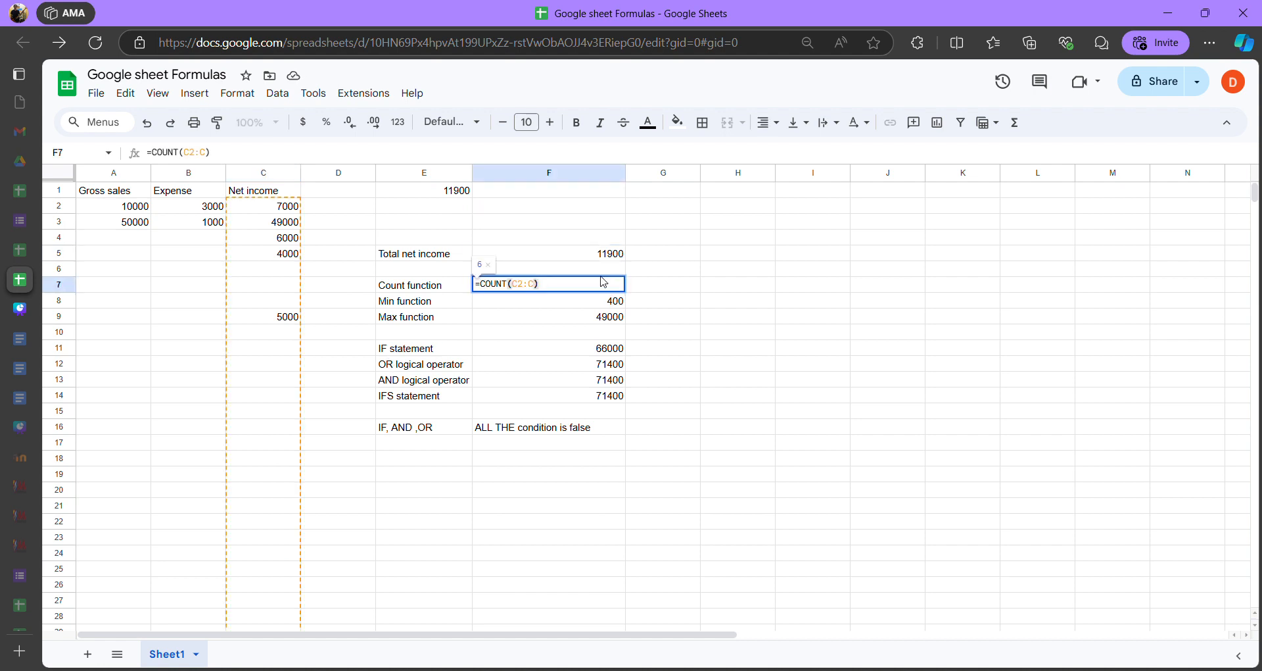
left_click(671, 271)
Delete the test values from cells C113 and C9
scroll(263, 389, "down", 10)
scroll(263, 390, "down", 6)
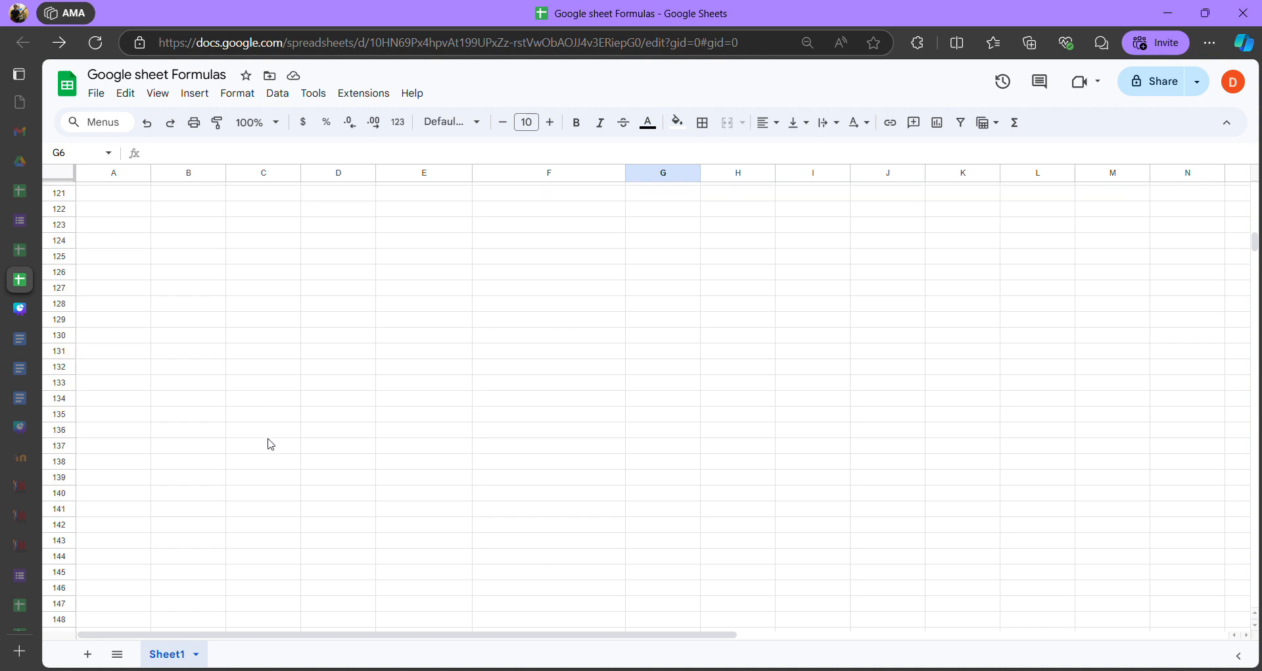
left_click(288, 398)
key("Delete")
scroll(276, 371, "up", 16)
left_click(283, 319)
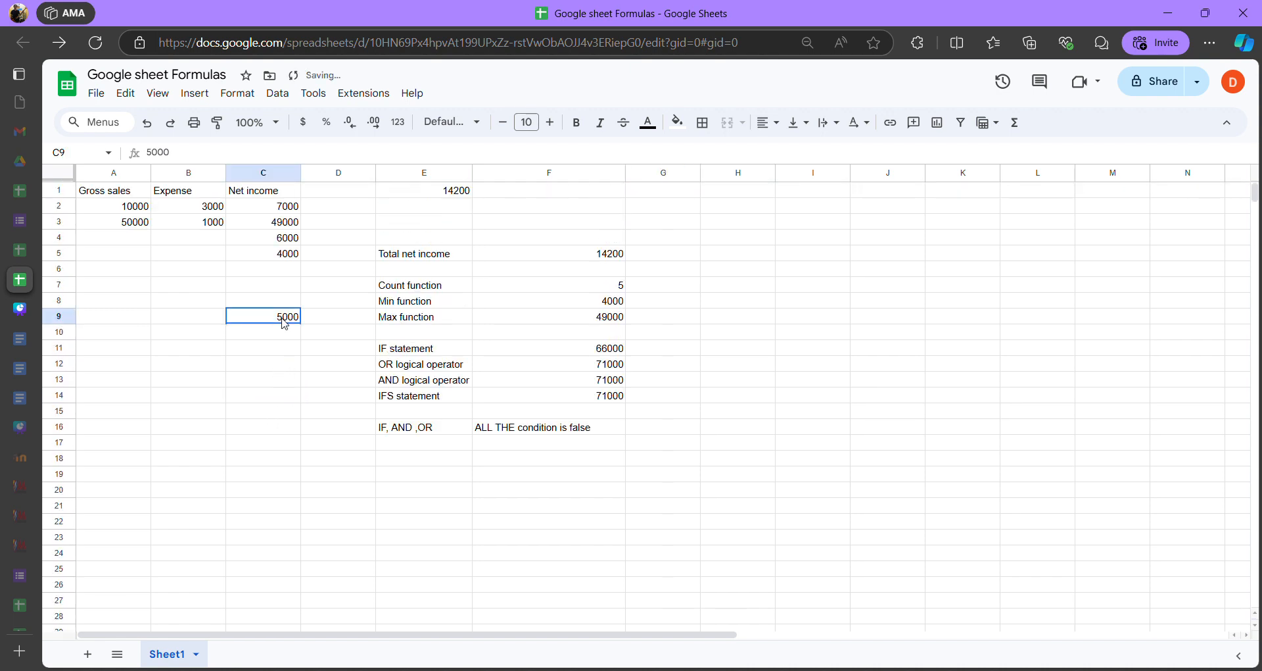
key("Delete")
Open the total net income formula in cell F5 and examine the cells it references
left_click(582, 224)
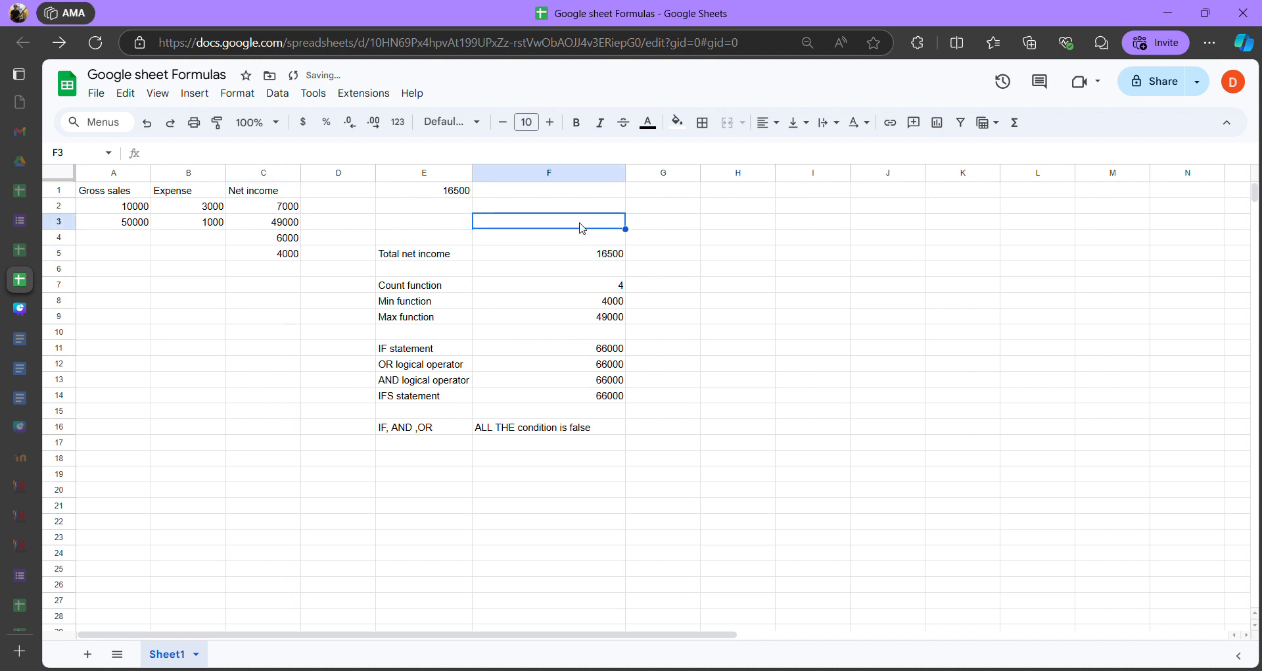
left_click(558, 270)
left_click(578, 256)
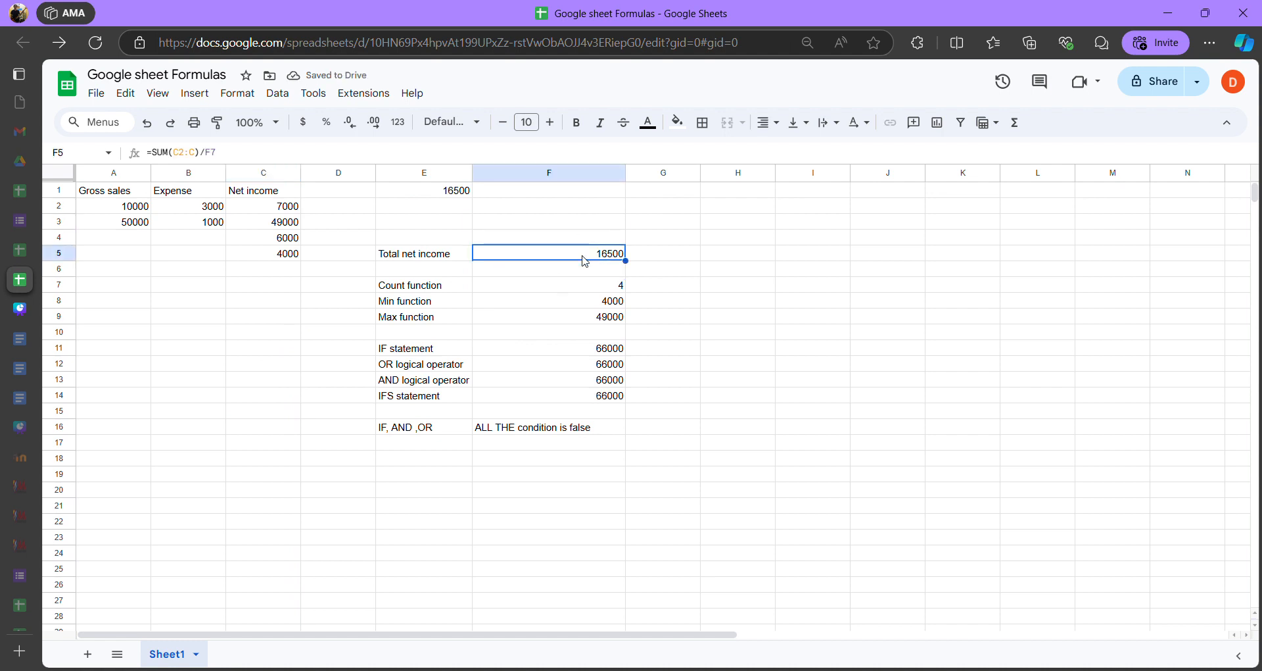
double_click(581, 262)
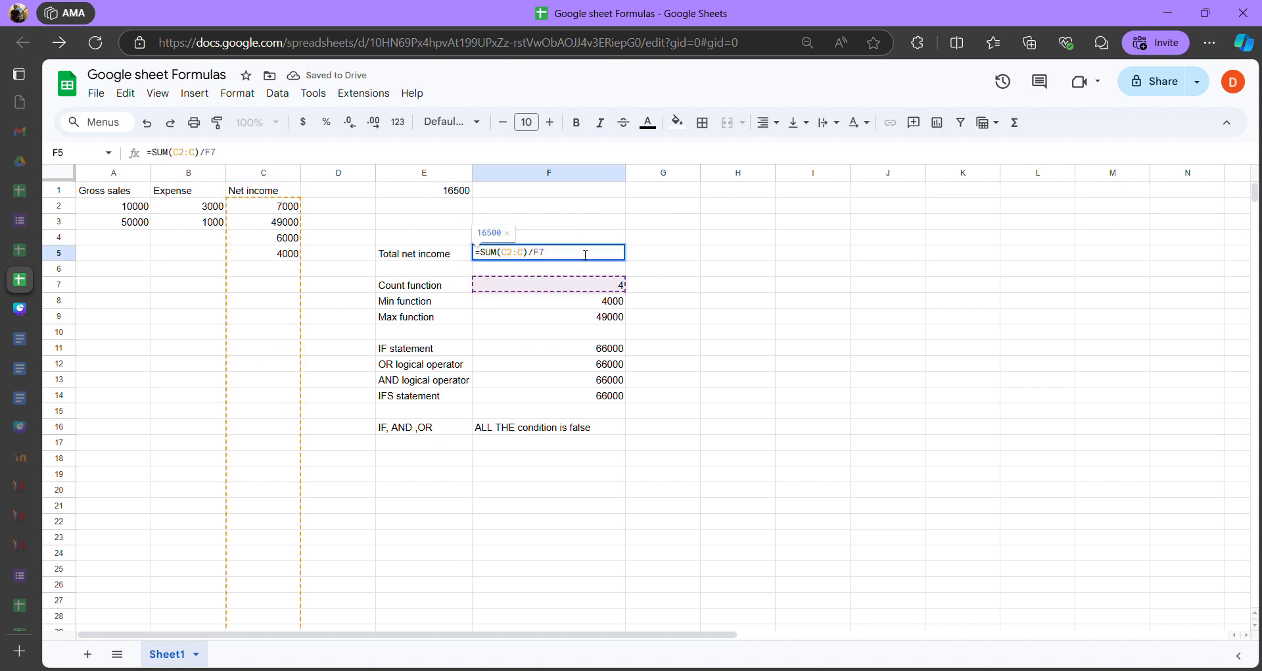
left_click(677, 255)
double_click(523, 260)
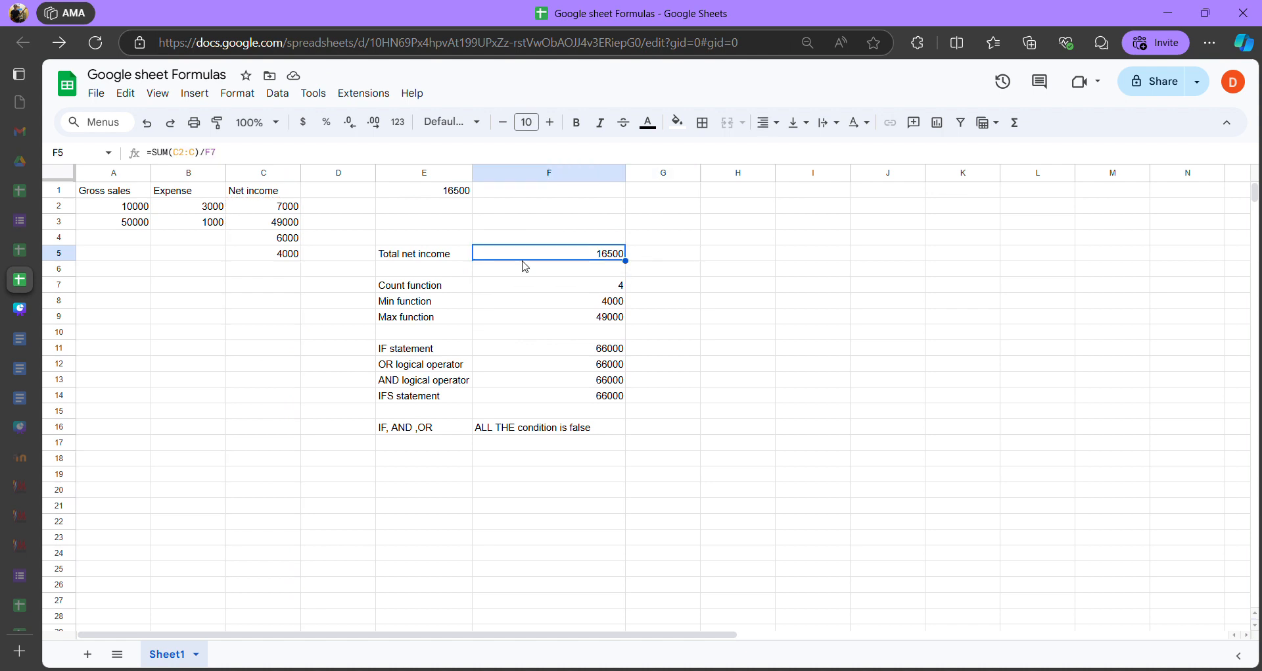
left_click(672, 275)
left_click(569, 255)
double_click(576, 253)
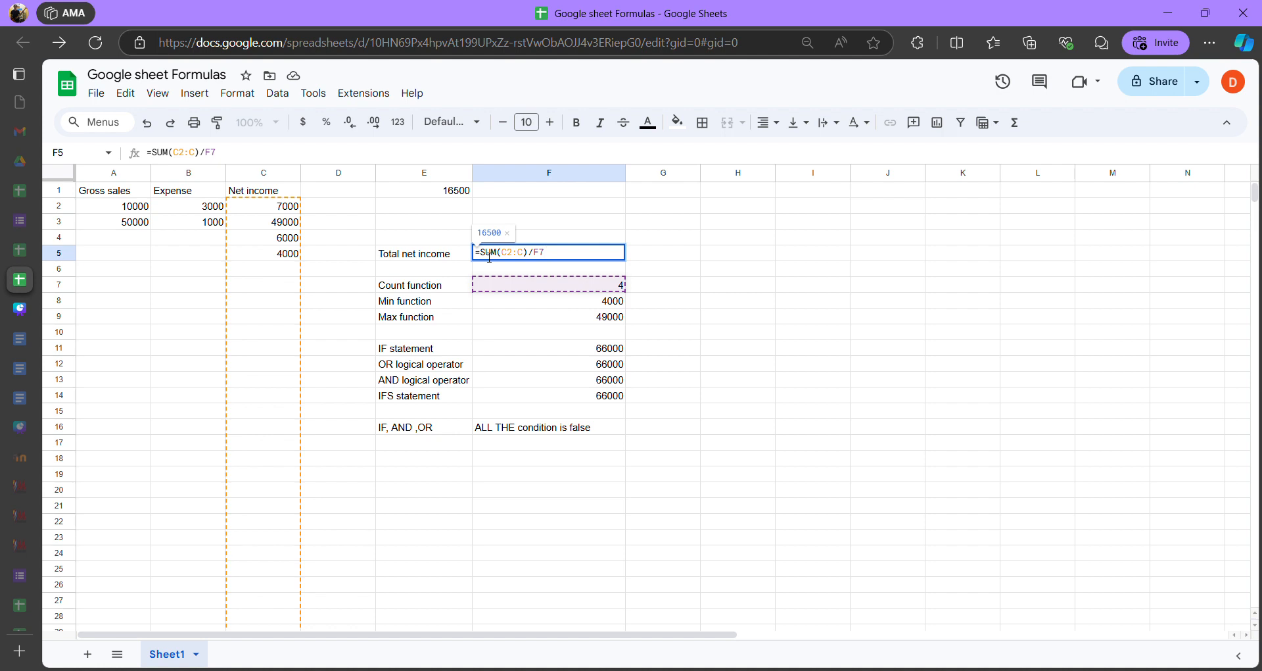
Highlight the SUM(C2:C) part and the F7 divisor of the formula in F5 to examine each one
left_click_drag(481, 257, 533, 261)
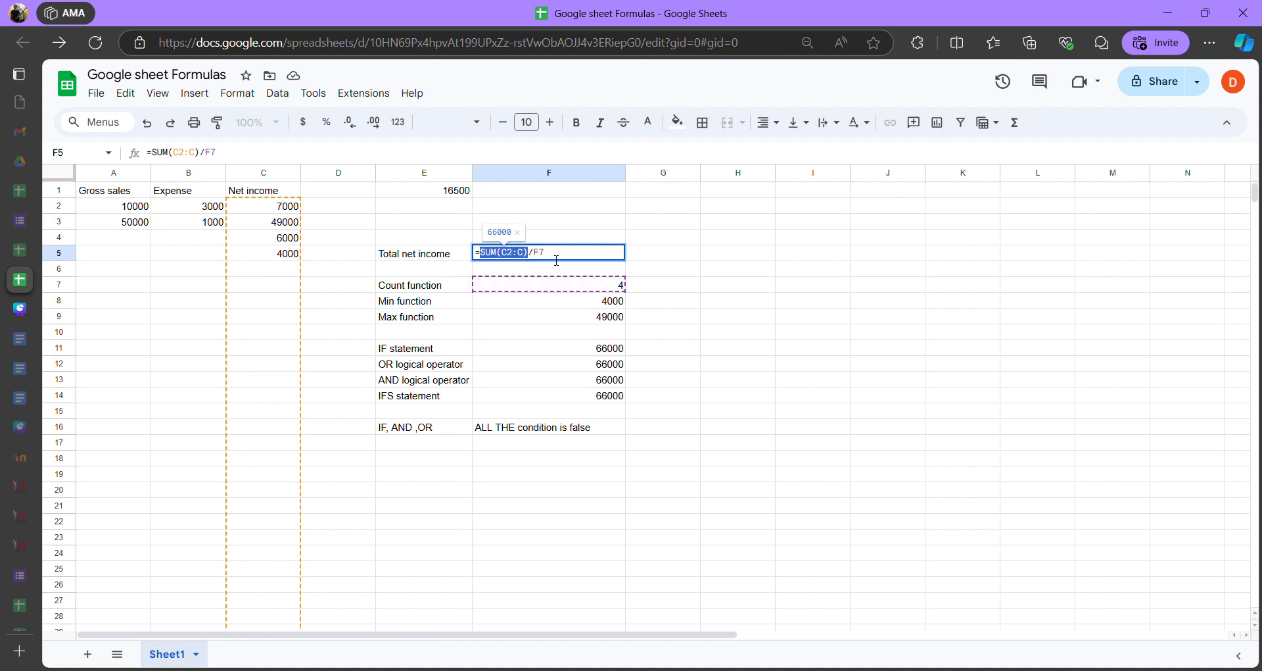
left_click(549, 256)
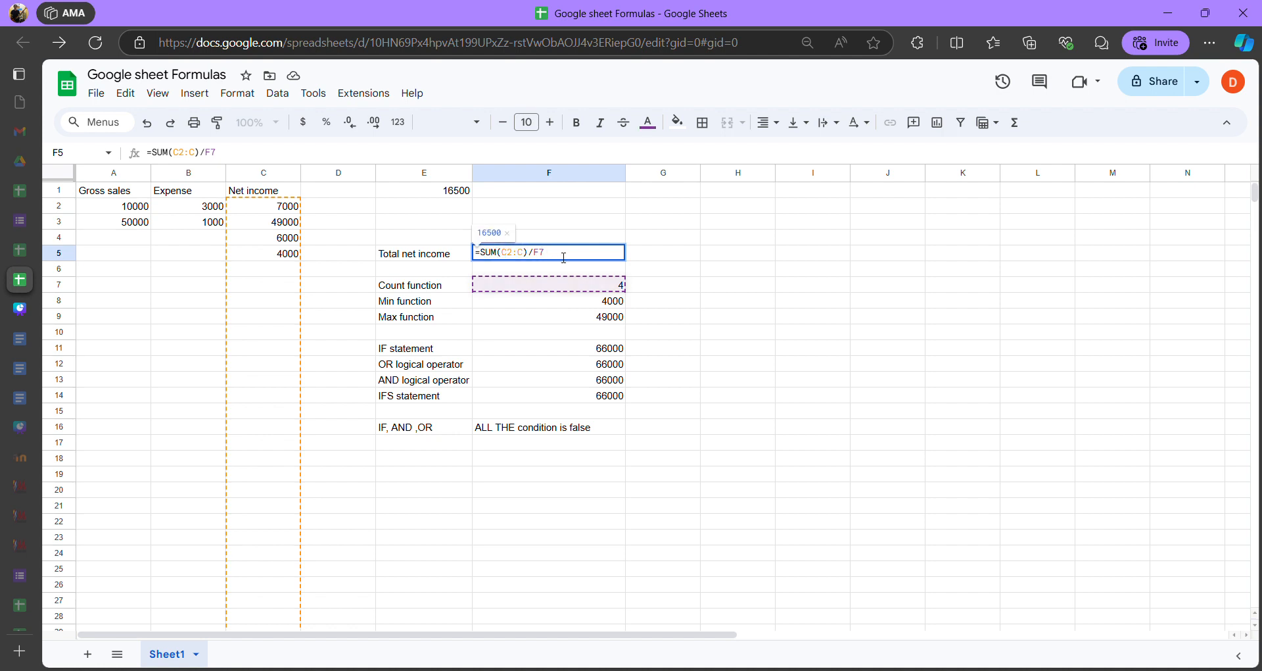
double_click(540, 253)
left_click(558, 261)
left_click_drag(558, 261, 538, 261)
left_click(569, 256)
double_click(537, 253)
left_click(662, 252)
left_click(597, 258)
Examine the COUNT formula in cell F7 and the net income range it covers
left_click(573, 283)
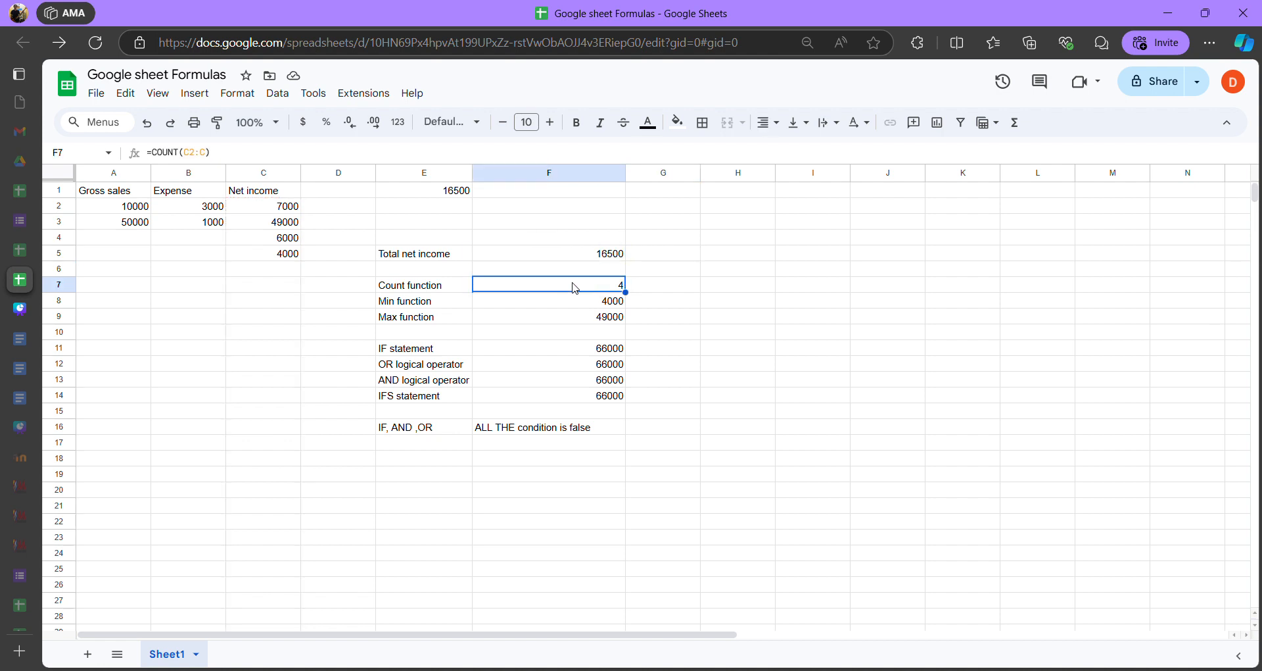
double_click(586, 290)
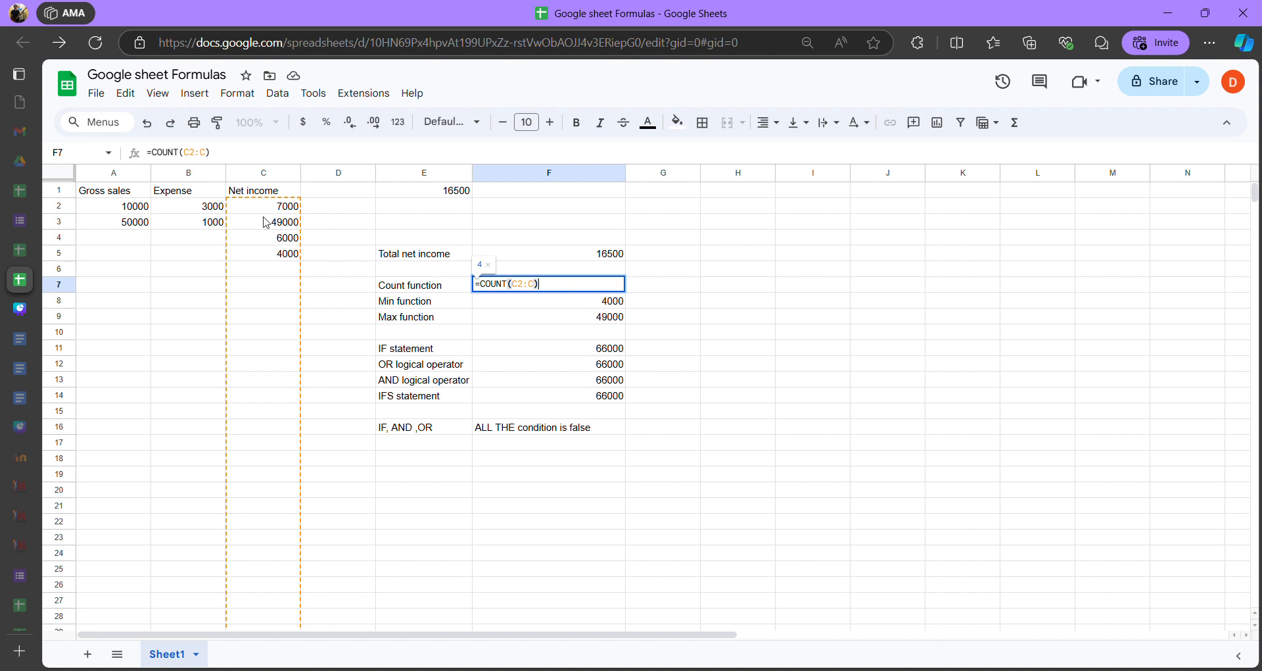
left_click(667, 282)
left_click(561, 285)
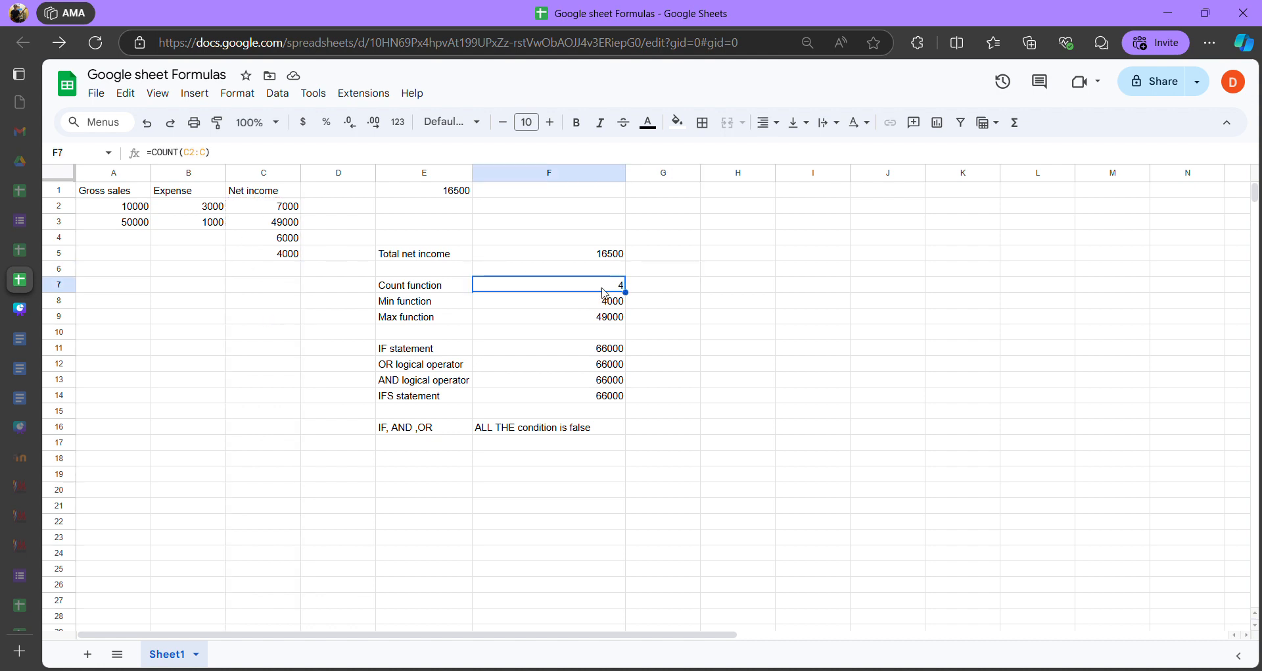
Recheck how the formula in F5 divides the net income sum by the count cell F7
left_click(600, 257)
double_click(600, 260)
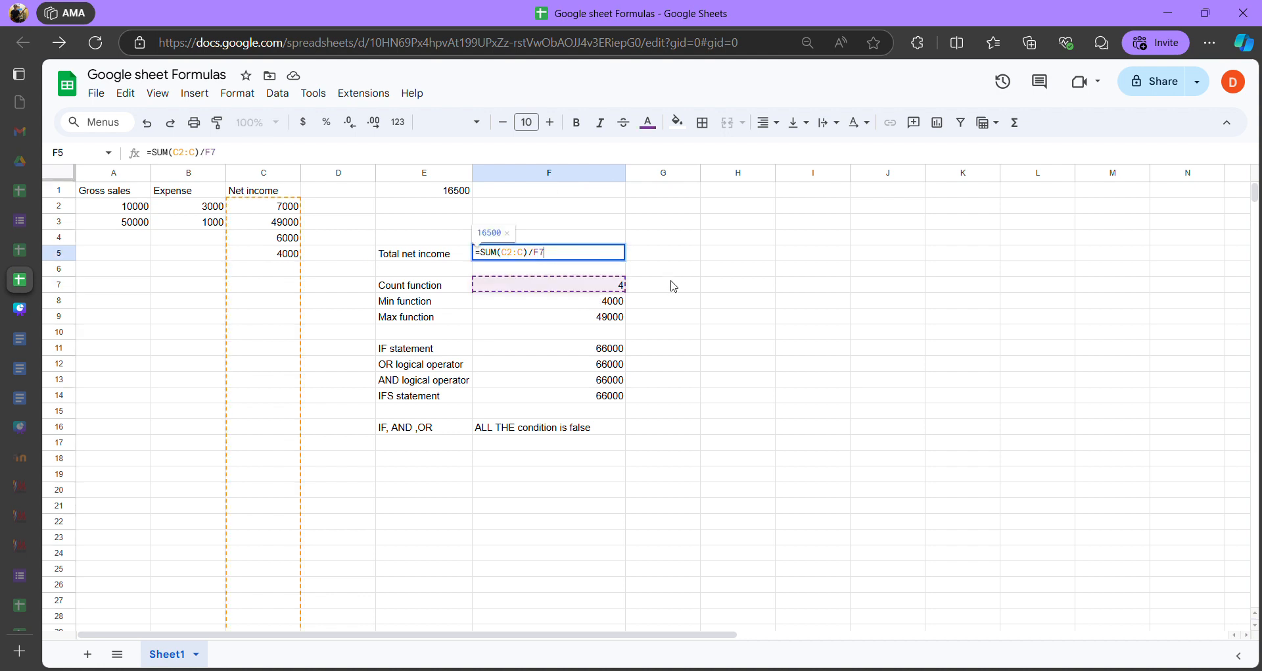
left_click(605, 291)
left_click(605, 252)
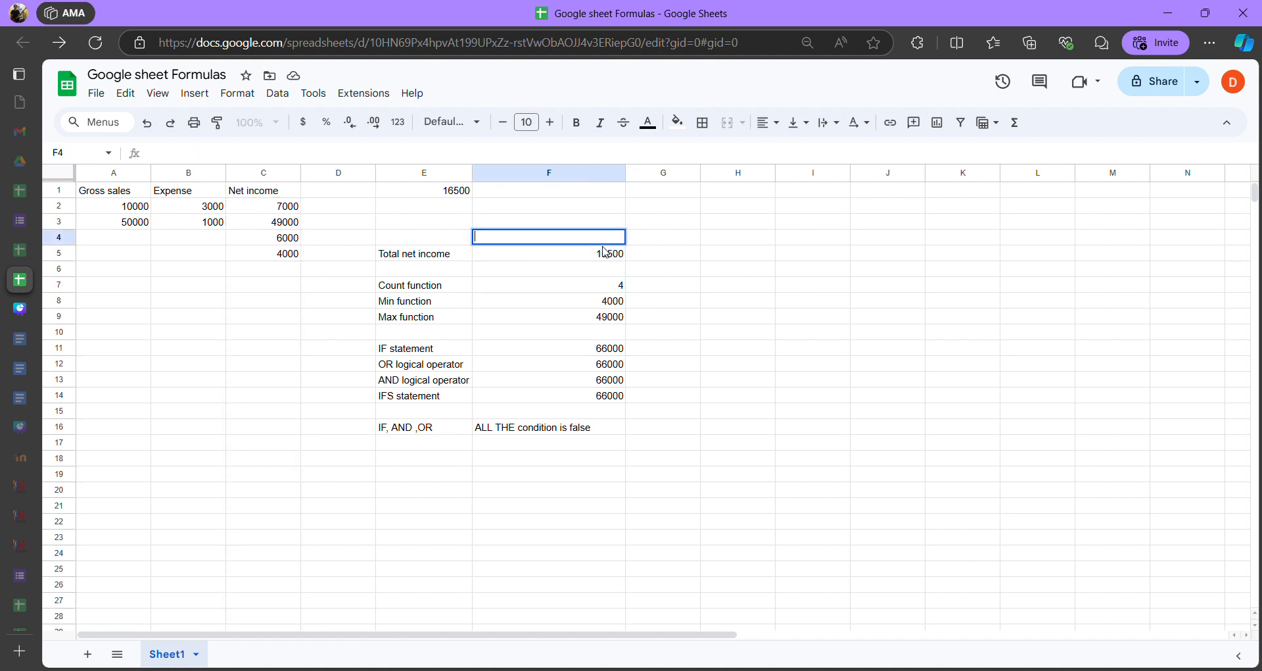
double_click(556, 258)
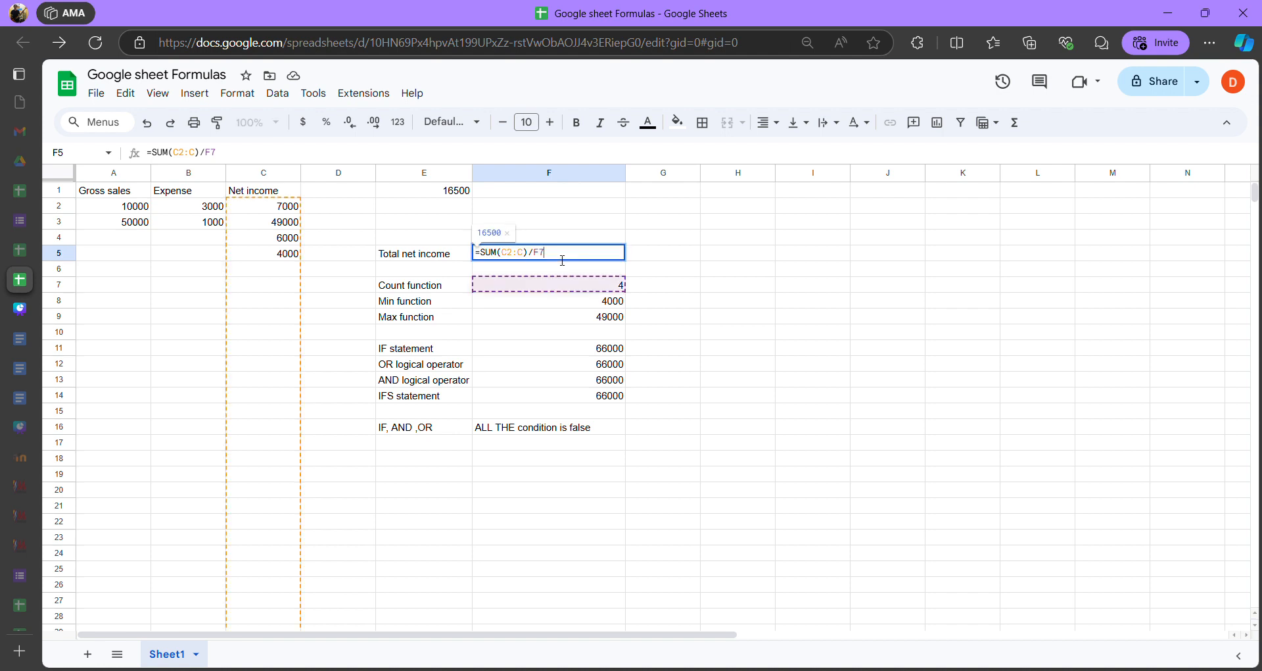
left_click(676, 263)
left_click(591, 293)
left_click(613, 263)
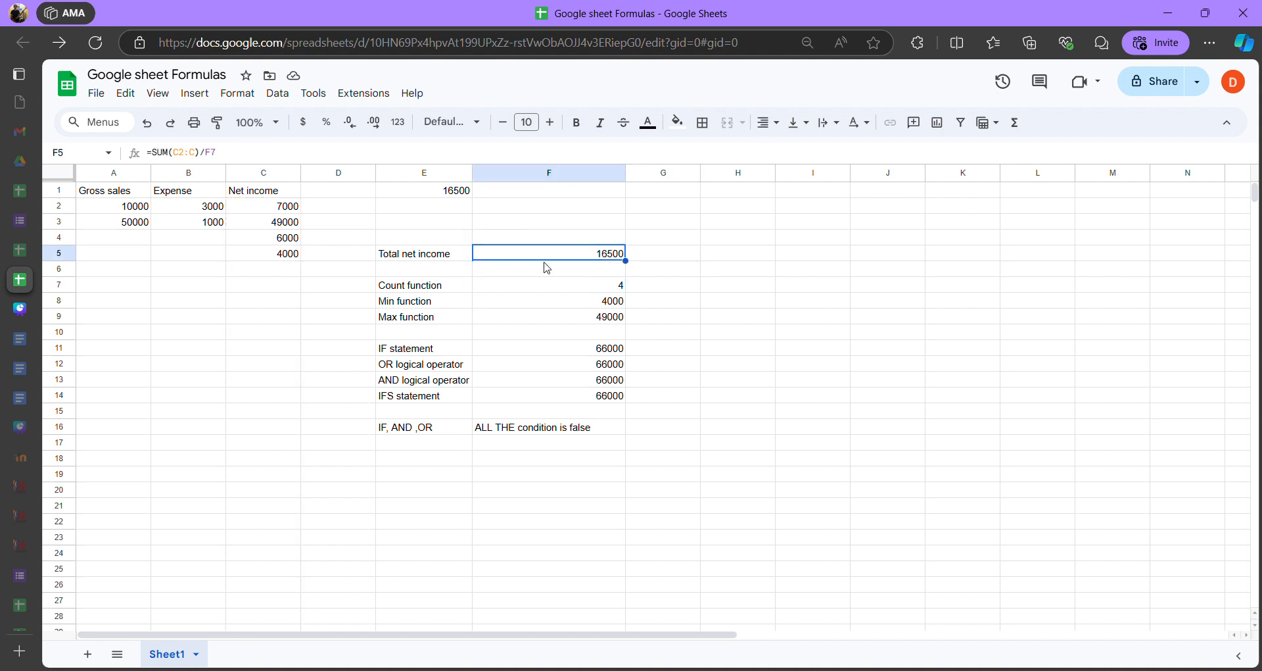
double_click(559, 257)
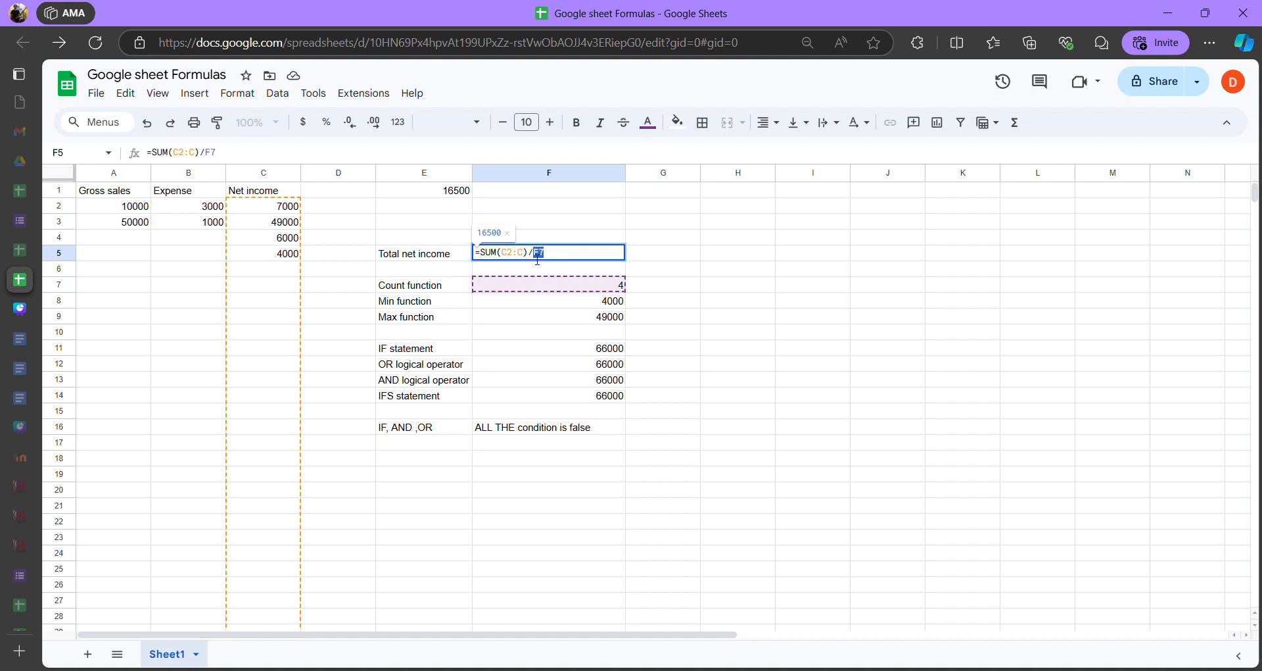
left_click(702, 270)
double_click(588, 254)
left_click(648, 273)
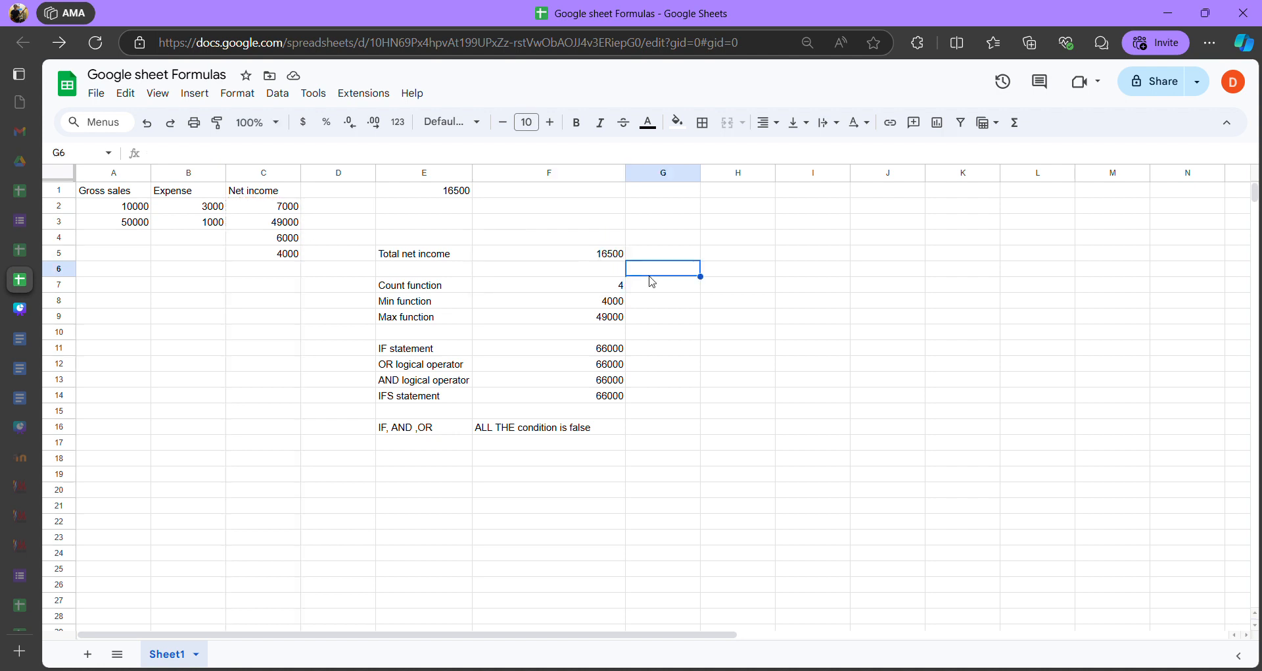
Locate the MIN function in F8, read the Max/Min explanation on the Canva slide, and return to the Google Sheet
left_click(537, 288)
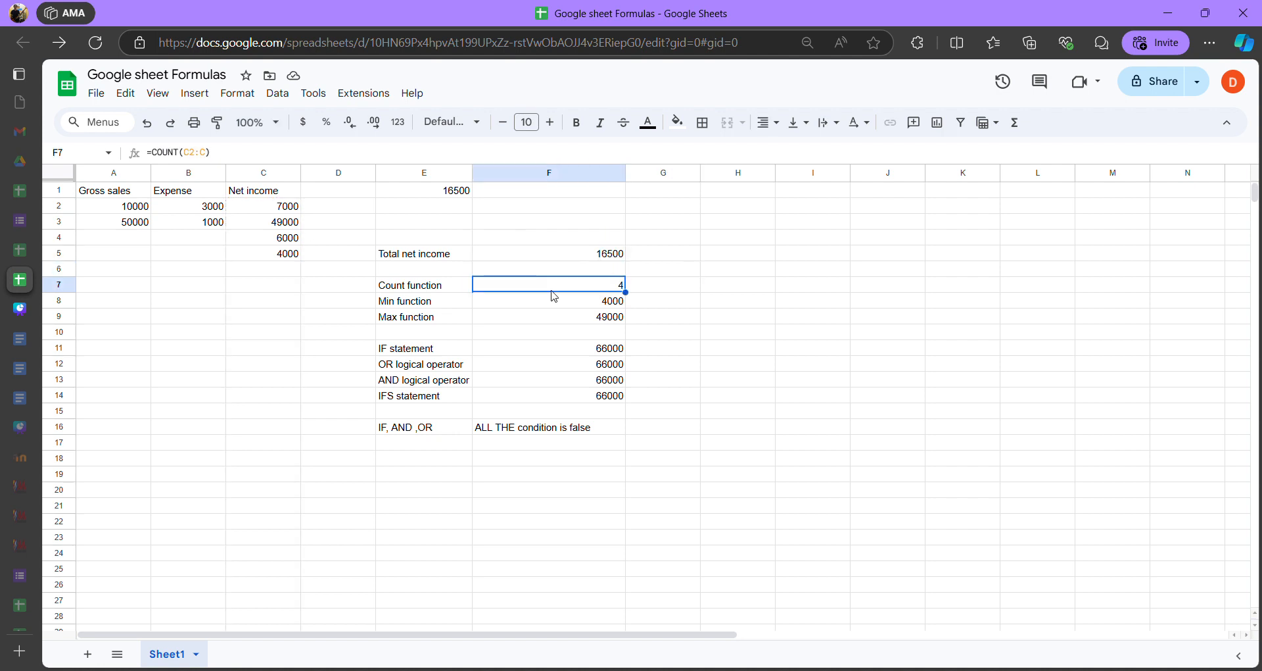
left_click(584, 303)
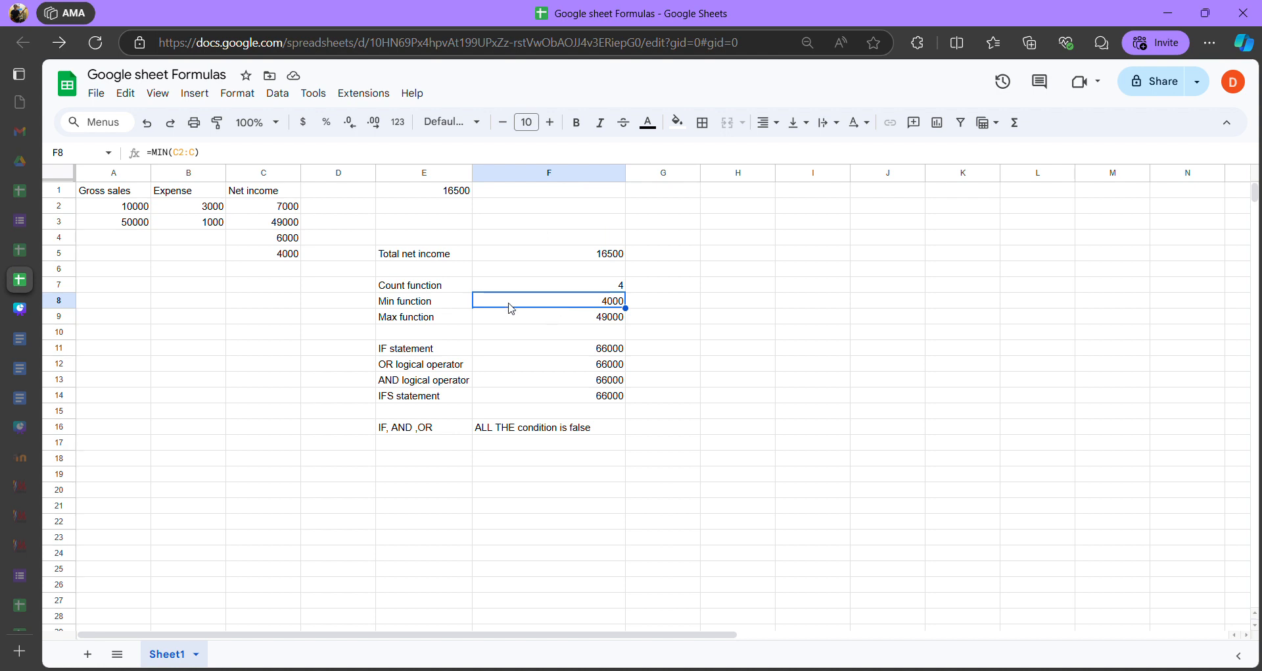
left_click(20, 309)
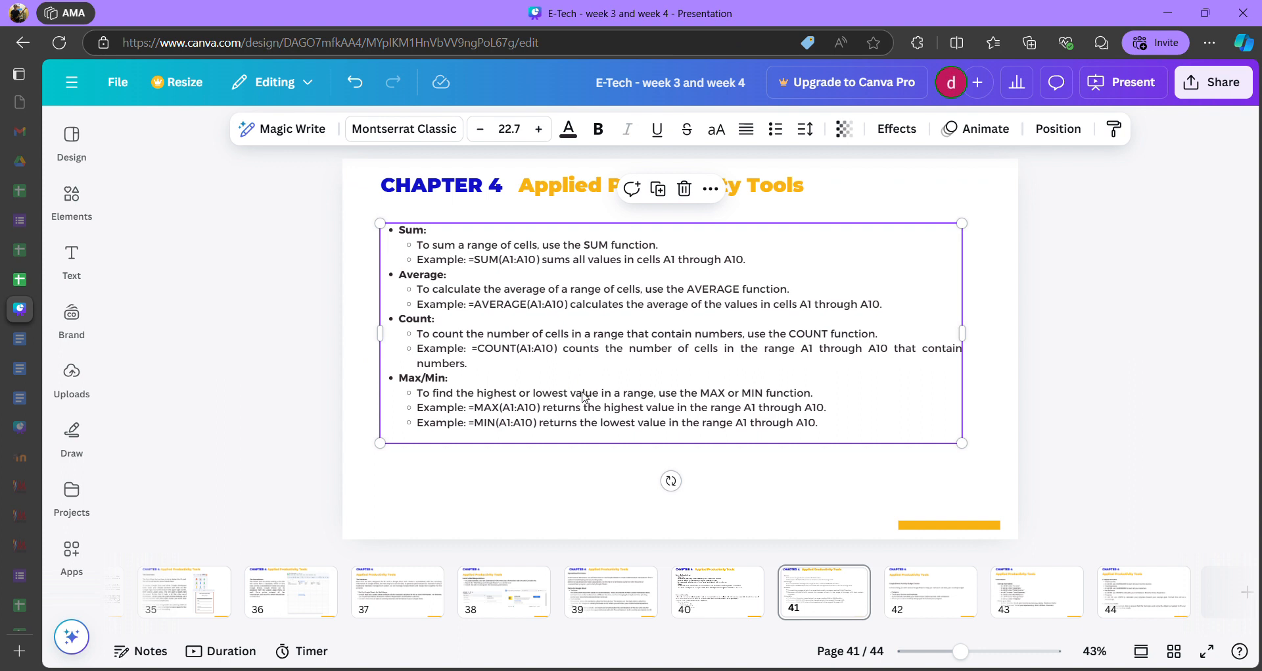
left_click(20, 282)
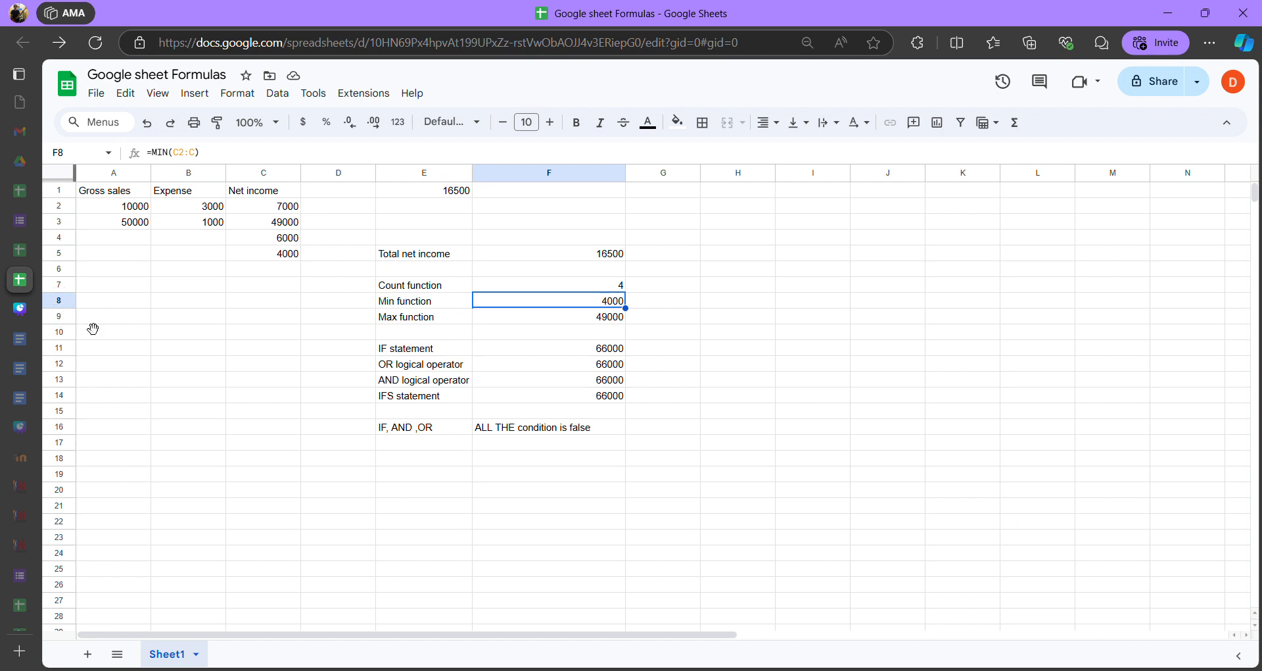
Open the MIN formula in cell F8 and examine its function name
double_click(577, 305)
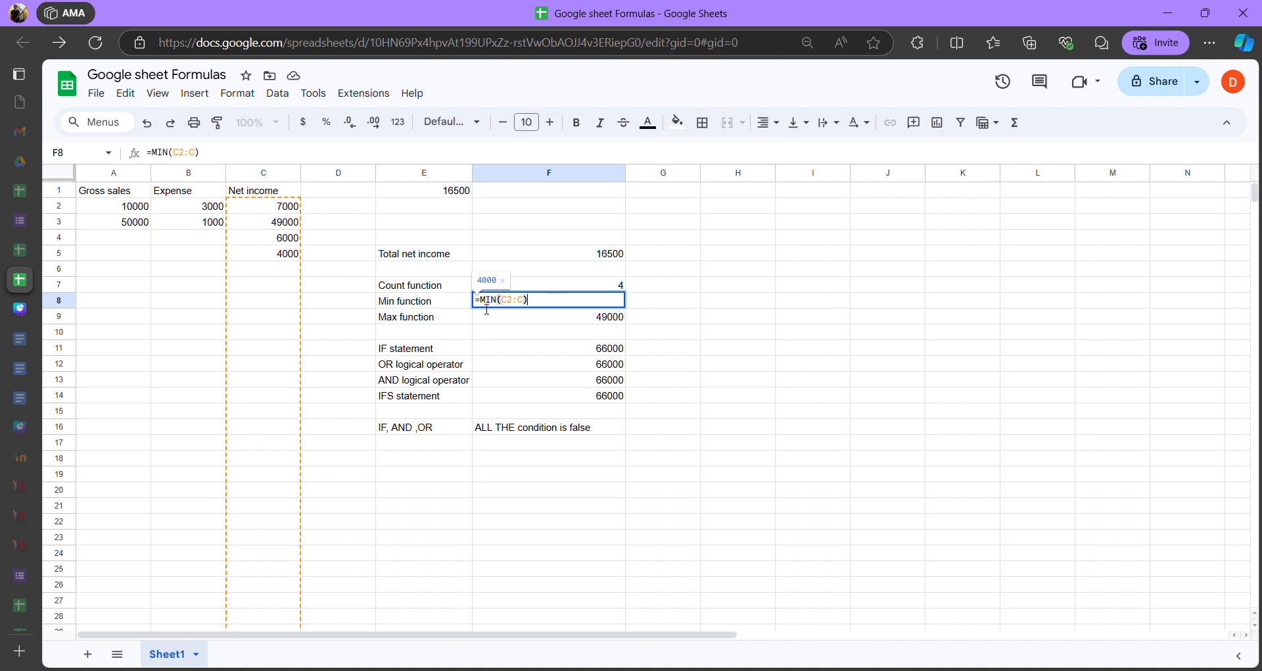
left_click_drag(489, 303, 479, 303)
left_click(545, 307)
Try limiting the MIN range in F8 to C2:C5, and restore the open-ended range C2:C
left_click(510, 305)
left_click(527, 304)
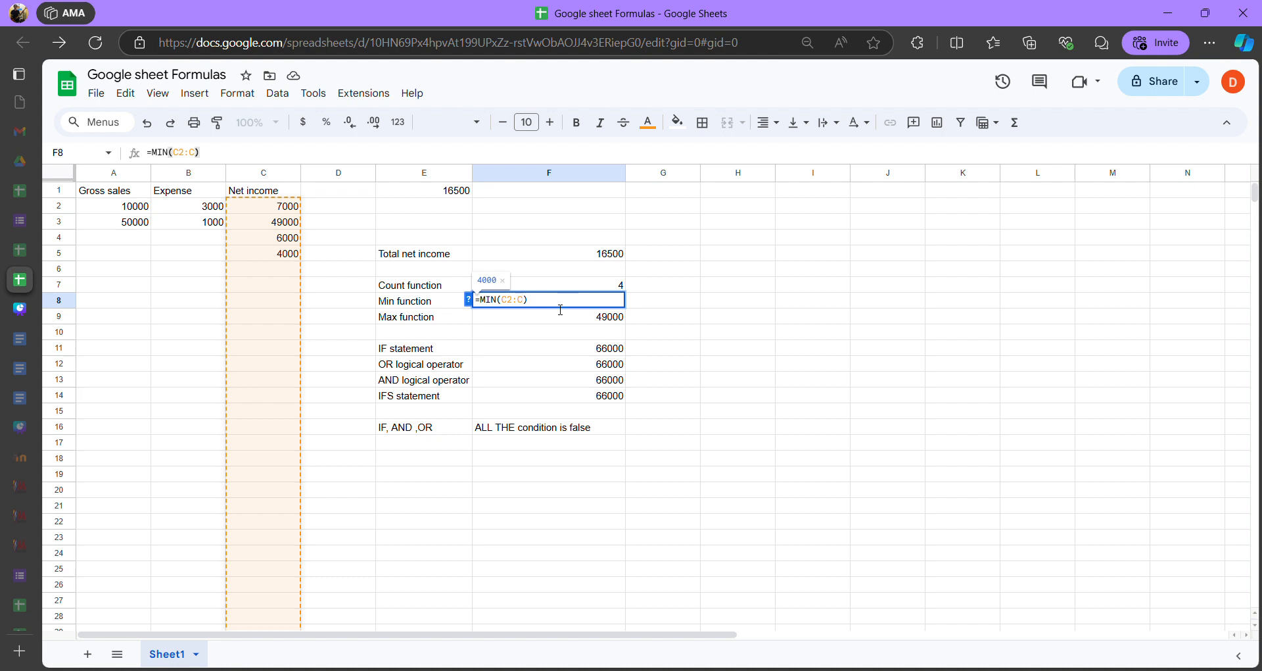
type("5")
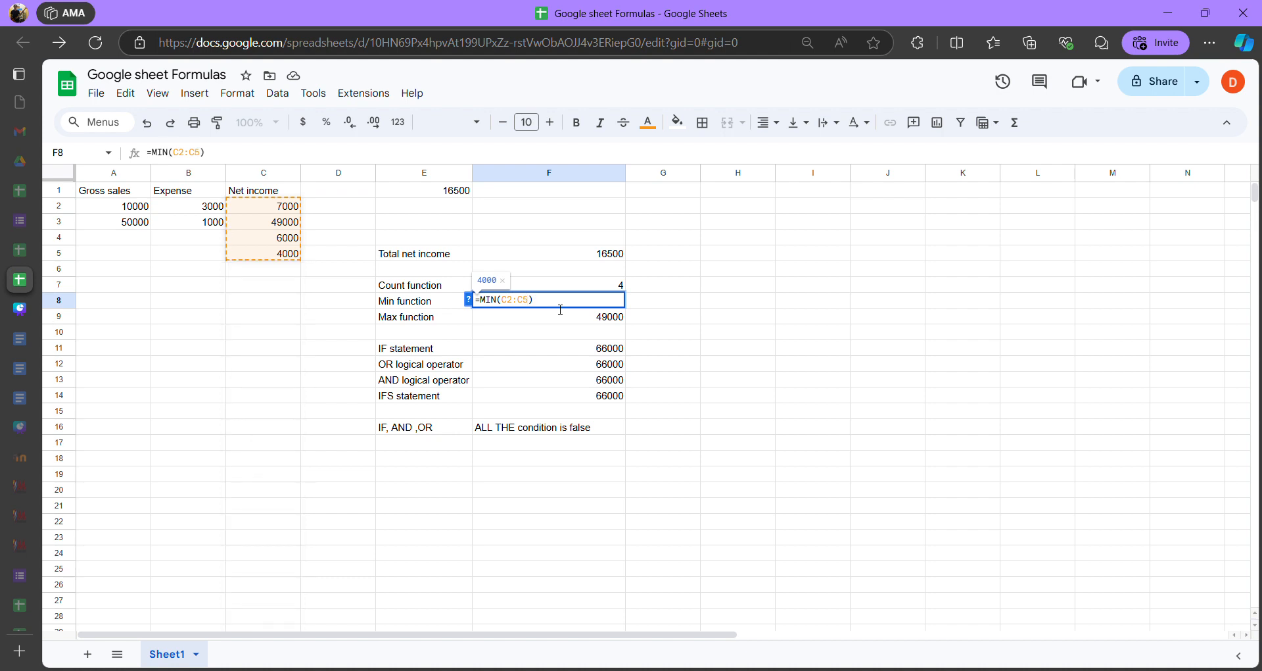
key("BackSpace")
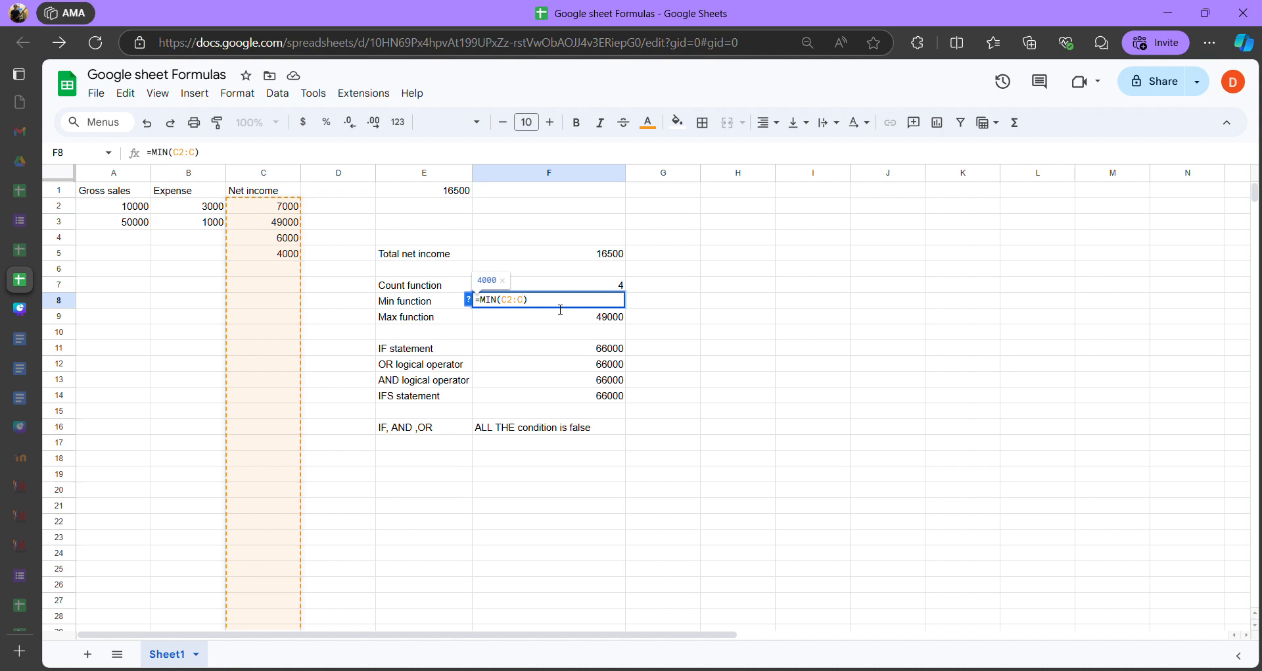
key("Return")
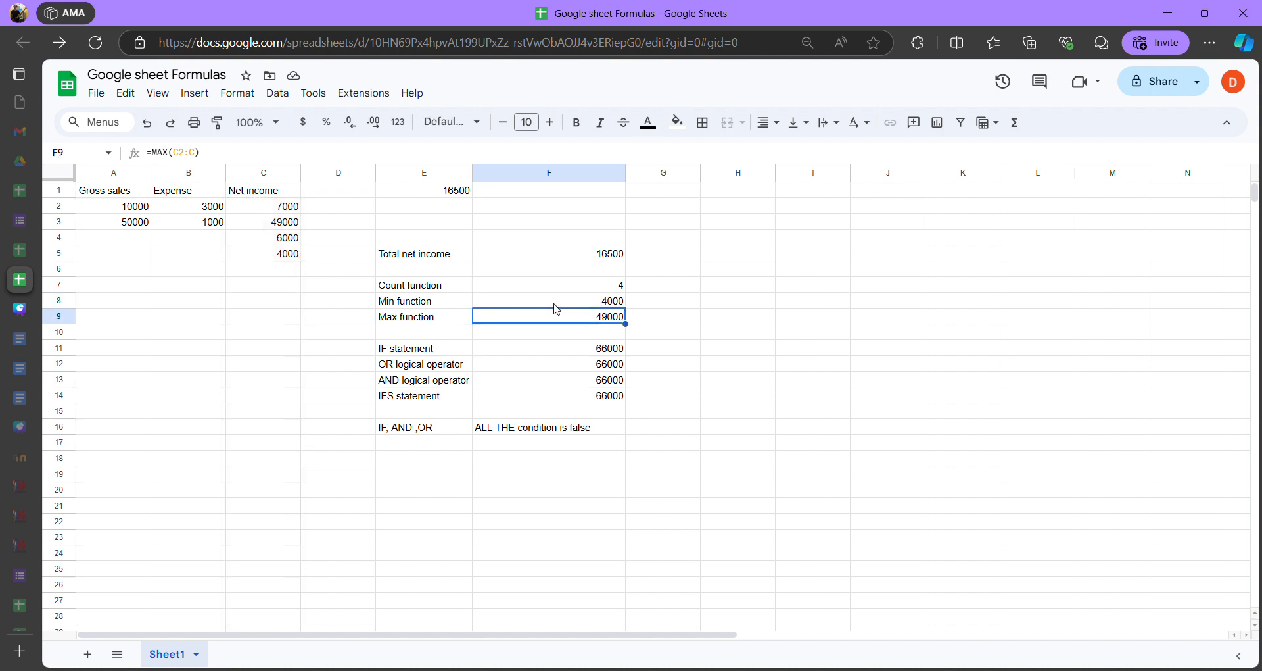
Compare the MIN function's result and formula in F8 with each net income value in C2 through C5
left_click(555, 304)
left_click(708, 301)
left_click(556, 302)
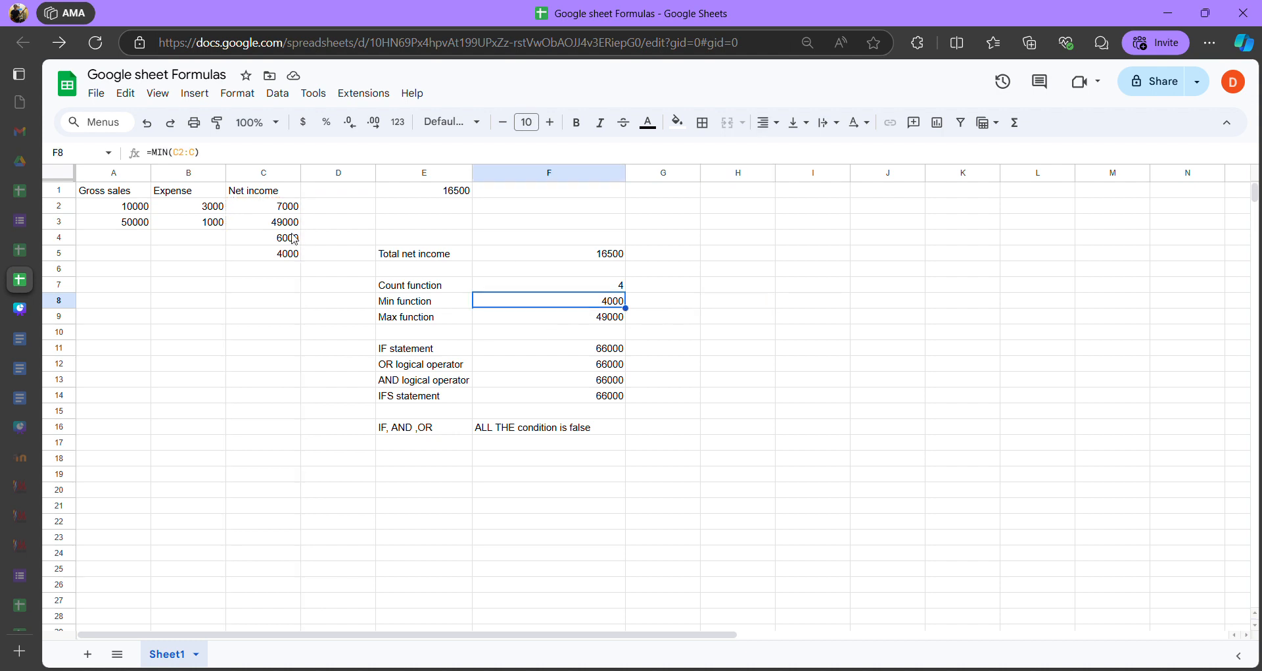
left_click(289, 254)
left_click(279, 211)
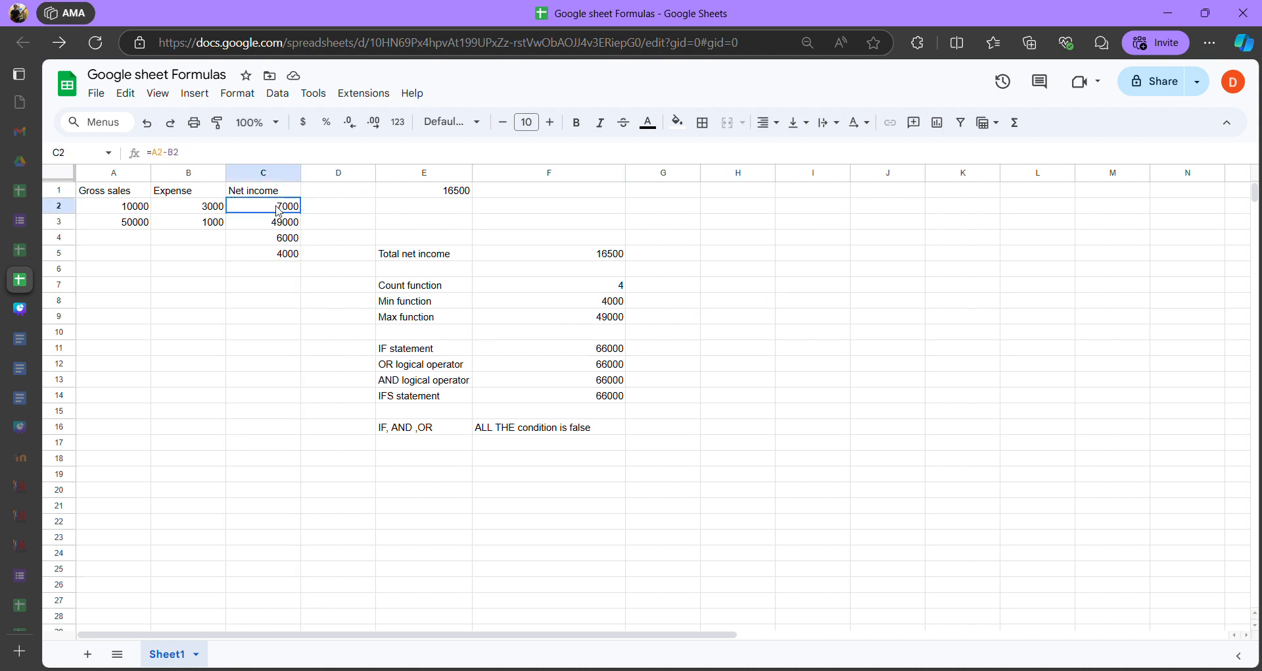
left_click(282, 224)
left_click(281, 236)
left_click(283, 251)
left_click(283, 240)
left_click(282, 223)
left_click(276, 209)
left_click(279, 222)
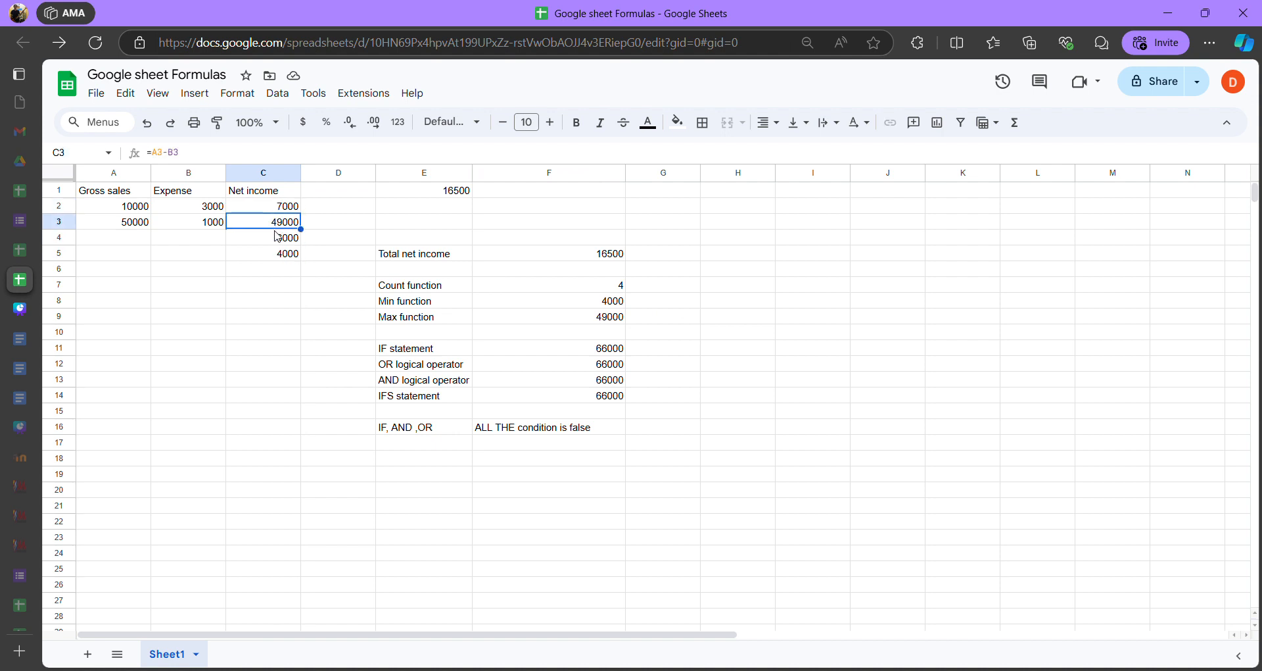
left_click(280, 238)
left_click(281, 253)
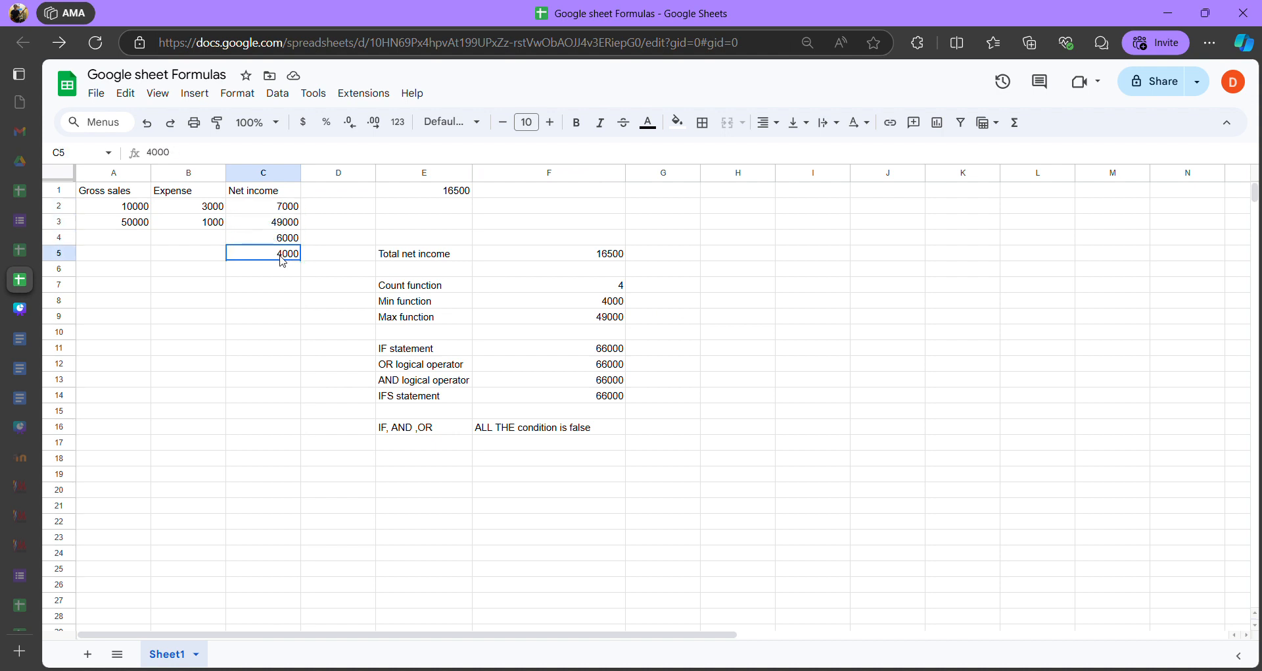
double_click(581, 301)
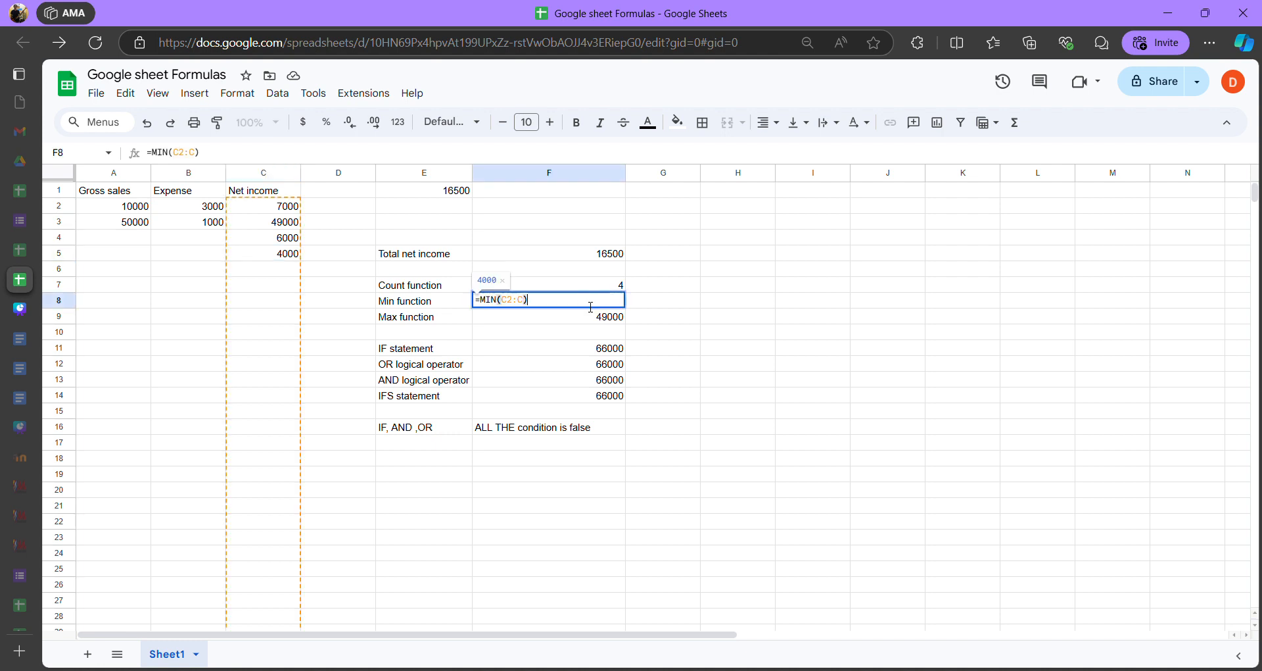
left_click(633, 306)
Examine the MAX formula in cell F9 and its range, leaving the formula as it is
left_click(599, 314)
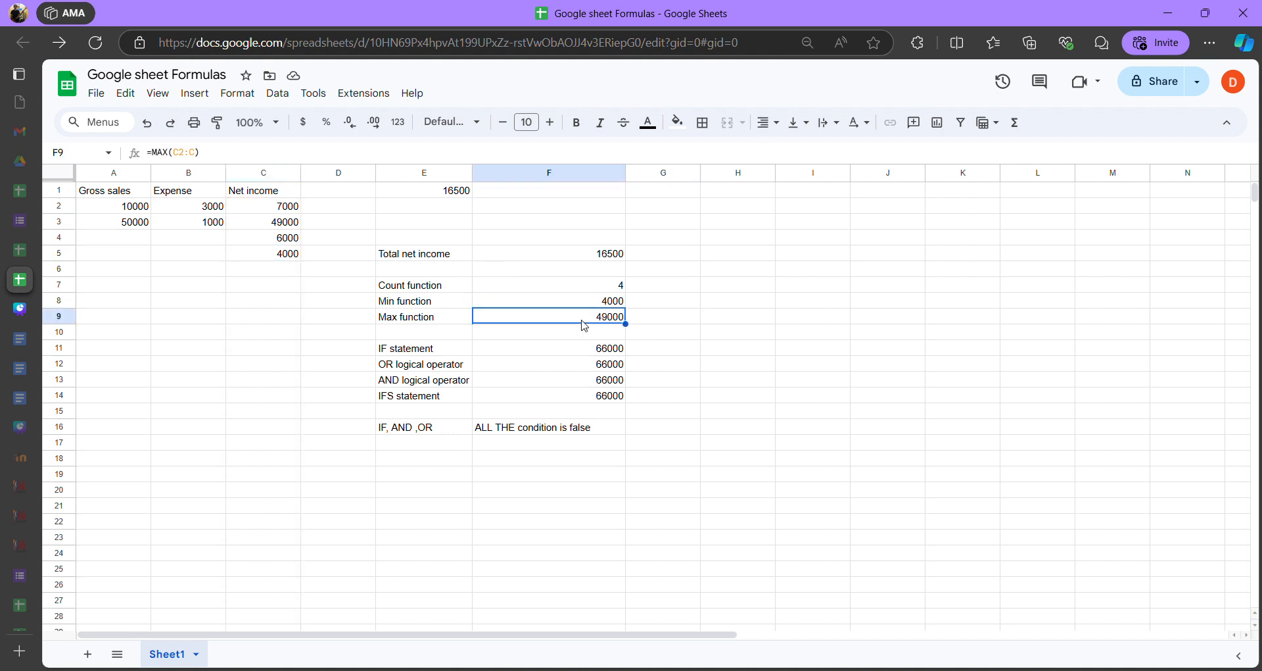
double_click(564, 323)
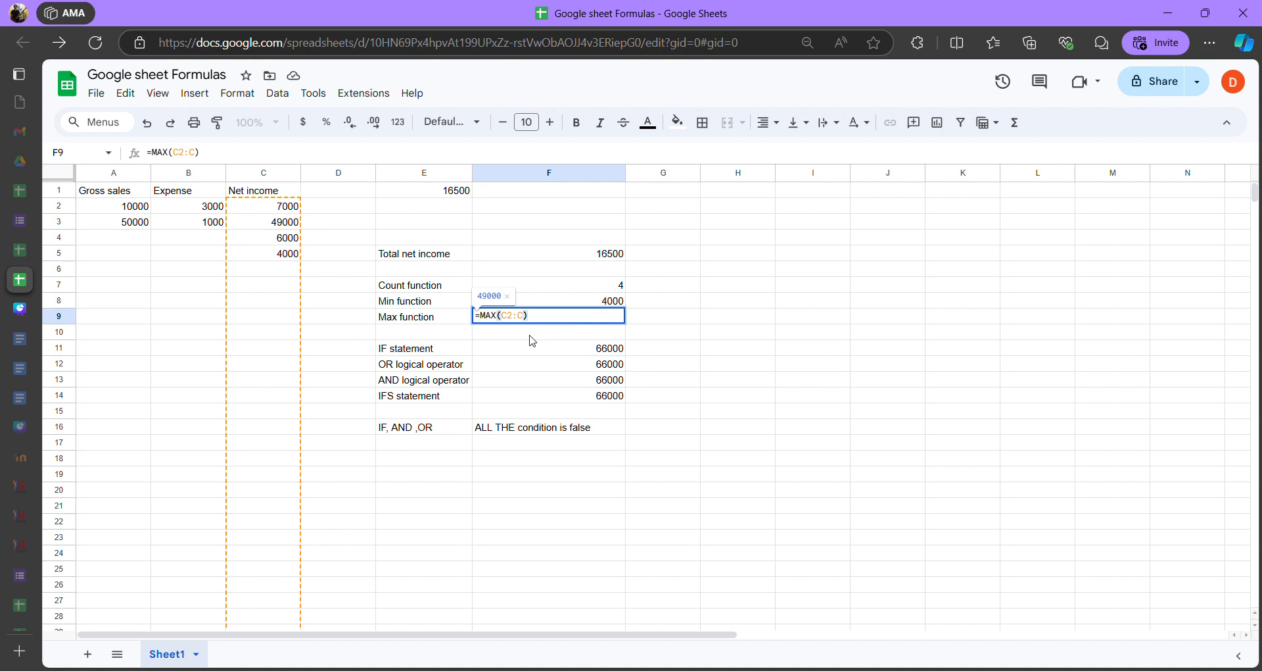
key("Return")
left_click(570, 318)
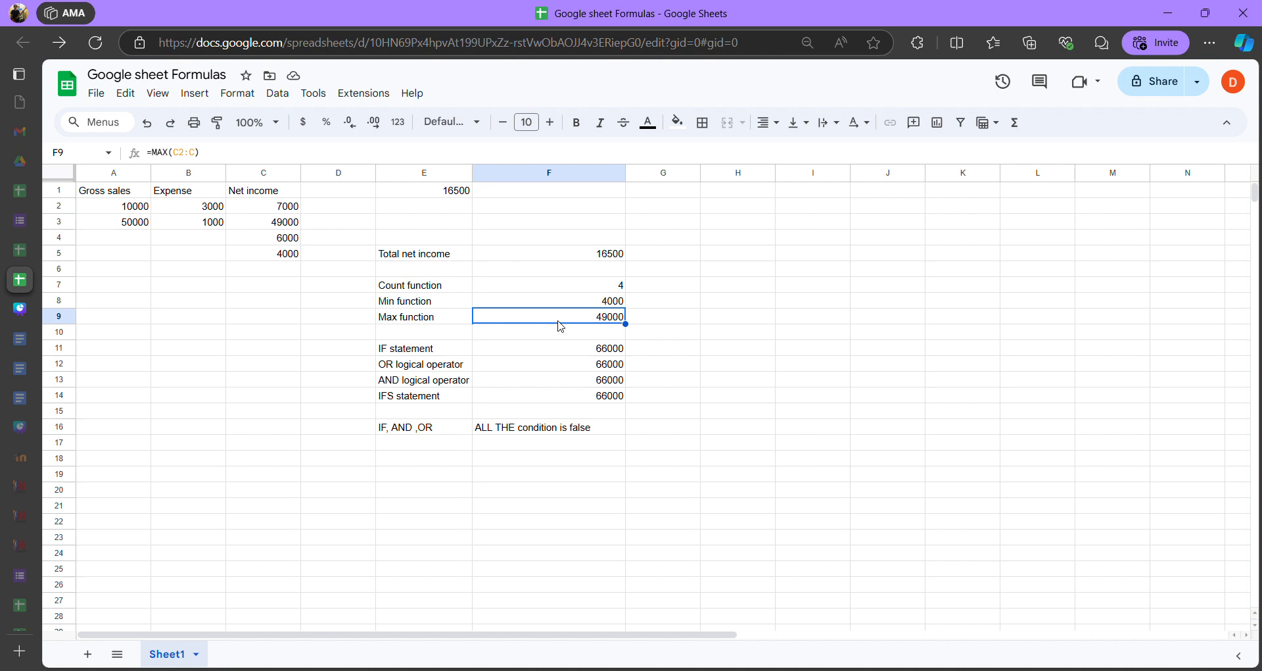
key("Return")
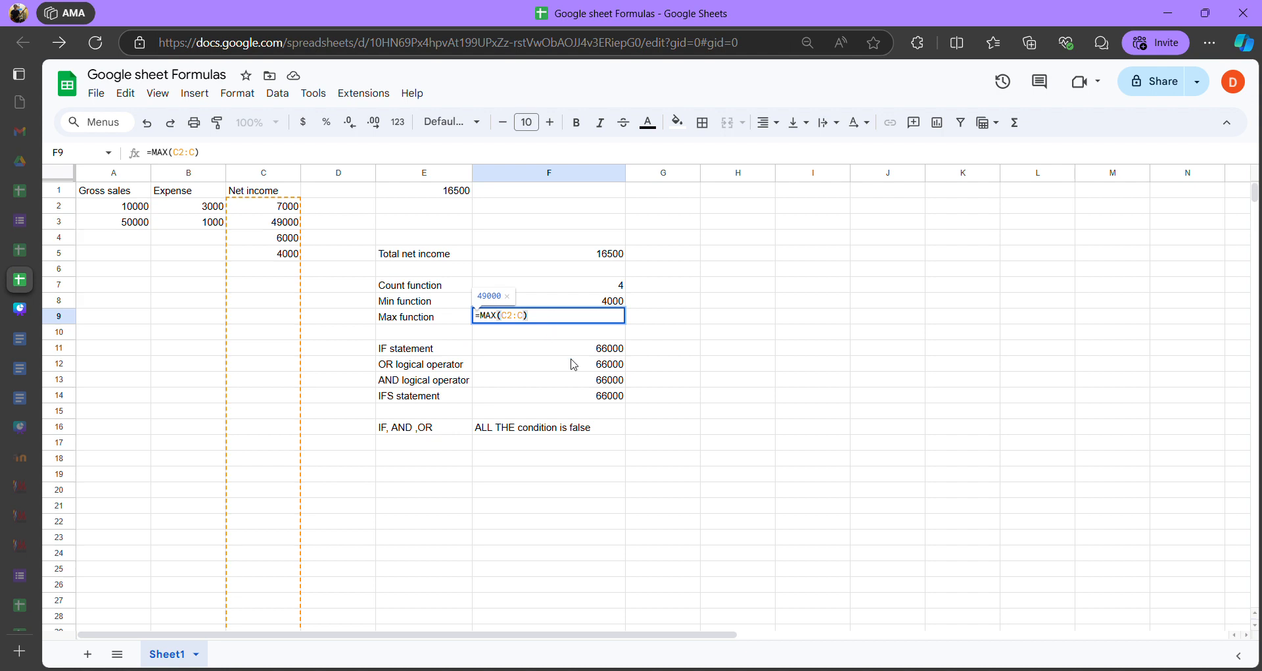
key("Return")
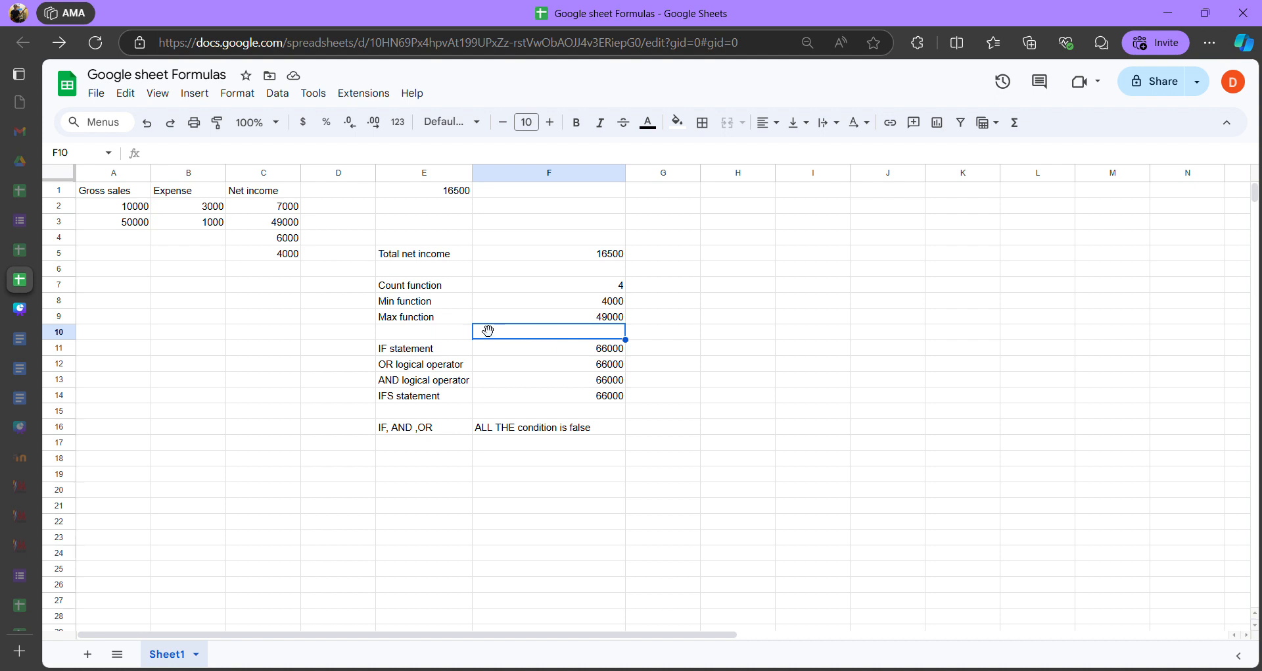
Compare the logical function labels and formulas, from the IF statement in F11 to the combined IF, AND, OR formula in F16
left_click(521, 353)
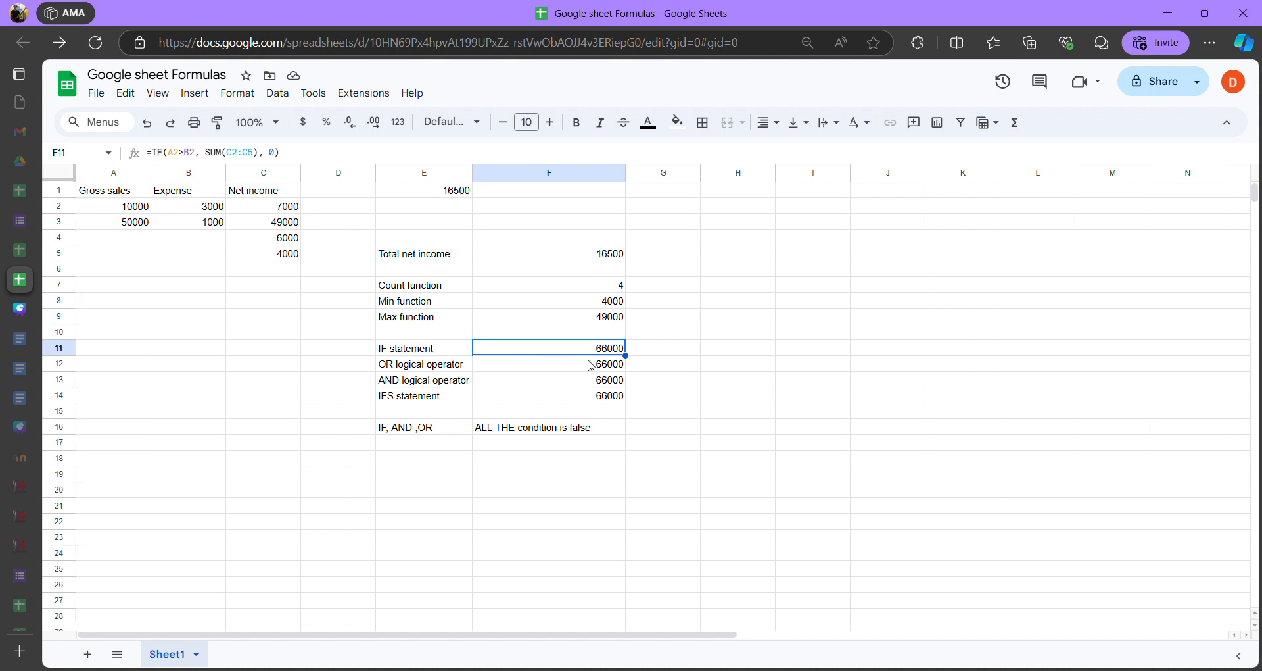
left_click(401, 397)
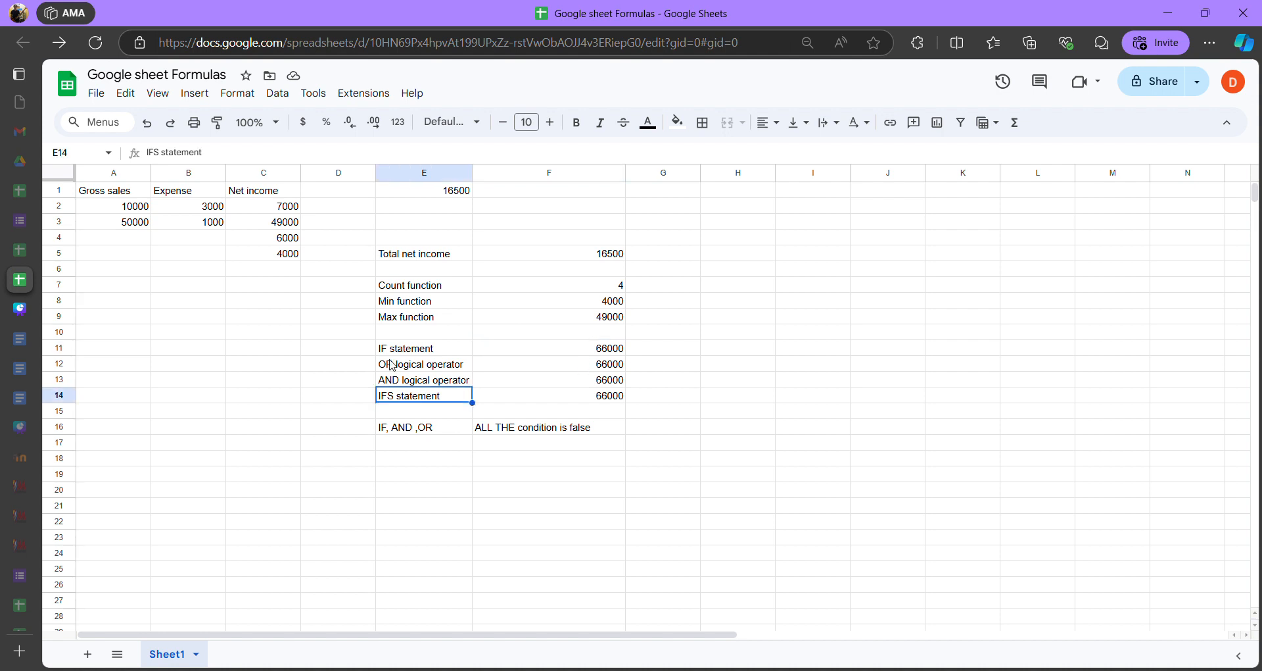
left_click(393, 426)
left_click(490, 429)
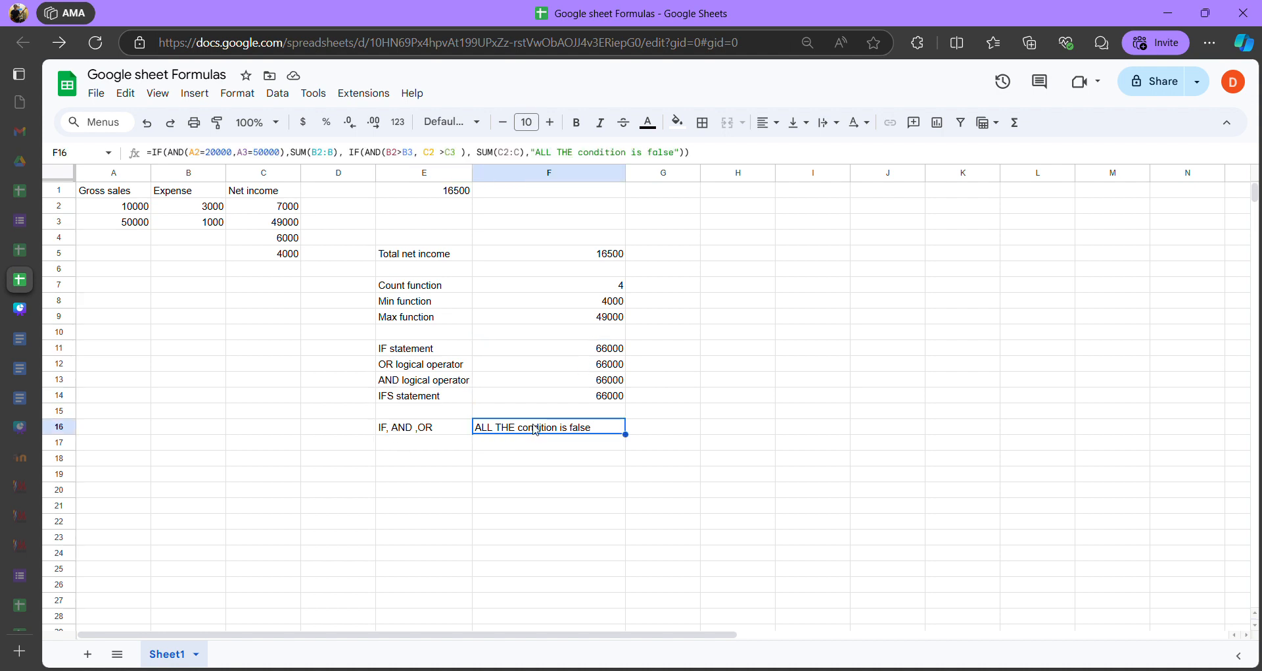
left_click(582, 348)
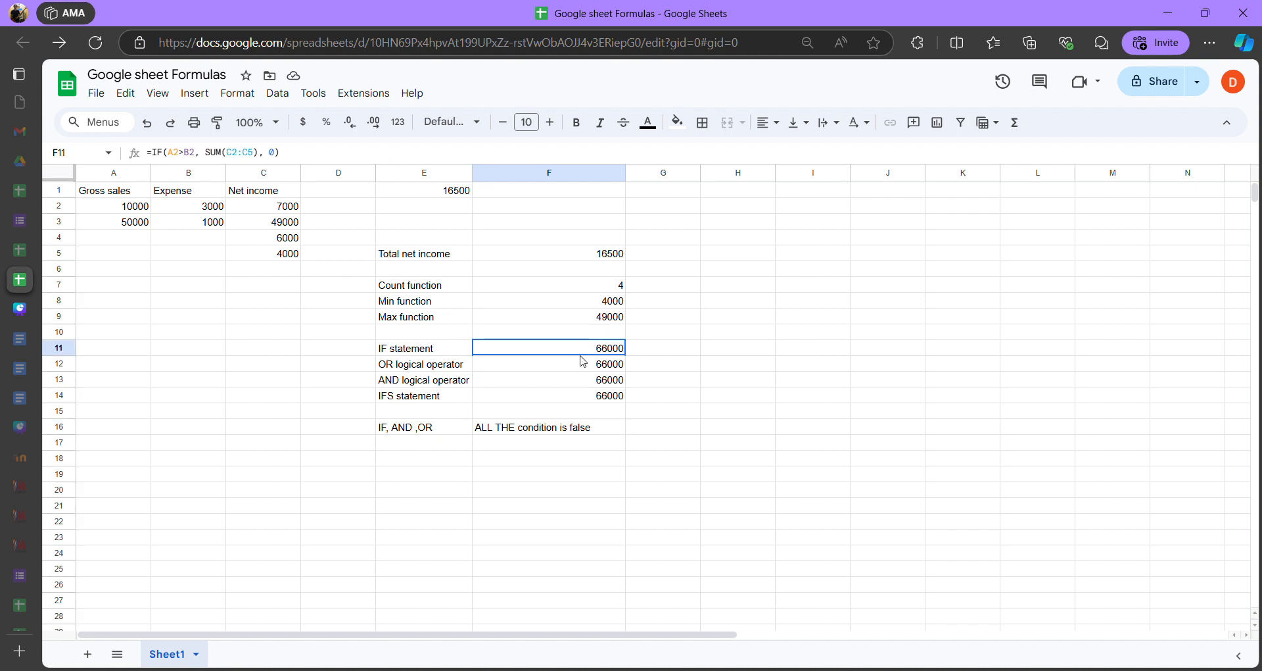
left_click(546, 428)
left_click(563, 358)
Open the IF formula in F11 and examine its condition A2>B2, its SUM(C2:C5) argument and its value if false
double_click(586, 351)
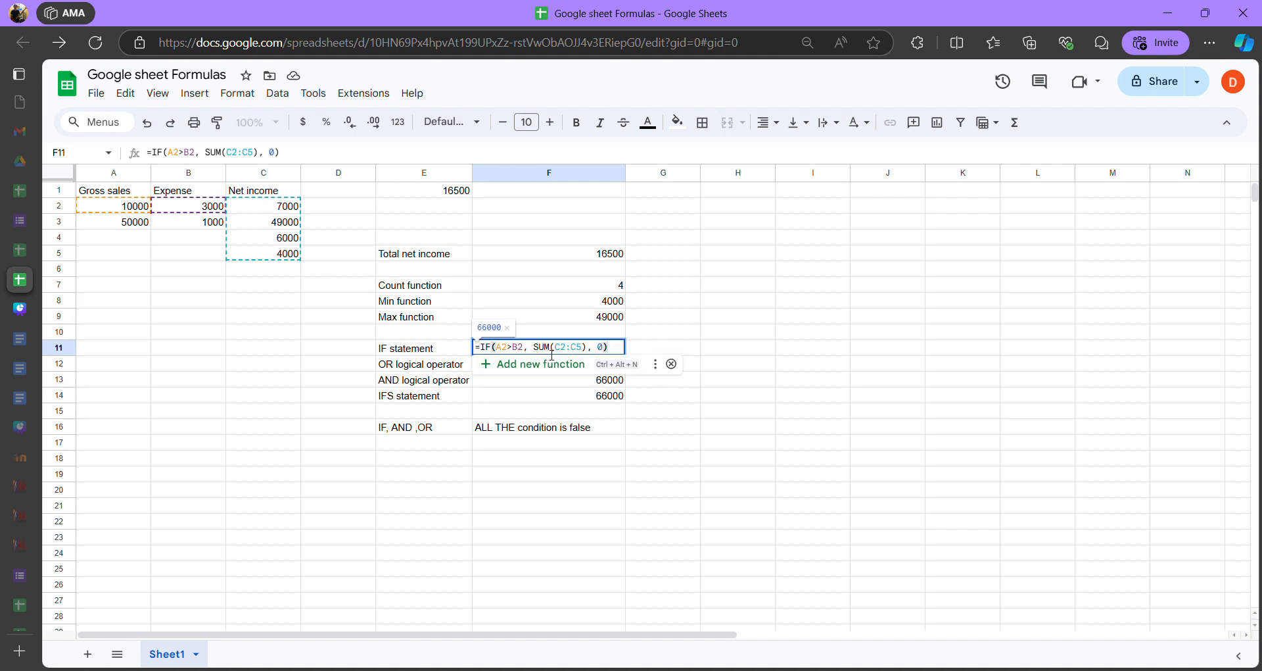
left_click(524, 348)
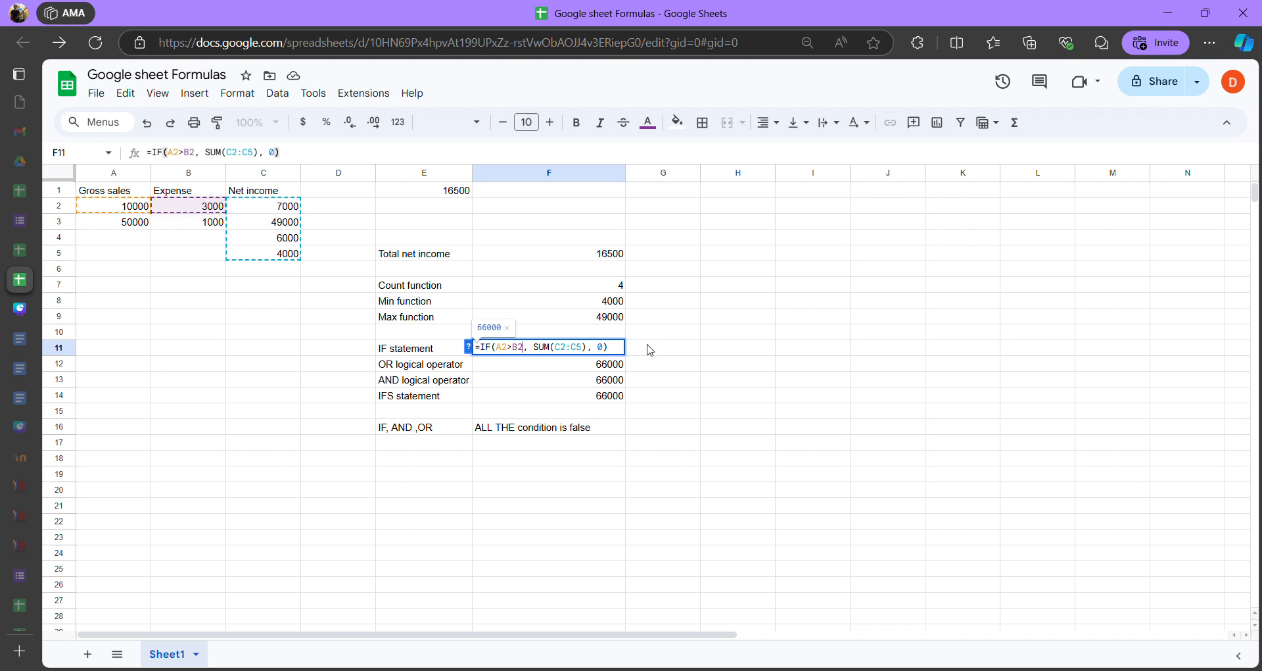
left_click_drag(533, 347, 593, 350)
left_click(590, 349)
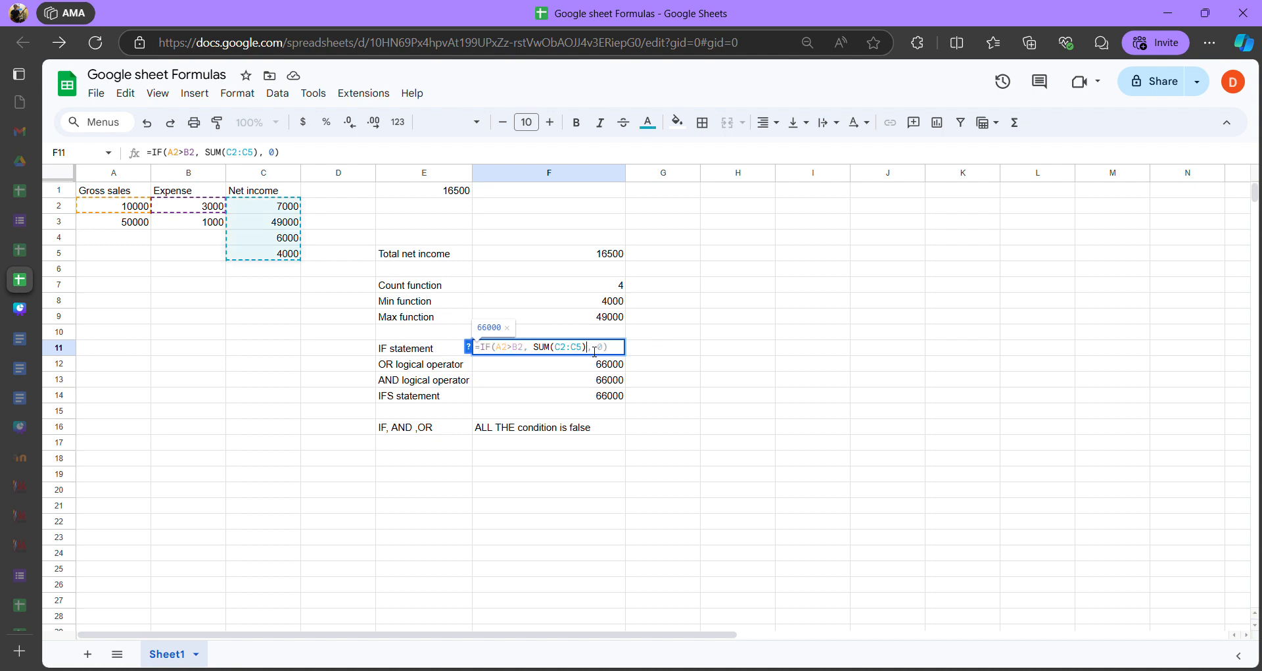
left_click(600, 348)
double_click(602, 348)
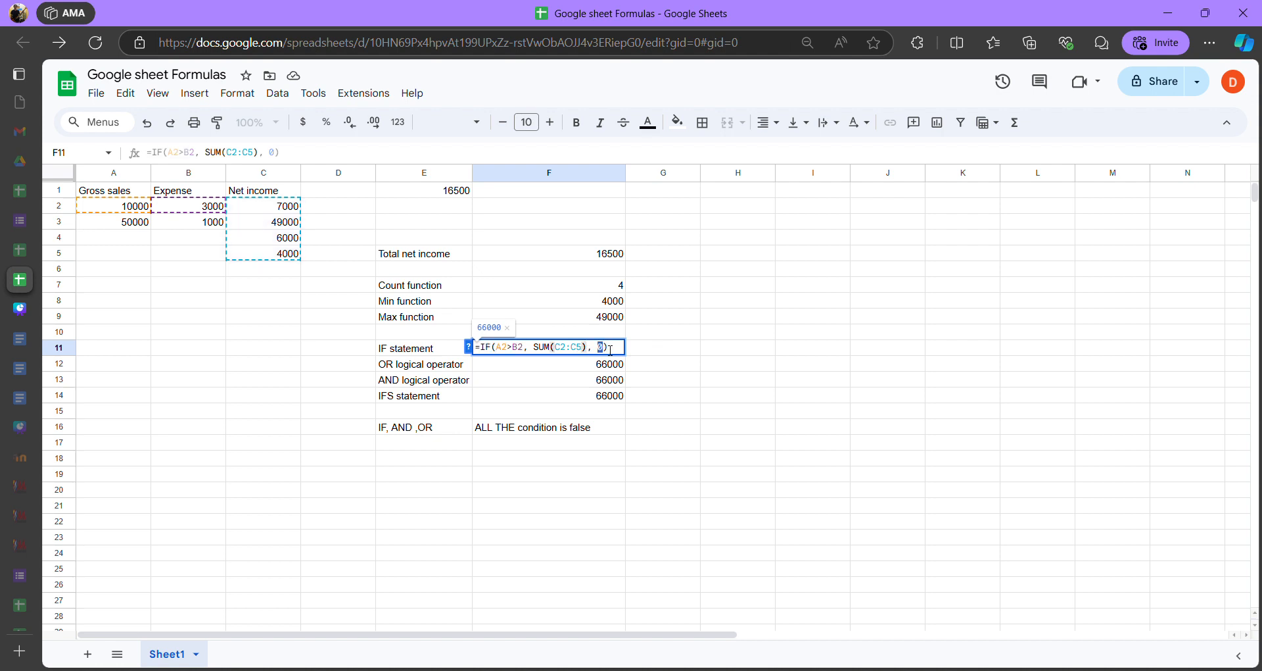
left_click(599, 349)
Replace the arguments of the IF formula in F11 with the condition A2>B2, leaving room for the result arguments
left_click_drag(620, 352, 490, 348)
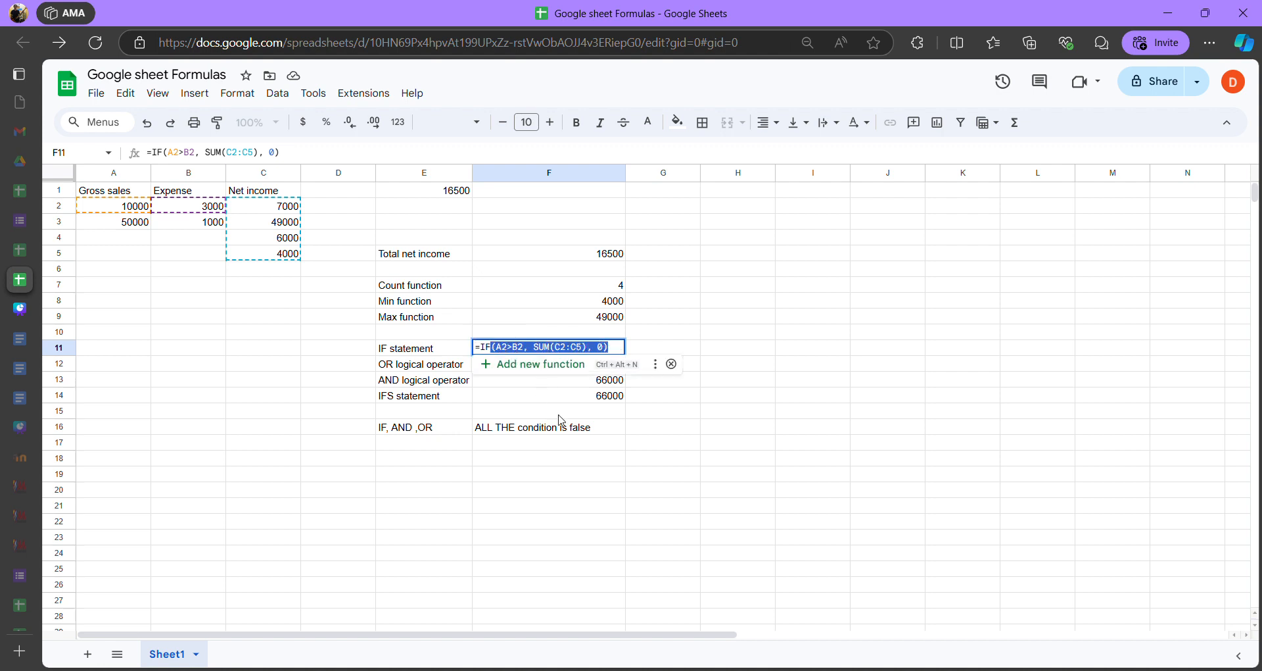
type("(A2")
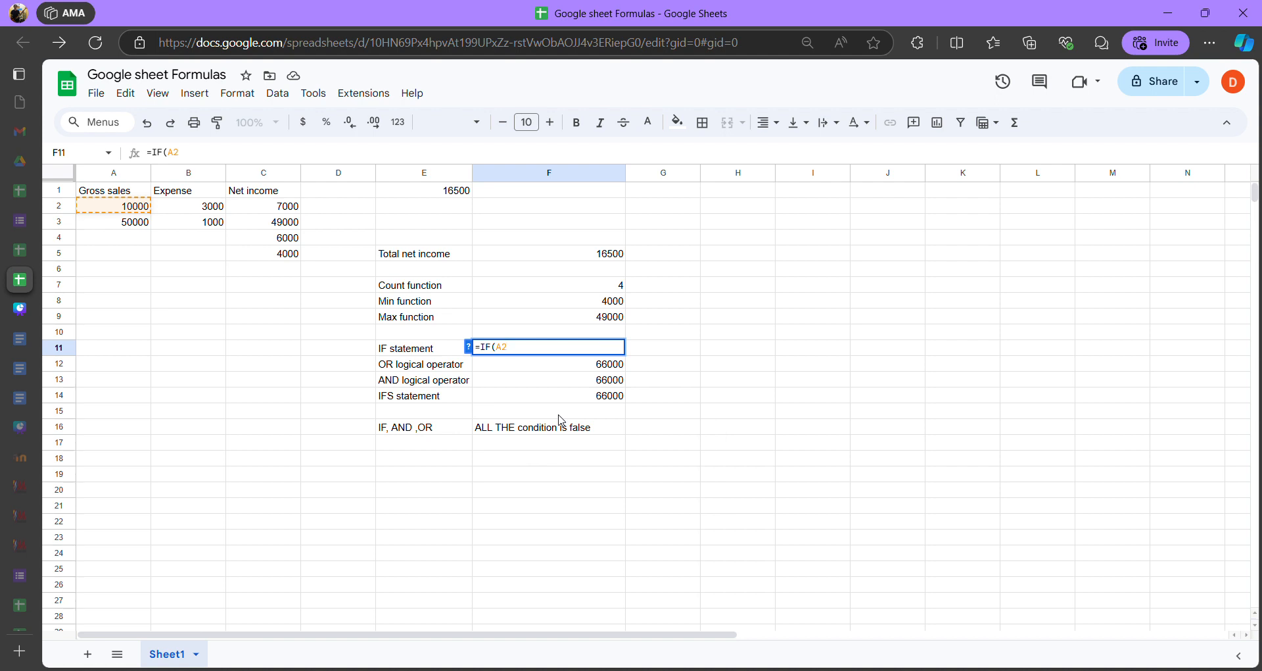
type(">B2,)")
key("Left")
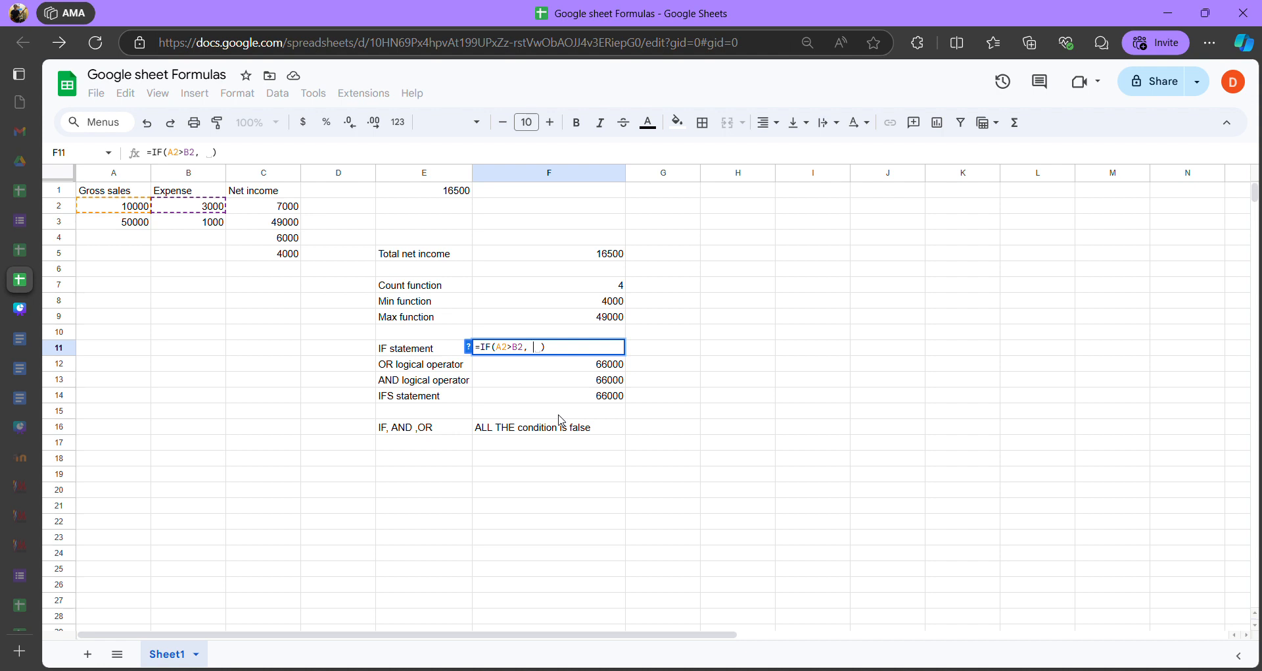
Complete the IF formula in F11 with SUM(C2:C) as the value if true and 0 as the value if false
type("SUM")
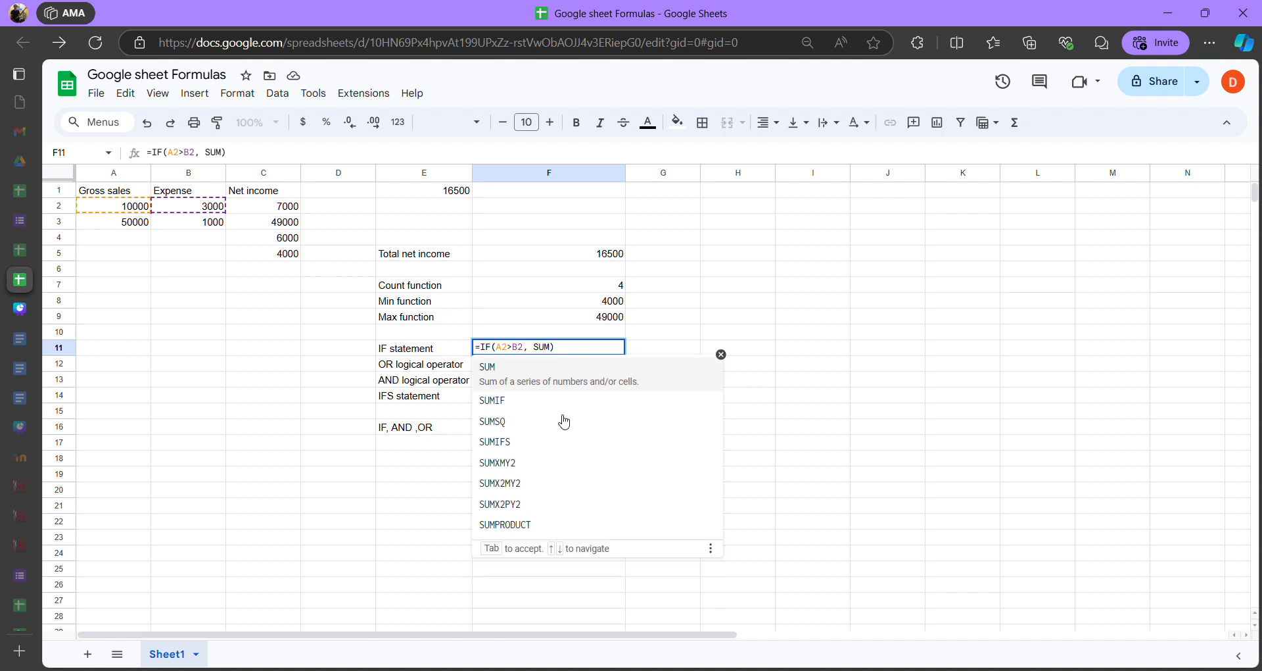
left_click(552, 376)
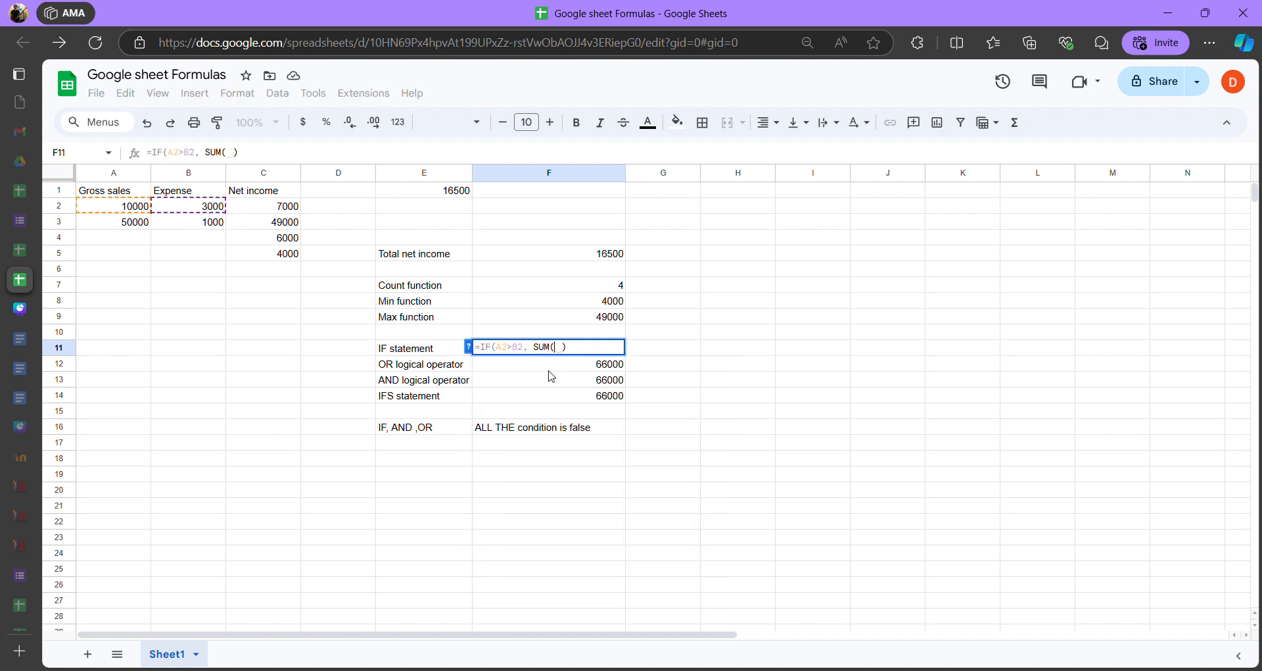
type(")")
key("Left")
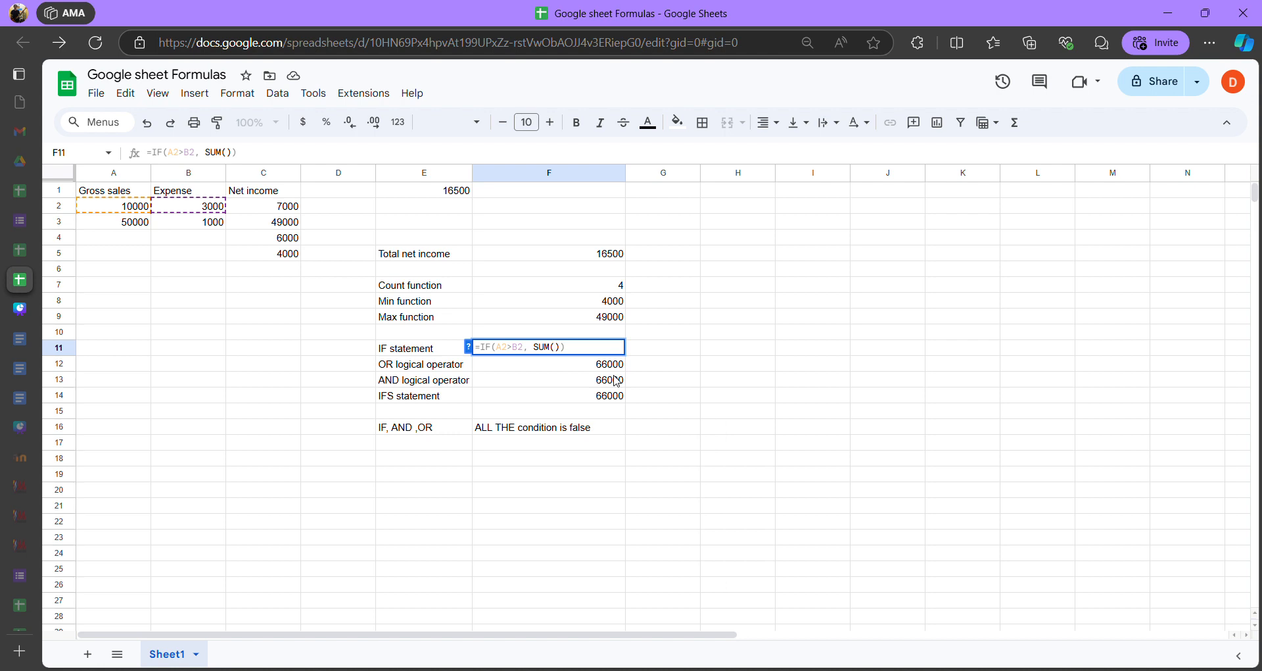
type("C")
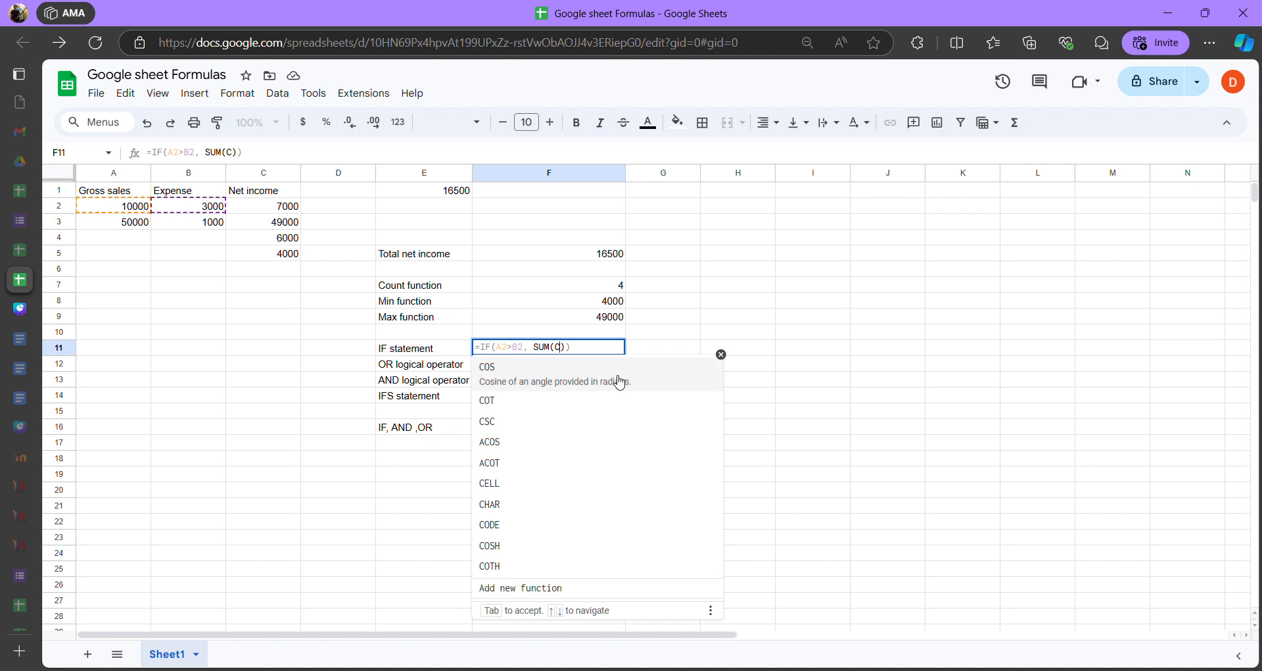
type("2:")
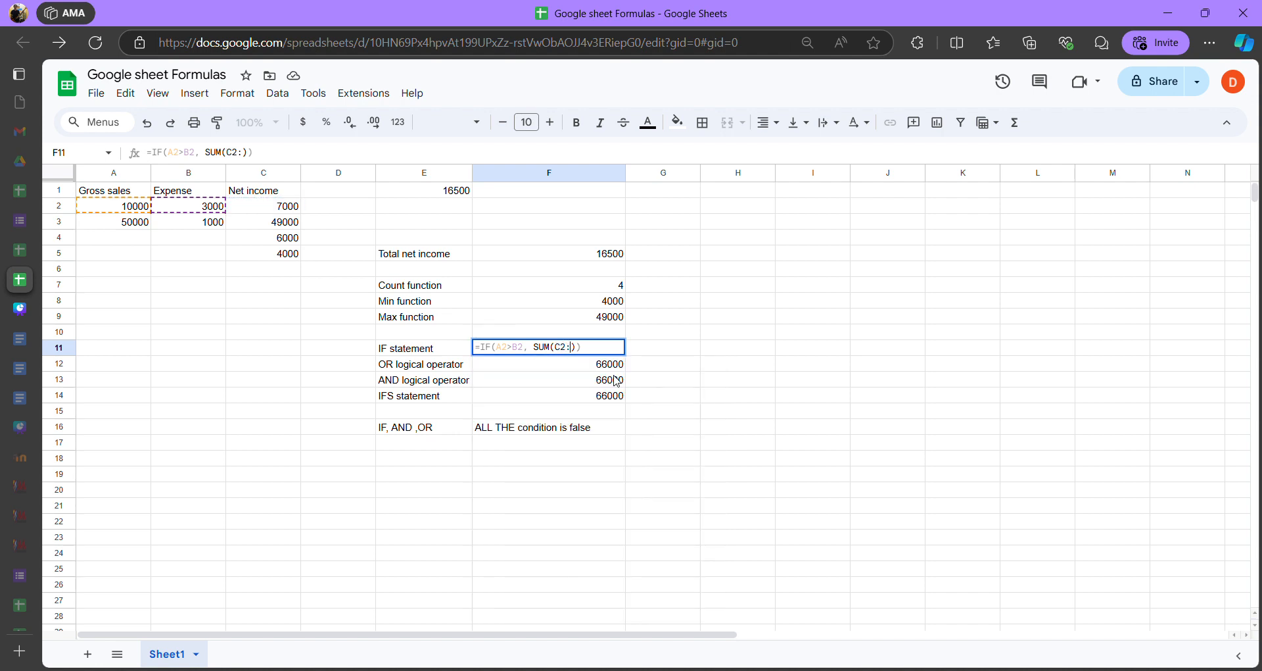
type("C")
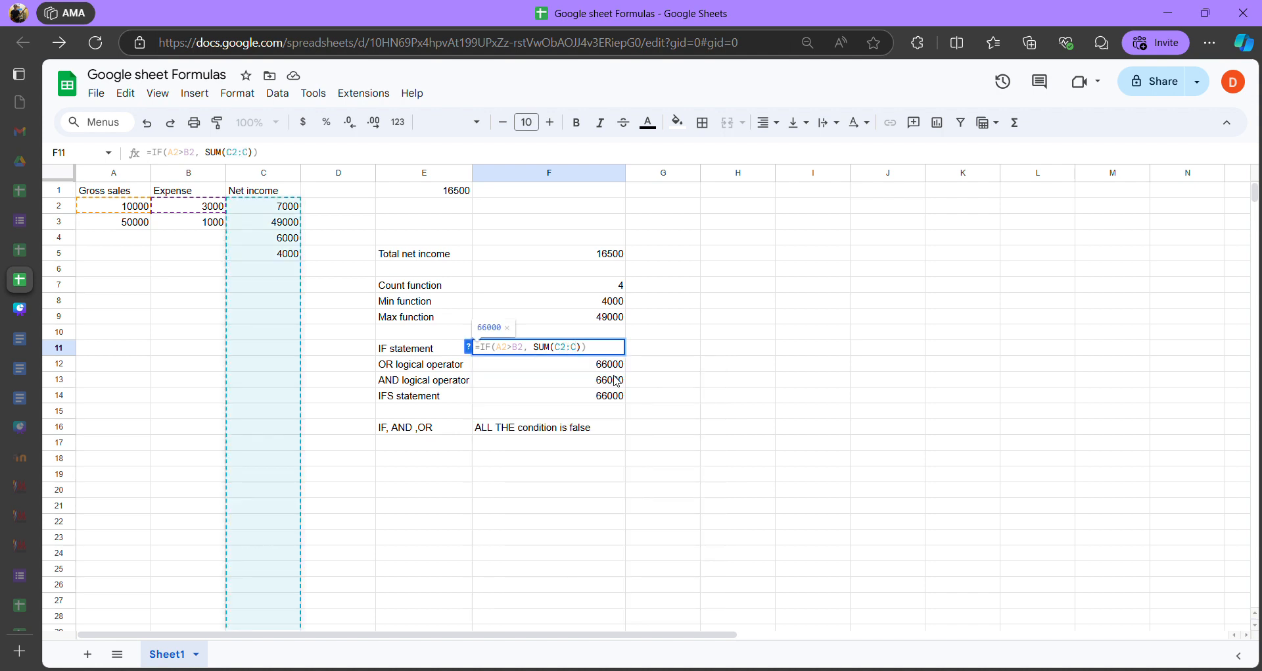
type("),")
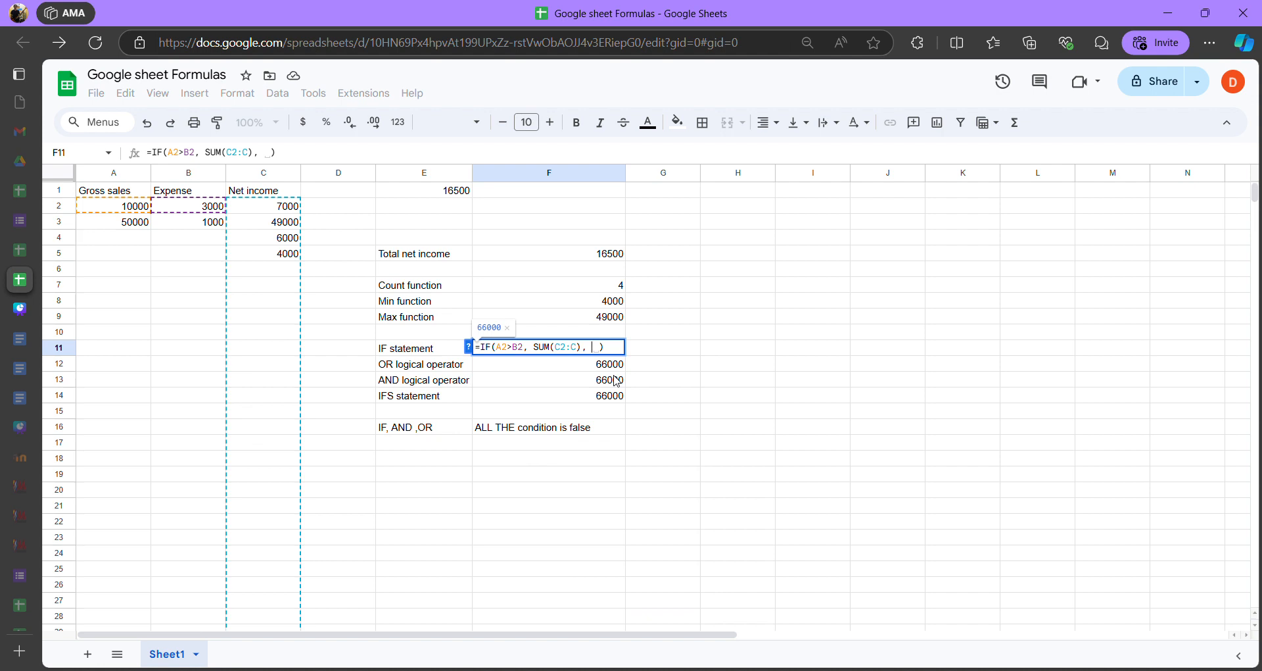
type("0")
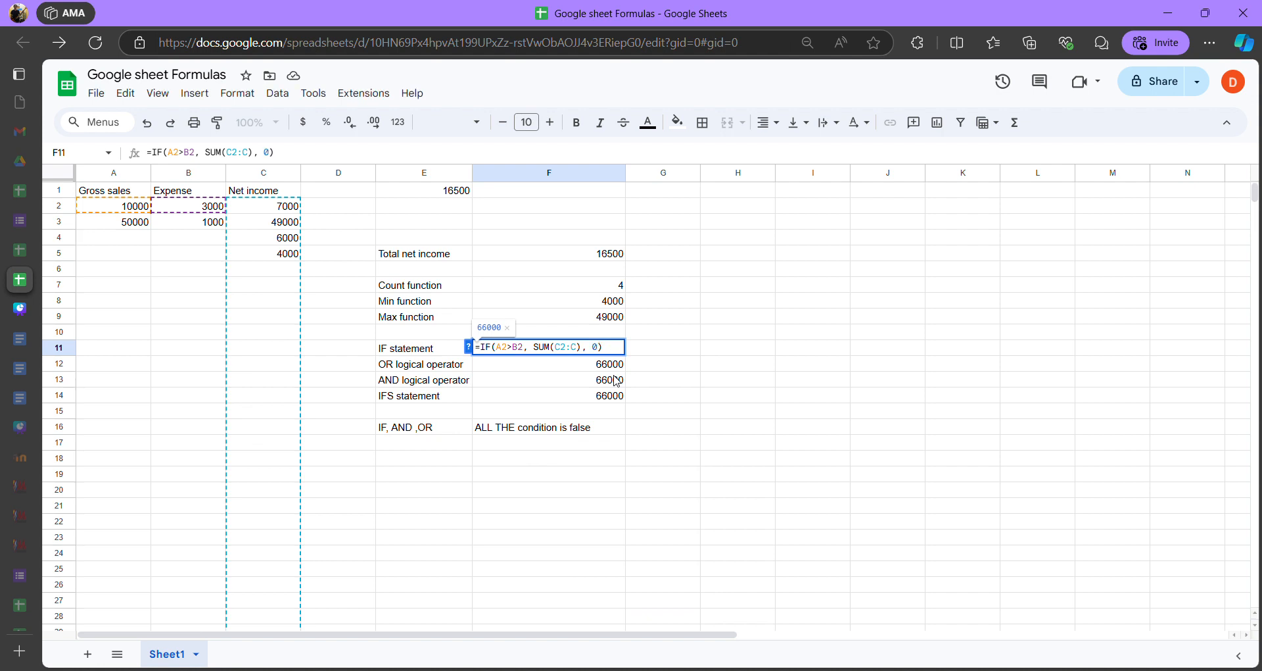
key("Return")
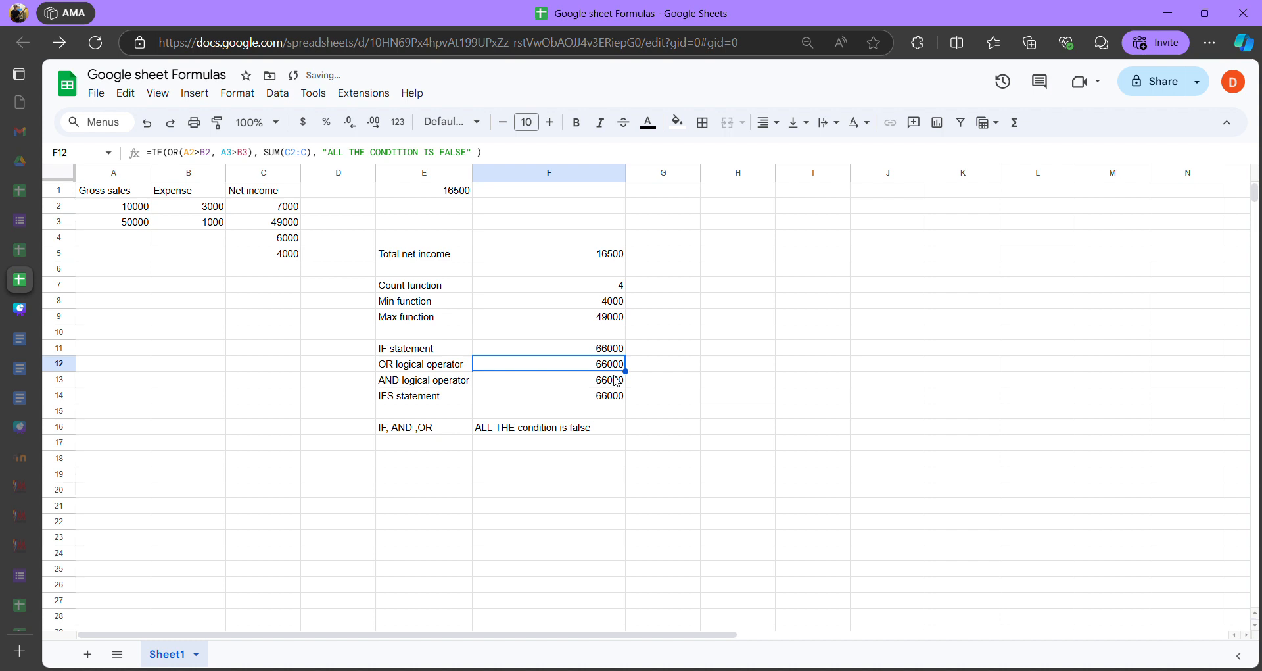
Change the IF formula's value if false in F11 to the text "Condition is false"
key("Up")
double_click(605, 352)
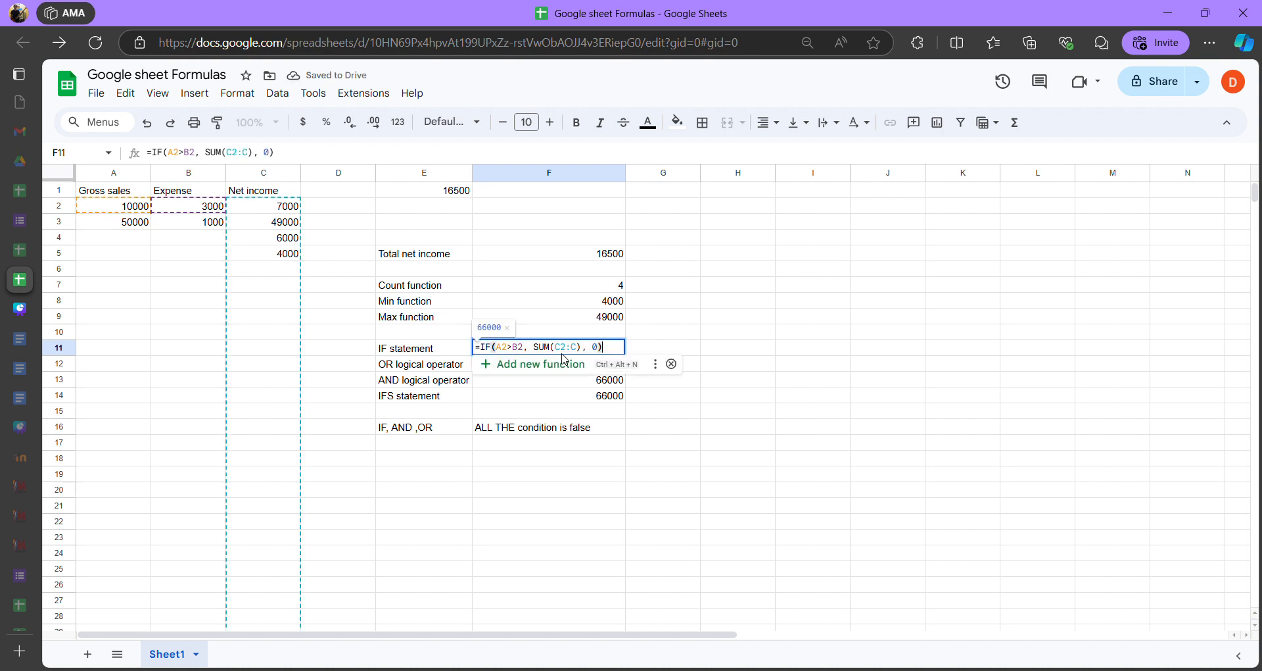
double_click(605, 350)
left_click(606, 350)
key("BackSpace")
type("\"\"")
key("Left")
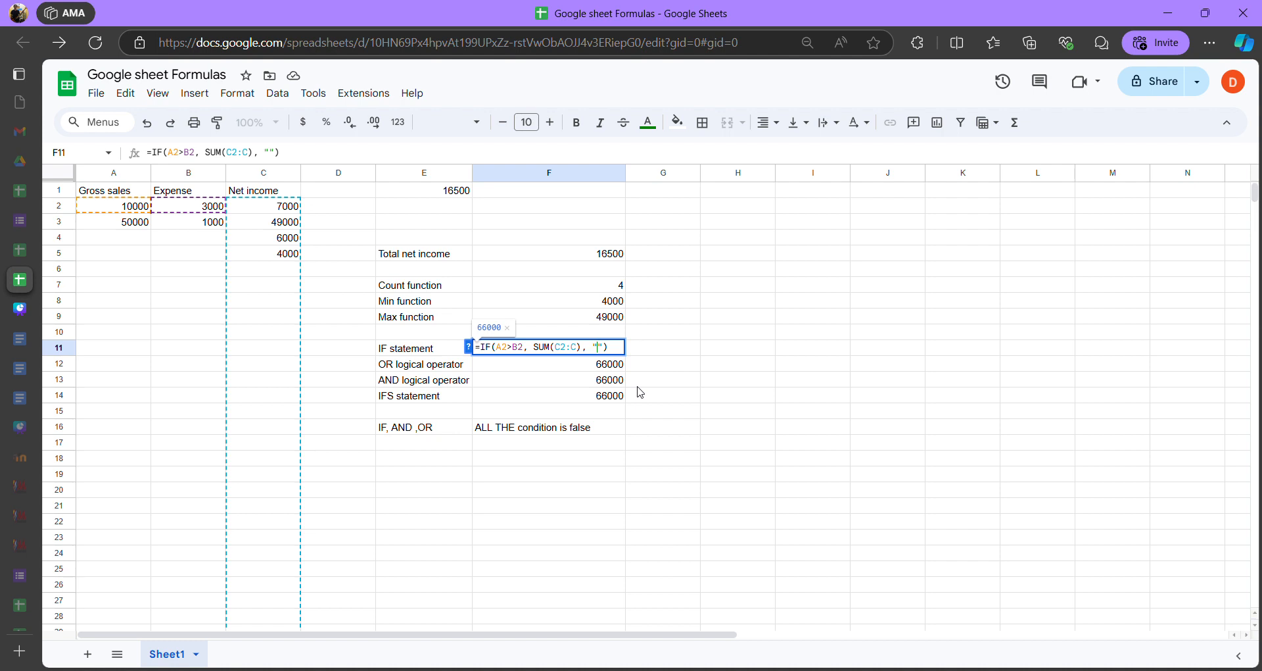
type("Conditi")
type("on is false")
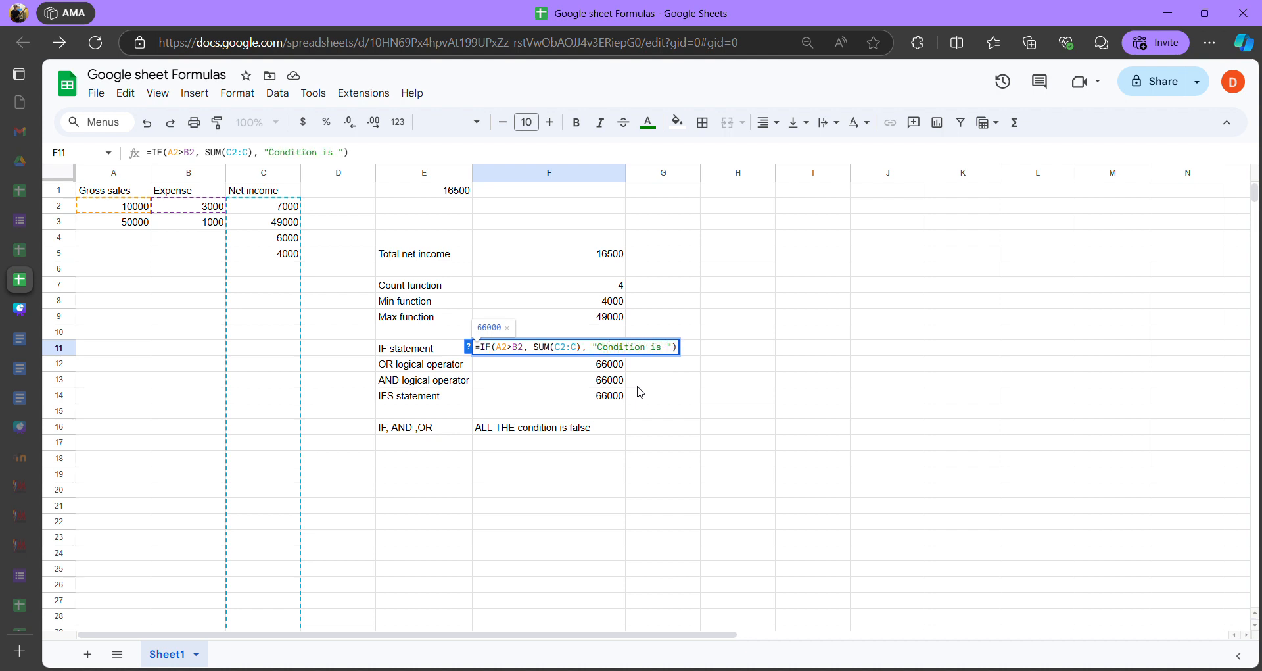
key("Return")
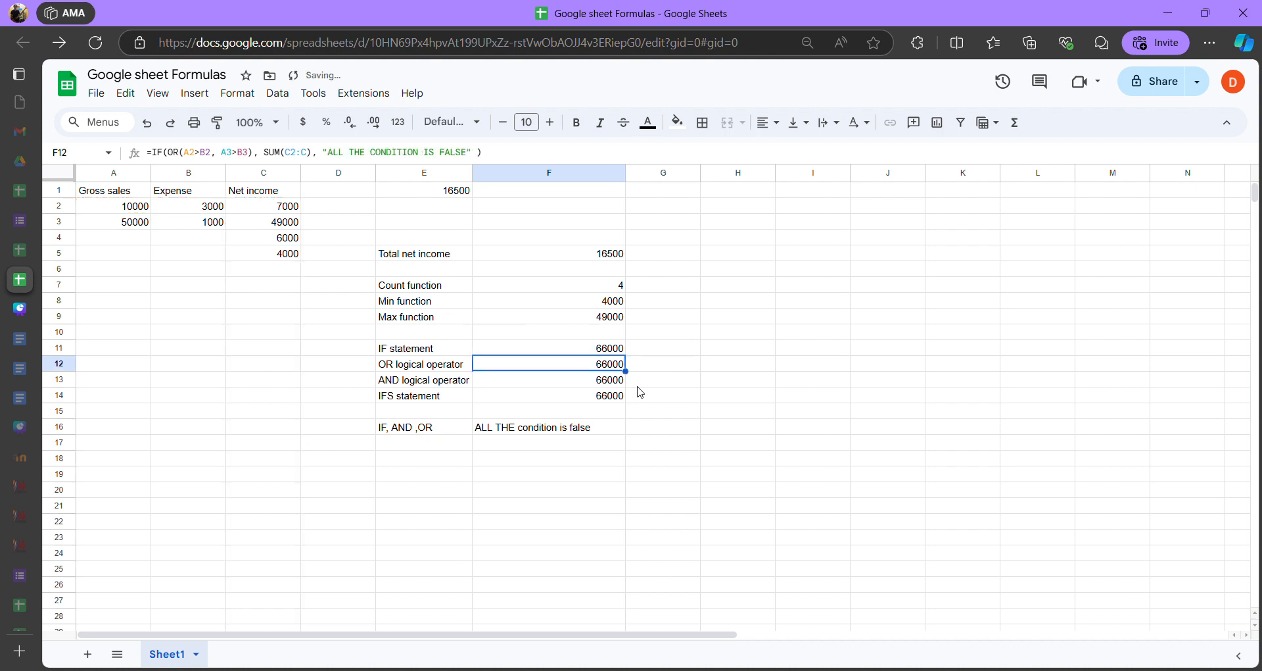
Examine the SUM(C2:C) argument of the IF formula in F11, and clear the stray H11 reference before closing it
left_click(573, 350)
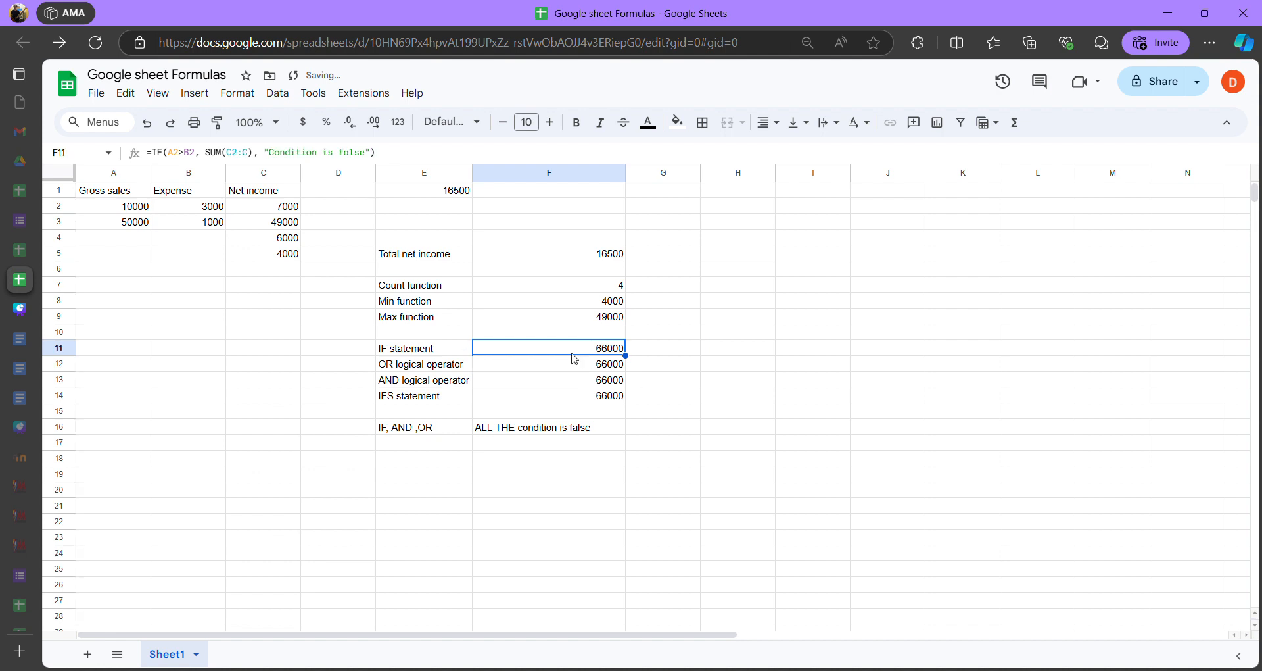
key("Return")
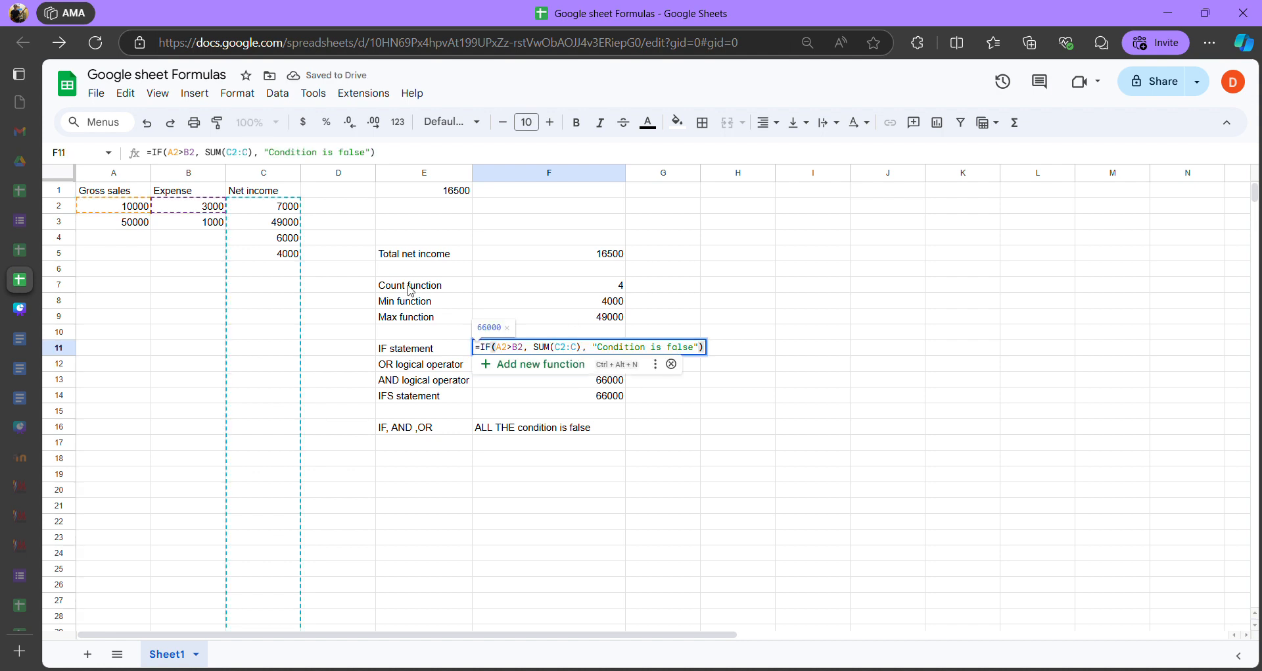
left_click_drag(533, 349, 587, 352)
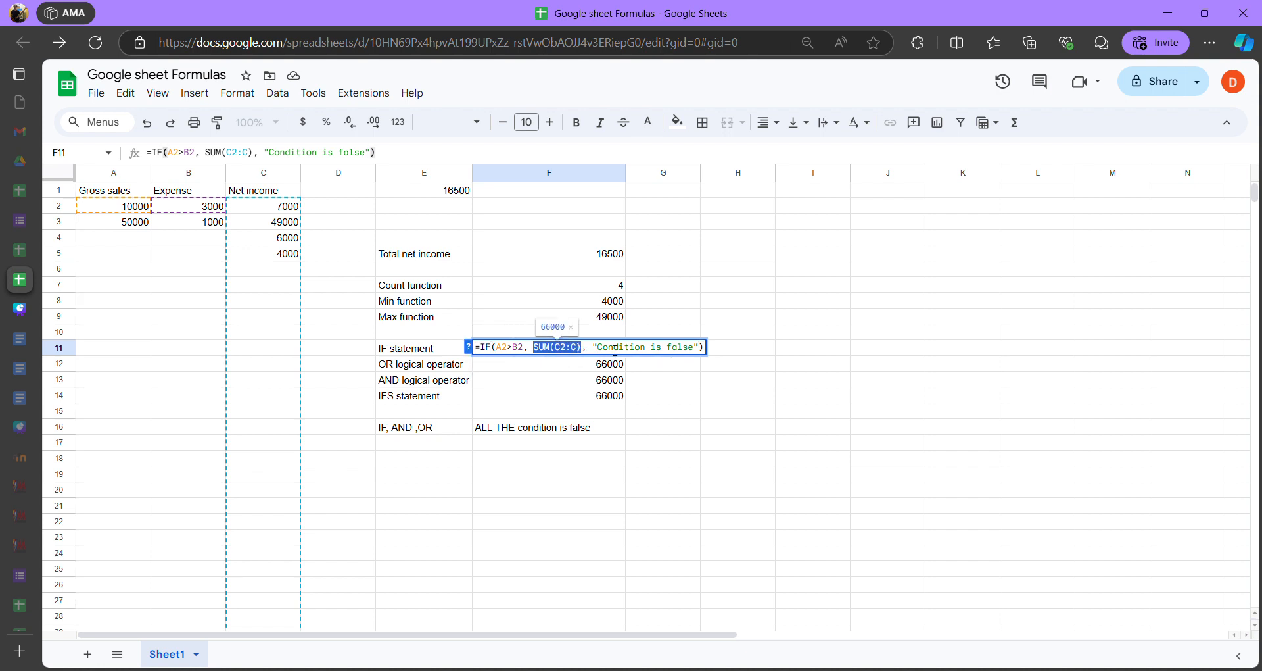
left_click(743, 347)
key("BackSpace")
key("BackSpace")
key("BackSpace")
key("BackSpace")
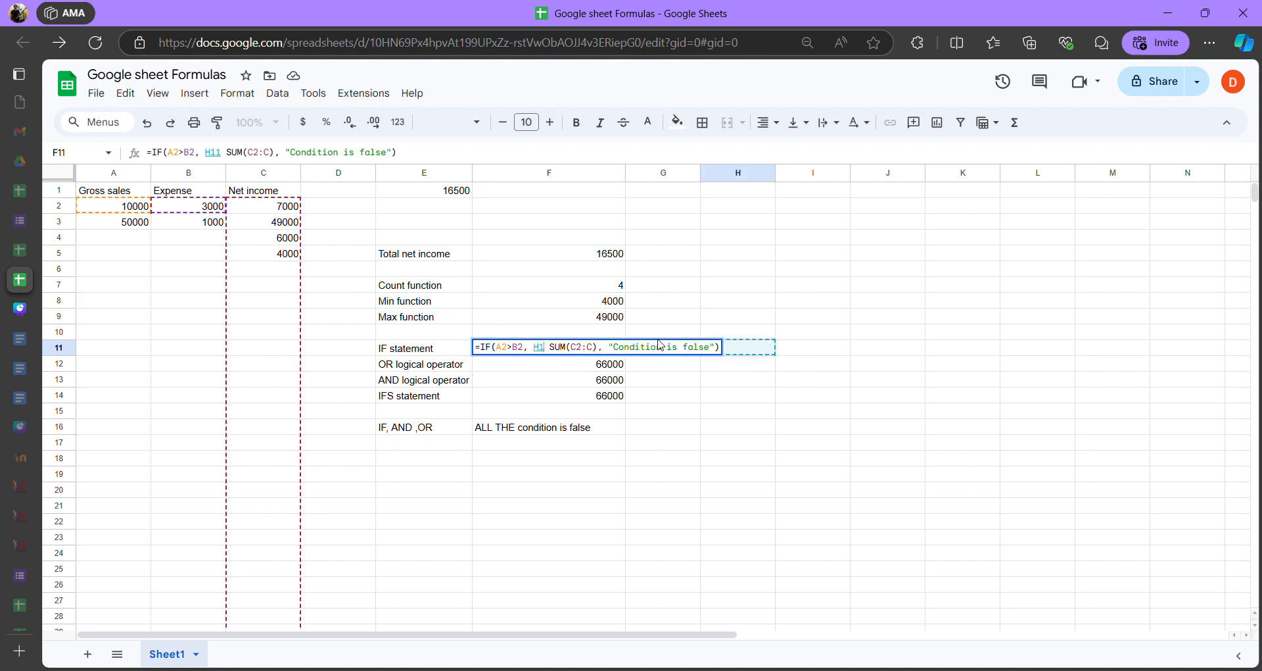
key("Return")
key("Up")
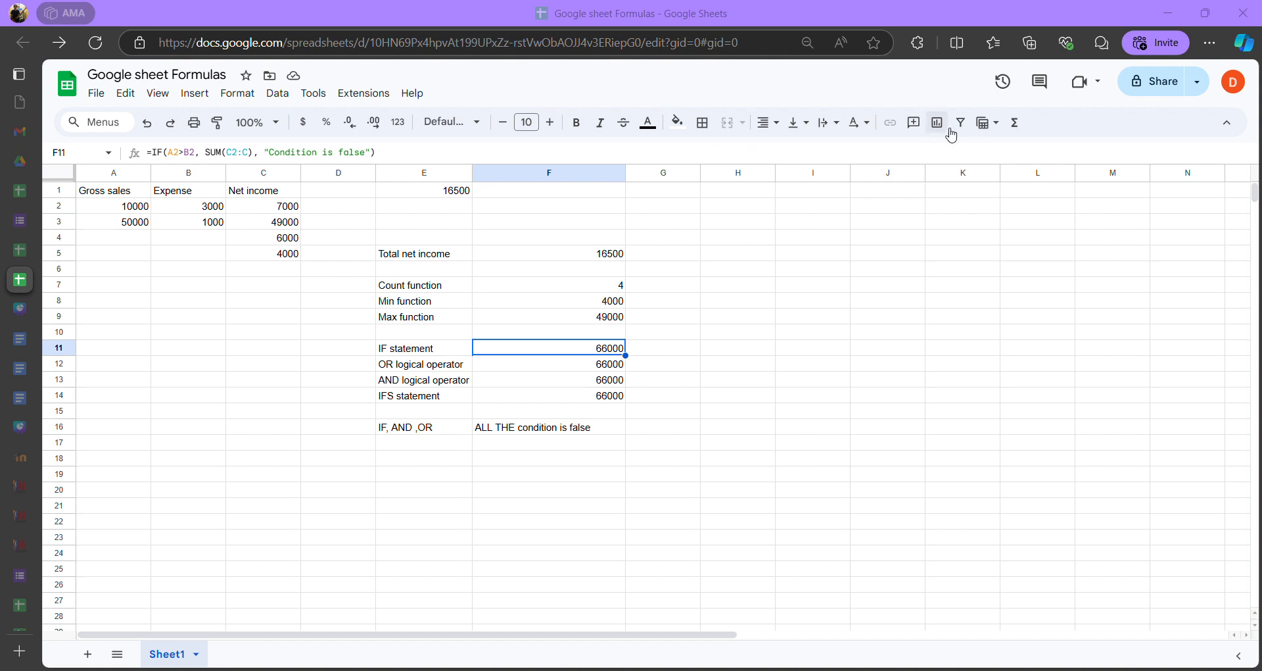
Examine the "Condition is false" text and the A2>B2 condition in F11's IF formula, removing the stray G12 reference
double_click(553, 347)
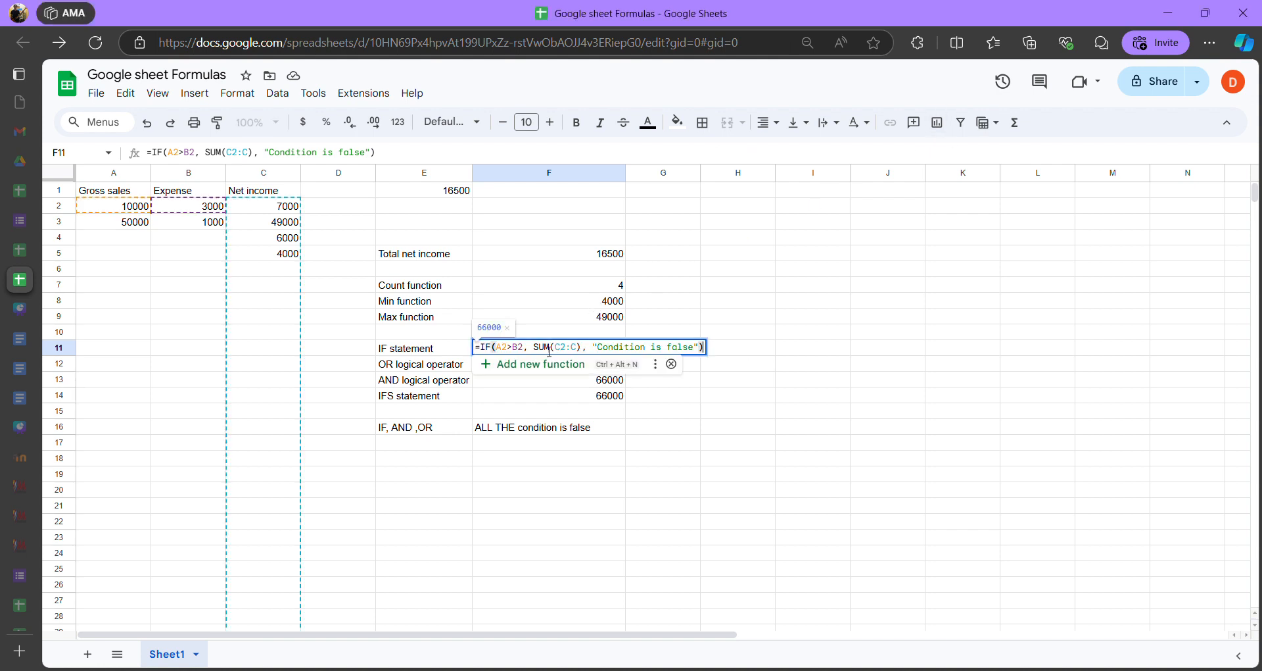
left_click_drag(592, 346, 702, 348)
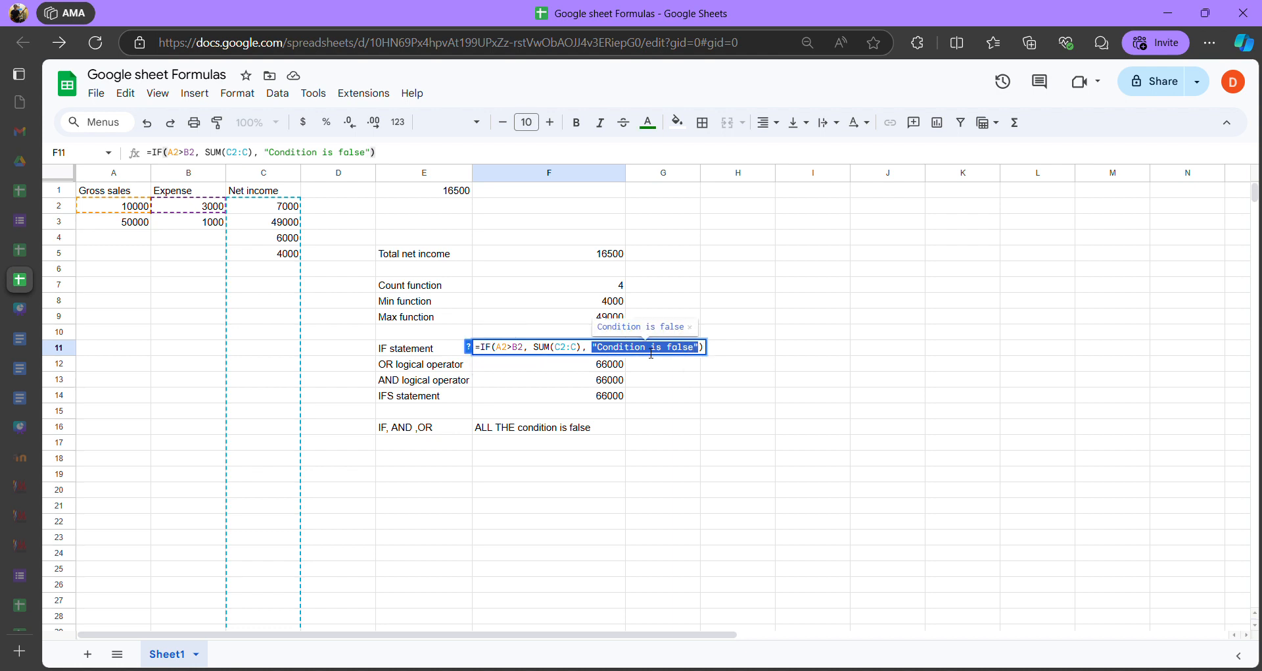
left_click(503, 350)
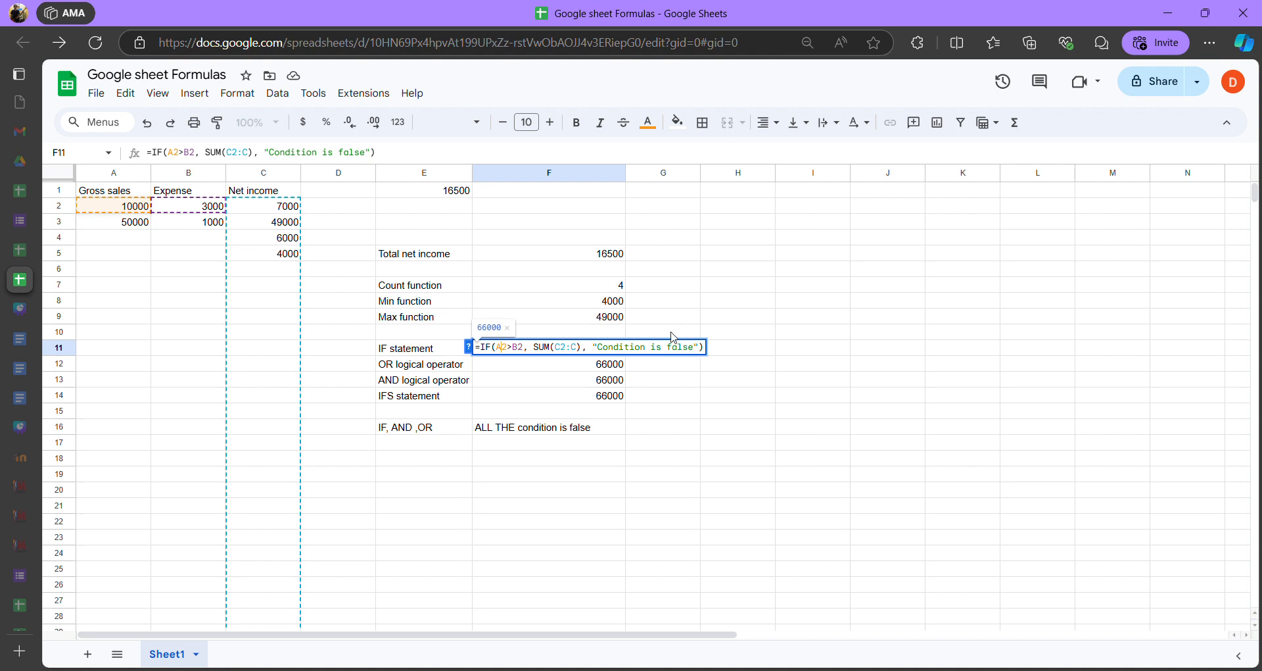
left_click_drag(594, 349, 705, 346)
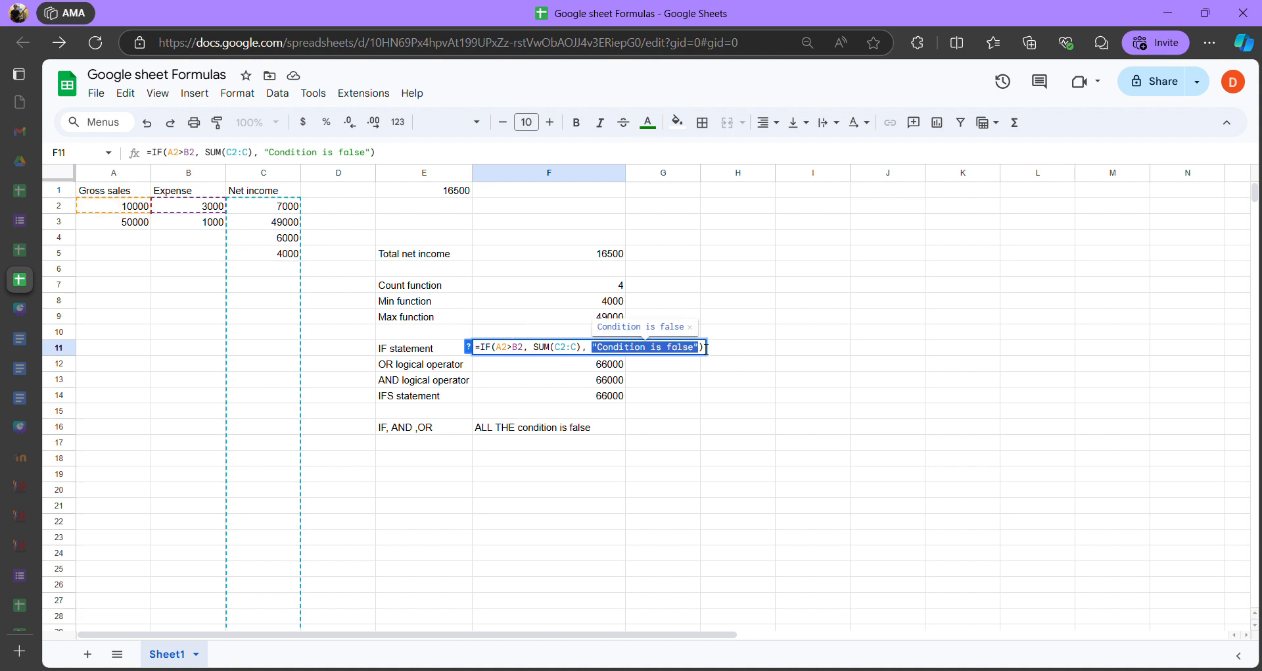
left_click(664, 366)
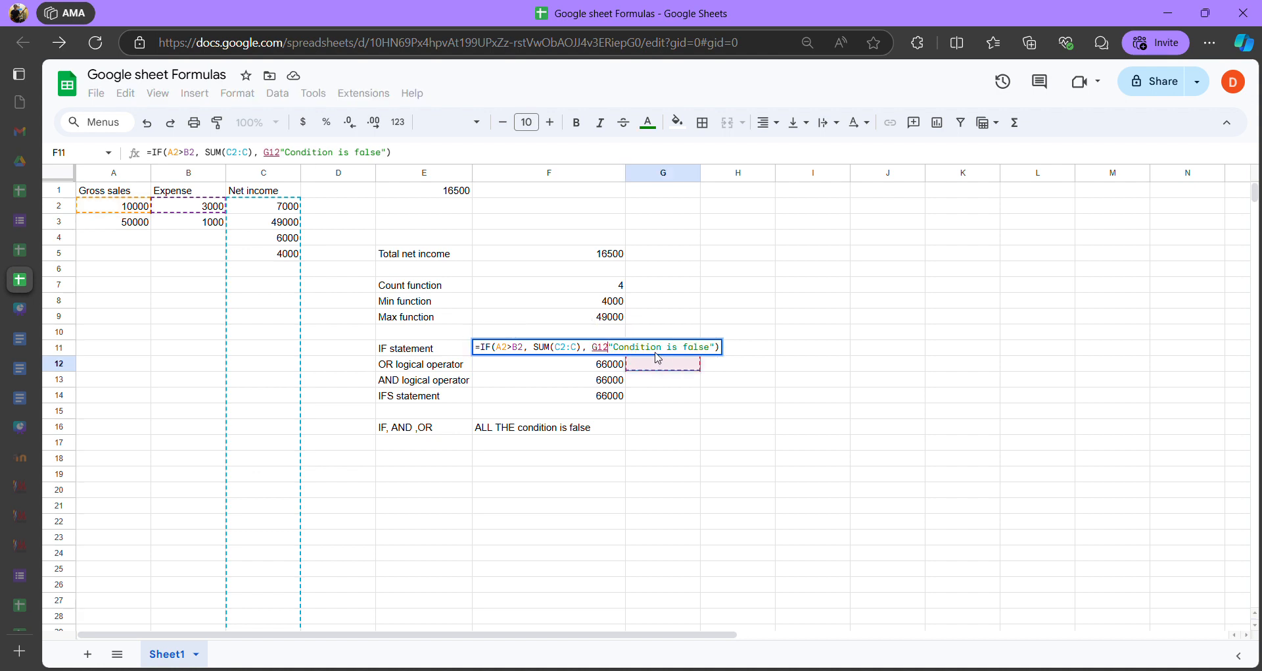
key("BackSpace")
key("BackSpace")
key("BackSpace")
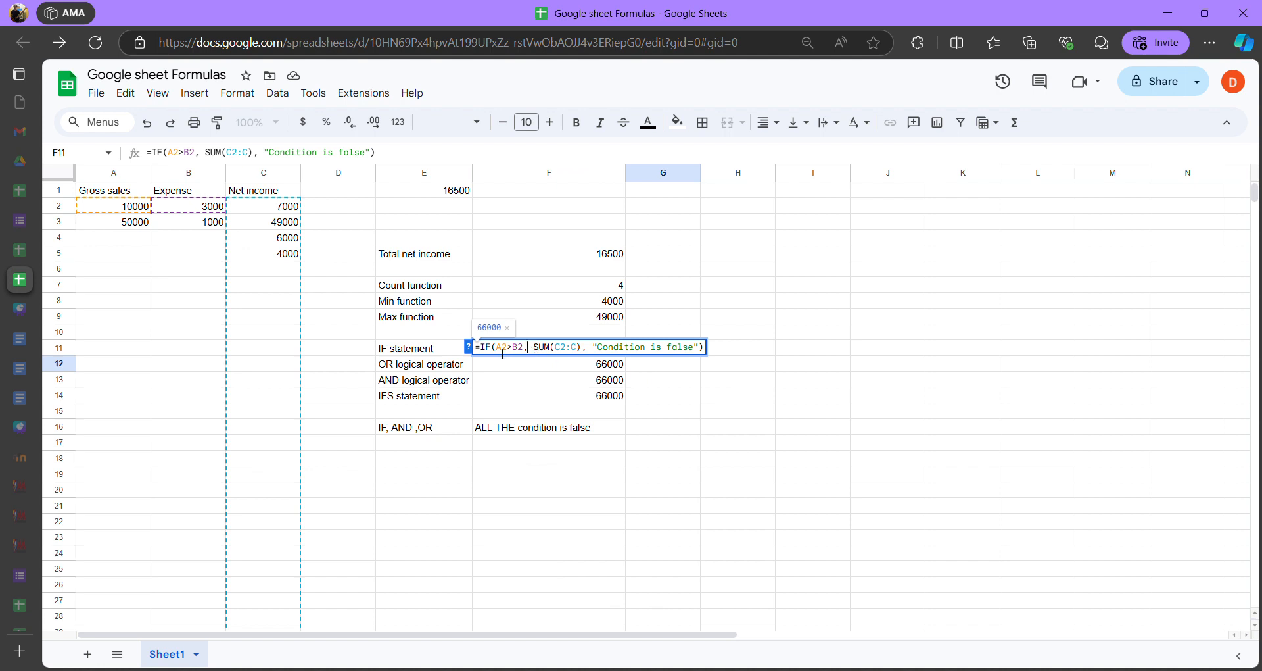
Examine the A2>B2 condition, SUM(C2:C) and "Condition is false" arguments of F11's IF formula, and leave the formula unchanged
left_click_drag(503, 354, 527, 353)
left_click(528, 353)
left_click_drag(498, 353, 527, 353)
left_click(532, 352)
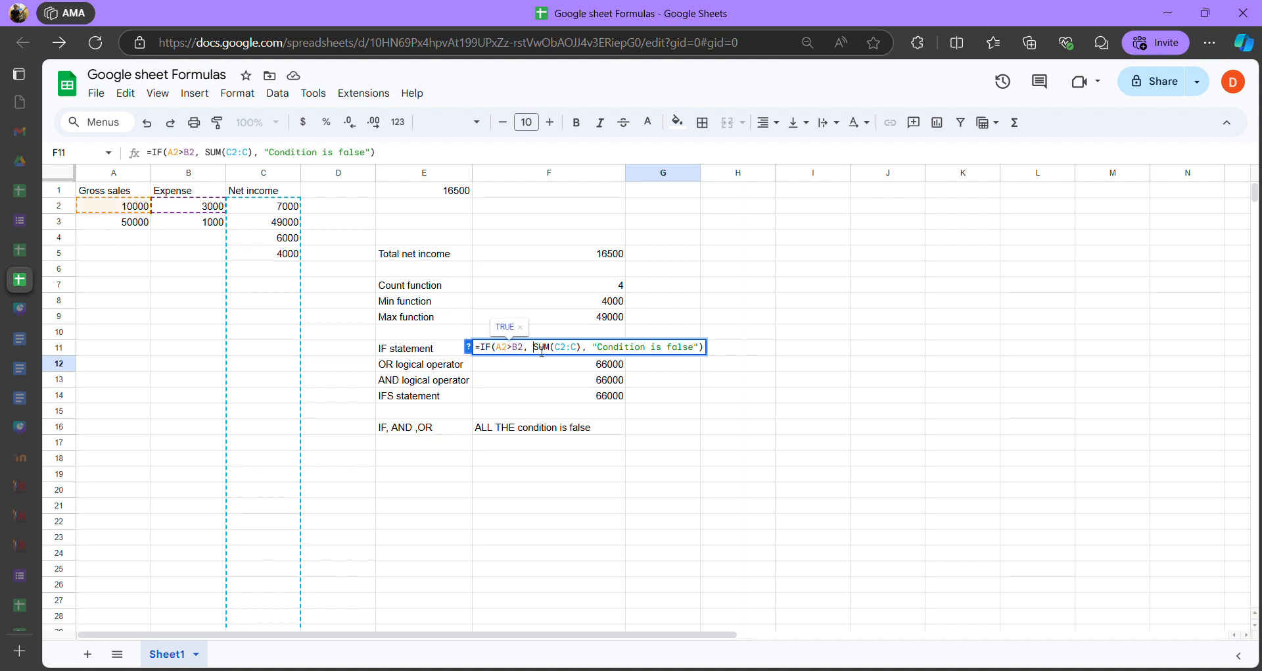
left_click(582, 350)
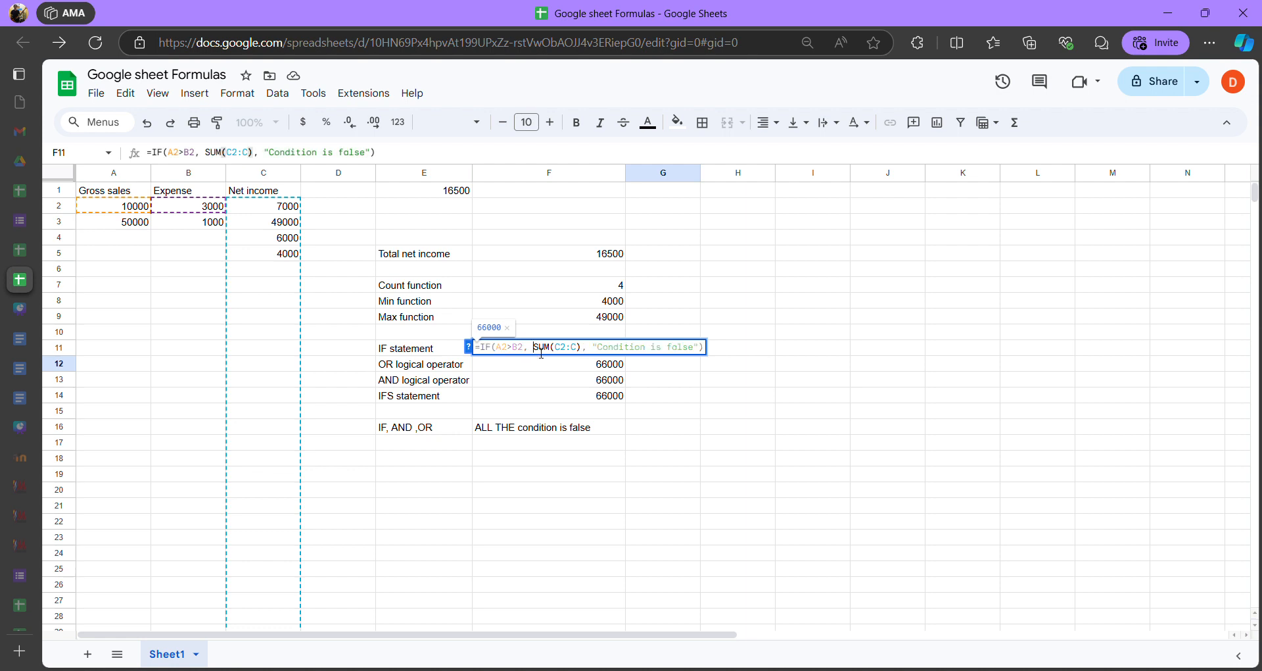
left_click_drag(534, 348, 581, 348)
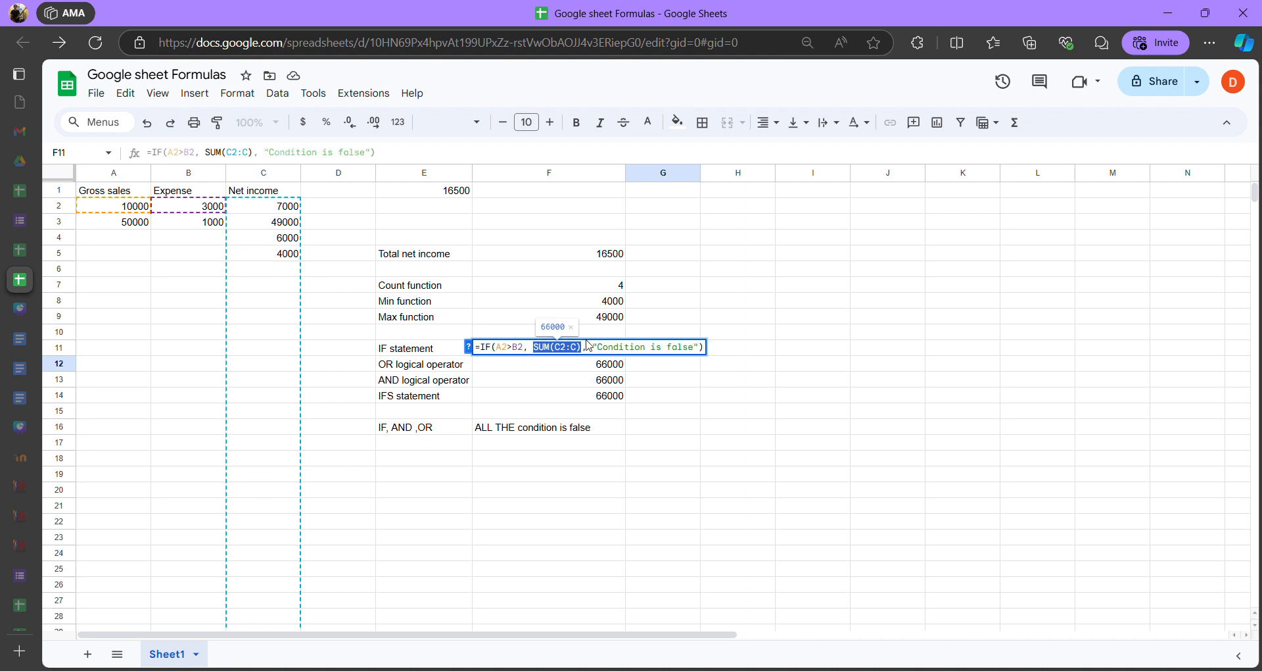
left_click_drag(593, 347, 696, 349)
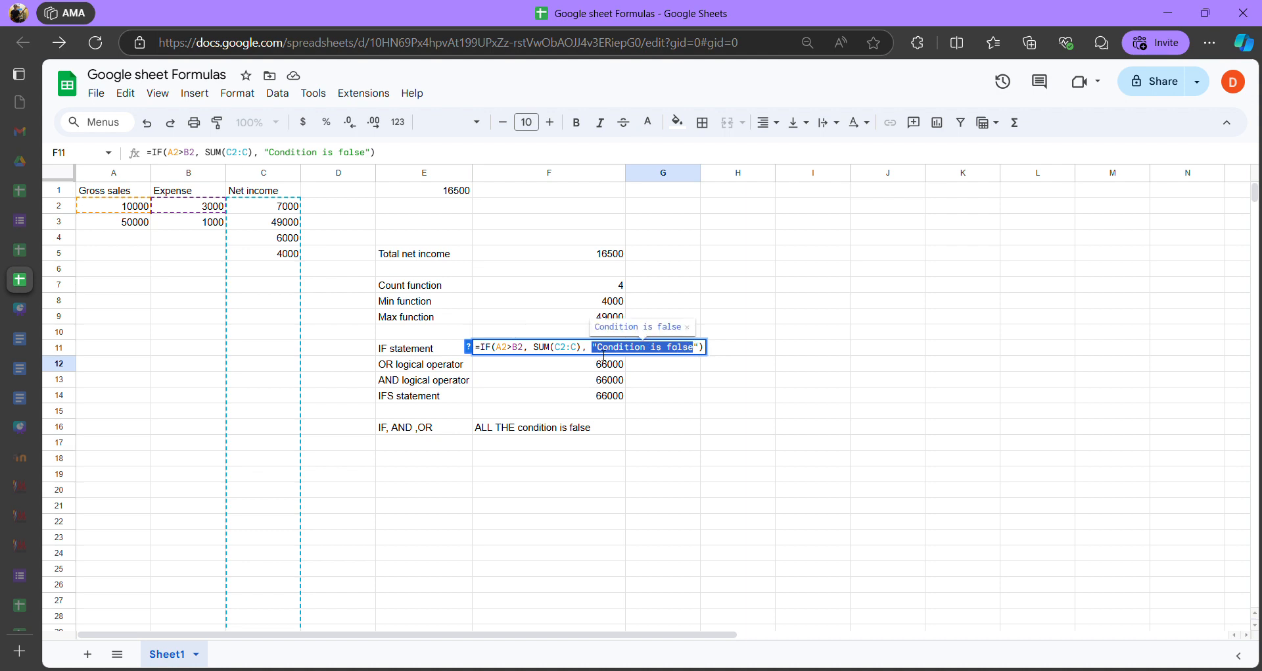
left_click(598, 355)
left_click(654, 364)
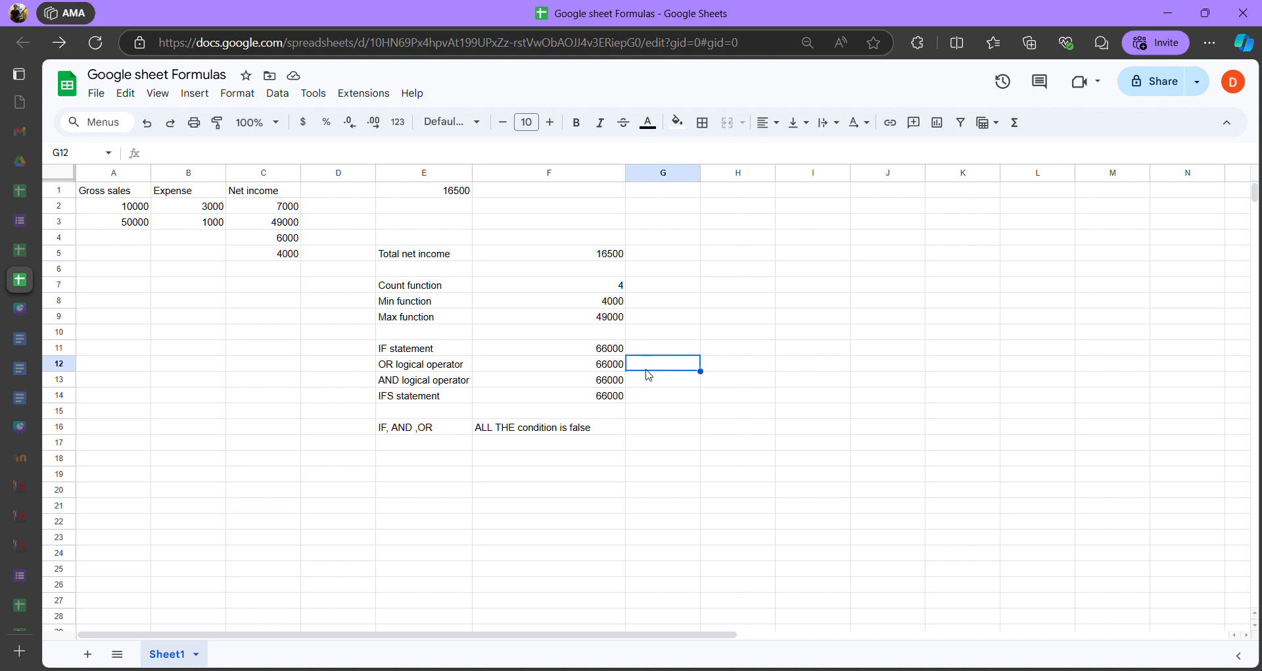
left_click(584, 353)
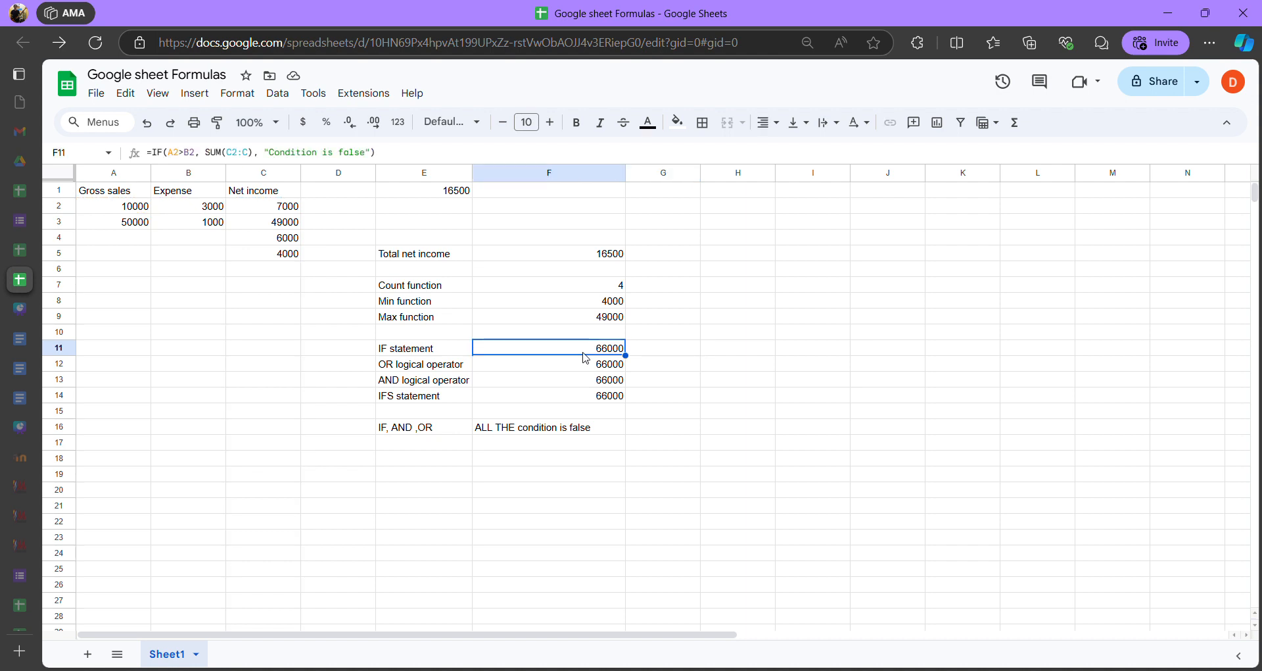
Set the first gross sales value in A2 to 100 to test the false branch of the IF formula
left_click(120, 211)
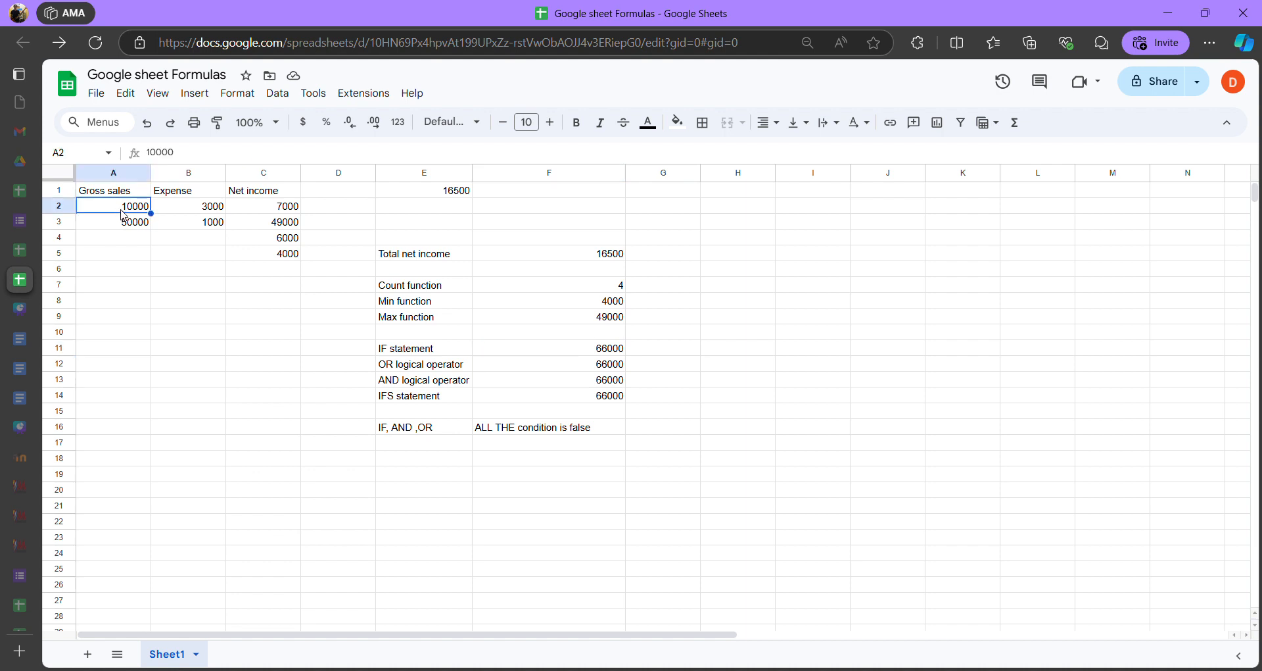
key("Return")
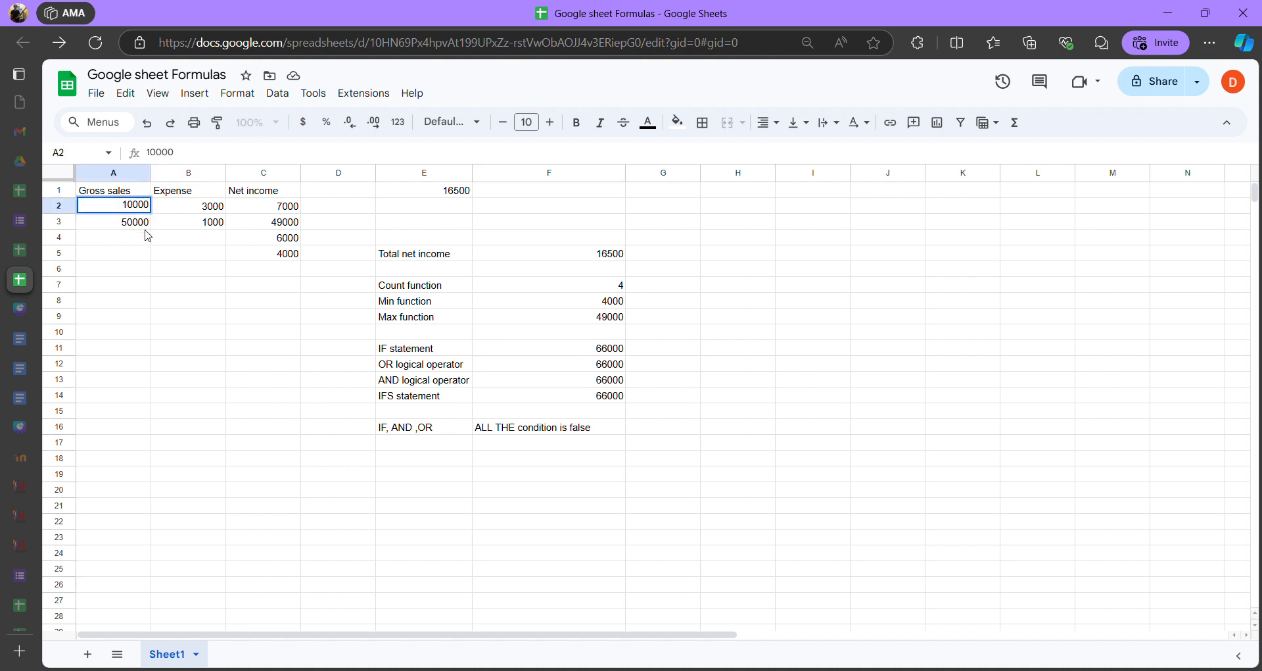
key("BackSpace")
key("BackSpace")
key("Return")
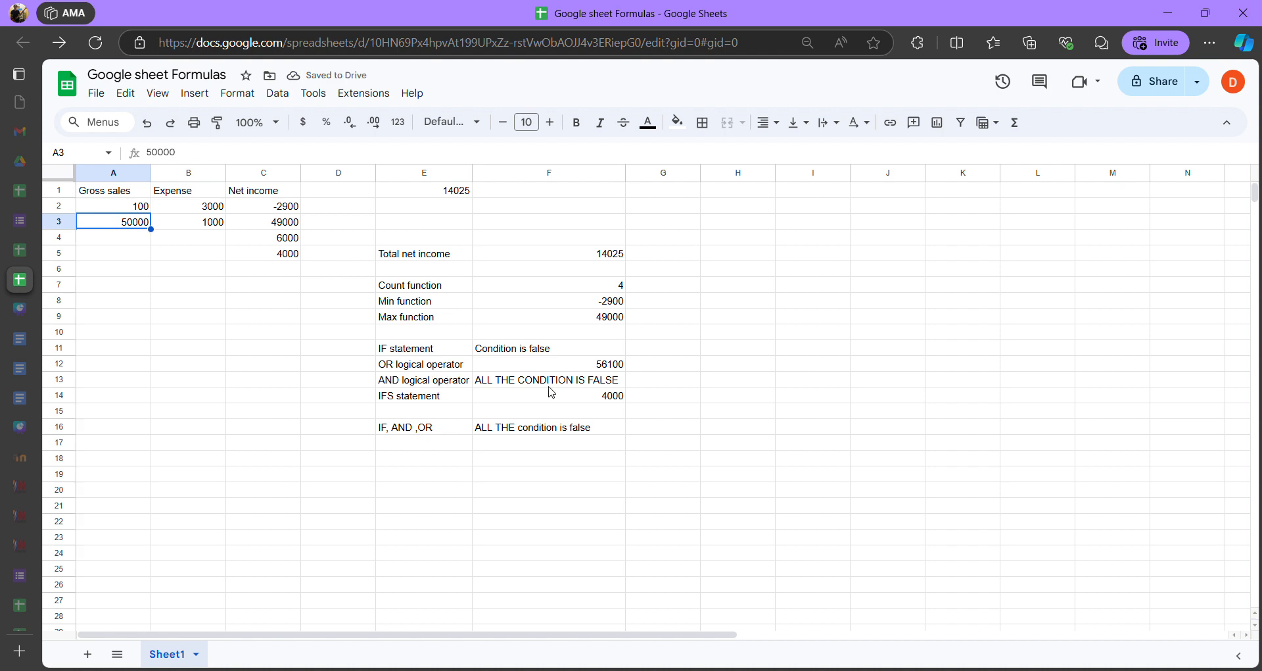
Examine F11's outcome along with the condition, SUM(C2:C) and "Condition is false" arguments of its IF formula
left_click(526, 348)
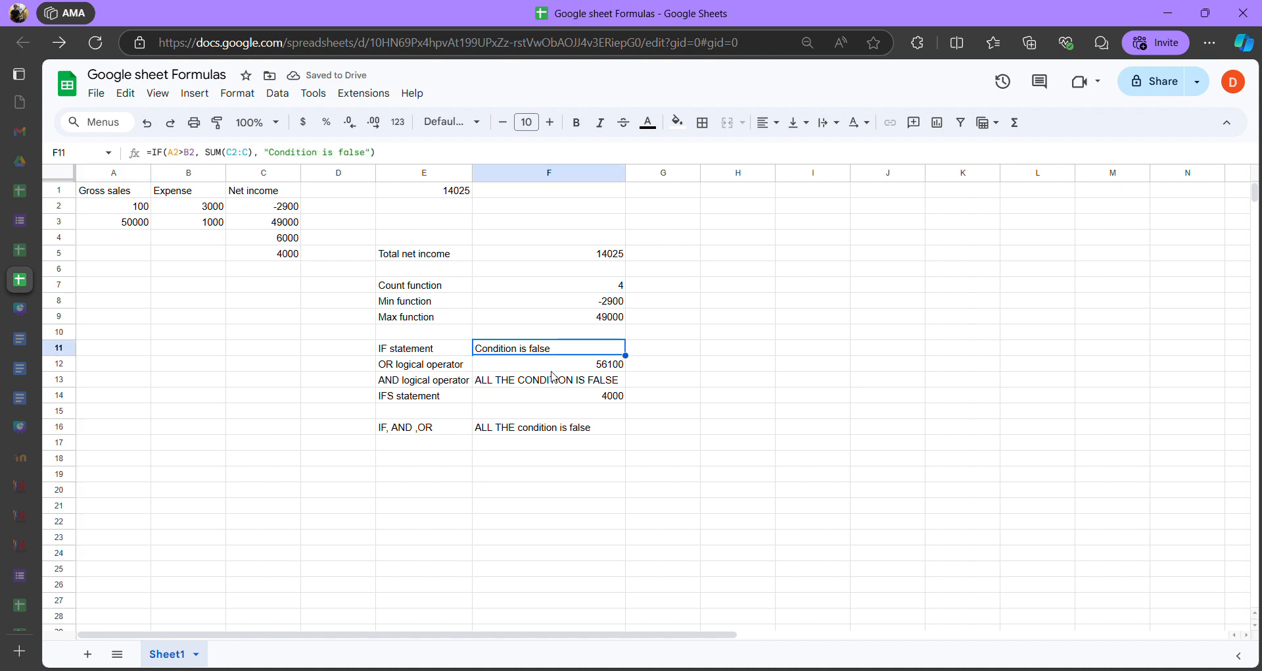
left_click(723, 349)
left_click(622, 349)
double_click(536, 354)
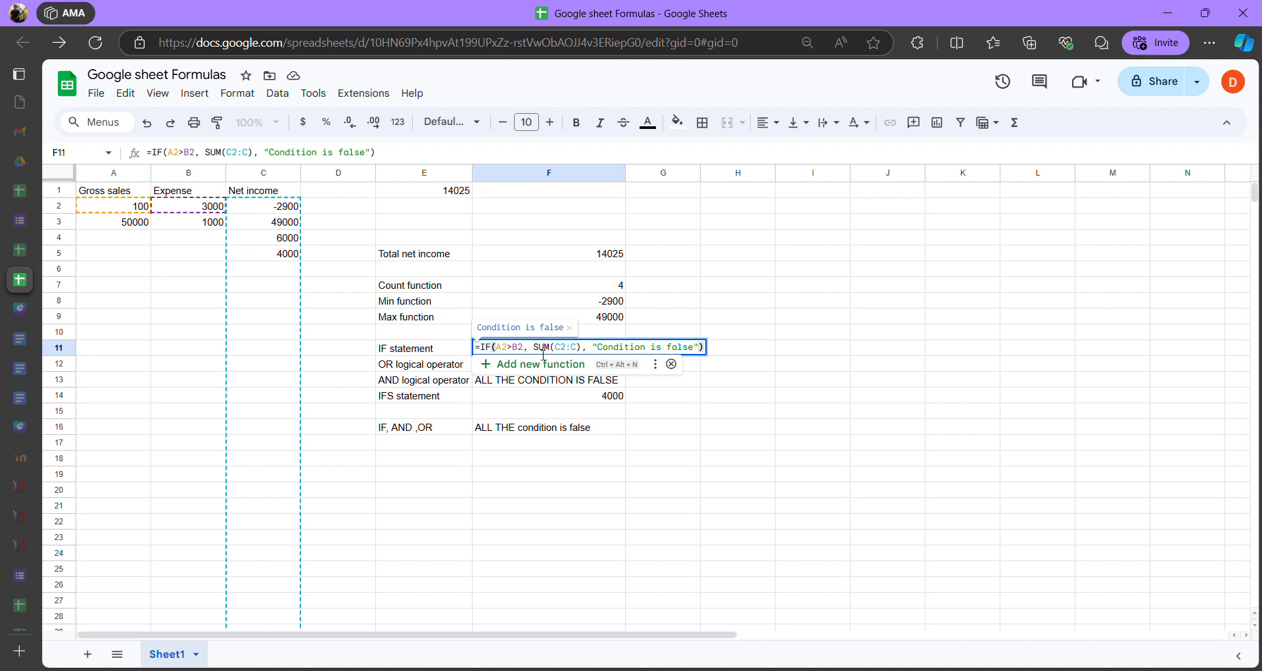
left_click_drag(533, 352, 588, 353)
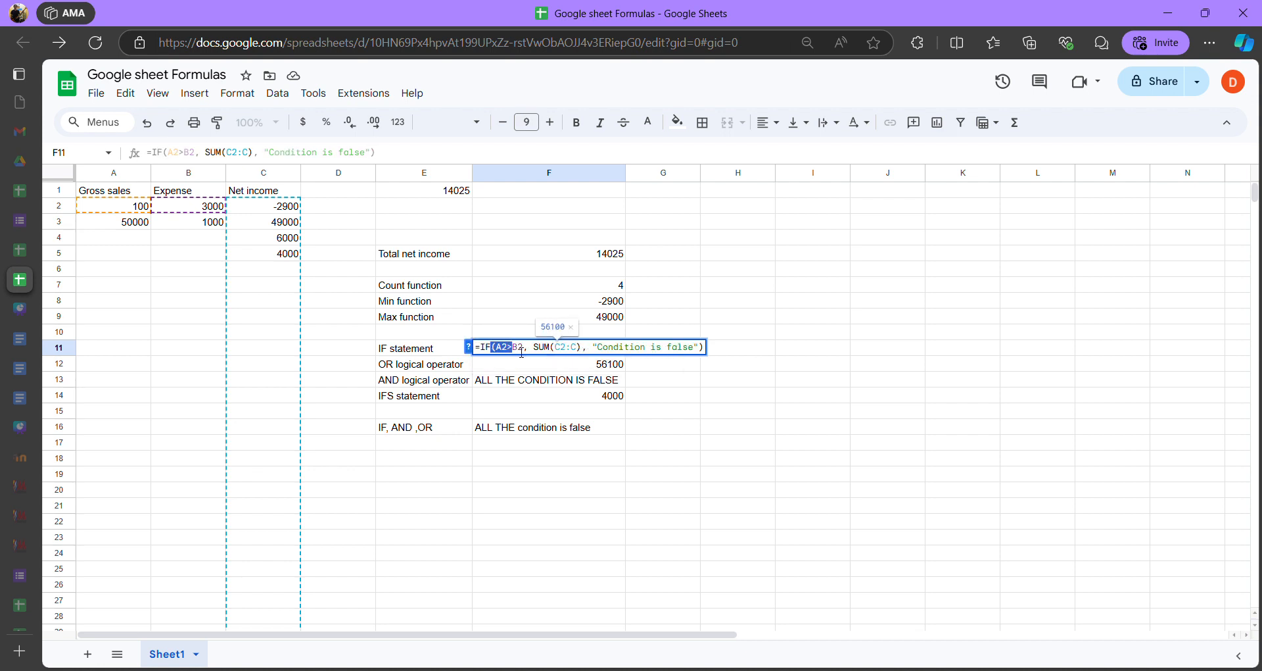
left_click(553, 348)
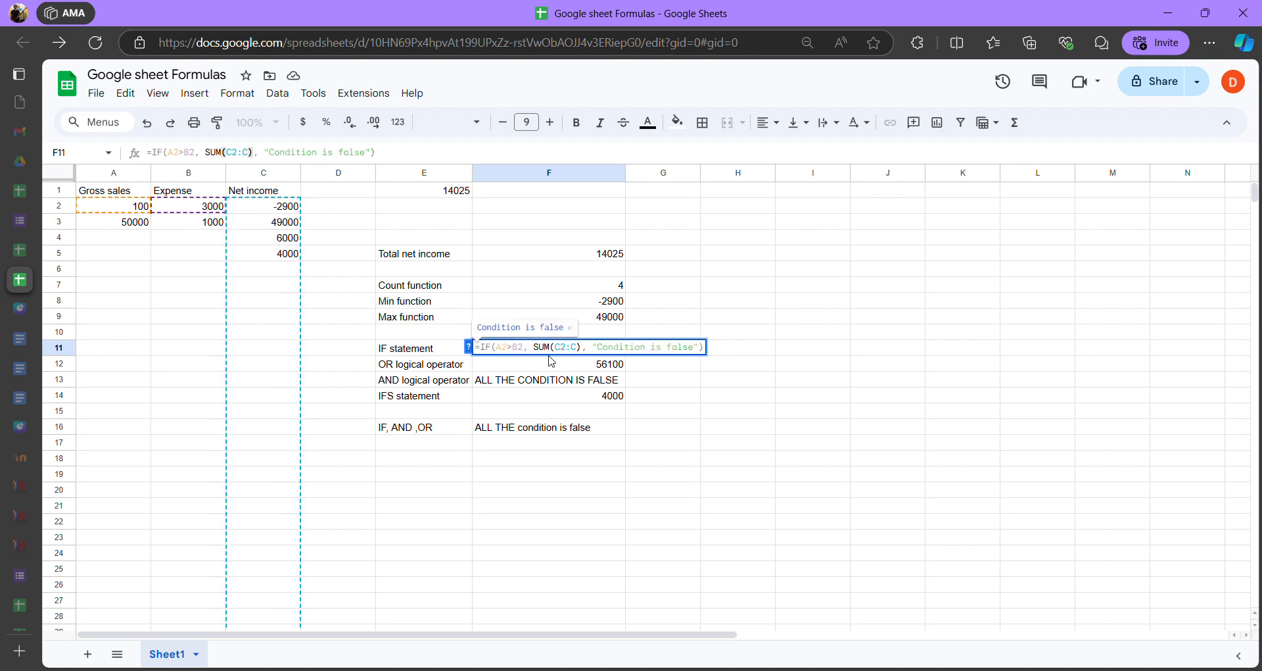
left_click(601, 353)
left_click_drag(587, 349, 704, 347)
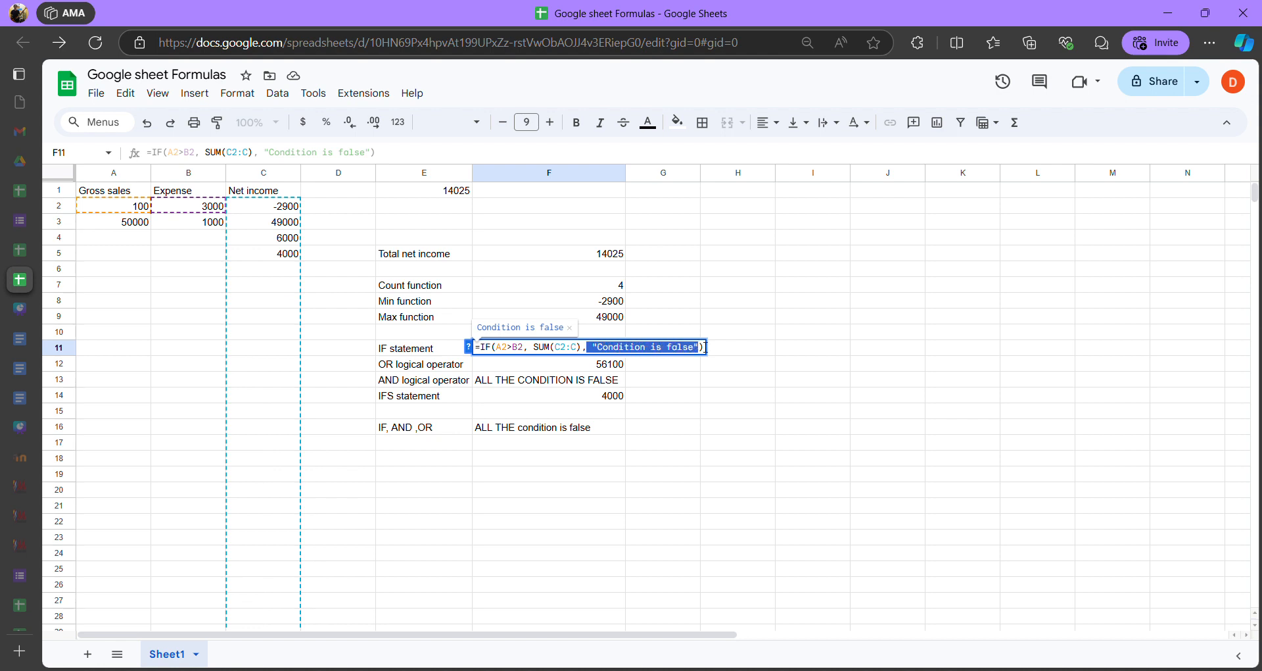
left_click(631, 353)
left_click_drag(593, 352, 705, 353)
left_click(742, 363)
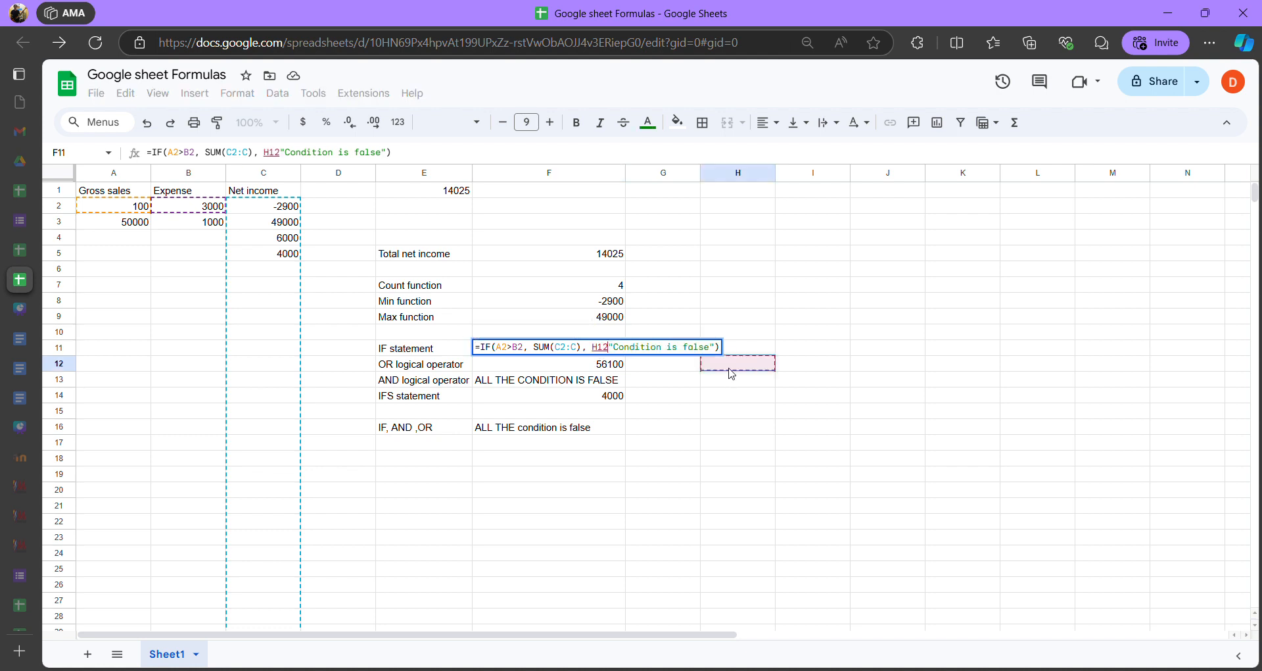
Remove the stray H12 reference from the IF formula in F11, commit the formula and reselect the cell
left_click(620, 353)
key("BackSpace")
key("BackSpace")
key("BackSpace")
key("BackSpace")
key("Return")
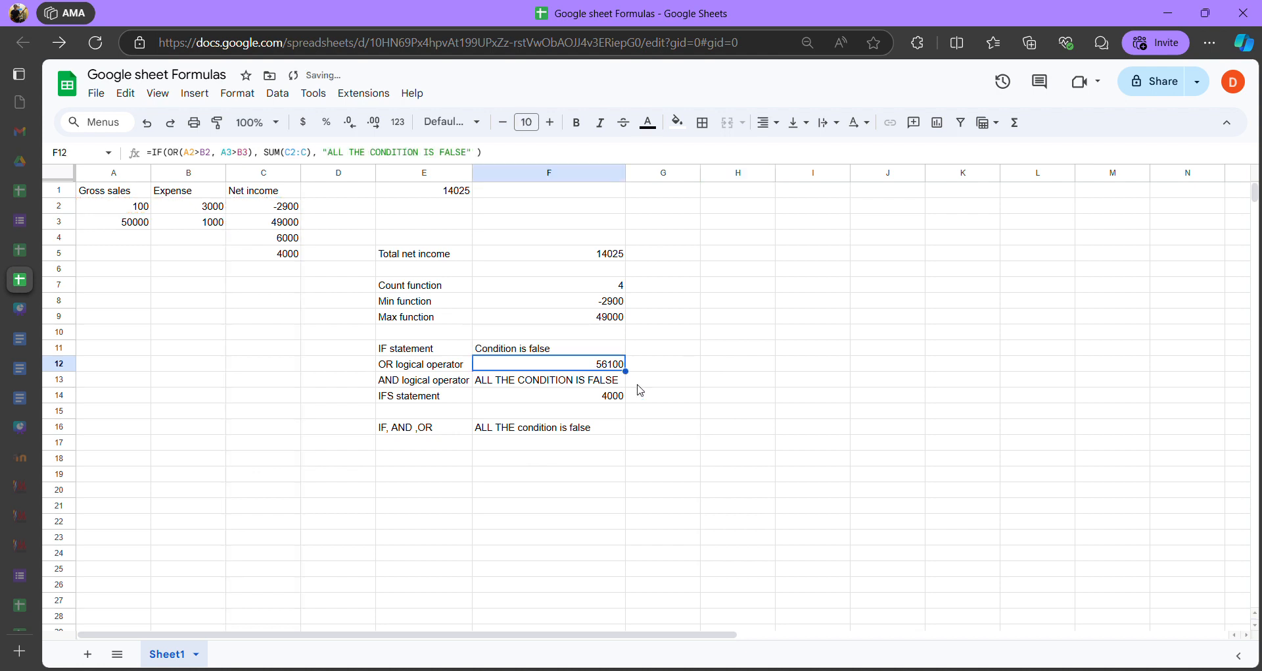
left_click(564, 347)
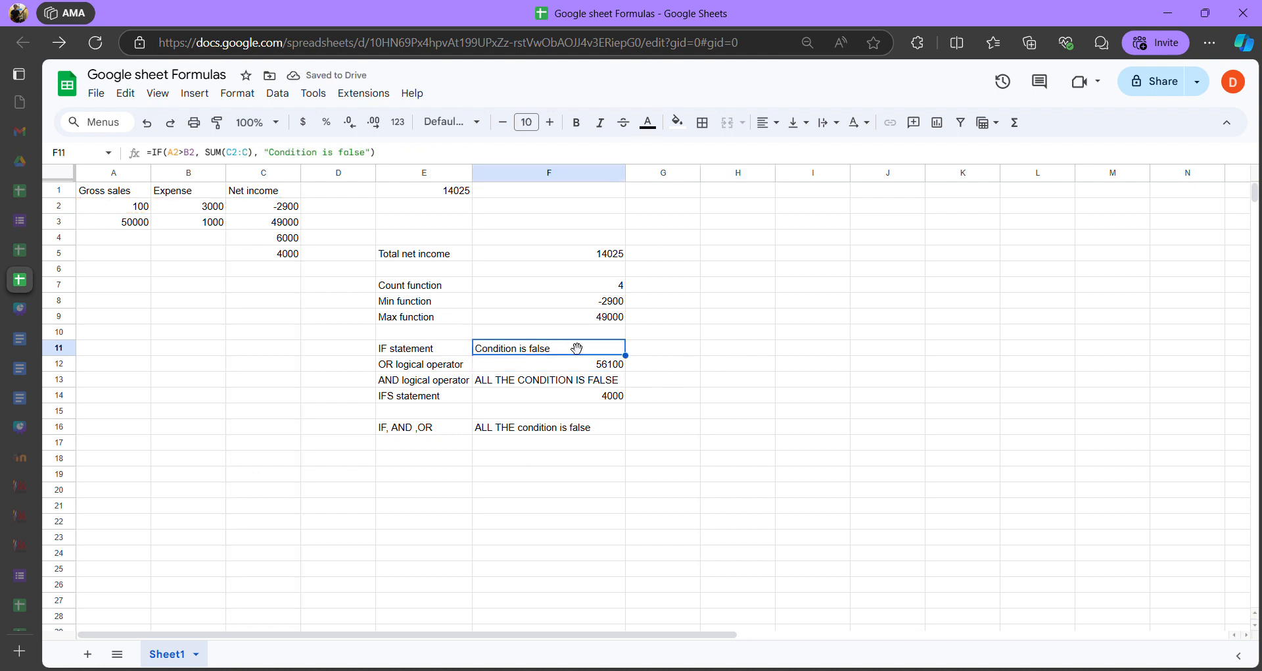
Set the first gross sales value in A2 to 100000 and review the IF formula in F11
left_click(129, 206)
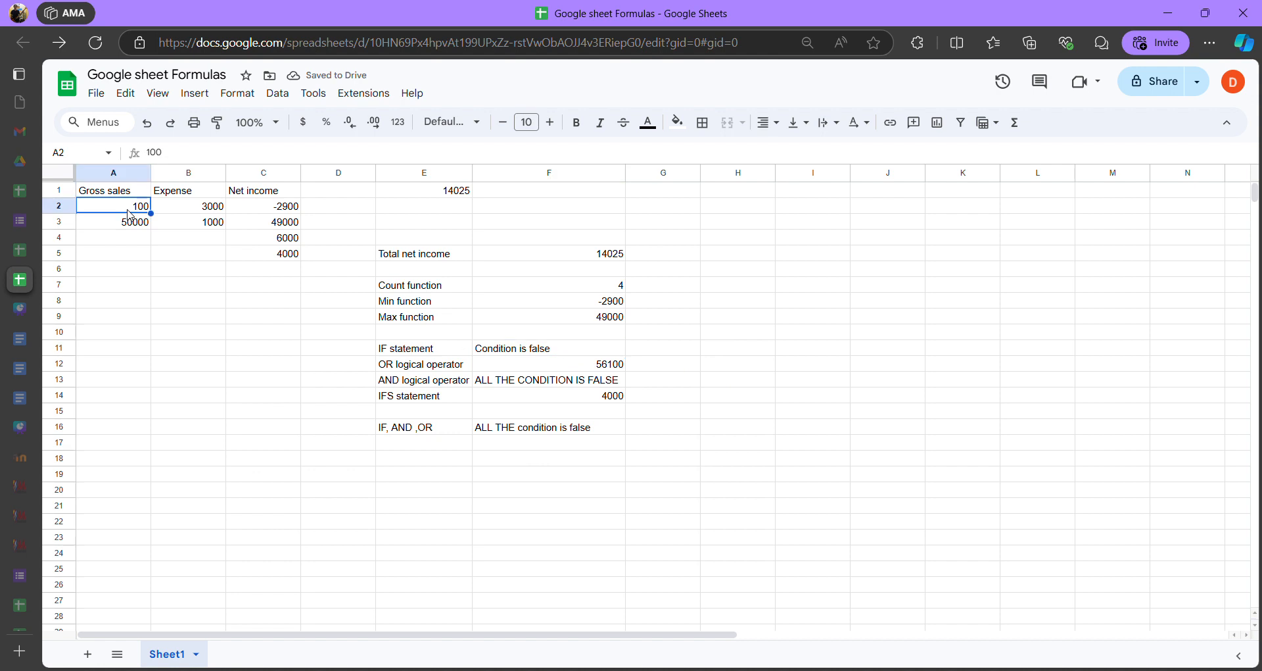
key("Return")
type("0000")
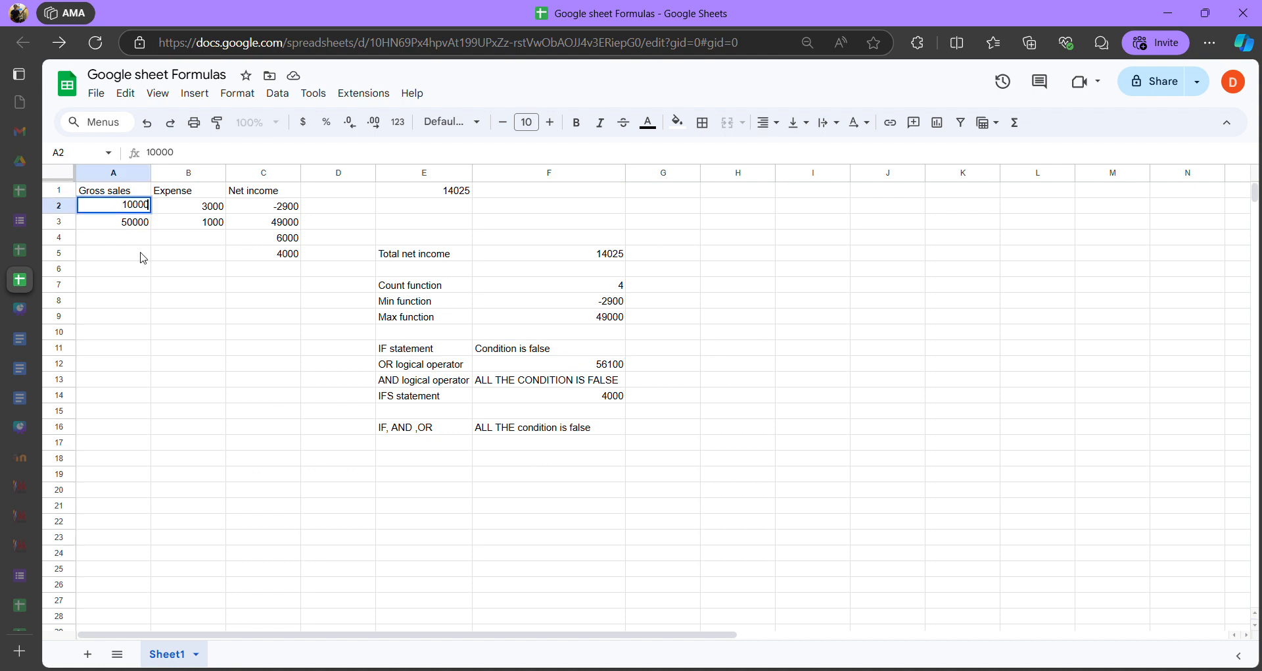
key("Return")
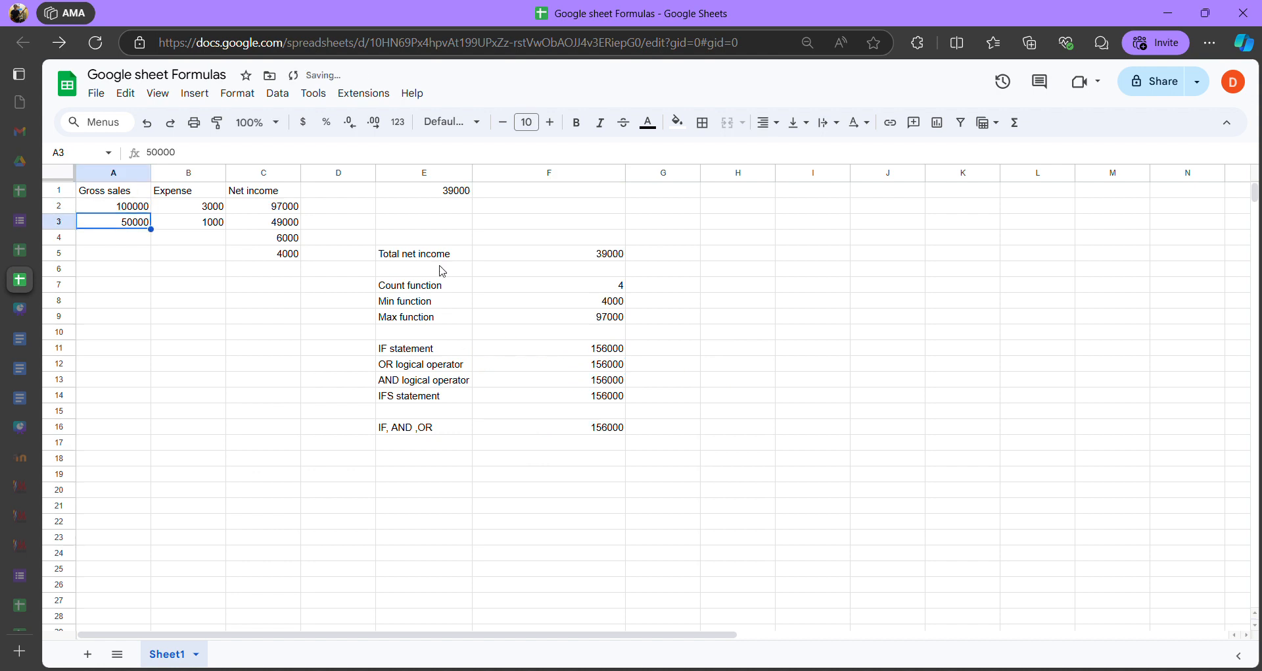
left_click(564, 352)
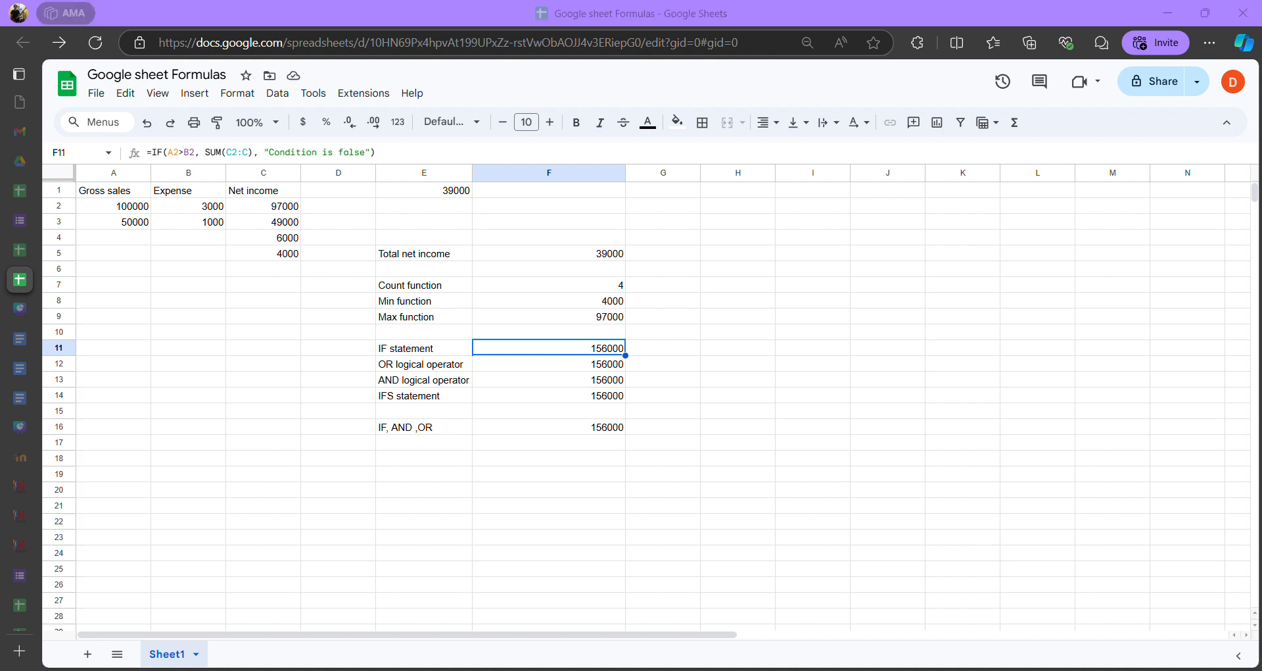
double_click(572, 351)
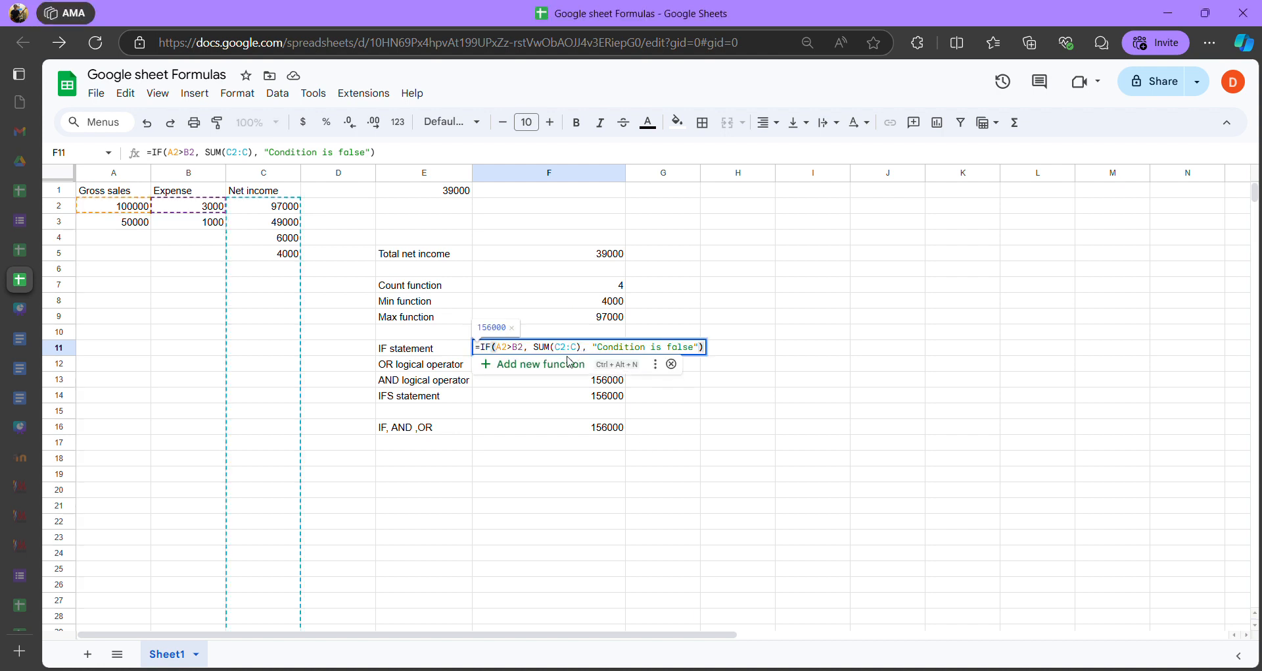
left_click(489, 478)
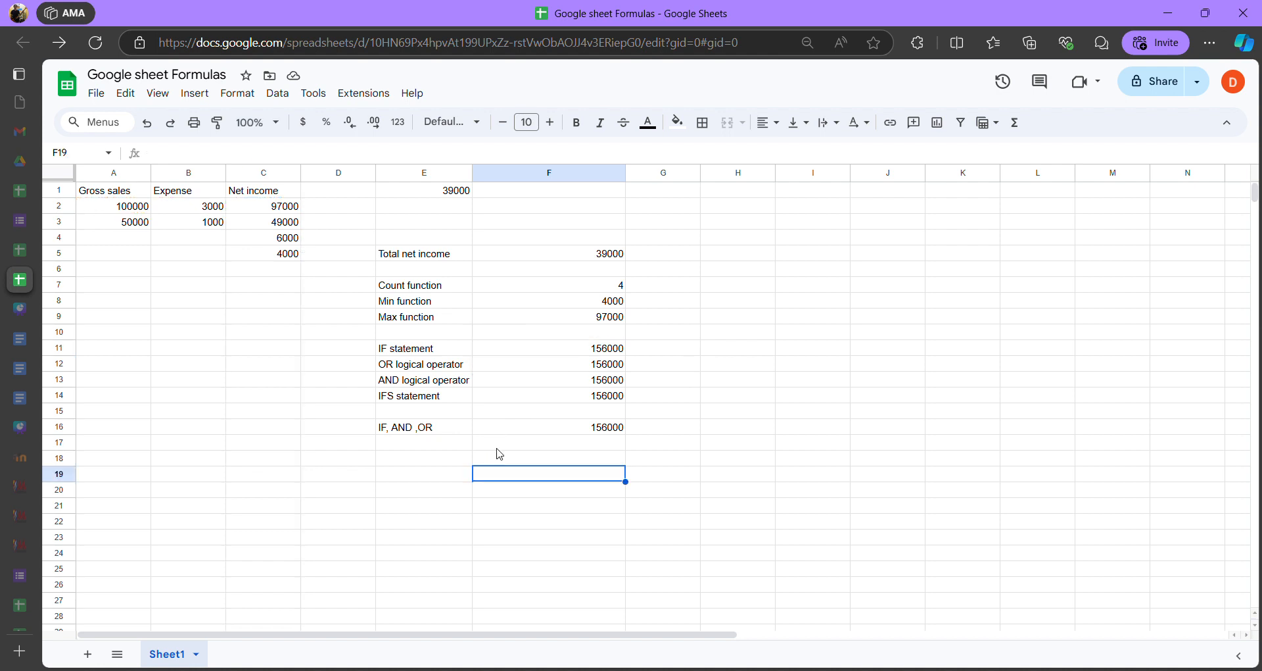
Examine the OR(A2>B2, A3>B3) condition, SUM(C2:C) and "ALL THE CONDITION IS FALSE" arguments of the IF formula in F12
left_click(555, 350)
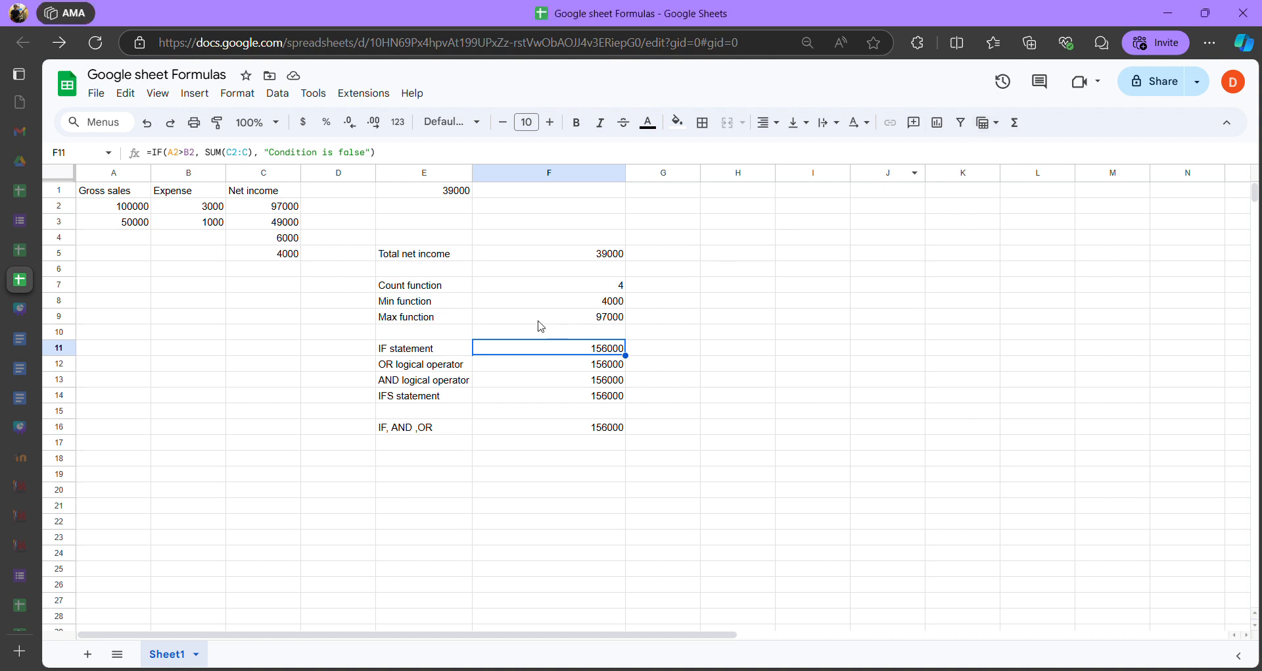
left_click(532, 368)
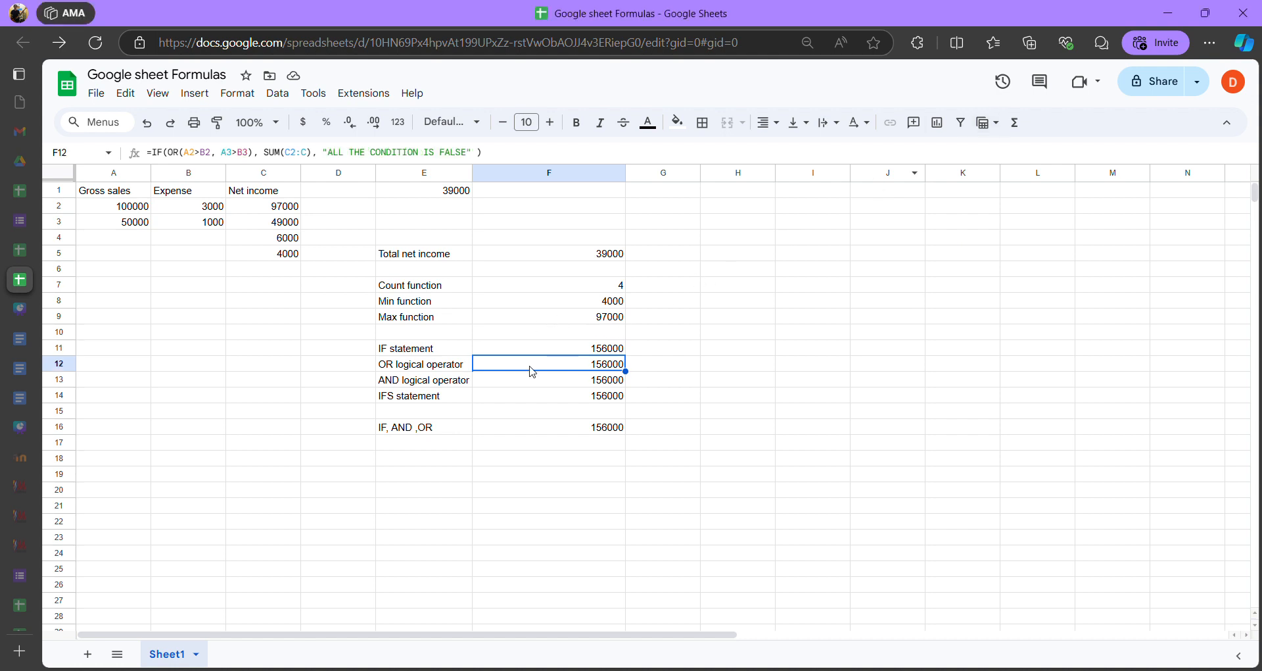
double_click(578, 367)
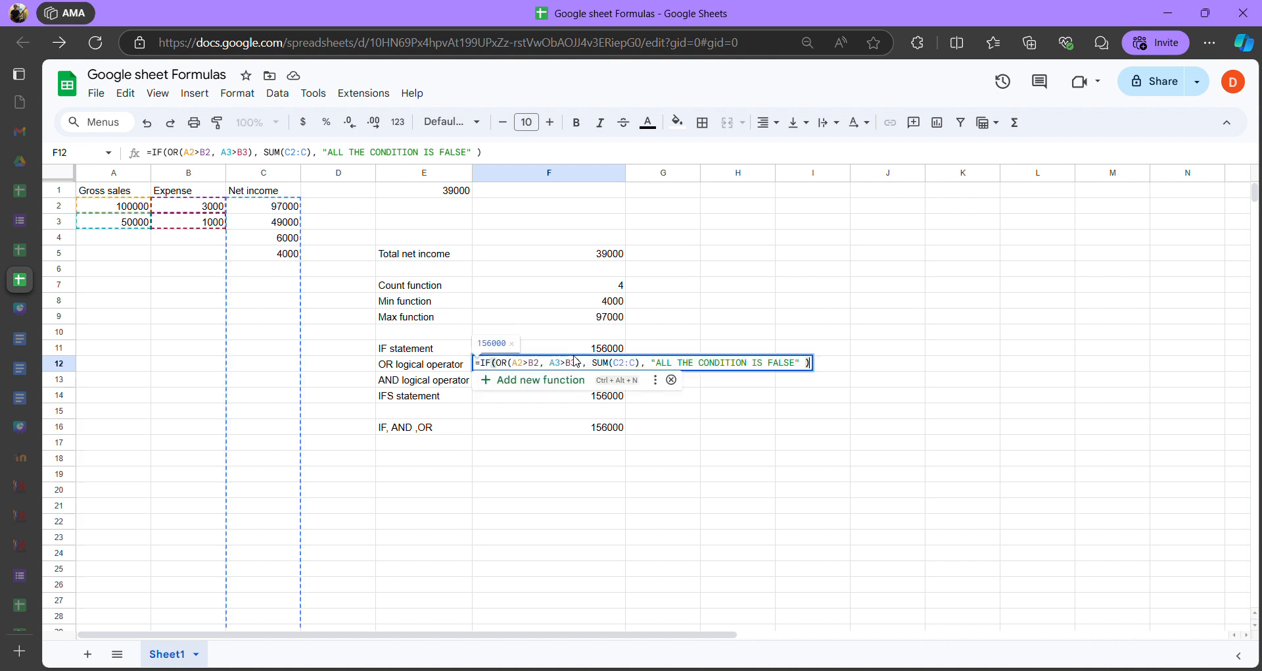
left_click(739, 384)
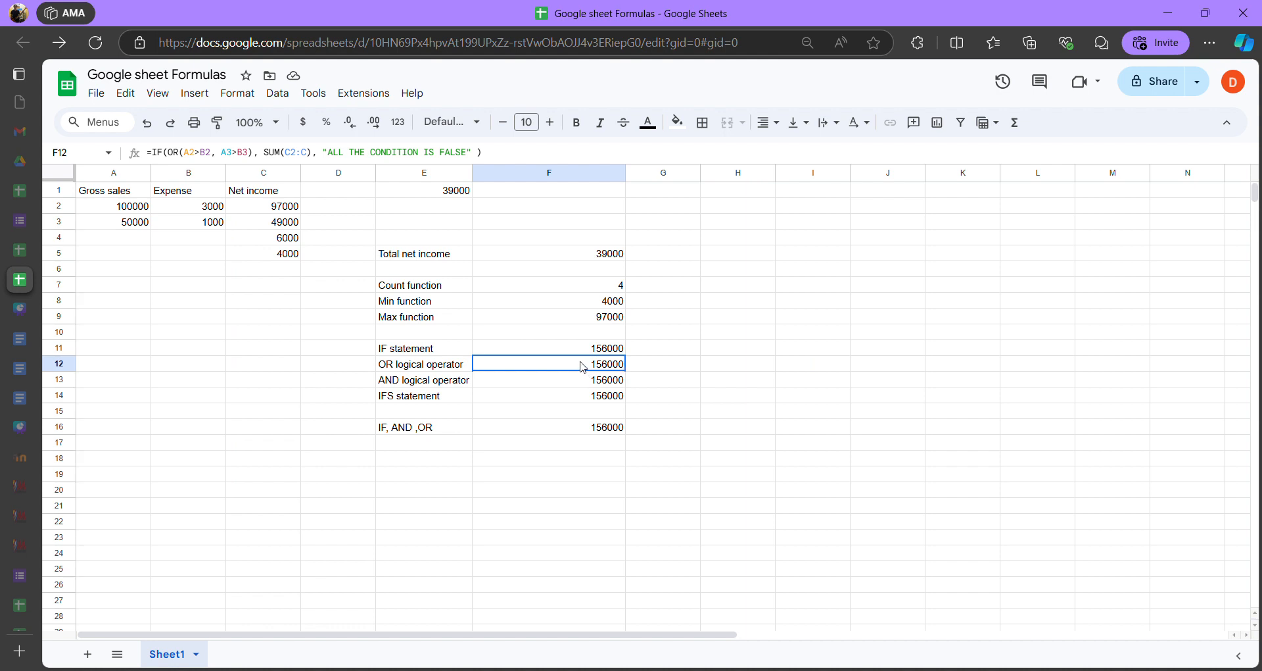
double_click(581, 365)
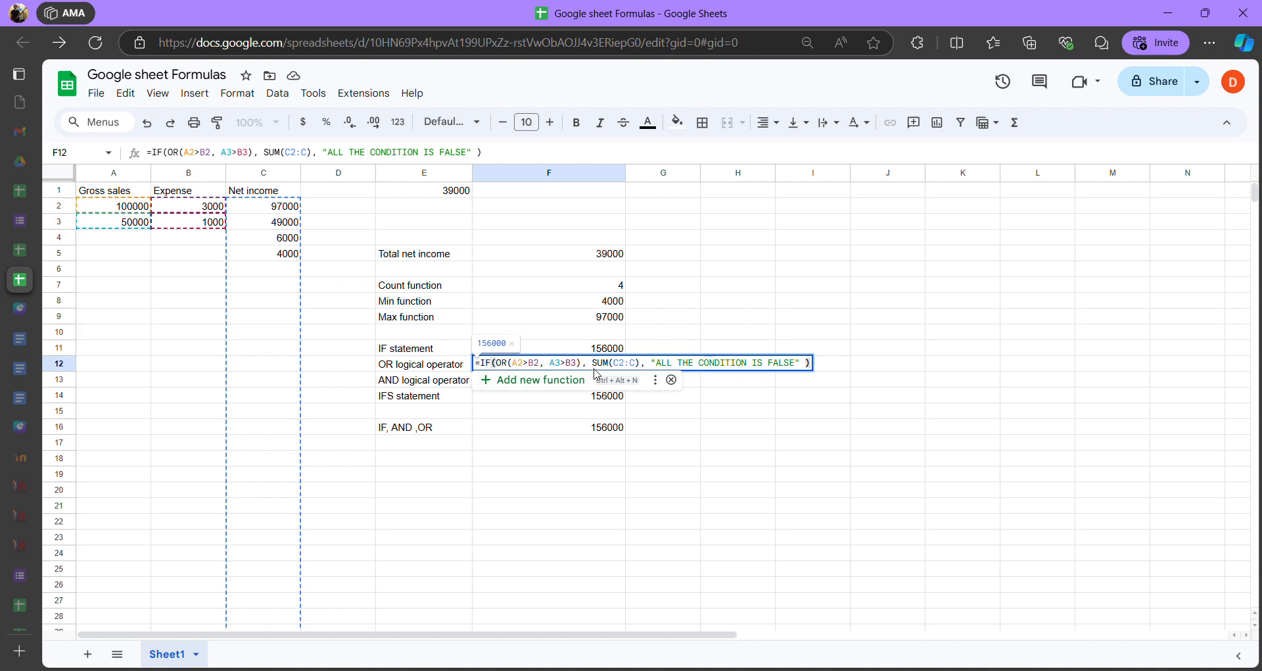
left_click_drag(516, 368, 584, 366)
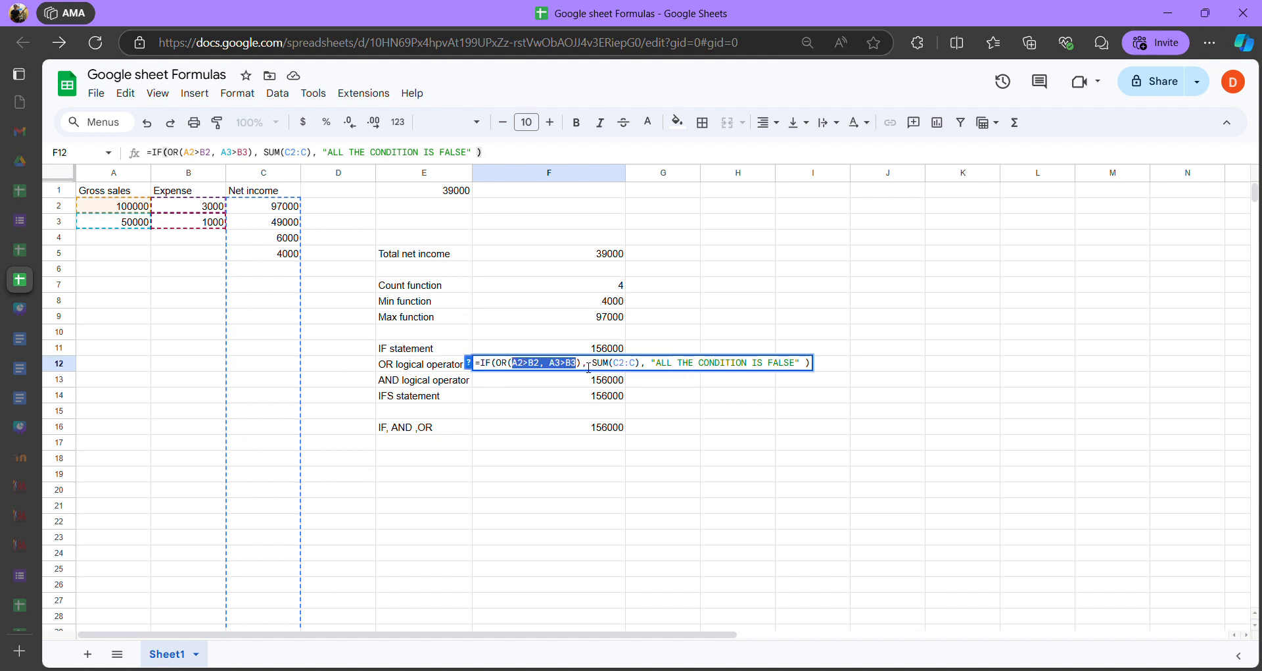
left_click(585, 366)
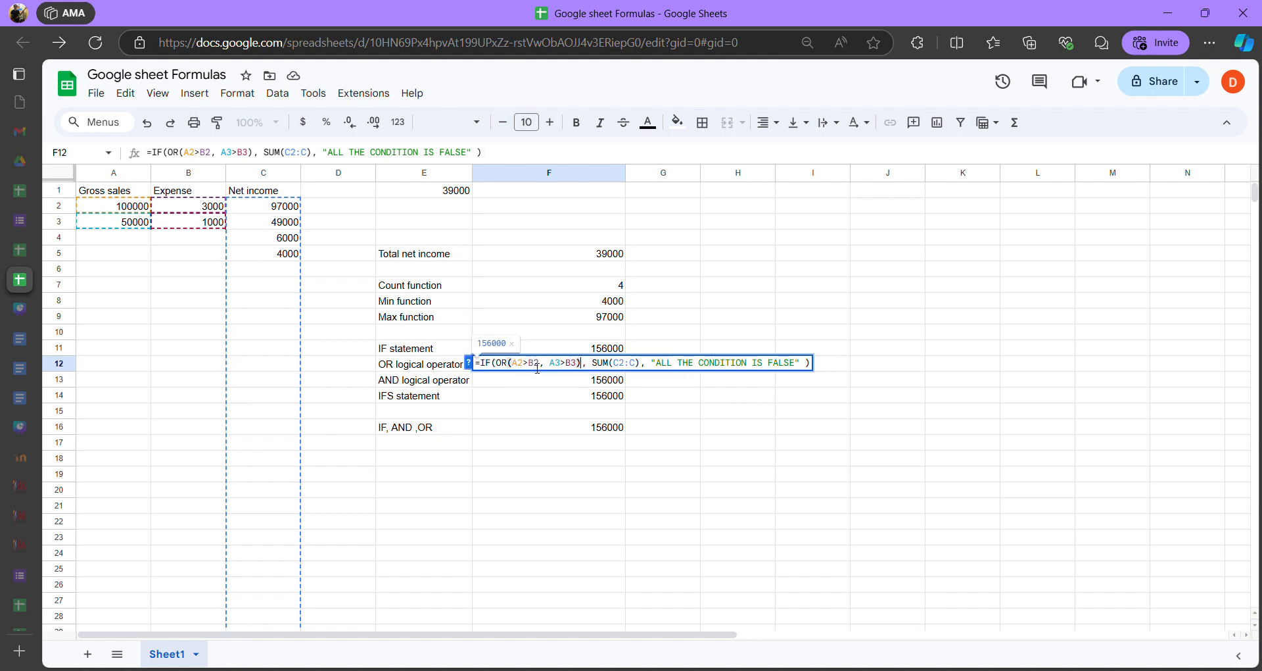
left_click_drag(513, 367, 584, 367)
left_click(595, 366)
left_click(667, 362)
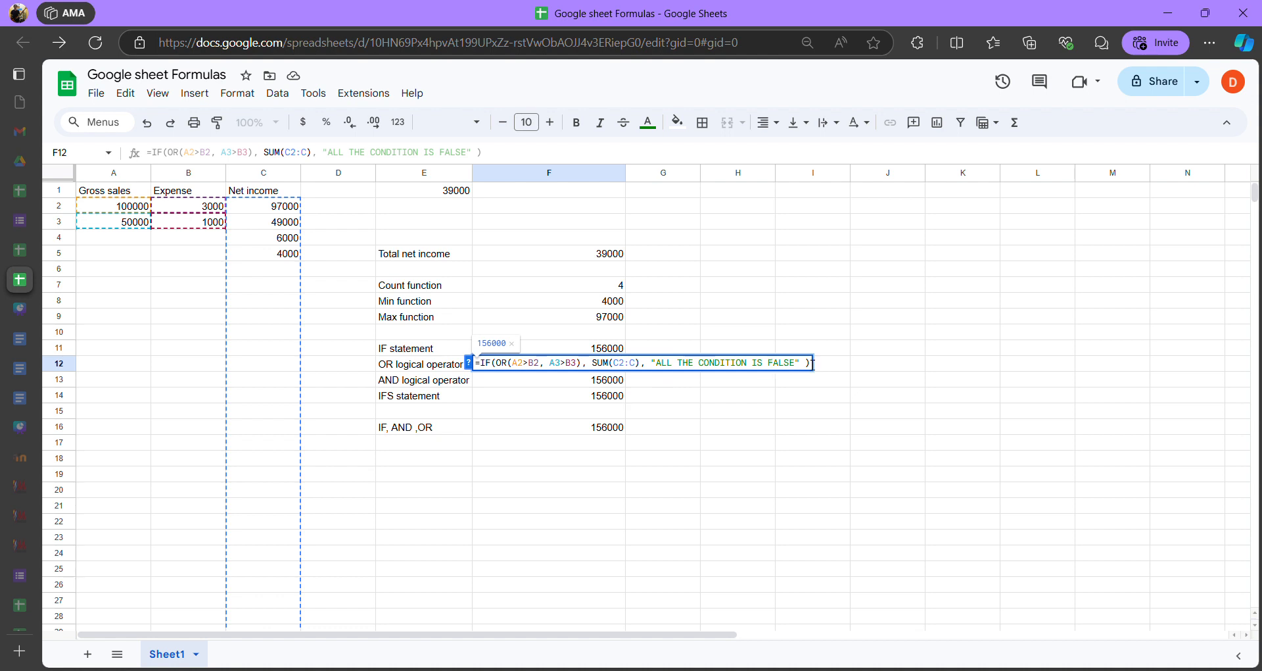
left_click_drag(808, 363, 508, 378)
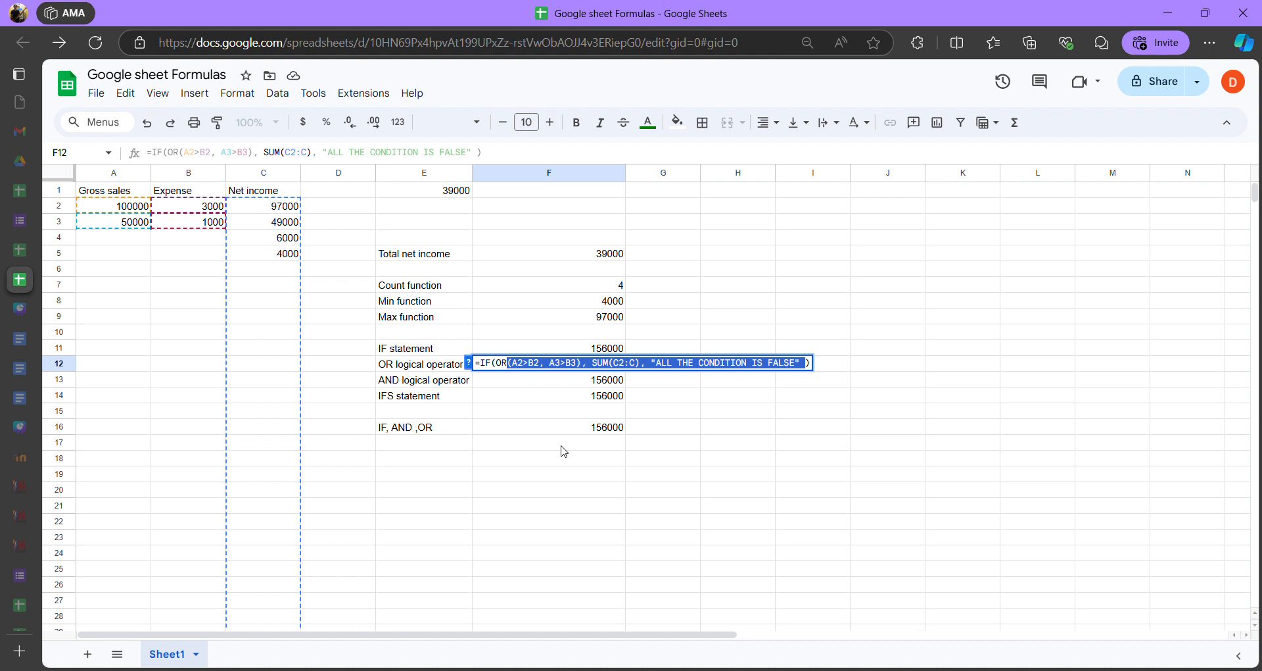
Clear the old arguments from the IF formula in F12 and insert an empty OR function as its condition
key("BackSpace")
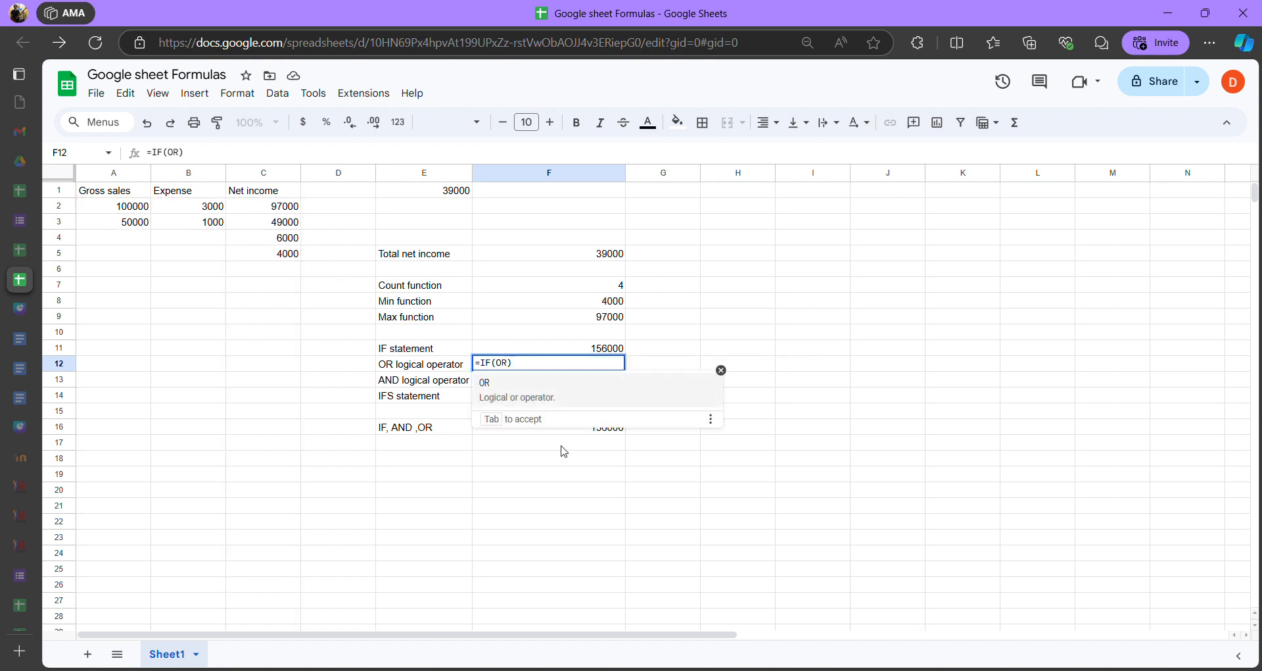
key("BackSpace")
key("BackSpace")
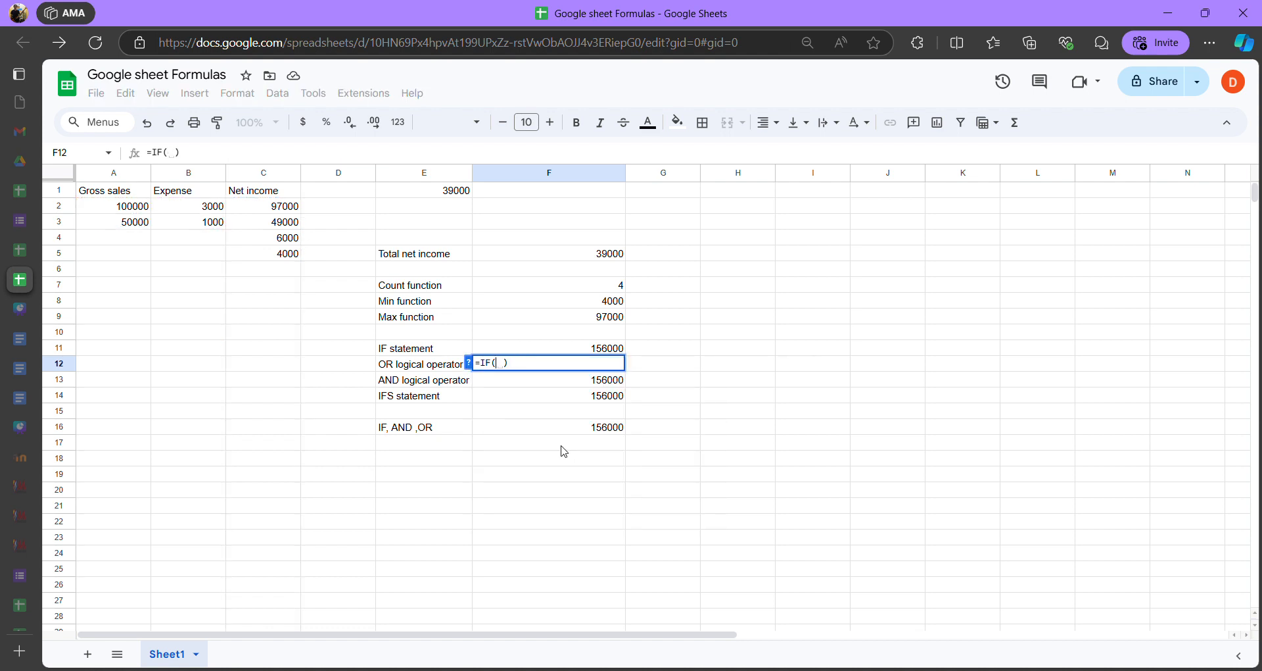
type("OR")
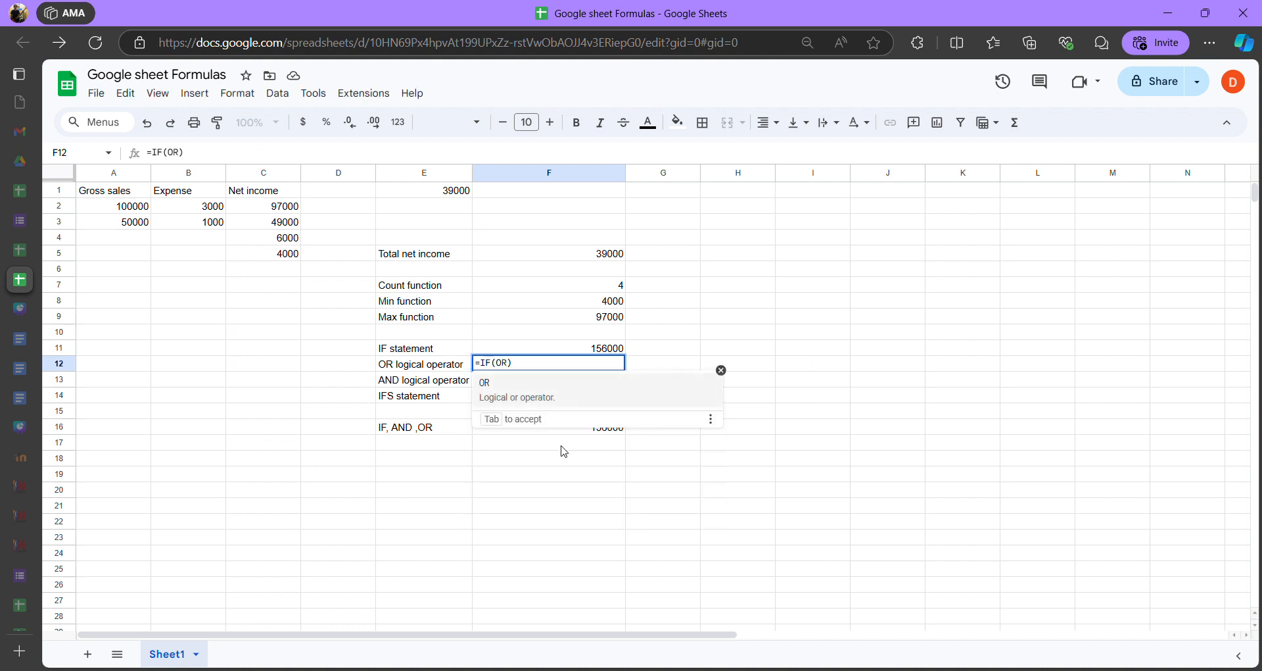
key("Tab")
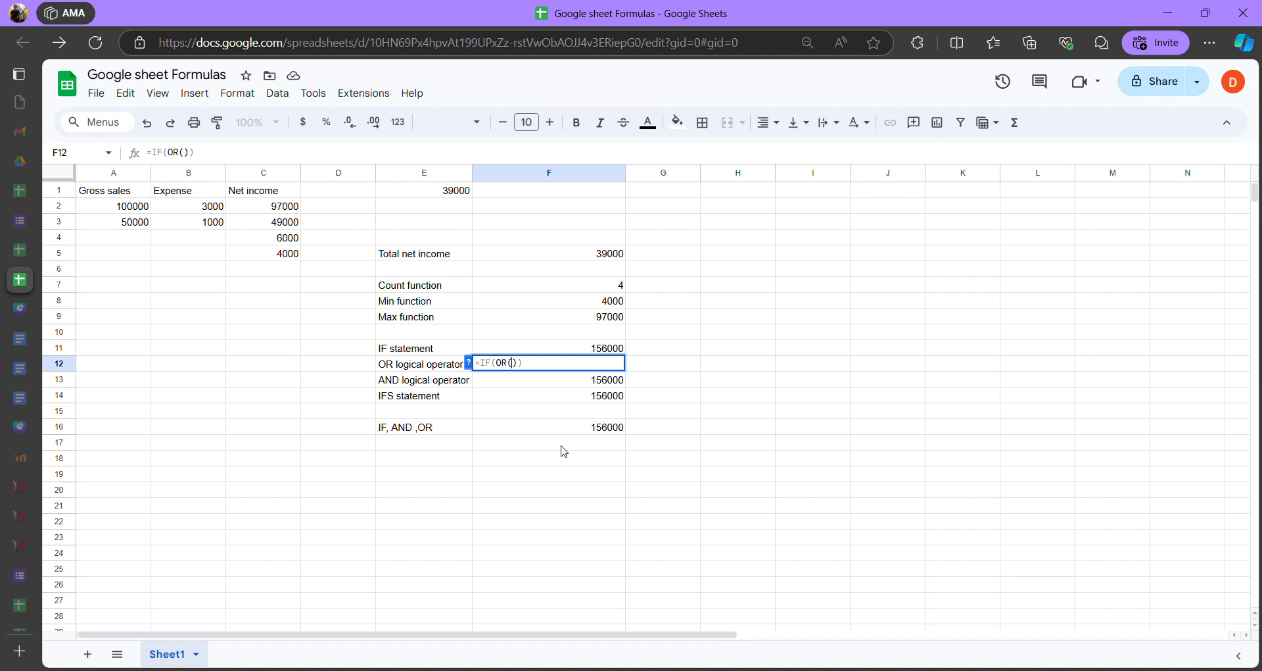
Enter A2>B2 and A2<B2 as the two conditions of the OR function in the F12 formula
type("A")
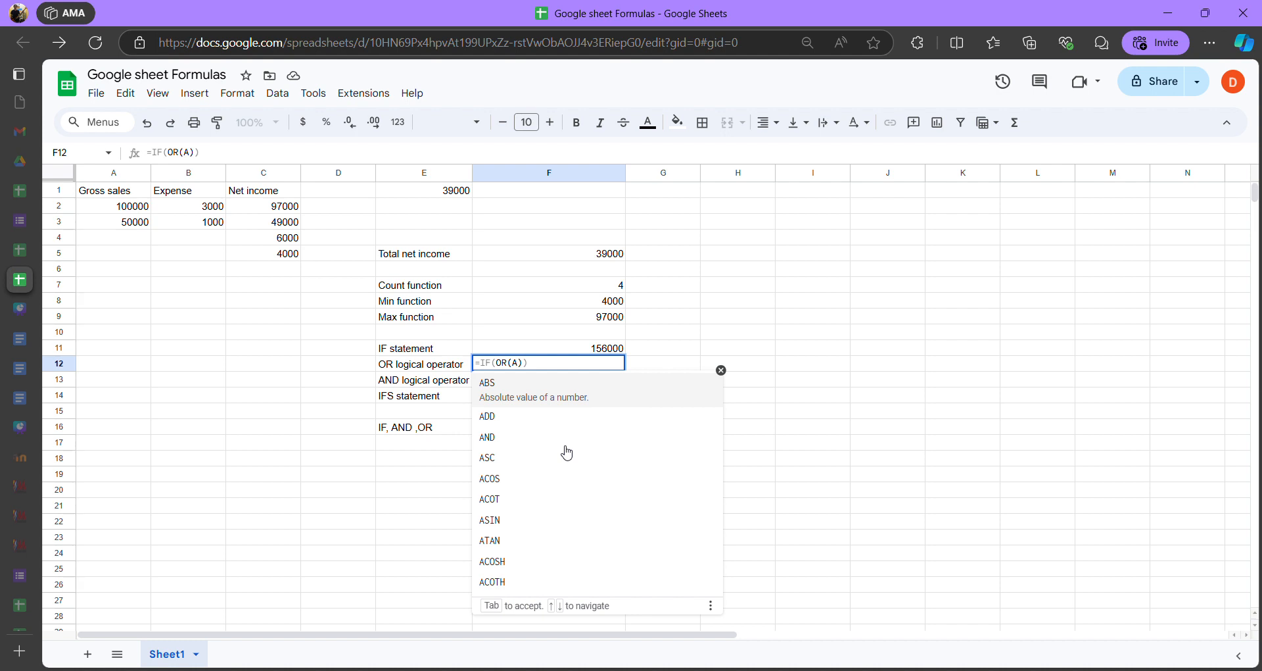
type("2")
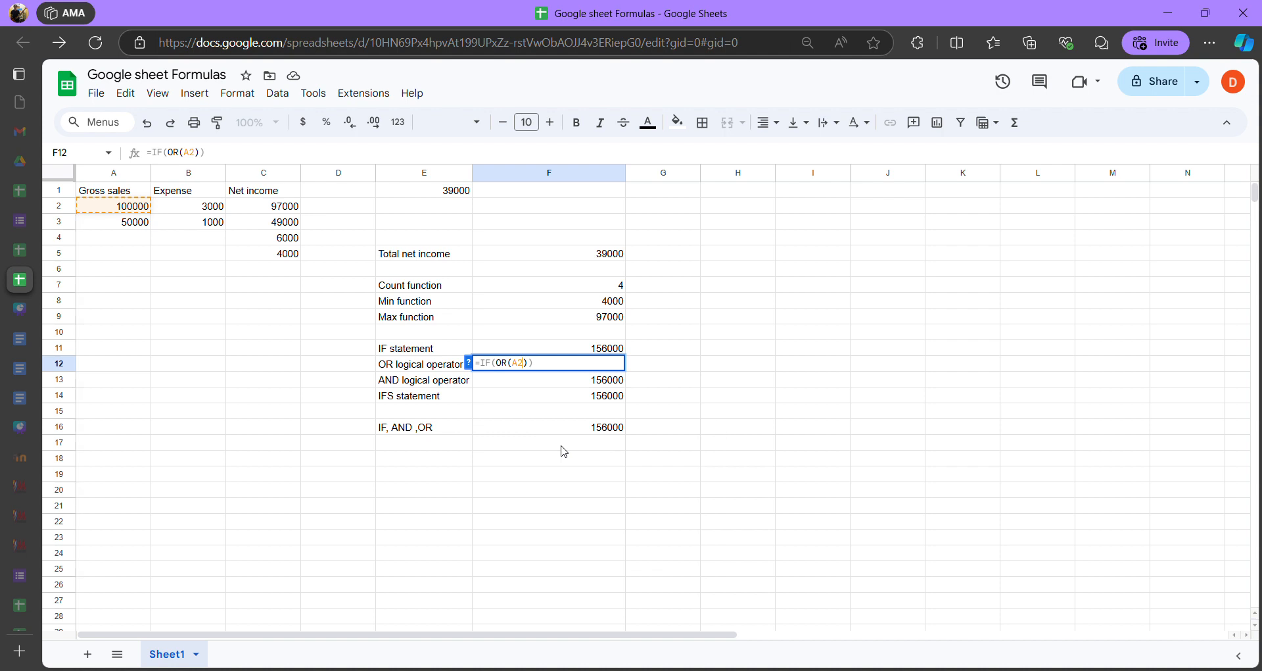
type(">B2,")
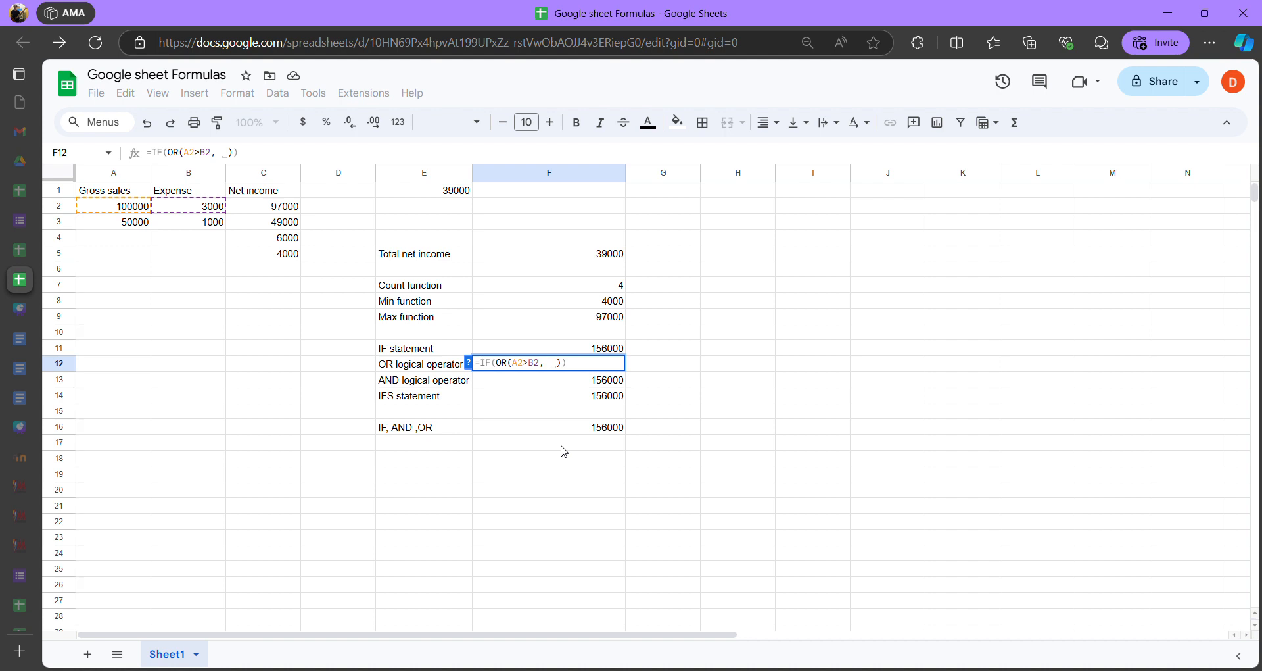
type(" A")
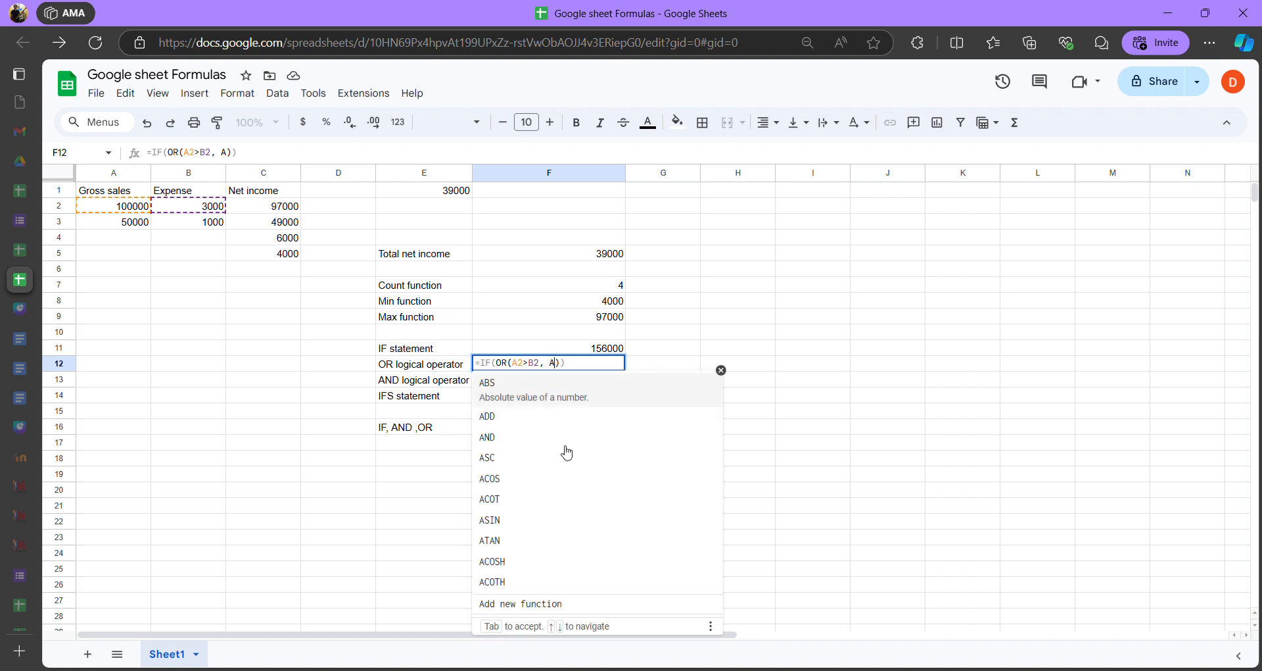
type("2")
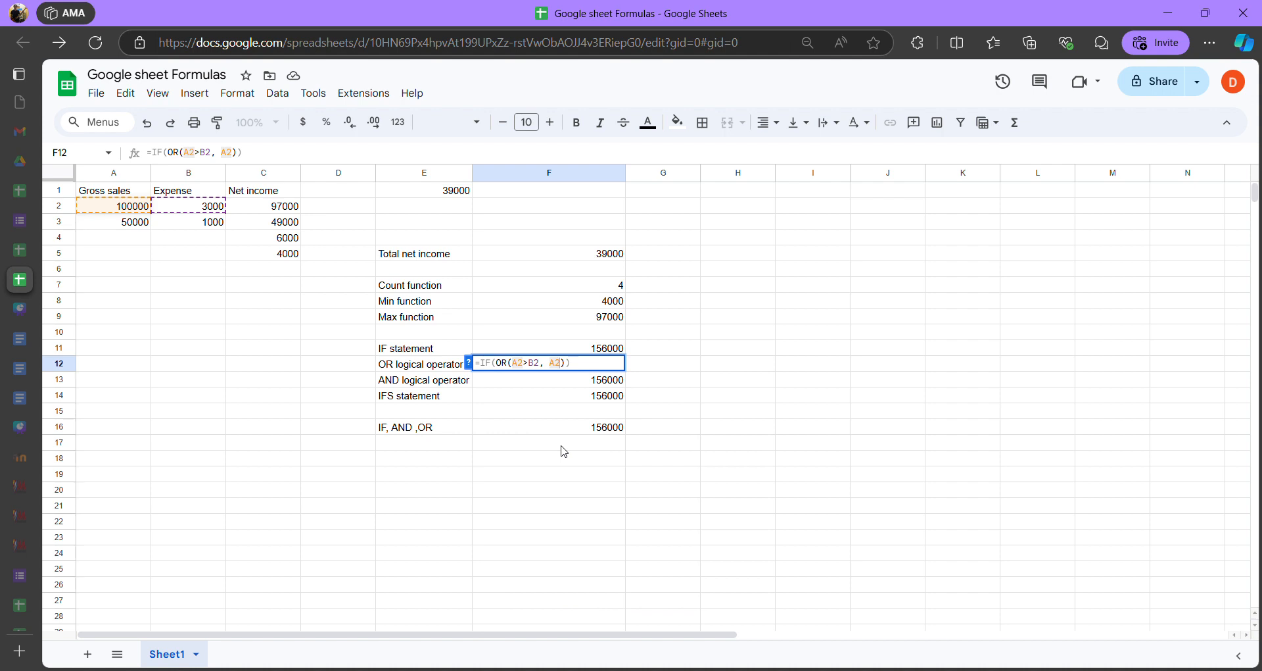
type("<B2")
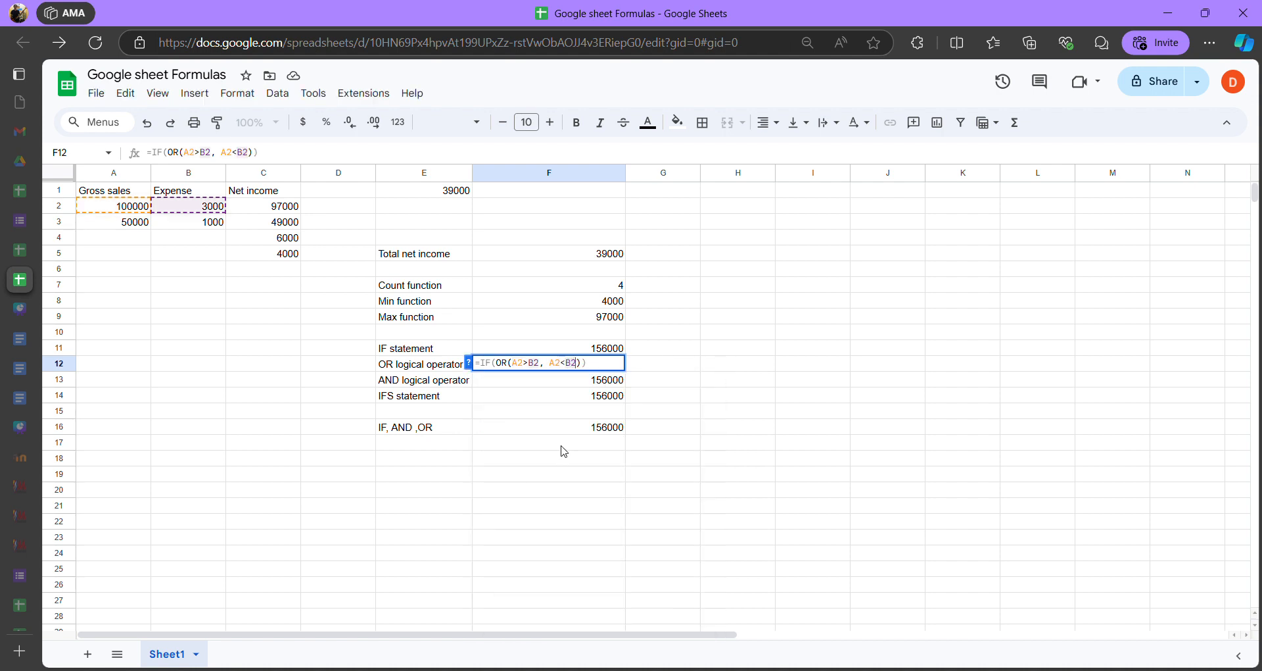
type(")")
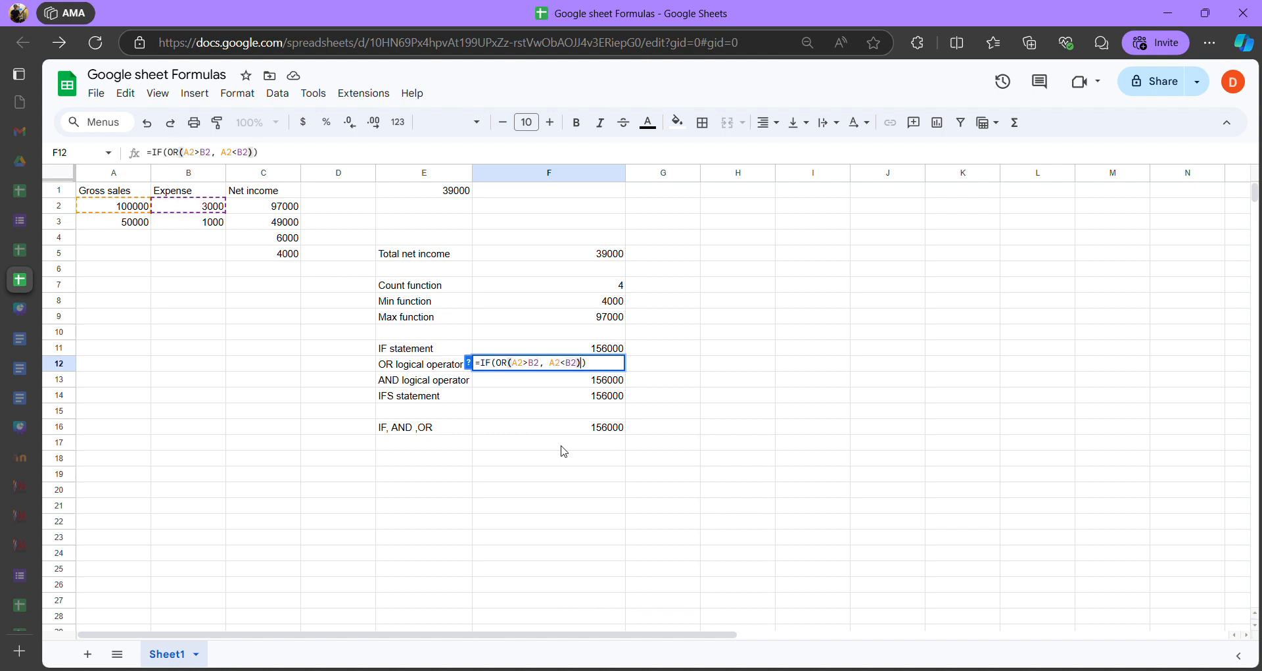
type(", ")
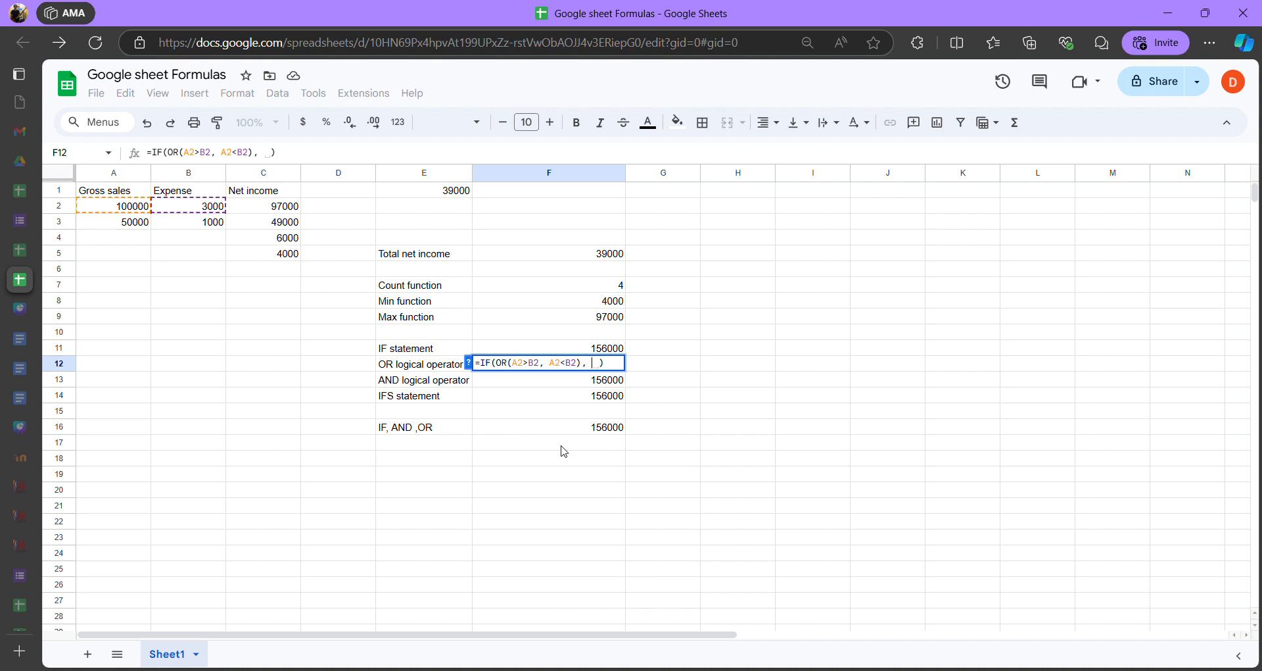
Add SUM(C2:C) as the value returned when the IF condition in F12 is true
type("SU")
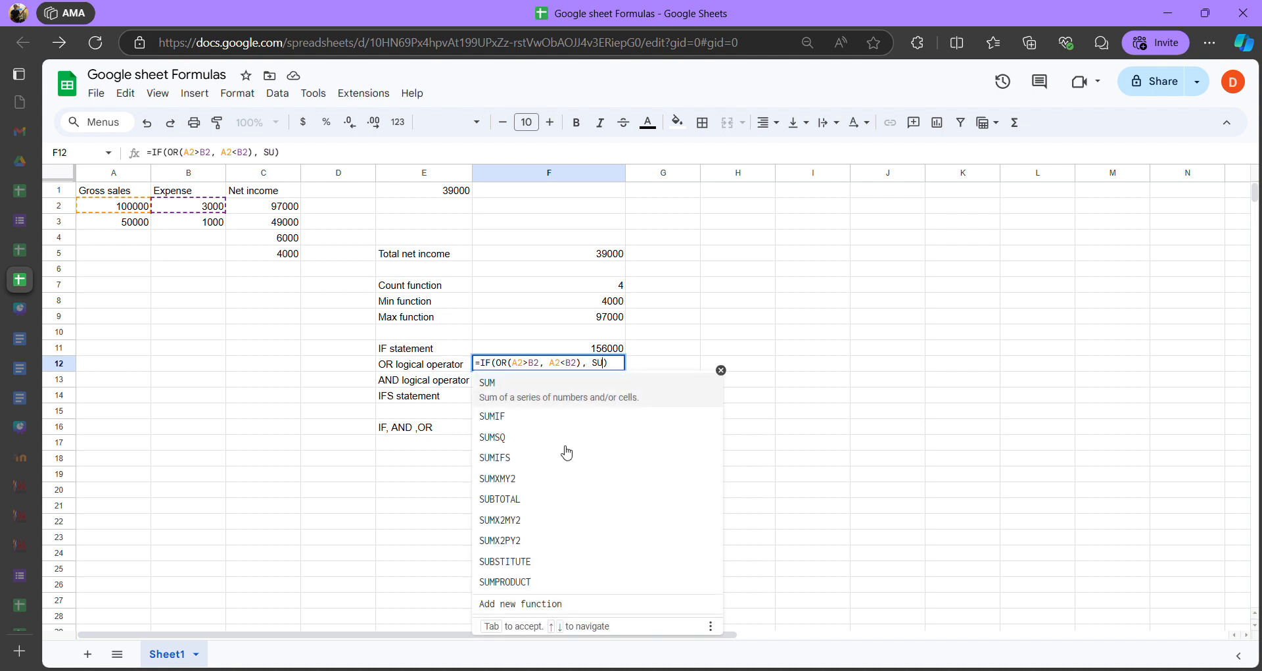
type("M")
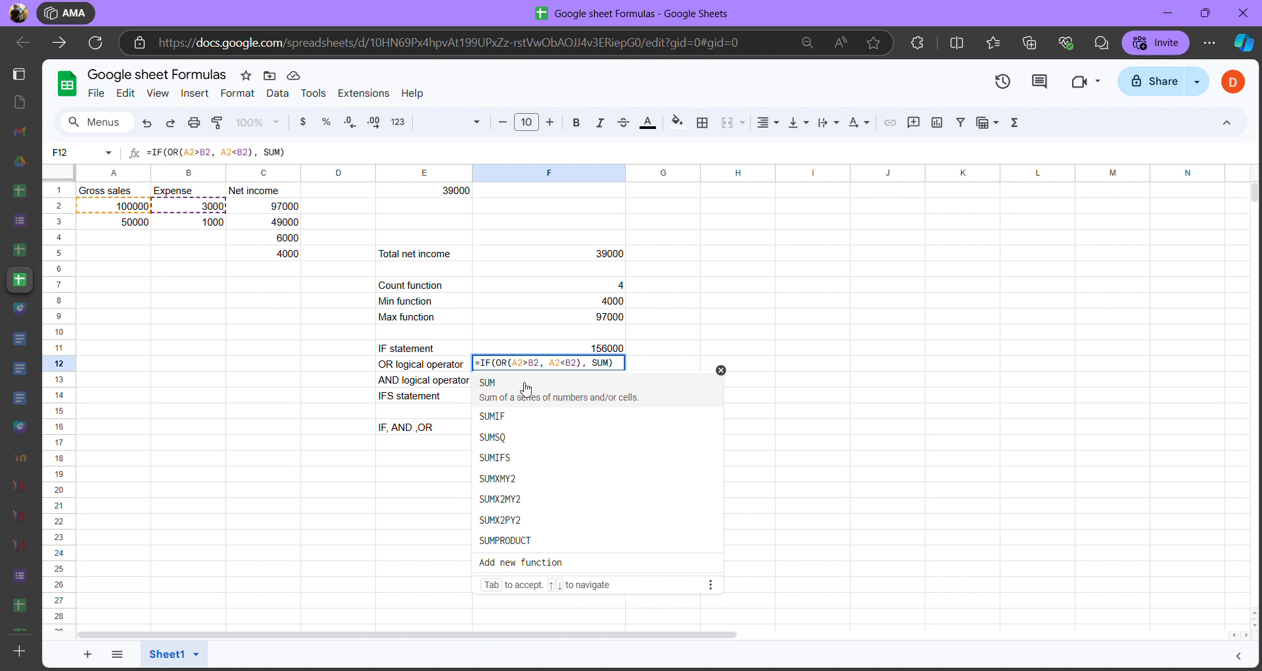
left_click(565, 401)
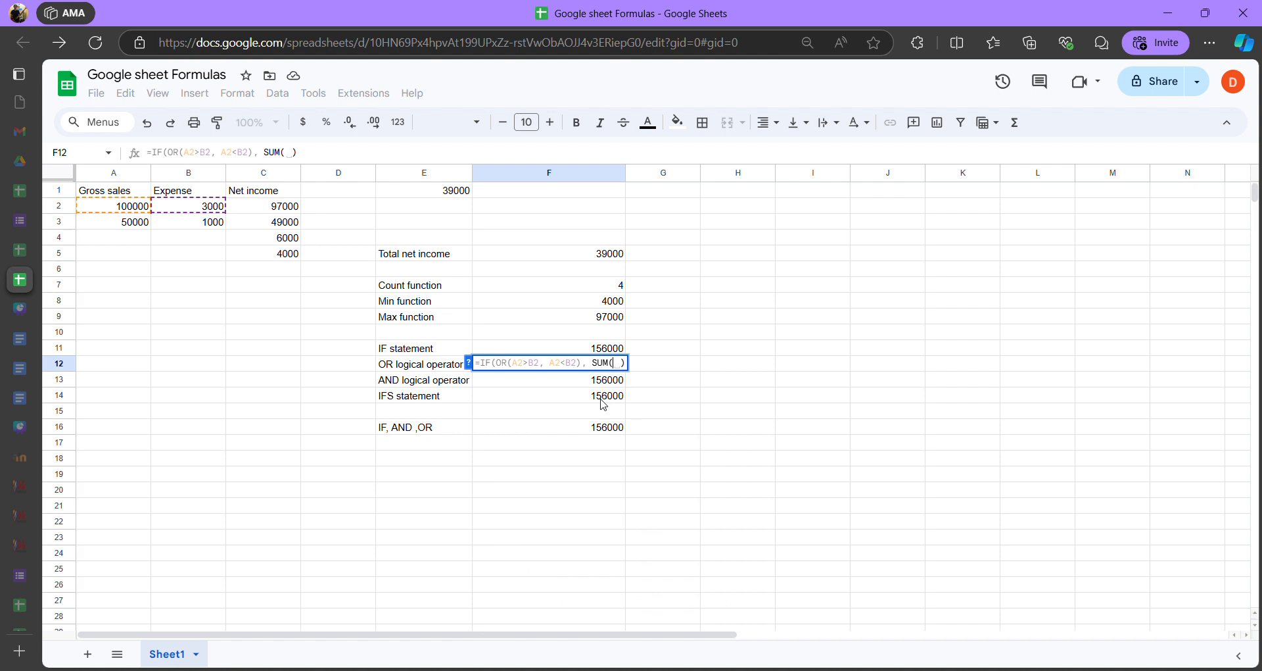
type("C2:")
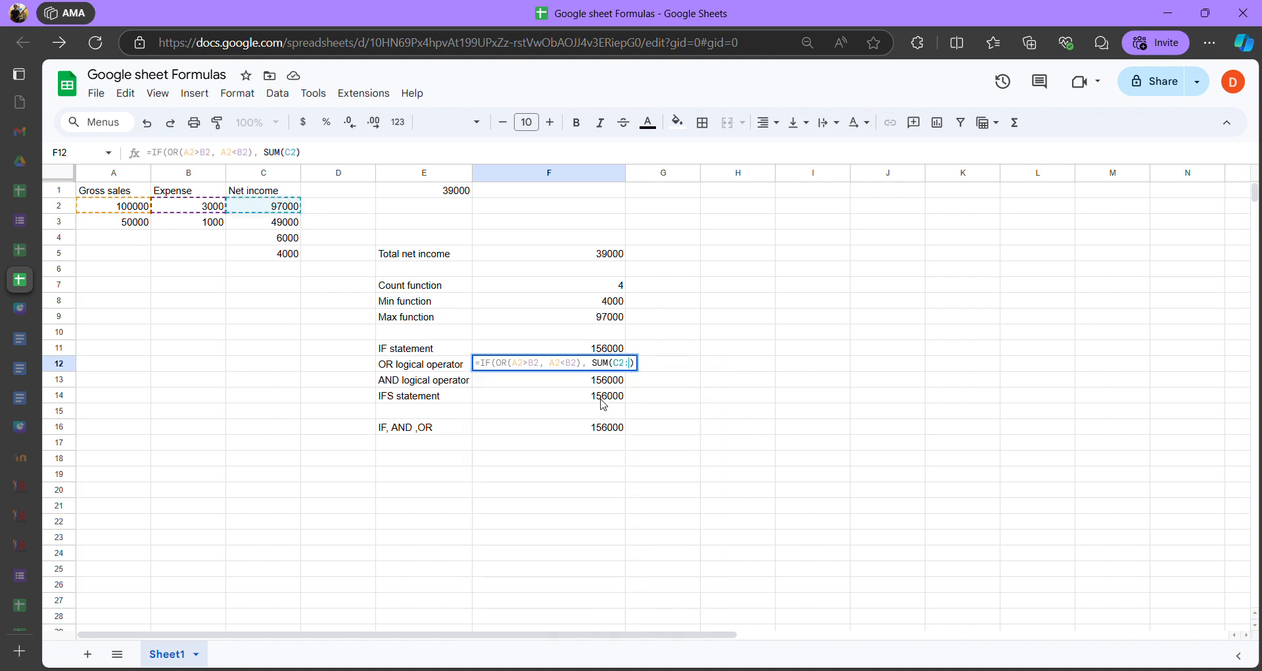
type("C")
type("), ")
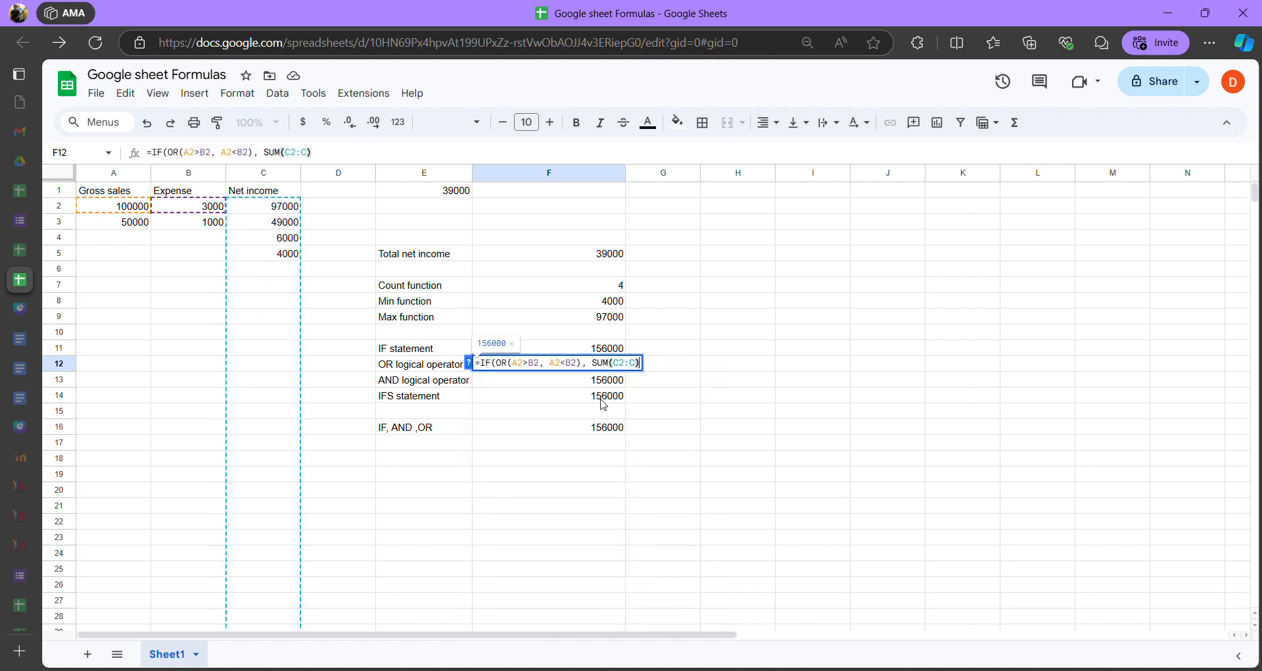
Add the text "Condition is false" as the IF formula's false result and commit the formula in F12
type("\"")
type(")")
type(")")
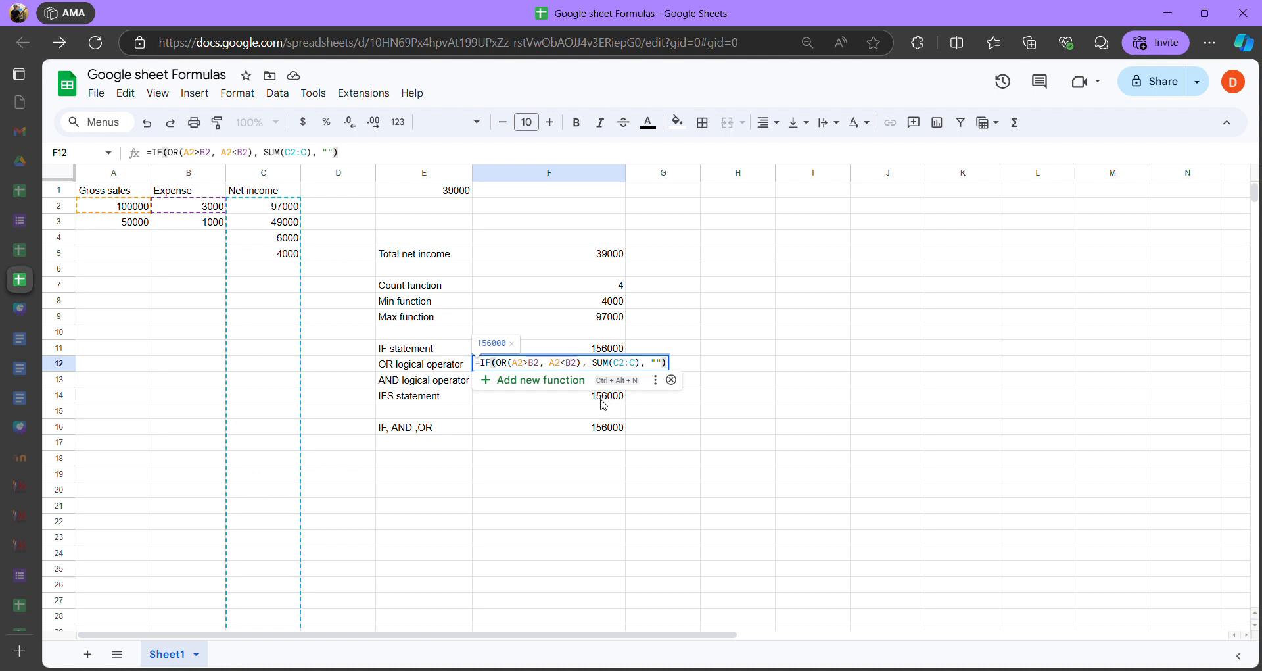
key("Left")
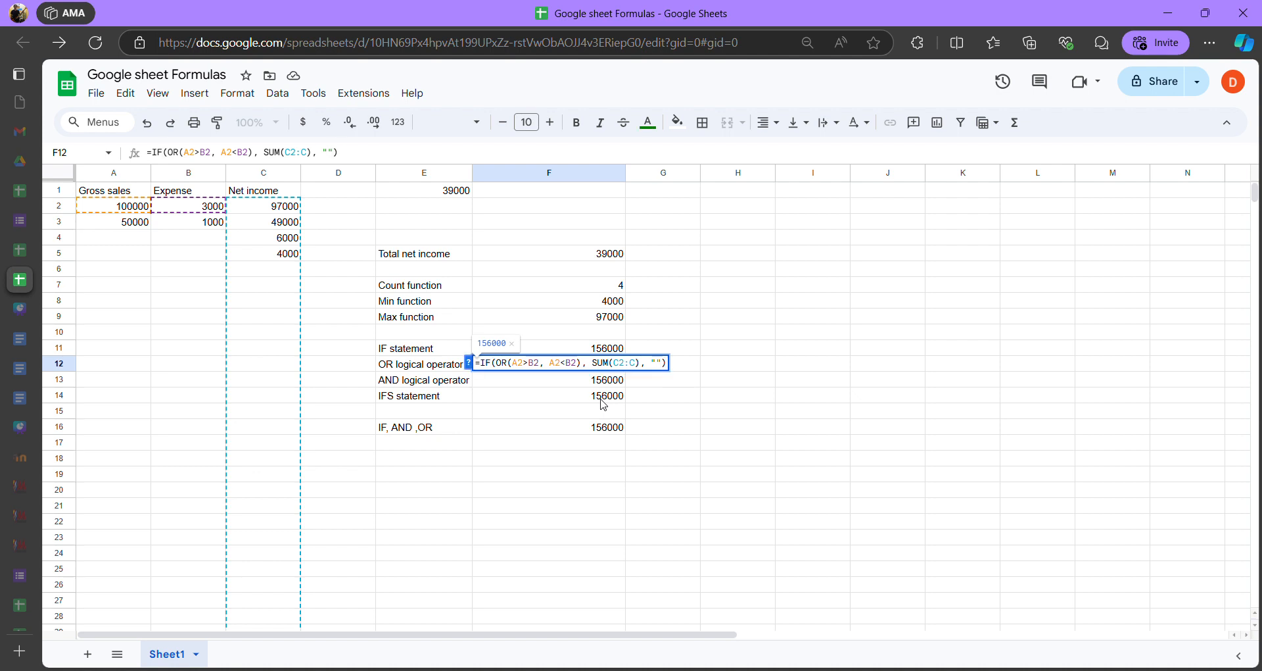
type("Co")
type("ndition is f")
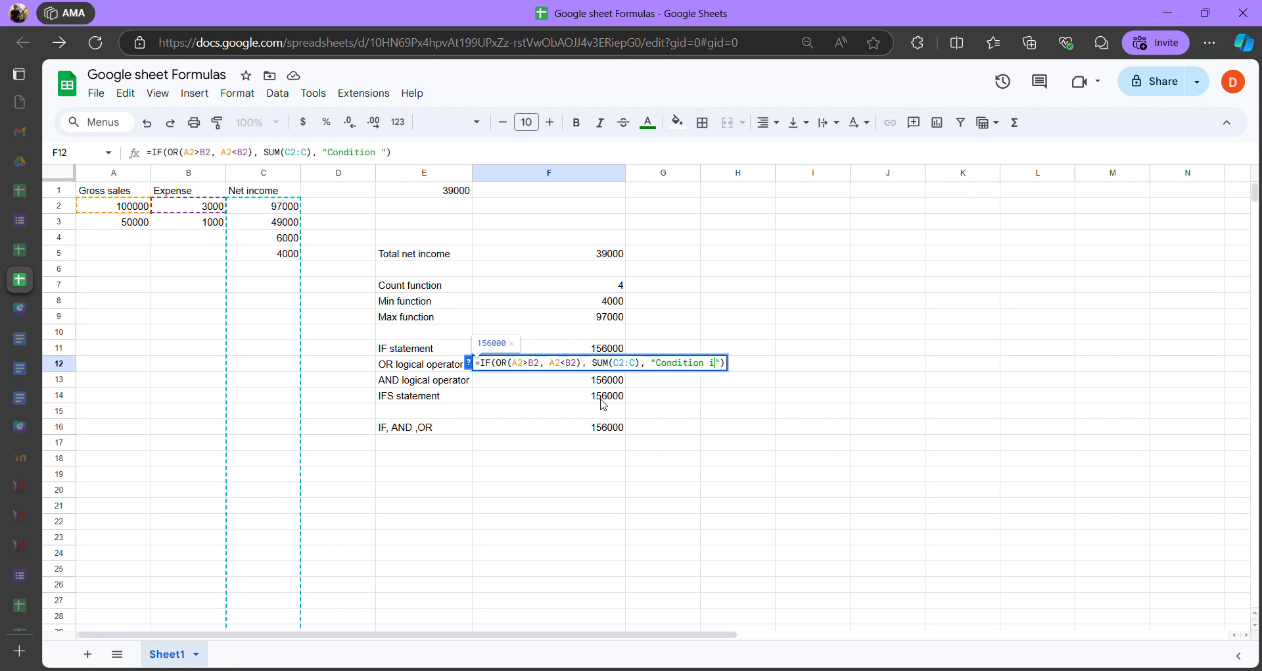
type("alse")
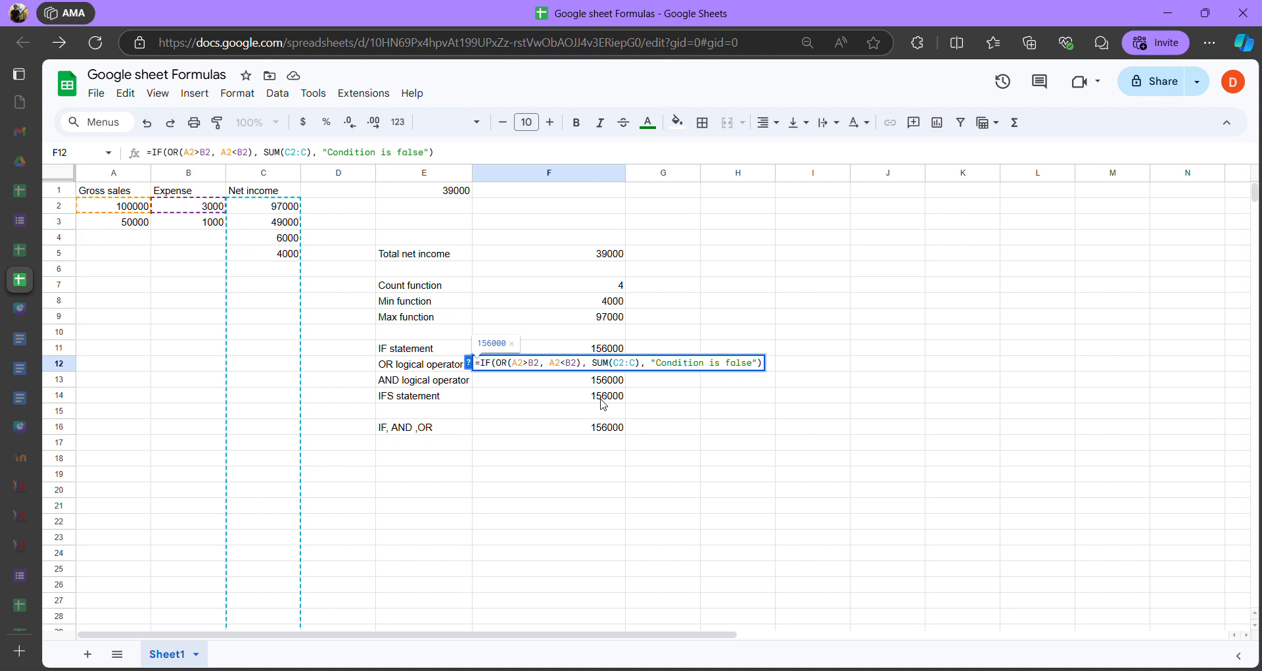
left_click(548, 395)
Reopen the F12 formula and examine its whole OR test, the A2>B2 condition and the SUM(C2:C) part
left_click(559, 367)
double_click(567, 366)
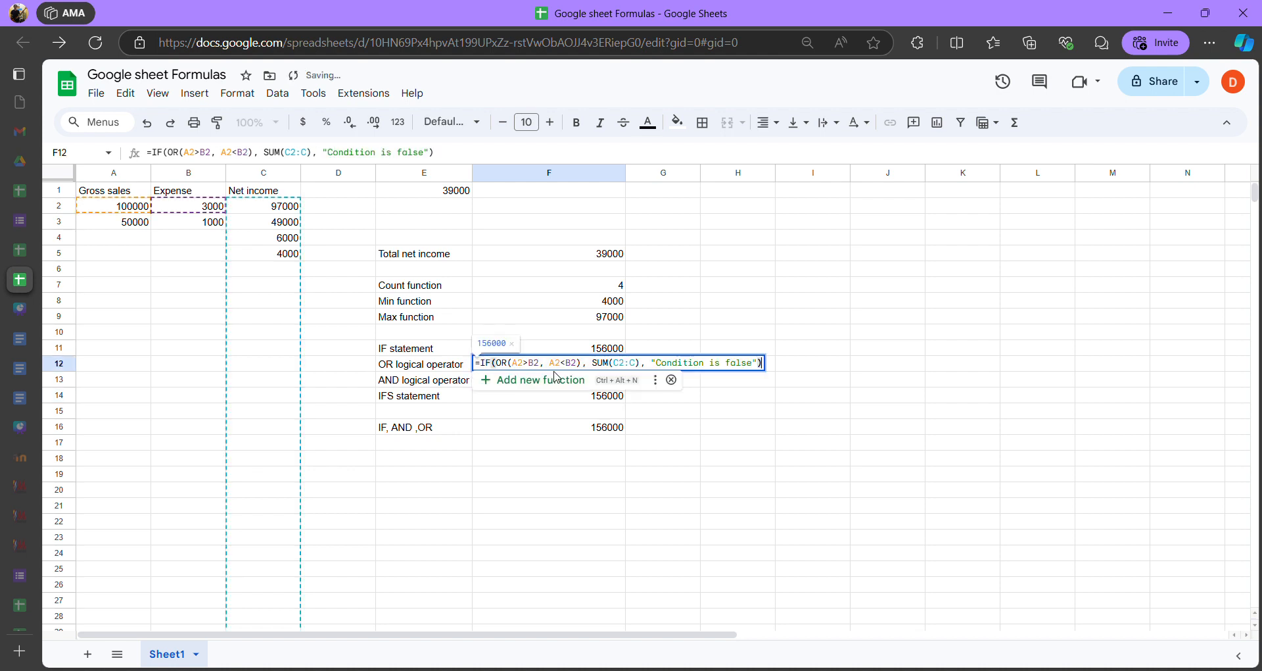
left_click(585, 363)
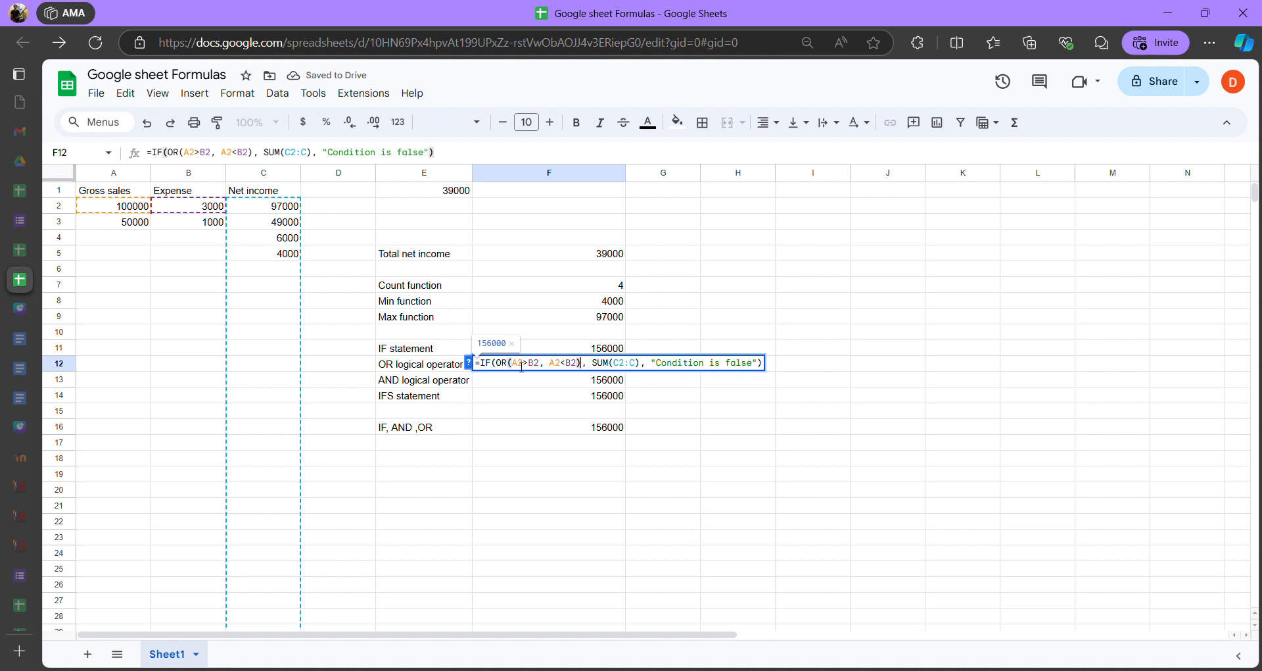
left_click_drag(497, 366, 577, 374)
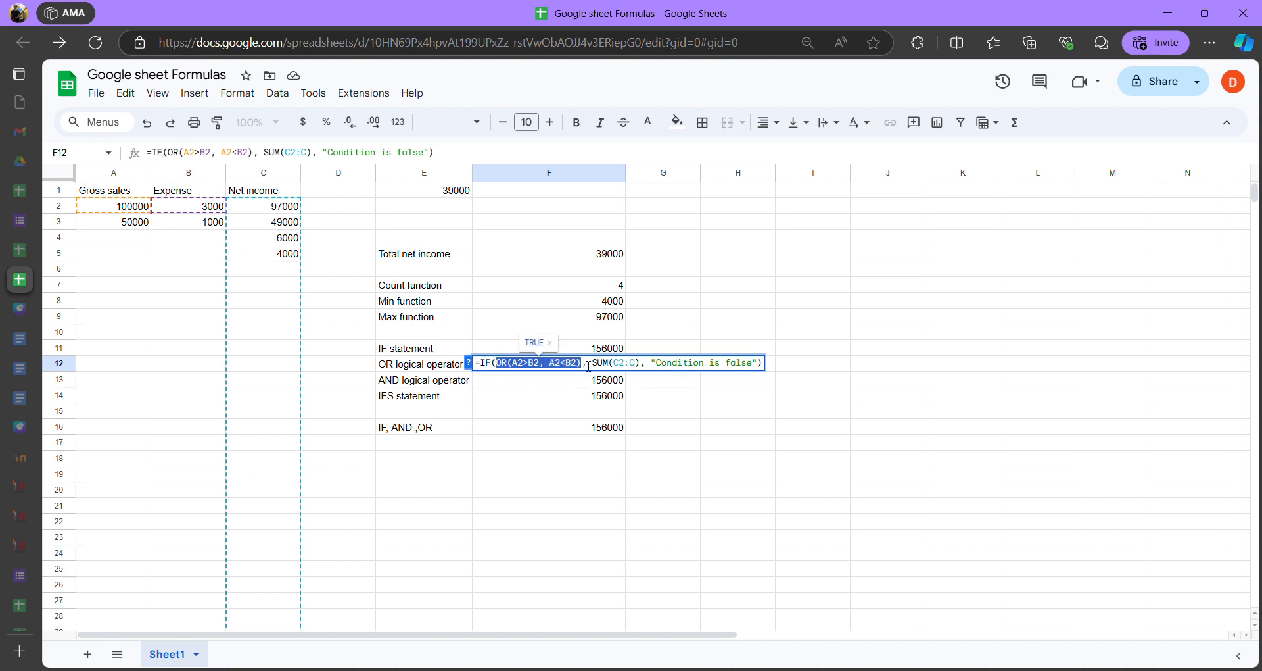
left_click(592, 367)
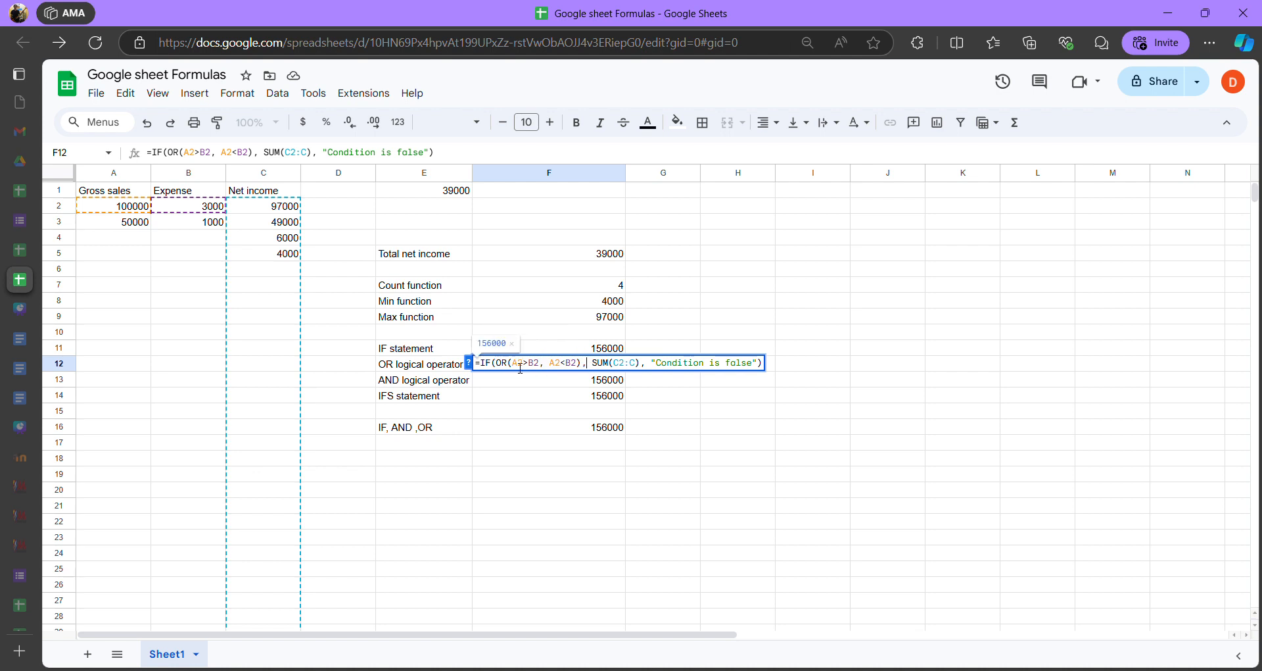
left_click_drag(520, 368, 545, 370)
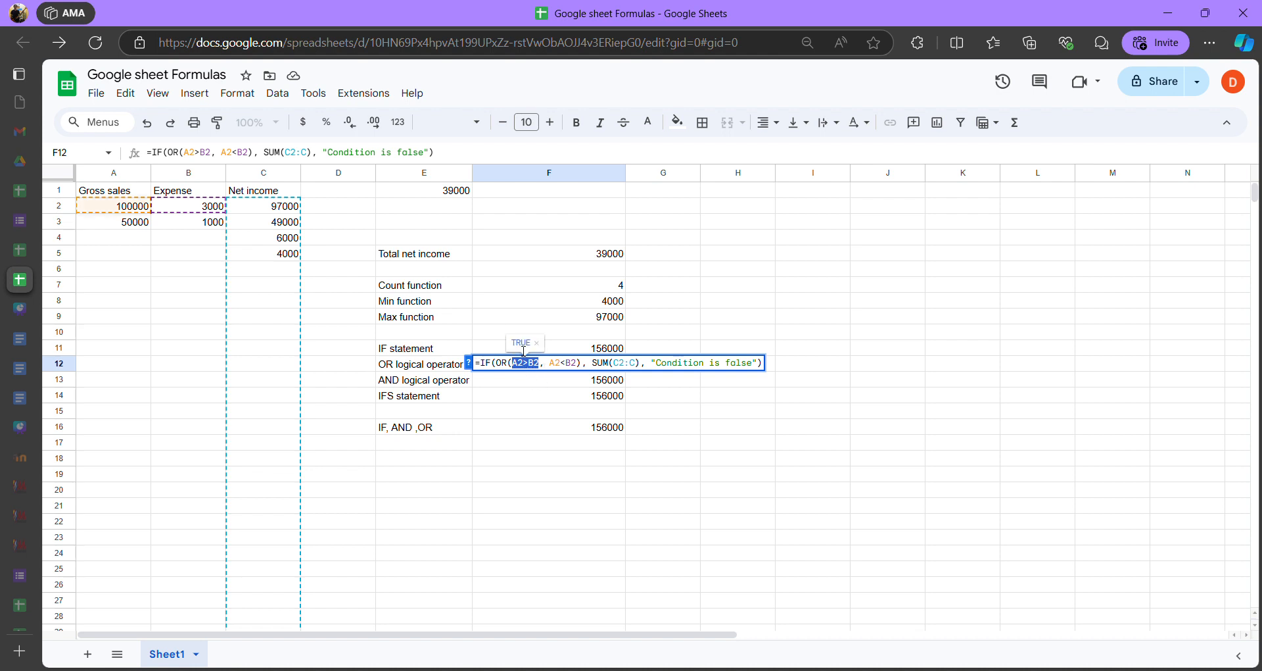
left_click(593, 366)
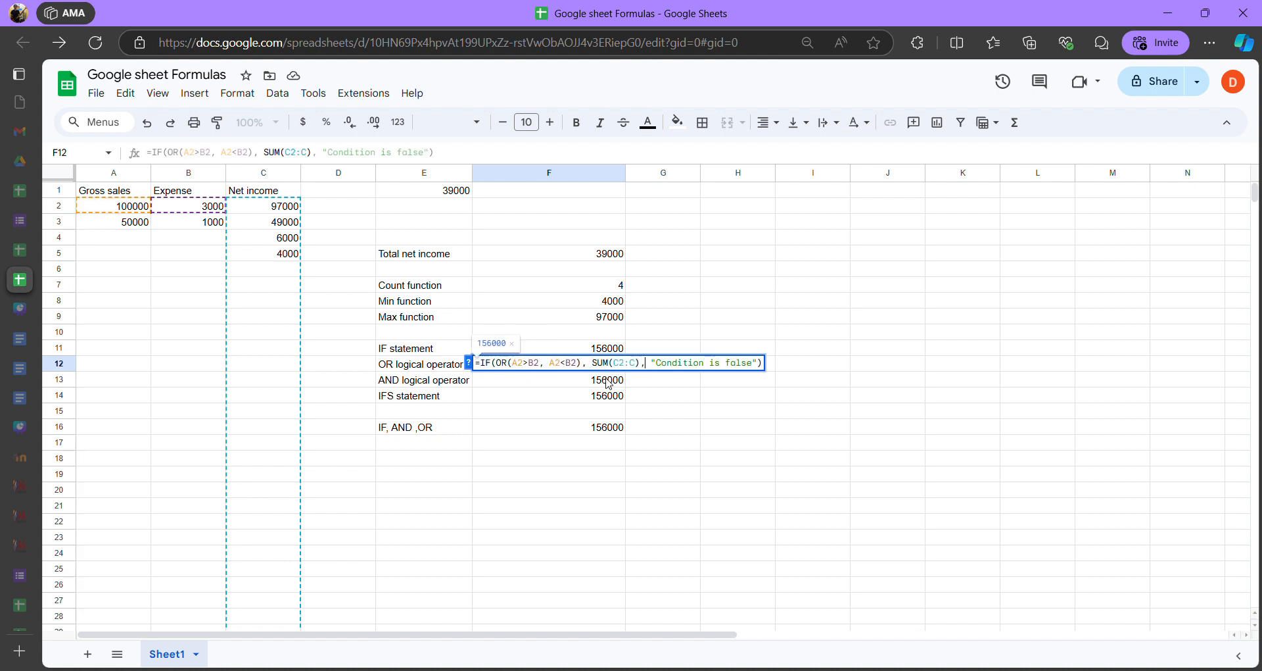
left_click_drag(592, 365, 644, 366)
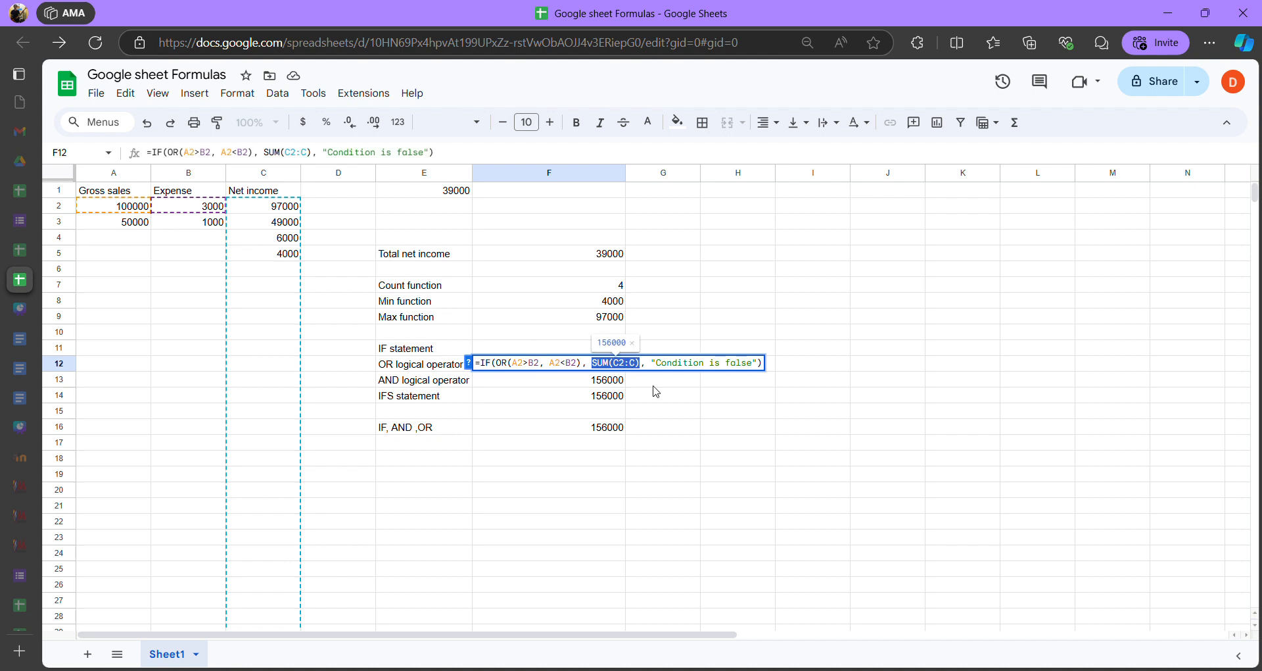
Compare how the conditions A2>B2 and A2<B2 evaluate individually, and check the SUM(C2:C) value in the F12 formula
left_click_drag(512, 364, 543, 368)
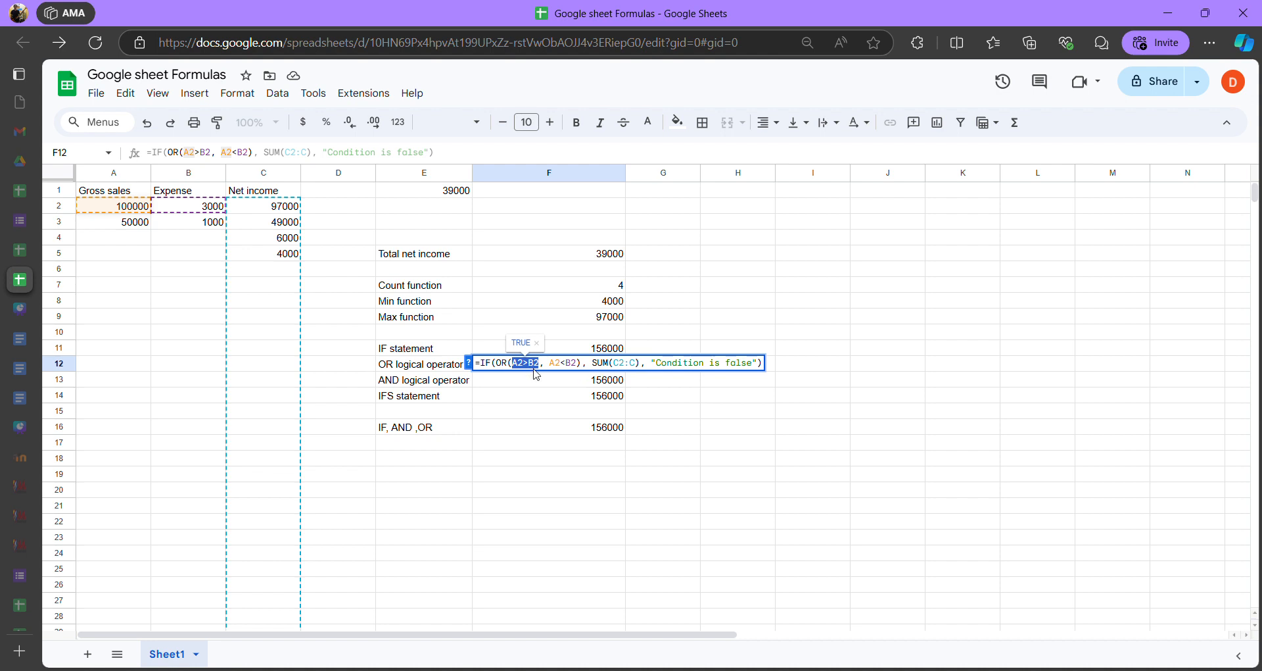
left_click(562, 364)
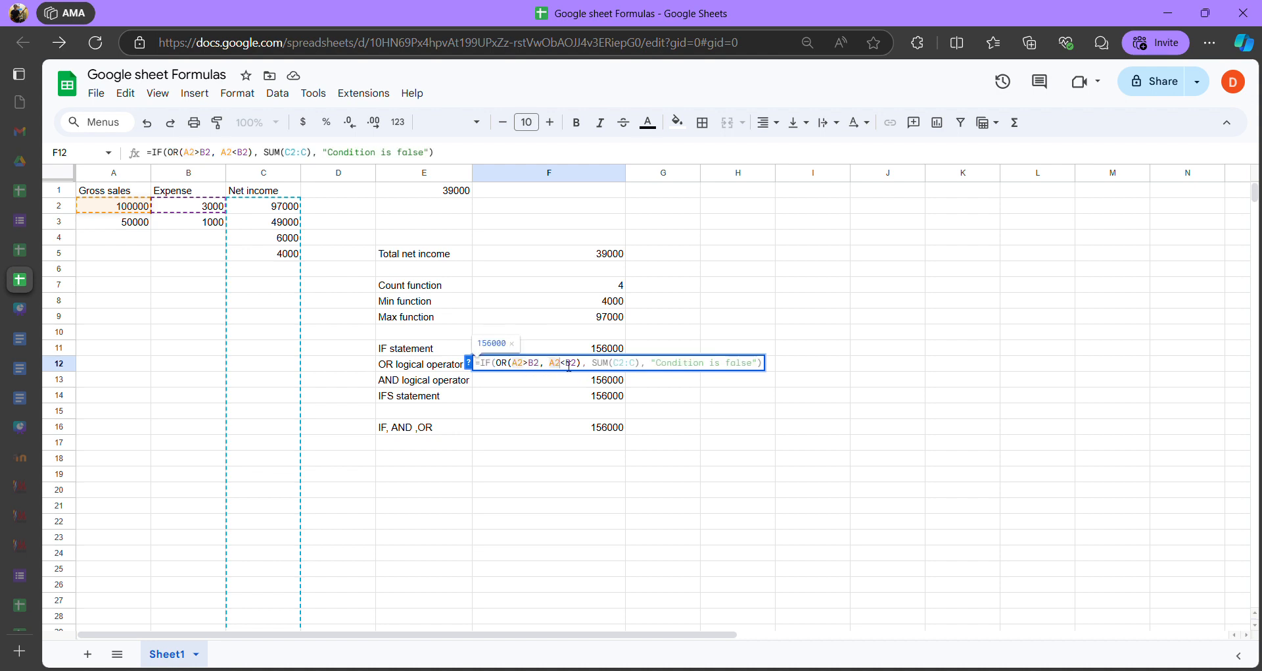
left_click_drag(550, 364, 577, 366)
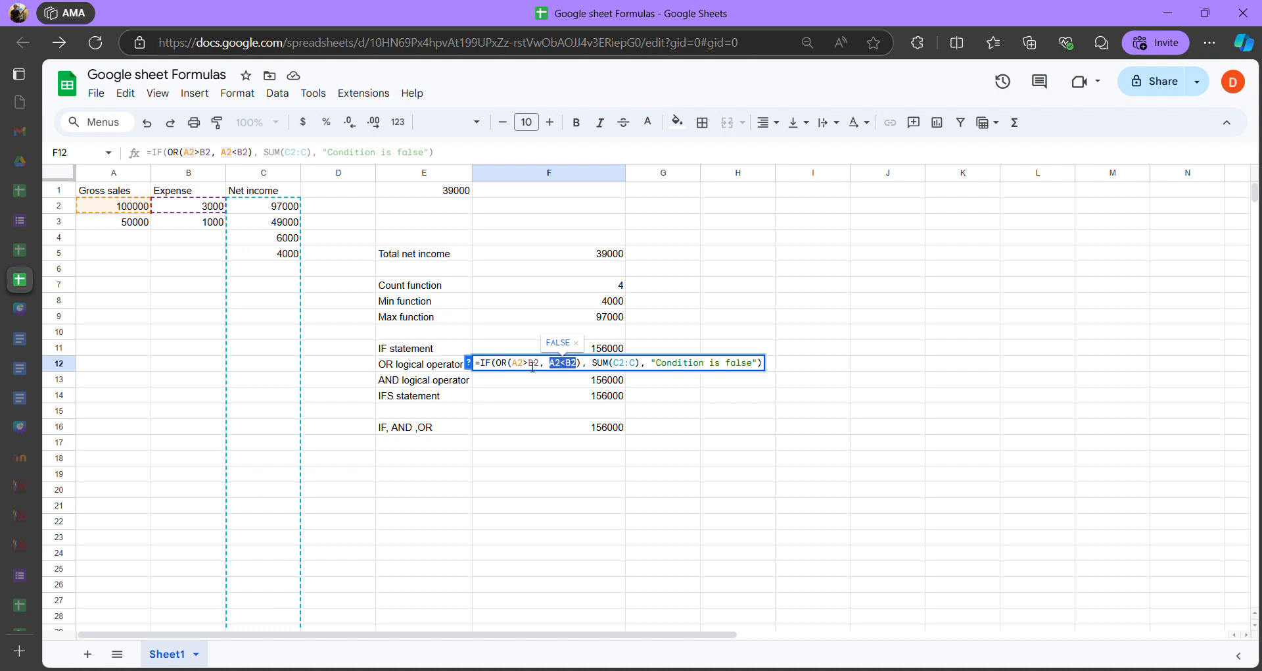
left_click(550, 363)
left_click(570, 370, "shift")
left_click(564, 368)
left_click_drag(550, 367, 577, 367)
left_click_drag(591, 366, 647, 370)
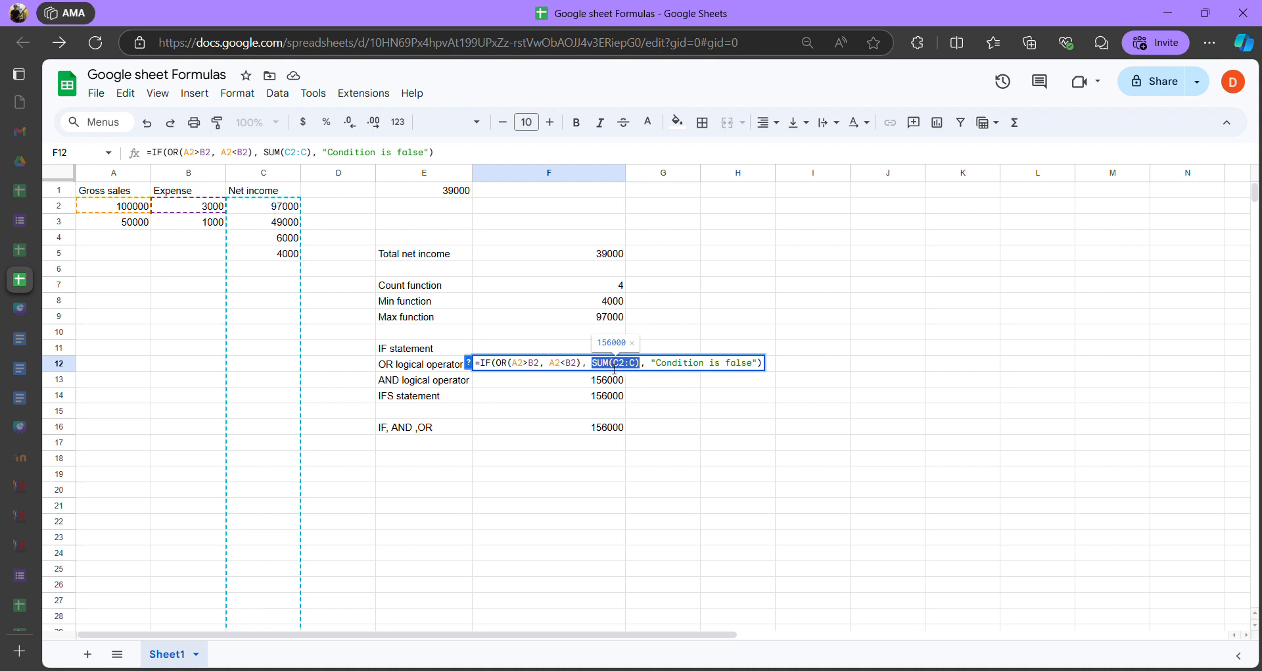
left_click(573, 372)
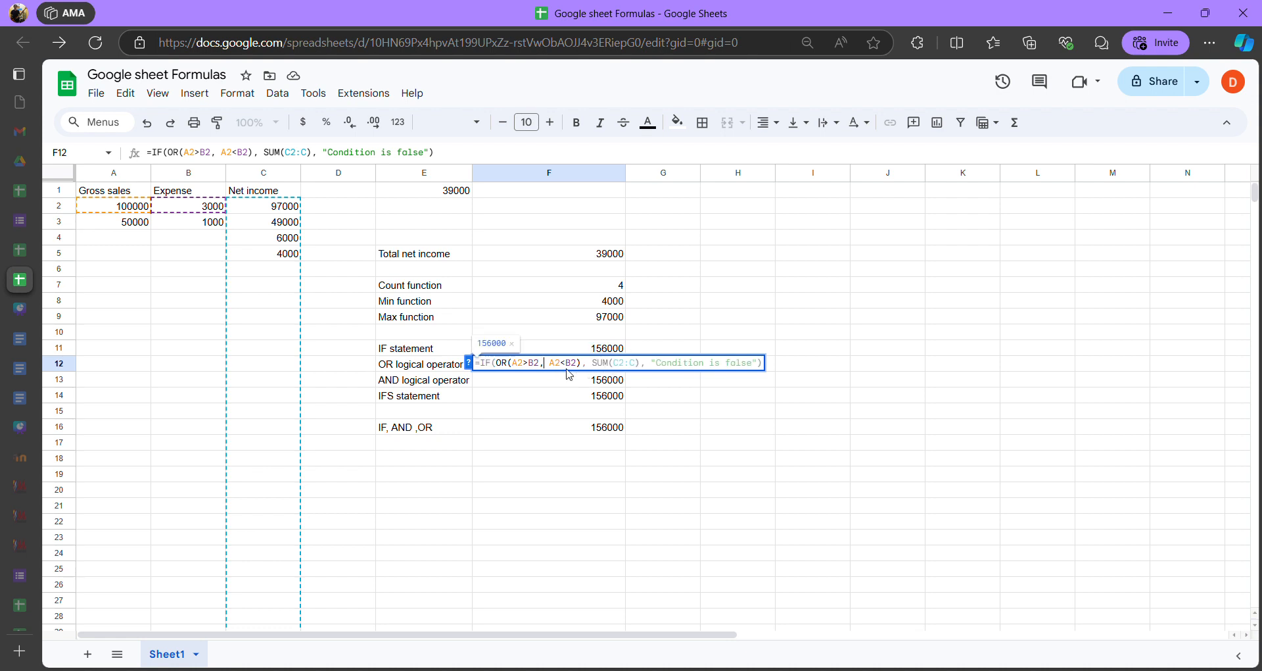
left_click(518, 369)
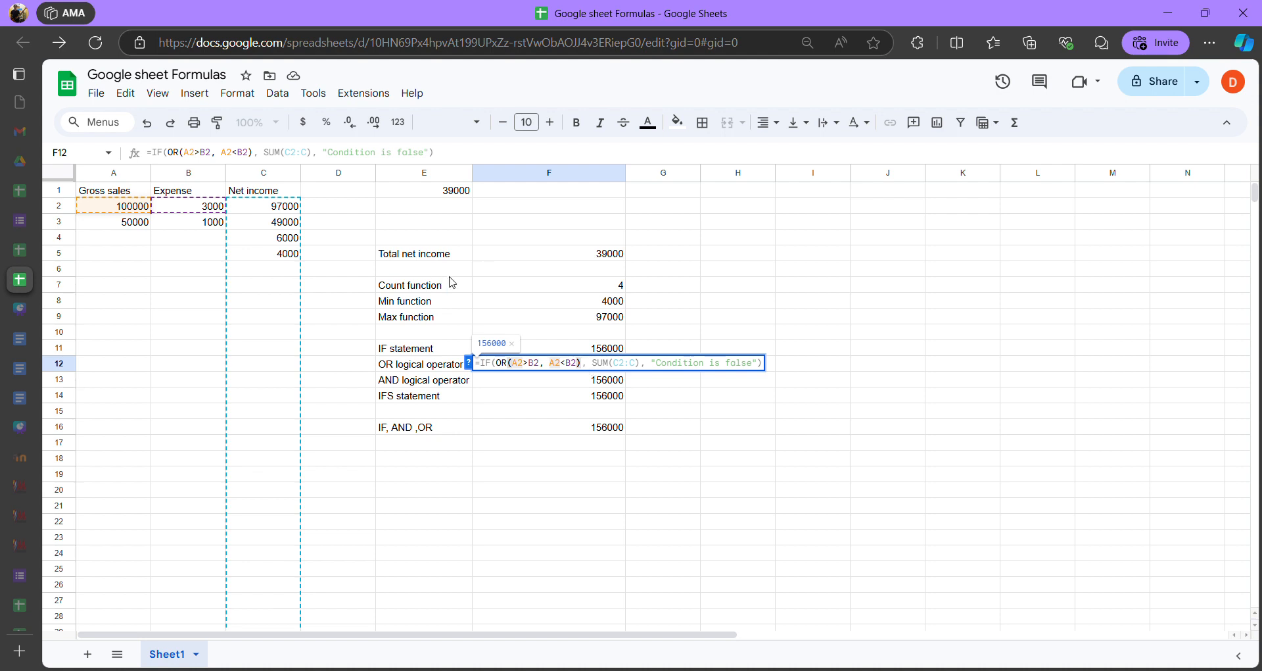
left_click(540, 363)
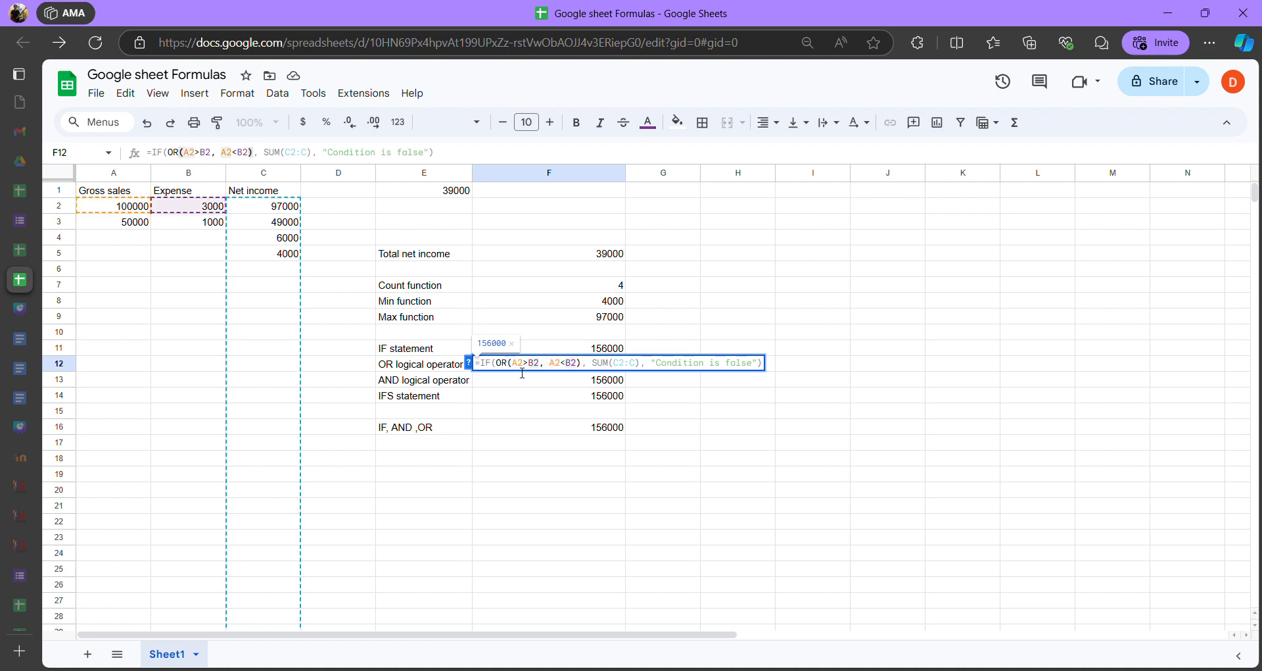
Examine the two OR conditions, the SUM(C2:C) argument and the "Condition is false" text in the F12 formula
left_click(517, 364)
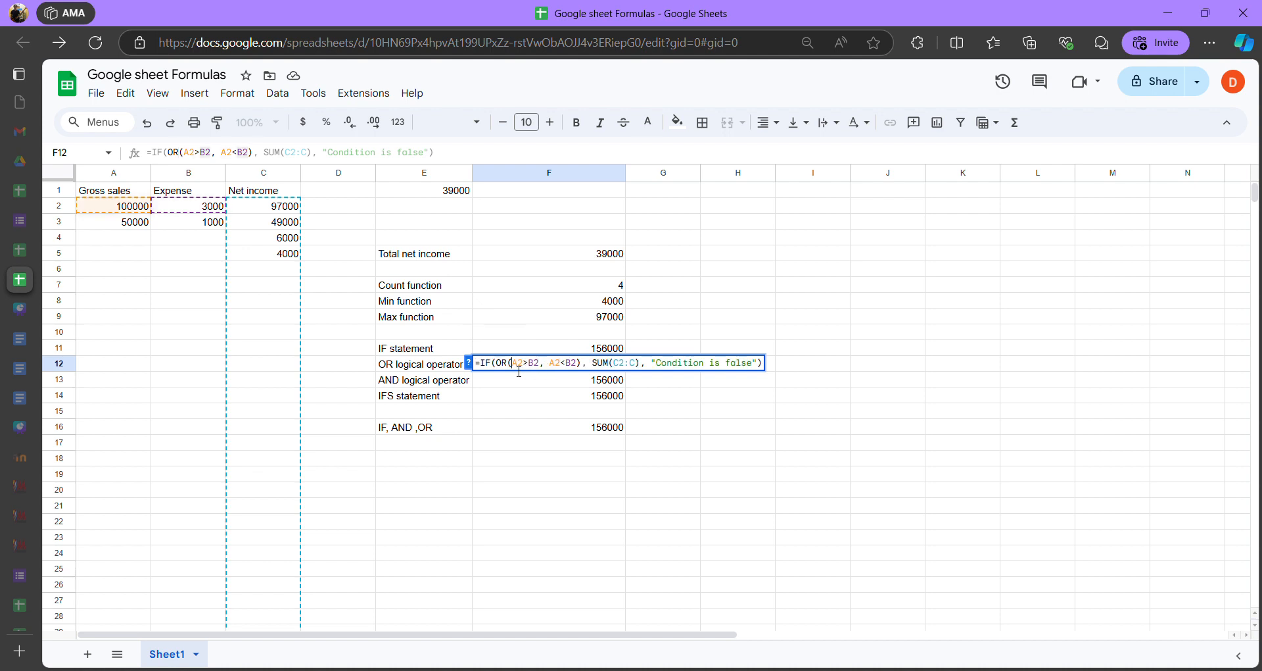
left_click(570, 364)
left_click(594, 363)
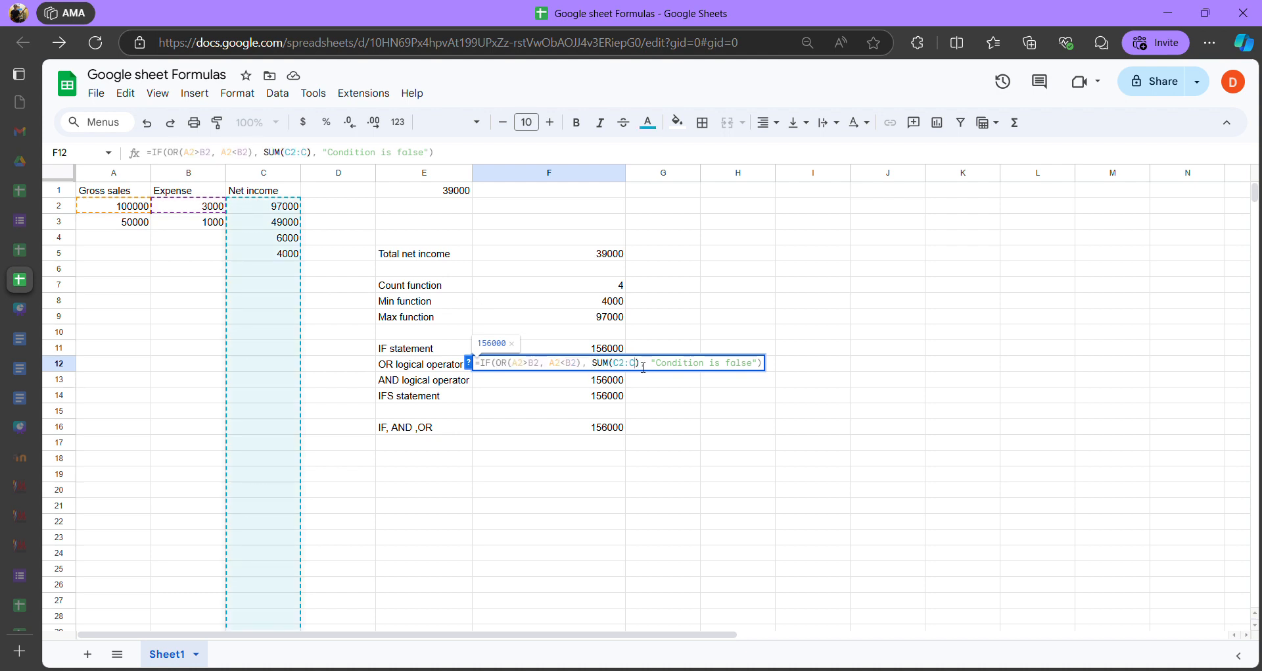
left_click(556, 363)
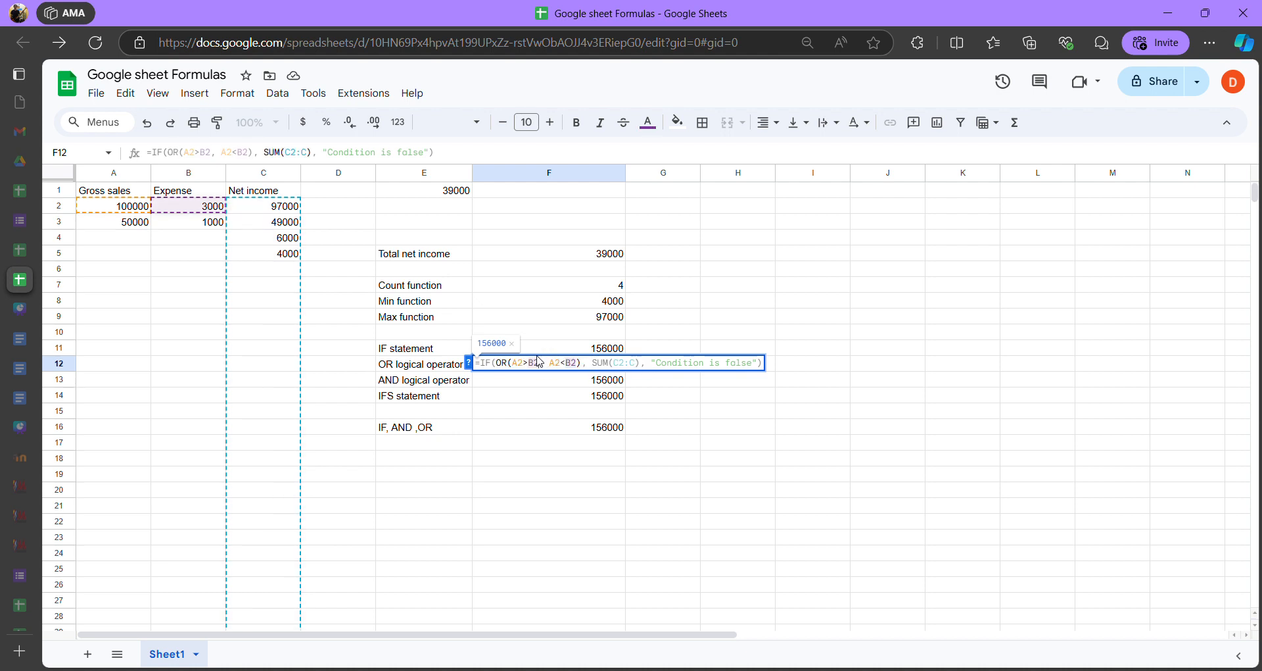
left_click(556, 365)
left_click(529, 365)
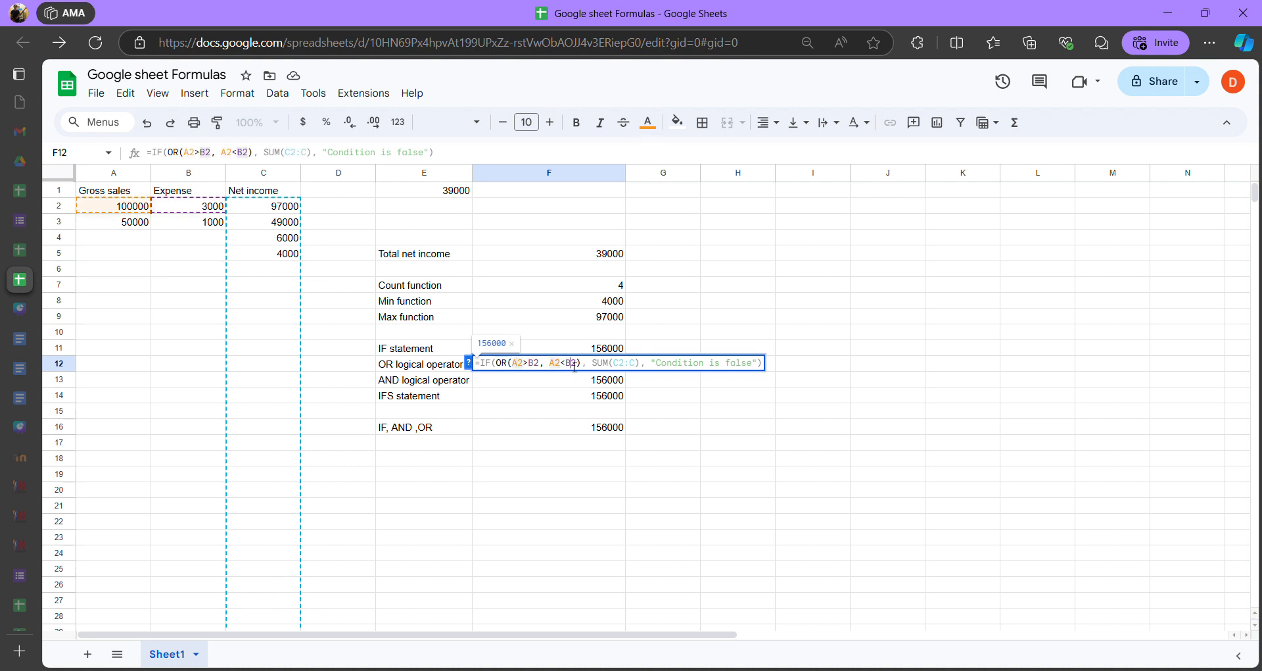
left_click(519, 366)
left_click(647, 366)
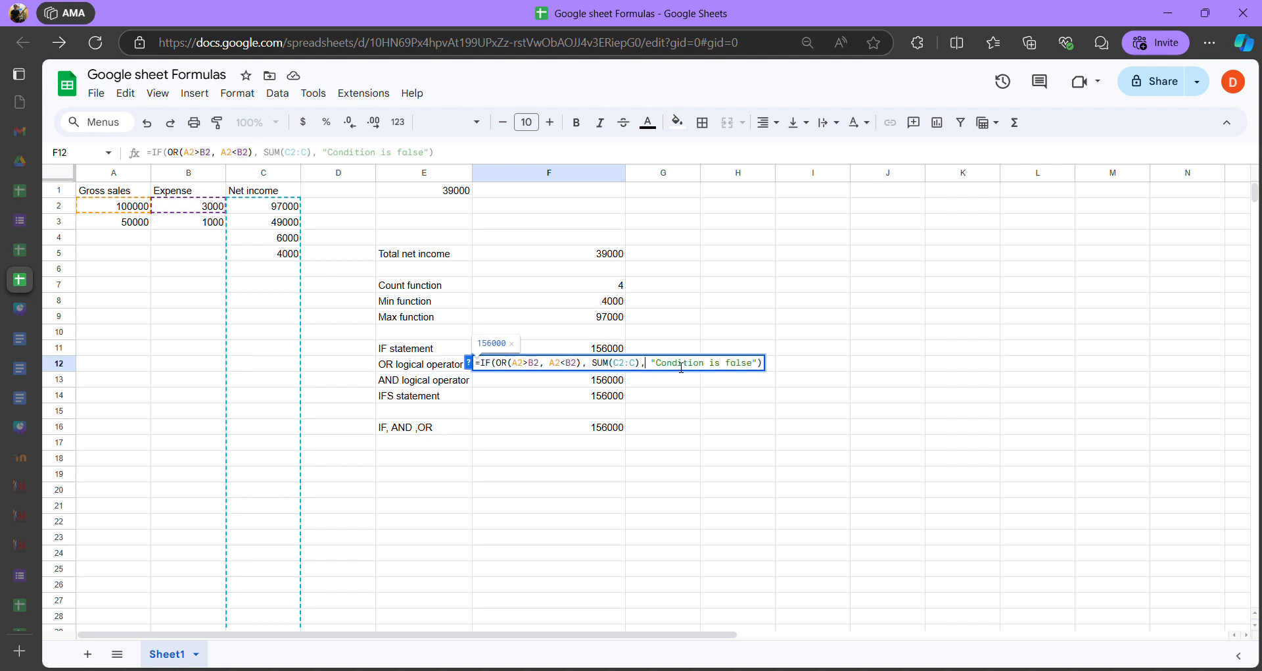
left_click_drag(656, 365, 741, 369)
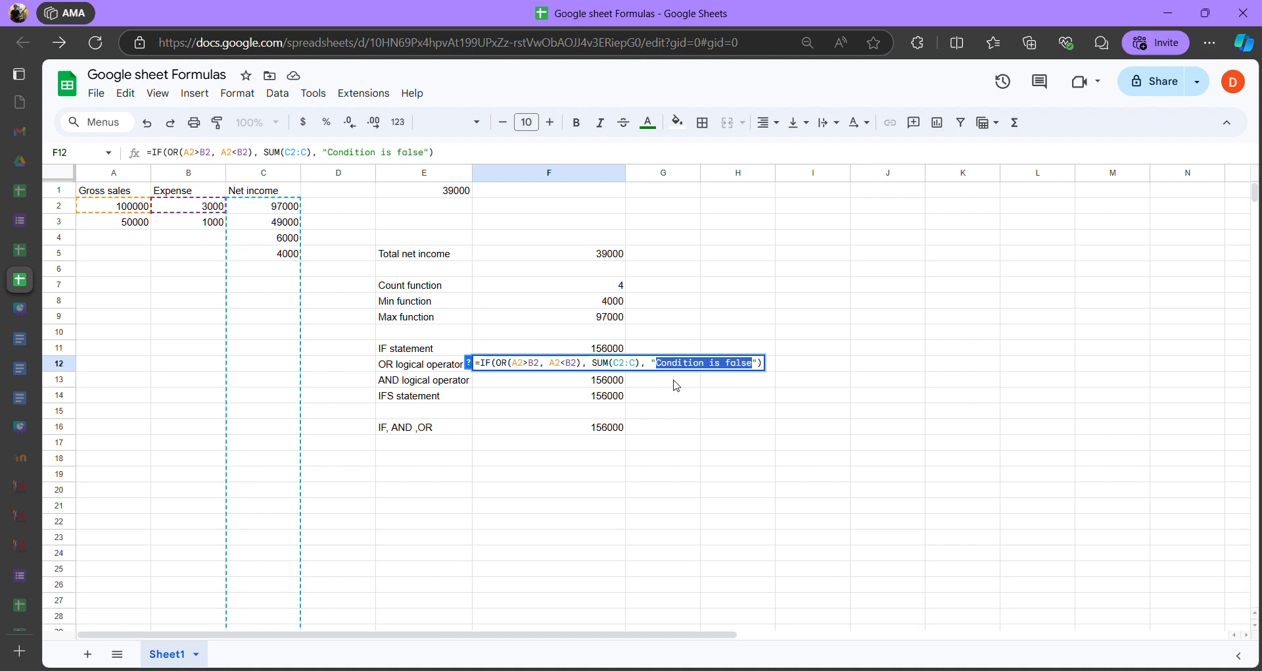
left_click(657, 366)
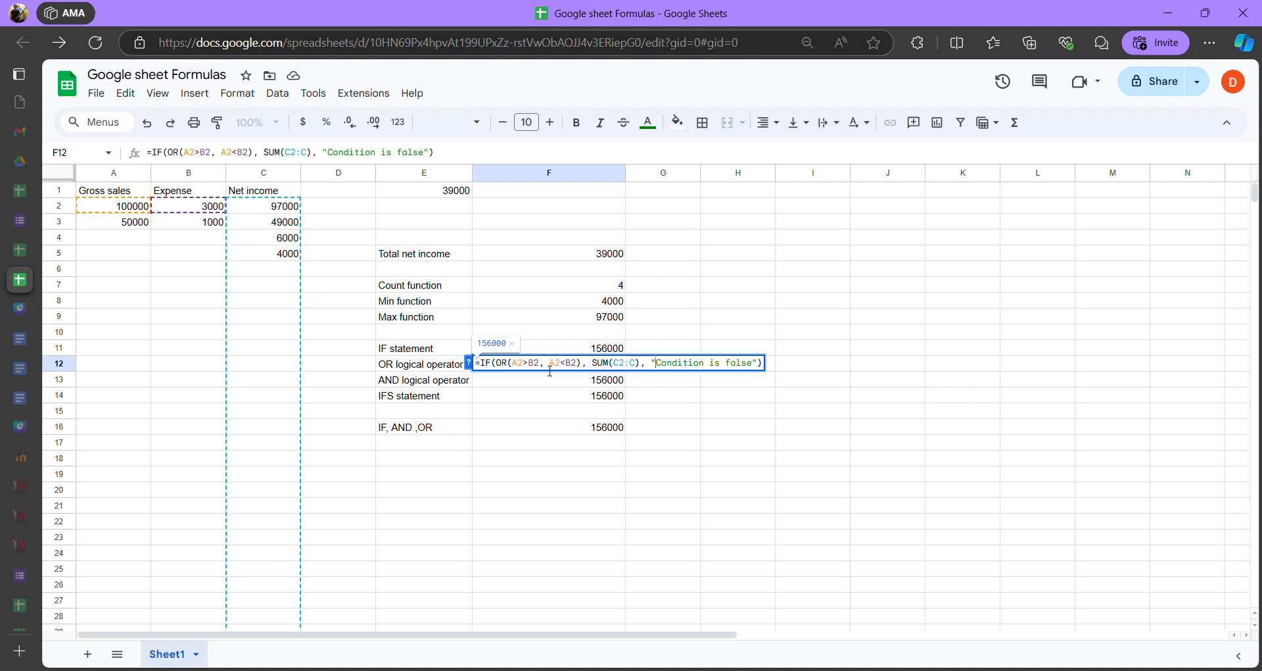
Check how the A2<B2 condition evaluates on its own within the F12 formula
left_click_drag(543, 363, 578, 363)
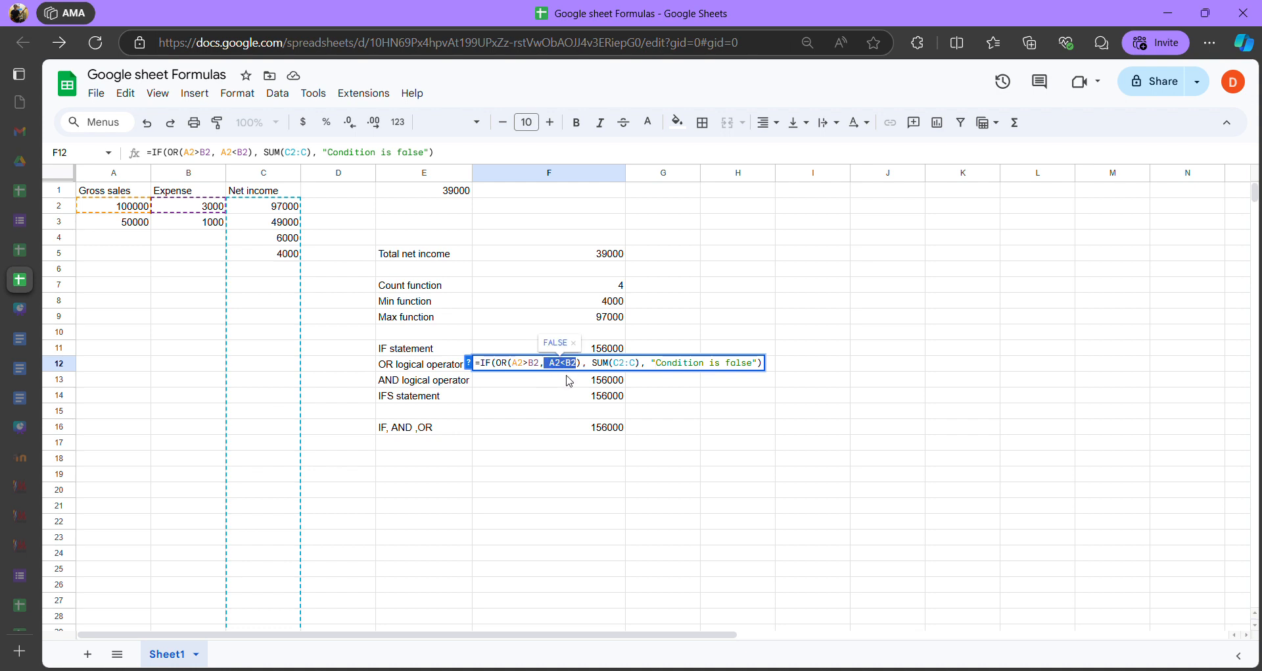
left_click(576, 362)
left_click(554, 350)
triple_click(561, 364)
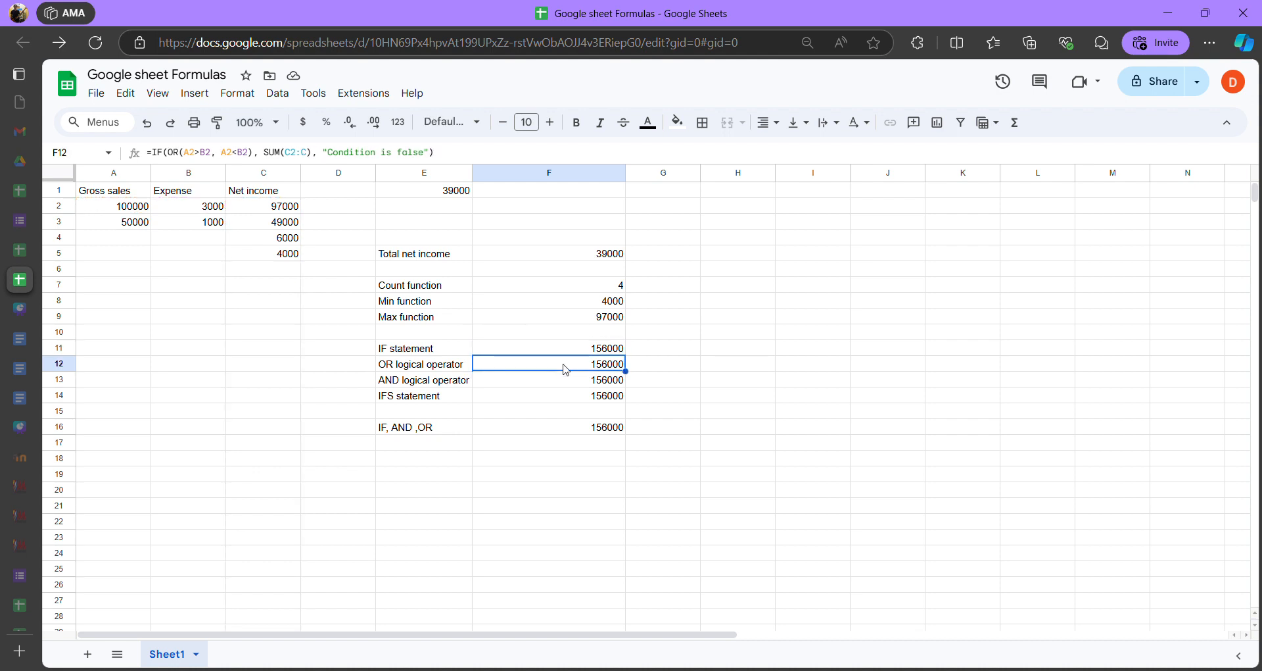
left_click(557, 353)
left_click(561, 363)
key("Return")
Examine where the second OR condition ends in F12, along with the formula's false text and SUM(C2:C) result
left_click(571, 364)
left_click(555, 365)
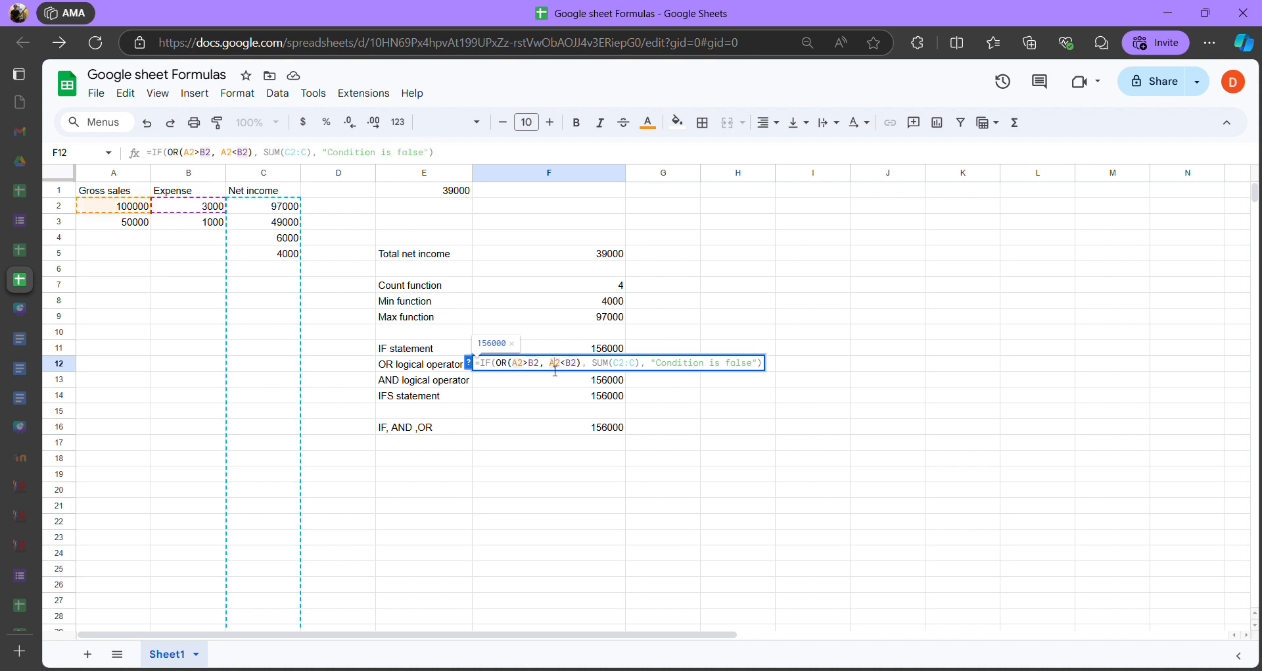
left_click(581, 365)
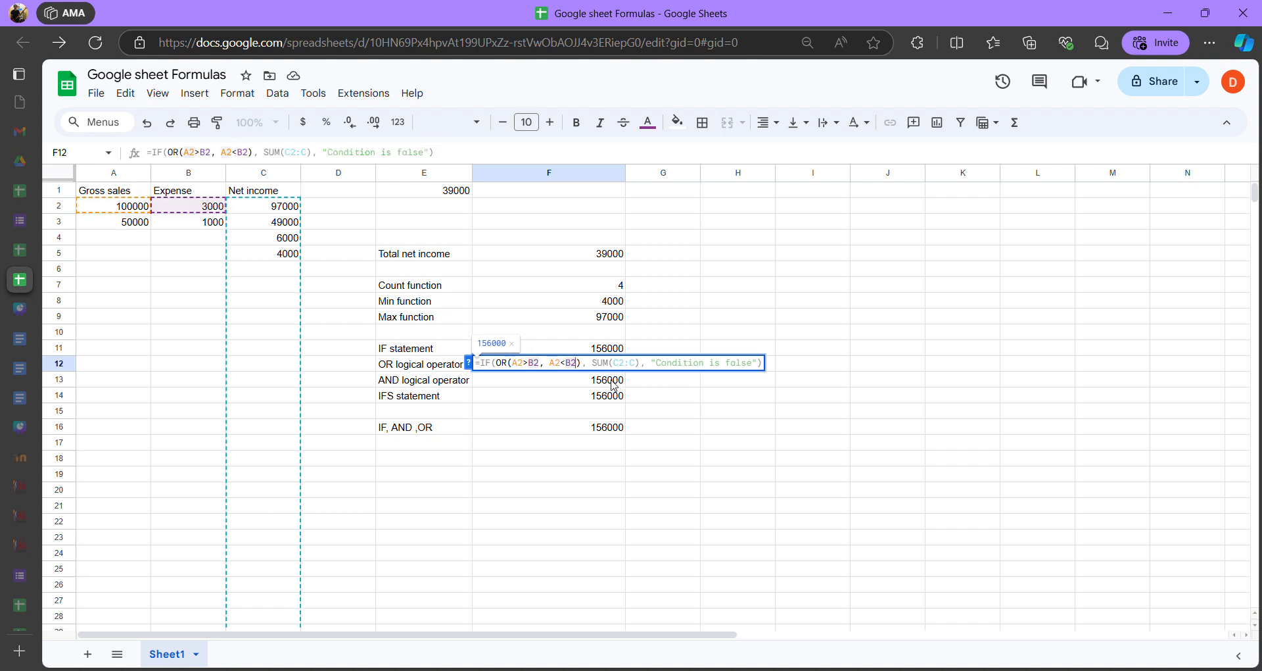
left_click(582, 365)
left_click(581, 367)
left_click(668, 364)
left_click_drag(652, 364, 772, 372)
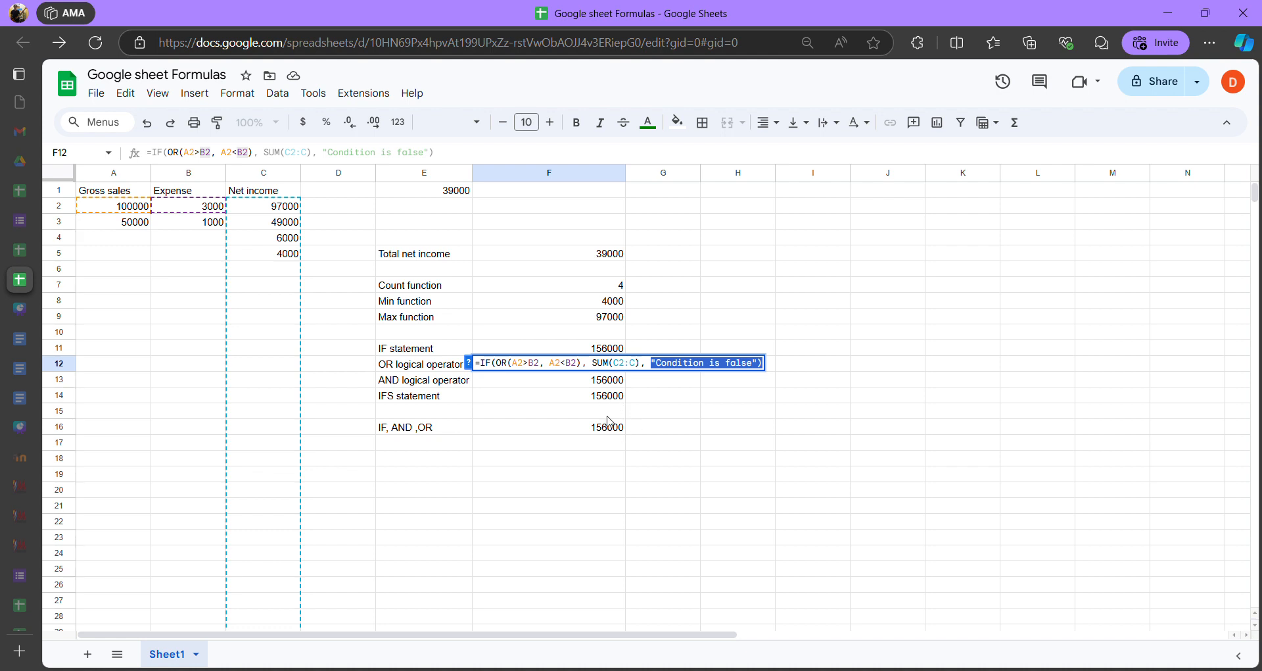
left_click_drag(592, 363, 641, 363)
left_click(545, 363)
left_click(545, 381)
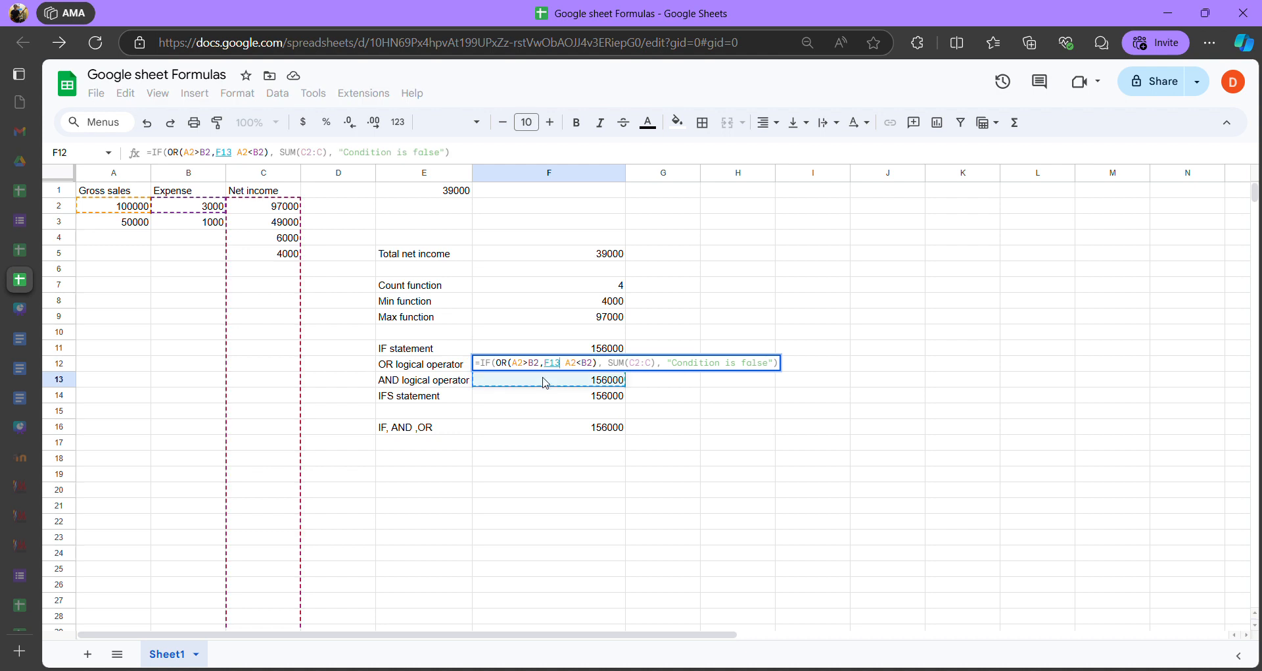
key("BackSpace")
key("BackSpace")
key("BackSpace")
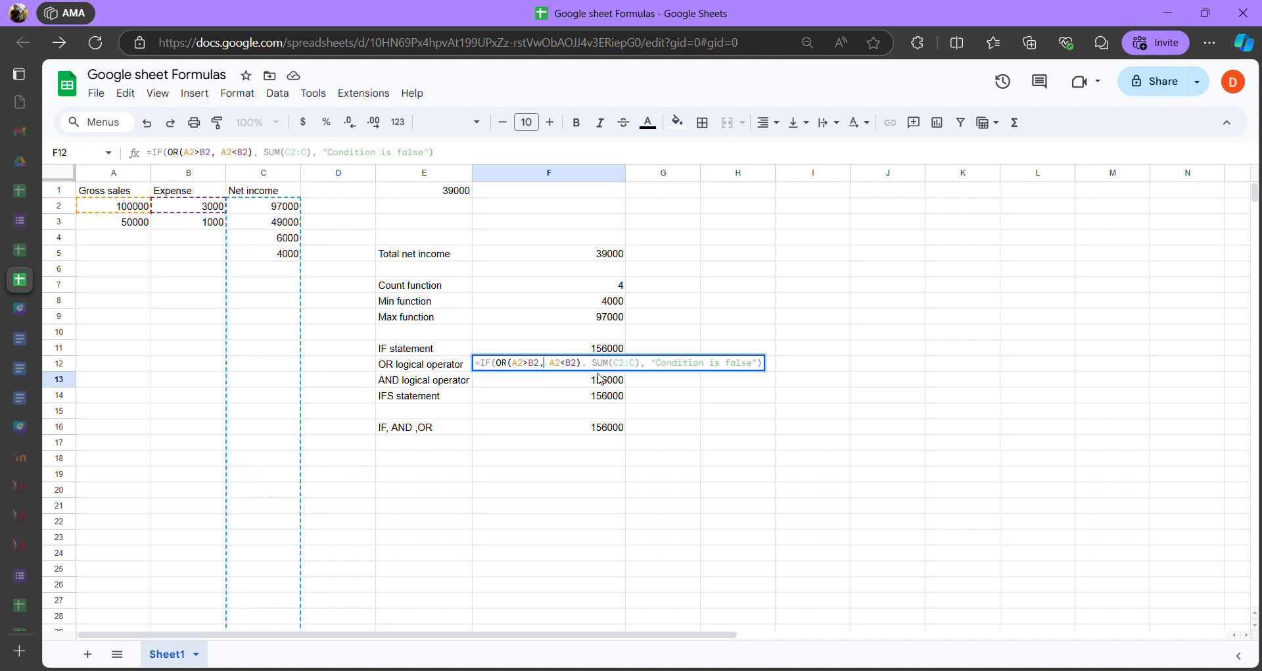
key("Return")
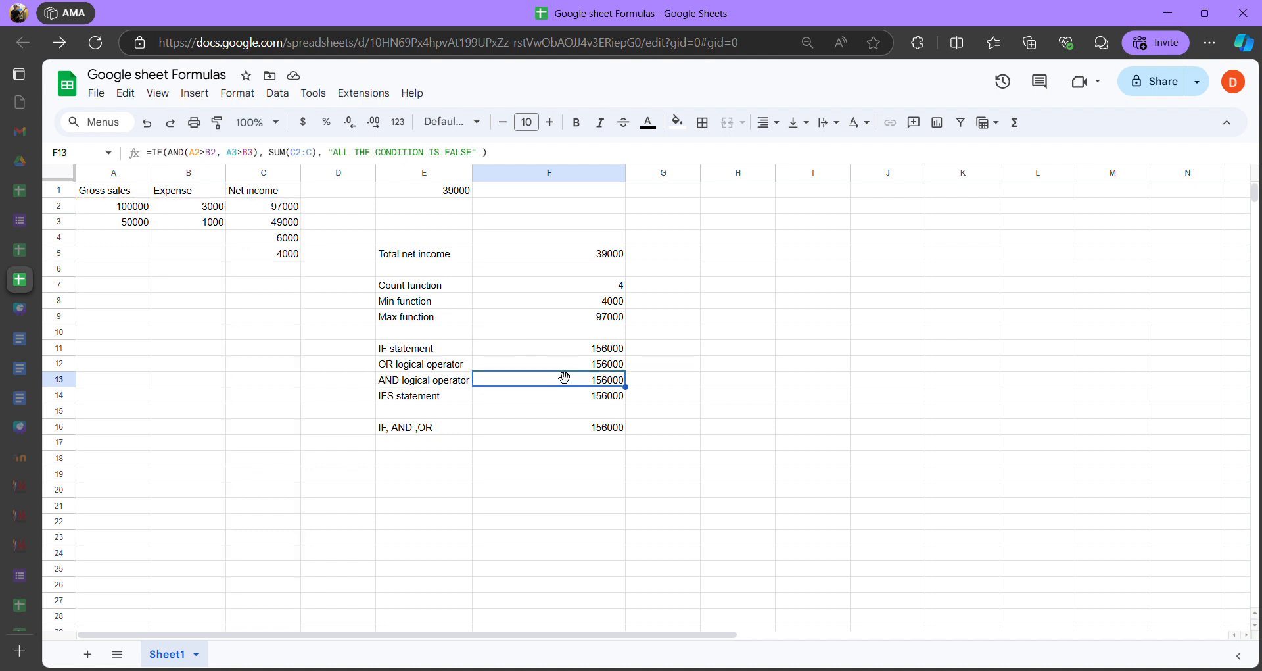
Reopen the F12 formula and evaluate the A2>B2 and A2<B2 conditions separately
double_click(560, 368)
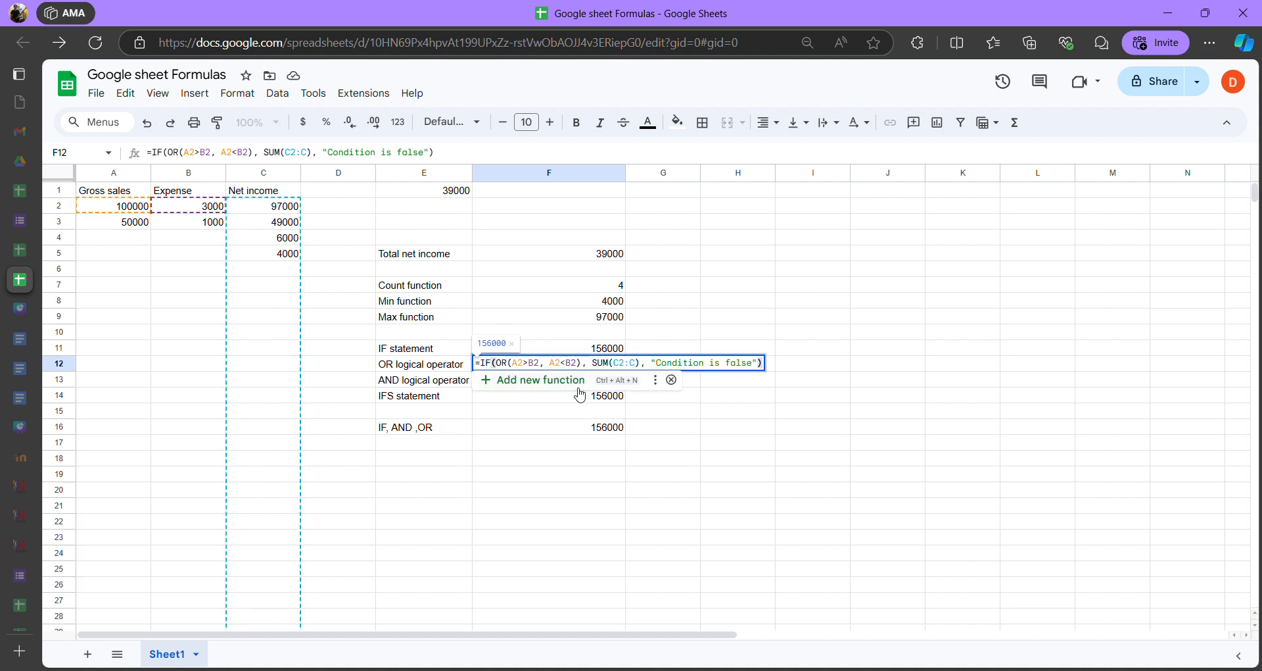
left_click(531, 370)
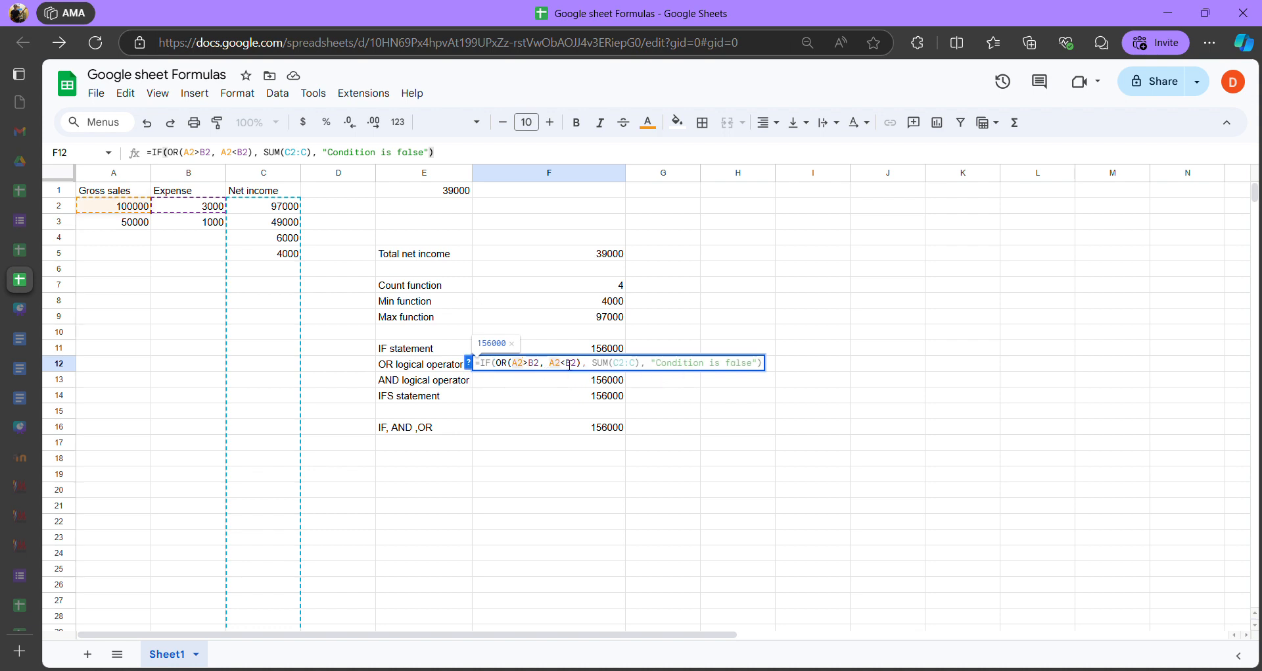
left_click_drag(522, 366, 531, 370)
left_click(521, 365)
left_click_drag(513, 366, 540, 366)
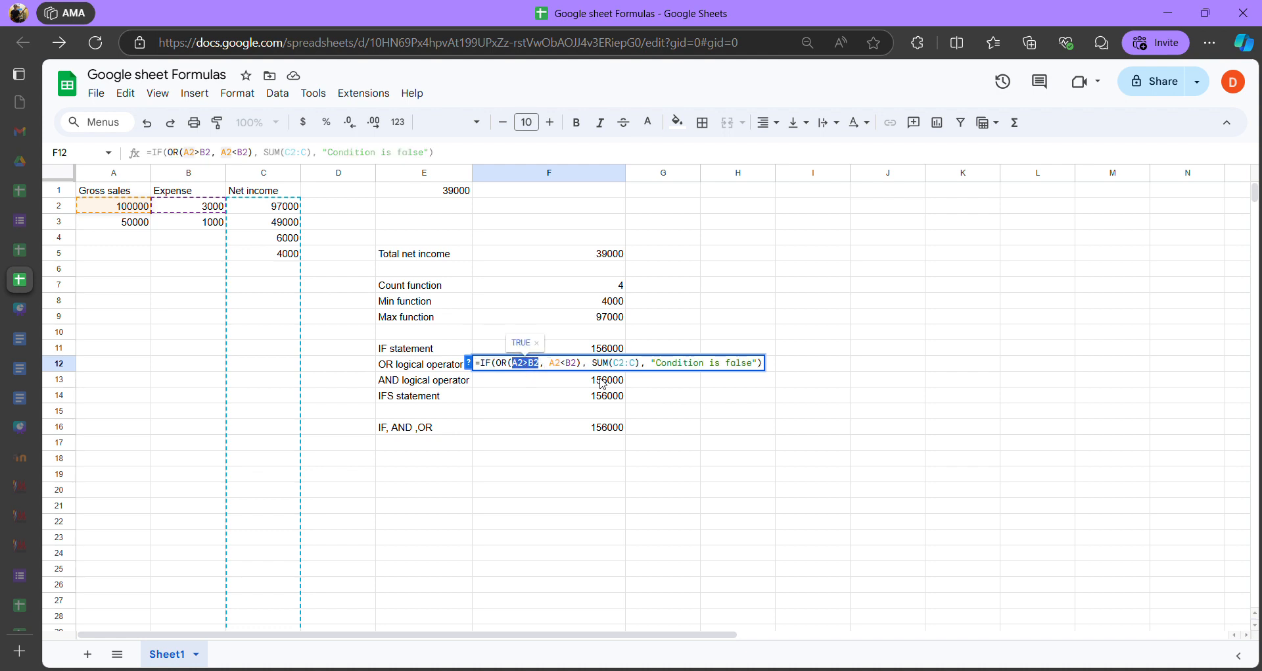
left_click_drag(545, 364, 581, 365)
left_click(535, 360)
Check what SUM(C2:C) and the "Condition is false" argument each return in F12, and close the formula unedited
left_click(597, 367)
left_click_drag(594, 365, 639, 364)
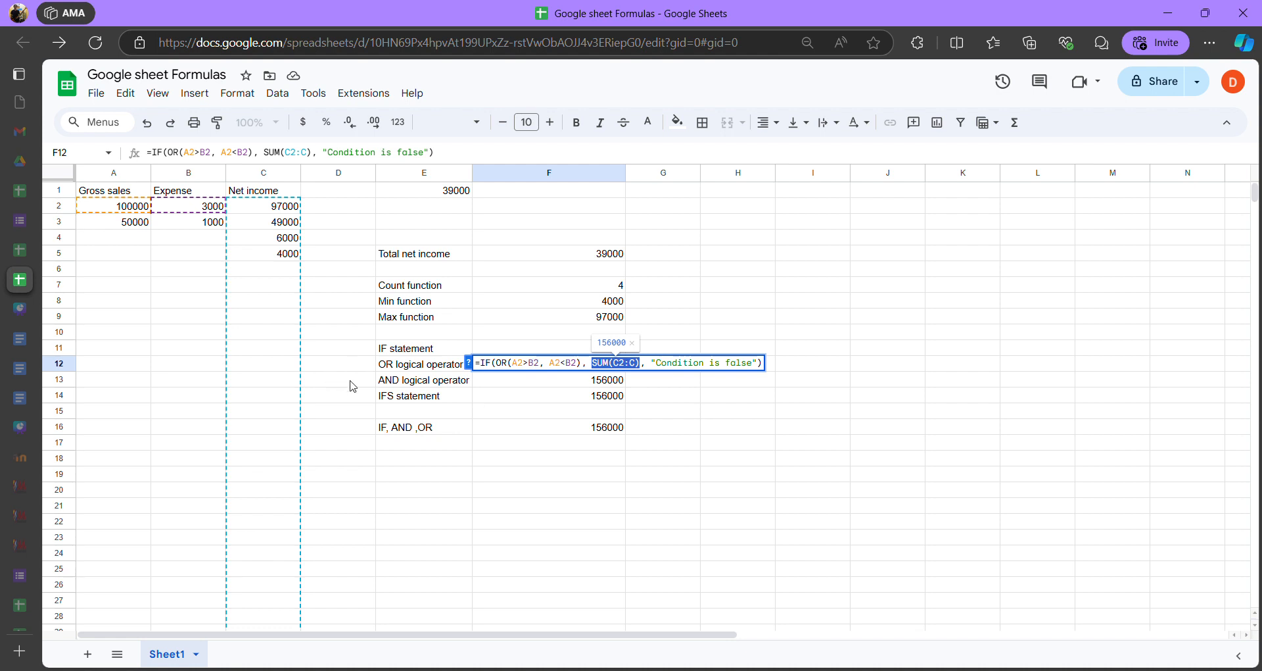
left_click_drag(652, 366, 761, 366)
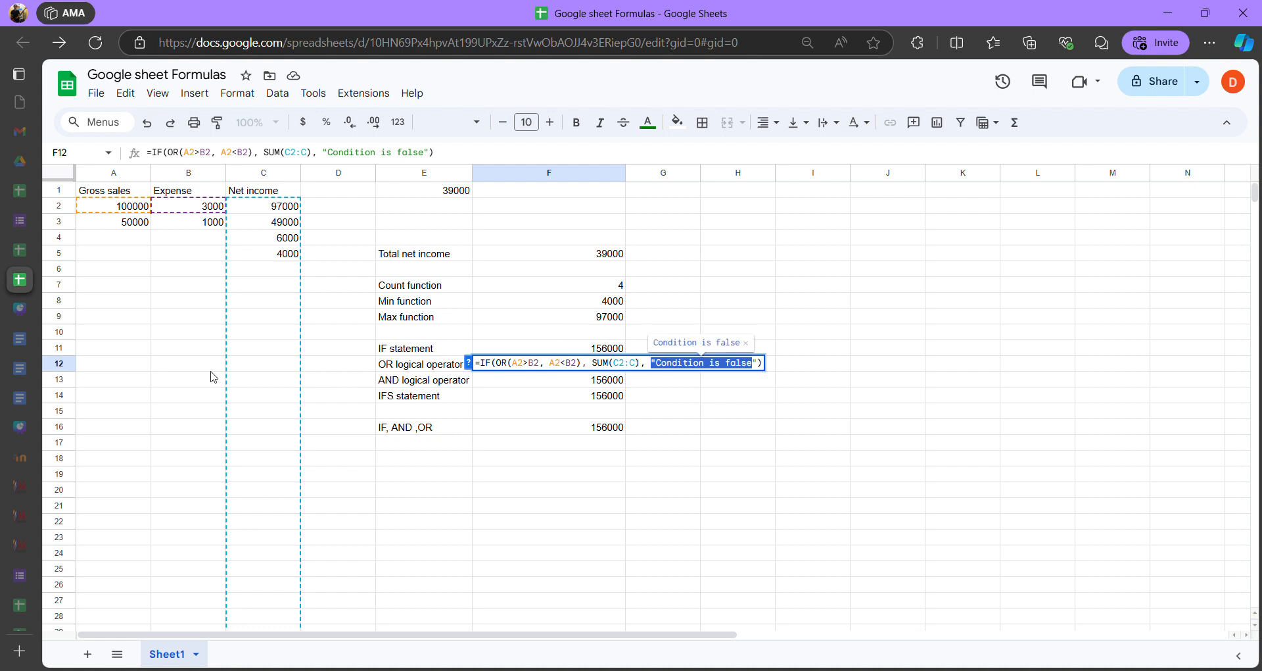
key("BackSpace")
key("BackSpace")
key("BackSpace")
key("Return")
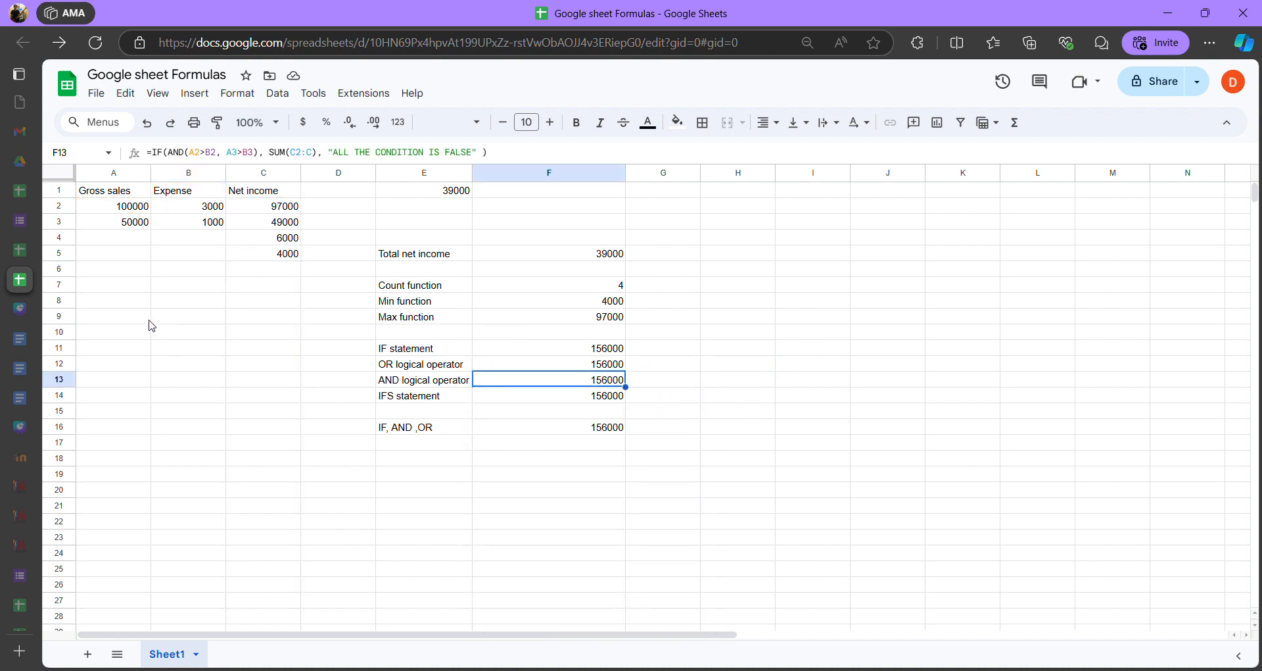
Review the gross sales in A2 and expense in B2 against the OR formula in F12
left_click(568, 367)
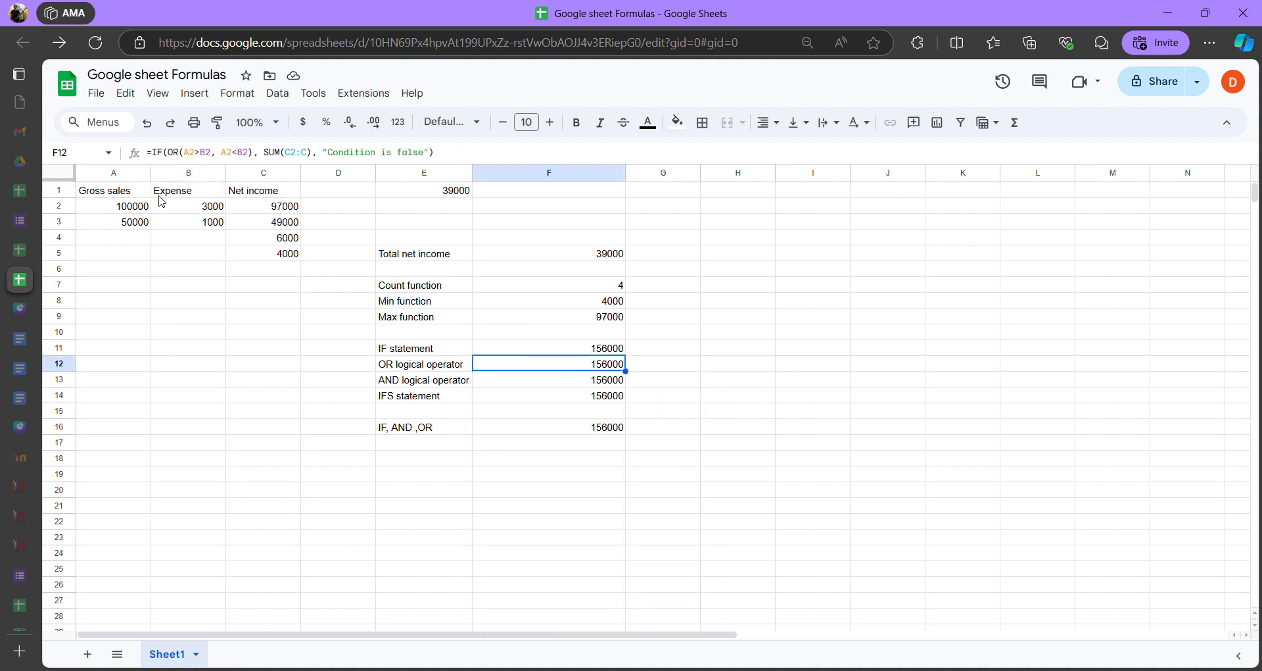
left_click(142, 211)
left_click(173, 214)
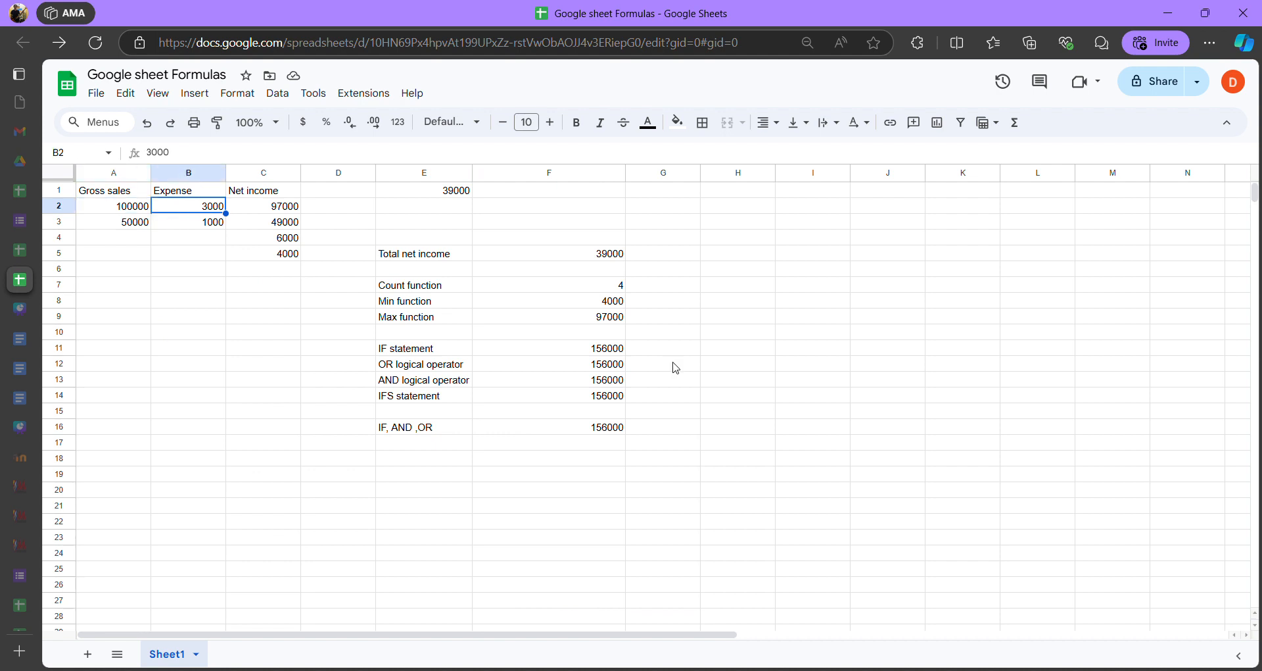
left_click(573, 366)
key("Return")
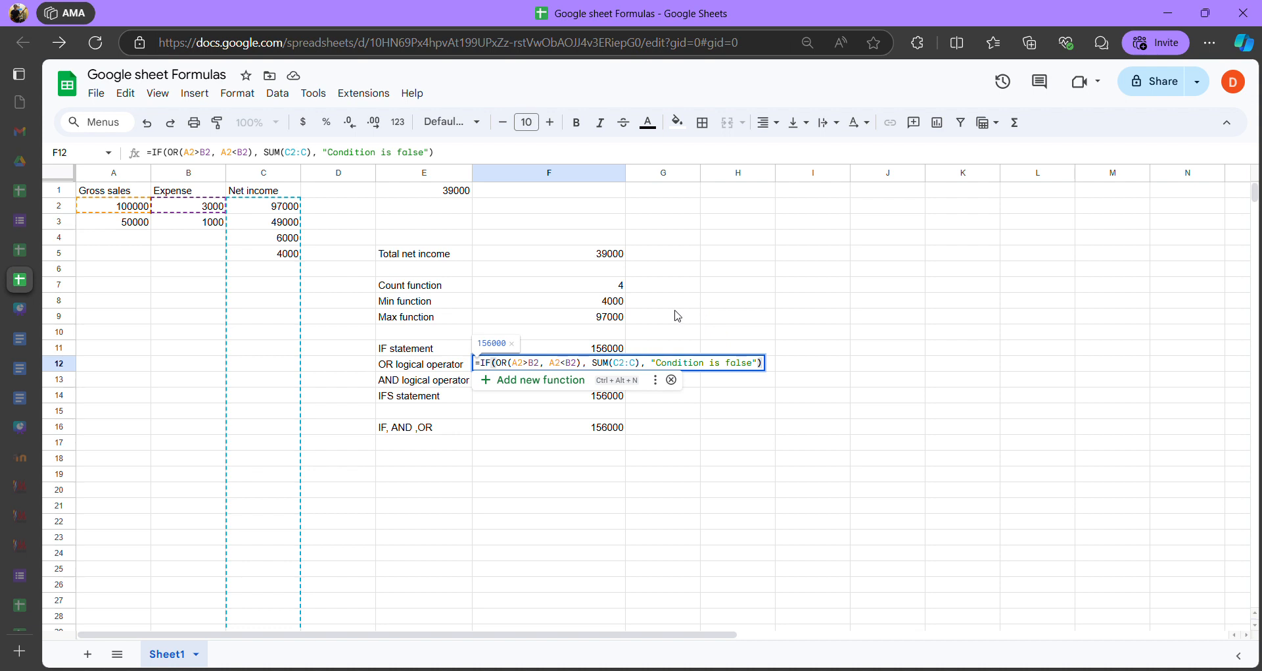
key("Return")
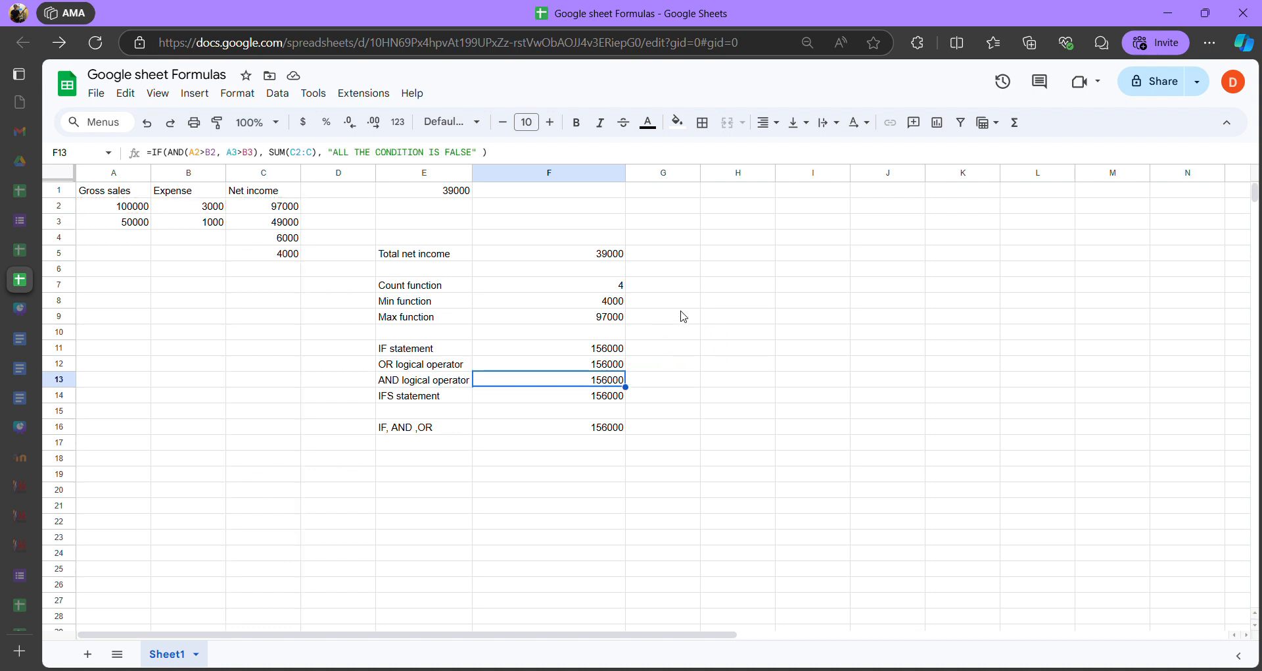
Set the gross sales in A2 to 3000 to match the expense in B2
double_click(105, 207)
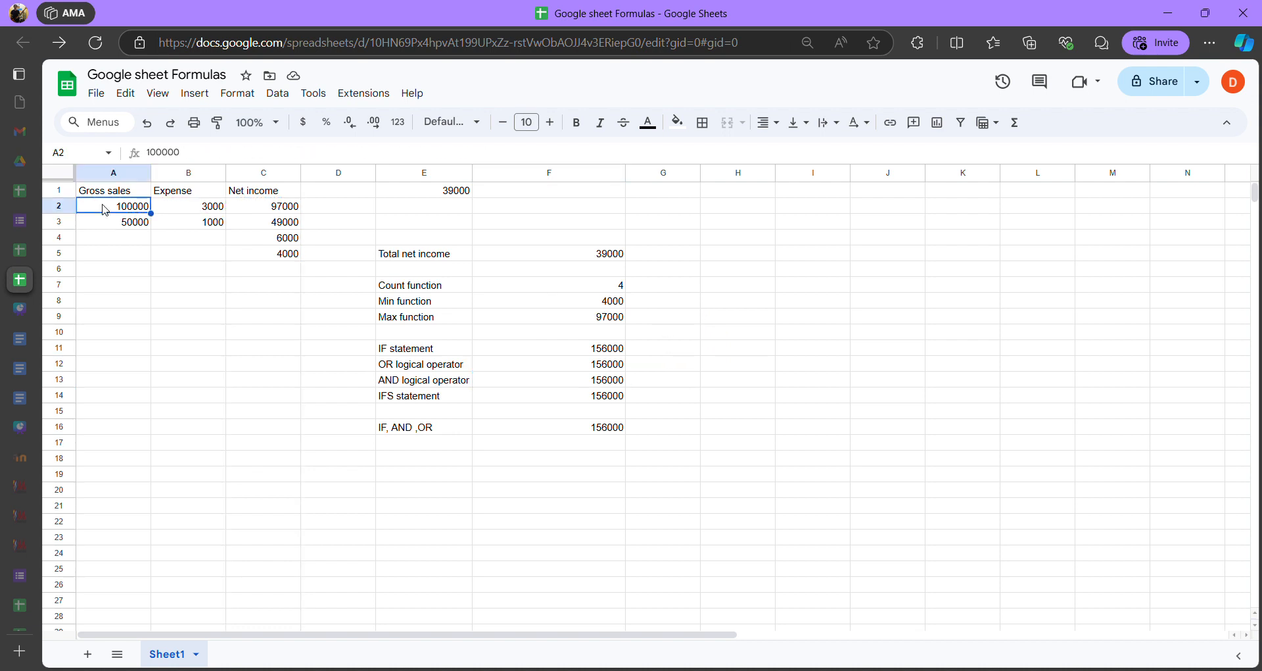
left_click_drag(121, 209, 176, 212)
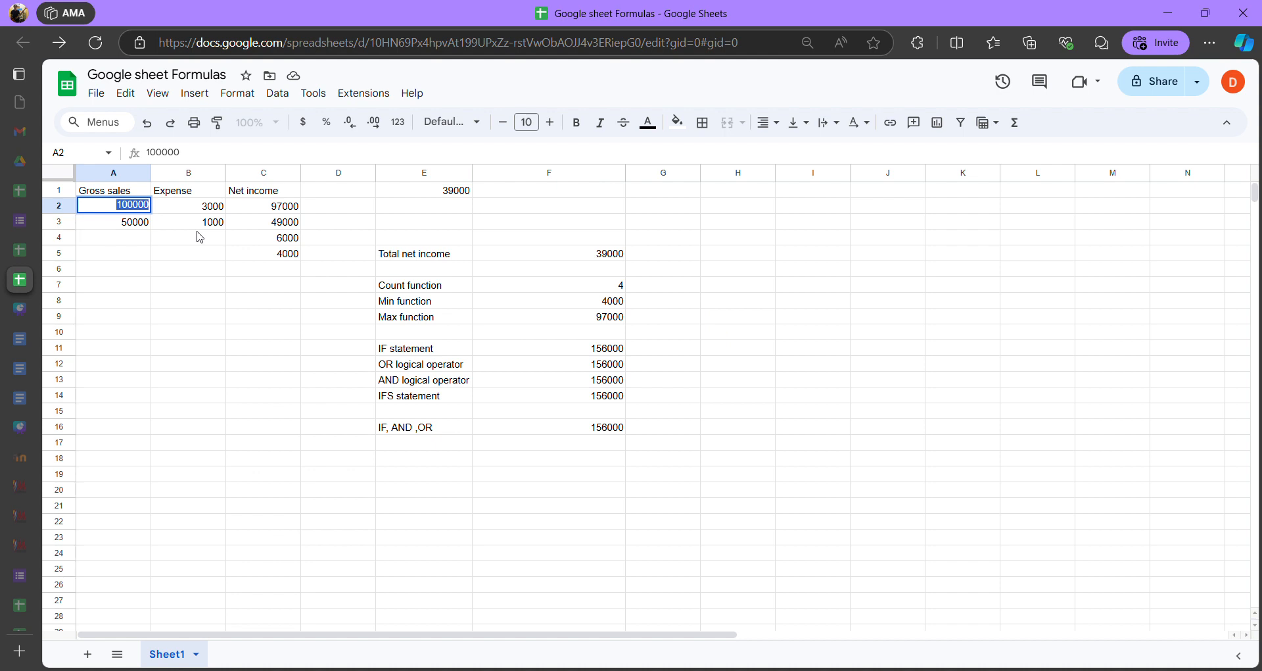
key("BackSpace")
type("3000")
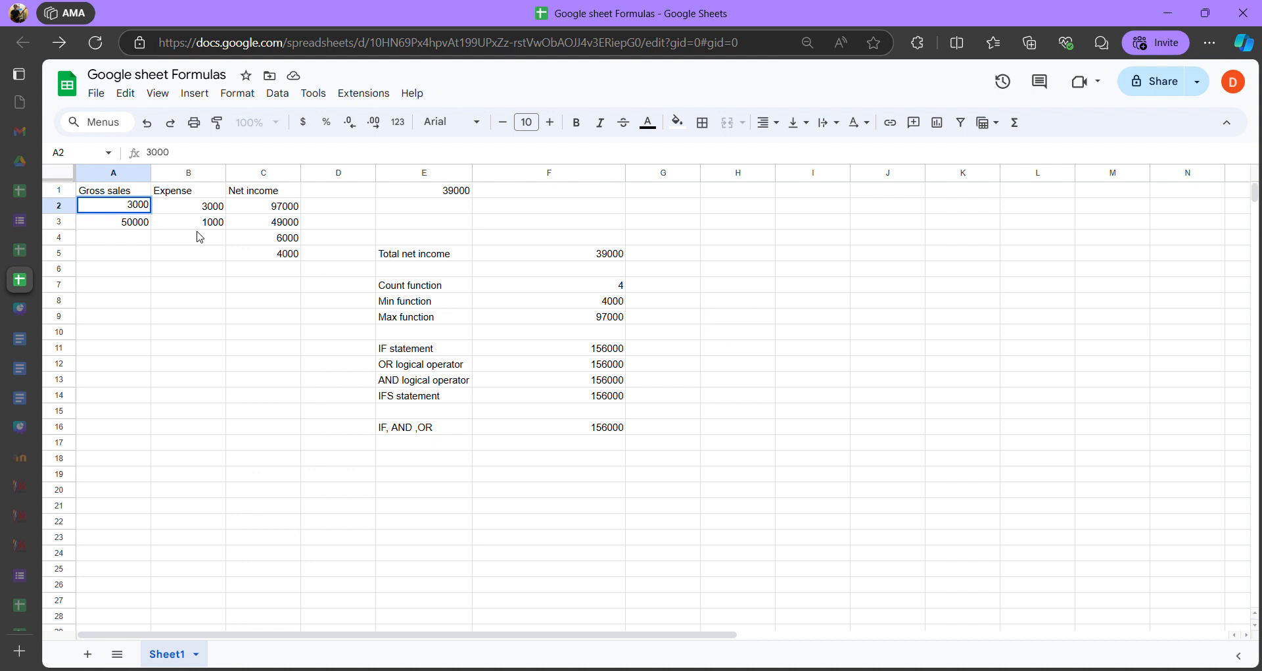
key("Return")
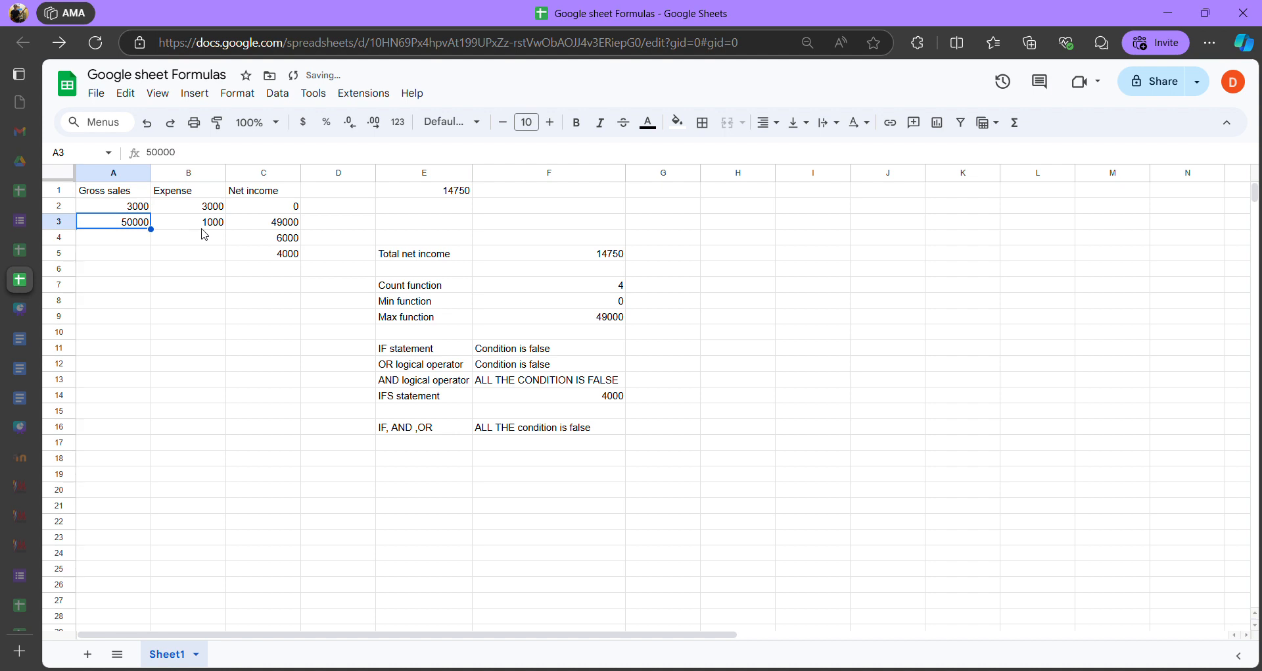
Examine how the F12 formula's OR conditions lead to its false result with the new A2 value
left_click(510, 367)
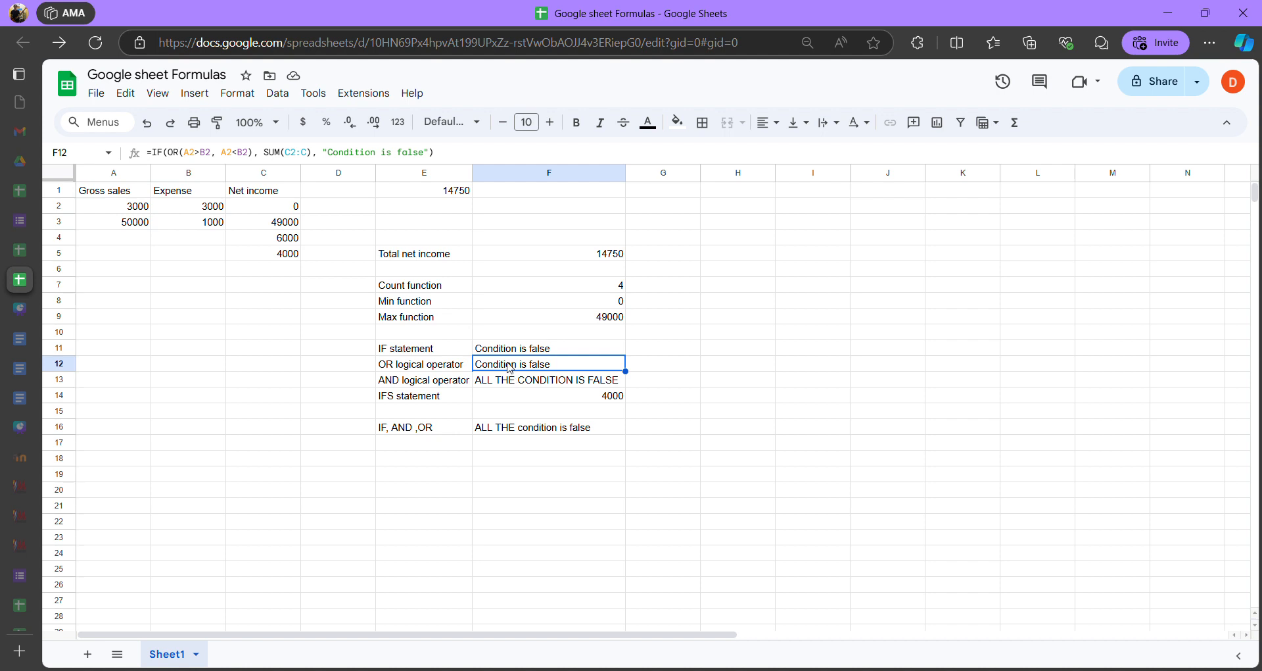
double_click(511, 367)
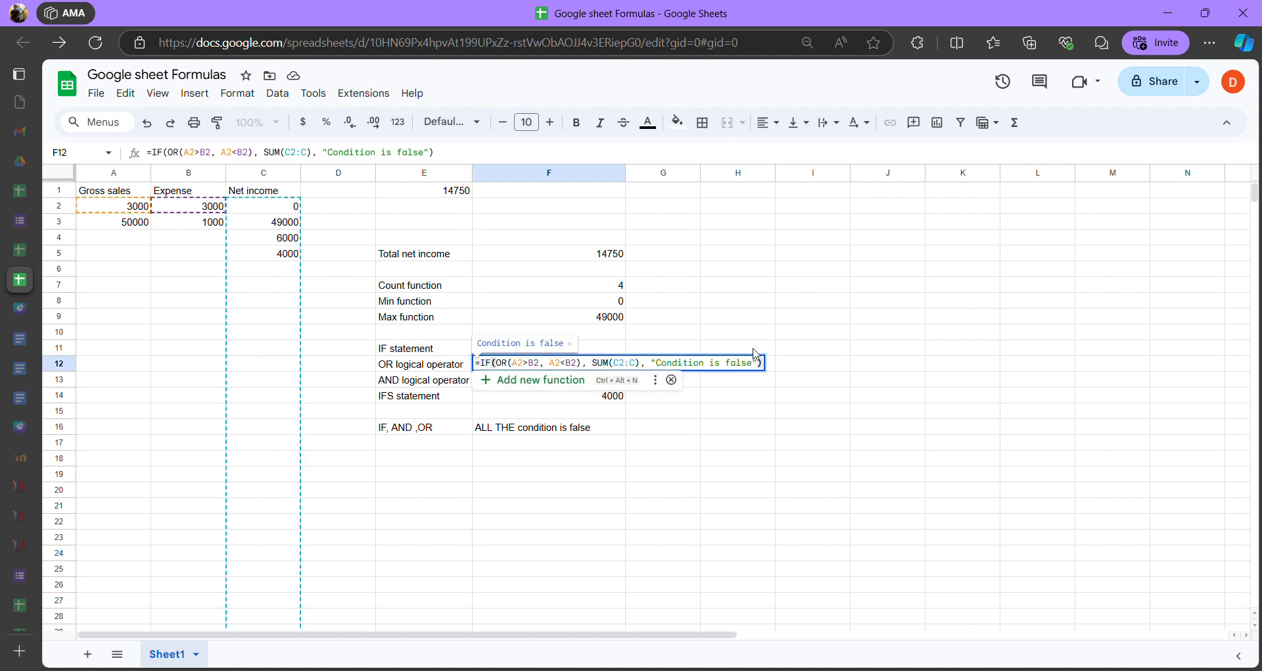
left_click_drag(513, 363, 580, 360)
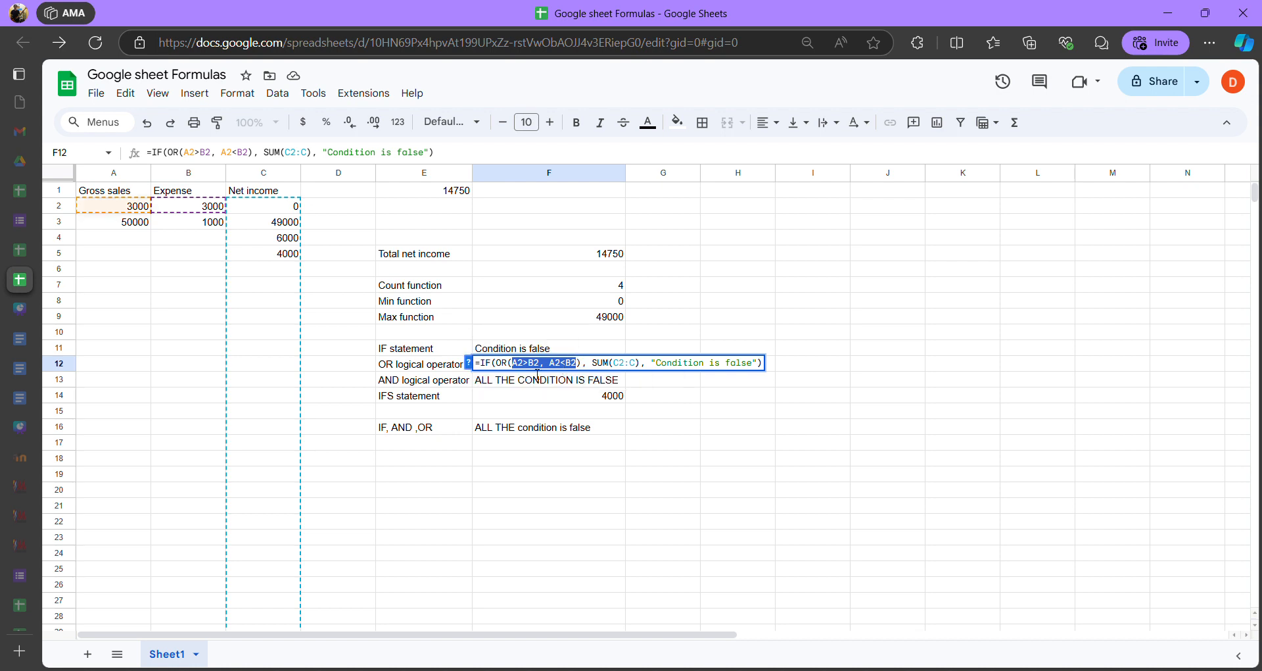
left_click(517, 373)
left_click_drag(518, 373, 578, 373)
left_click_drag(592, 363, 763, 363)
left_click(660, 366)
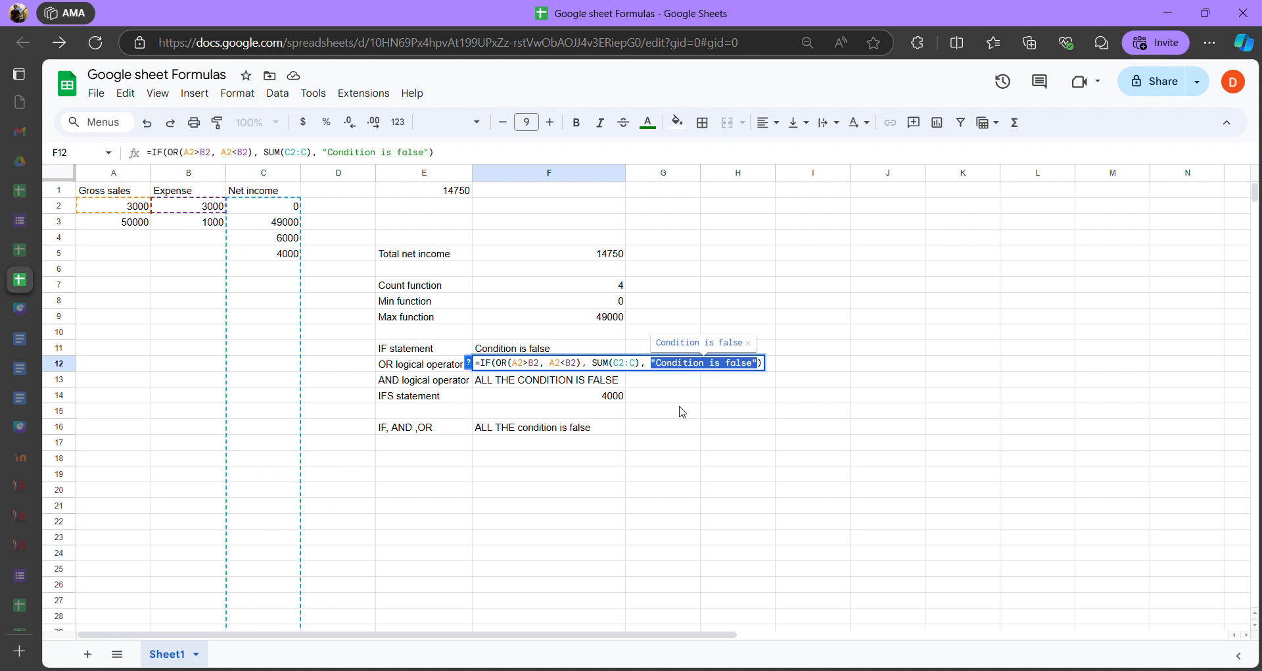
key("Return")
left_click(551, 363)
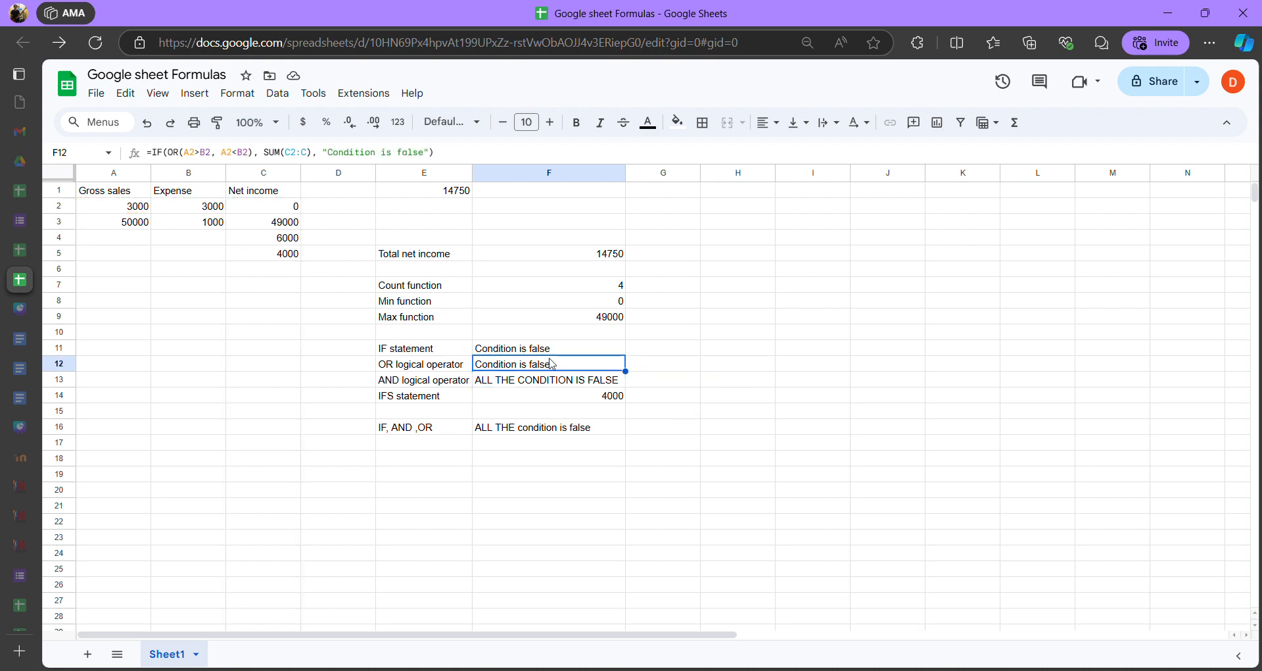
Compare the AND formula in F13 with the OR formula in F12 without editing either one
double_click(545, 380)
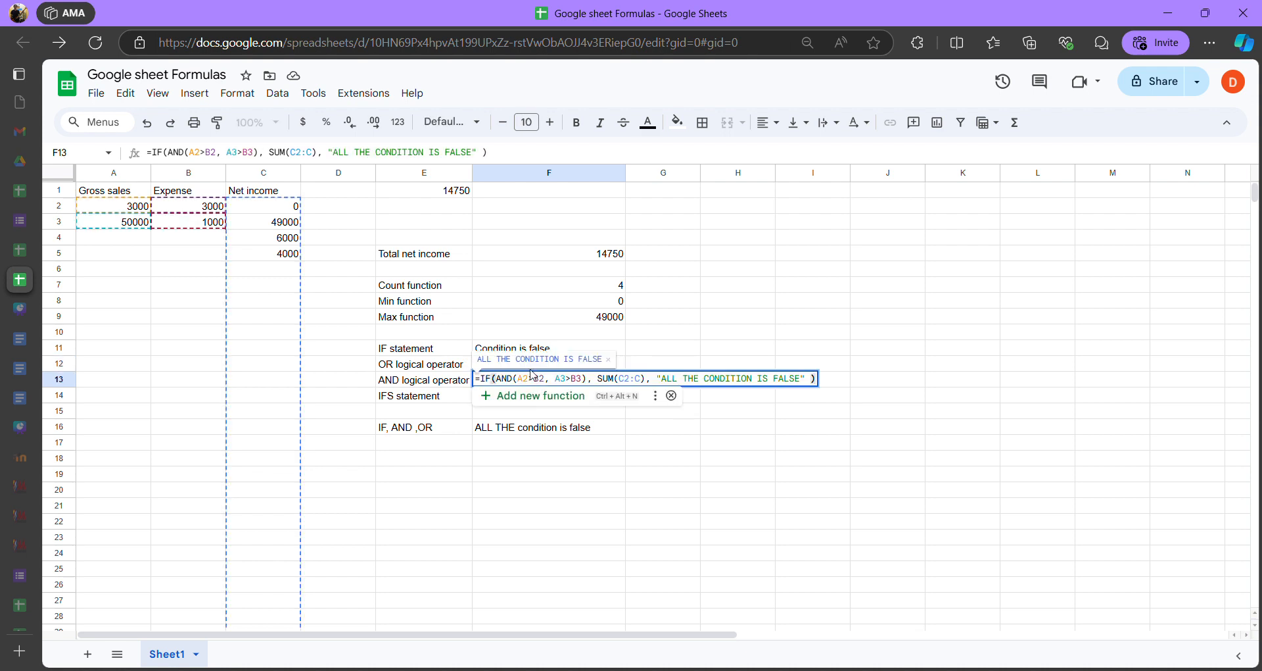
left_click(681, 362)
left_click(527, 384)
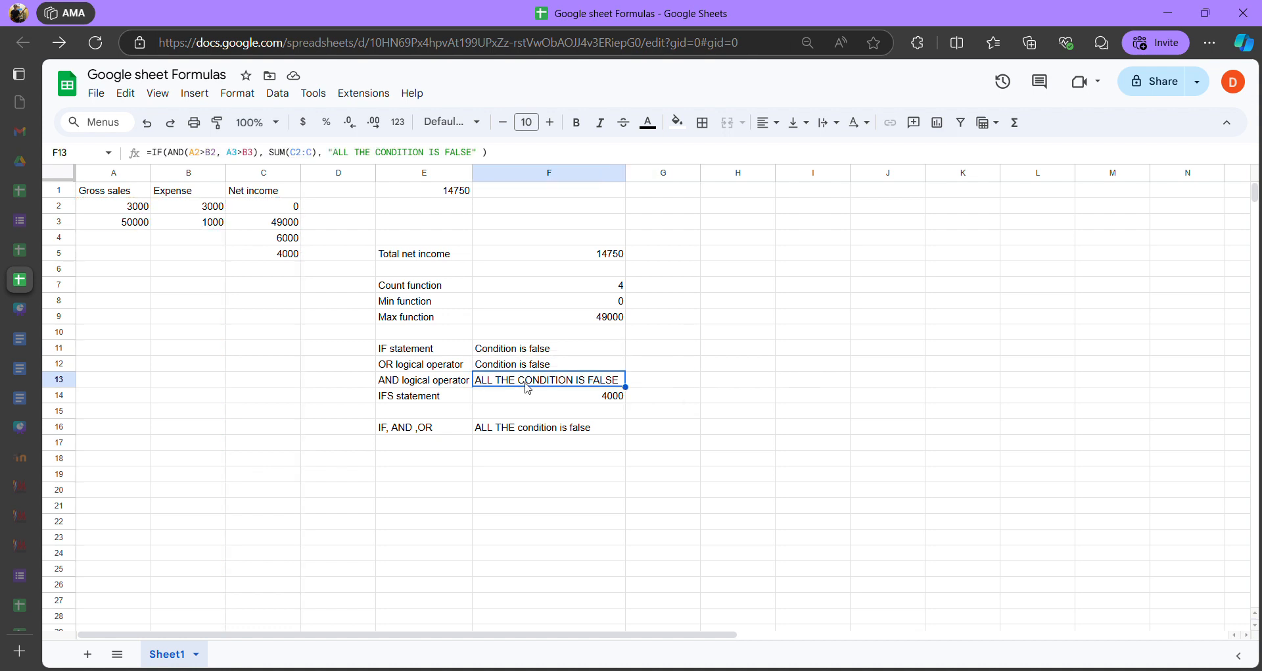
double_click(517, 365)
left_click(670, 333)
double_click(520, 364)
Set the gross sales in A2 to 10000
left_click(113, 215)
double_click(116, 215)
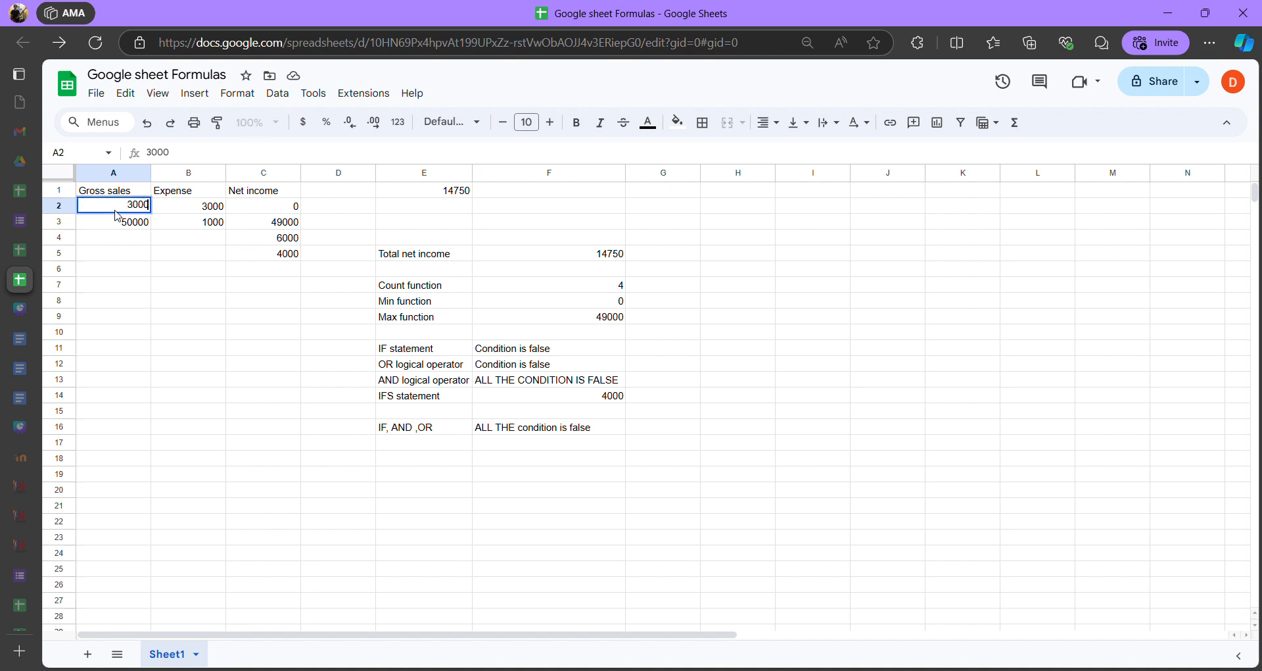
key("BackSpace")
key("BackSpace")
key("BackSpace")
key("BackSpace")
type("10000")
key("Return")
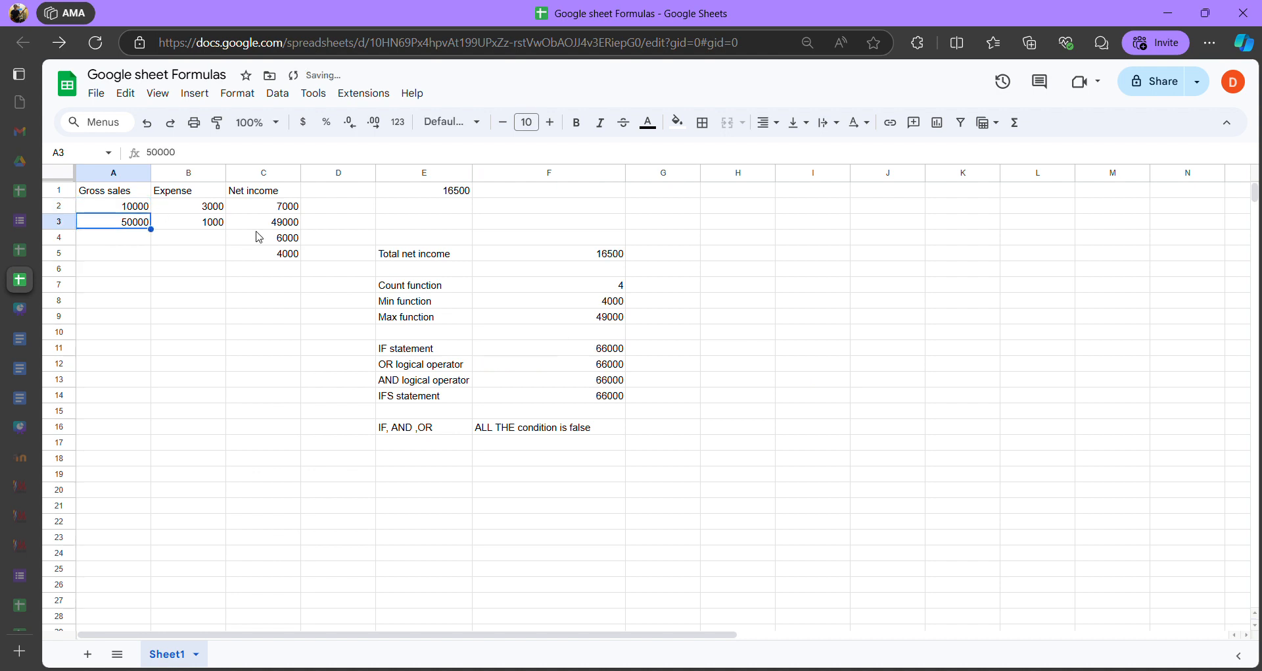
Open the F13 formula and examine its two AND conditions, A2>B2 and A3>B3
left_click(526, 363)
left_click(546, 380)
double_click(549, 379)
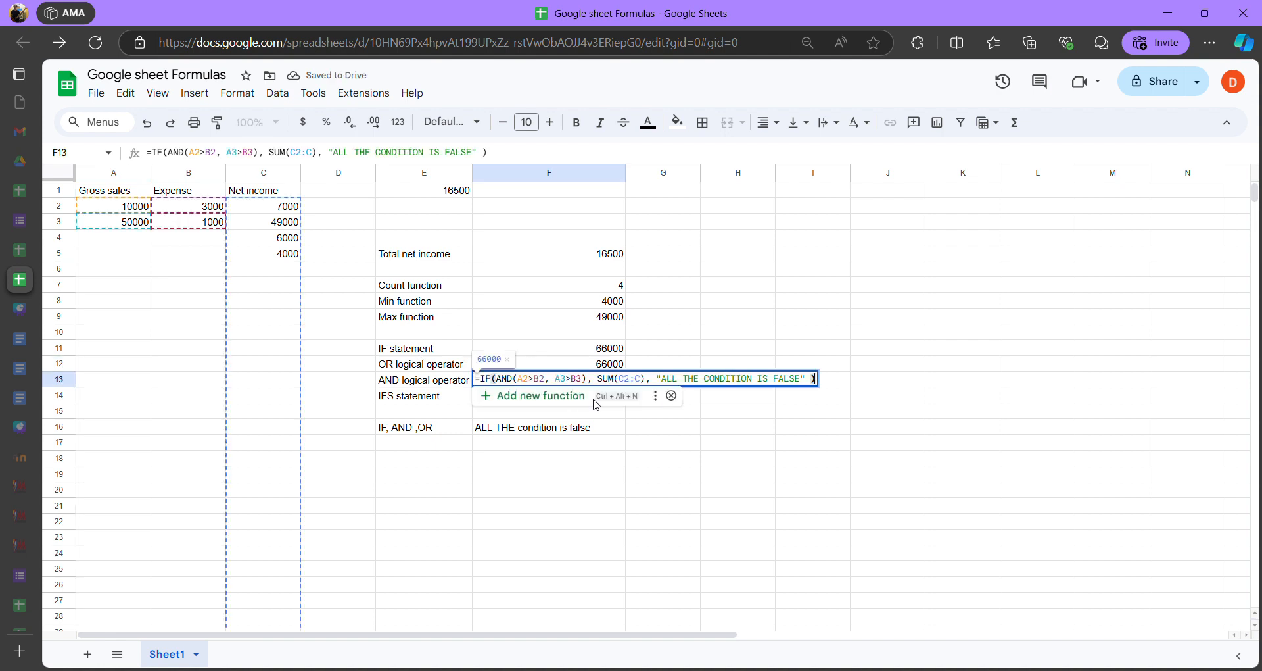
left_click(715, 350)
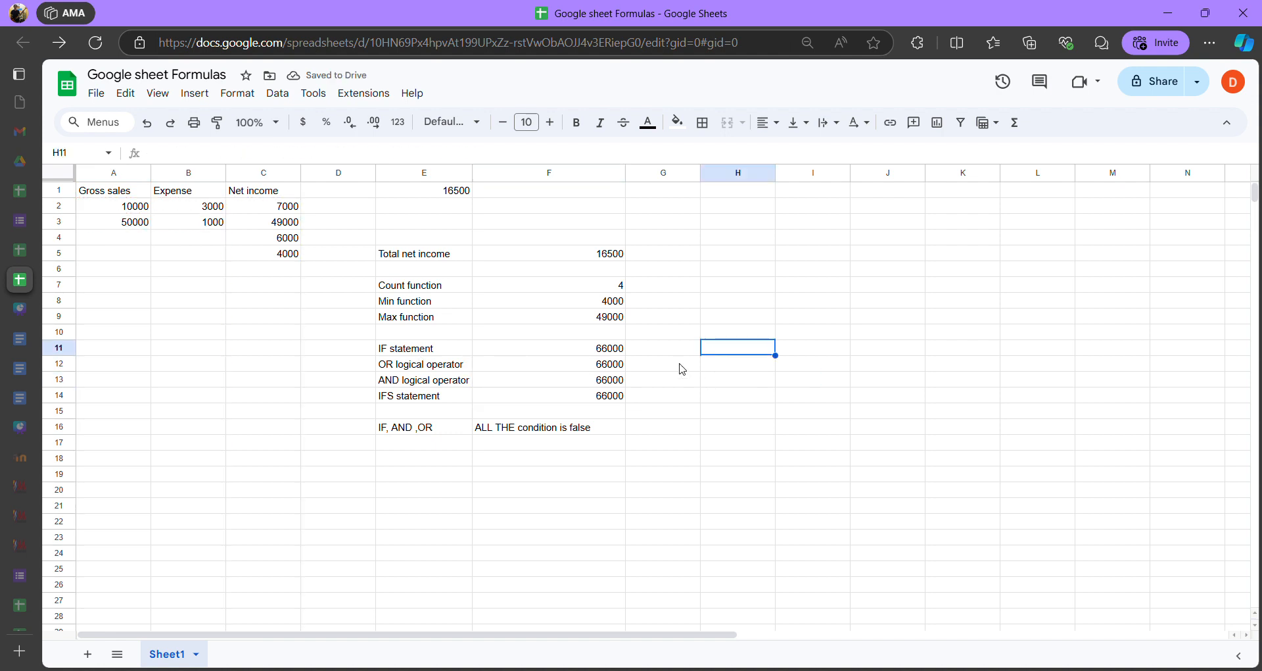
left_click(572, 385)
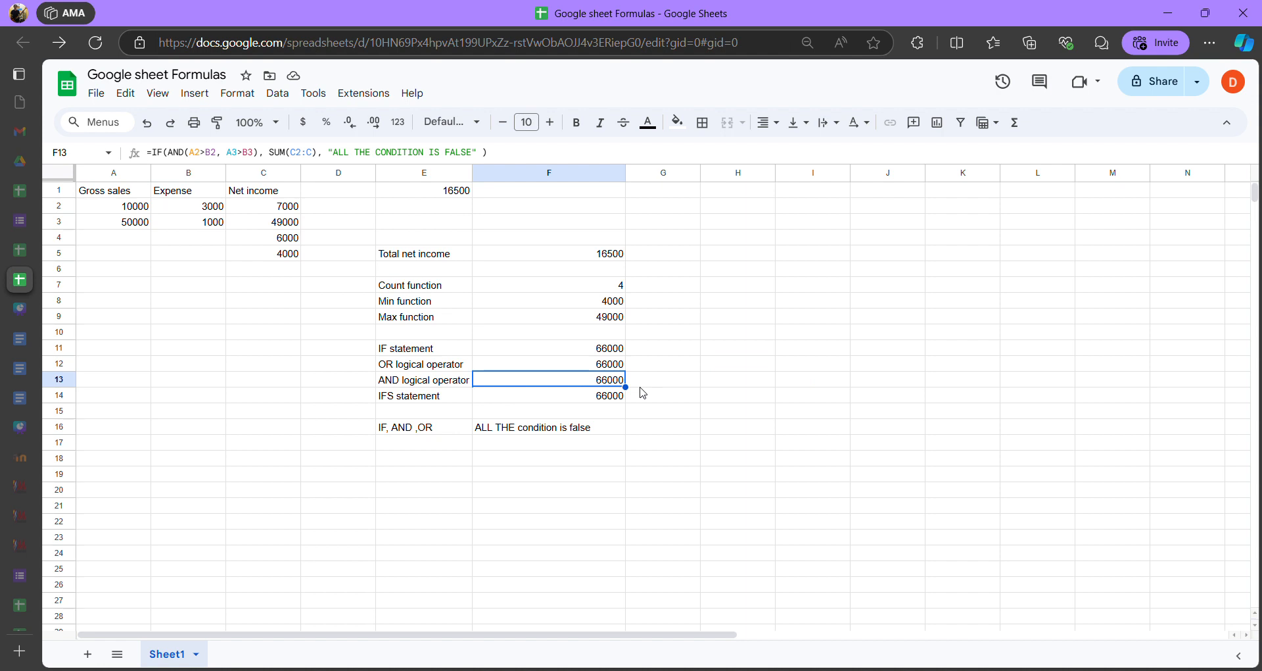
double_click(569, 383)
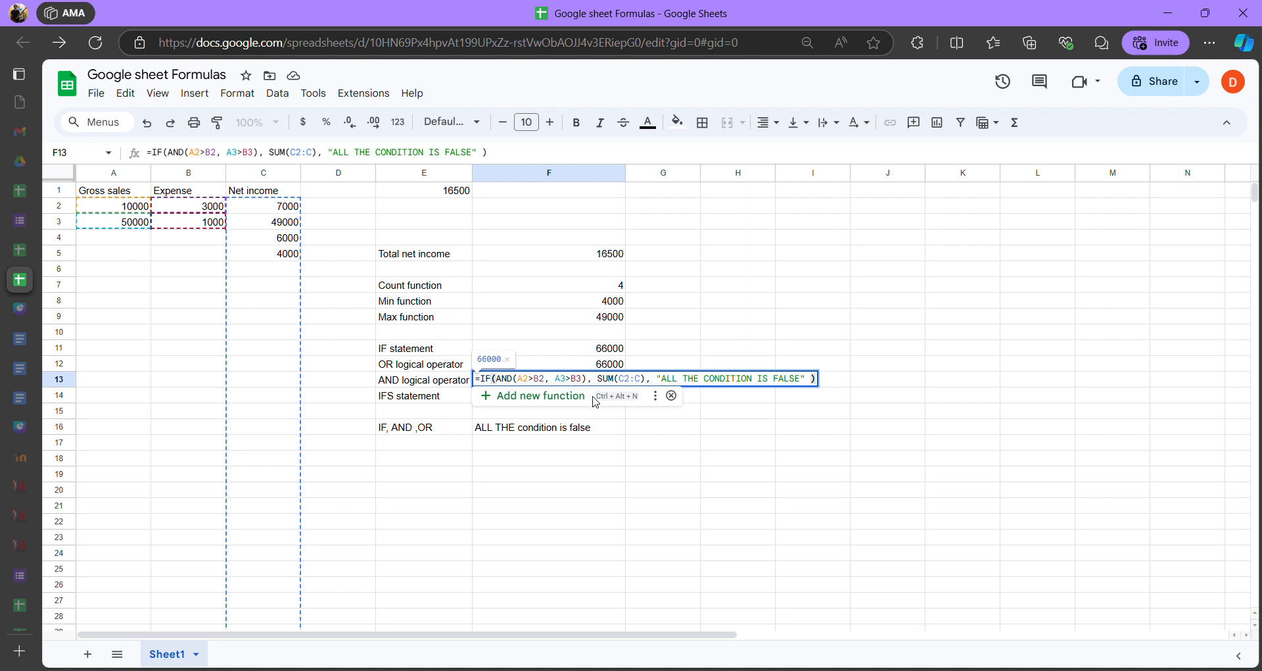
left_click(517, 380)
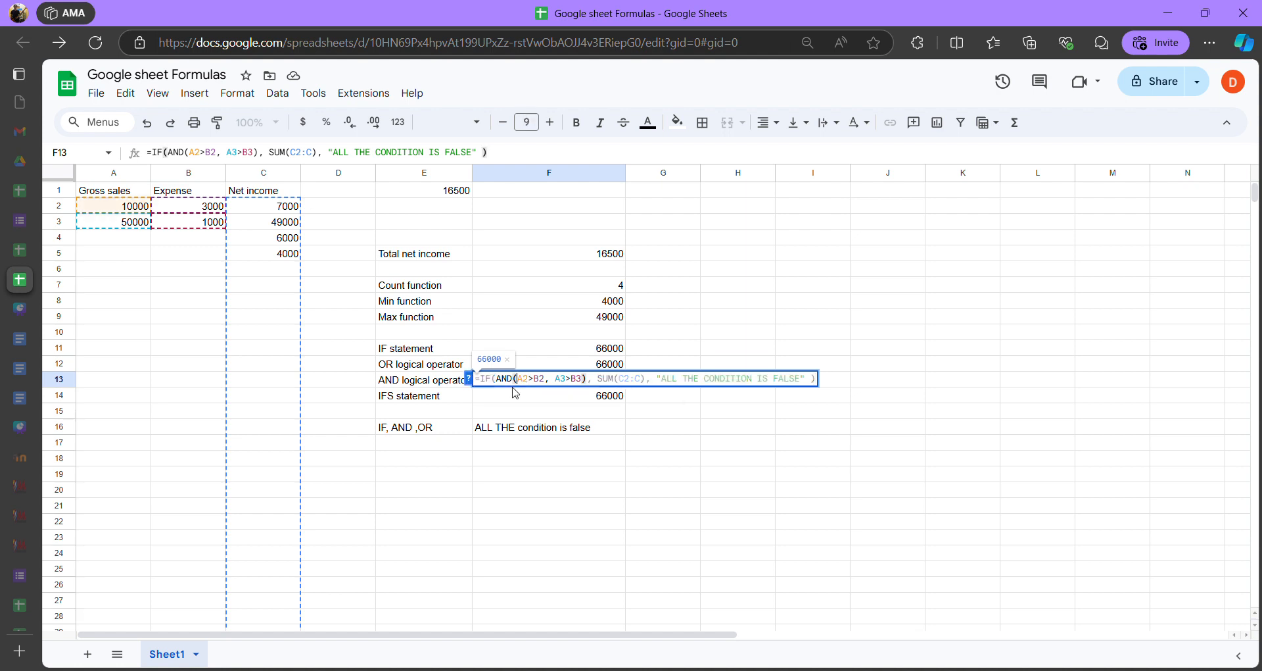
left_click(584, 380)
left_click_drag(518, 380, 584, 380)
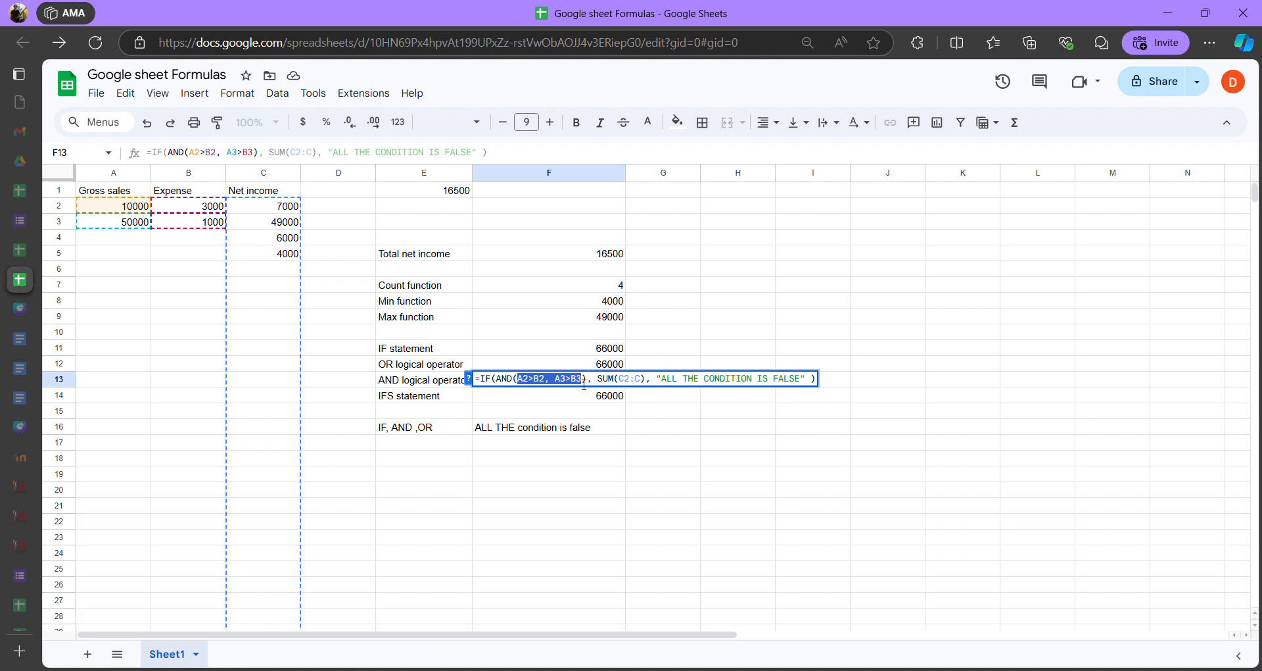
left_click(542, 388)
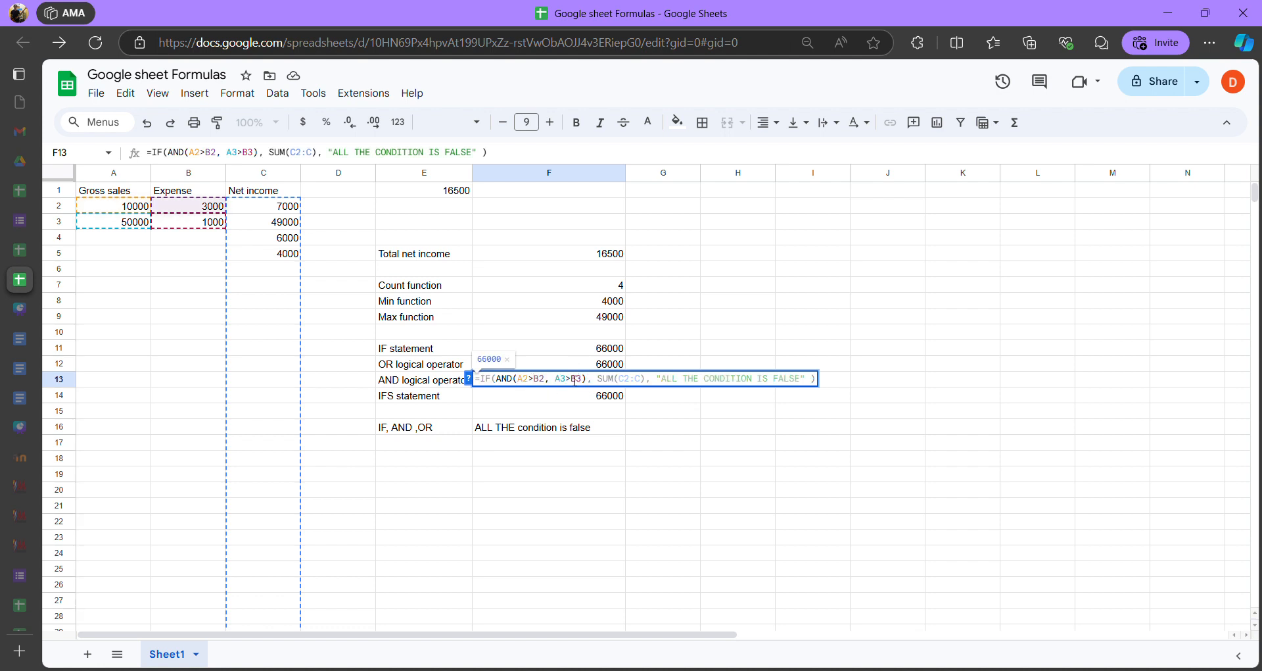
left_click(573, 386)
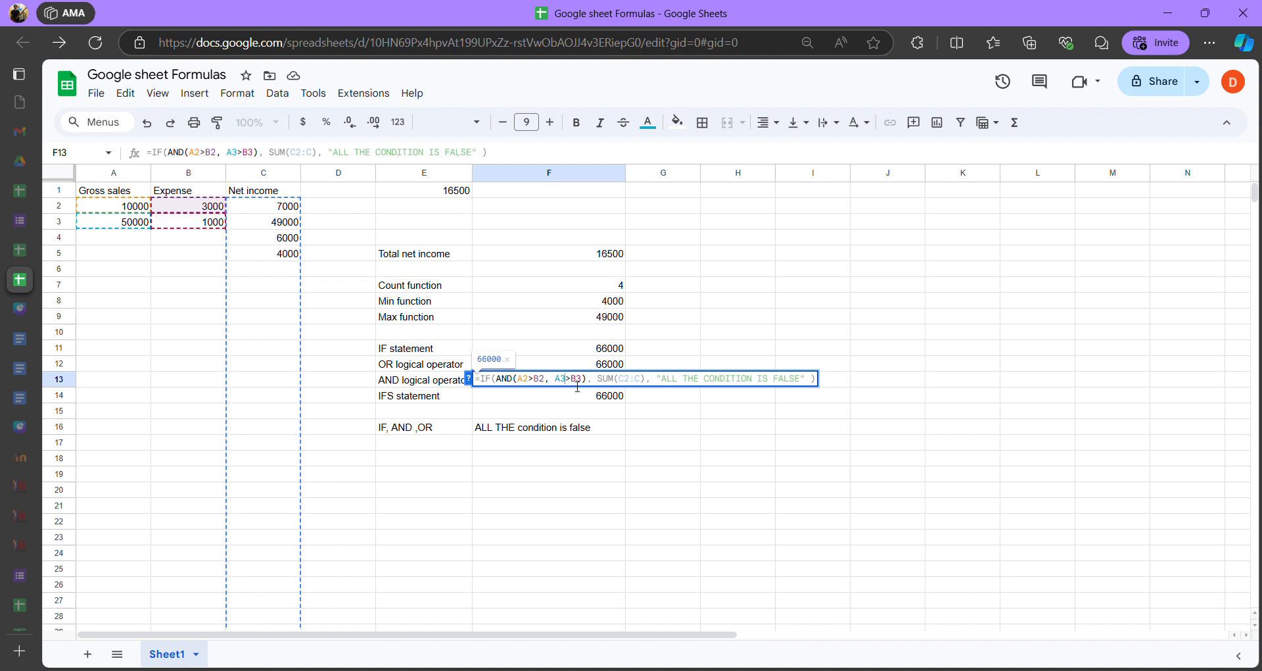
Review the SUM(C2:C) and "ALL THE CONDITION IS FALSE" arguments of the F13 formula
left_click(641, 387)
left_click(663, 384)
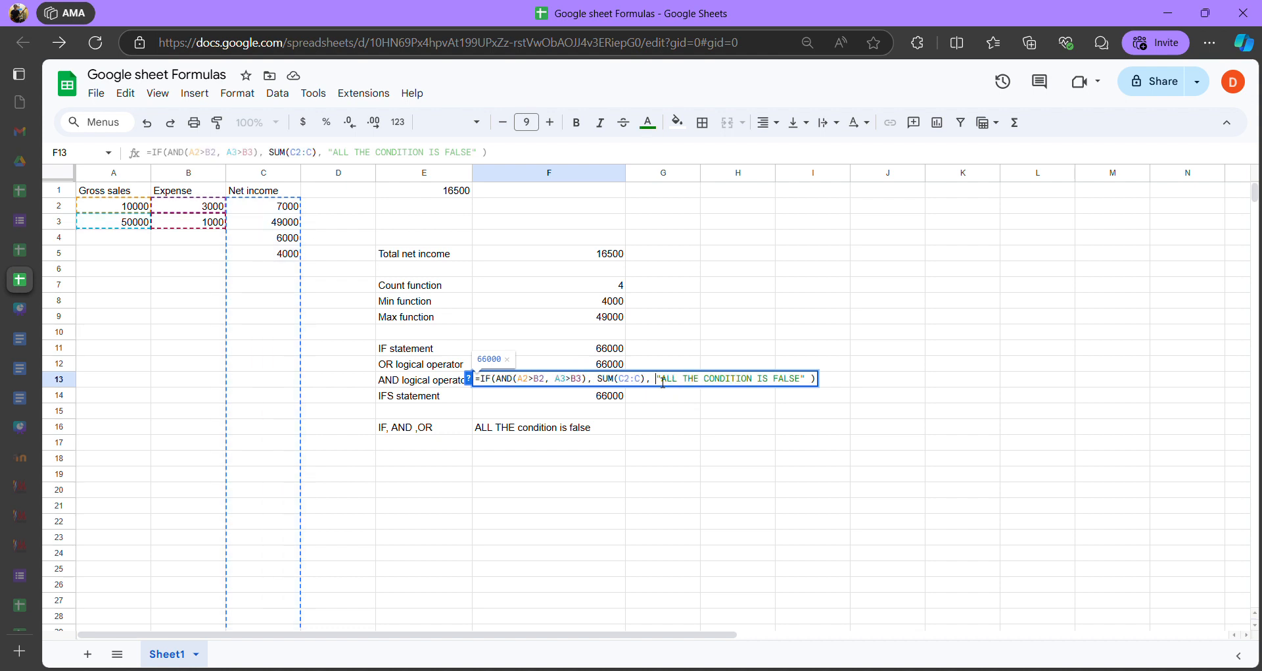
left_click_drag(594, 381, 651, 382)
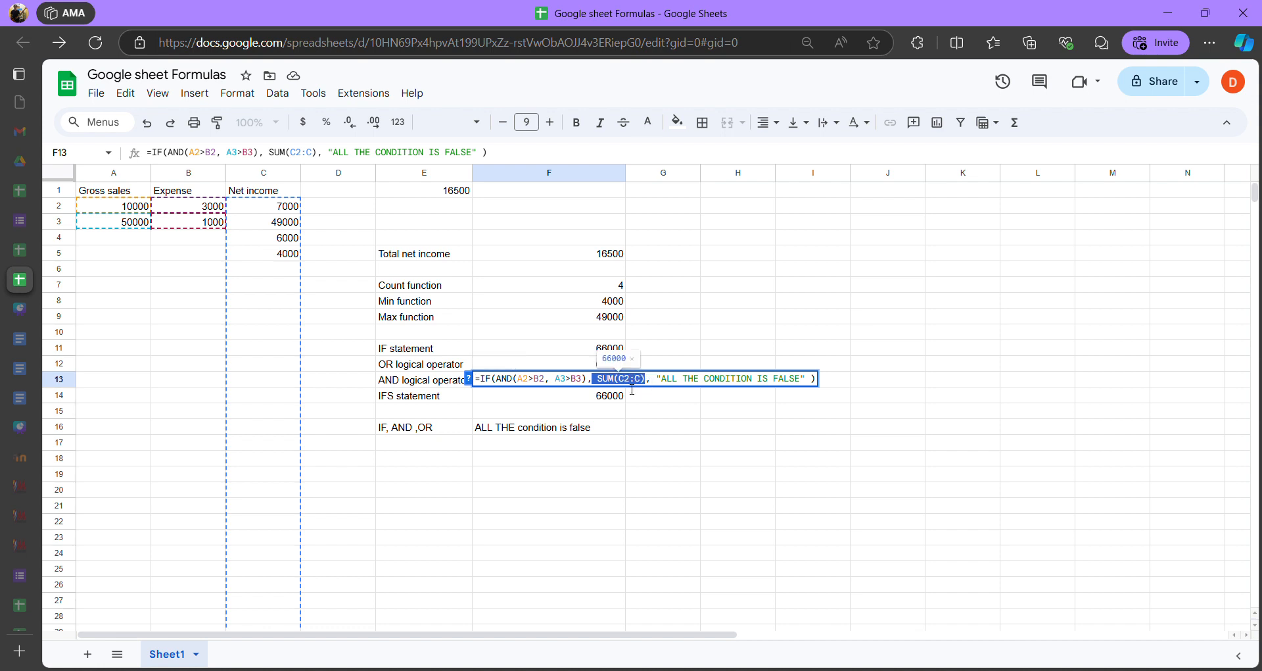
left_click(658, 381)
left_click_drag(657, 380, 813, 381)
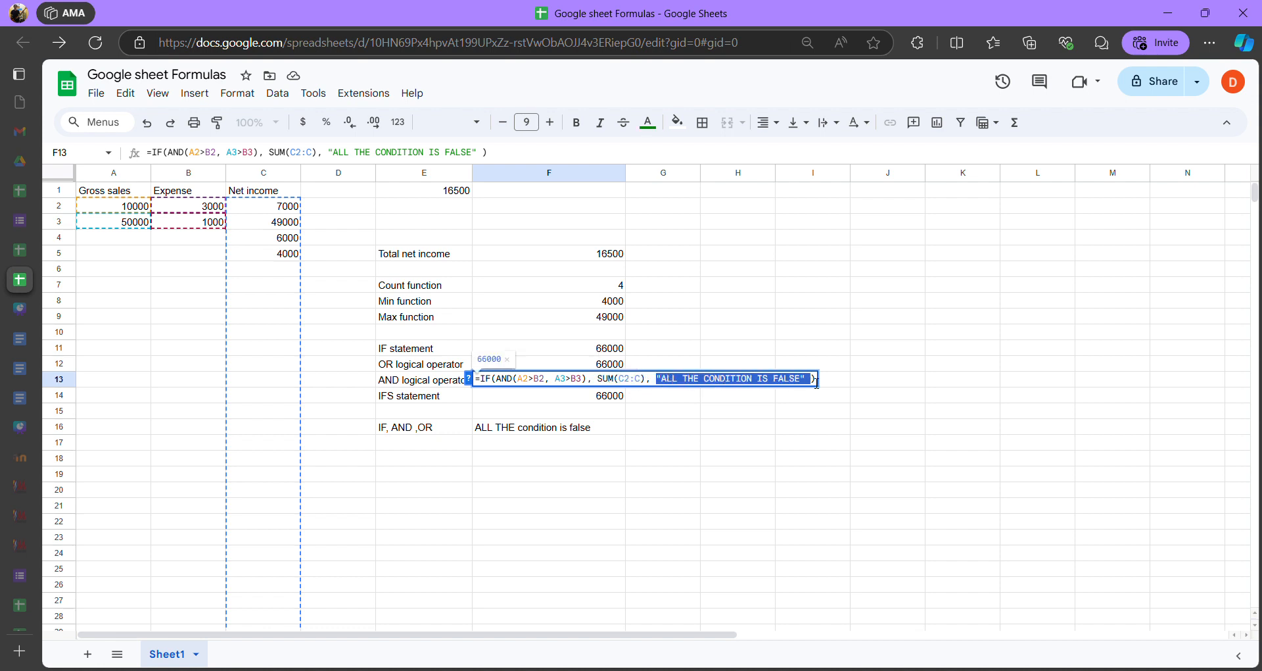
left_click(664, 380)
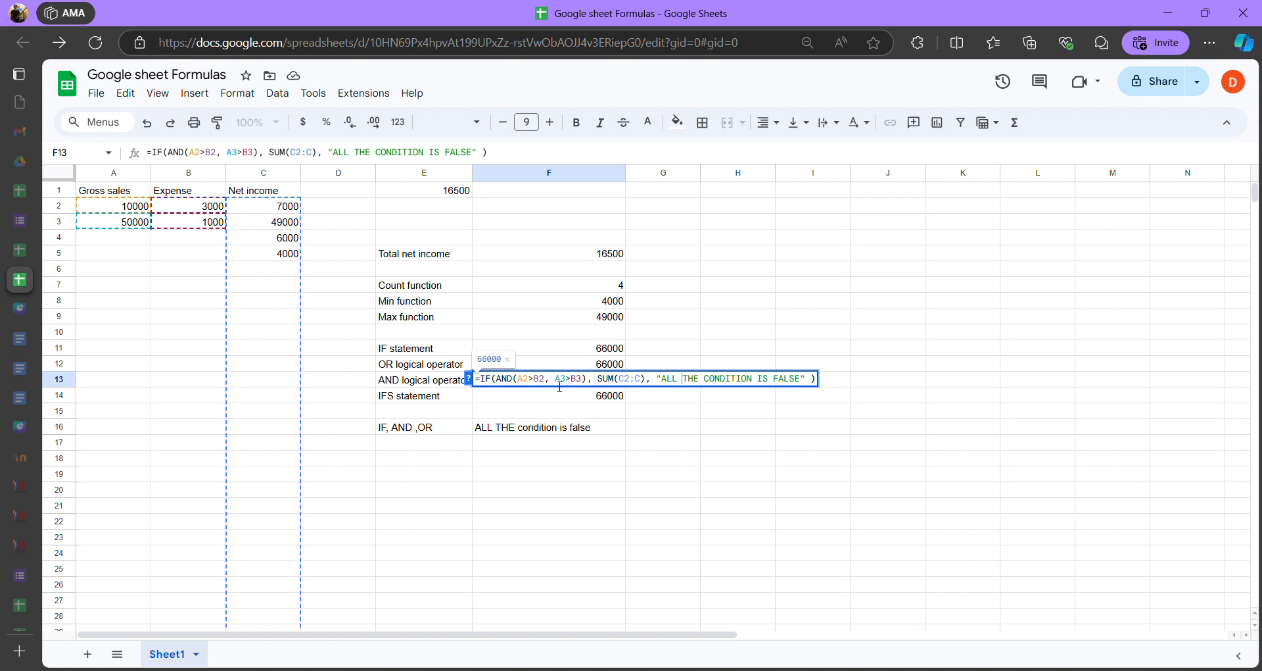
Evaluate the A3>B3 condition in F13 against the false-case text, and close the formula unedited
left_click(539, 386)
left_click_drag(555, 384, 590, 383)
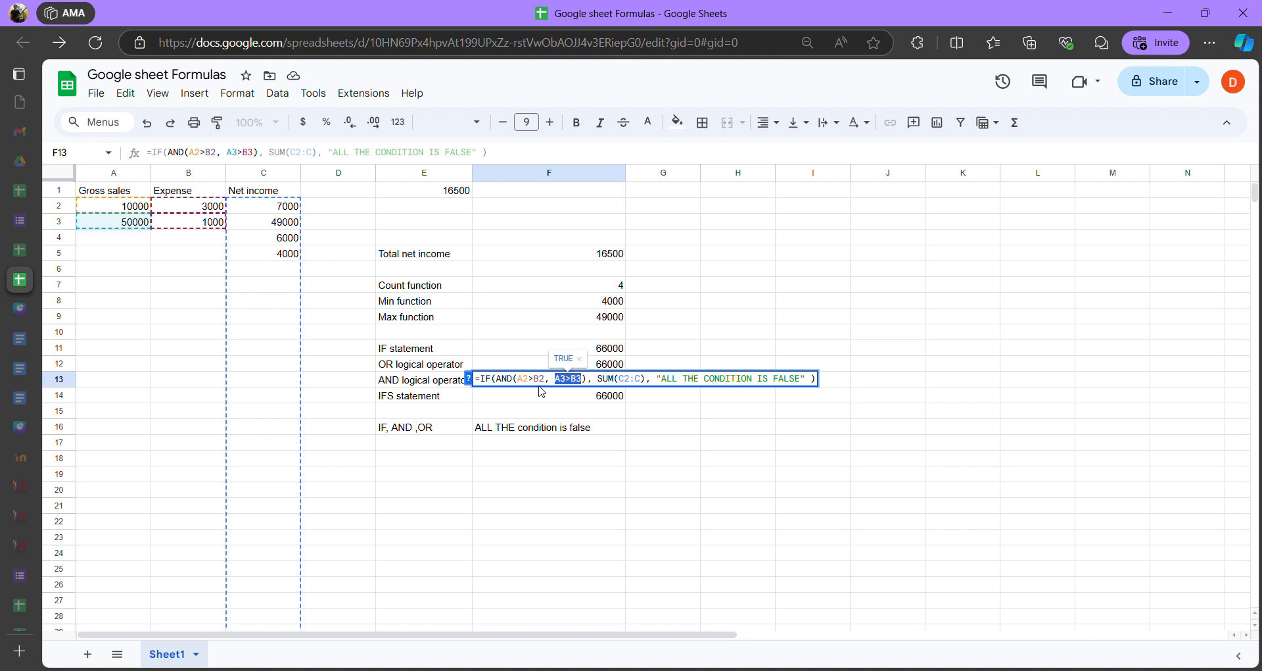
left_click(537, 379)
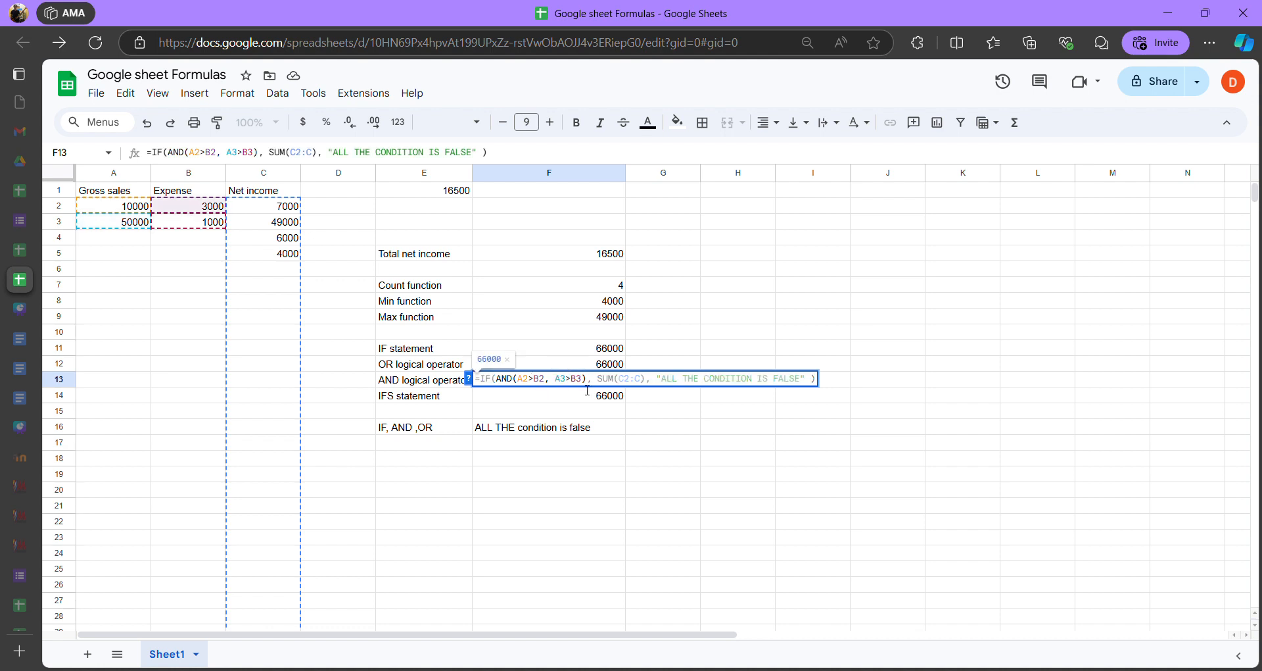
left_click_drag(666, 386, 808, 383)
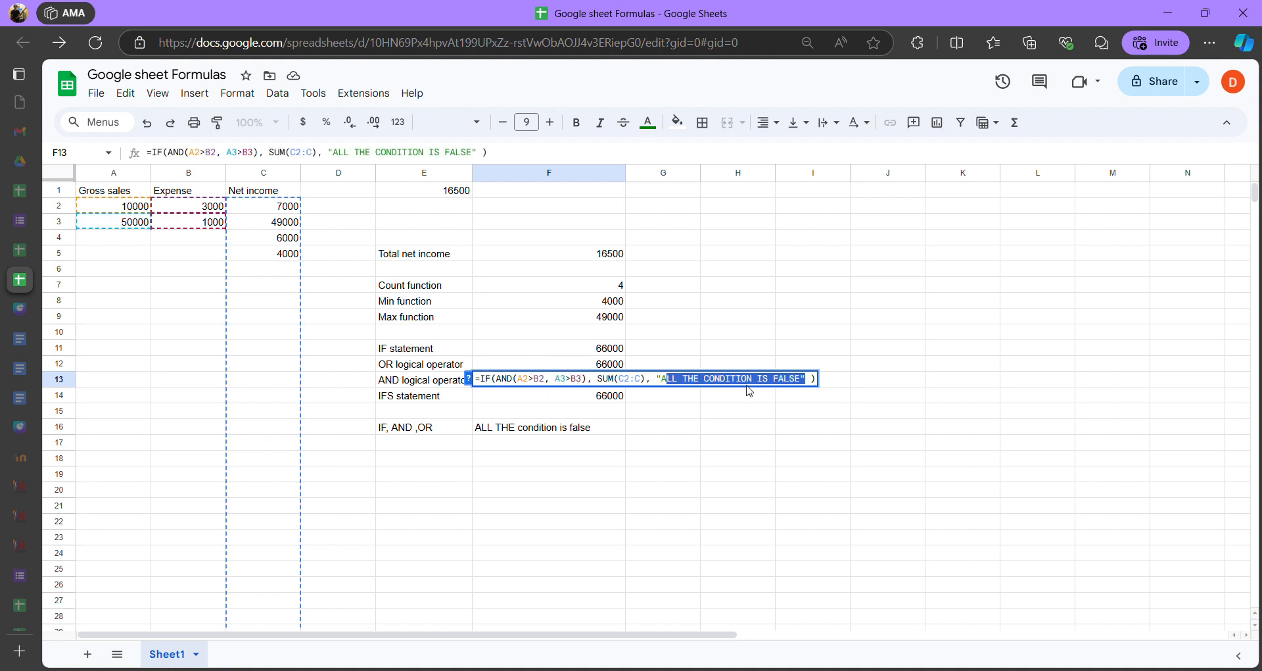
left_click(657, 384)
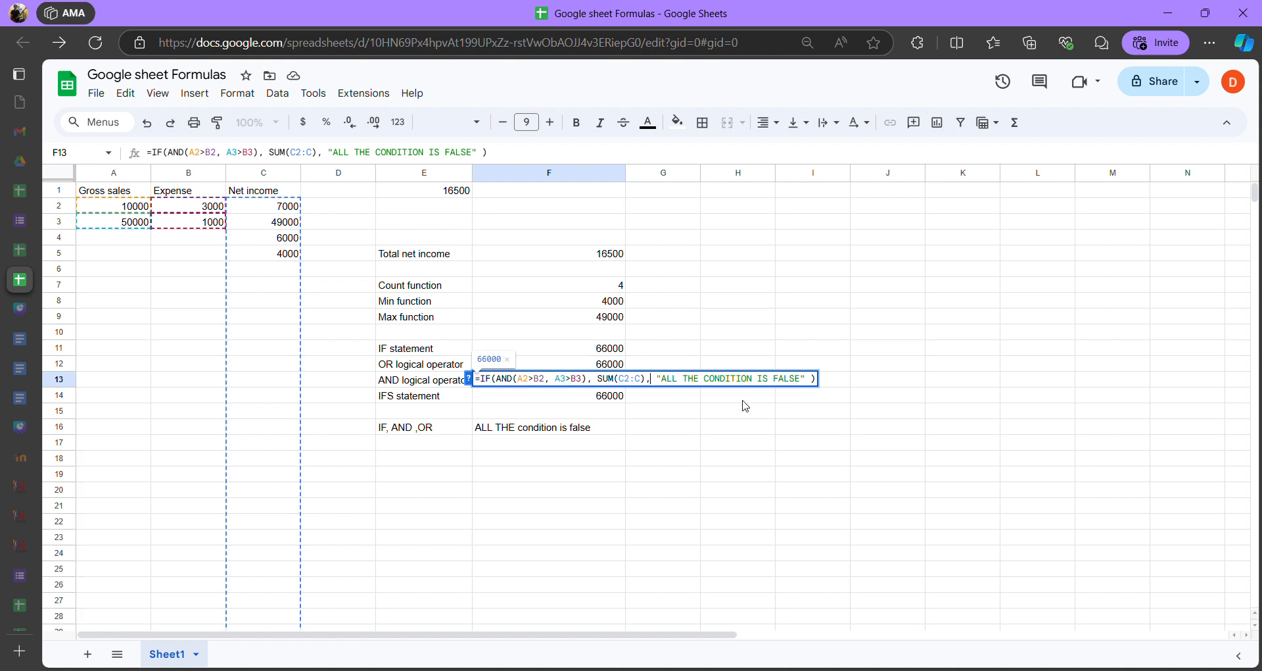
key("Return")
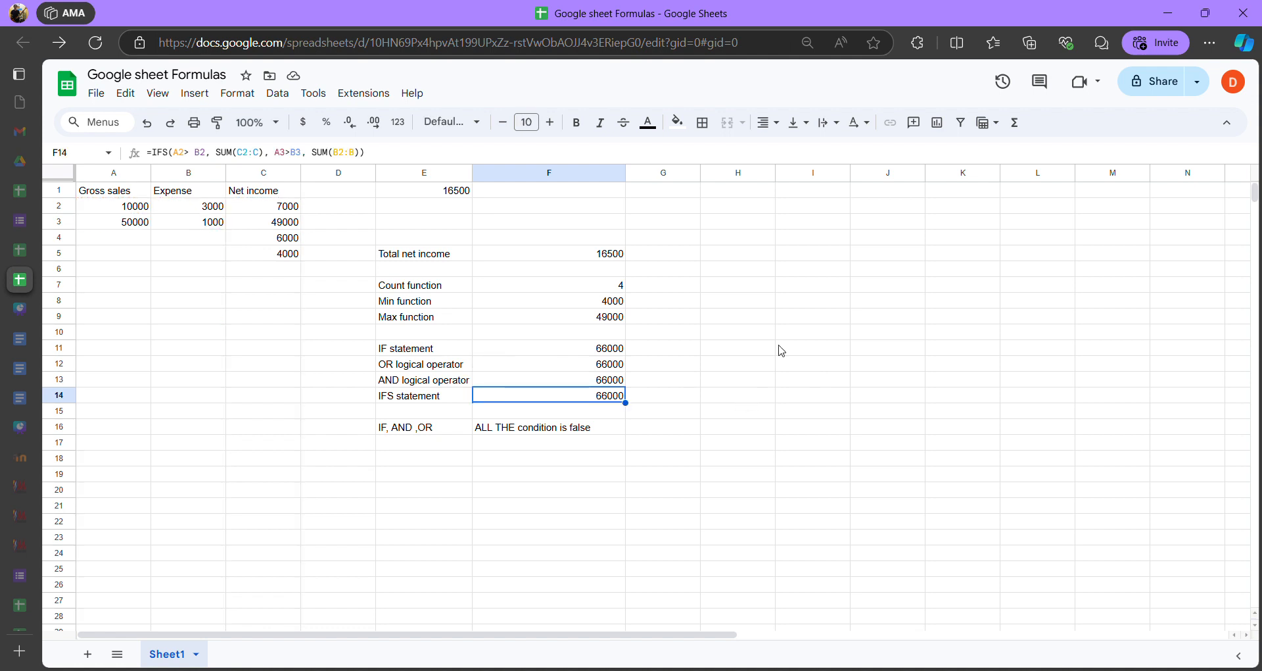
Reopen the F13 formula and review how the AND function is nested inside IF
left_click(600, 381)
double_click(601, 381)
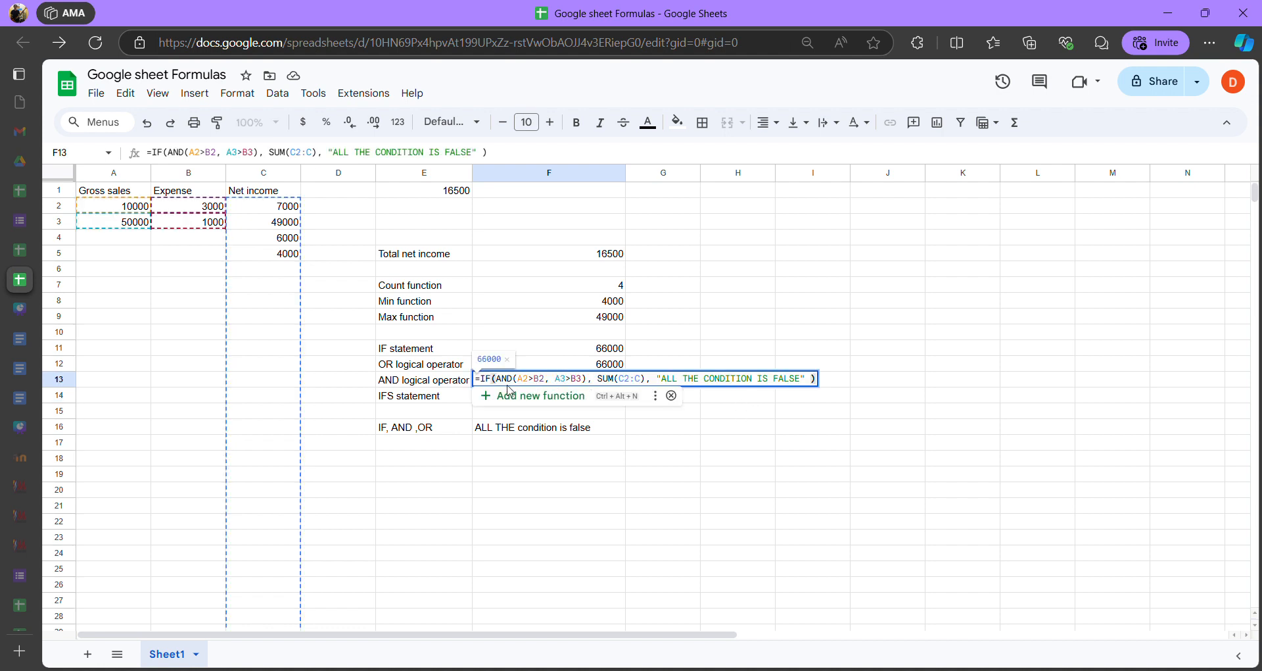
left_click_drag(500, 382, 811, 386)
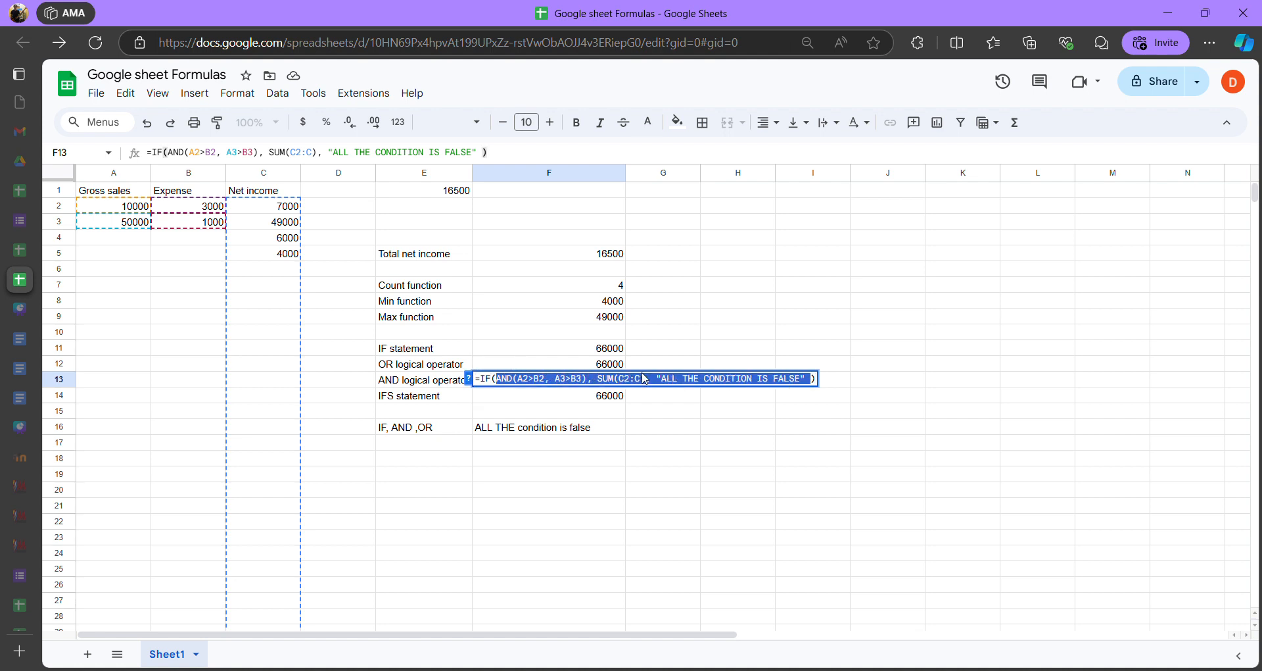
left_click(518, 380)
left_click_drag(496, 381, 517, 388)
left_click(503, 387)
key("Left")
key("Left")
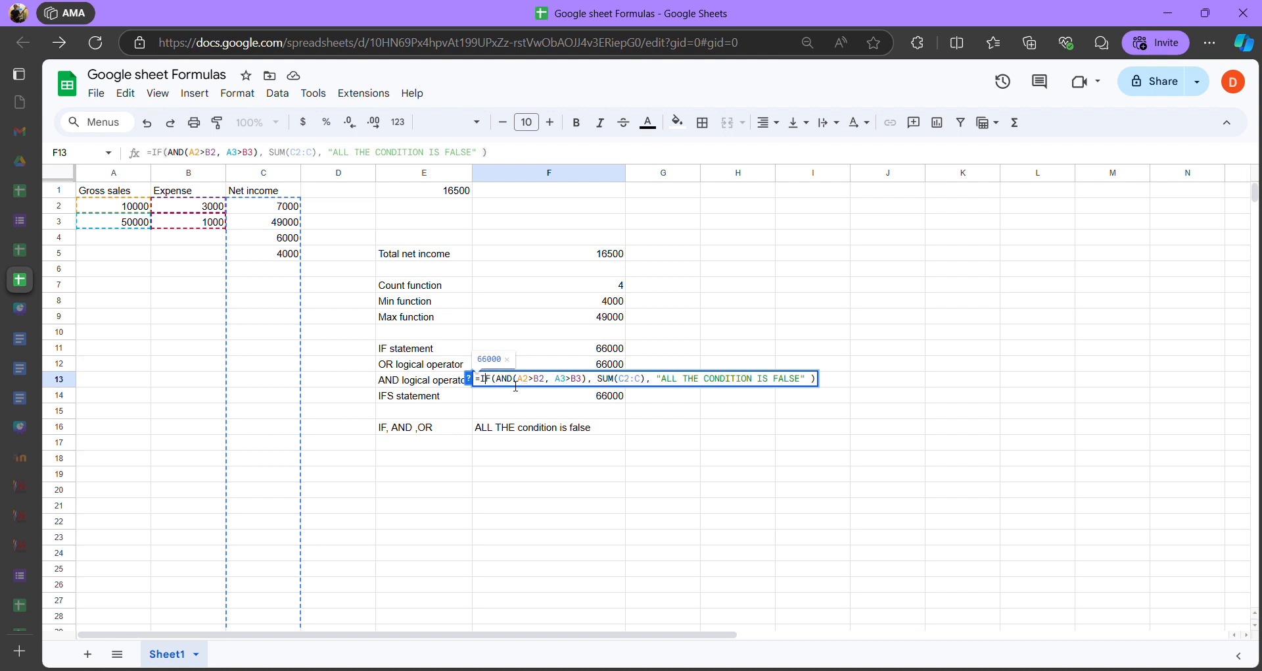
left_click(503, 383)
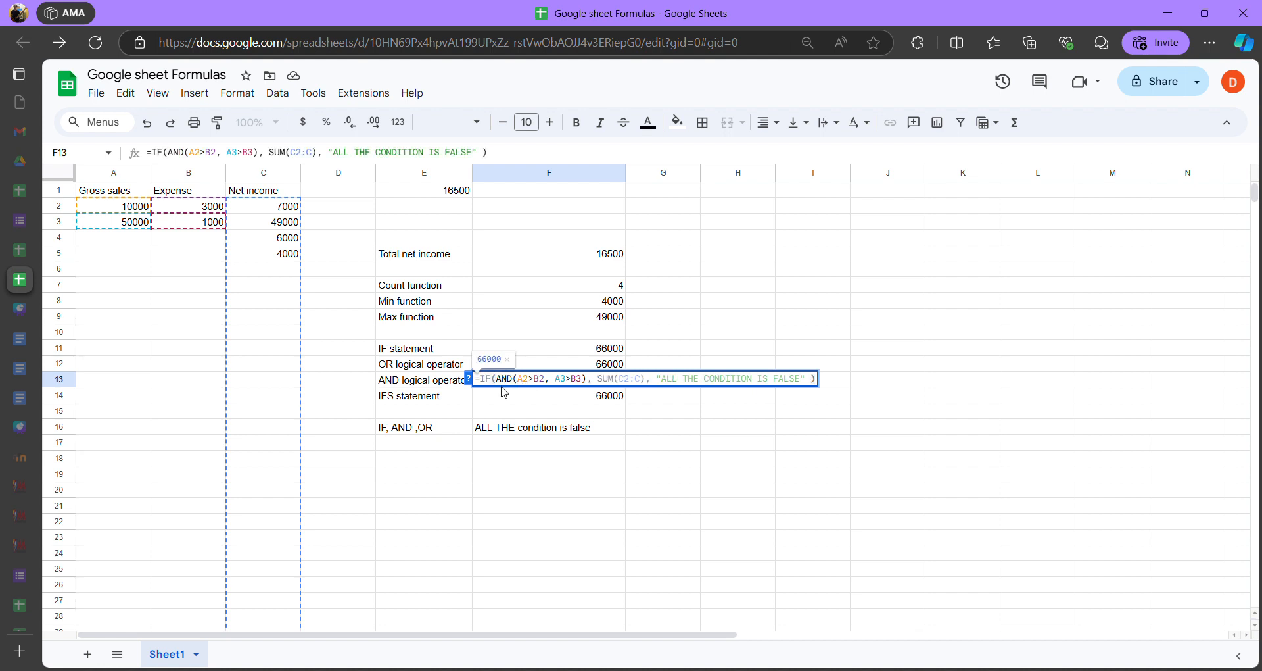
left_click(503, 383)
left_click(506, 383)
left_click(551, 382)
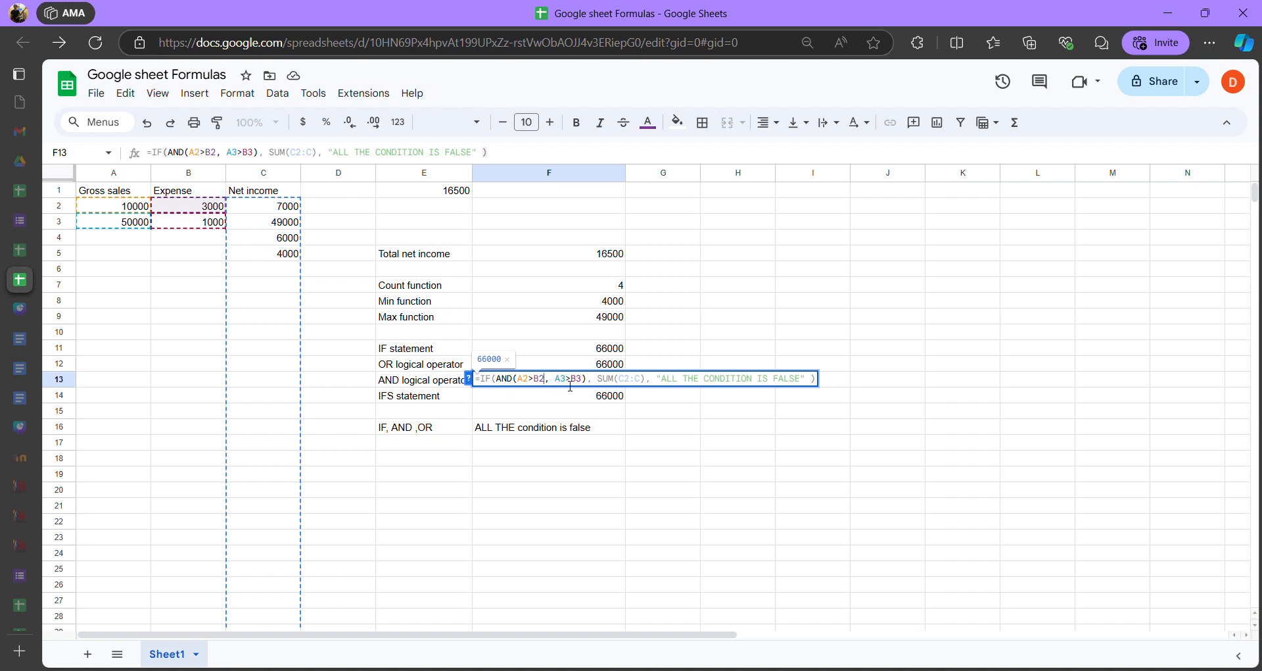
left_click(677, 384)
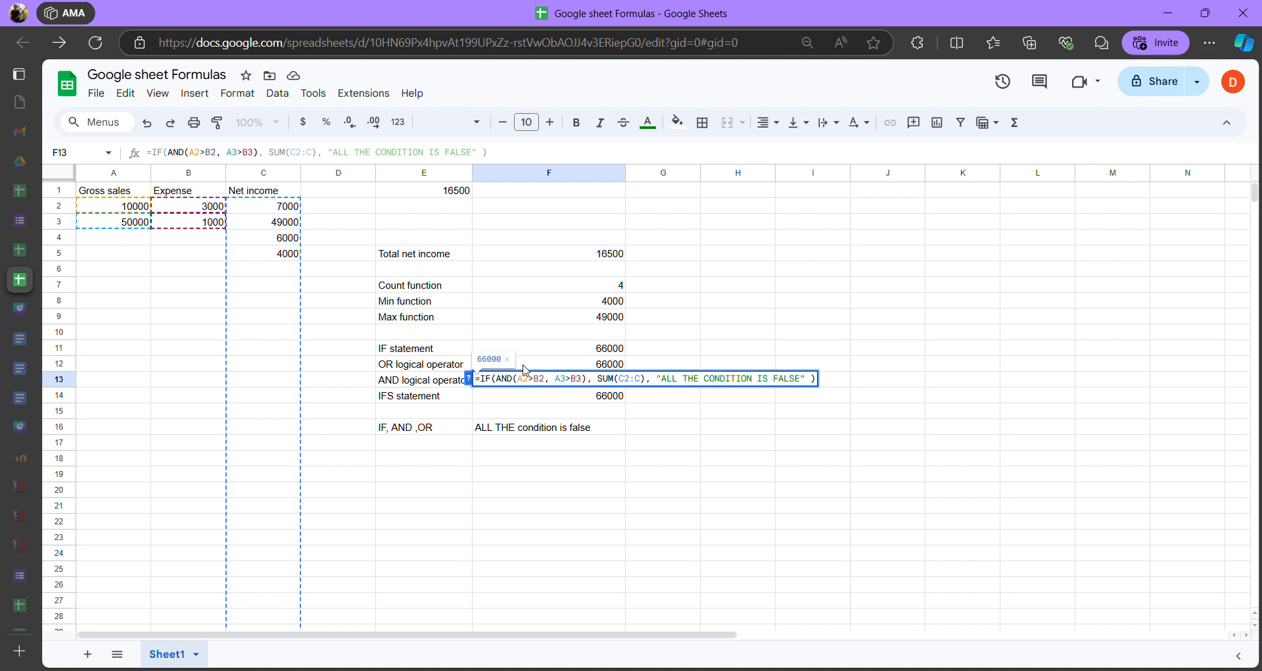
Check what SUM(C2:C) and the A2>B2 condition each return in F13, and close the formula unedited
left_click_drag(523, 382, 650, 387)
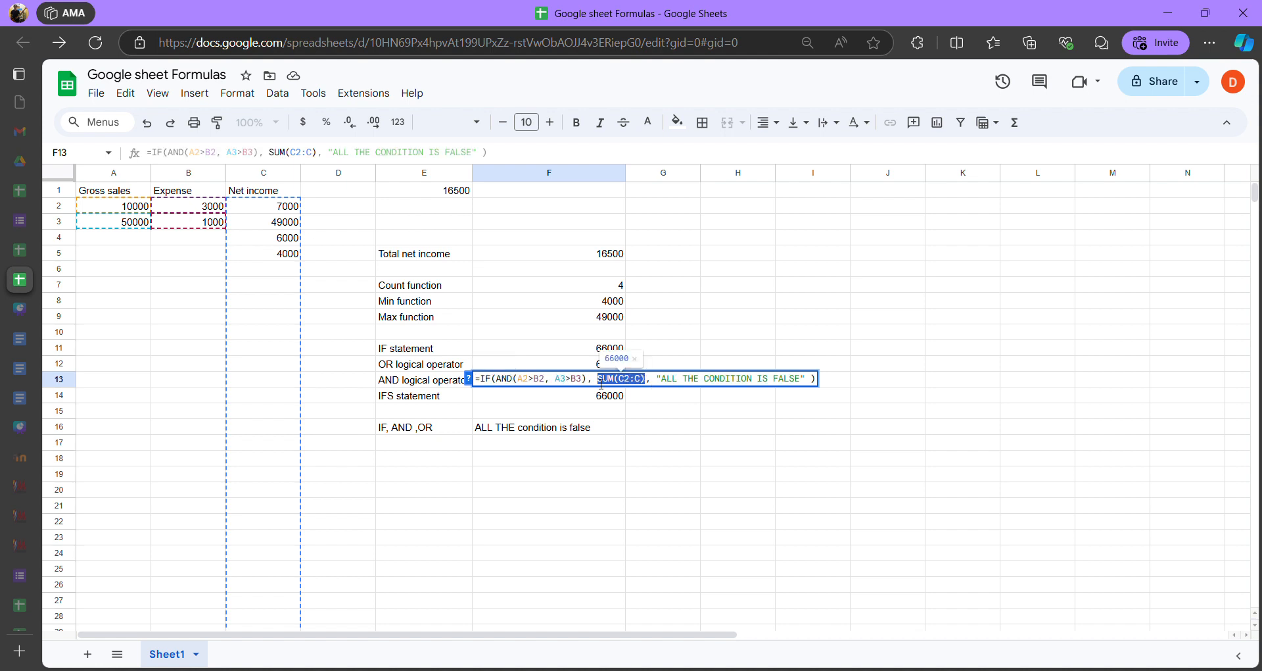
left_click_drag(598, 380, 648, 390)
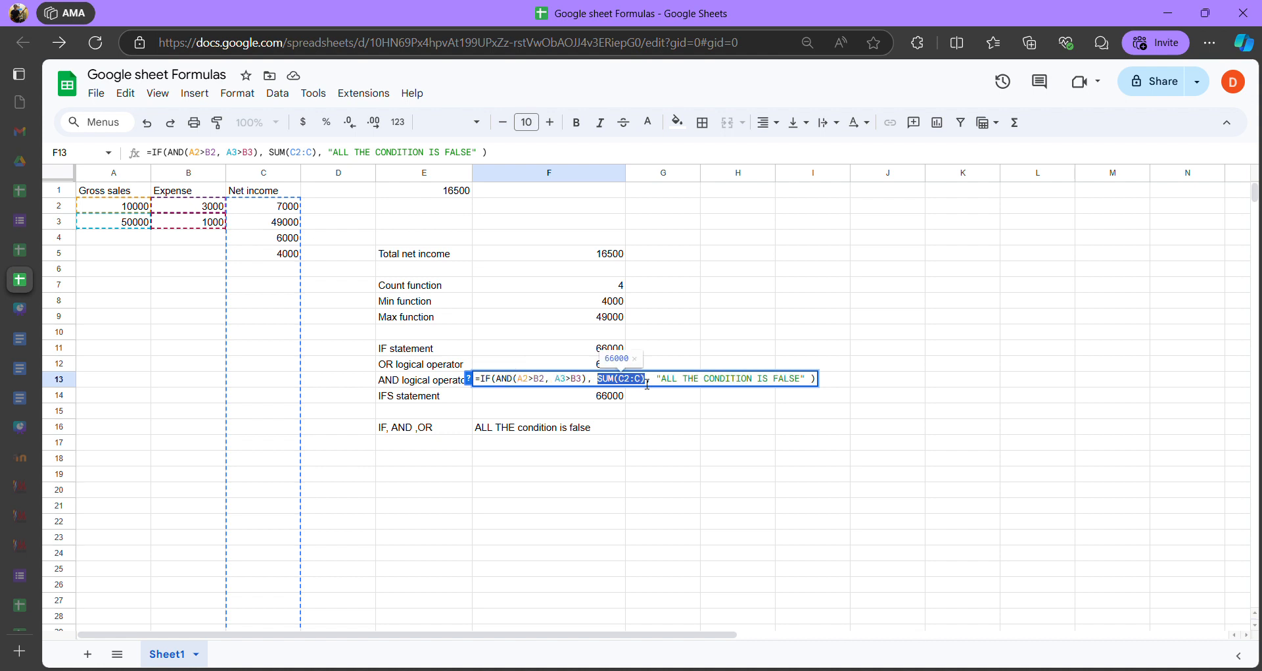
left_click(647, 384)
left_click(598, 383)
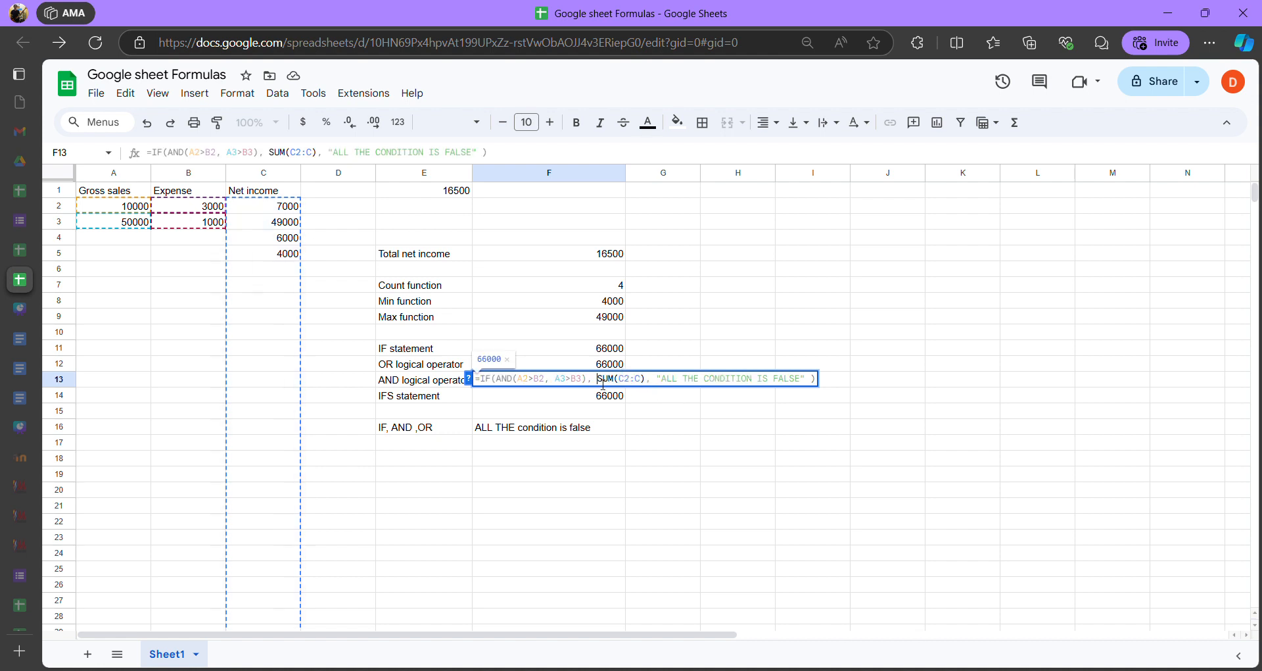
left_click(530, 380)
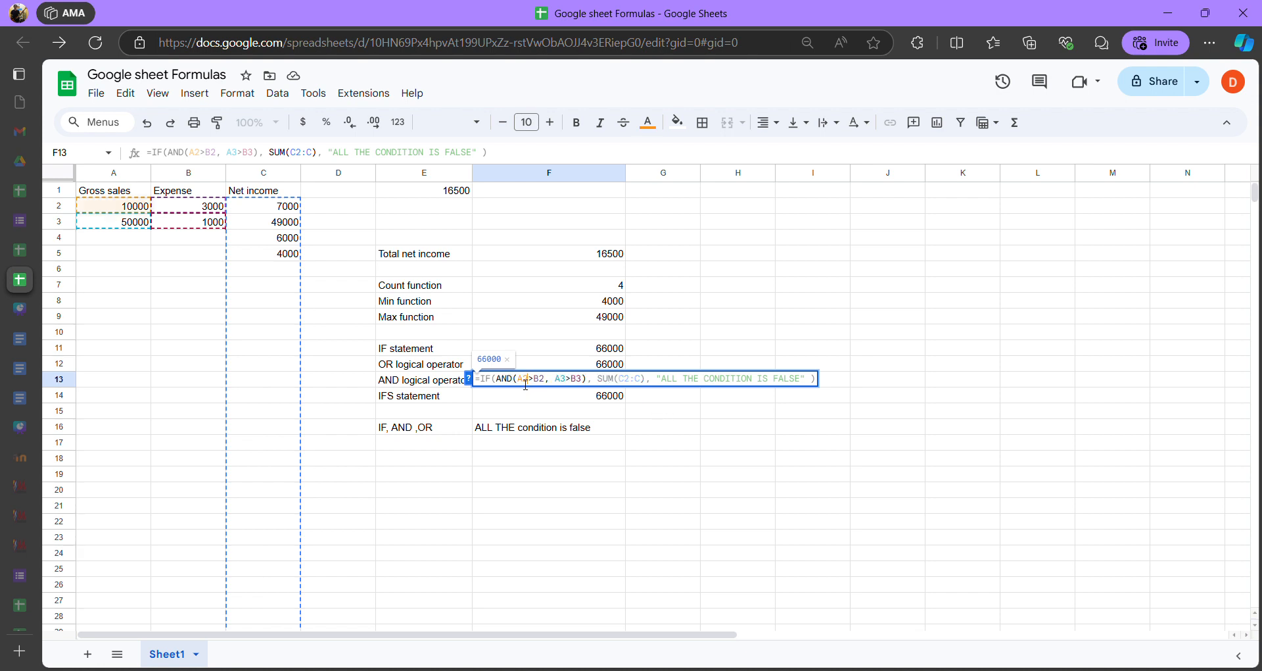
left_click_drag(519, 385, 549, 386)
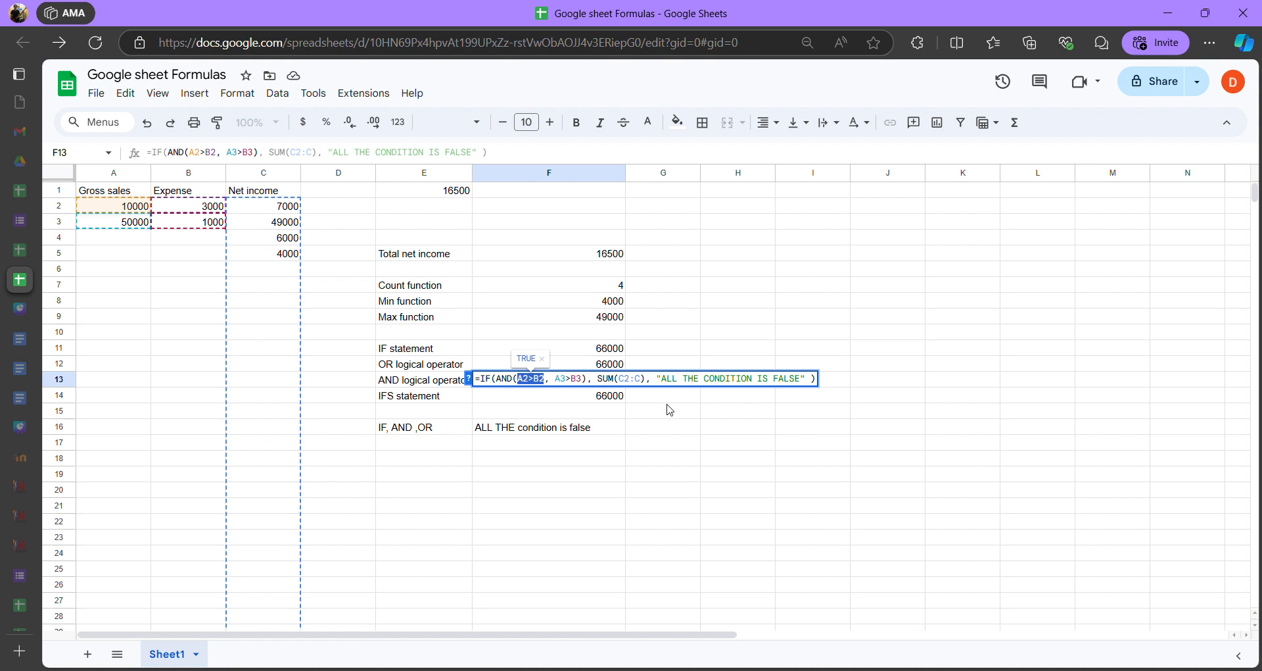
left_click(665, 413)
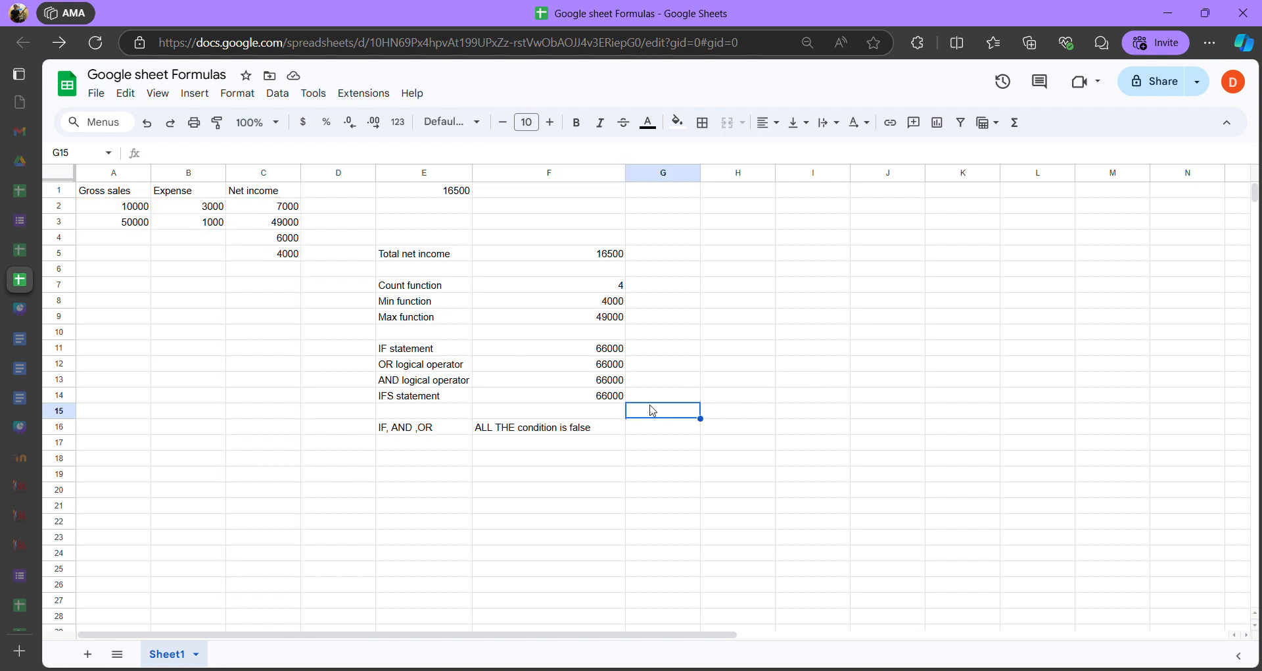
Set the gross sales in A2 to 100, below the expense in B2
double_click(143, 211)
key("BackSpace")
key("BackSpace")
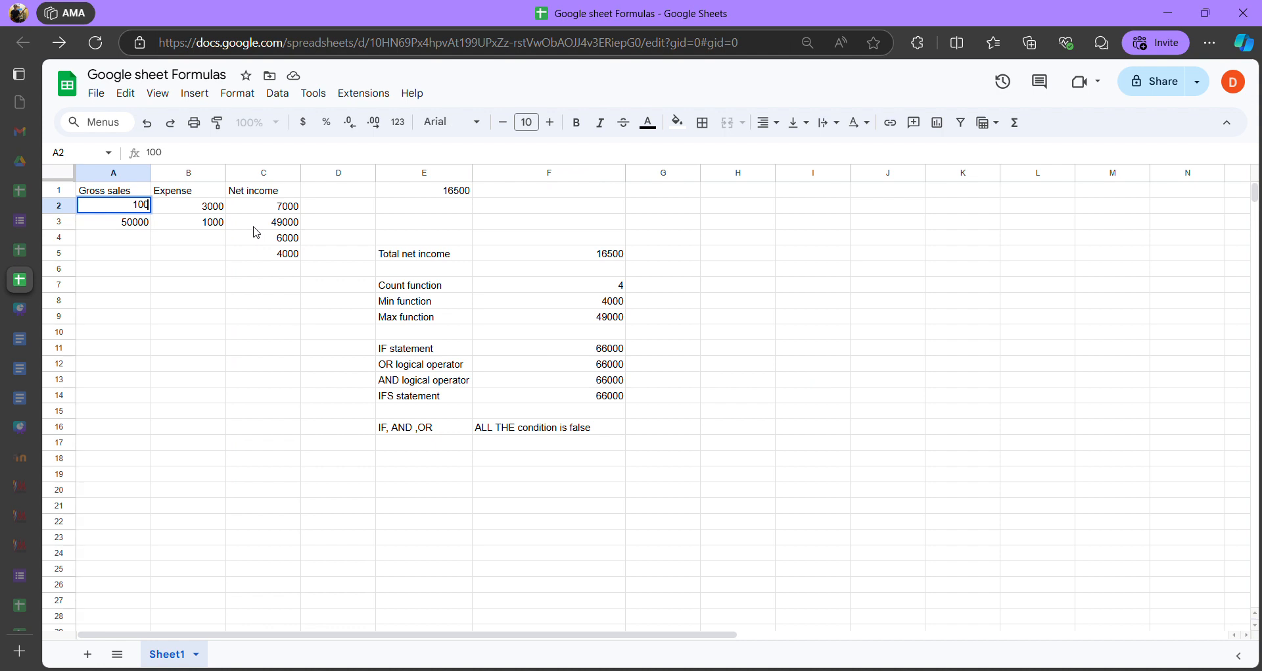
key("Return")
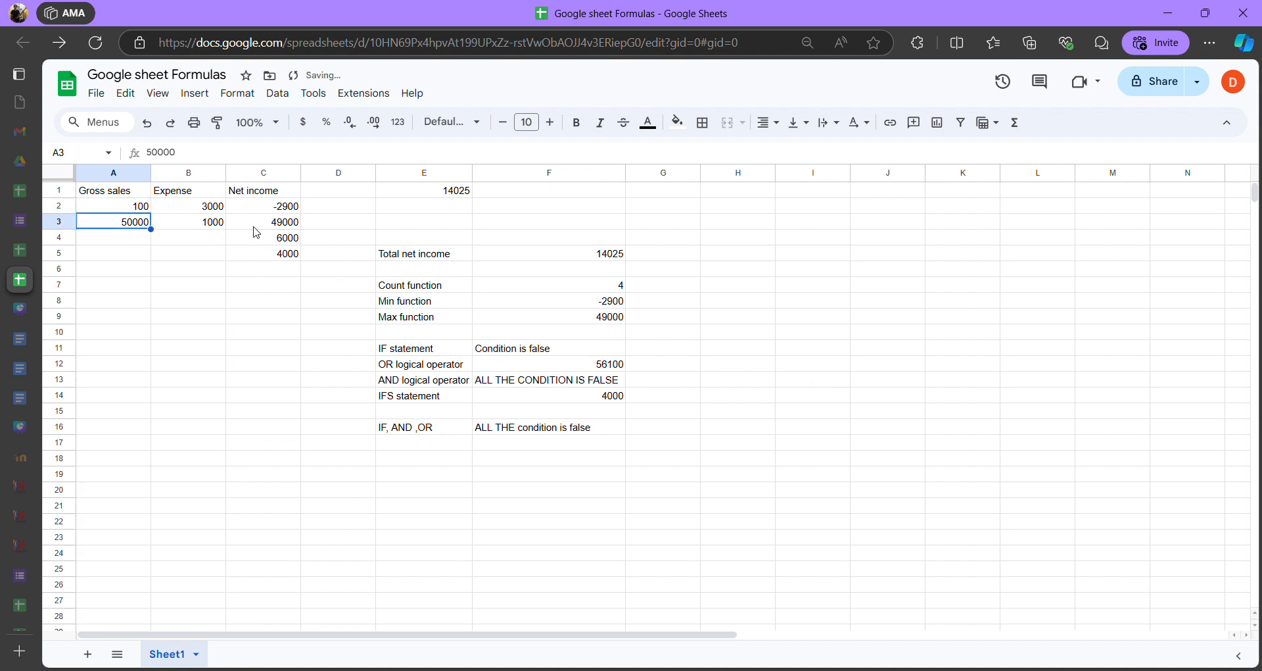
Reopen the F13 formula and check the A3>B3 condition, the false-case text and the SUM(C2:C) true-case value
double_click(538, 383)
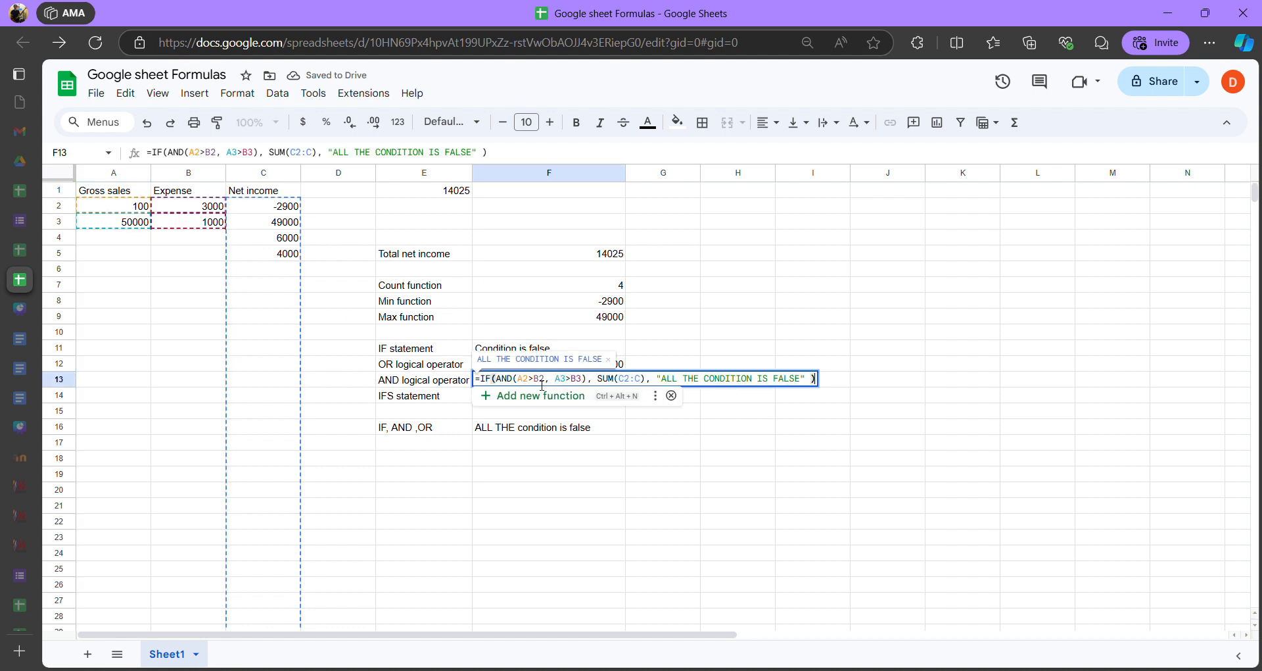
left_click(710, 413)
double_click(534, 382)
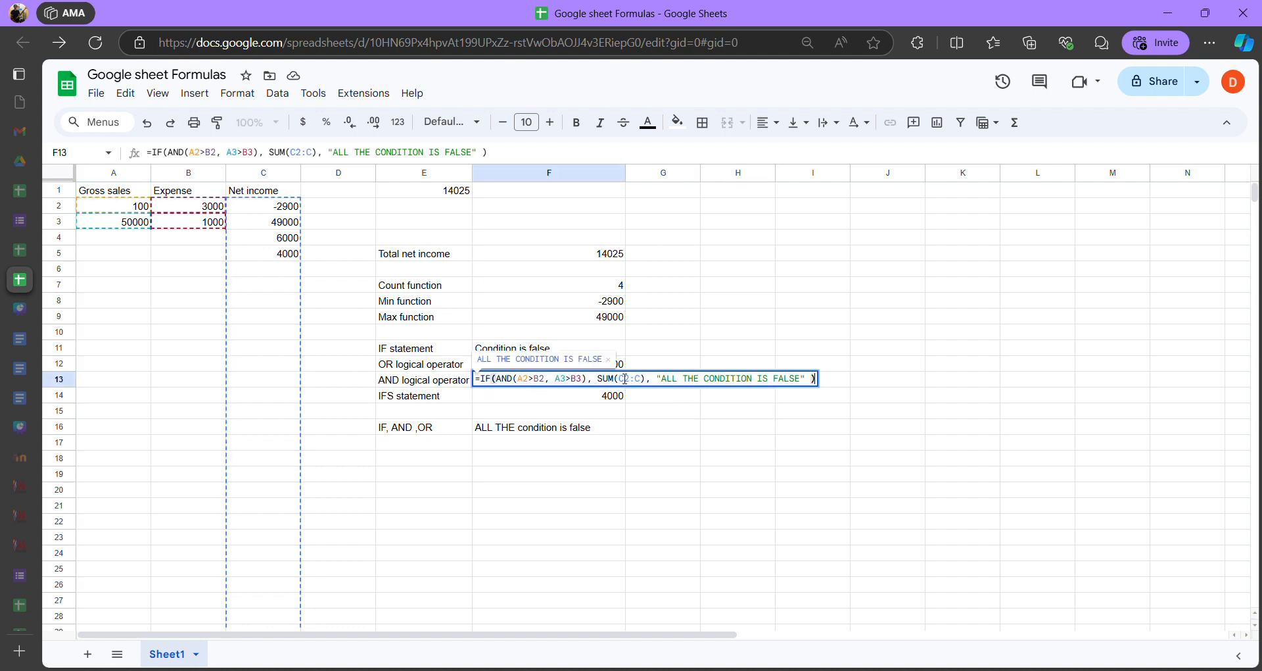
left_click(562, 383)
left_click_drag(555, 382, 586, 389)
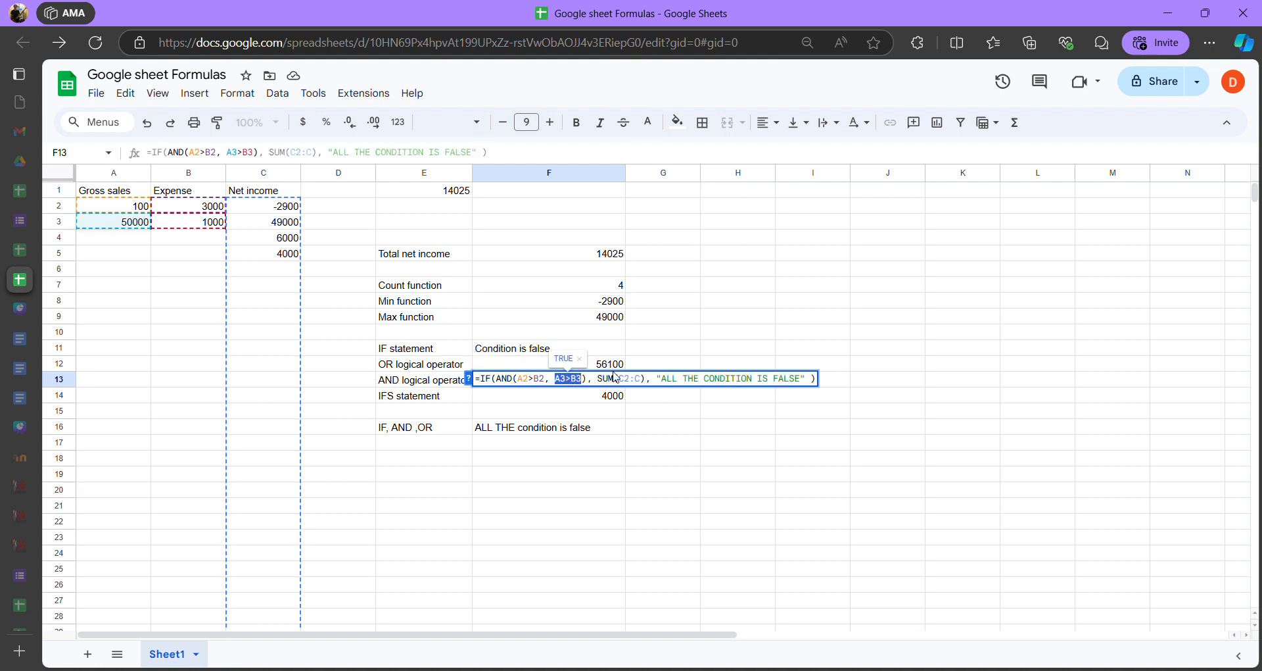
left_click_drag(656, 379, 815, 378)
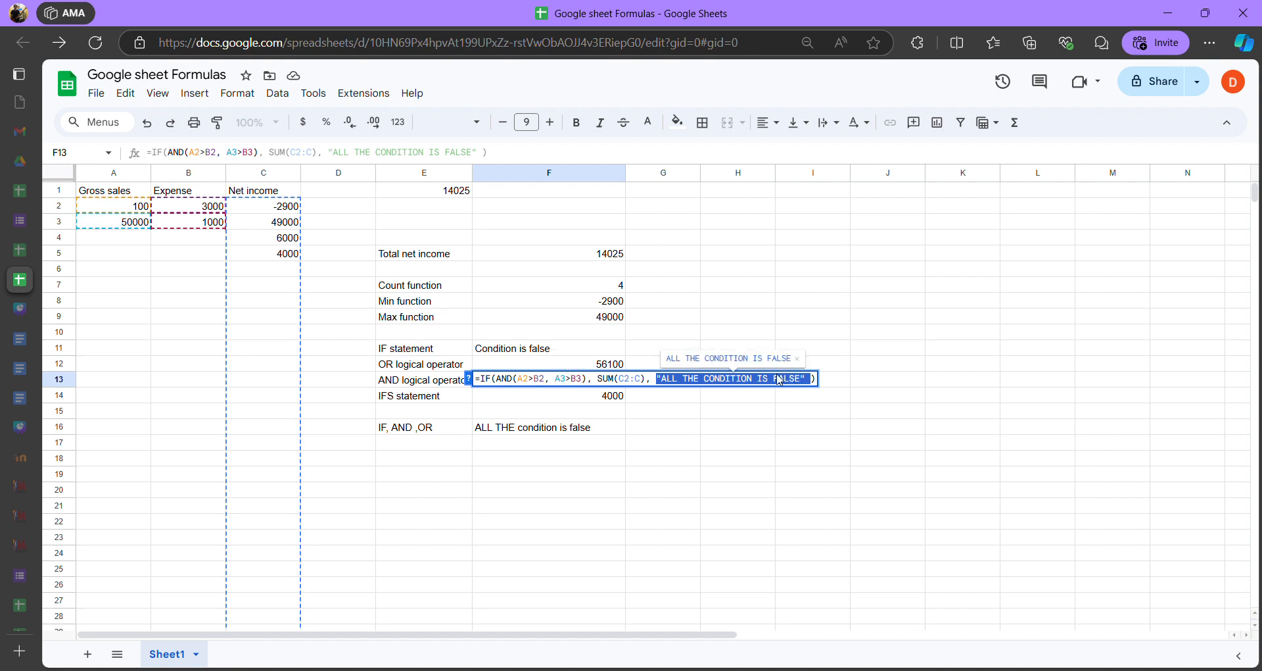
left_click_drag(598, 379, 646, 387)
left_click(551, 383)
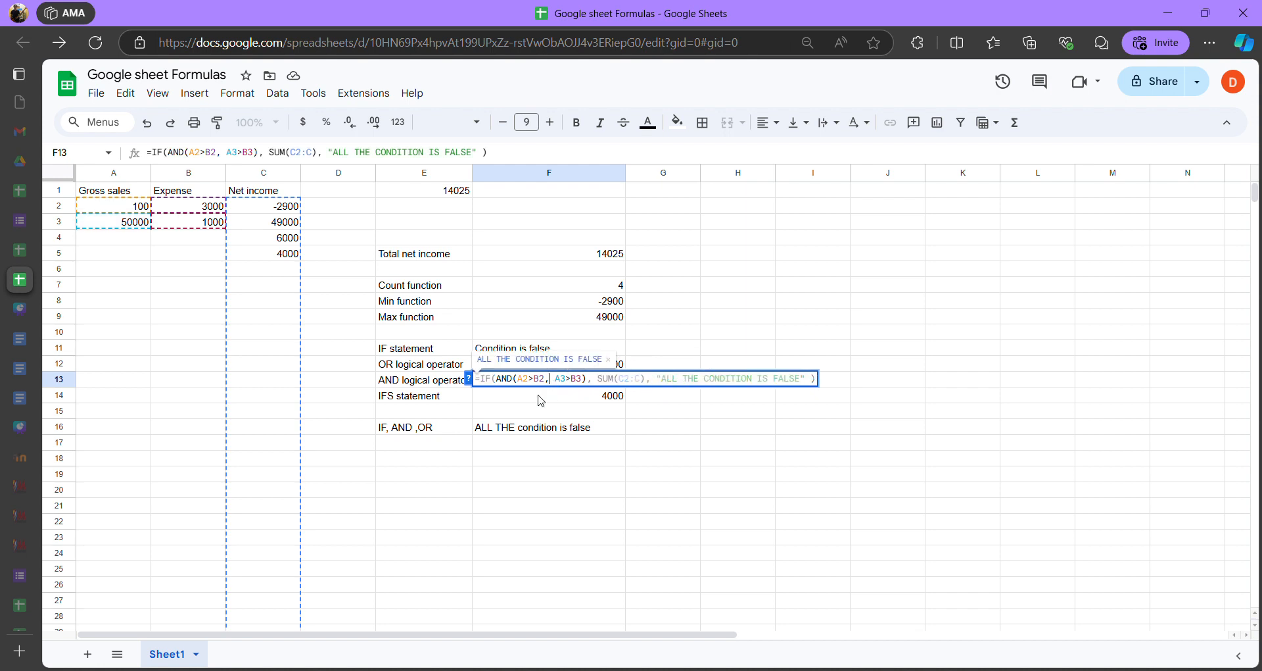
Evaluate the A2>B2 condition in F13 against A3>B3, and close the formula unedited
left_click_drag(517, 380, 552, 384)
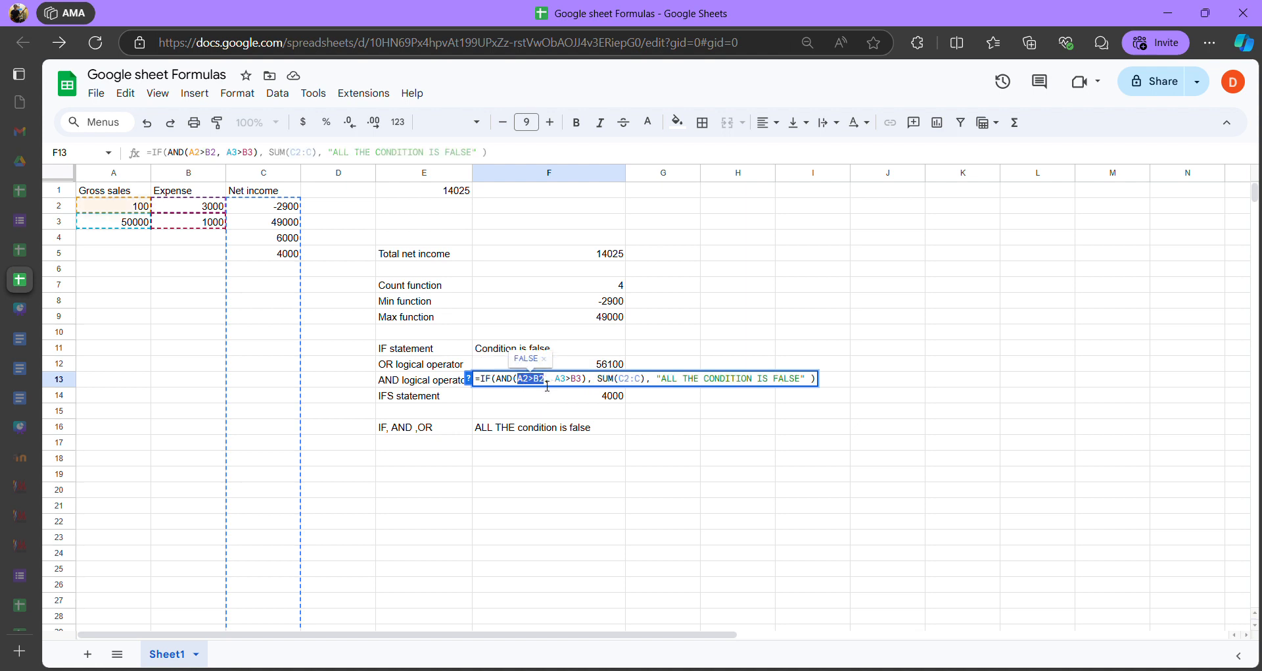
left_click(556, 384)
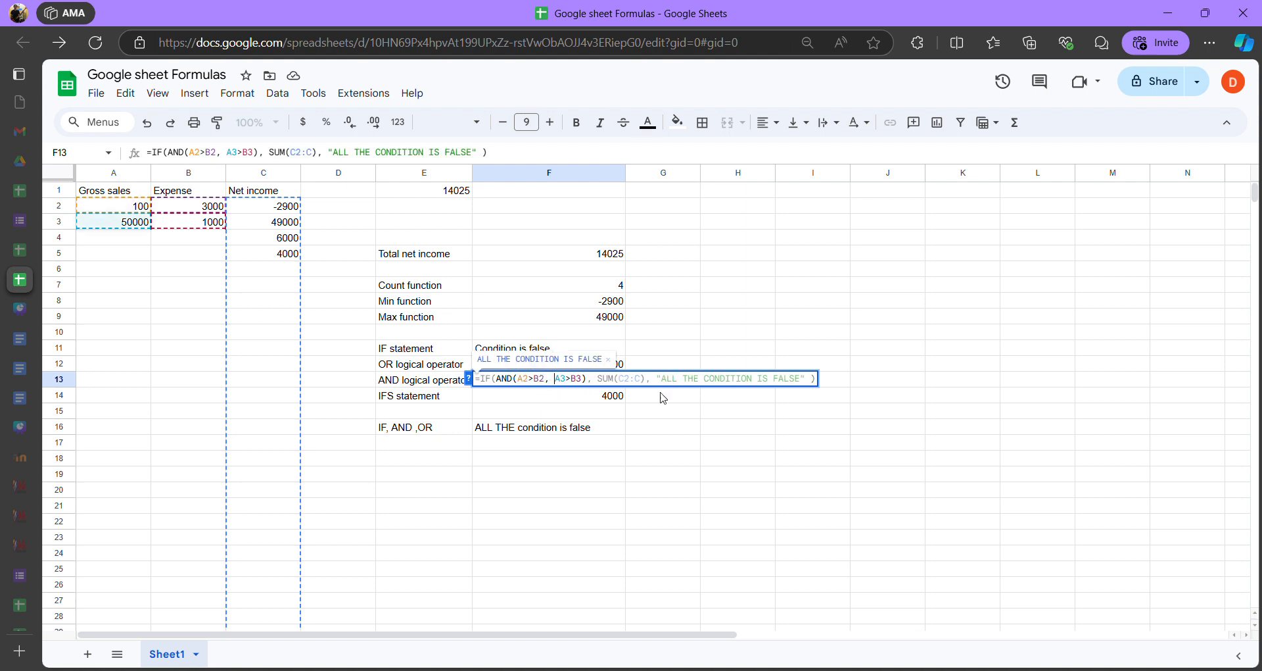
left_click(643, 380)
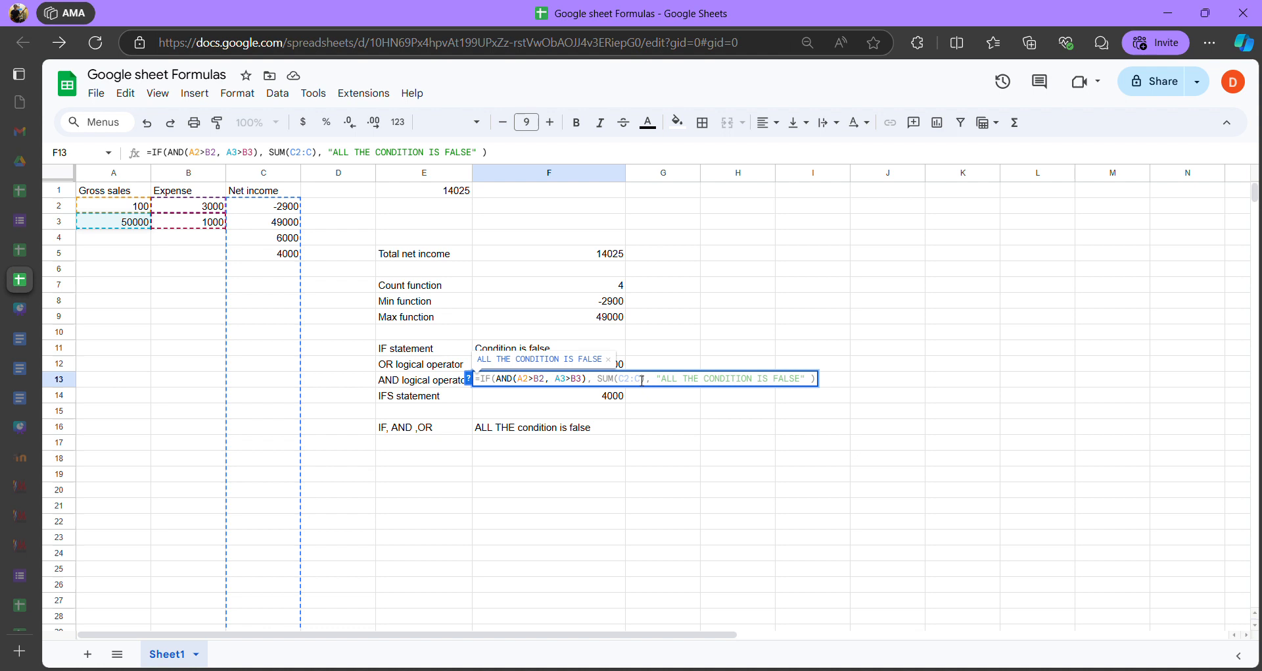
left_click(564, 384)
left_click(575, 382)
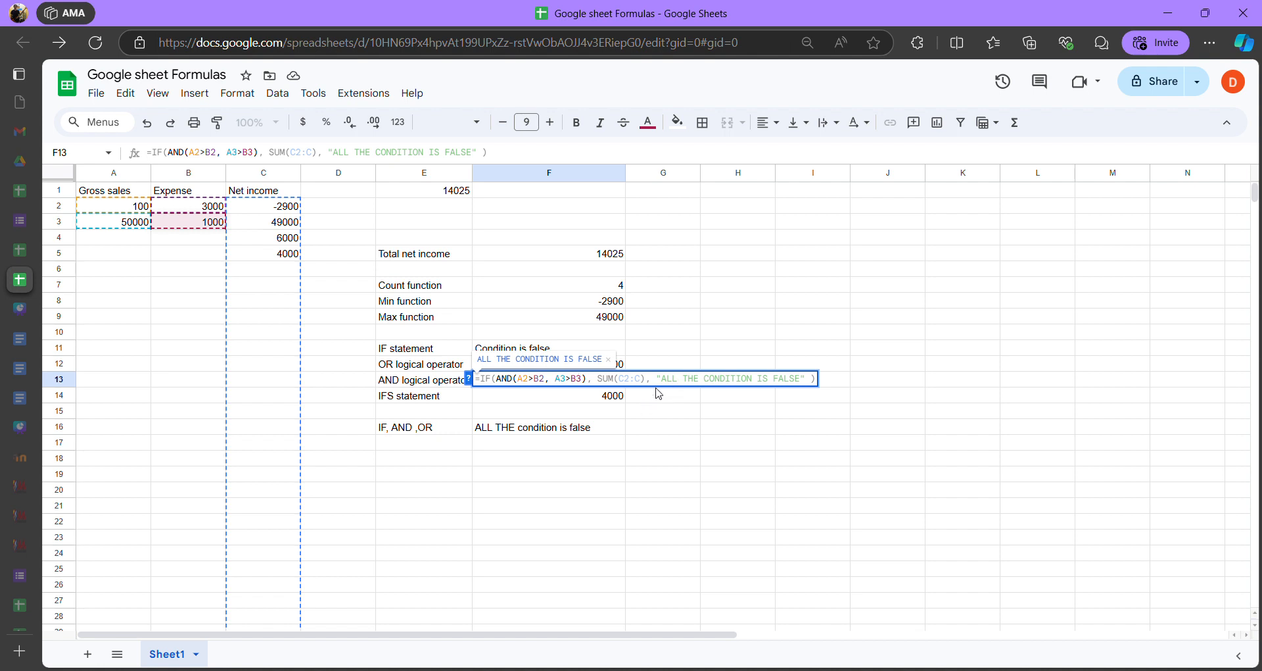
key("Return")
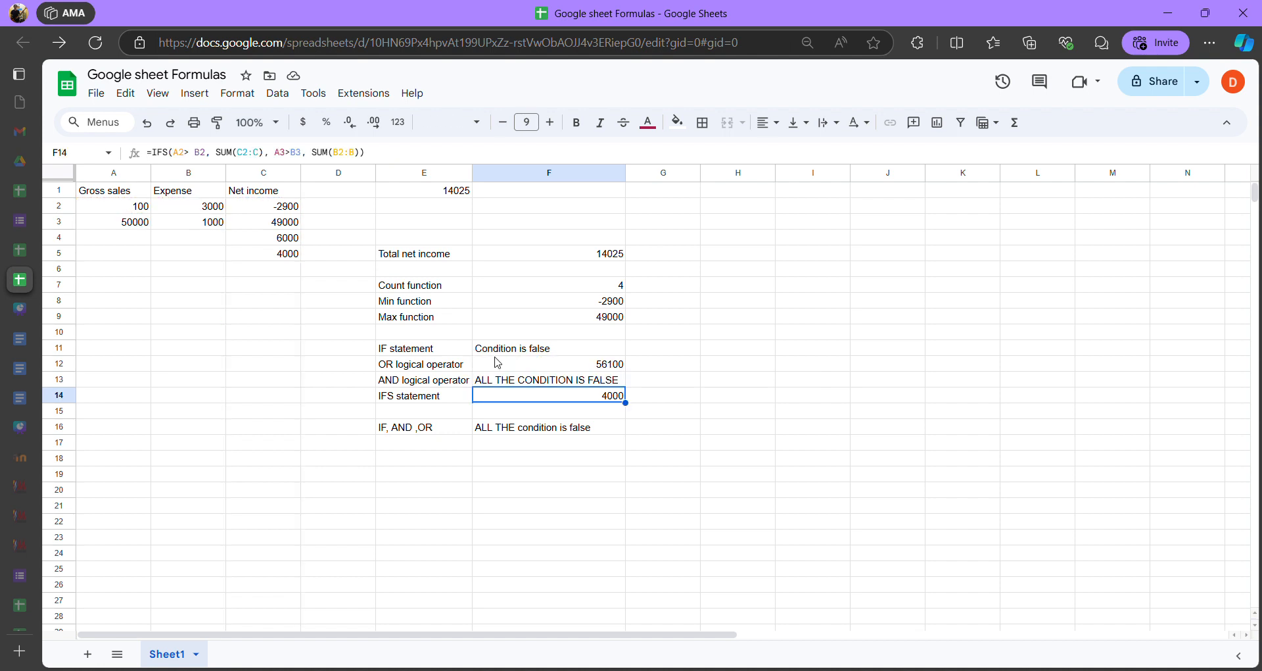
Set the gross sales in A2 to 10000, above the expense in B2
left_click(134, 207)
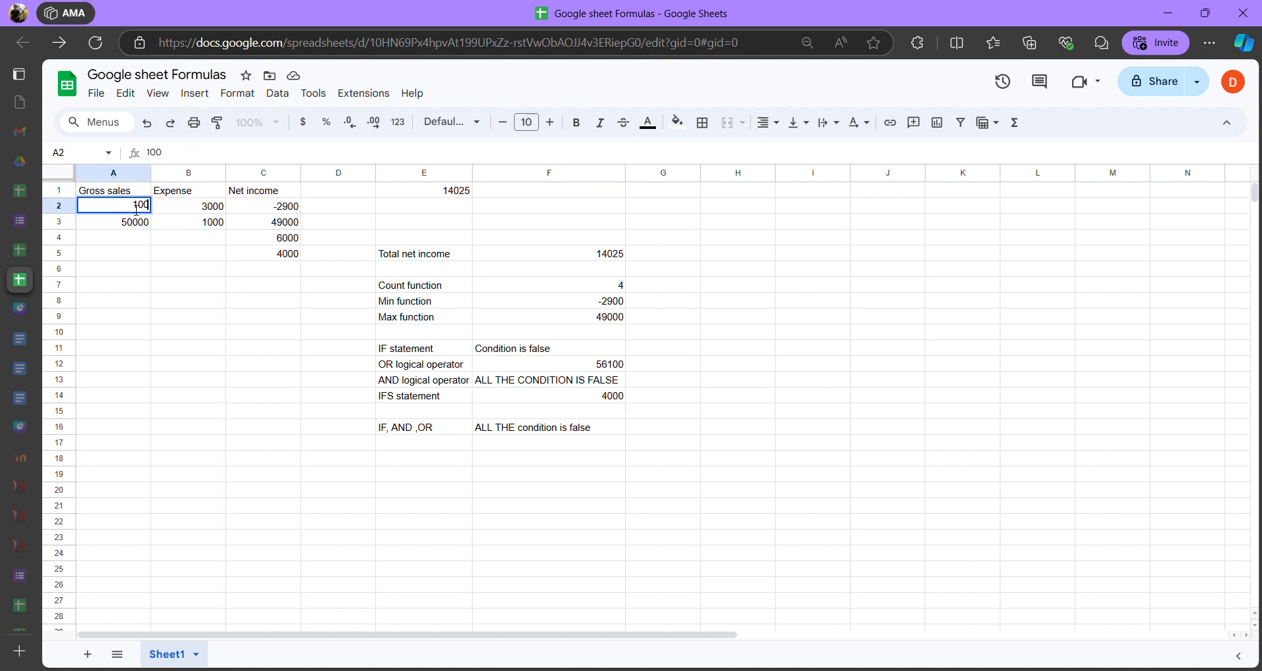
type("00")
left_click(180, 256)
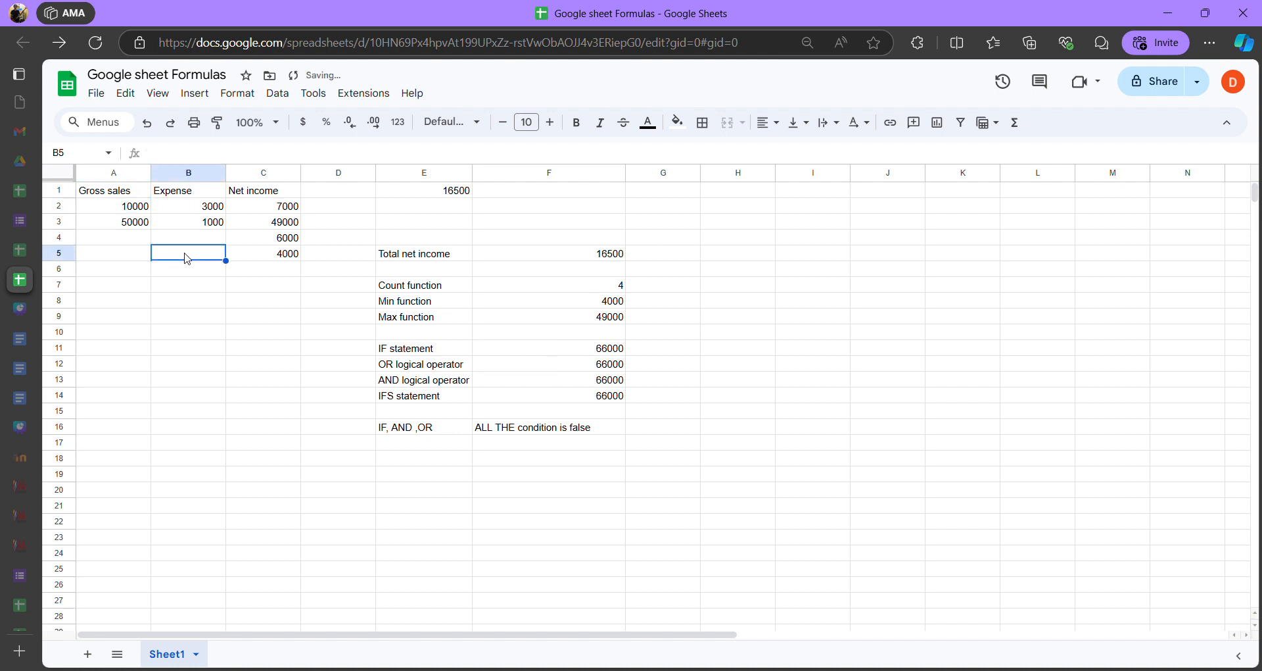
Set the gross sales in A3 to 500, below the expense in B3
double_click(146, 223)
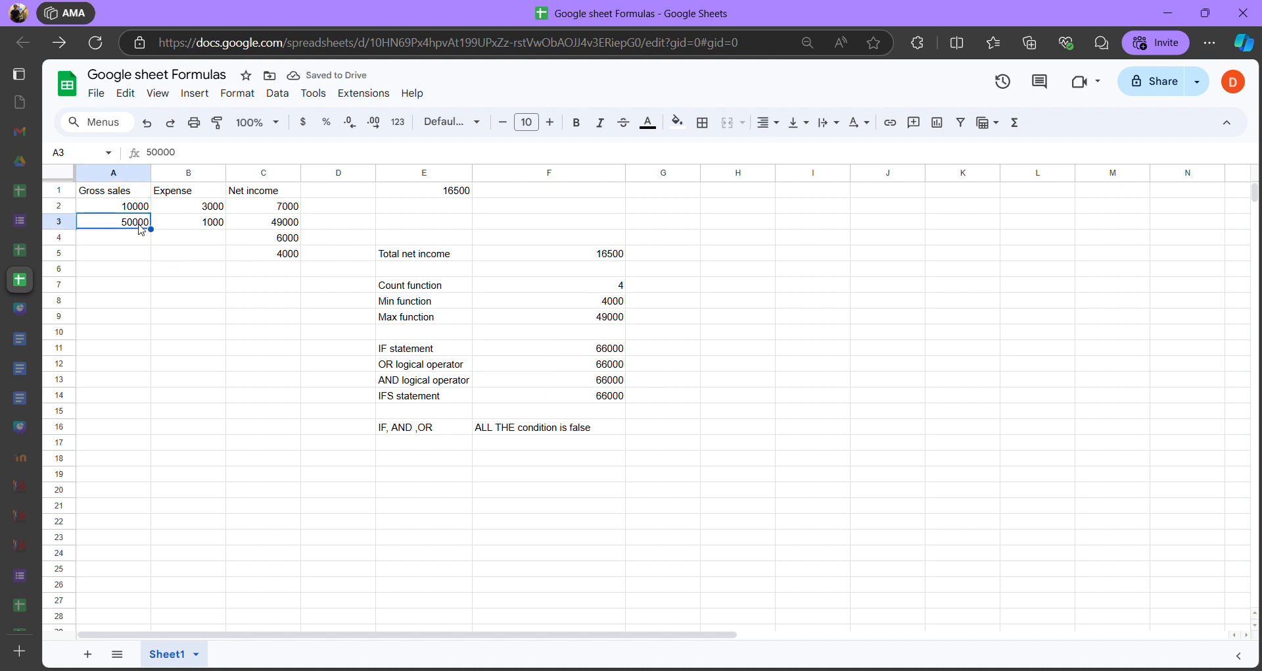
key("BackSpace")
key("BackSpace")
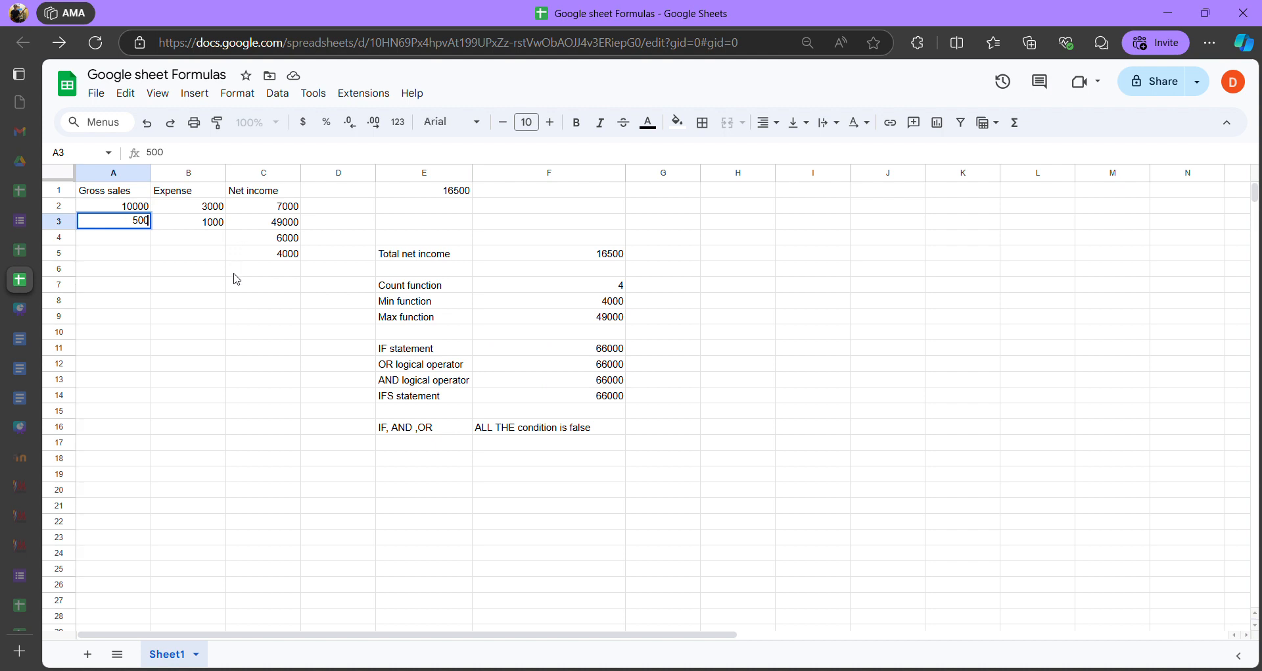
key("Return")
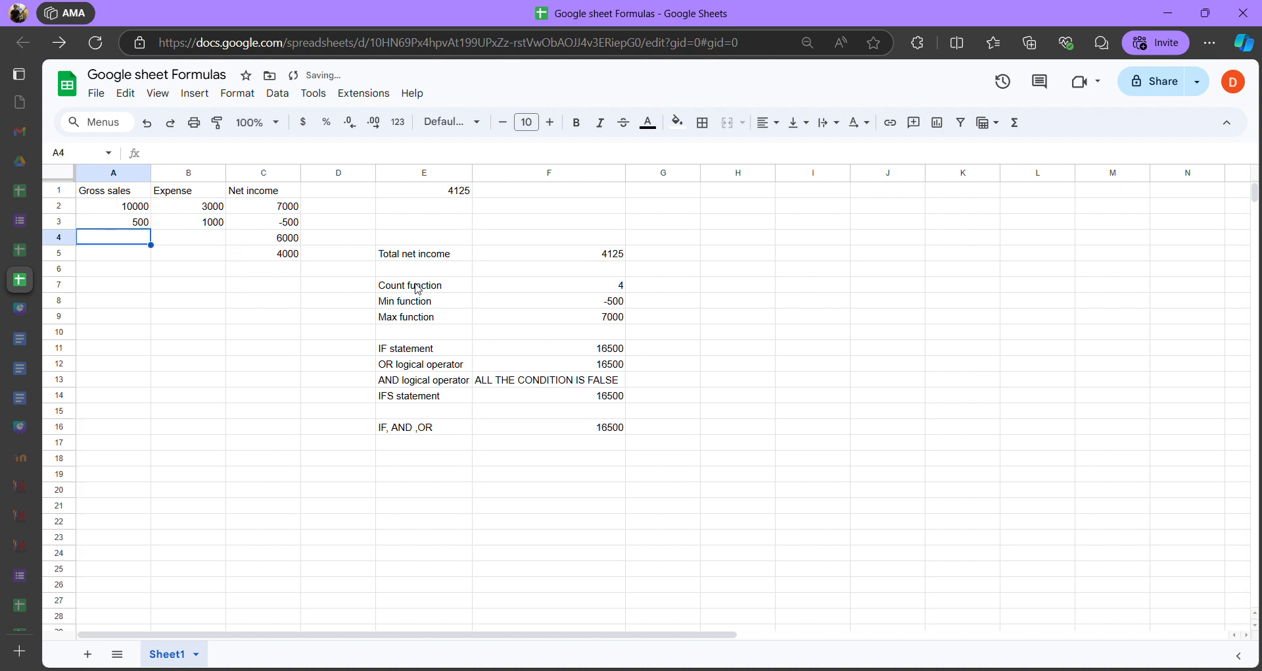
Open the AND formula in F13 and isolate the A2>B2 condition to check what it returns
left_click(530, 381)
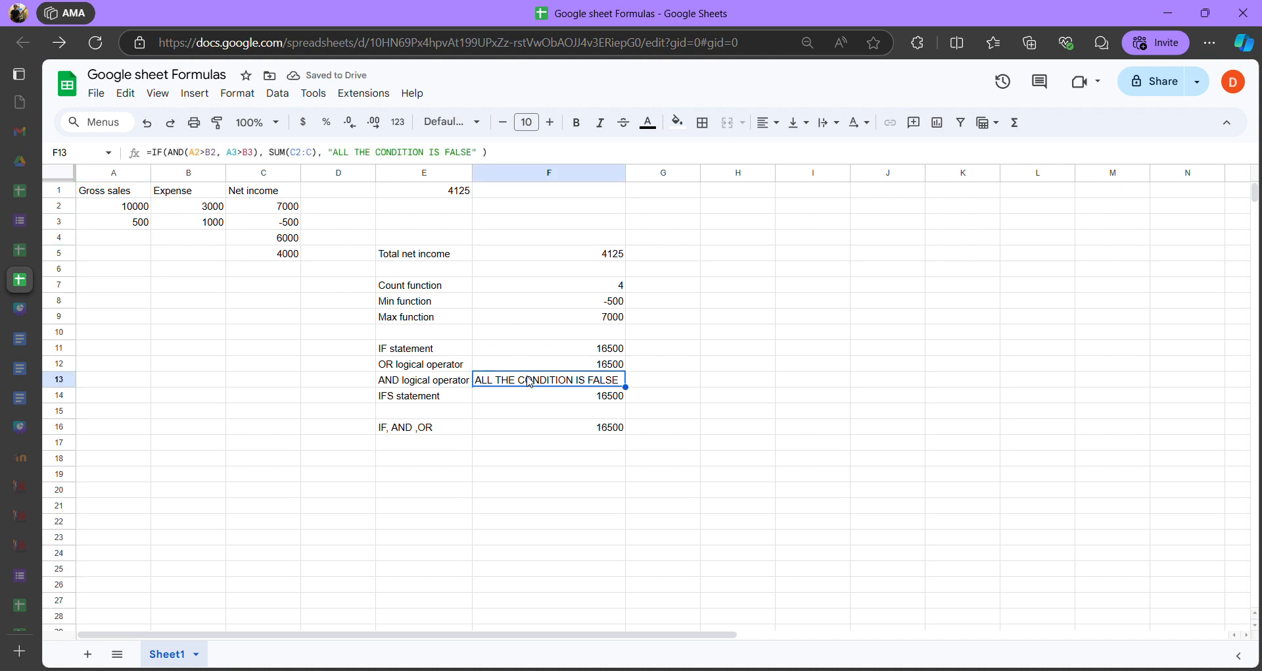
double_click(559, 382)
left_click(541, 380)
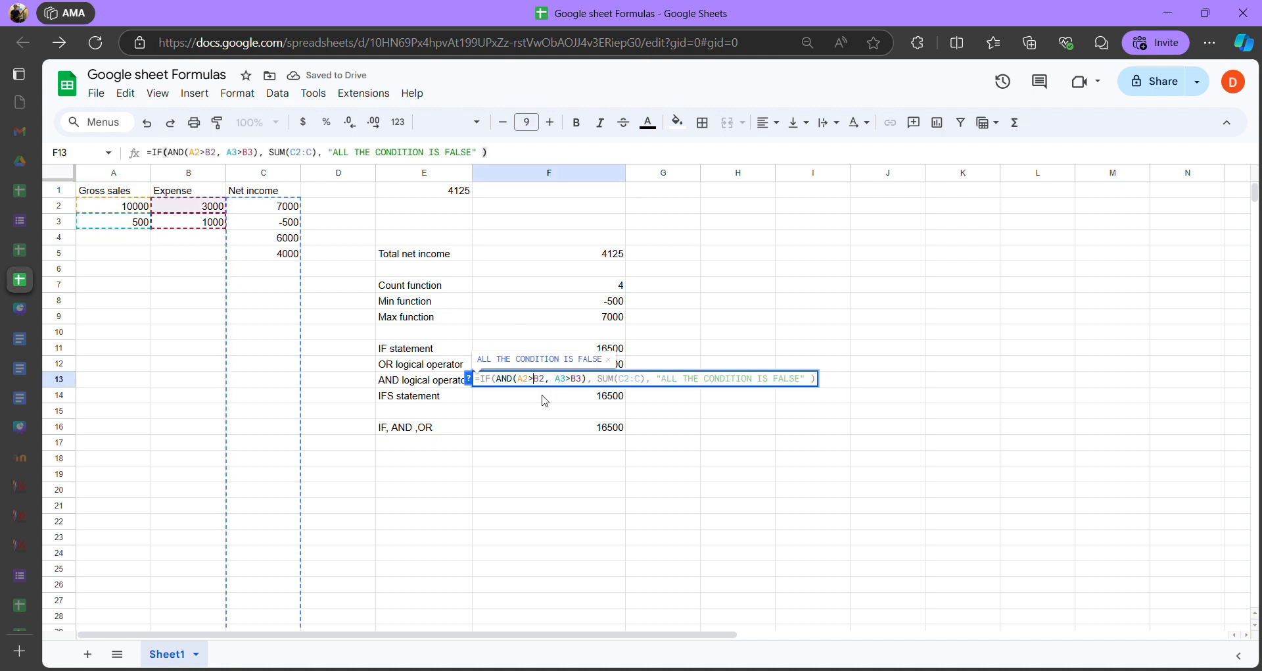
left_click(609, 360)
left_click(536, 380)
left_click(537, 380)
triple_click(539, 381)
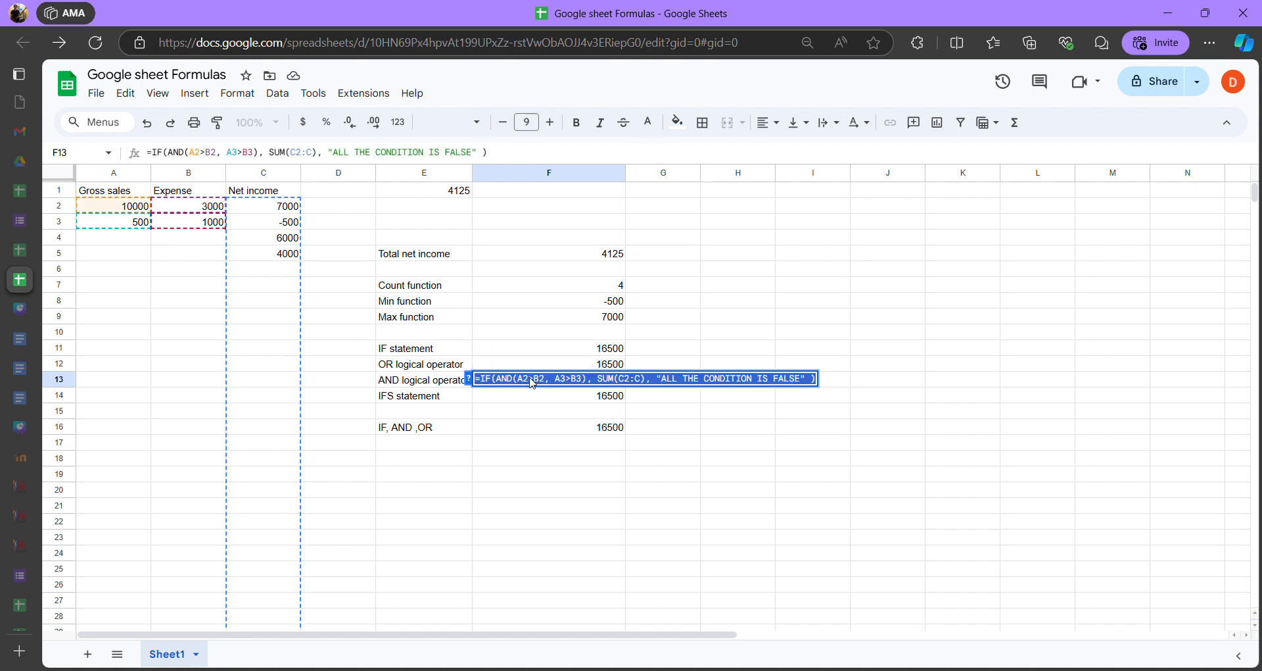
left_click(629, 380)
left_click(537, 381)
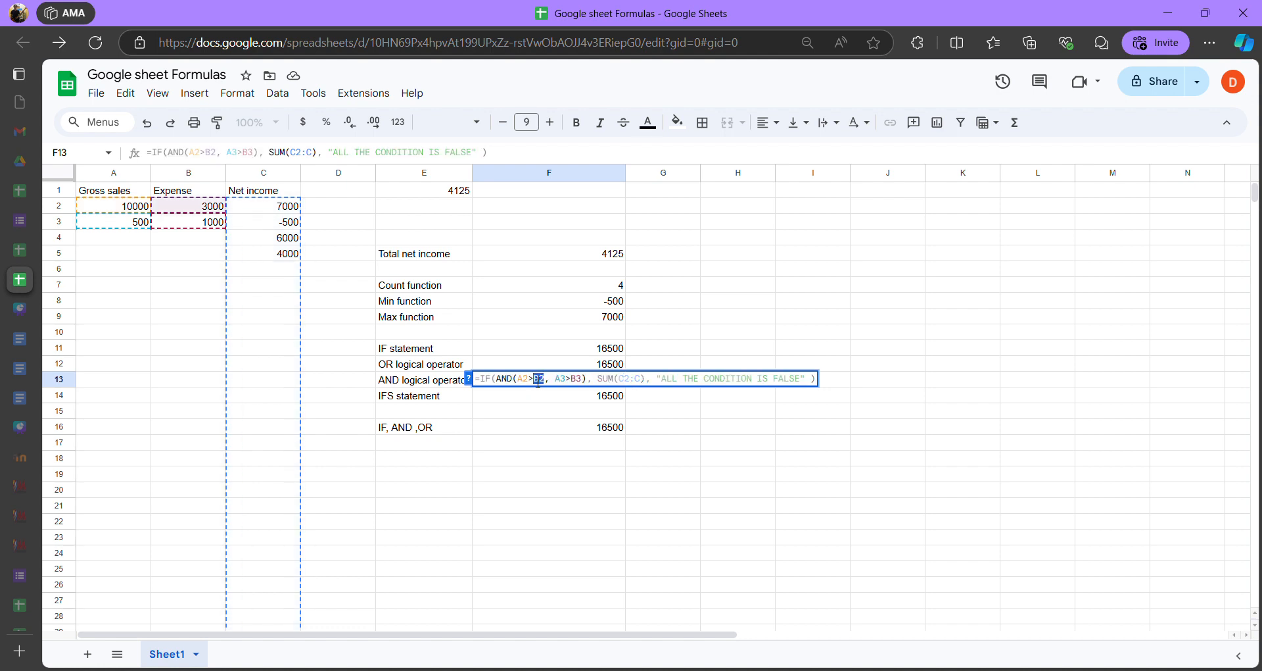
double_click(533, 383)
triple_click(534, 383)
left_click_drag(533, 382, 547, 385)
left_click(550, 381)
left_click(519, 382)
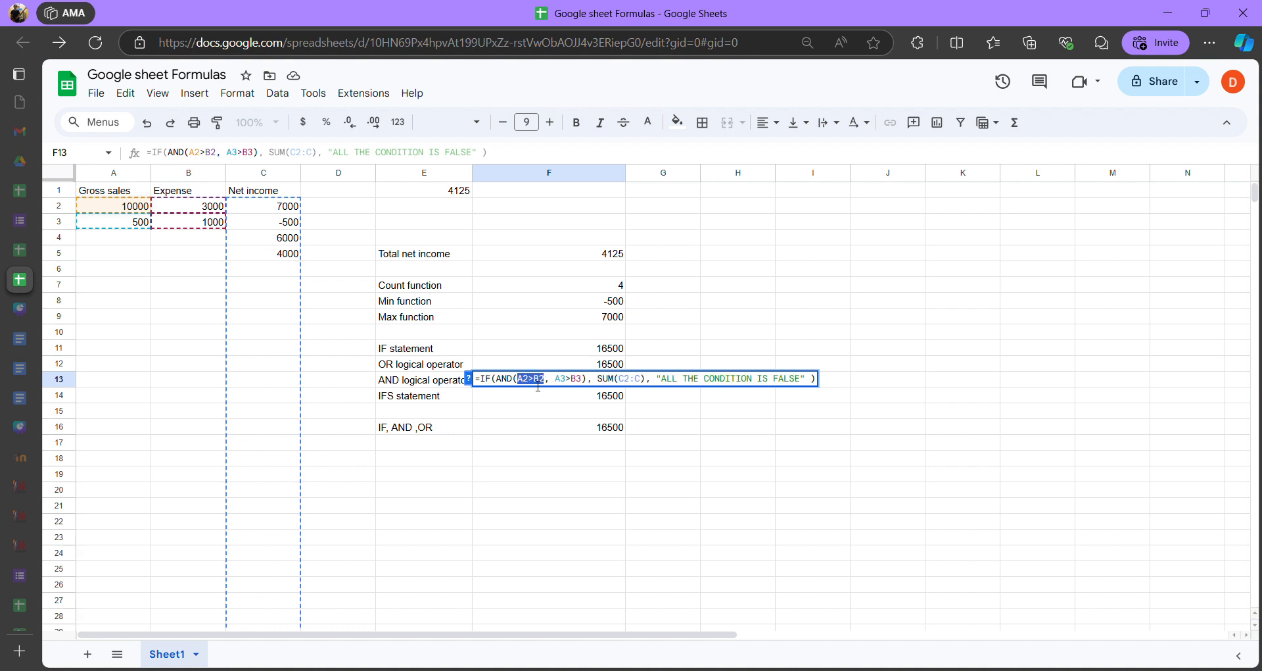
Compare the A2>B2 and A3>B3 conditions inside the AND function of F13
double_click(538, 380)
left_click(559, 381)
left_click_drag(517, 381, 548, 386)
left_click(557, 379)
left_click_drag(558, 380, 587, 379)
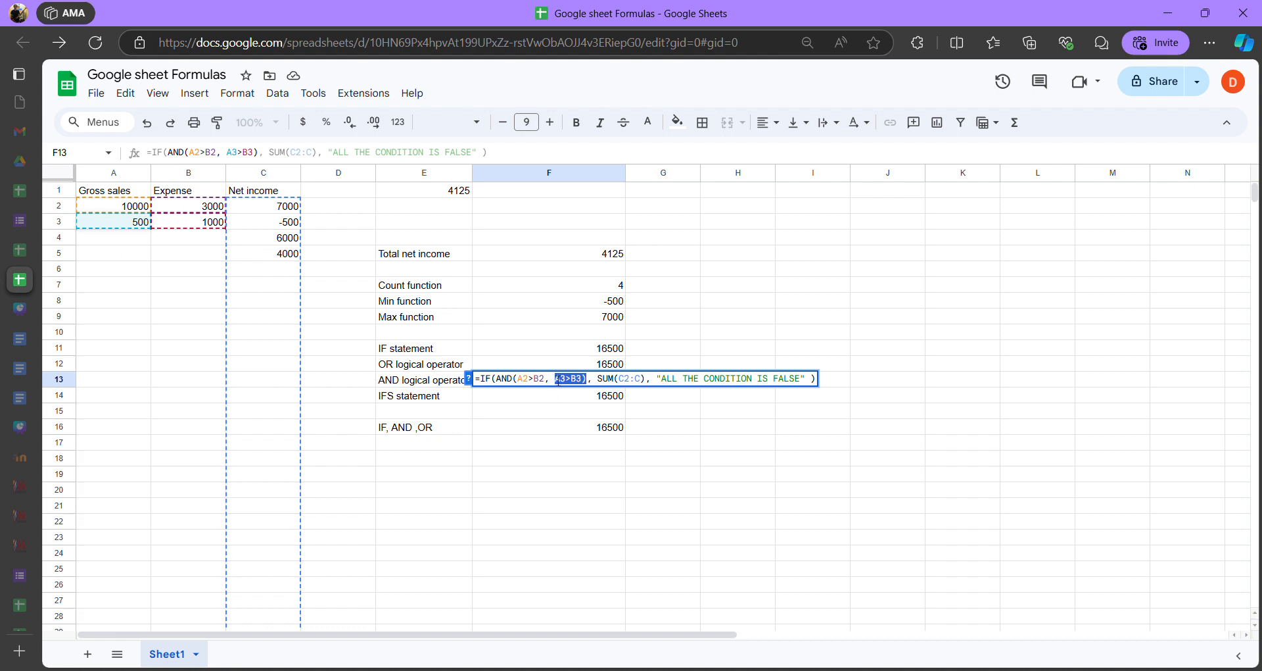
Examine the false-case text "ALL THE CONDITION IS FALSE" as the last argument of the F13 formula
left_click(559, 380)
left_click(589, 381)
left_click_drag(656, 380, 807, 380)
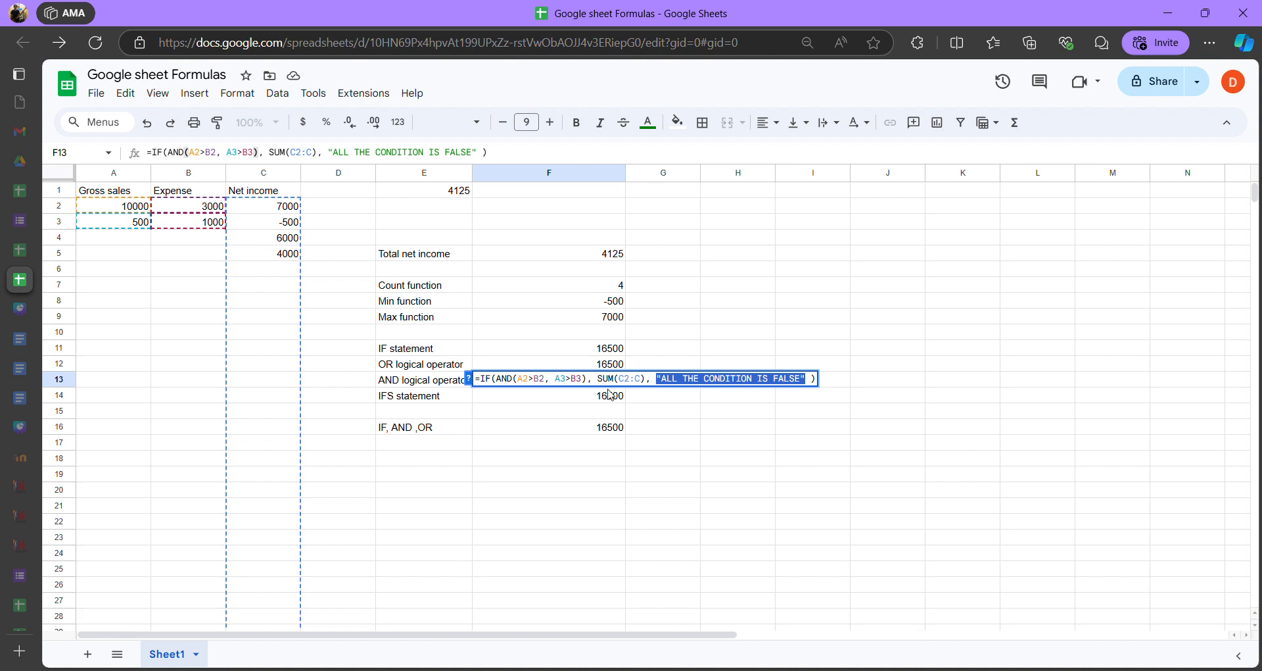
left_click(660, 379)
key("ctrl+shift+Right")
key("ctrl+shift+Right")
key("ctrl+shift+Right")
key("ctrl+shift+Right")
key("ctrl+shift+Right")
left_click(670, 369)
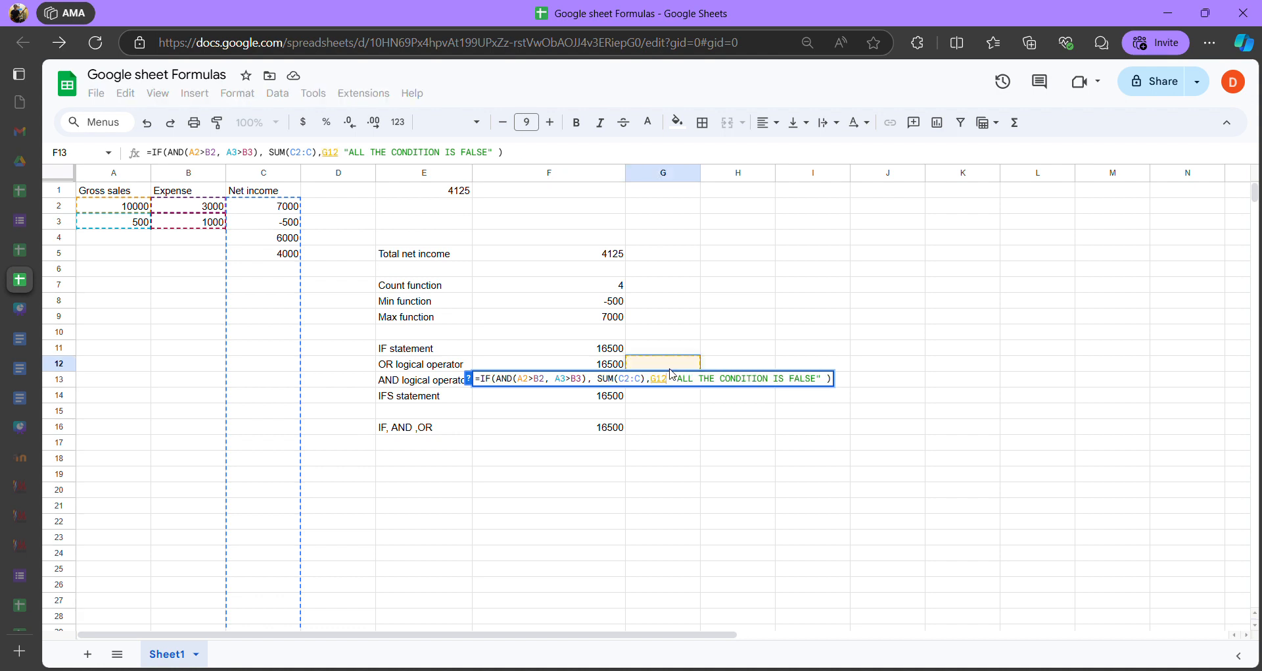
key("BackSpace")
key("BackSpace")
key("BackSpace")
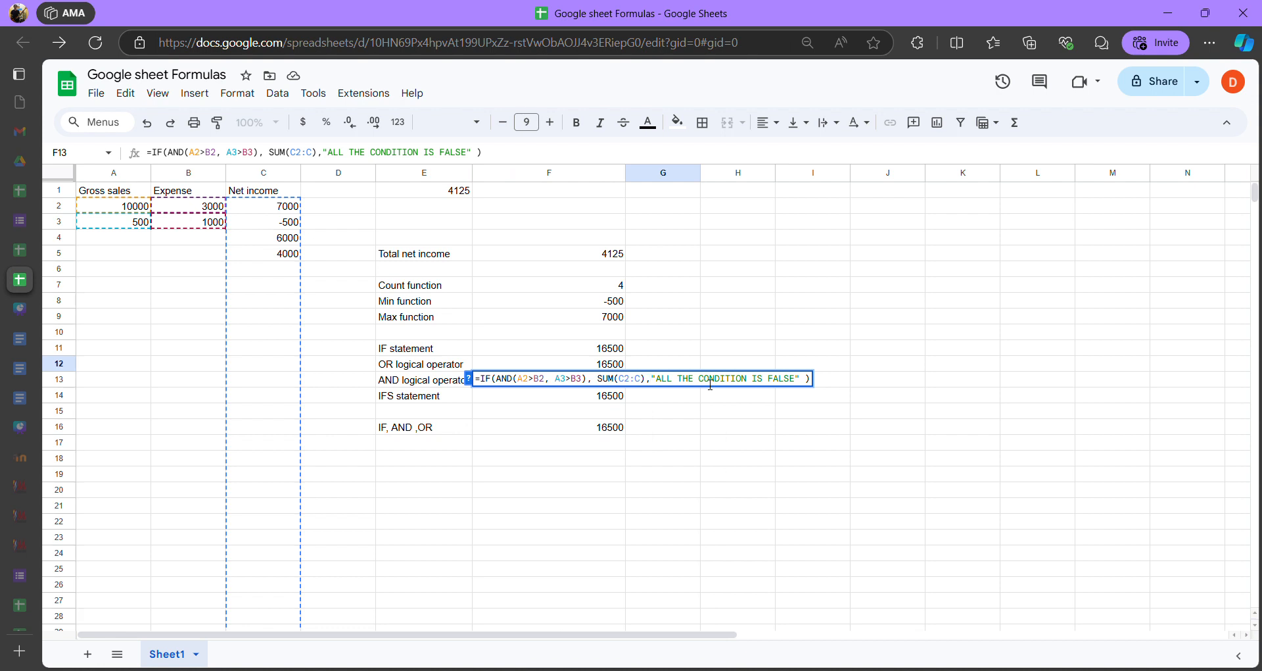
key("Return")
left_click(604, 383)
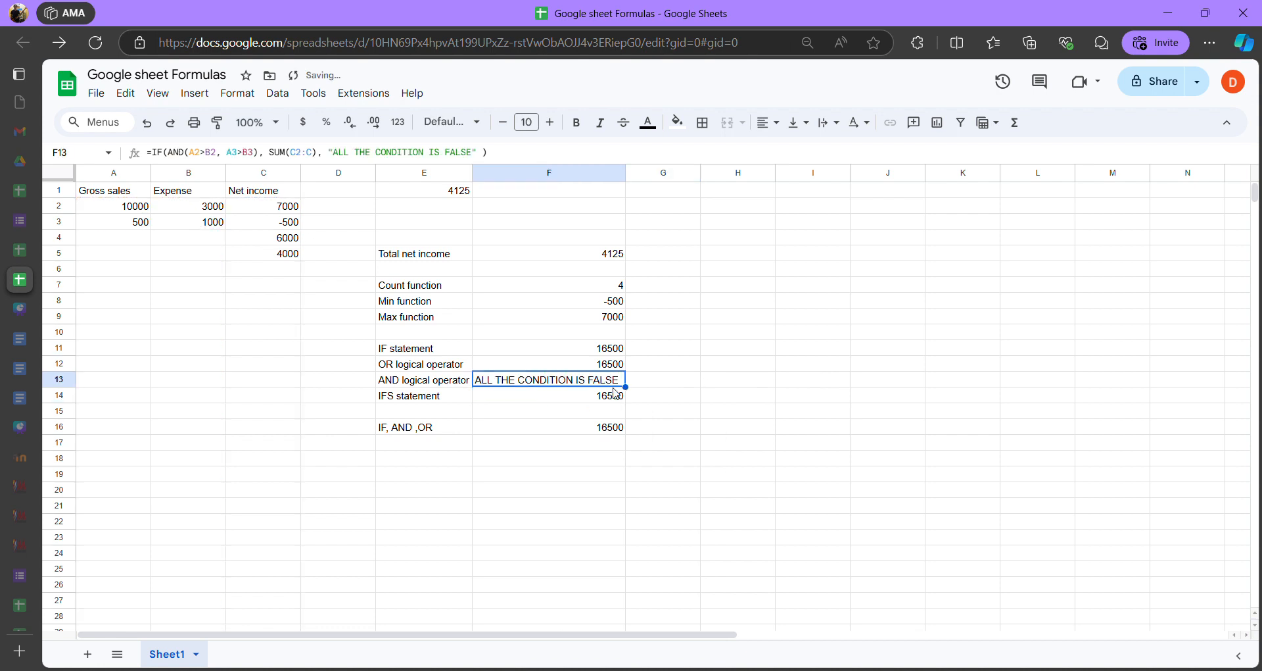
Set the gross sales in A3 to 50000, above the expense in B3
left_click(136, 226)
type("50000")
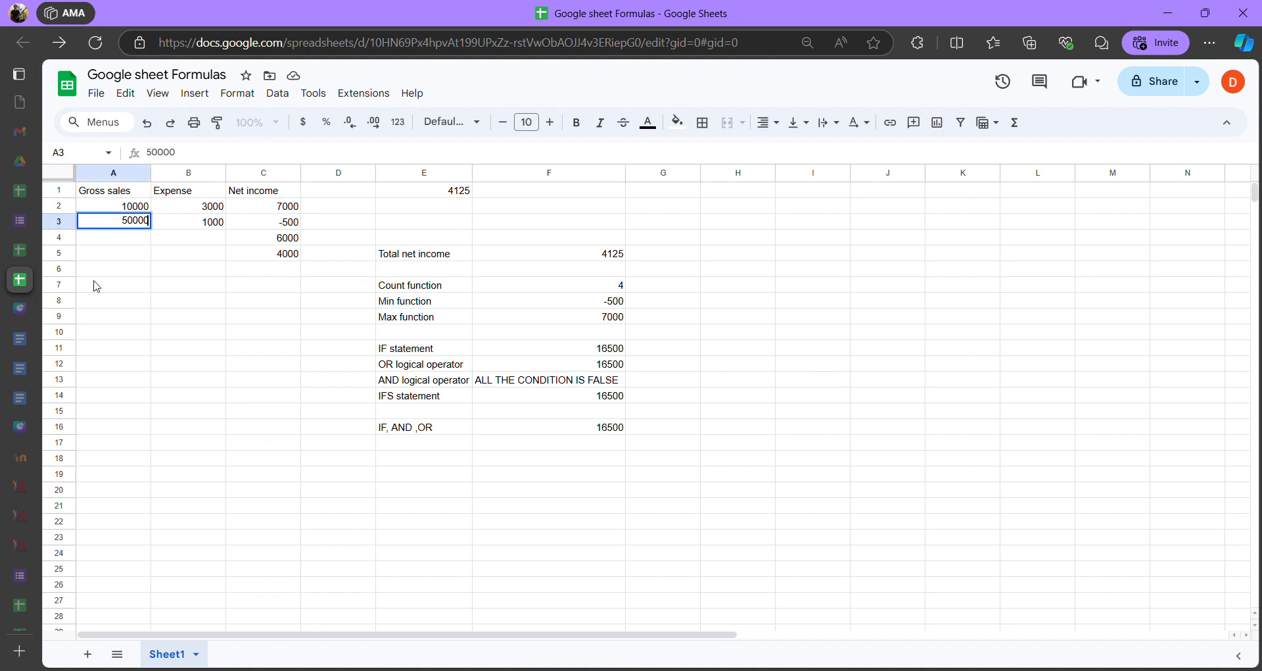
key("Return")
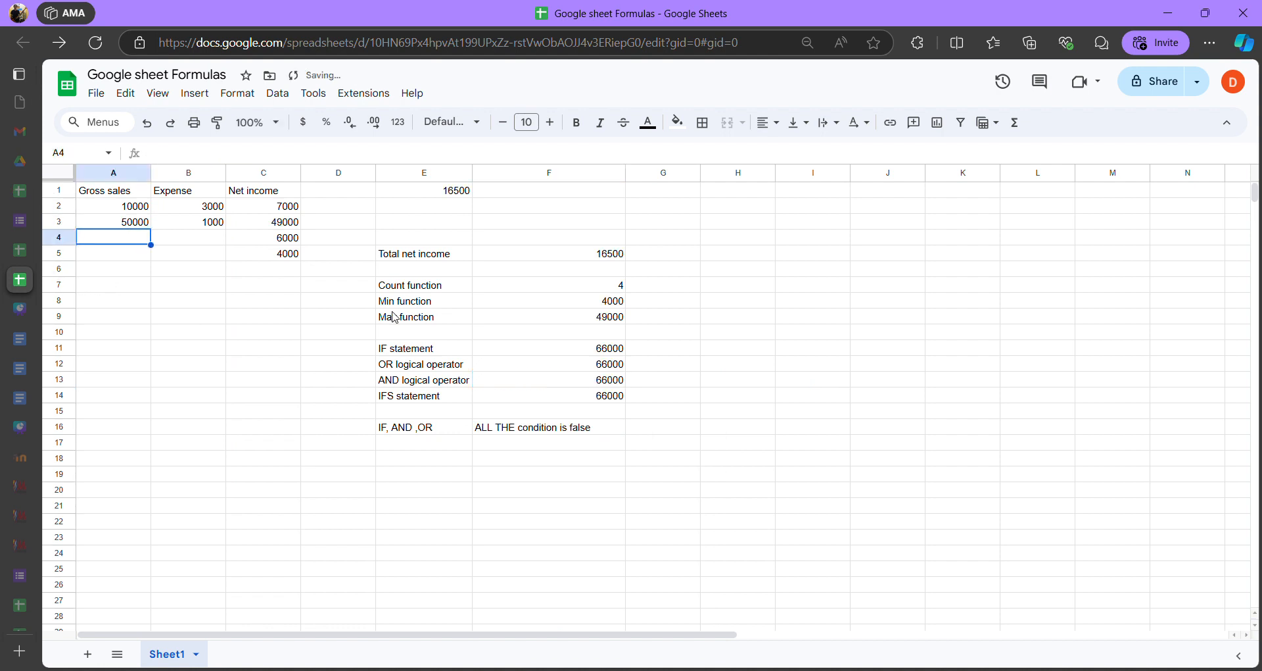
Recheck the AND formula in F13 against the changed A3 value, and close it unedited
left_click(590, 381)
double_click(598, 383)
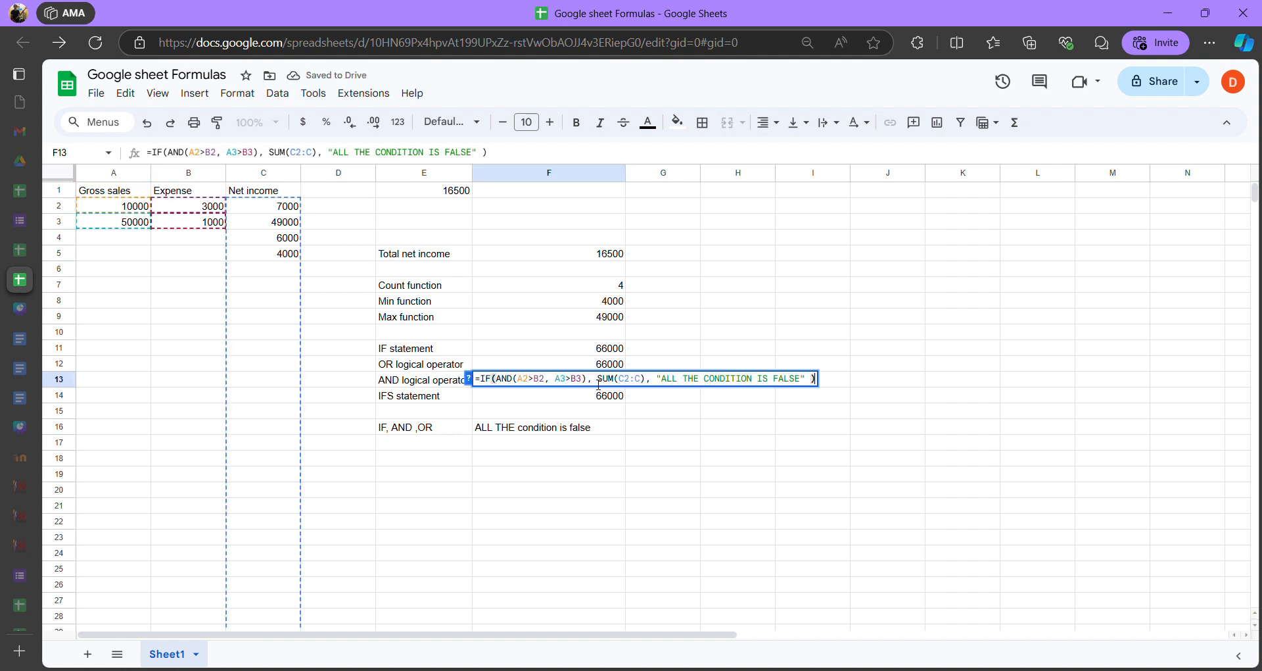
left_click(579, 396)
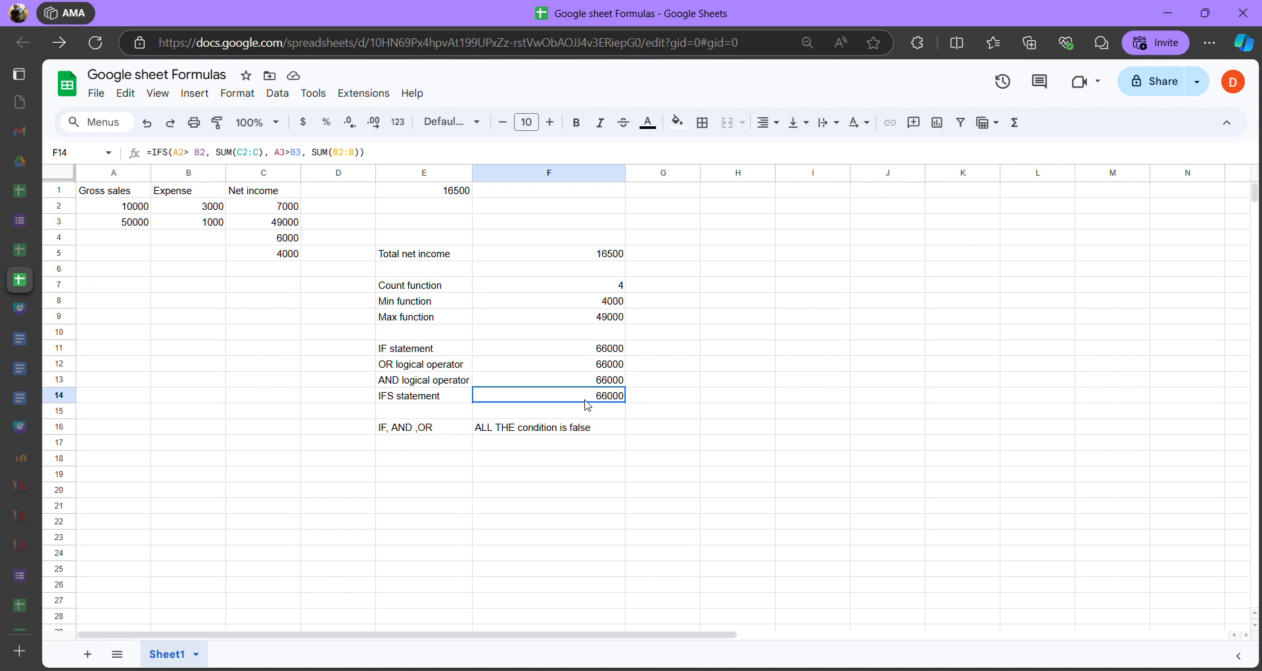
Open the IFS formula in F14 and review how its conditions pair with the SUM(C2:C) and SUM(B2:B) values
double_click(584, 399)
key("Return")
left_click(583, 399)
double_click(584, 398)
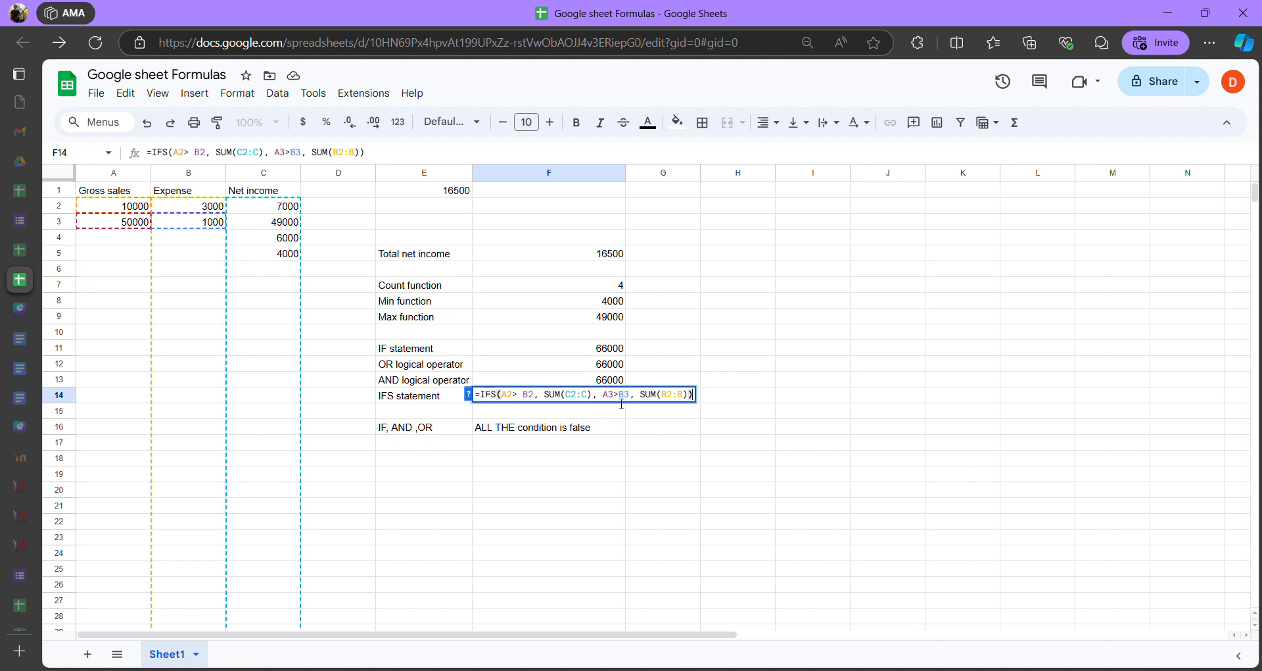
left_click(691, 395)
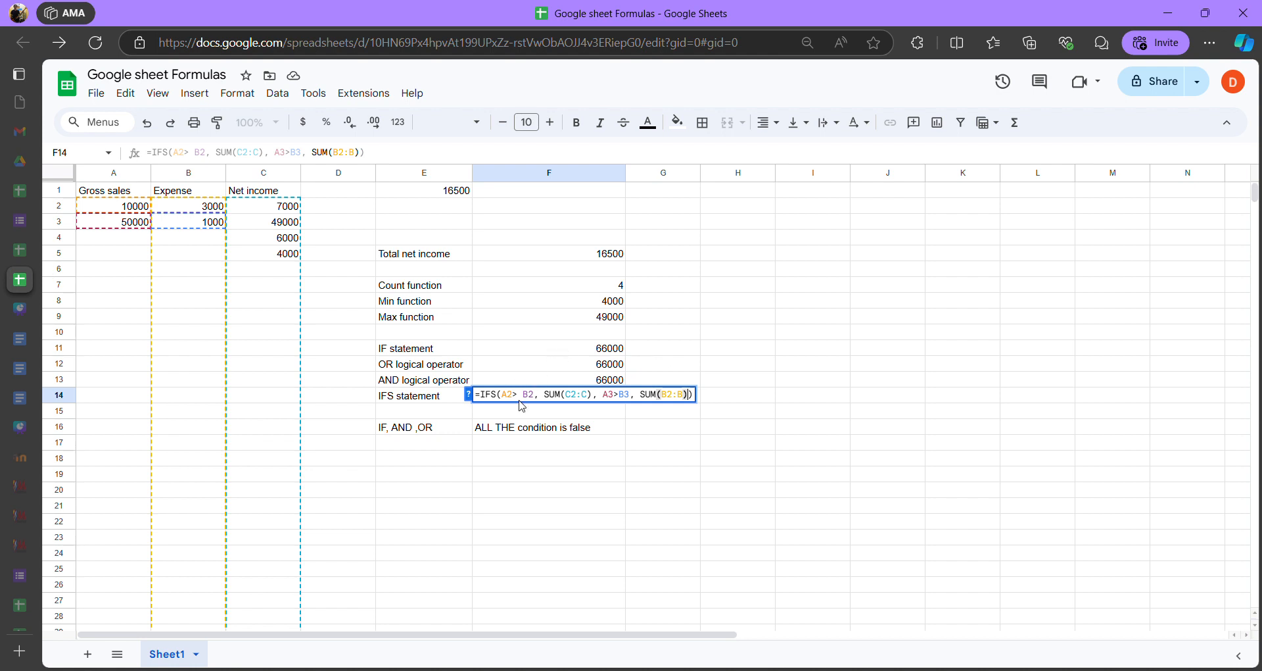
Examine the first condition A2> B2 and its paired value SUM(C2:C) in the open F14 IFS formula
left_click_drag(501, 395, 542, 398)
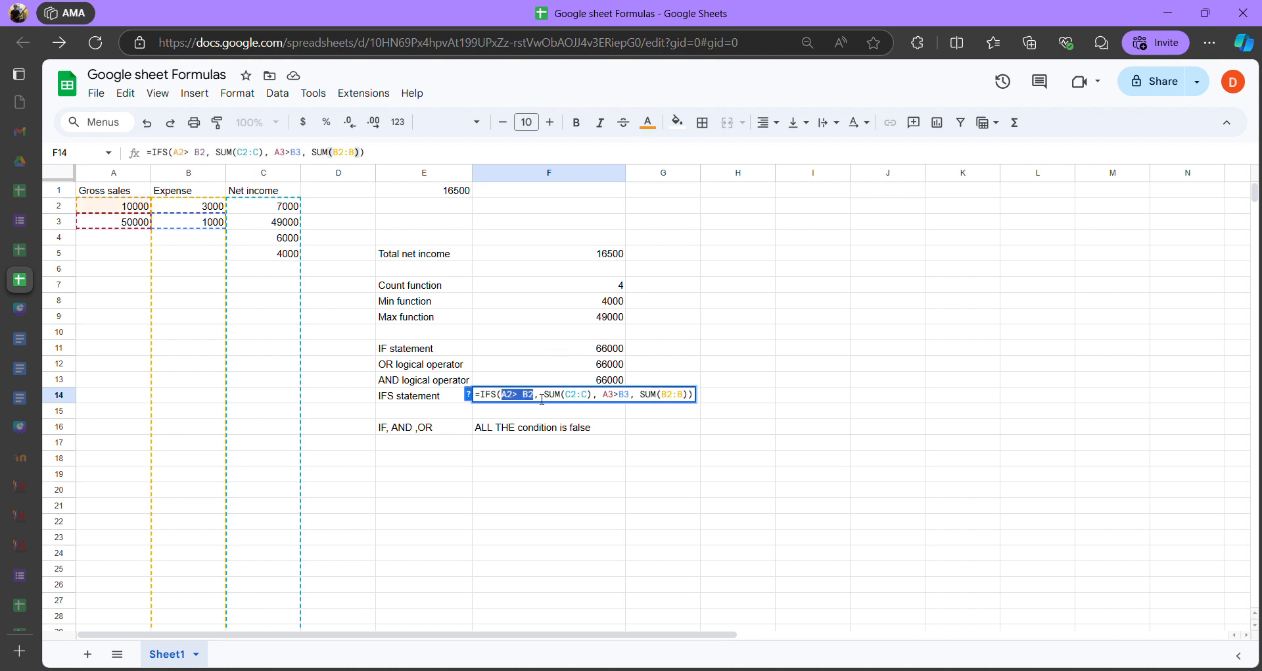
left_click(544, 397)
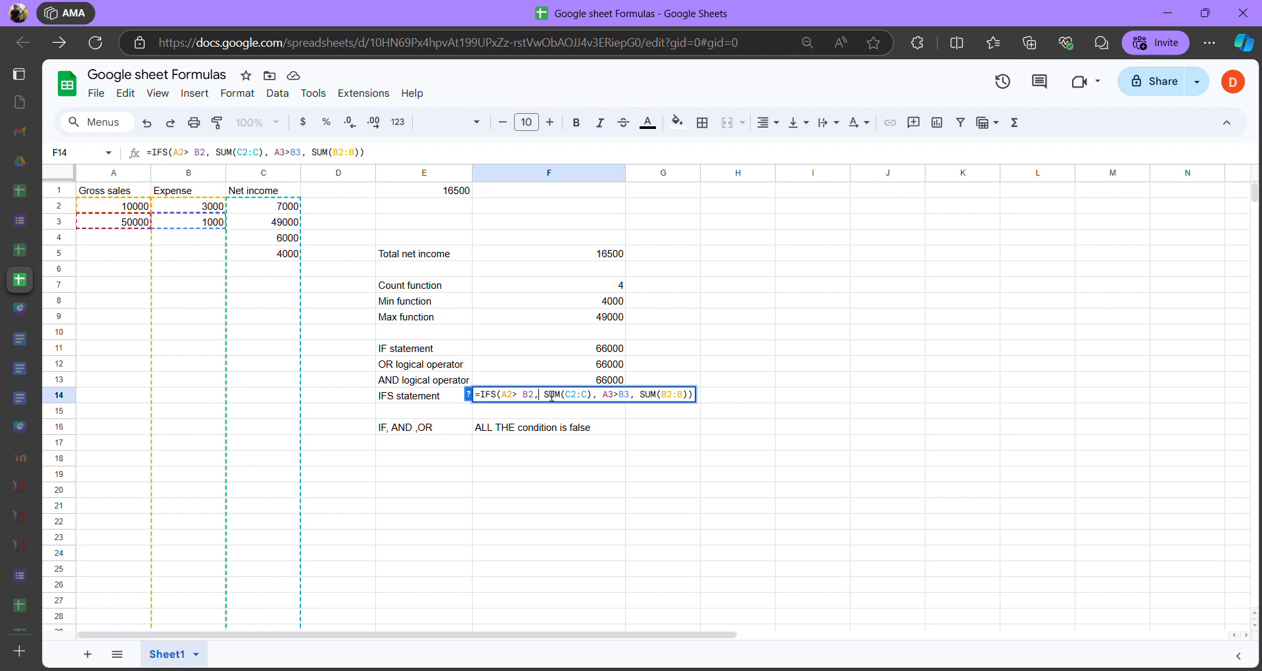
left_click_drag(545, 396, 599, 403)
left_click(540, 396)
left_click(503, 395)
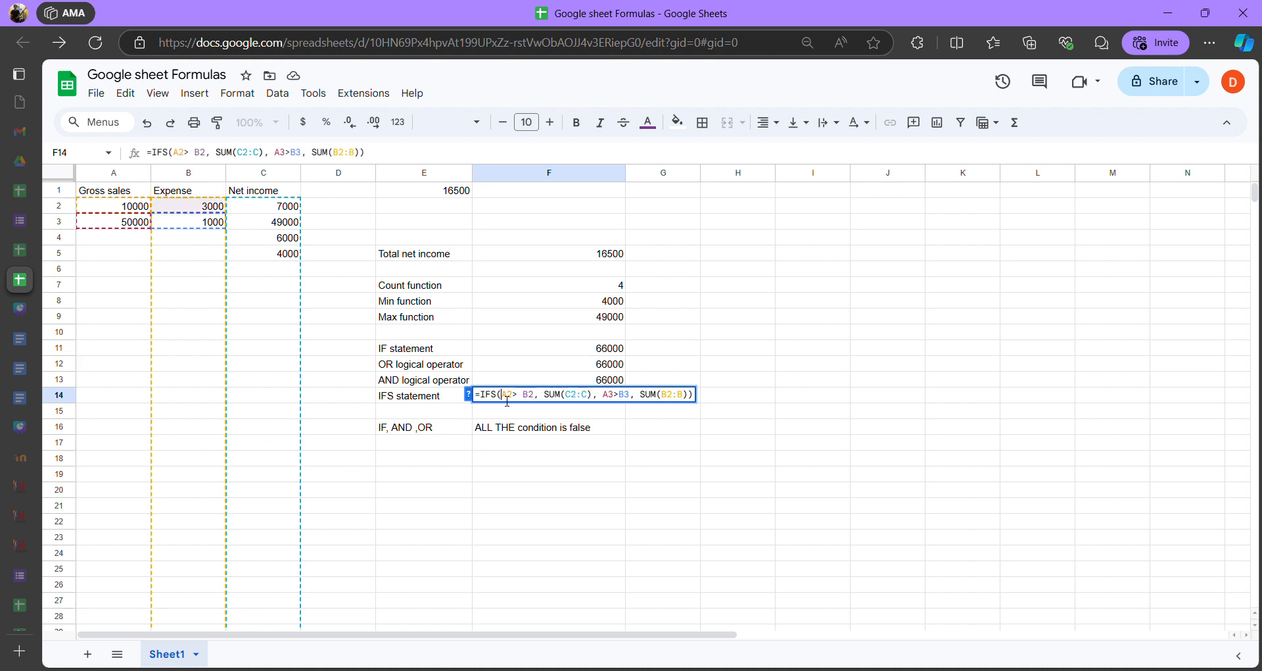
left_click(693, 394)
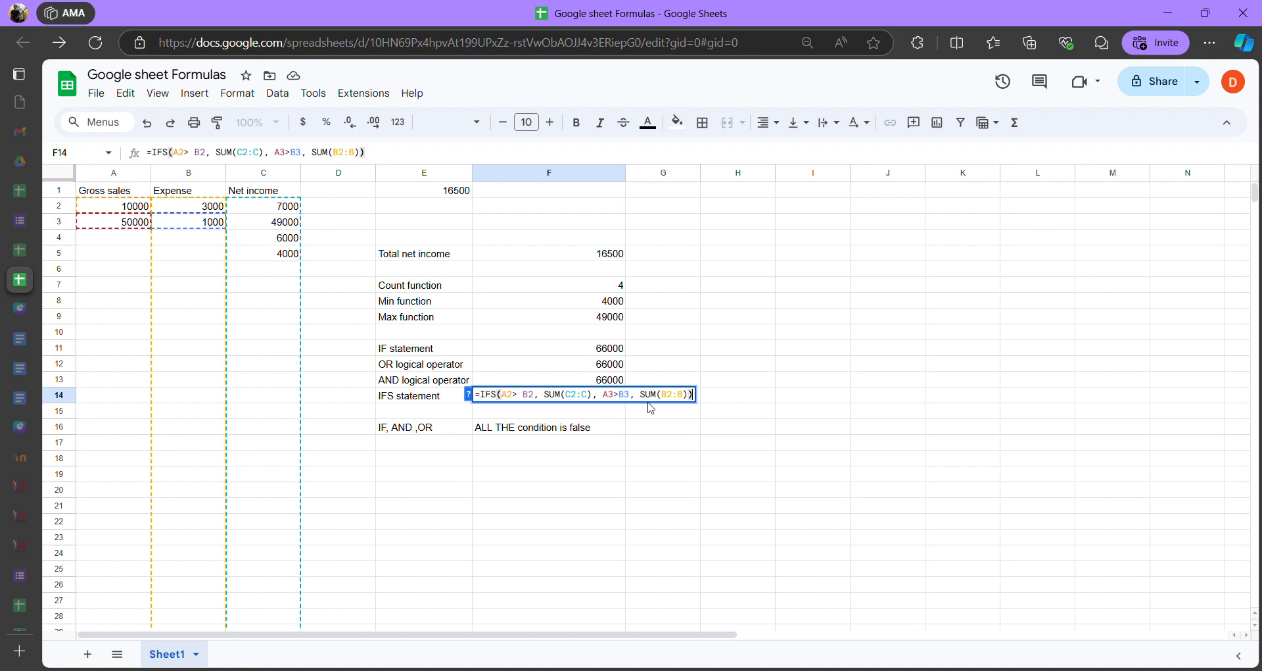
left_click_drag(697, 396, 503, 406)
key("ctrl+c")
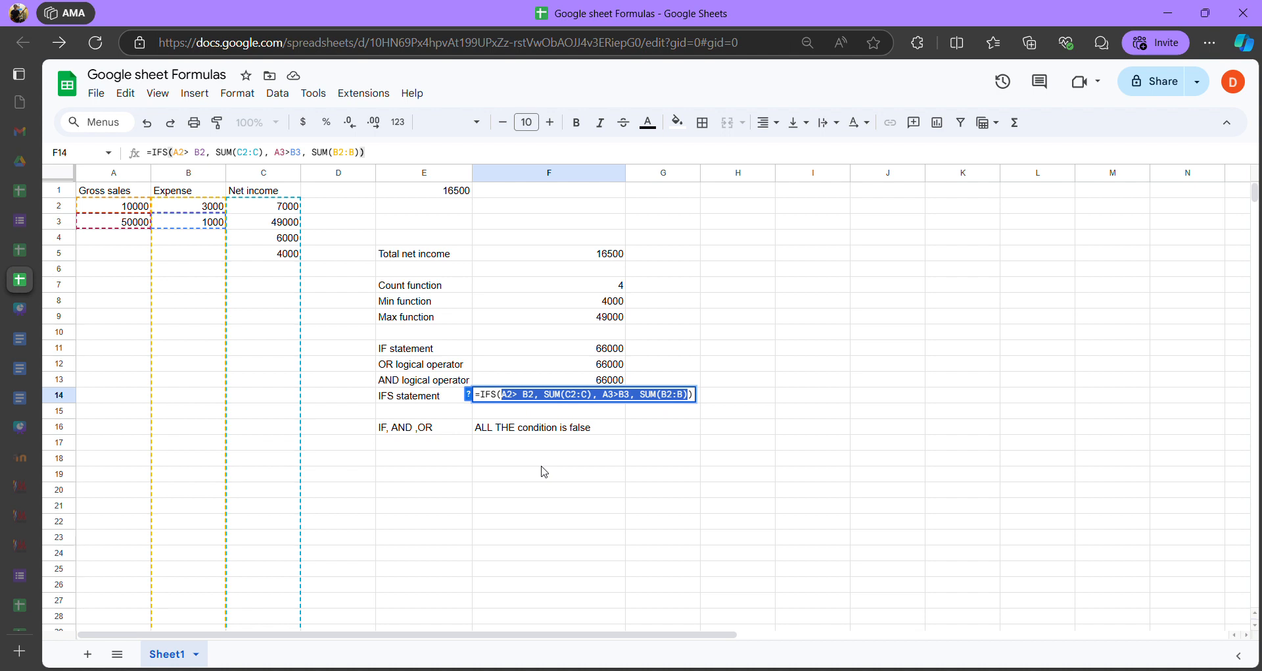
key("BackSpace")
type("A2>")
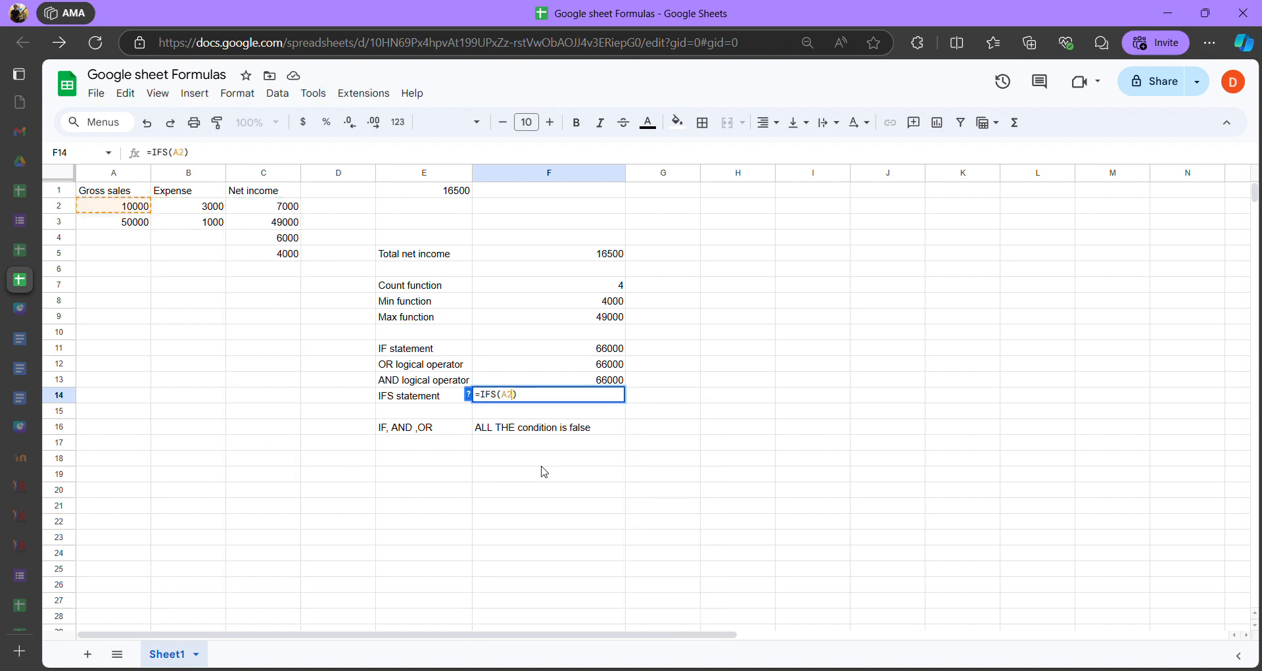
type("B2")
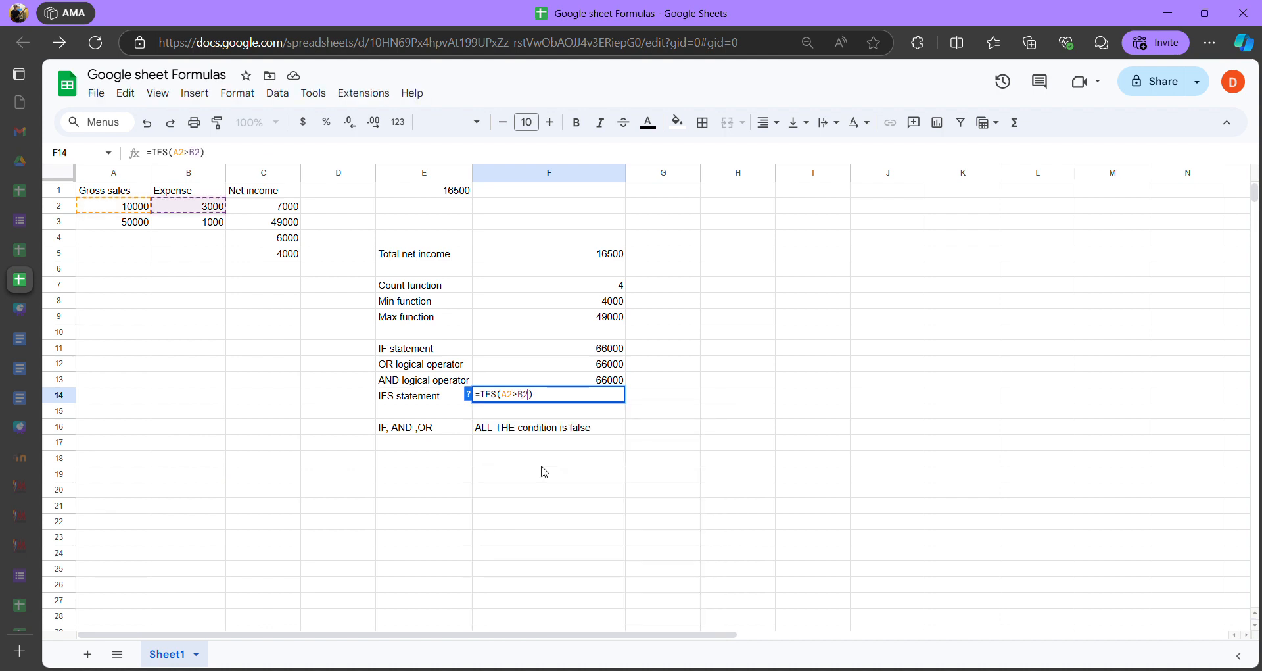
key("BackSpace")
key("BackSpace")
key("BackSpace")
key("BackSpace")
key("BackSpace")
key("ctrl+v")
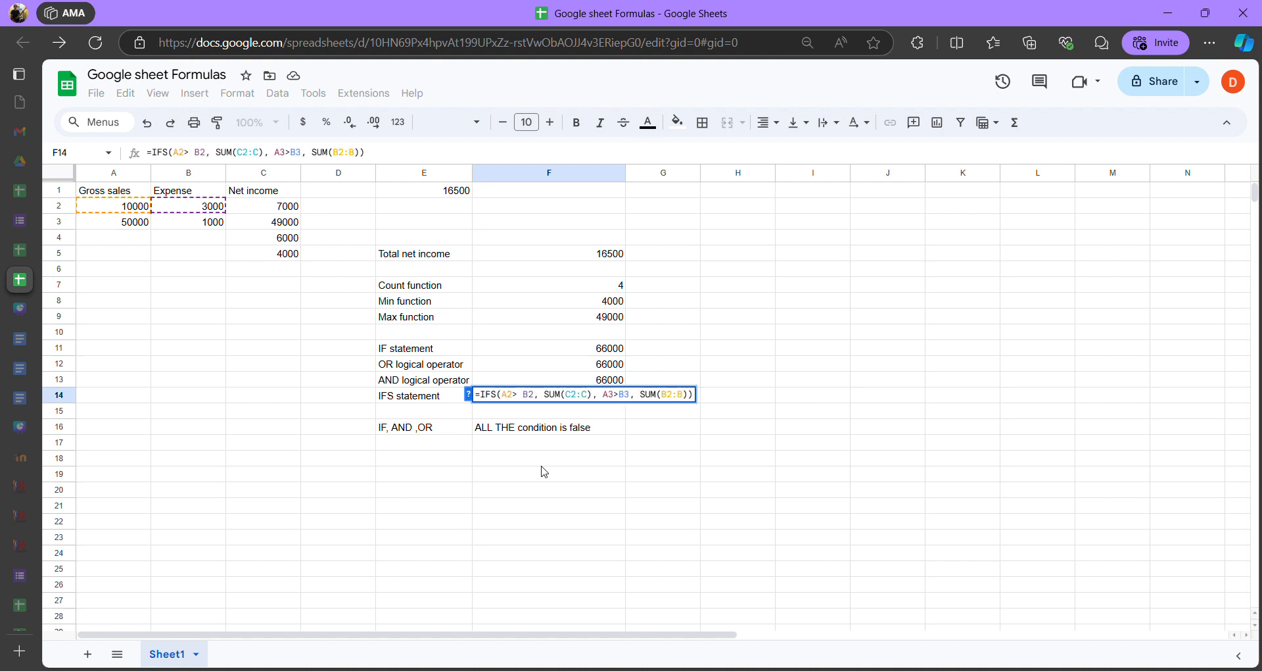
Clear the later arguments of the F14 IFS formula and rewrite its first condition as A2> B2
left_click_drag(497, 395, 585, 396)
left_click_drag(688, 395, 529, 403)
key("BackSpace")
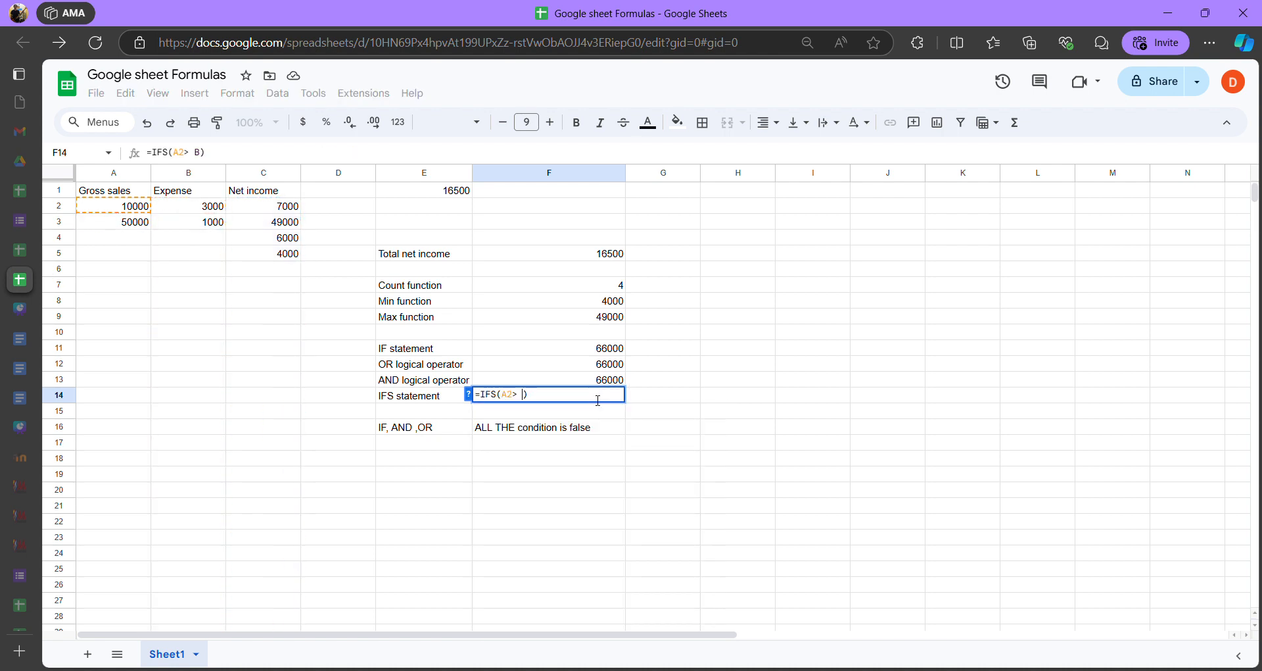
type("B2")
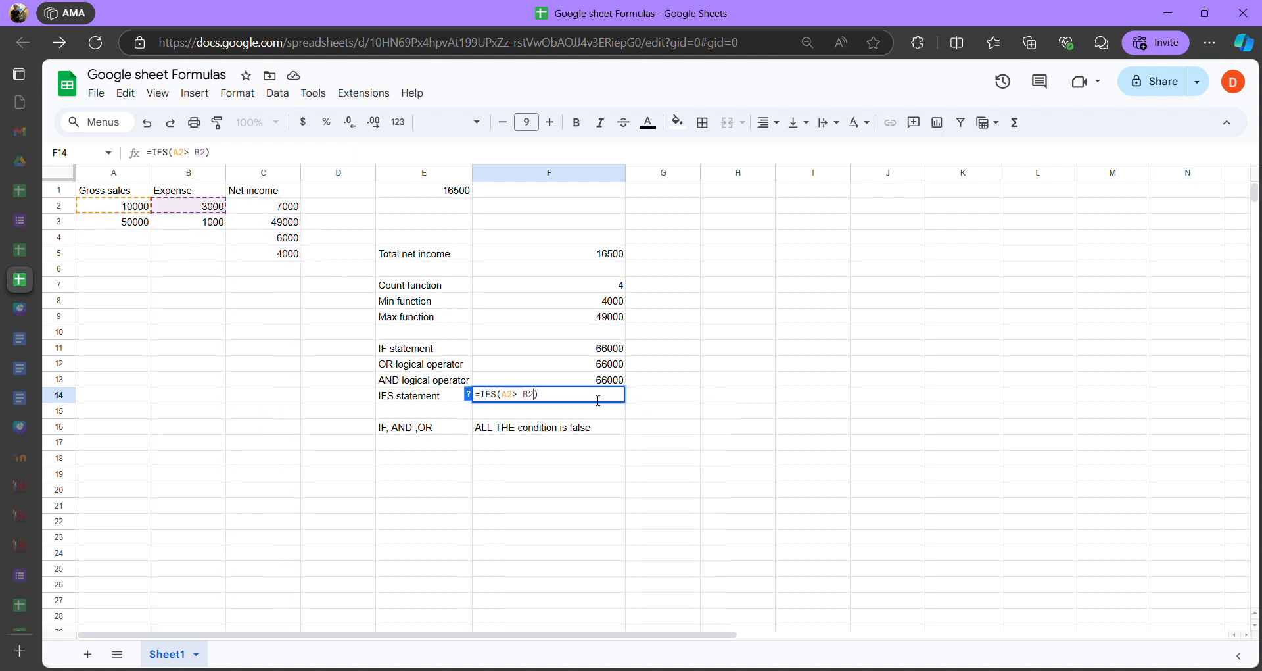
type(",")
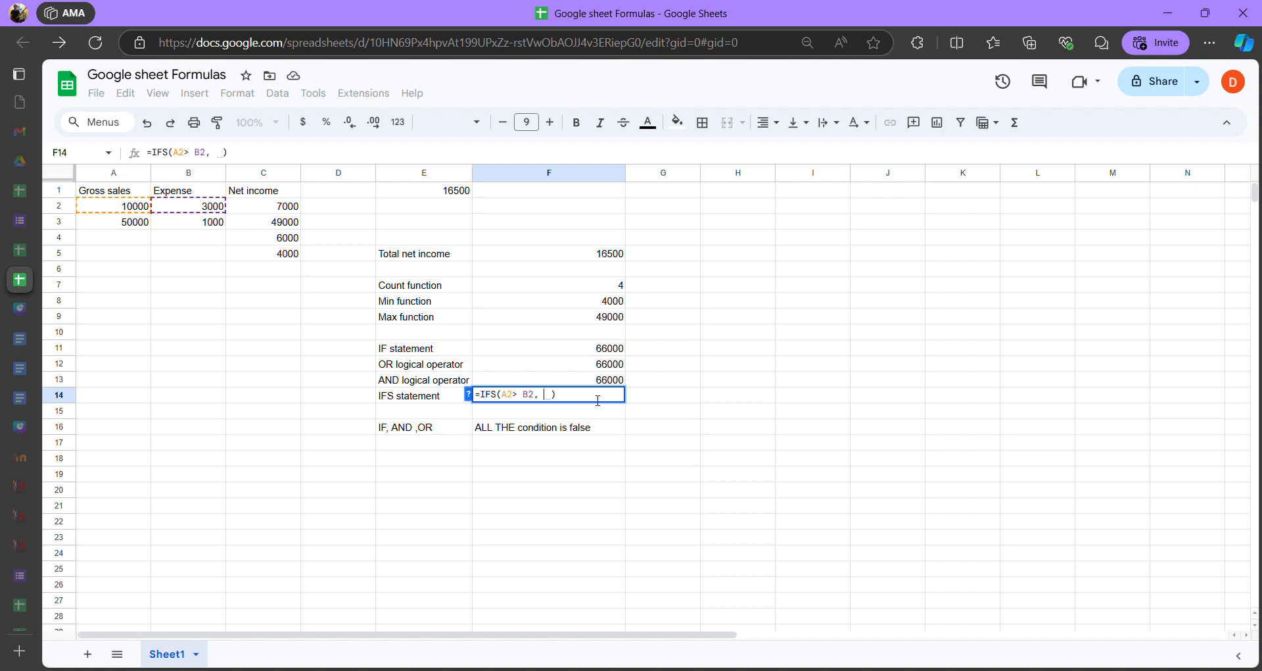
Add SUM(C2:C) as the value returned for the first IFS condition, followed by a comma
type("SUM(")
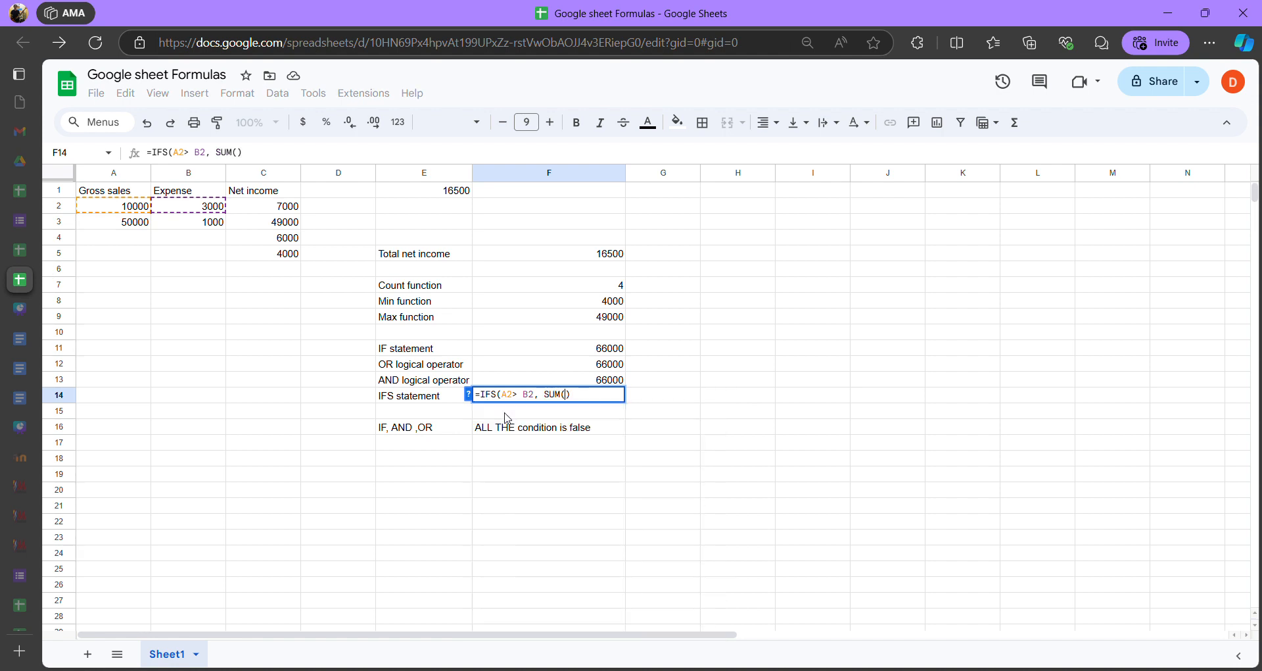
left_click(510, 421)
left_click(570, 399)
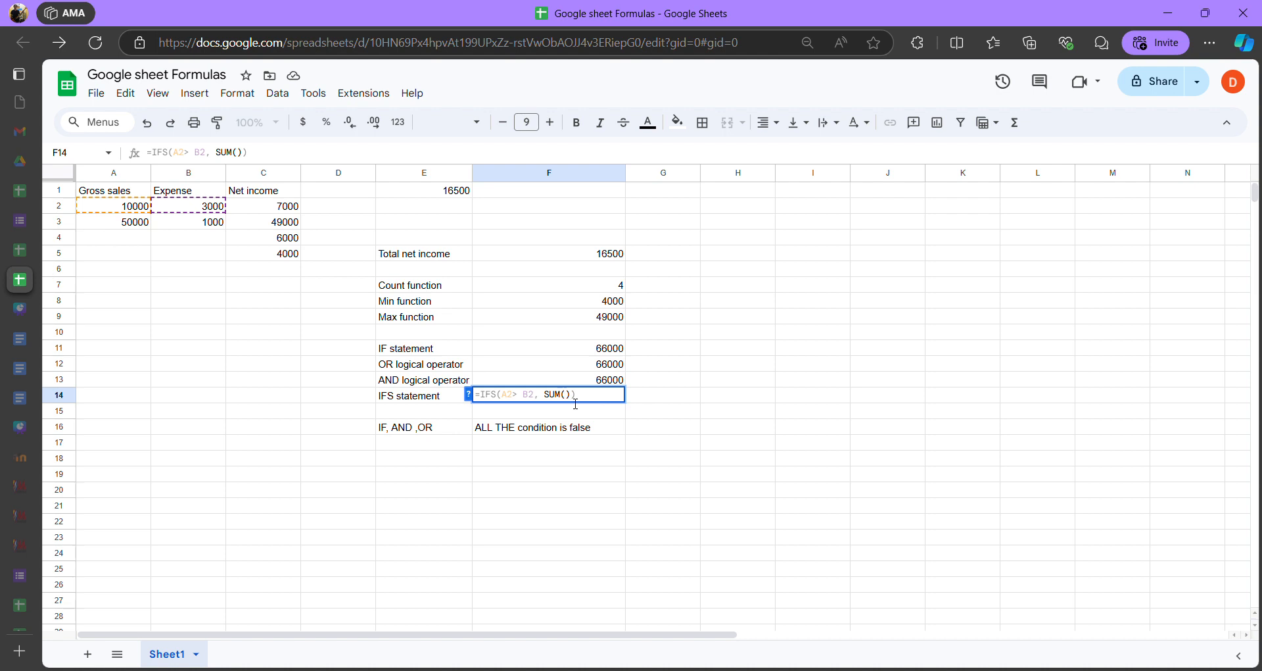
type("C2:C")
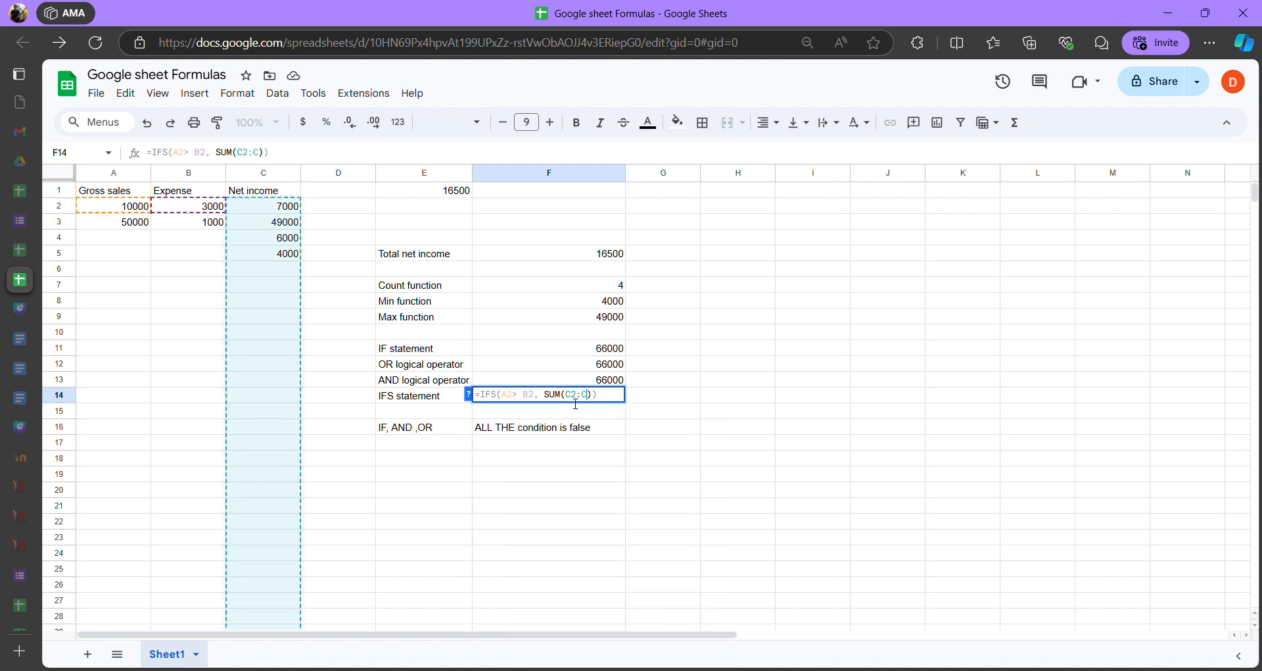
type("),")
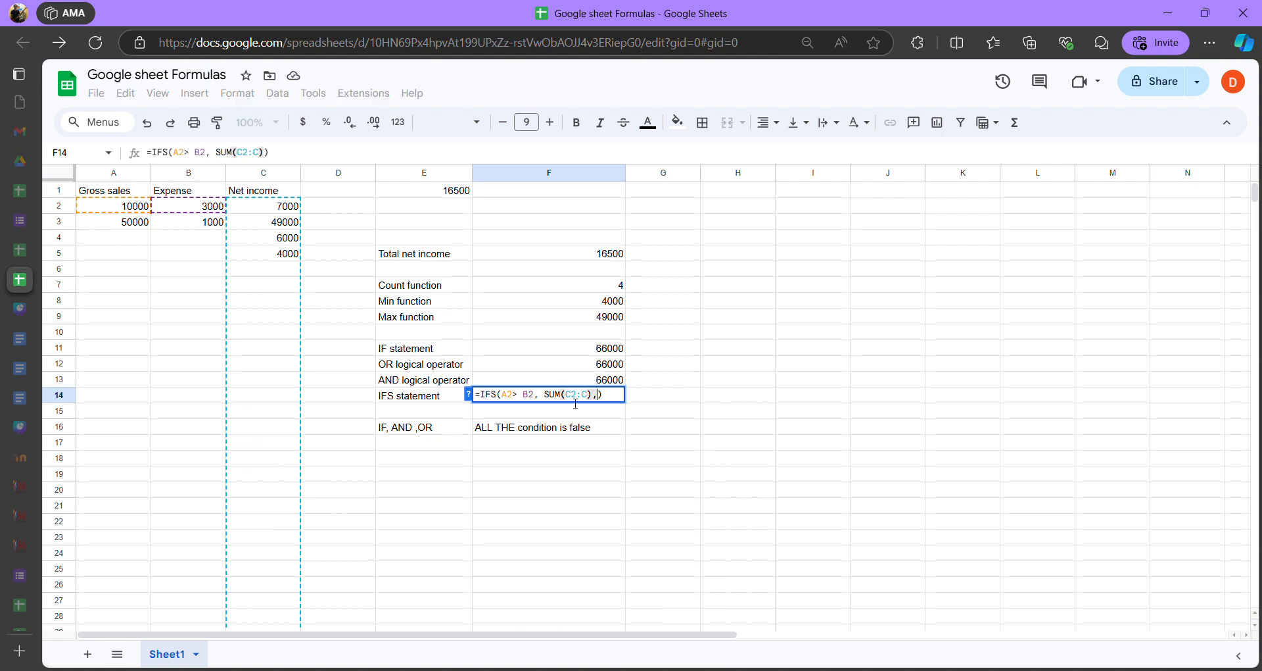
key("BackSpace")
key("BackSpace")
type(", ")
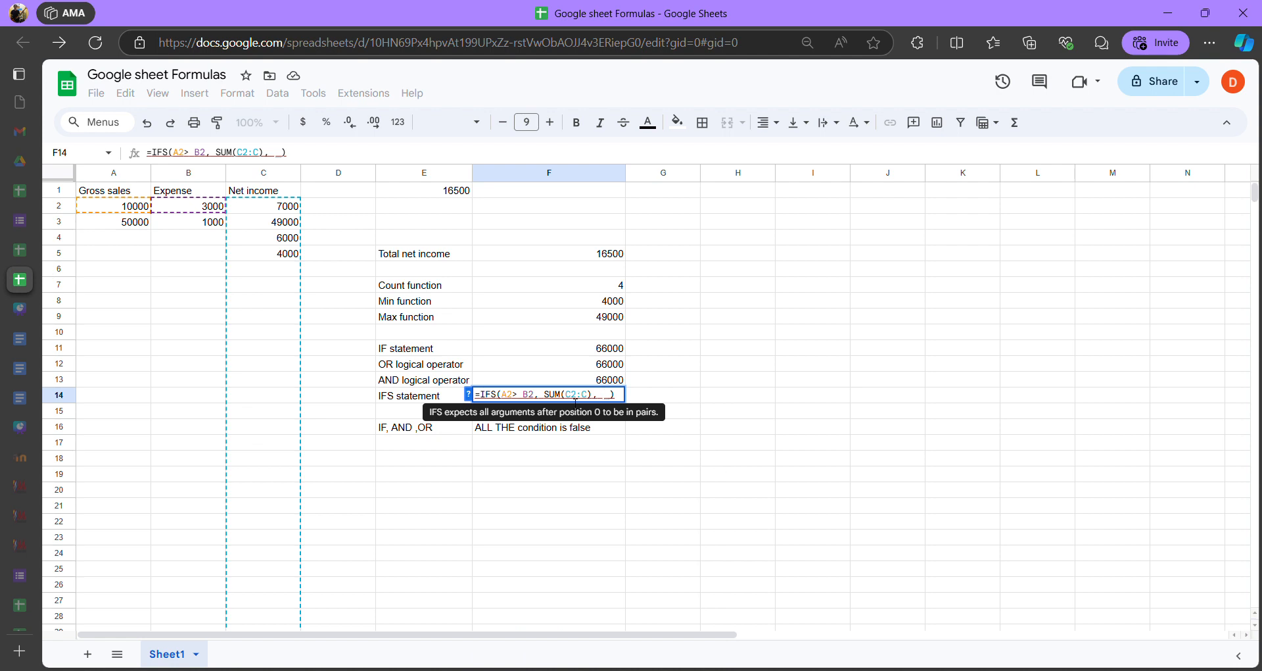
type(" A")
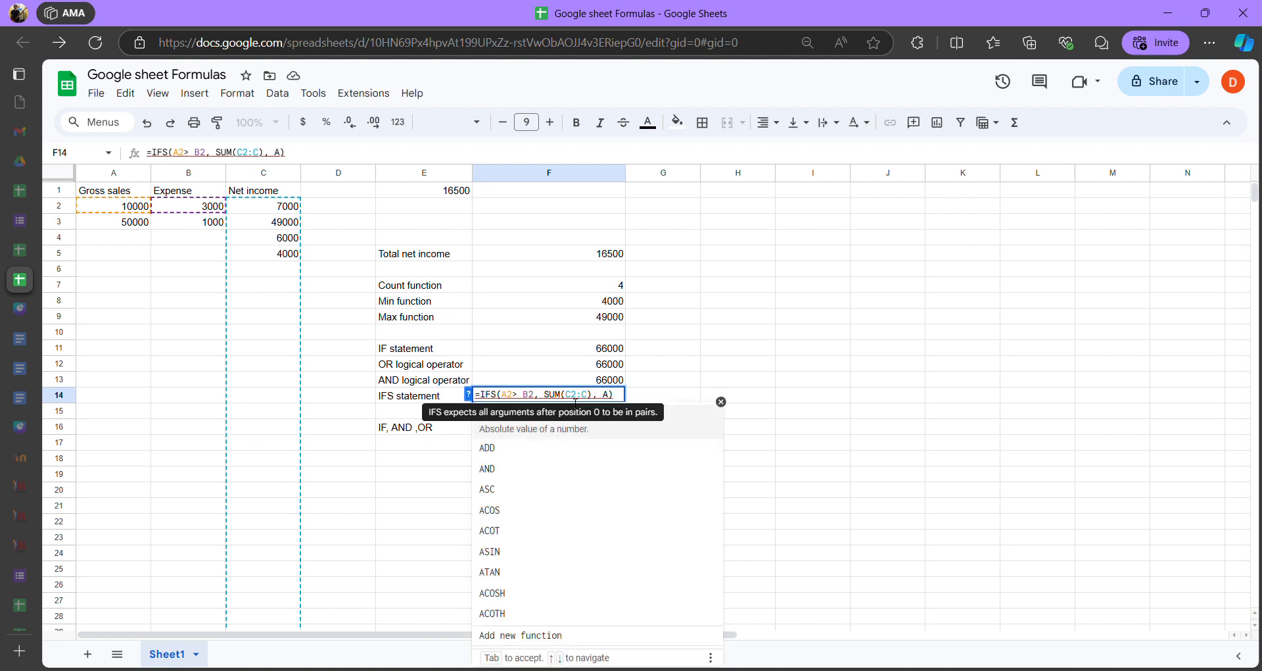
key("BackSpace")
type("B")
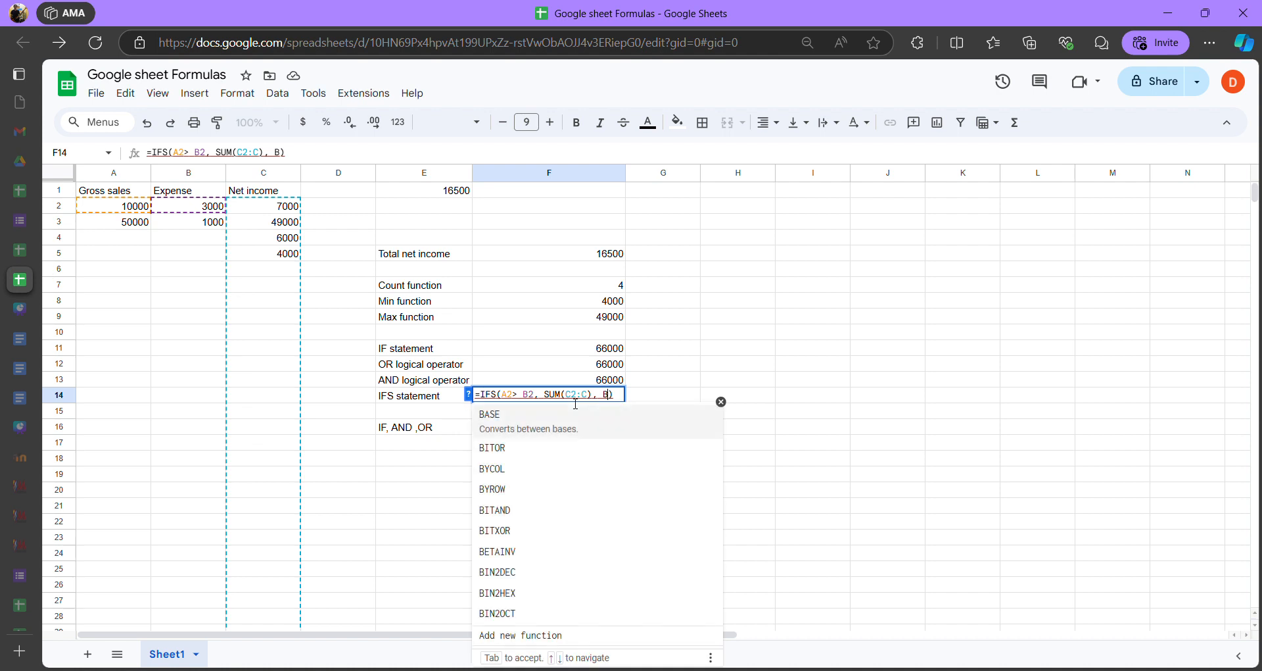
type("3>")
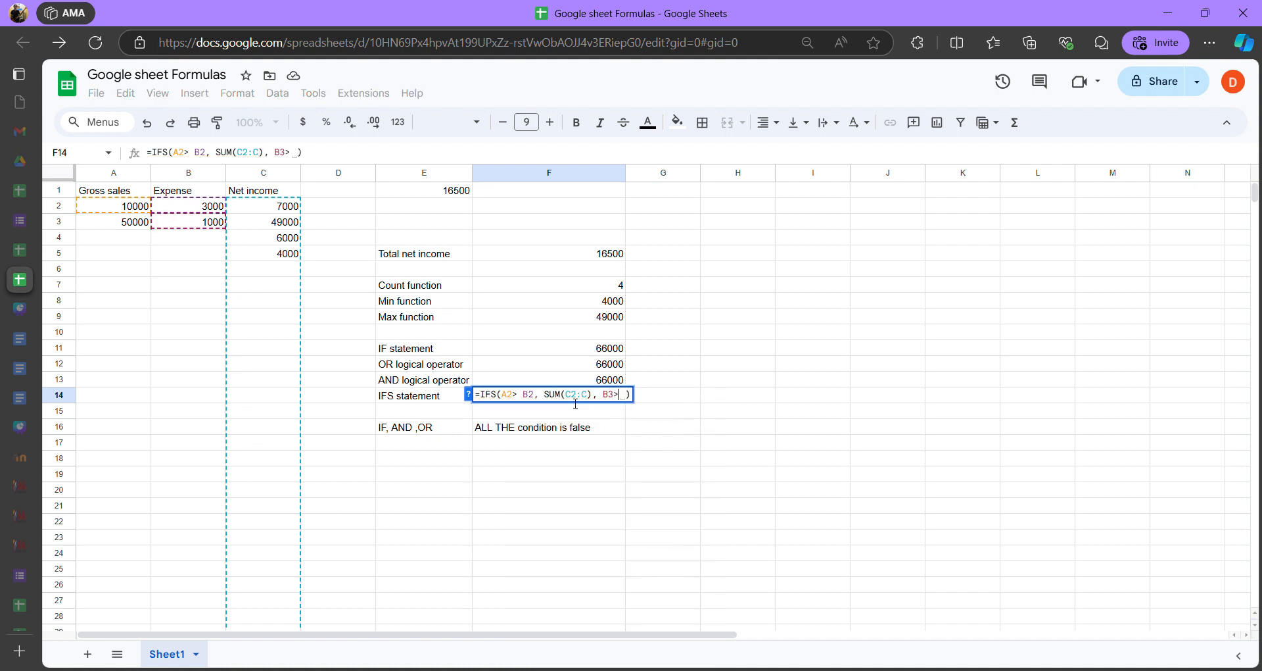
key("BackSpace")
key("BackSpace")
key("BackSpace")
Add A3>B3 as the second condition of the F14 IFS formula, followed by a comma
type("A3")
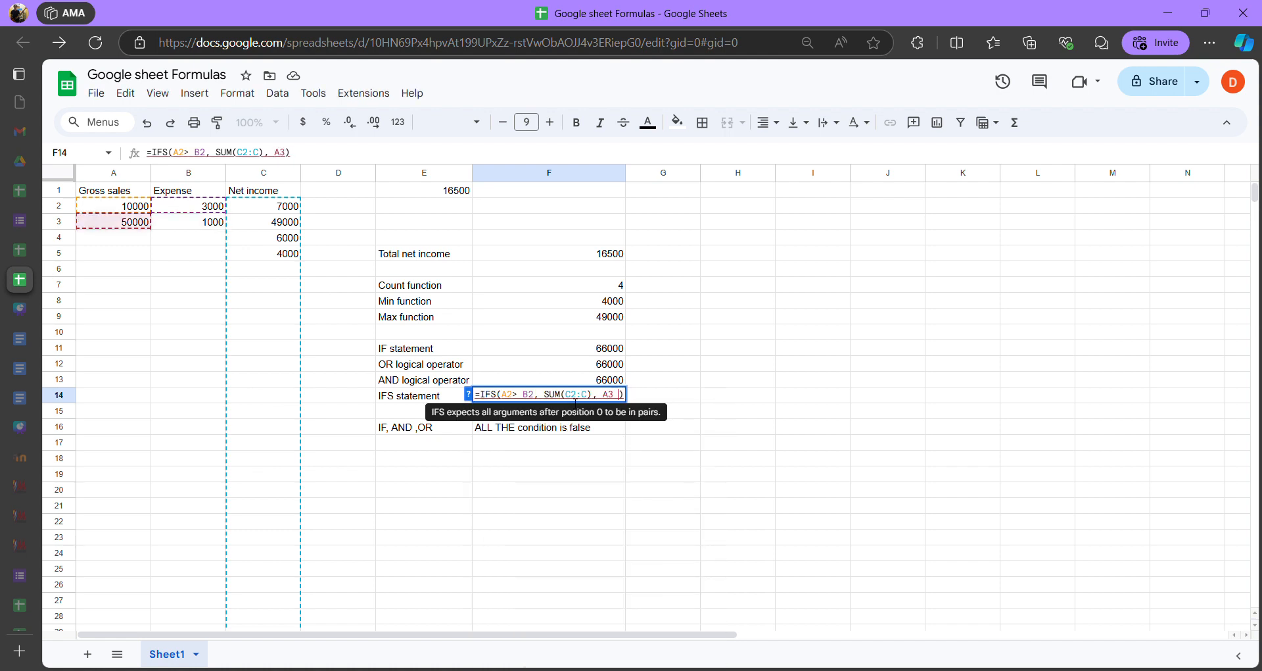
type(" > B")
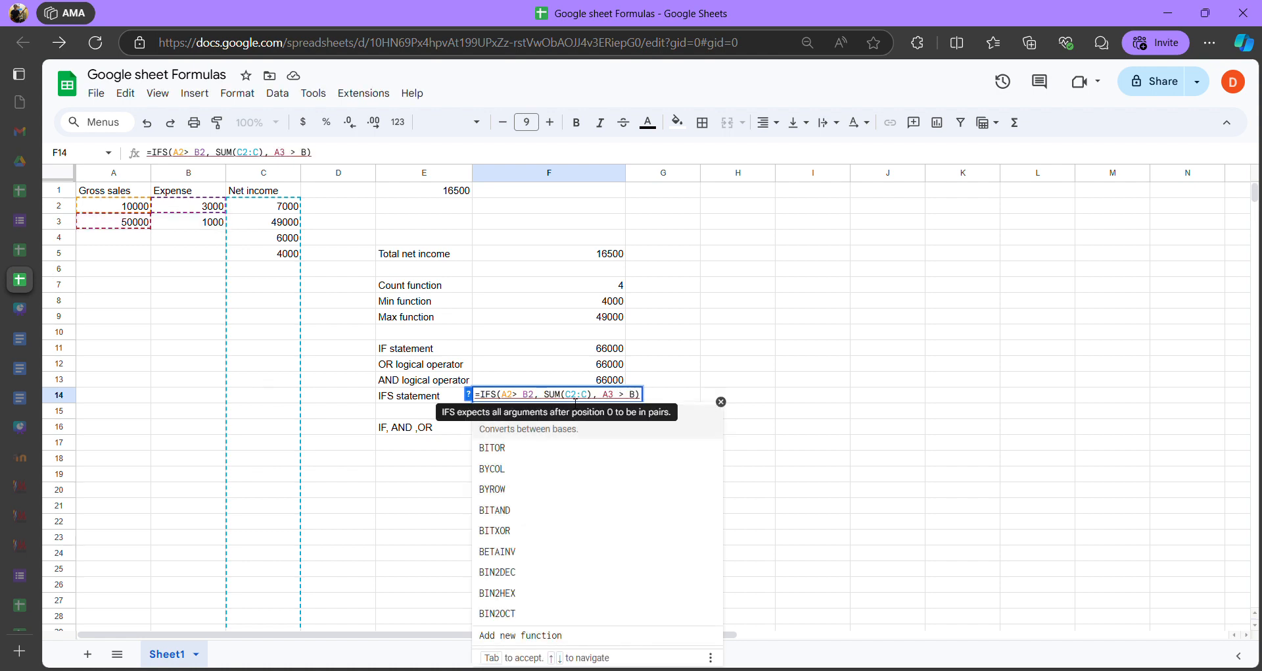
key("BackSpace")
key("BackSpace")
key("BackSpace")
key("BackSpace")
type(">")
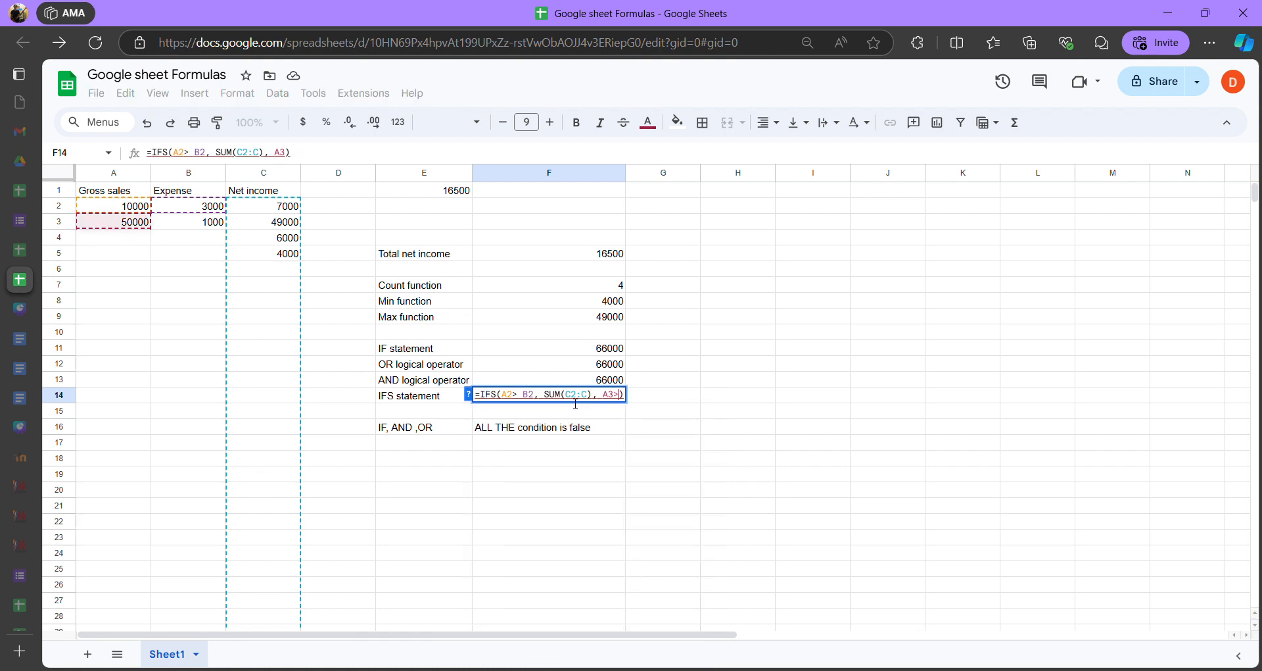
type("B3")
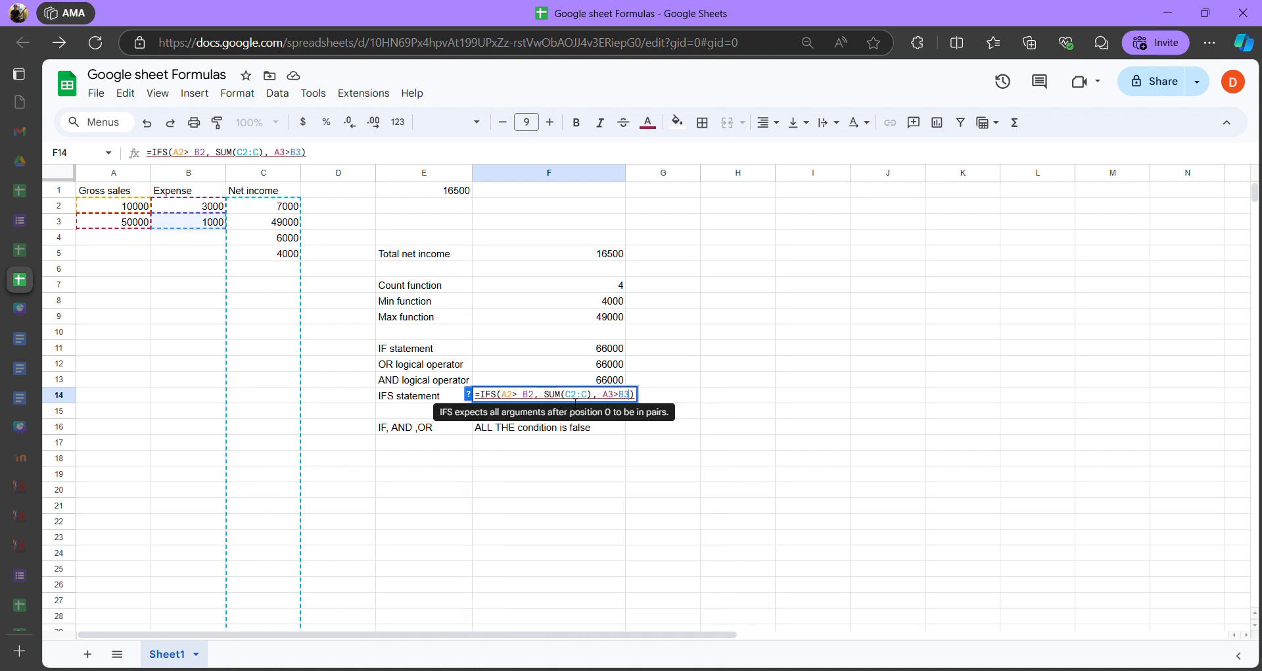
type(",")
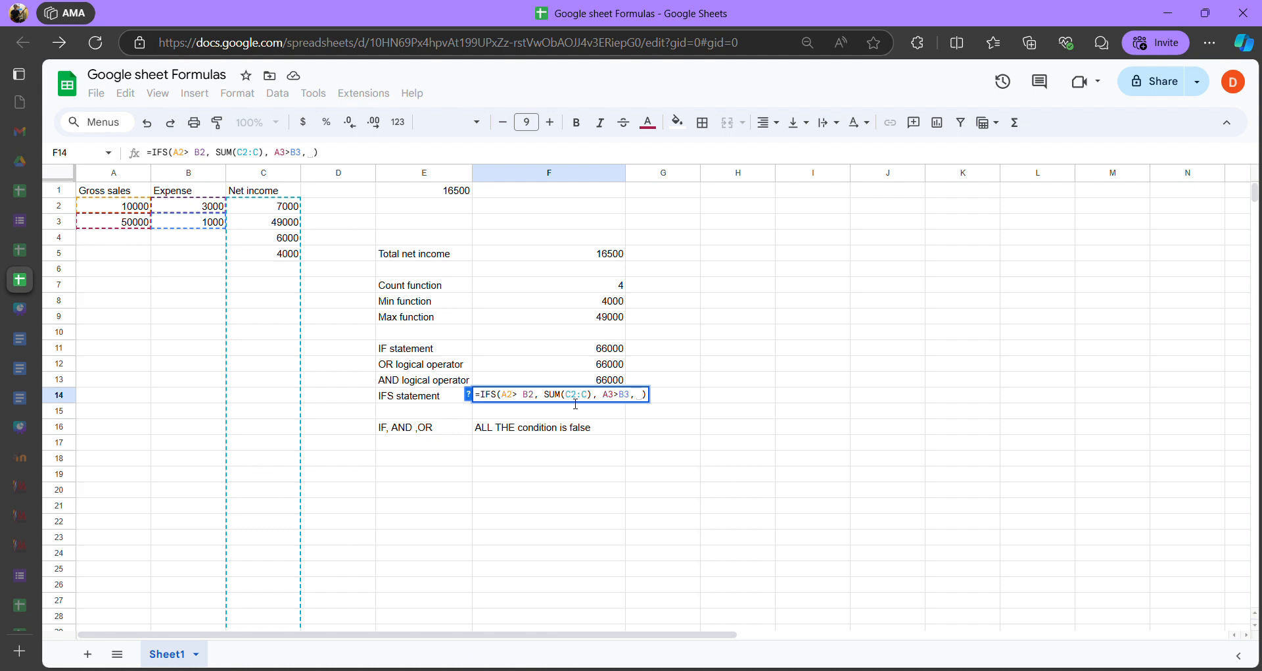
Add SUM(B2:B) as the second condition's value, close the parentheses and commit the IFS formula in F14
key("BackSpace")
type("SUM")
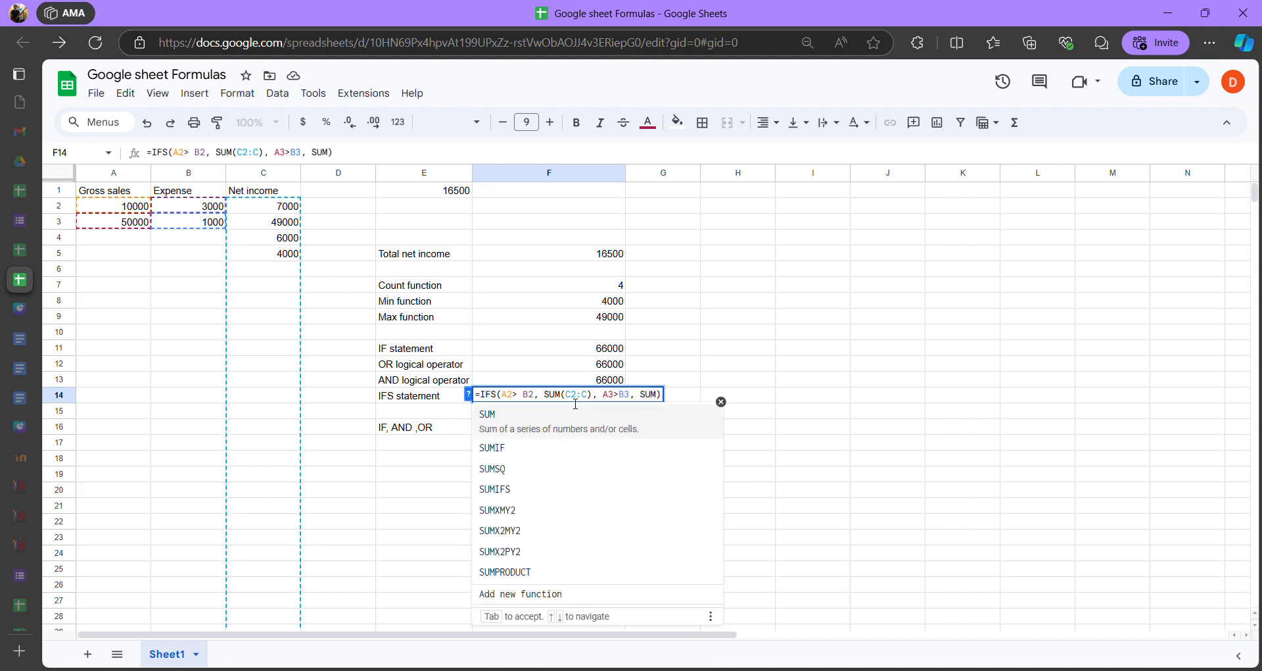
key("Tab")
key("Right")
key("BackSpace")
type("G")
key("BackSpace")
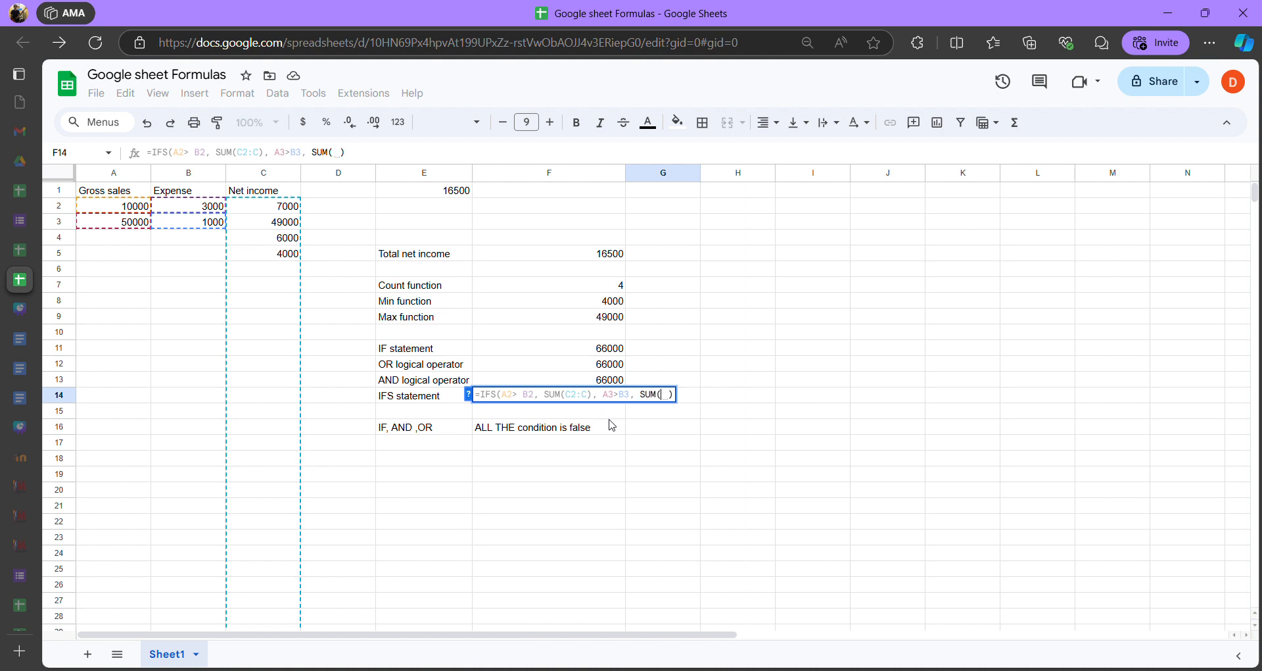
type("B")
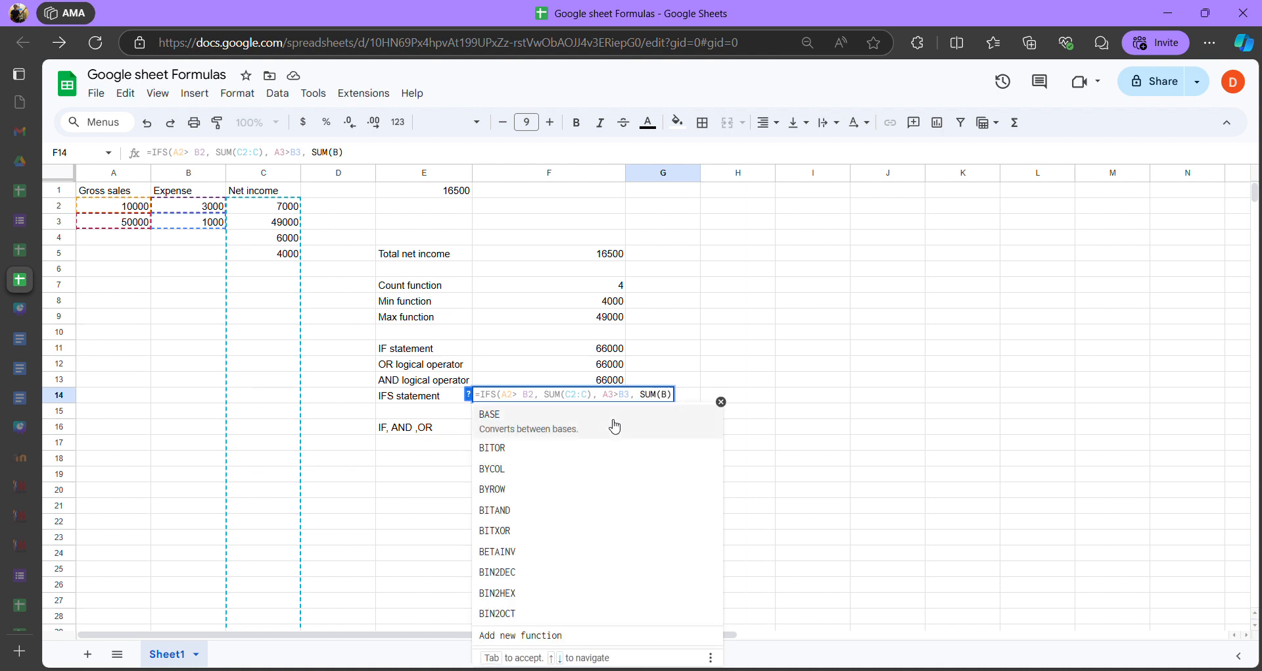
type("2:B")
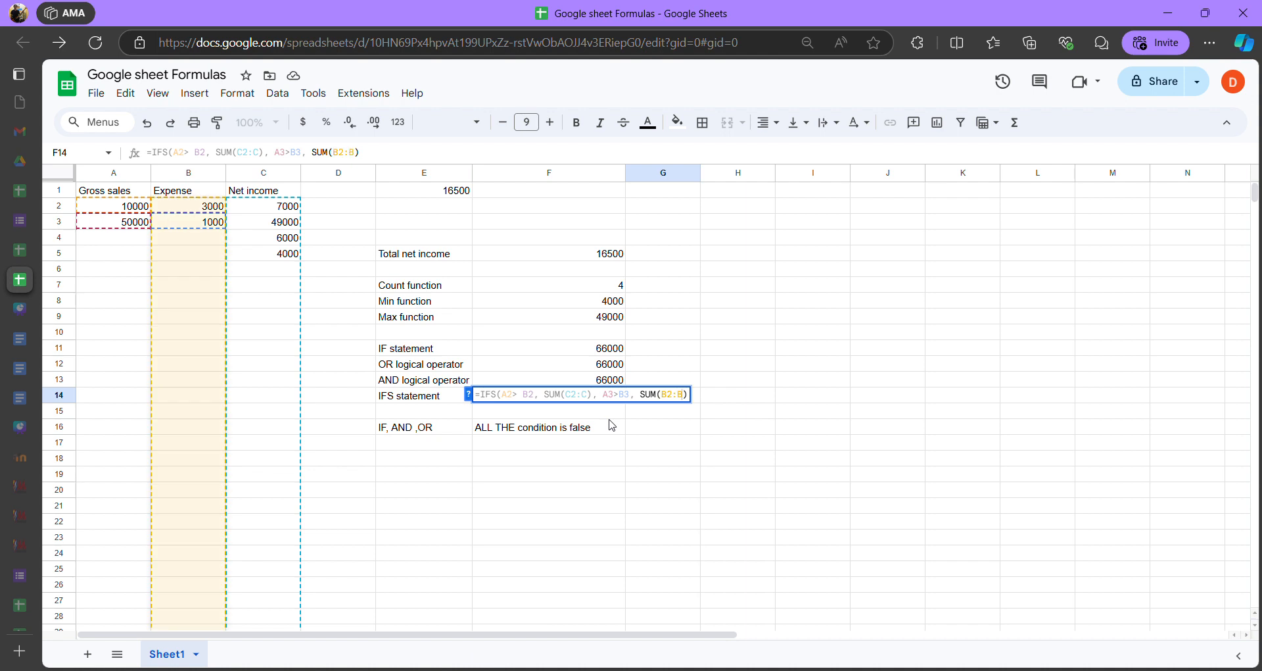
key("Right")
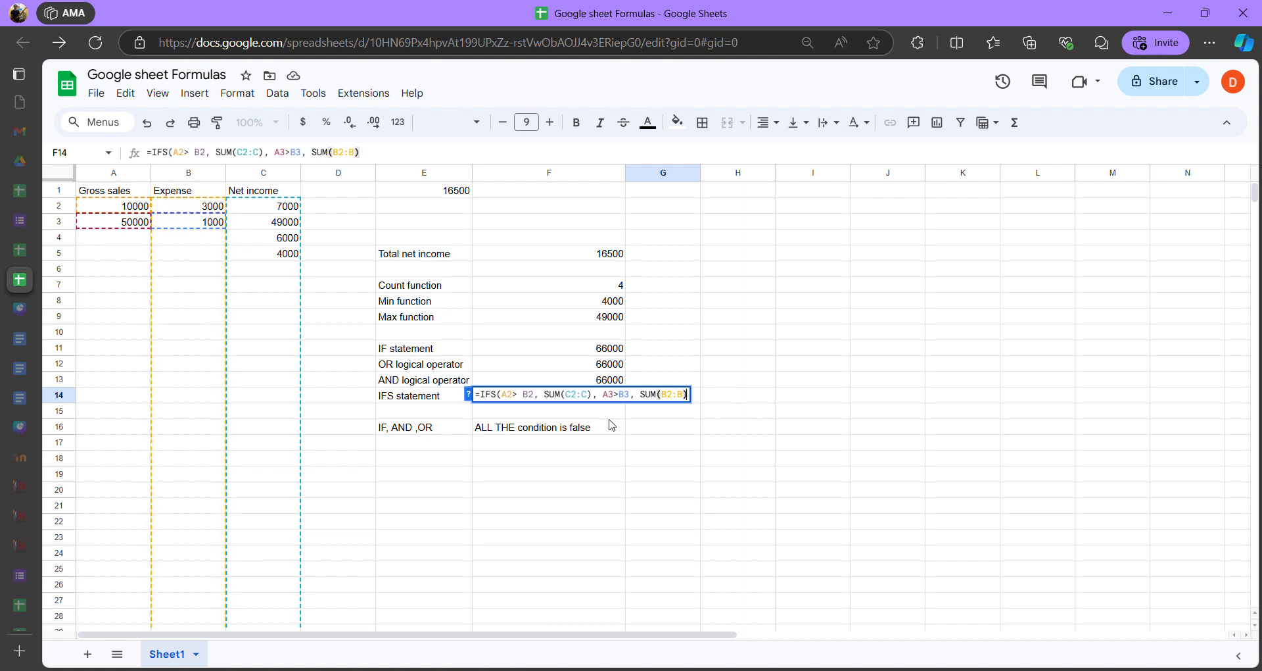
type(")")
key("Return")
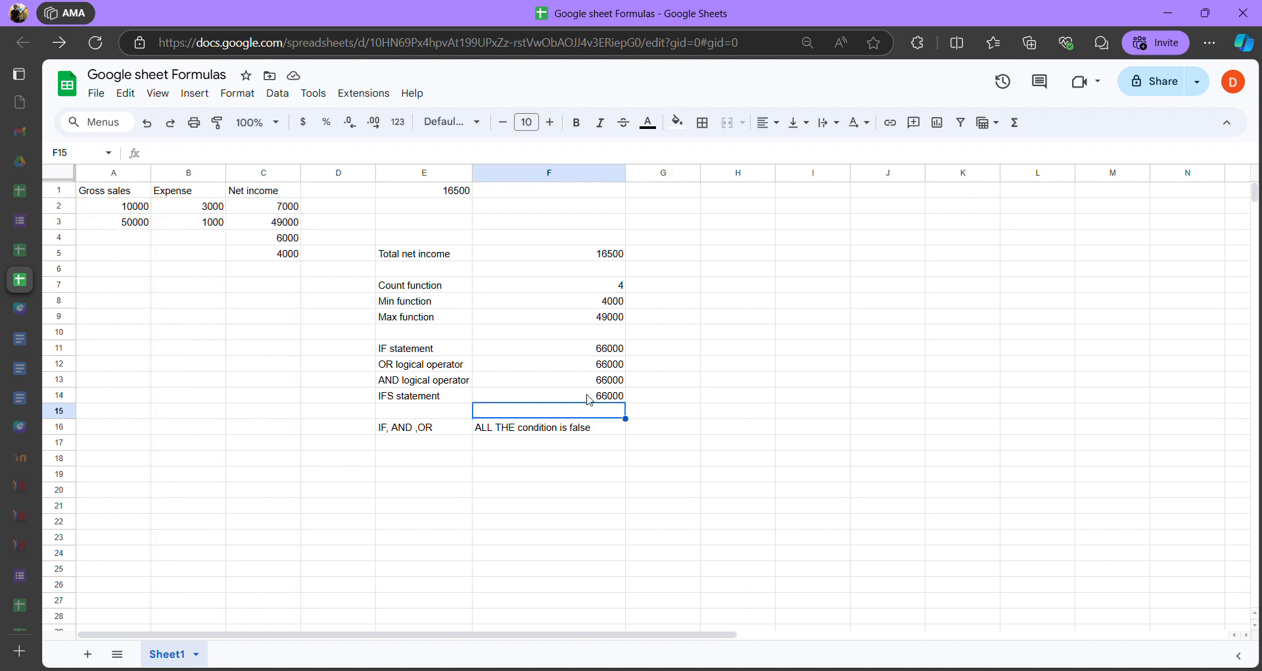
Reopen the IFS formula in F14 and review the second condition A3>B3 and the first condition's value SUM(C2:C)
left_click(590, 399)
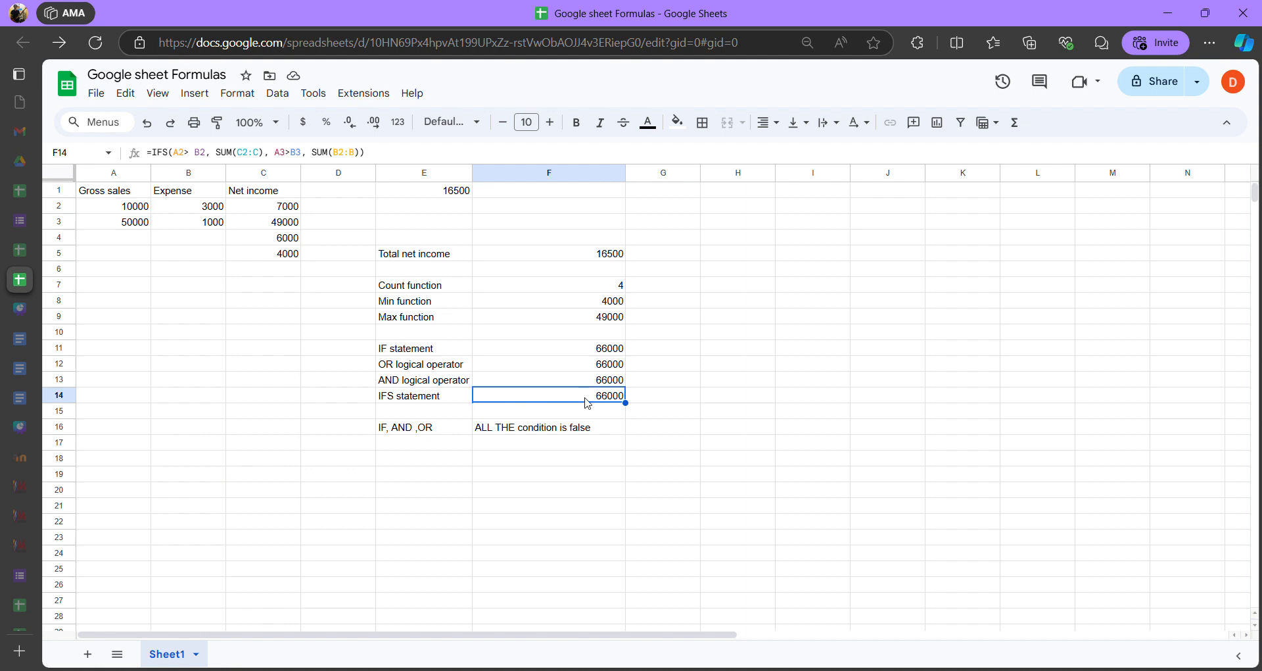
double_click(579, 404)
left_click(514, 400)
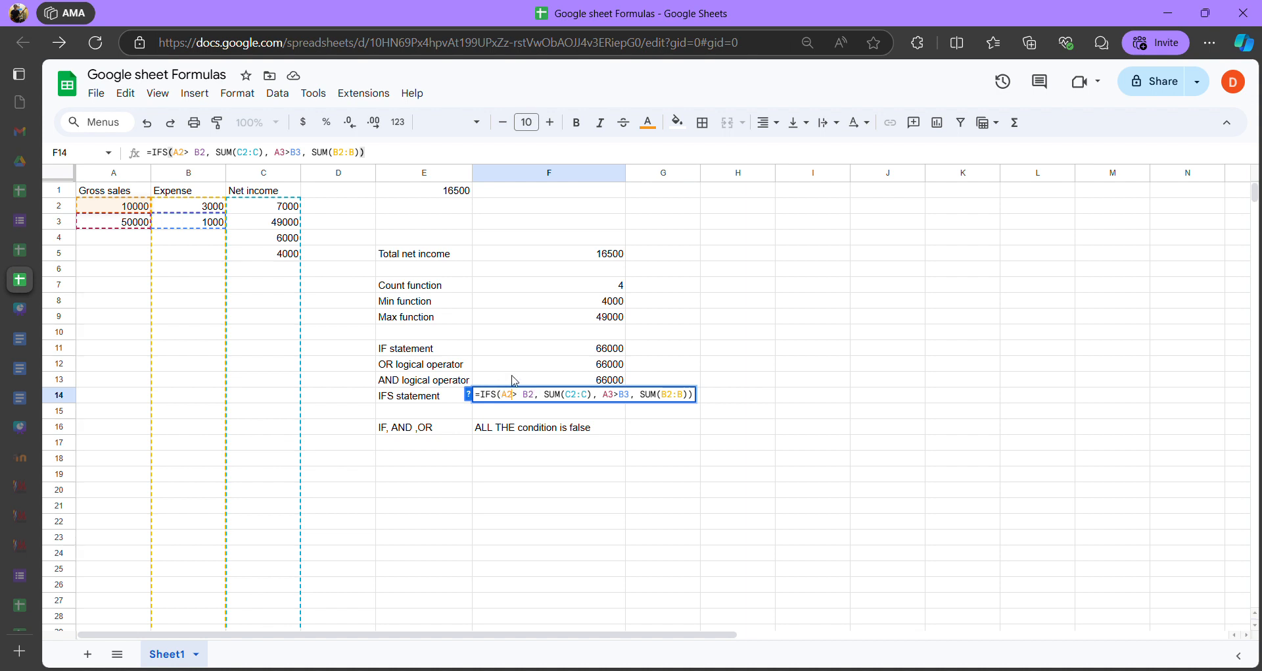
left_click_drag(507, 395, 639, 397)
left_click(603, 397)
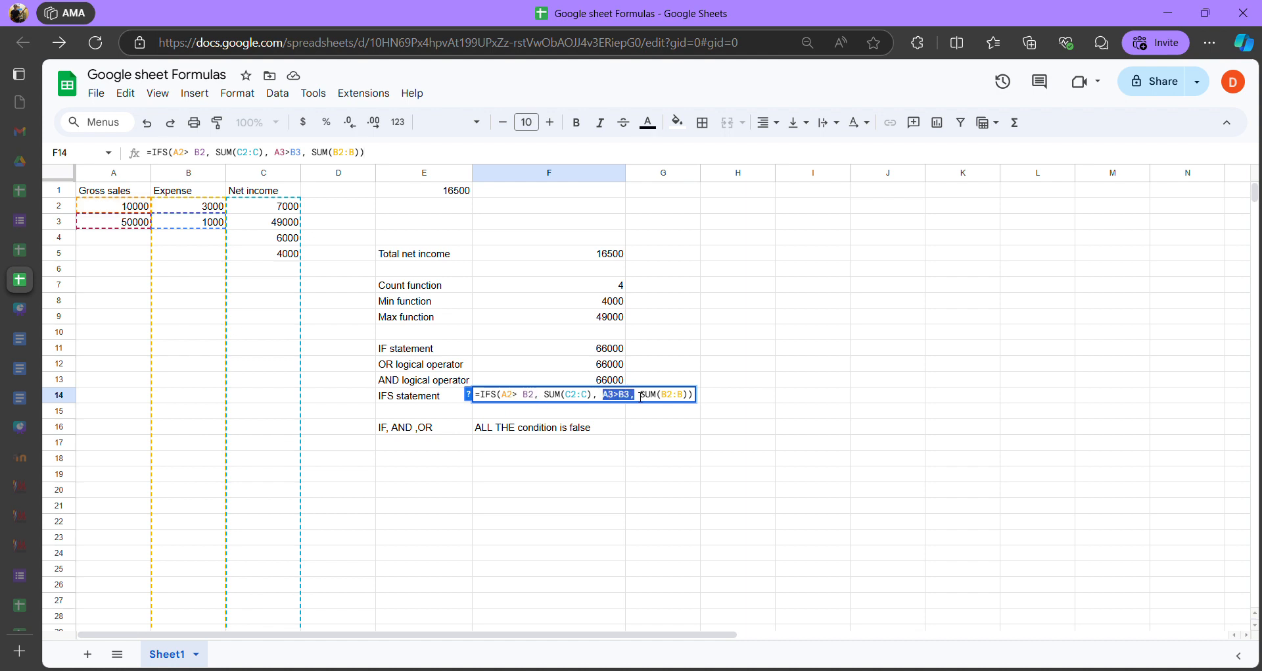
left_click(606, 399)
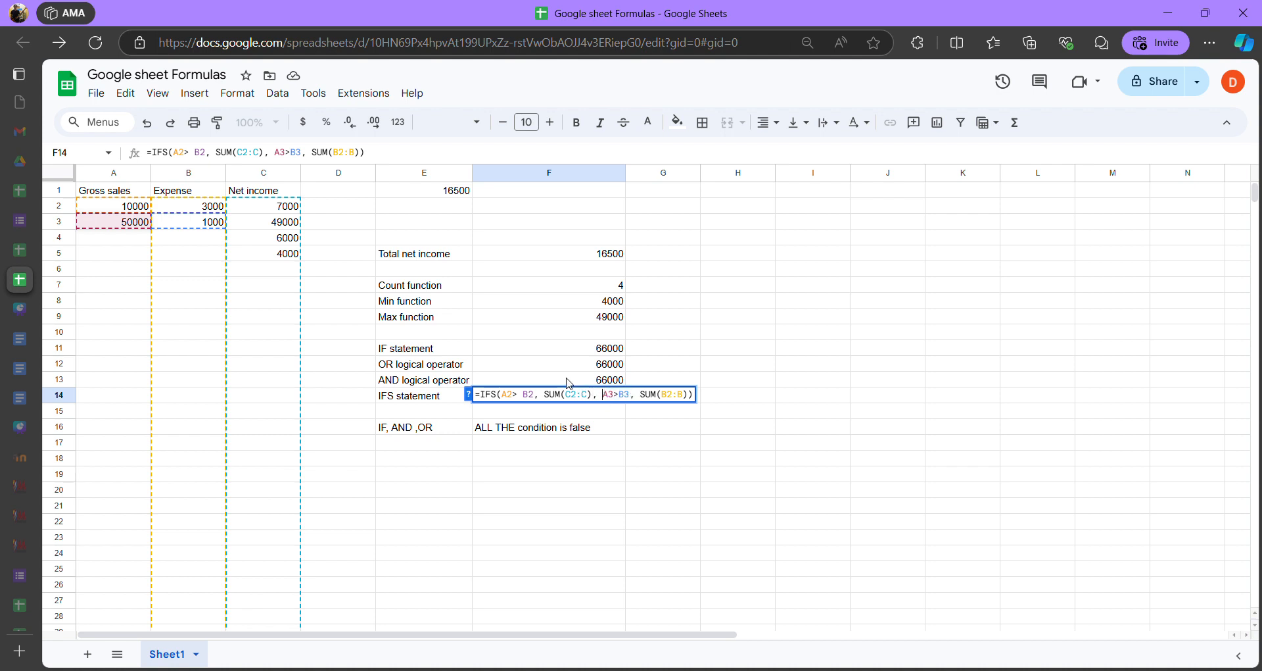
left_click_drag(544, 398, 596, 401)
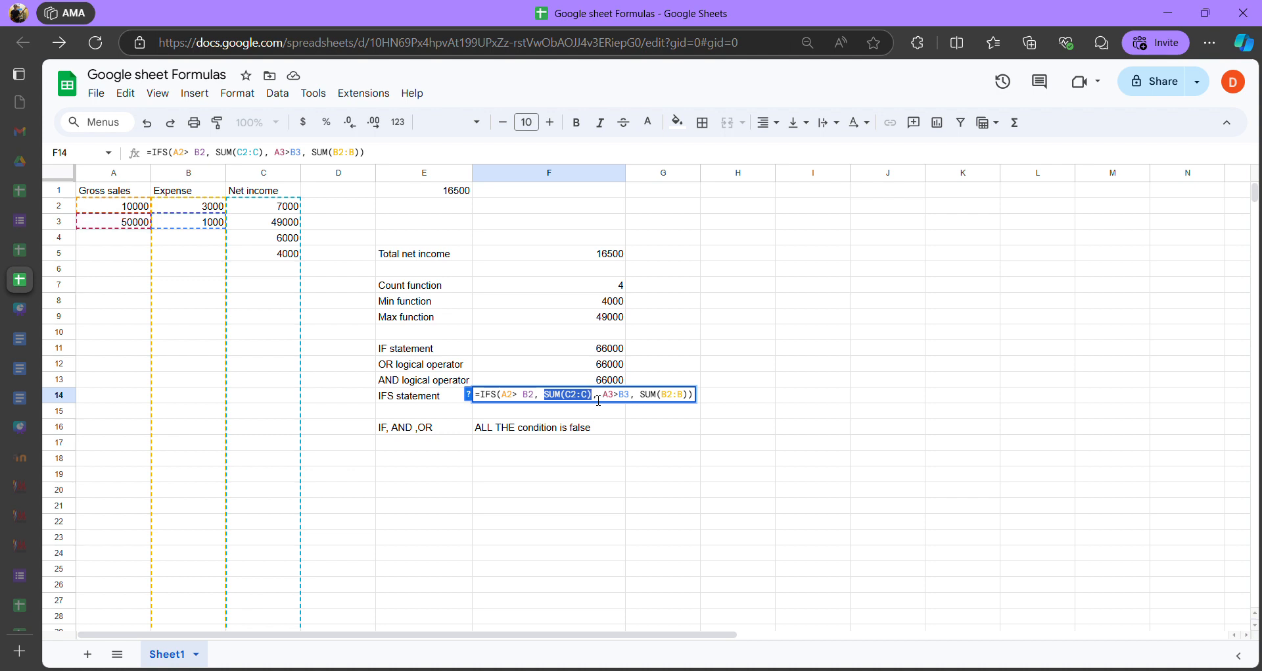
Review the first pair of the IFS formula in F14, the condition A2>B2 and its value SUM(C2:C)
key("Left")
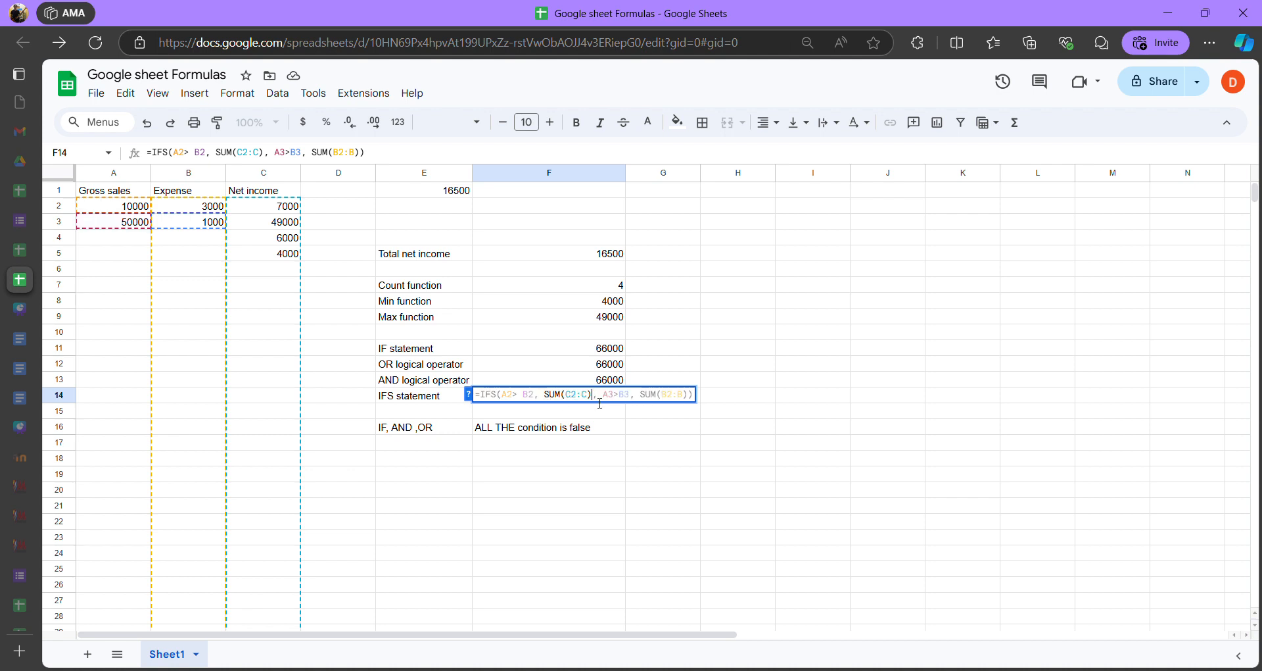
left_click_drag(544, 394, 601, 401)
left_click(609, 396)
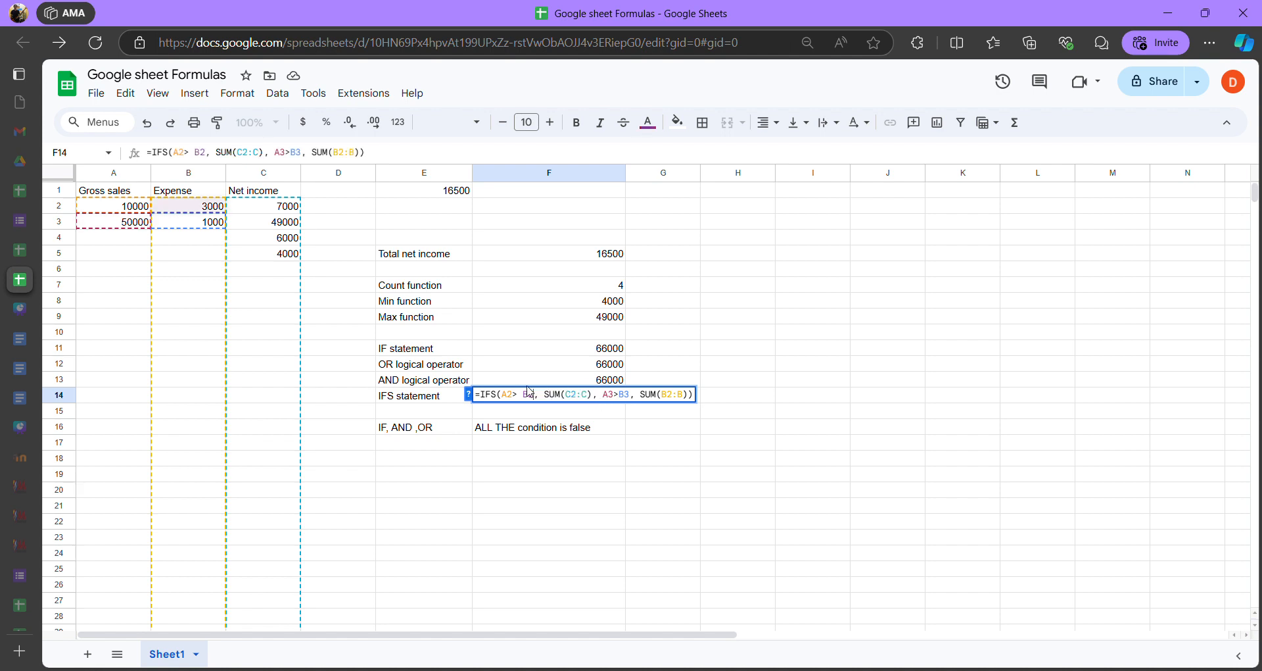
left_click_drag(502, 395, 529, 400)
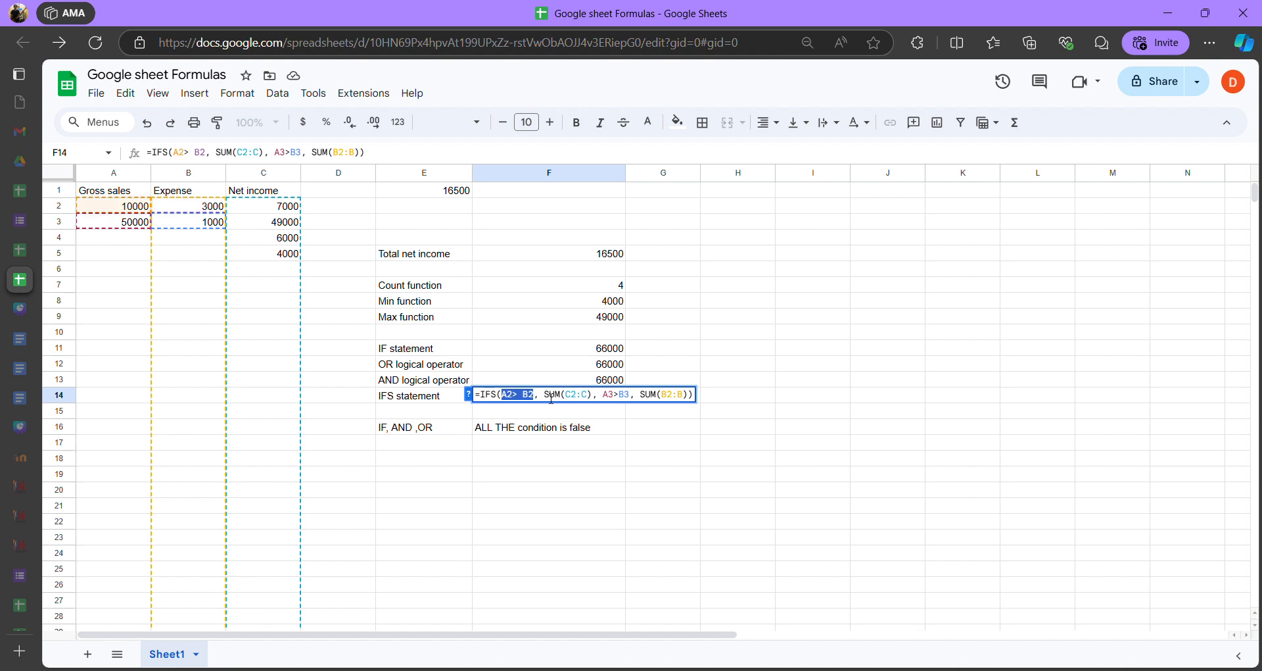
left_click_drag(544, 397, 596, 402)
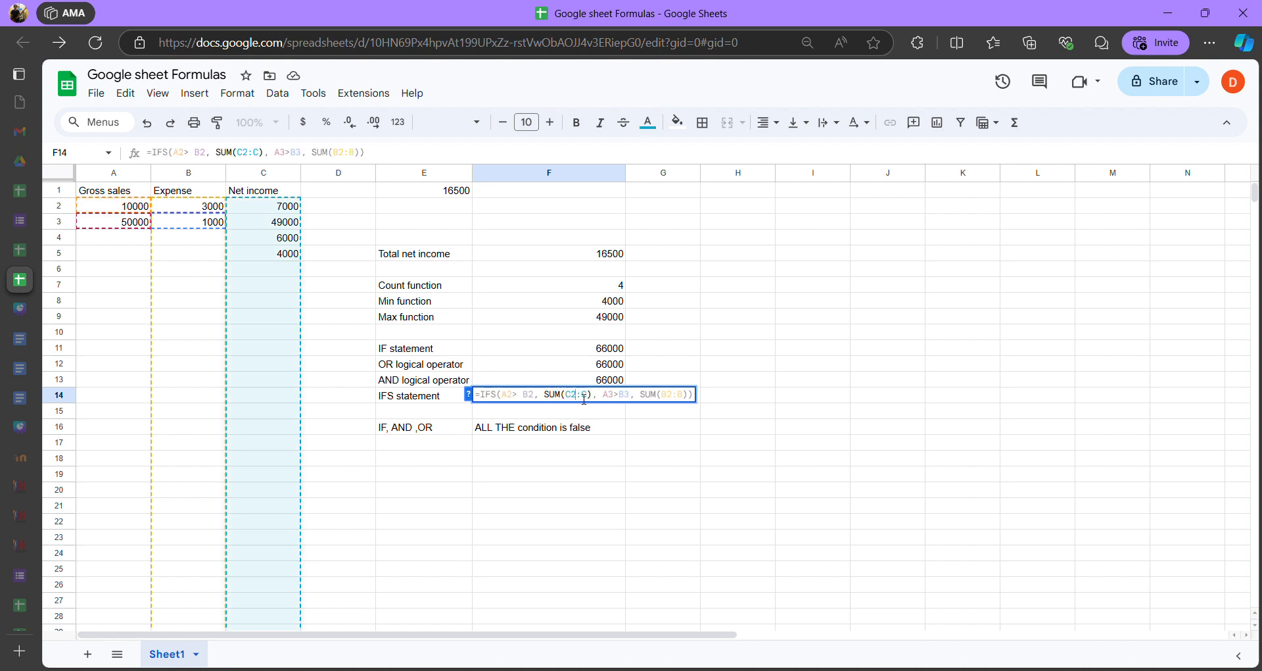
left_click(598, 398)
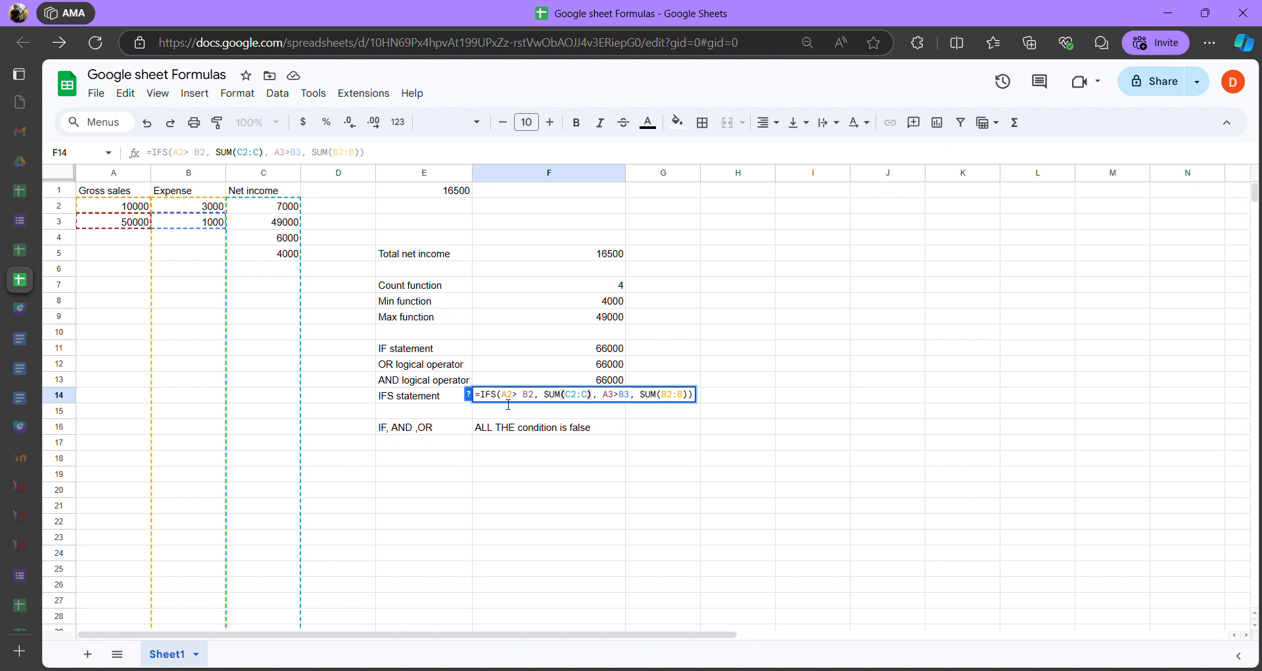
Compare the second IFS pair, A3>B3 with SUM(B2:B), against the first pair and close the F14 formula
left_click_drag(508, 405, 689, 404)
left_click(603, 404)
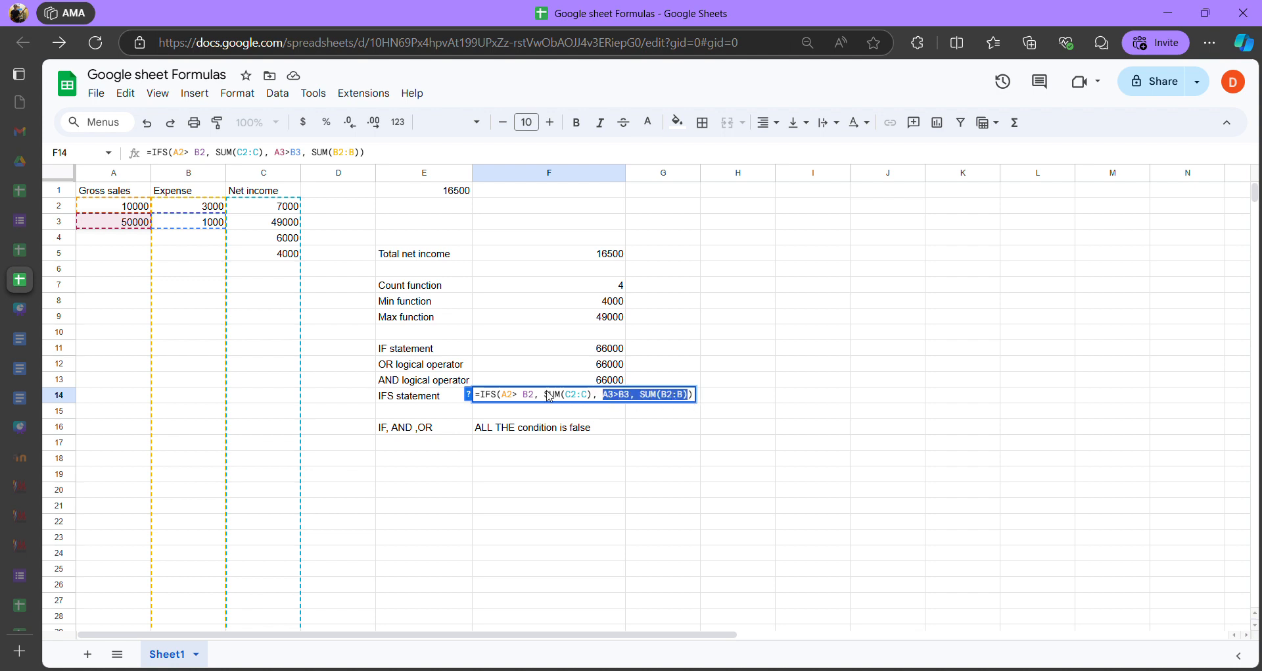
left_click_drag(503, 397, 587, 402)
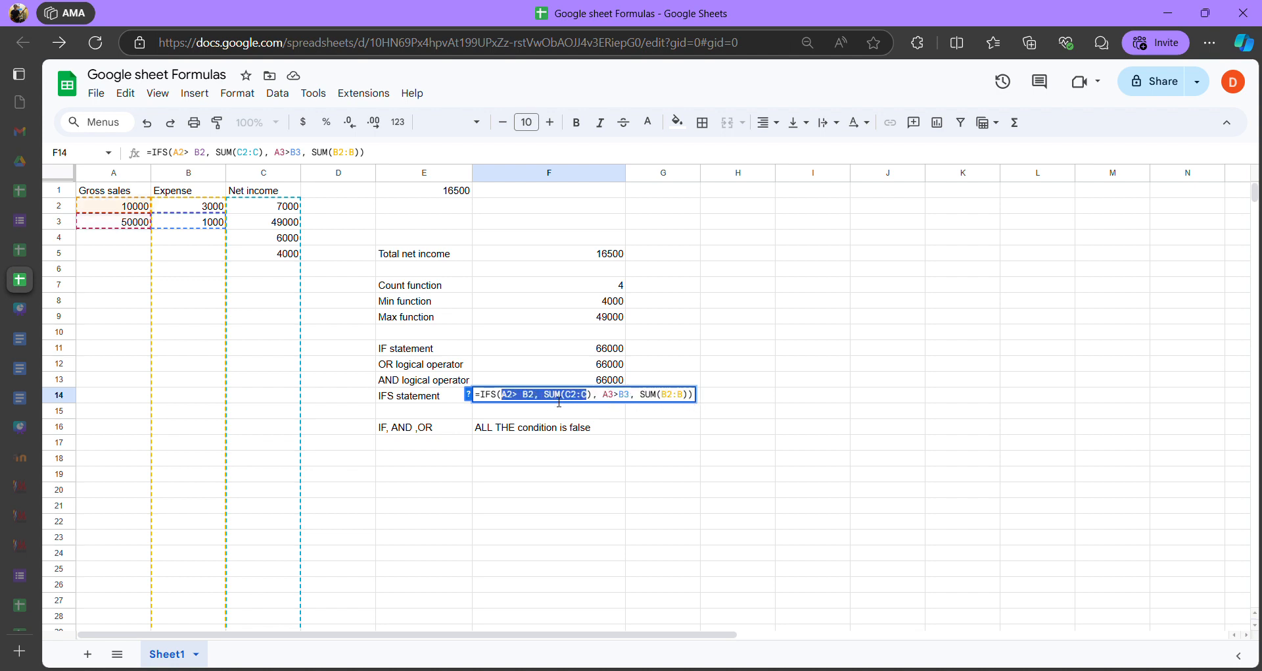
left_click(598, 402)
left_click_drag(544, 398, 683, 403)
left_click(610, 398)
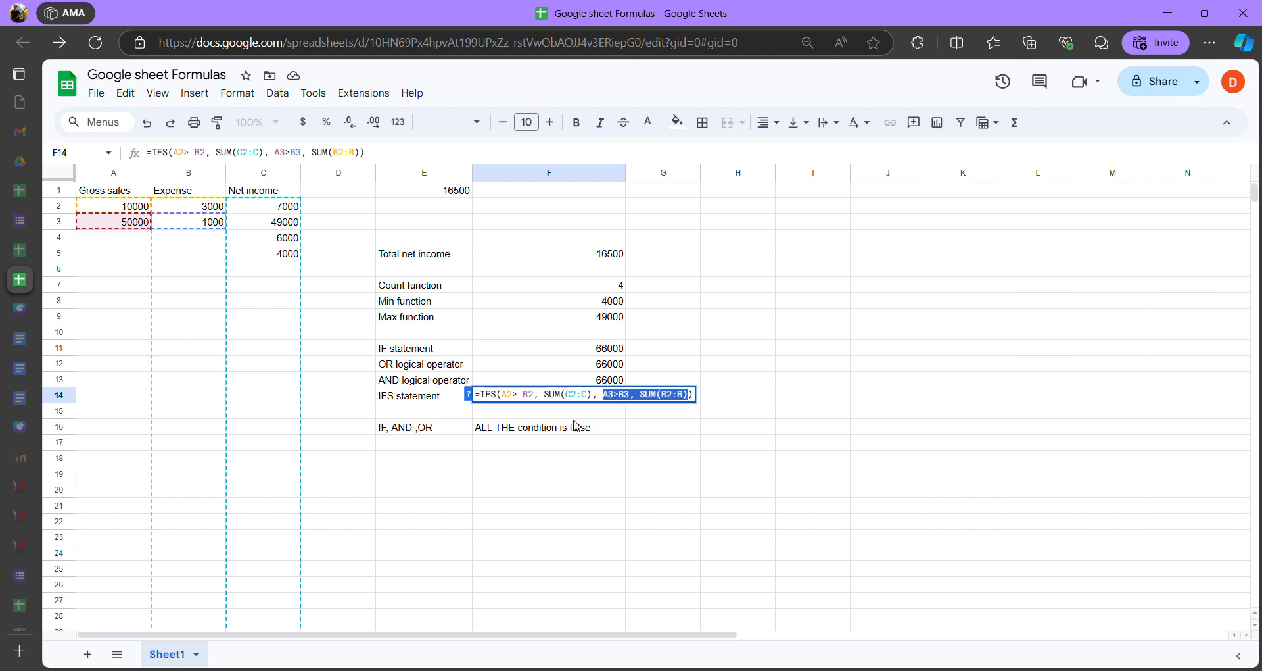
left_click(649, 394)
left_click(691, 400)
left_click(690, 399)
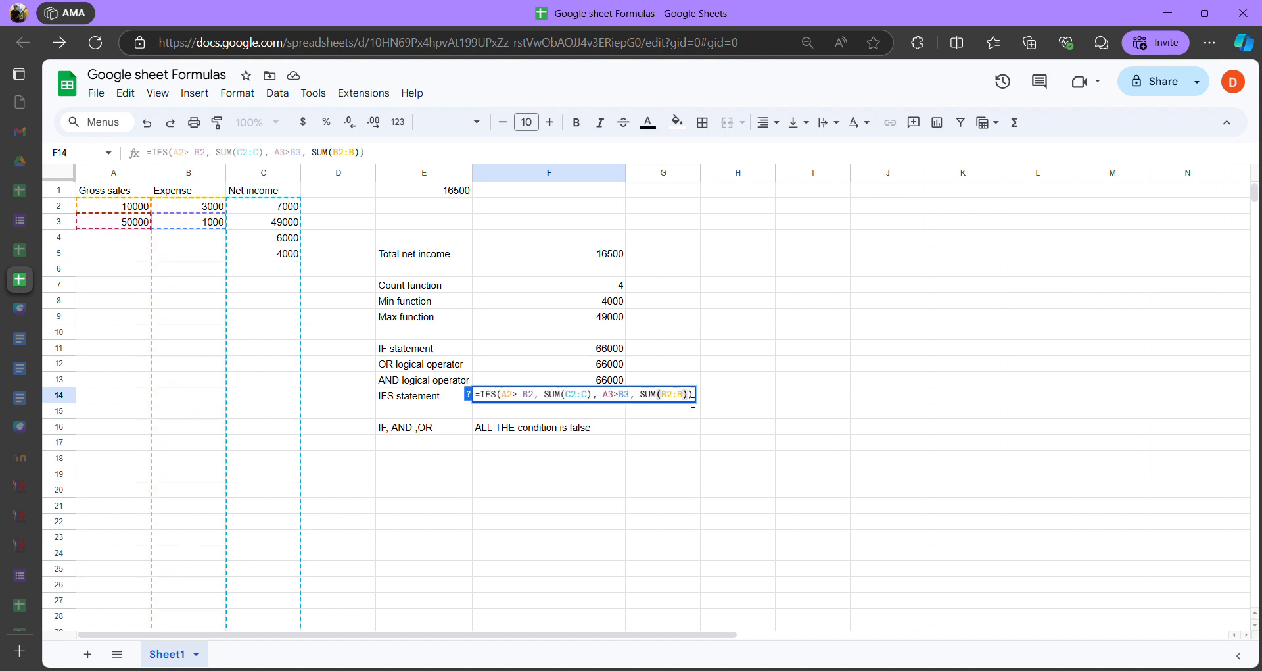
left_click(603, 395)
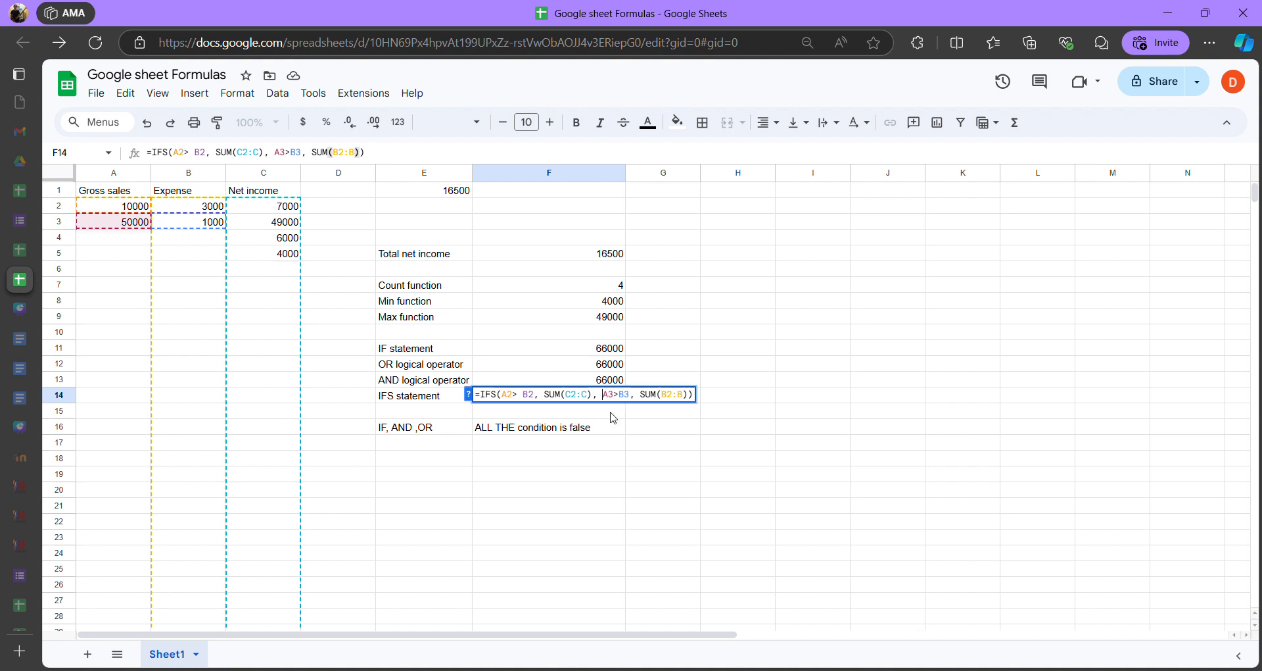
left_click_drag(603, 395, 636, 398)
key("Return")
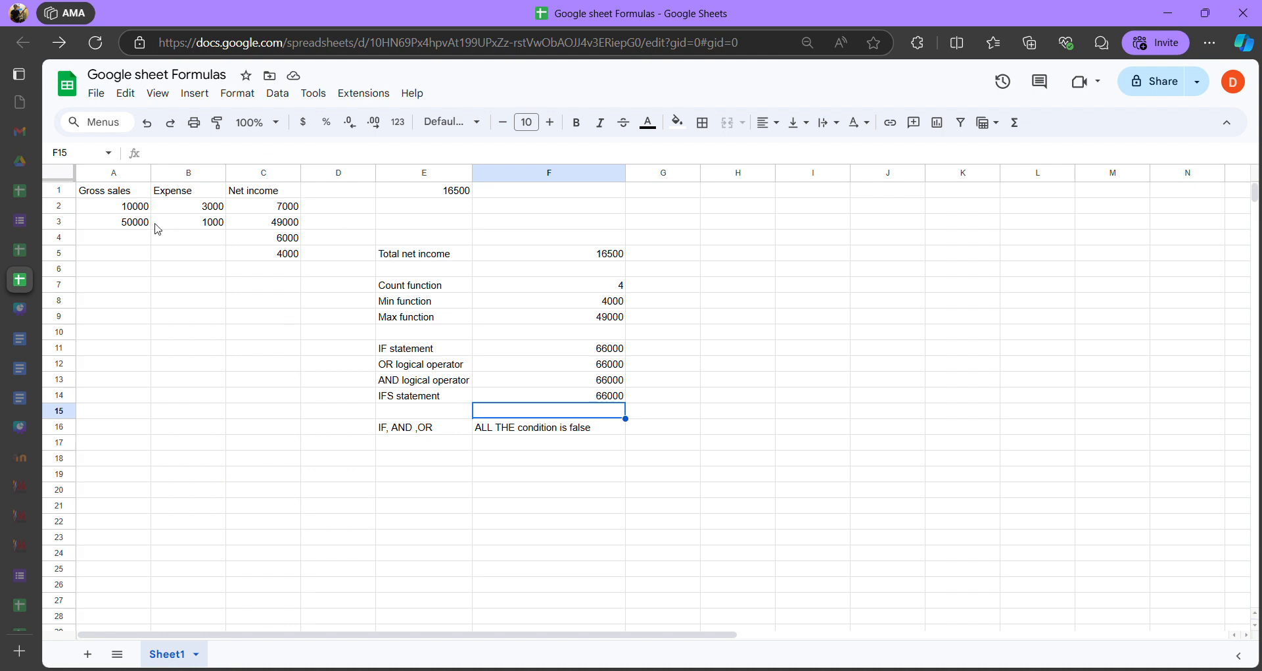
Set the gross sales in A2 to 100 and check the IFS result in F14
left_click(132, 206)
type("100")
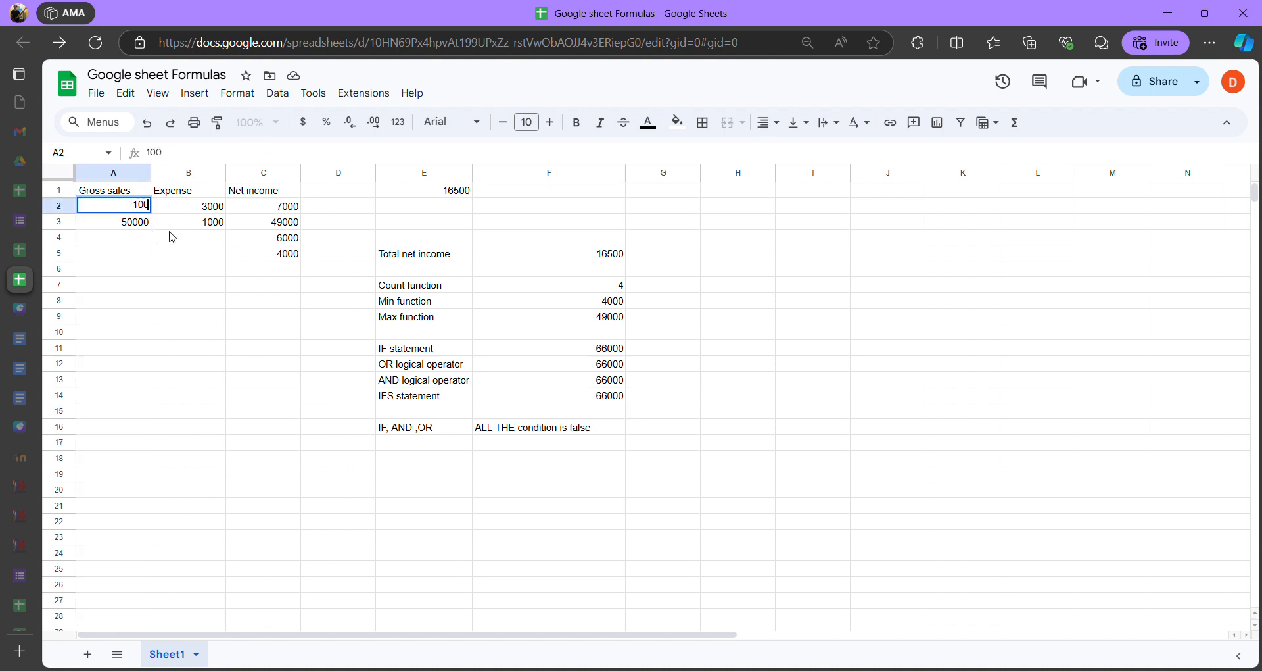
key("Return")
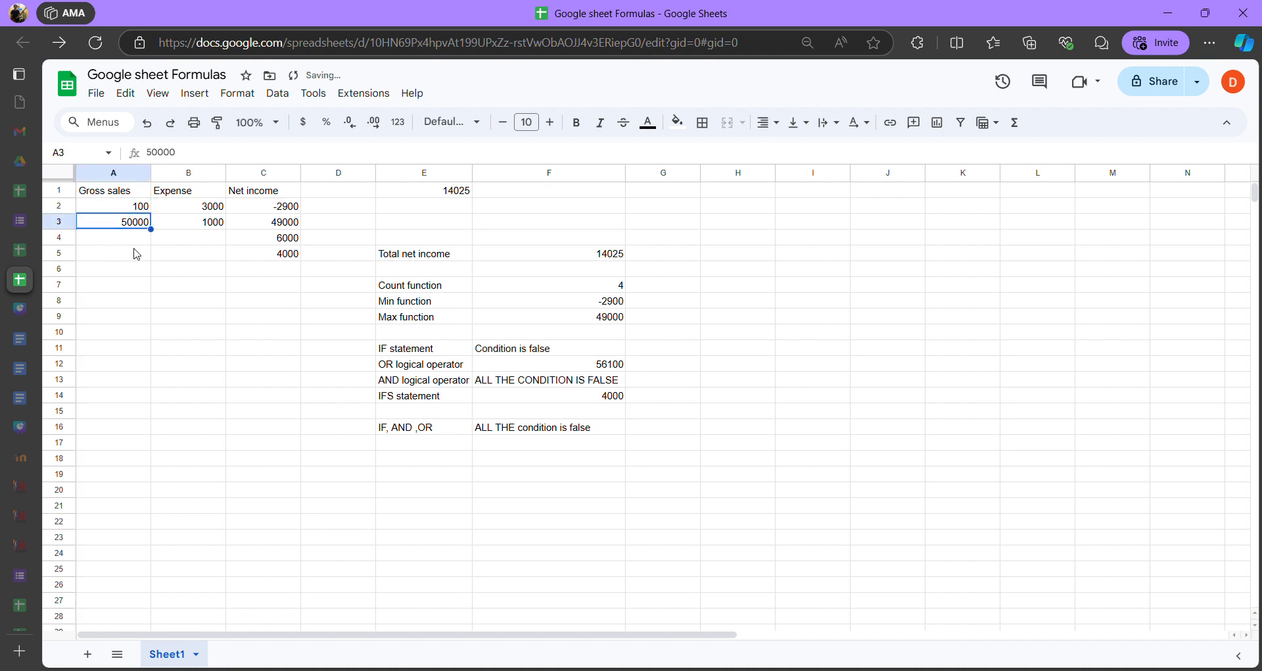
left_click(131, 210)
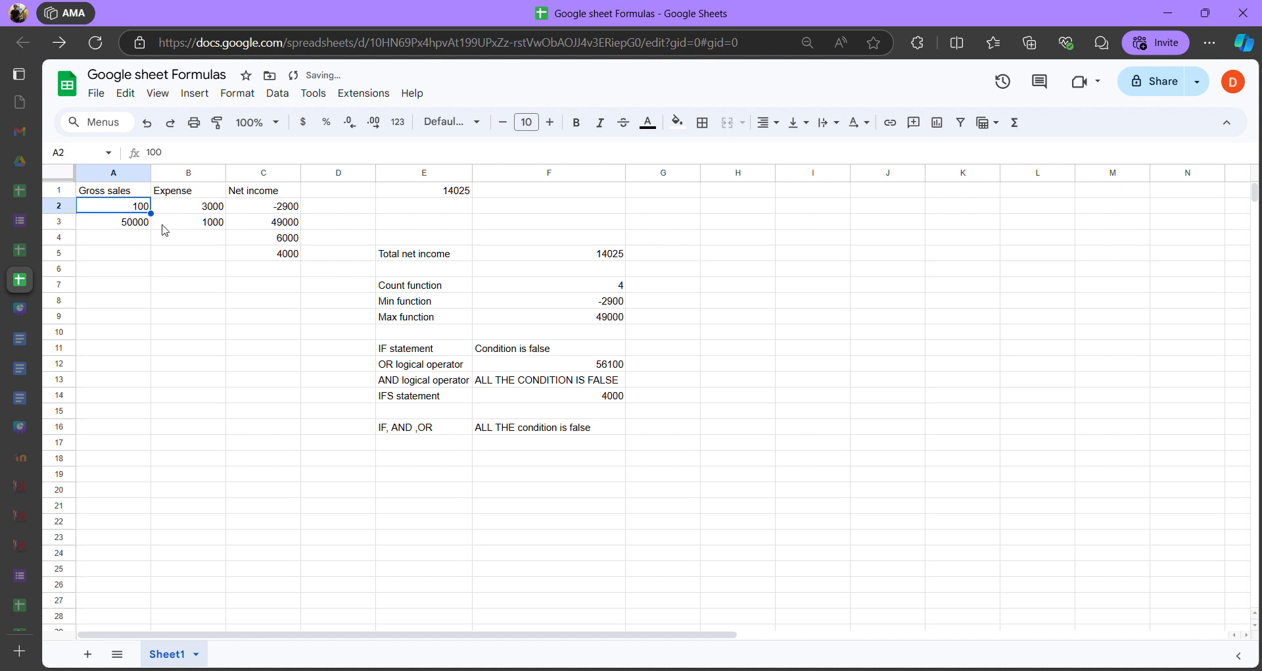
left_click(589, 396)
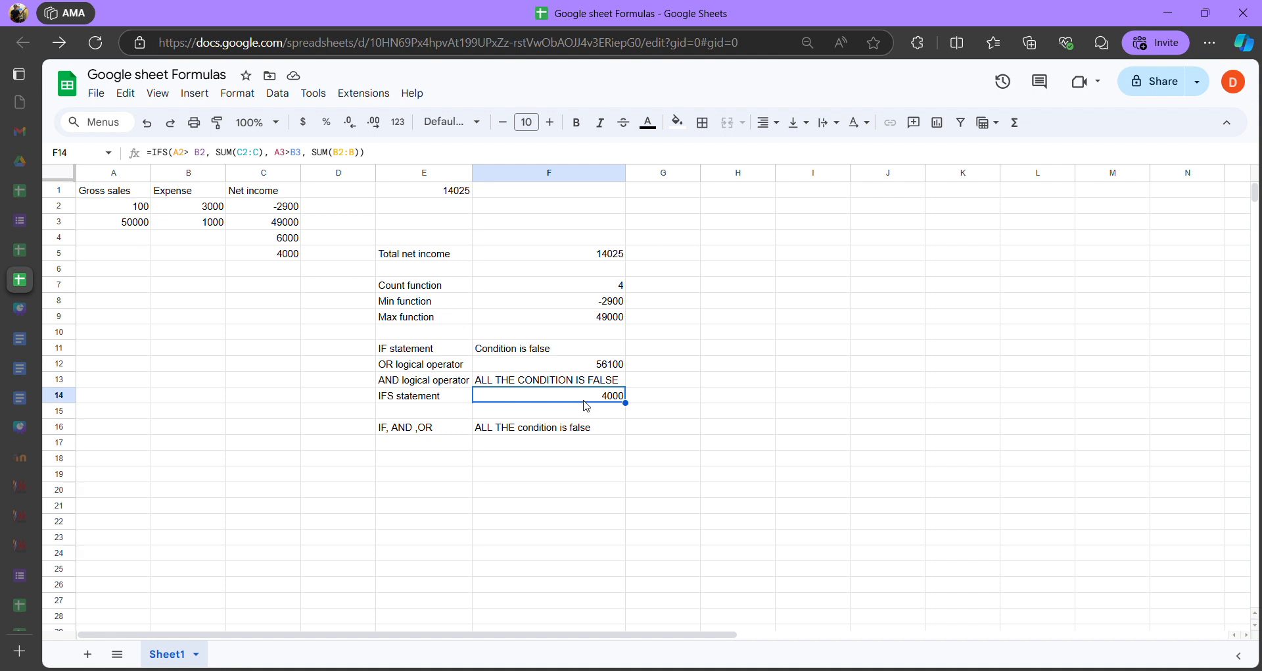
Reopen the F14 formula and trace how IFS moves from the first condition-value pair to the condition A3>B3
double_click(583, 398)
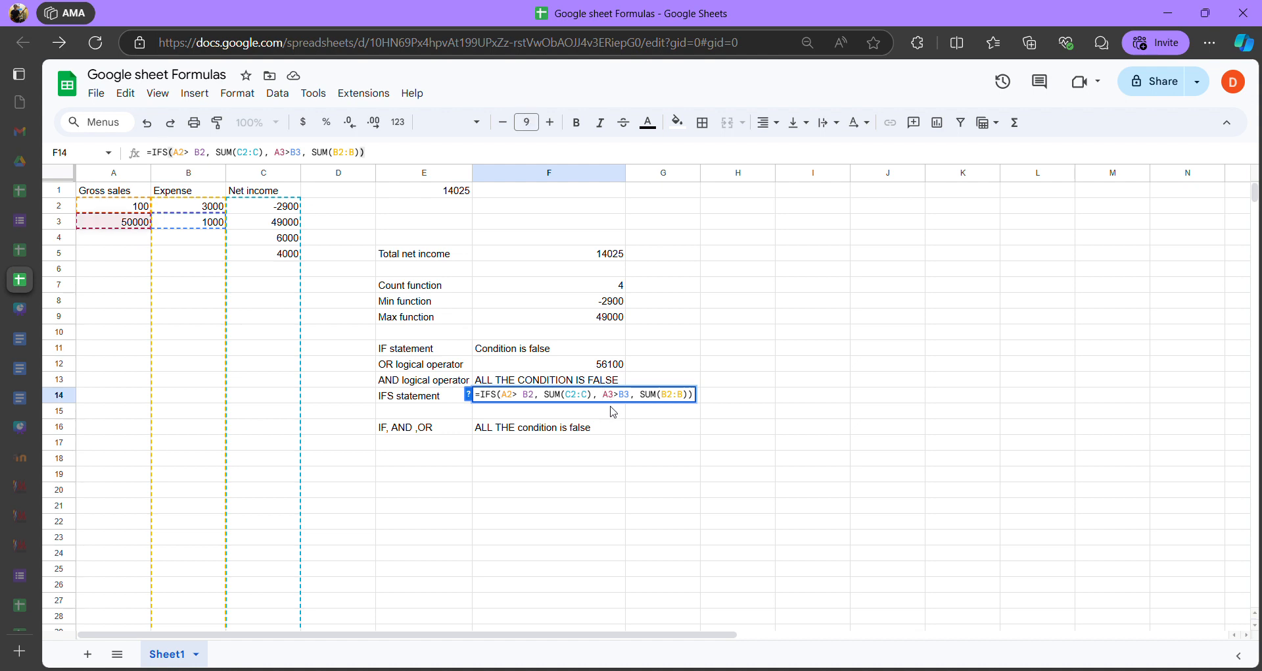
double_click(608, 395)
left_click_drag(502, 395, 600, 403)
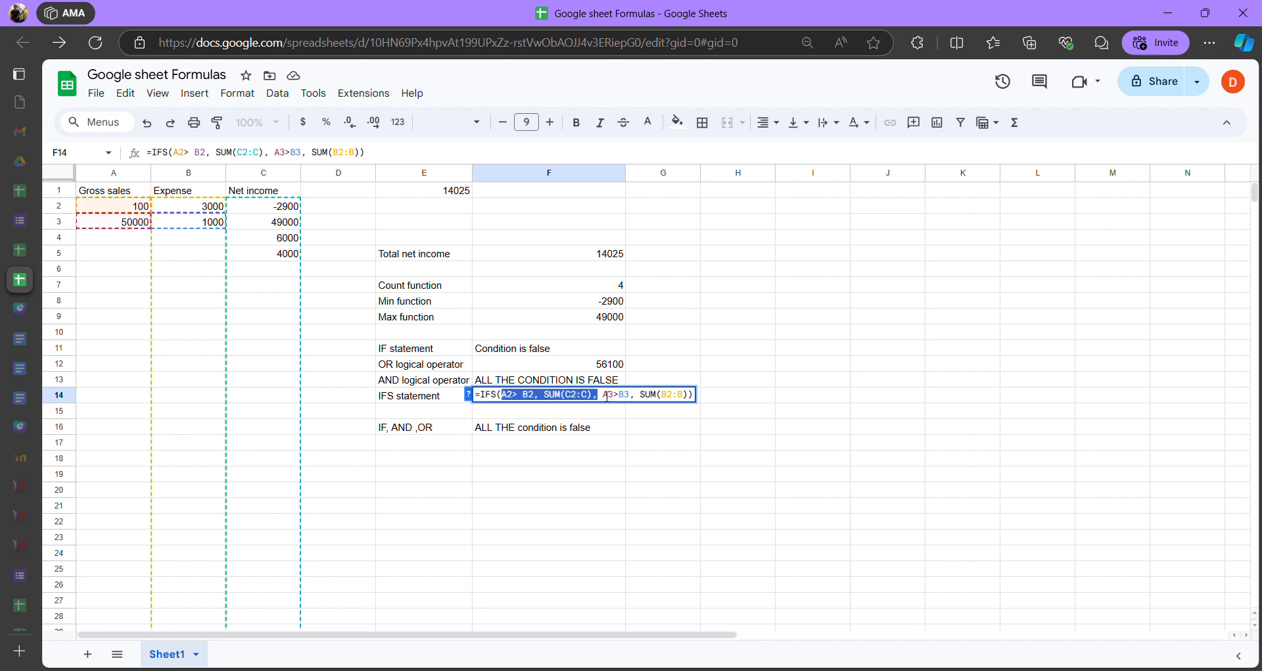
key("Right")
key("Right")
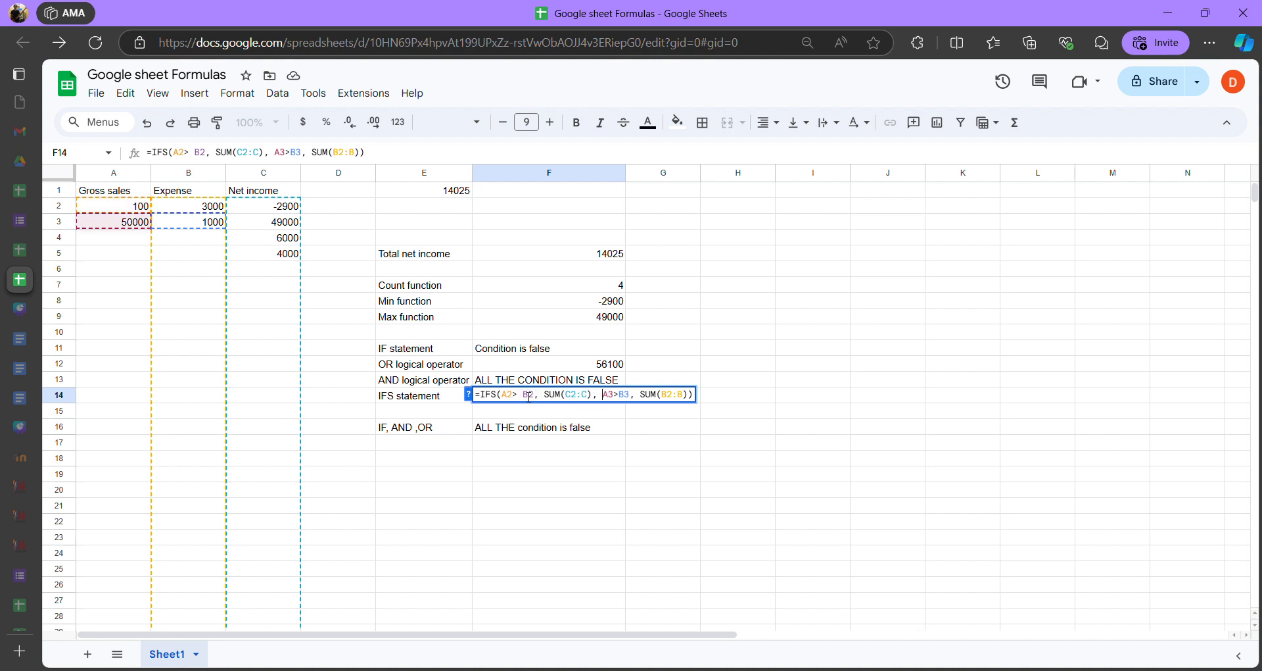
left_click(501, 394)
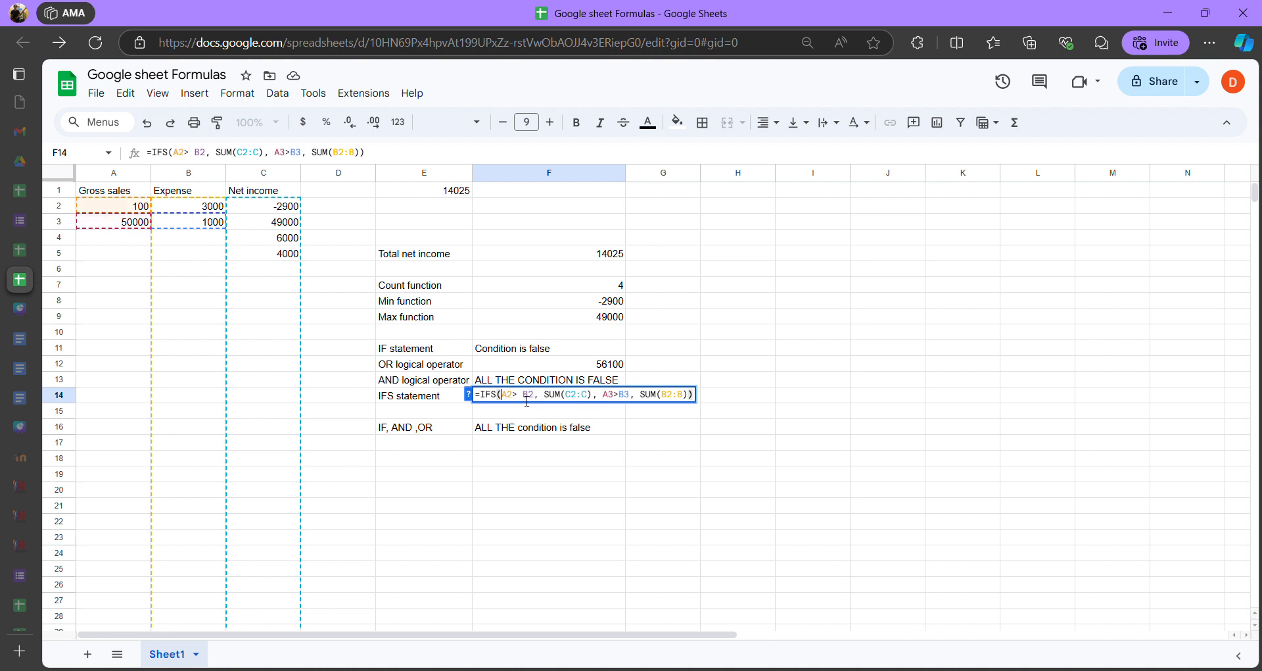
left_click(598, 394)
left_click_drag(604, 396, 635, 403)
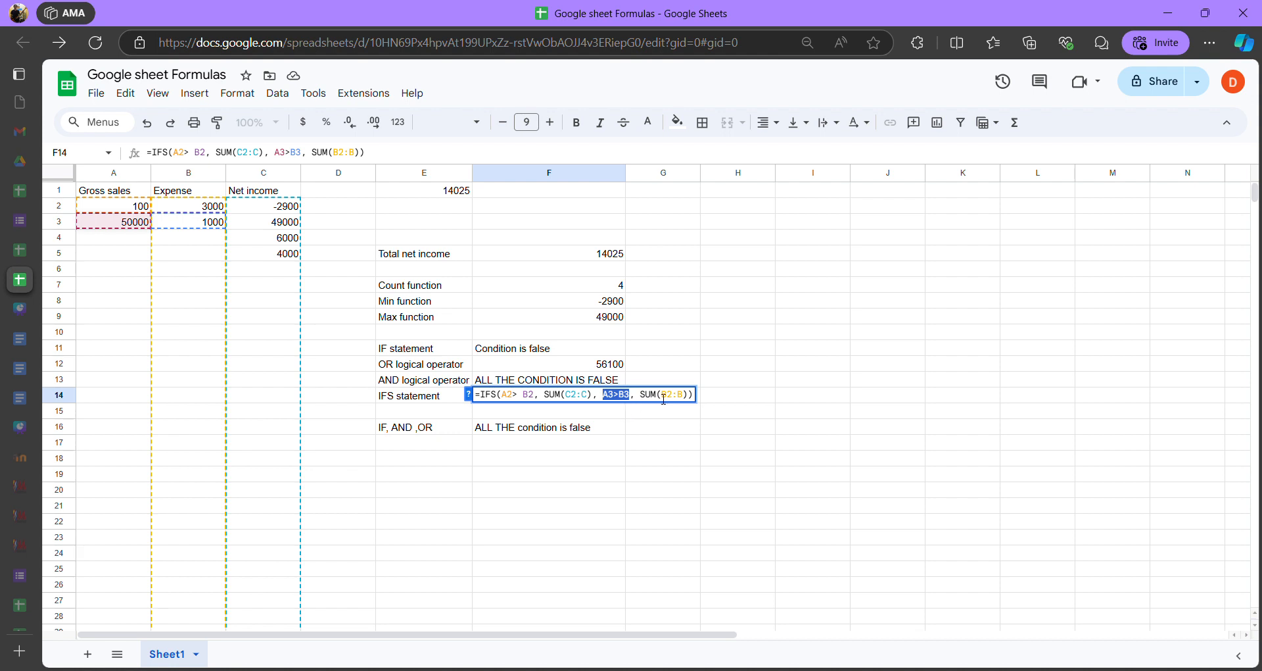
Examine SUM(B2:B) as the value returned for A3>B3 and leave the F14 formula
left_click(648, 403)
left_click_drag(609, 395, 689, 404)
left_click(640, 400)
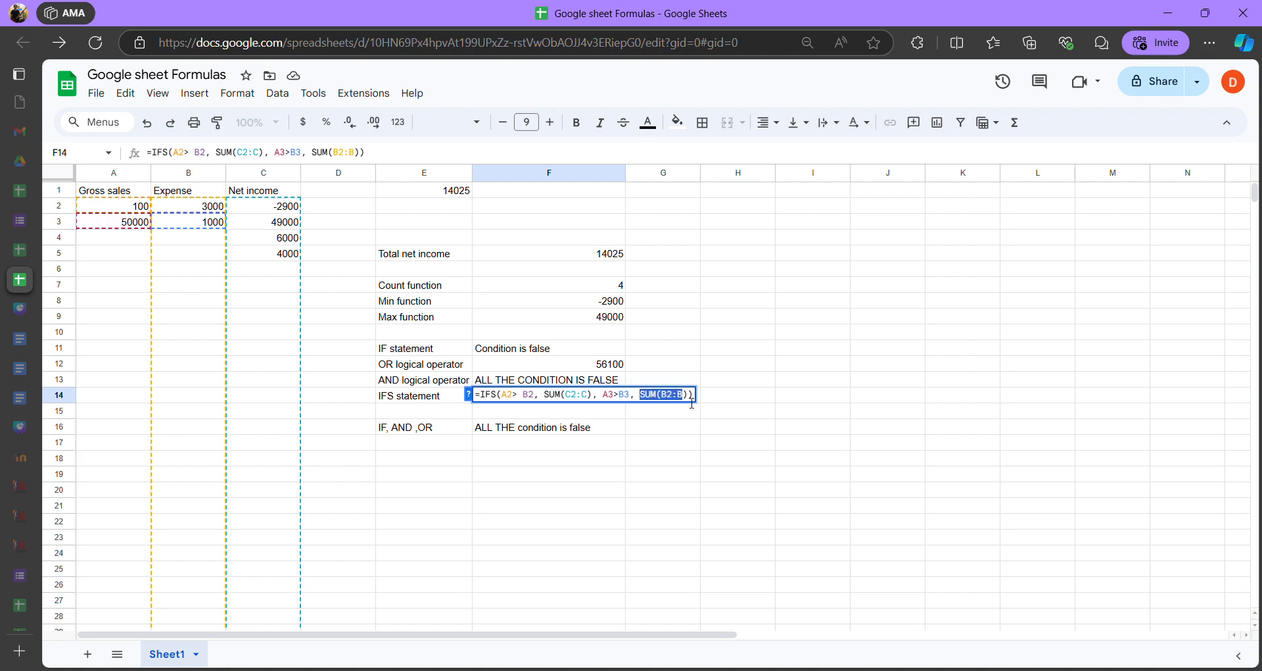
left_click(653, 401)
left_click_drag(641, 398, 688, 404)
left_click(635, 399)
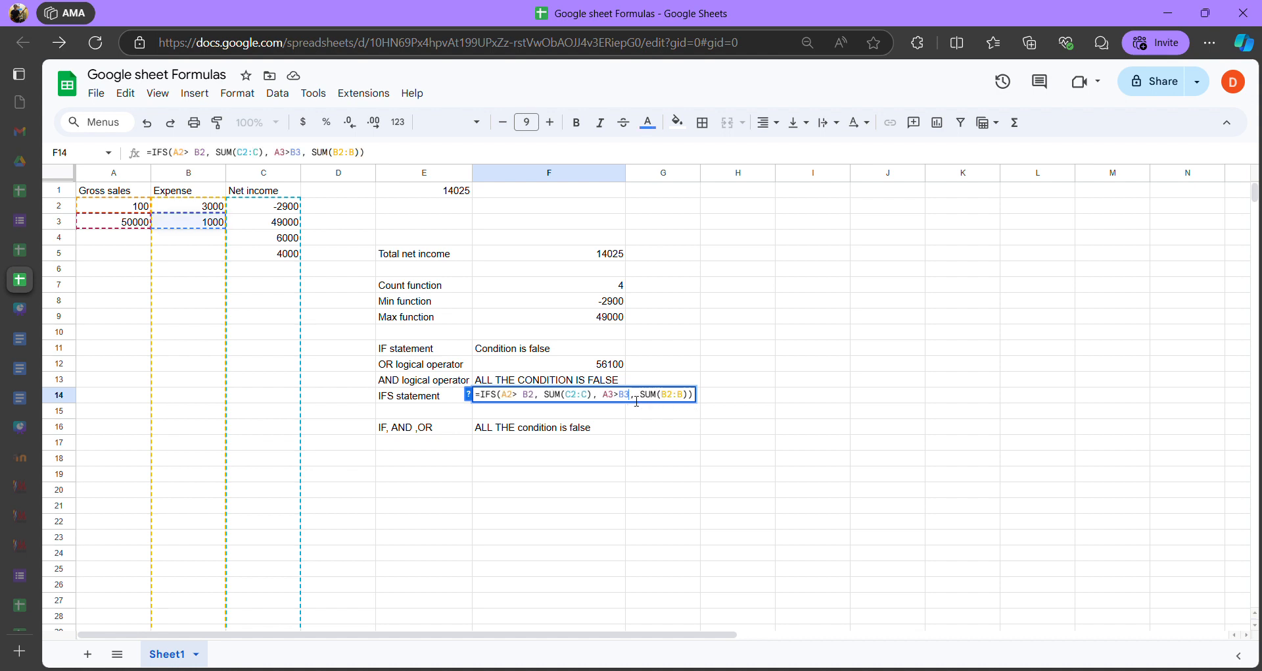
left_click(669, 401)
left_click(670, 400)
left_click(606, 395)
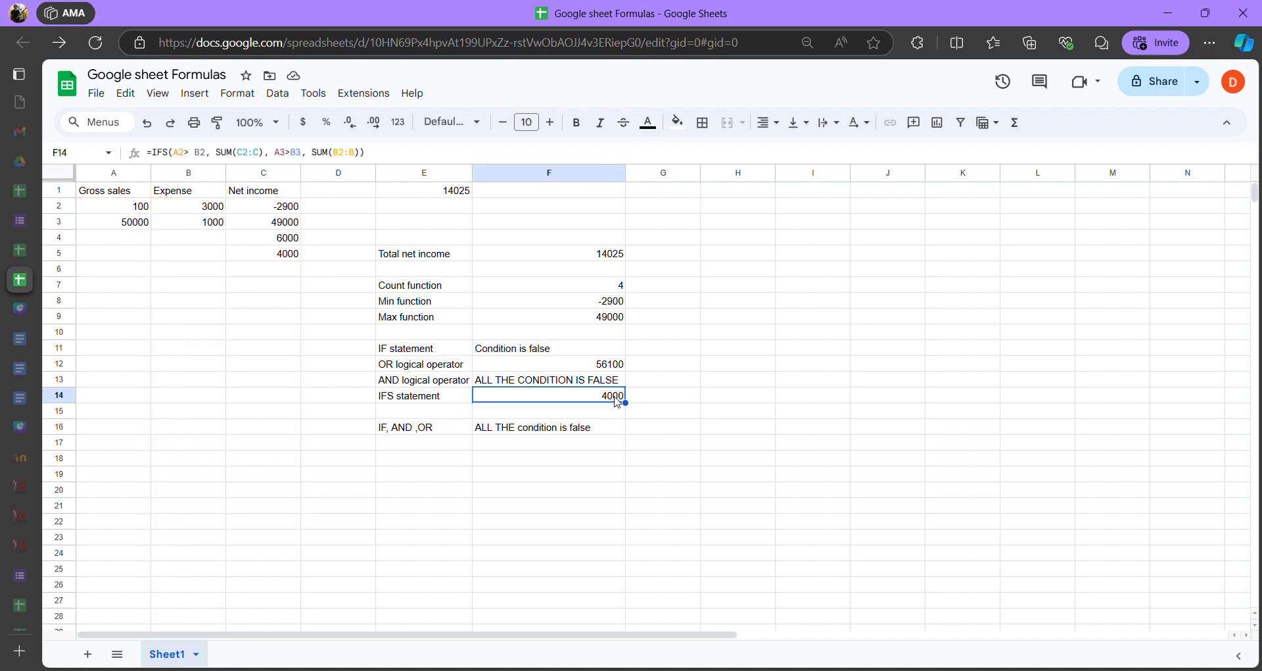
Check the expense cells B2 and B3 against the IFS formula and its result in F14
left_click(207, 212)
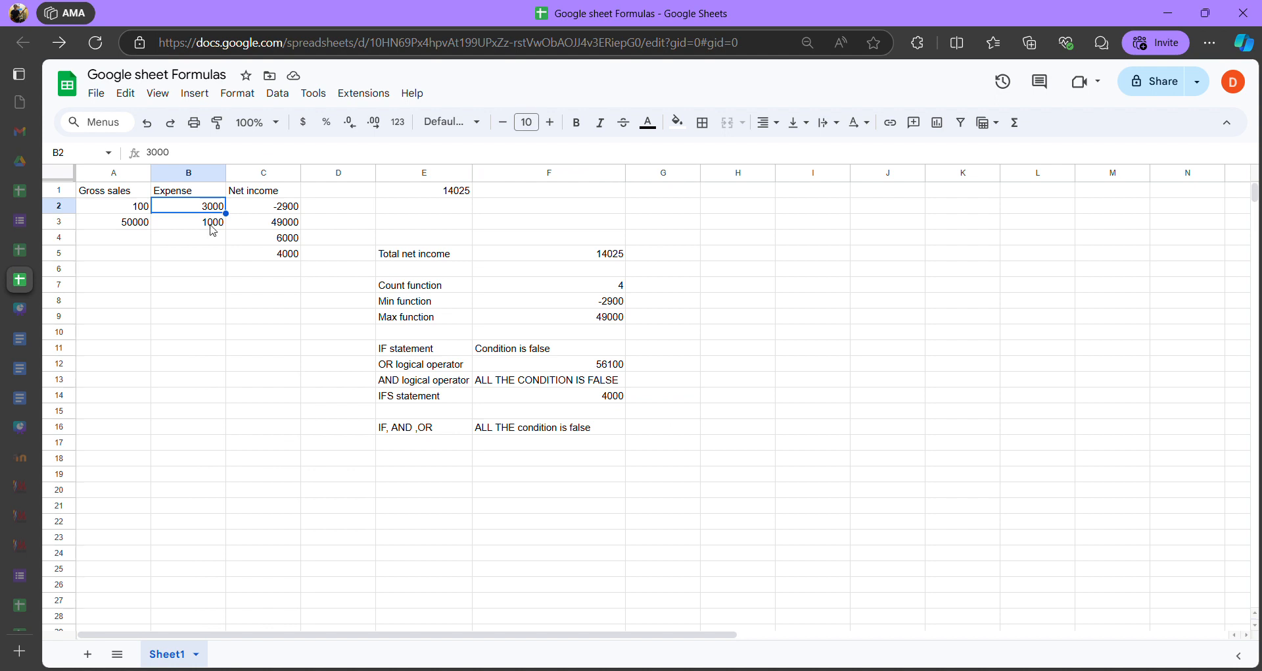
left_click(211, 226)
left_click(566, 402)
triple_click(565, 402)
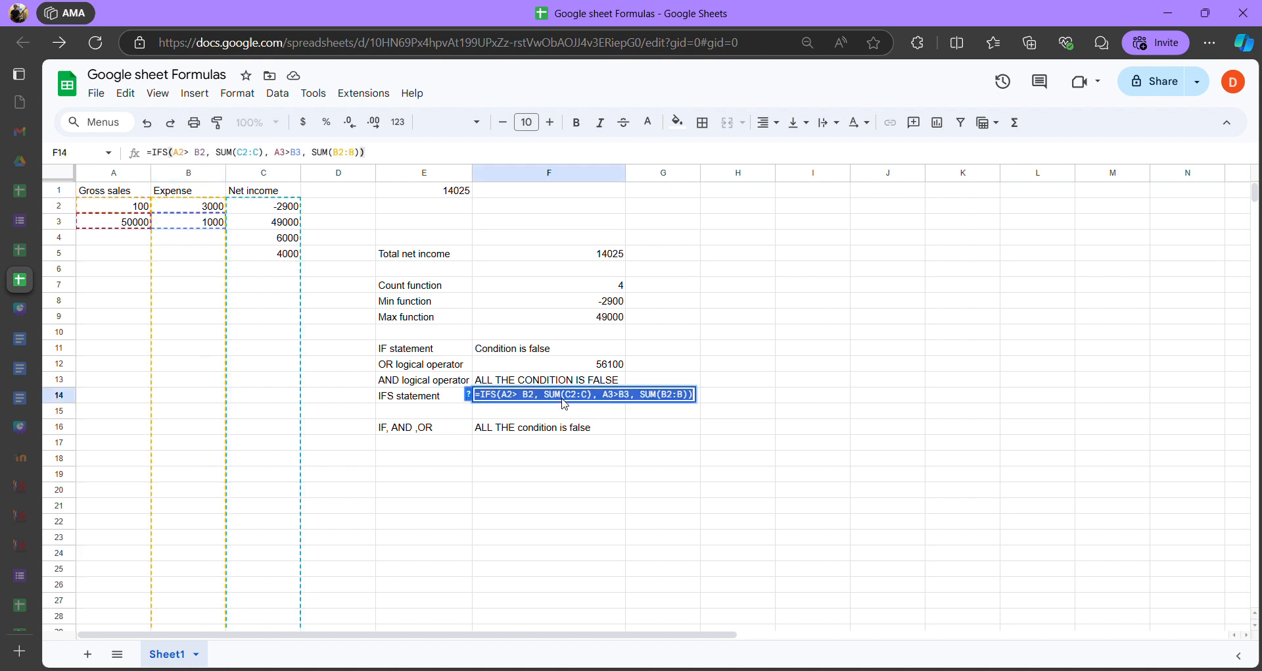
left_click(661, 405)
left_click(612, 399)
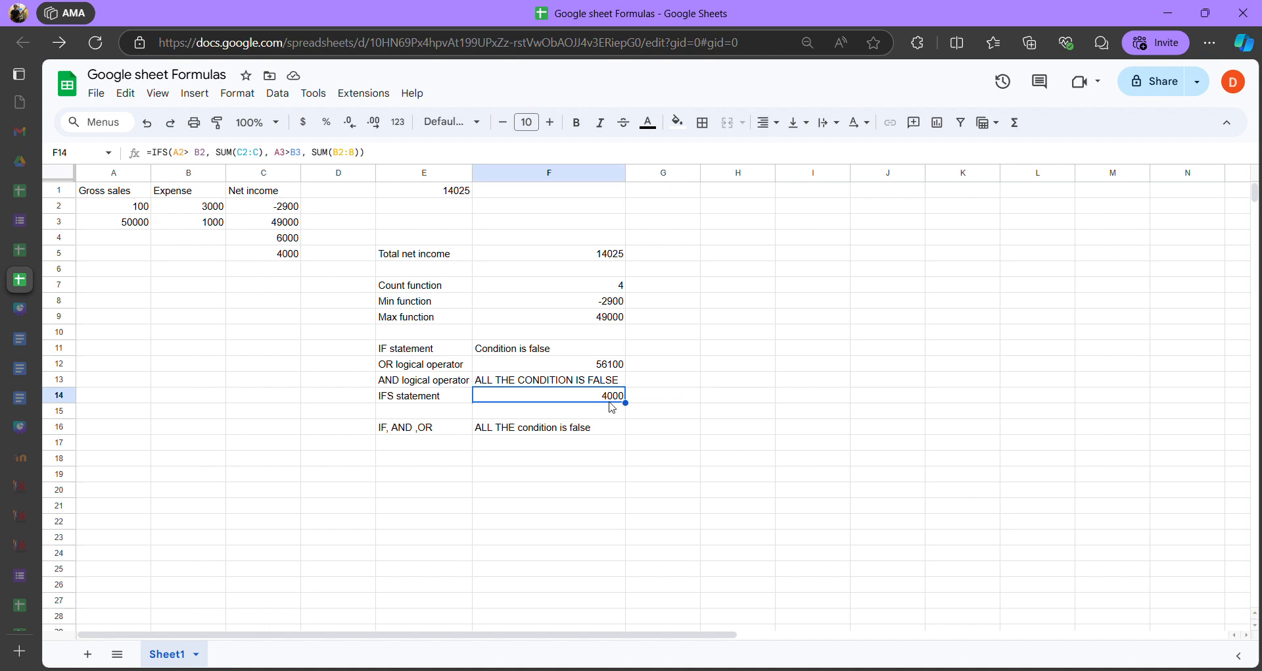
Try to add 0 as an extra last argument after SUM(B2:B) in the F14 IFS formula and commit it
double_click(612, 402)
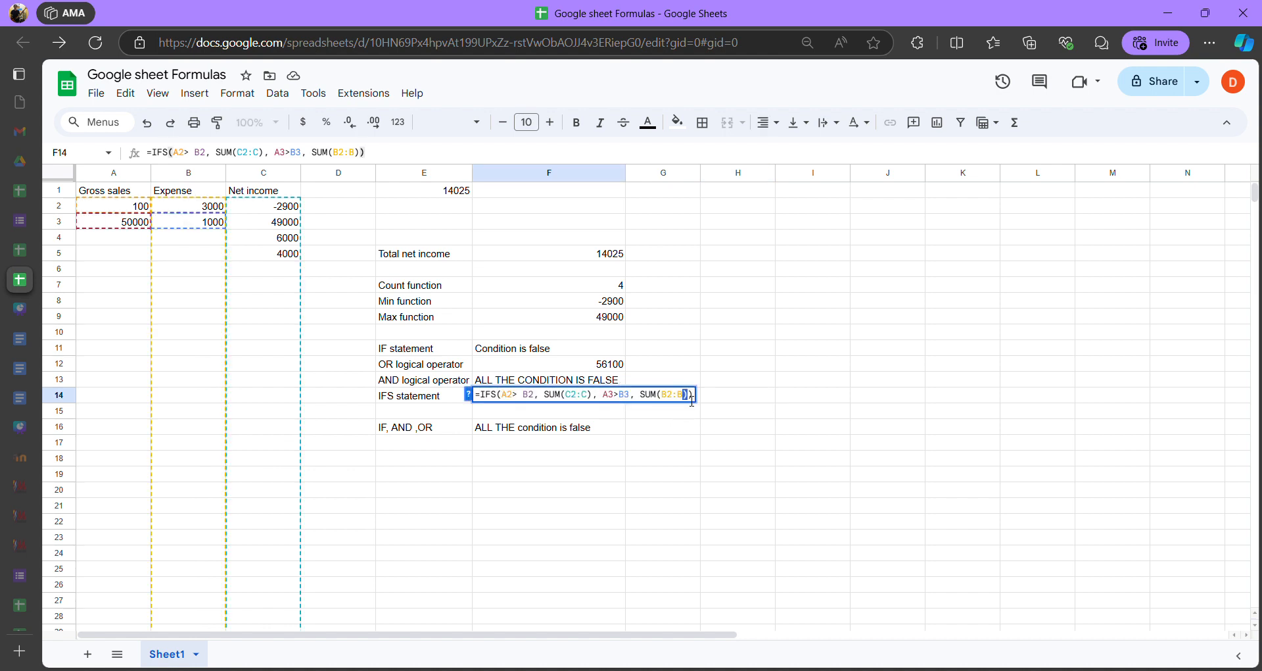
left_click(658, 398)
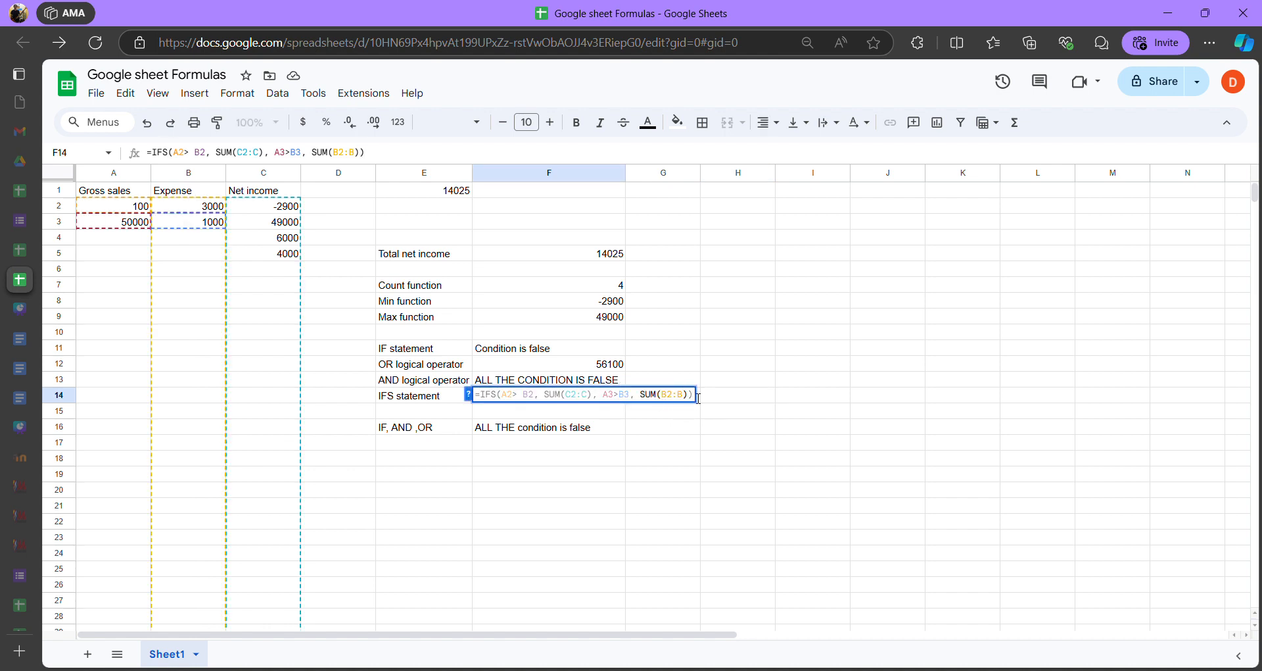
left_click(691, 396)
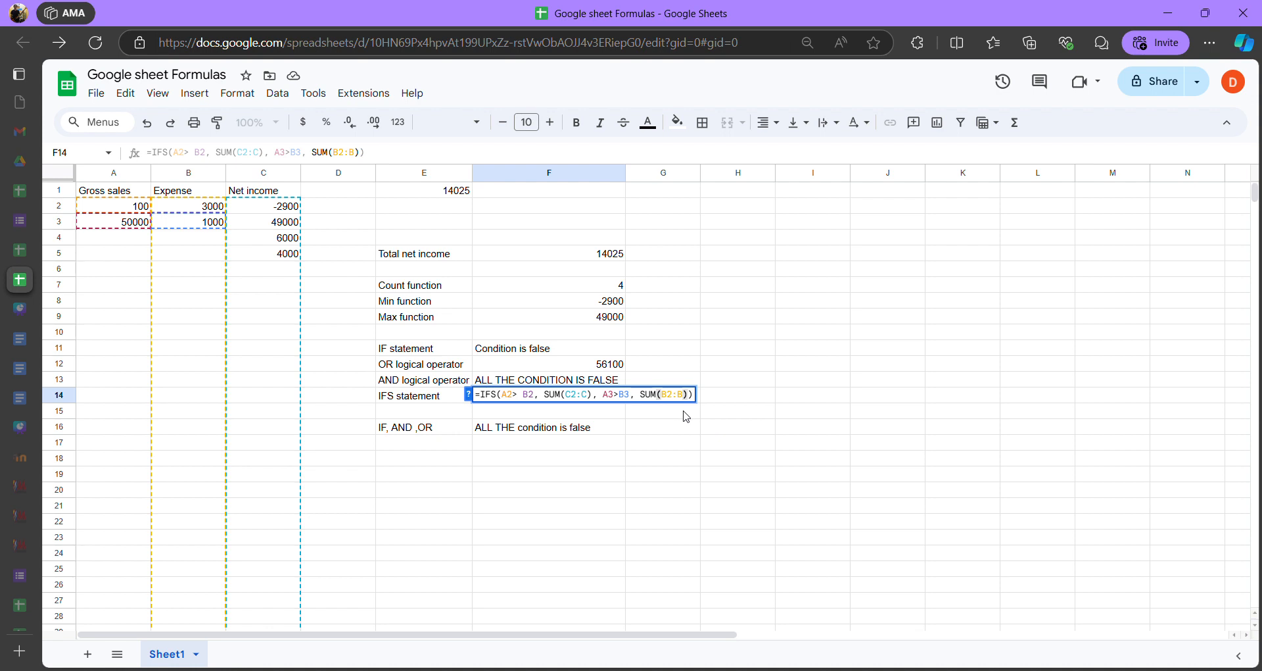
type(",")
key("BackSpace")
type("0")
key("Return")
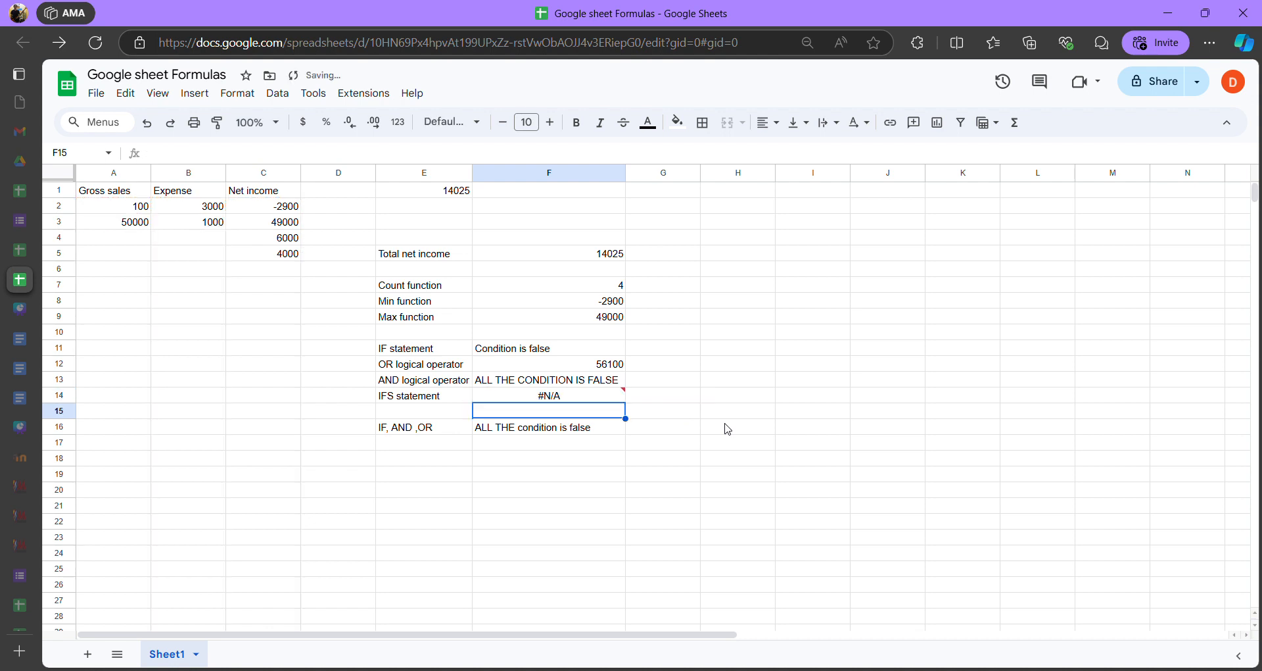
Remove the extra argument 0 and its comma from the IFS formula in F14, commit it and recheck the formula
double_click(612, 399)
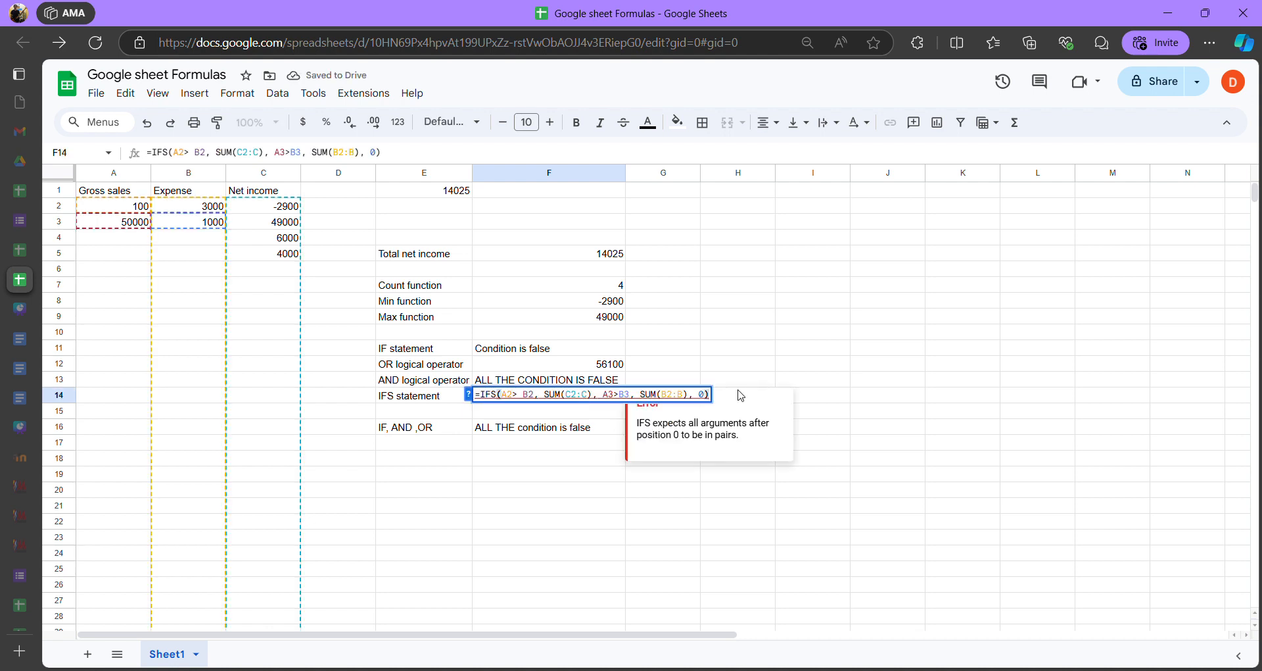
key("Left")
key("BackSpace")
key("BackSpace")
key("BackSpace")
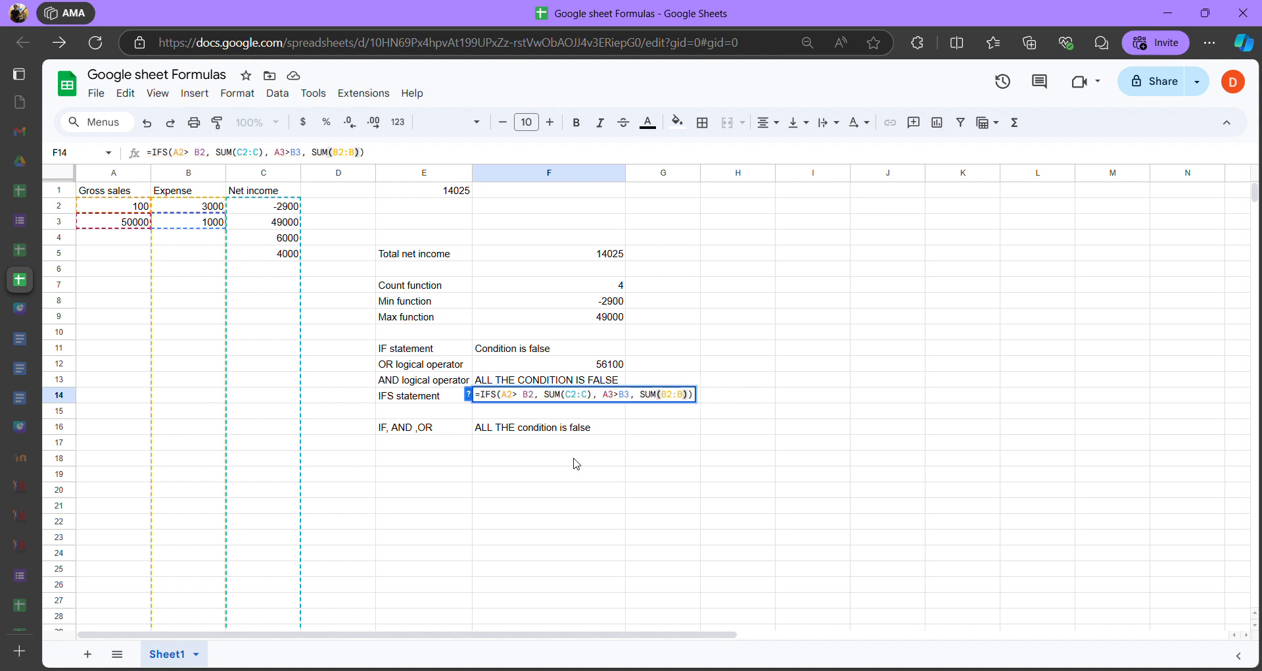
left_click(582, 416)
left_click(583, 397)
double_click(583, 397)
left_click(608, 411)
left_click(607, 396)
double_click(607, 396)
Set the gross sales in A3 to 500 and inspect the IFS result in F14
left_click(131, 242)
double_click(138, 223)
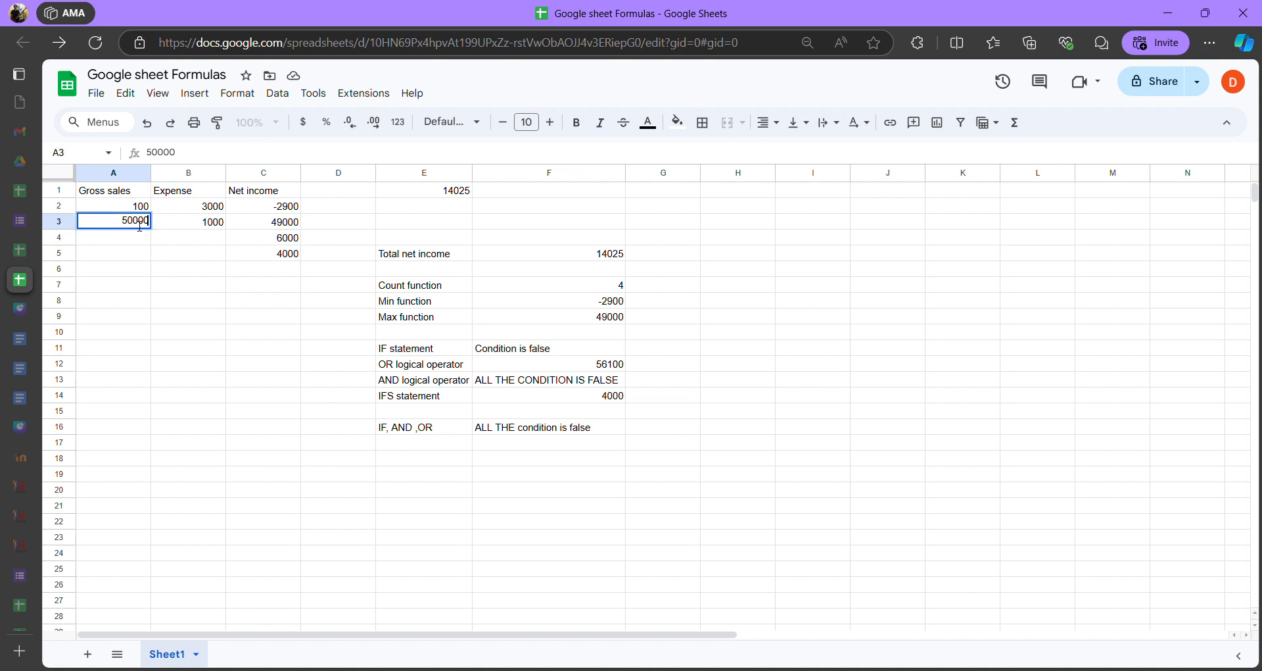
key("BackSpace")
key("BackSpace")
key("Return")
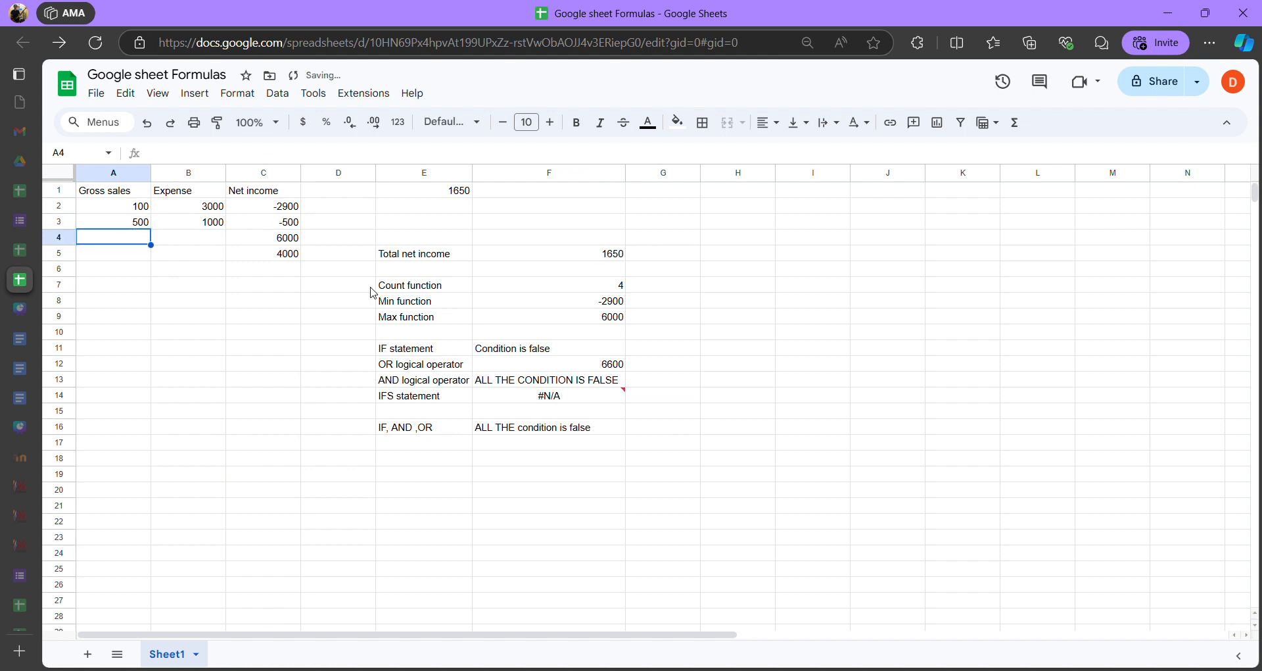
left_click(551, 396)
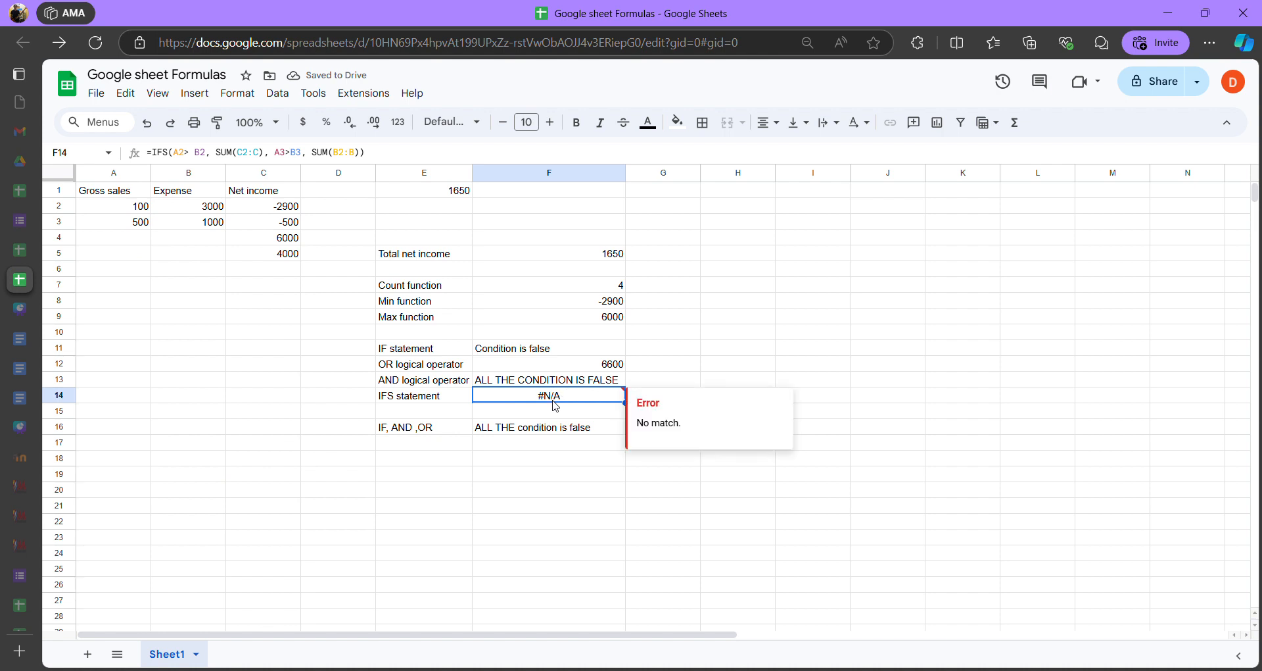
Compare the IFS formula in F14 with the IF formula in F11, focusing on its "Condition is false" argument
double_click(557, 398)
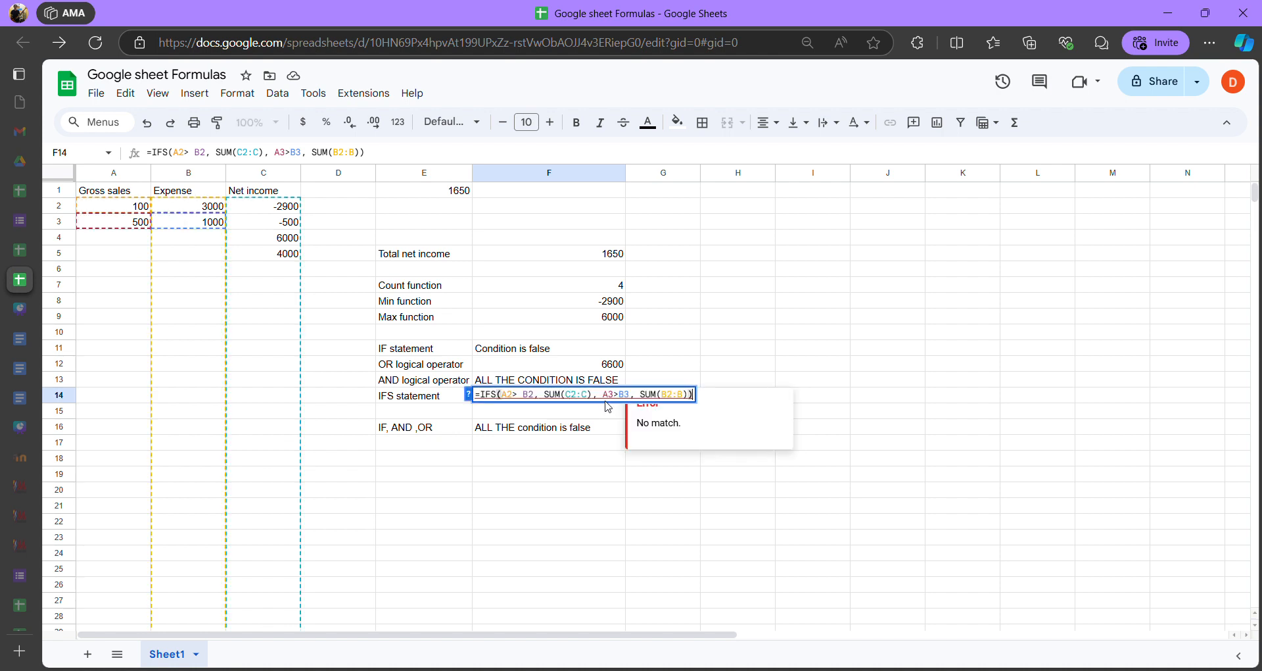
key("Return")
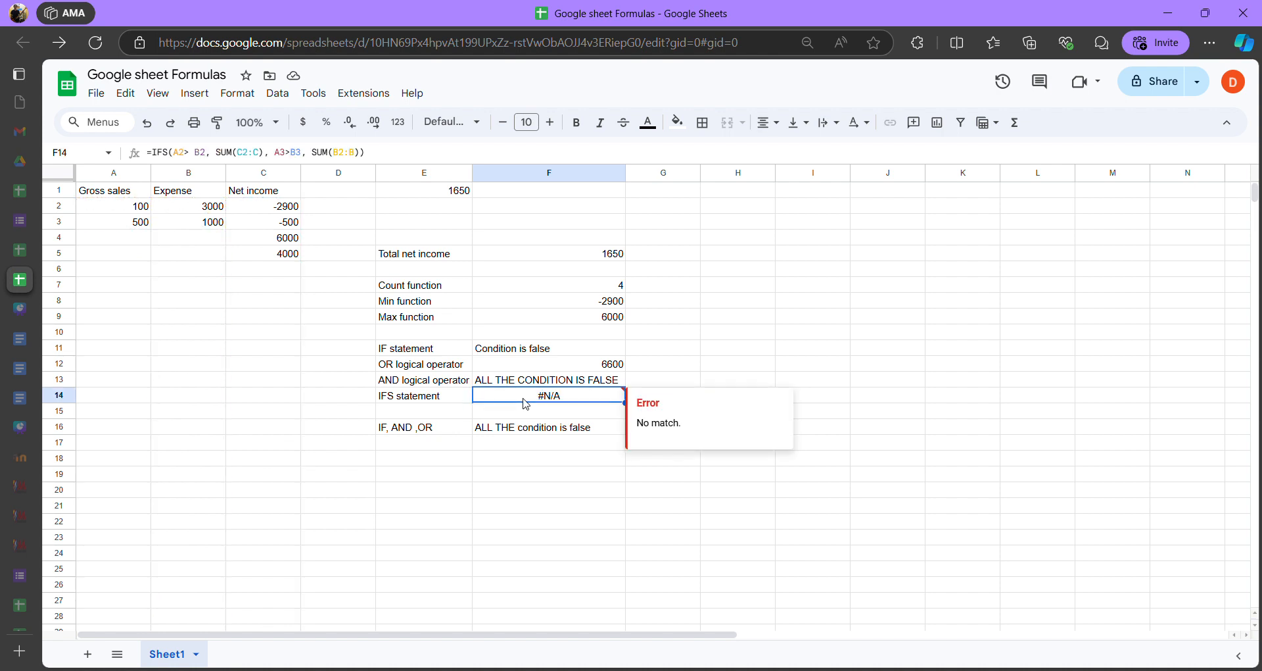
left_click(506, 349)
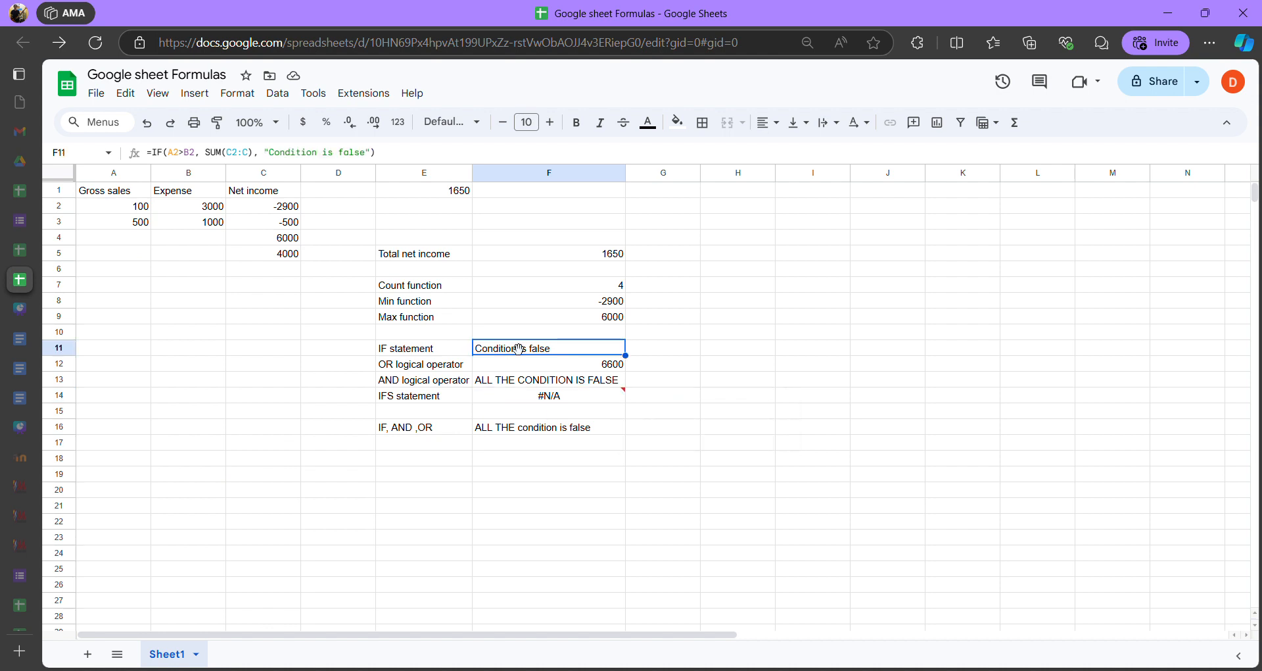
double_click(512, 349)
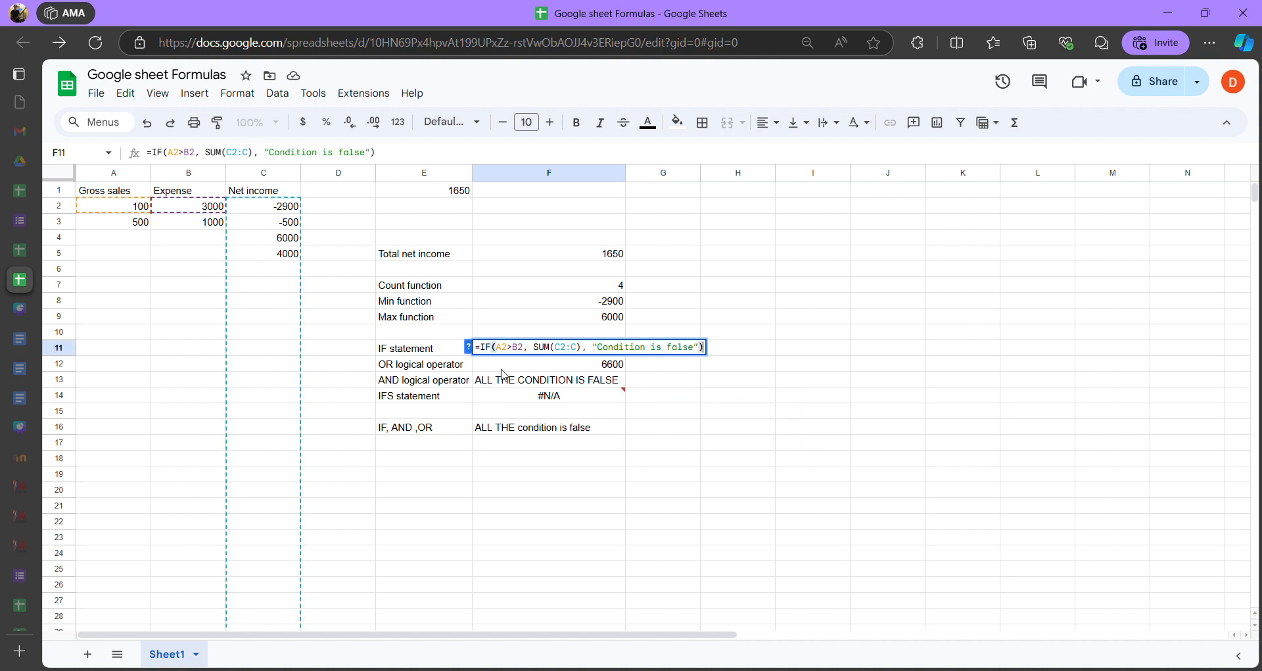
left_click(597, 354)
left_click_drag(588, 351, 699, 350)
key("Left")
key("Left")
key("Left")
key("Left")
left_click_drag(588, 351, 704, 350)
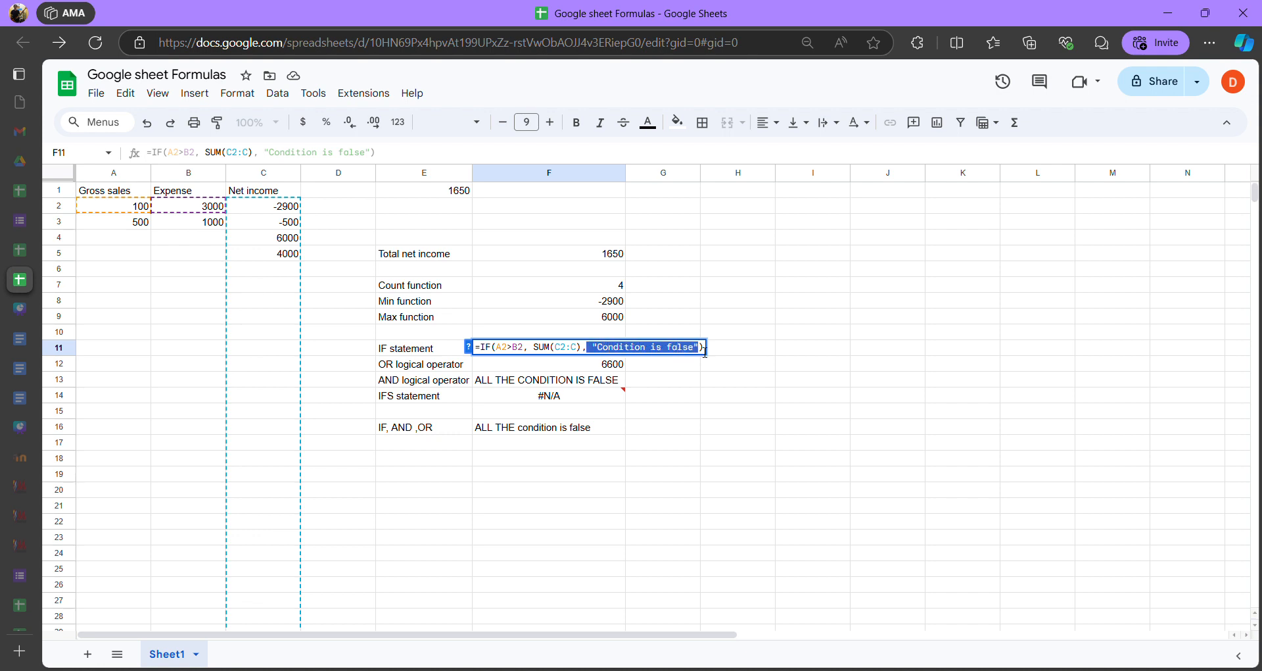
key("Left")
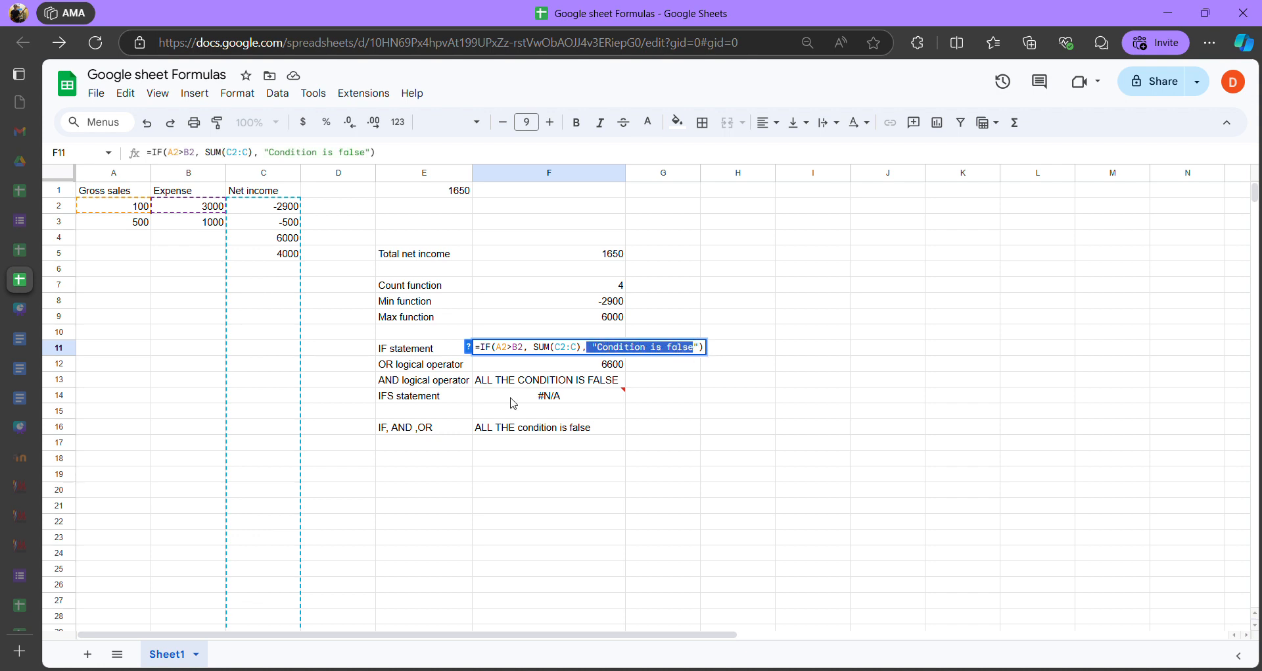
left_click(524, 399)
key("BackSpace")
key("BackSpace")
key("BackSpace")
key("Return")
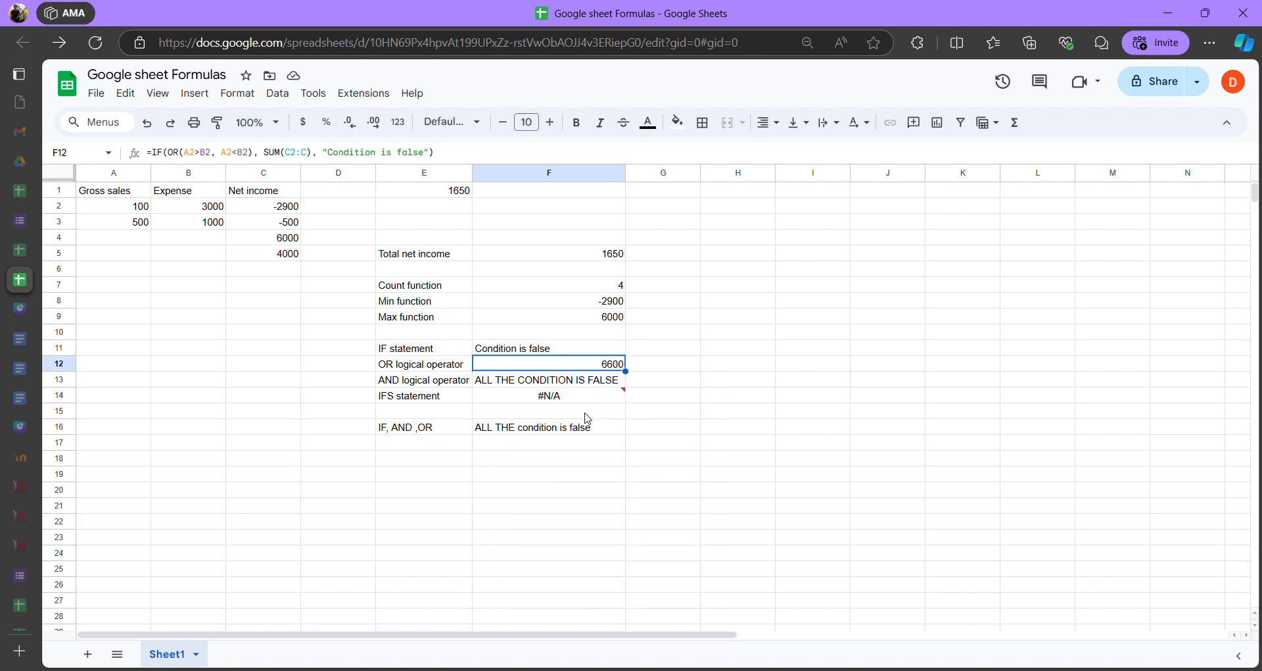
Review the A2>B2 and A3>B3 conditions in the F14 IFS formula without changing it
key("Up")
left_click(570, 386)
double_click(569, 399)
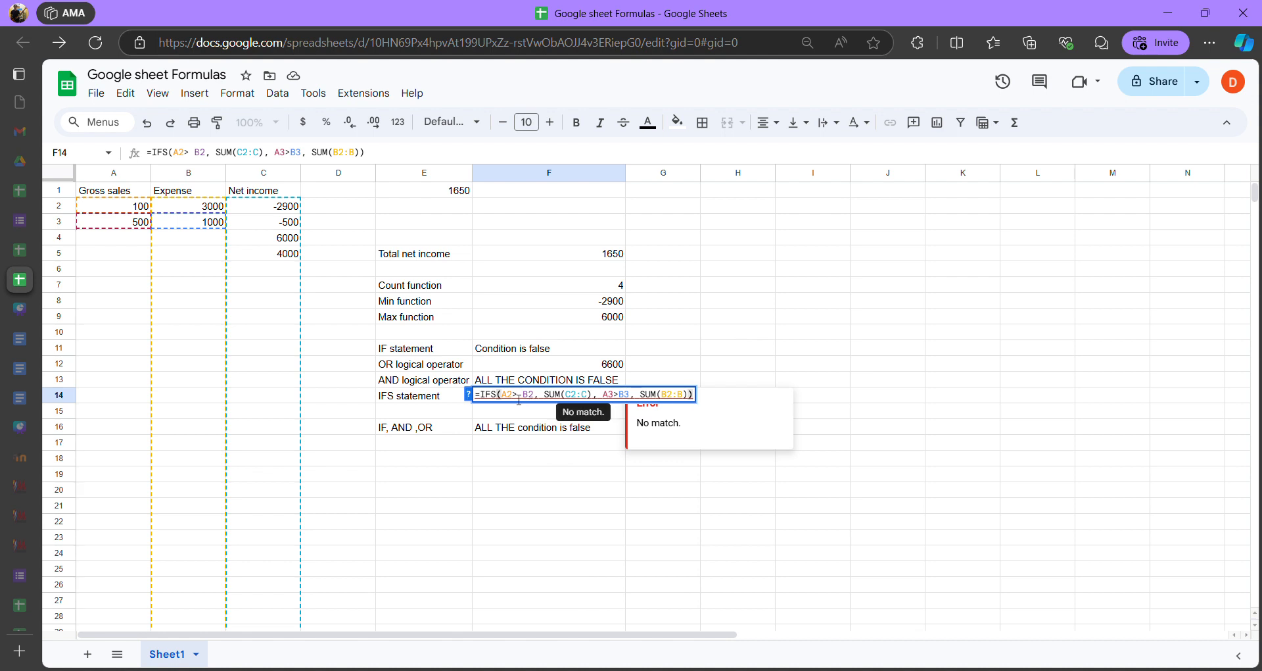
left_click(629, 395)
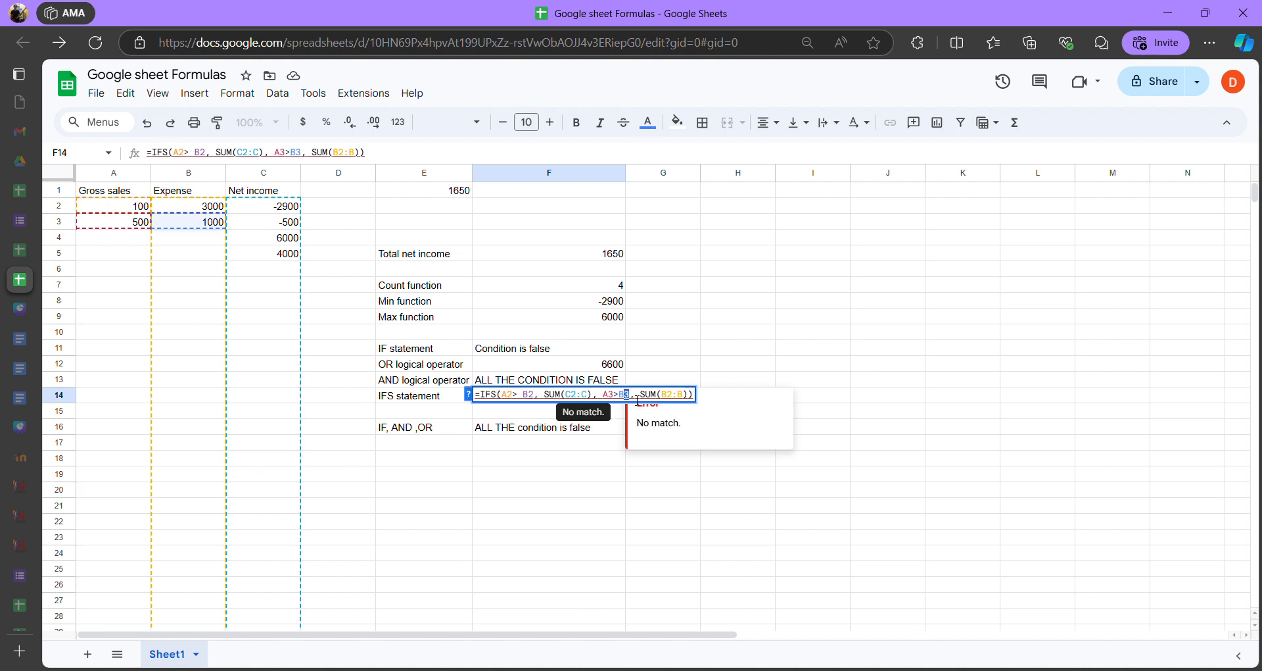
left_click(503, 398)
left_click(514, 400)
key("Escape")
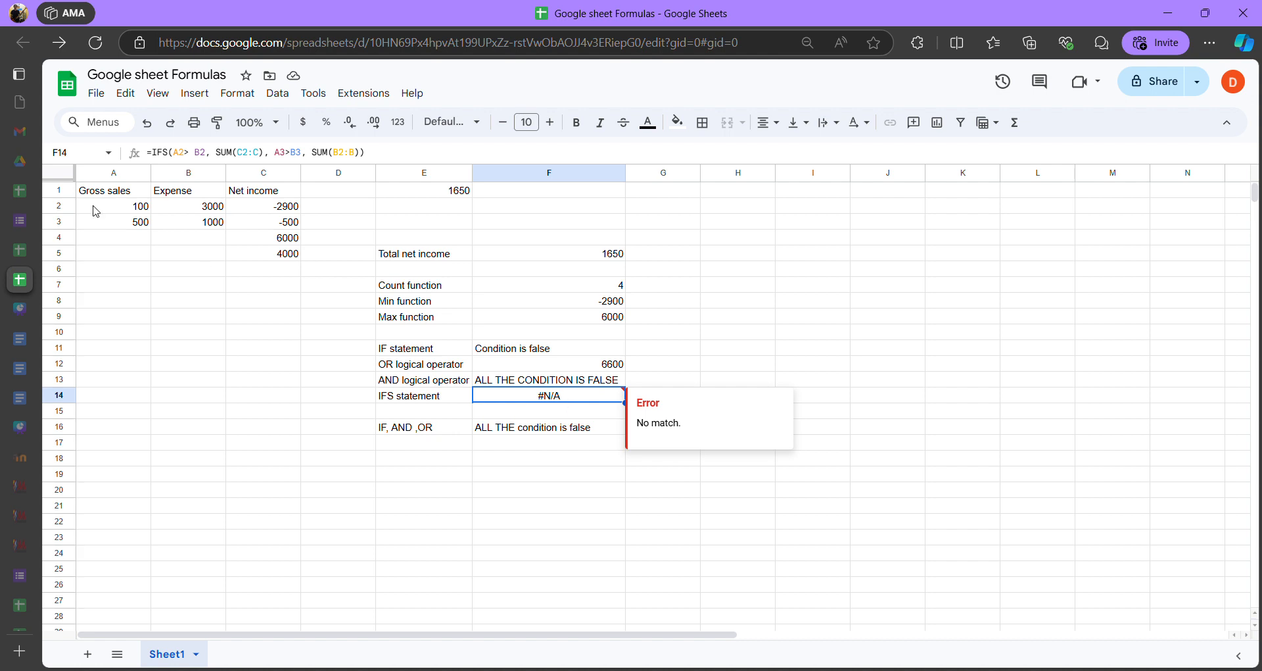
Set the gross sales in A3 to 50000 and in A2 to 10000, and check the IFS result in F14
left_click(134, 221)
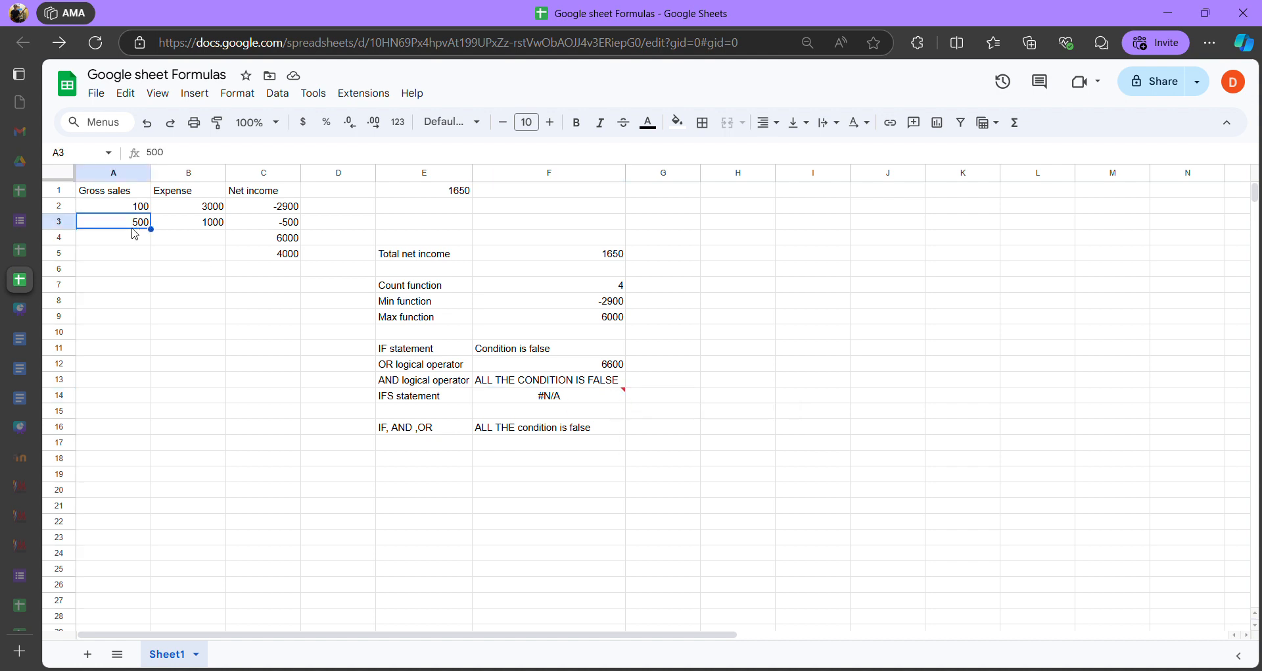
double_click(132, 225)
type("00")
left_click(144, 209)
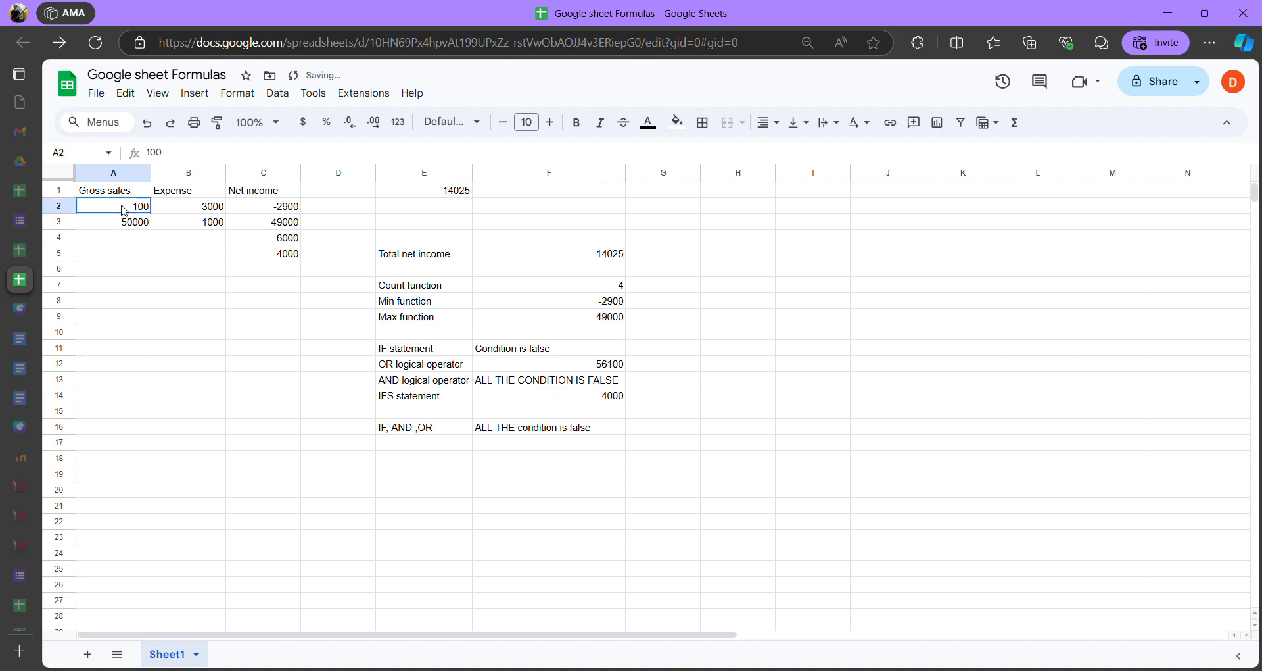
double_click(152, 208)
type("00")
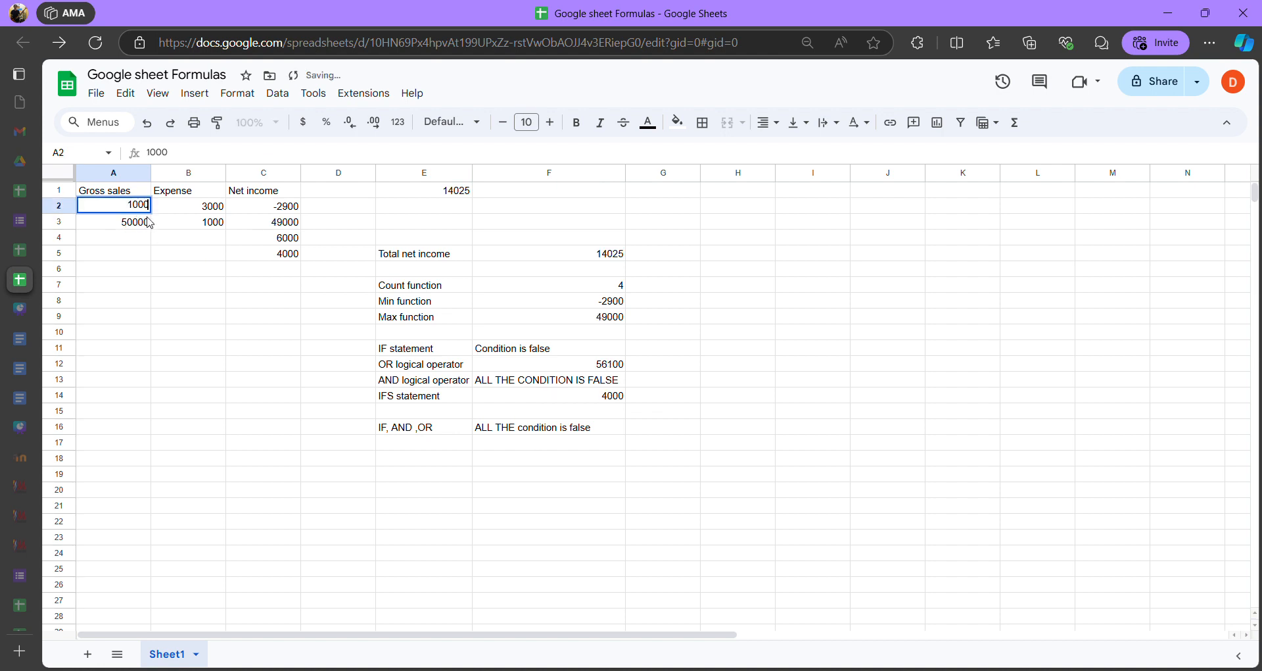
key("Return")
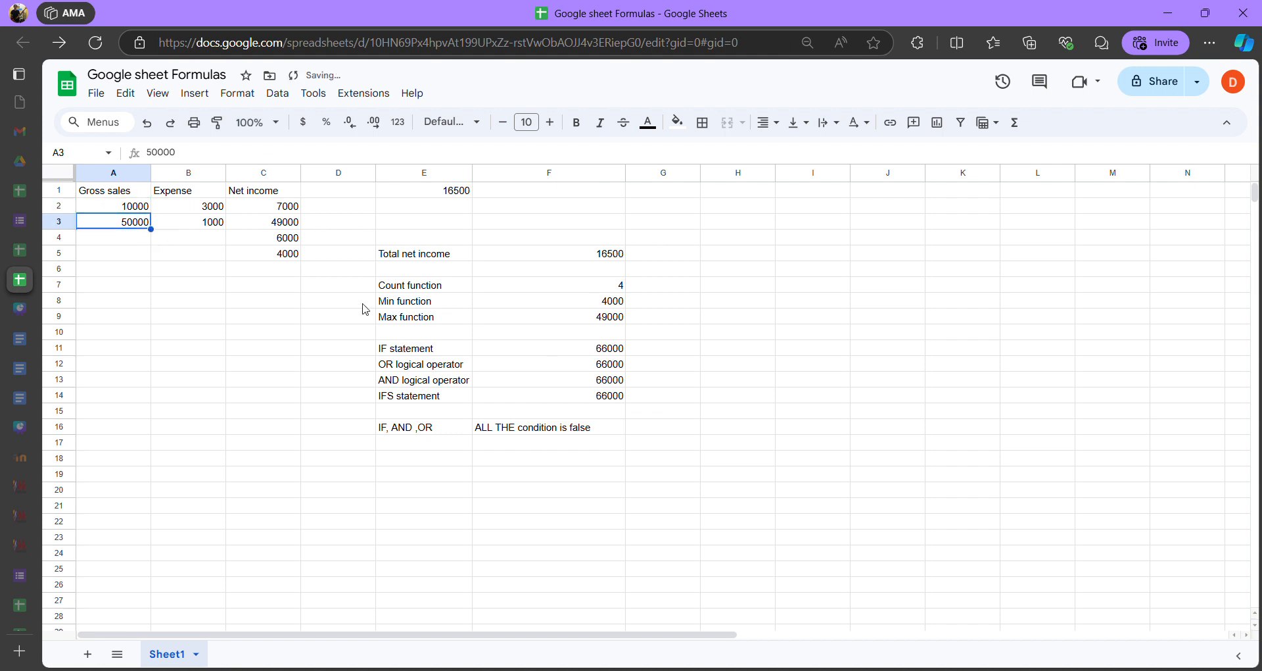
left_click(572, 374)
left_click(570, 394)
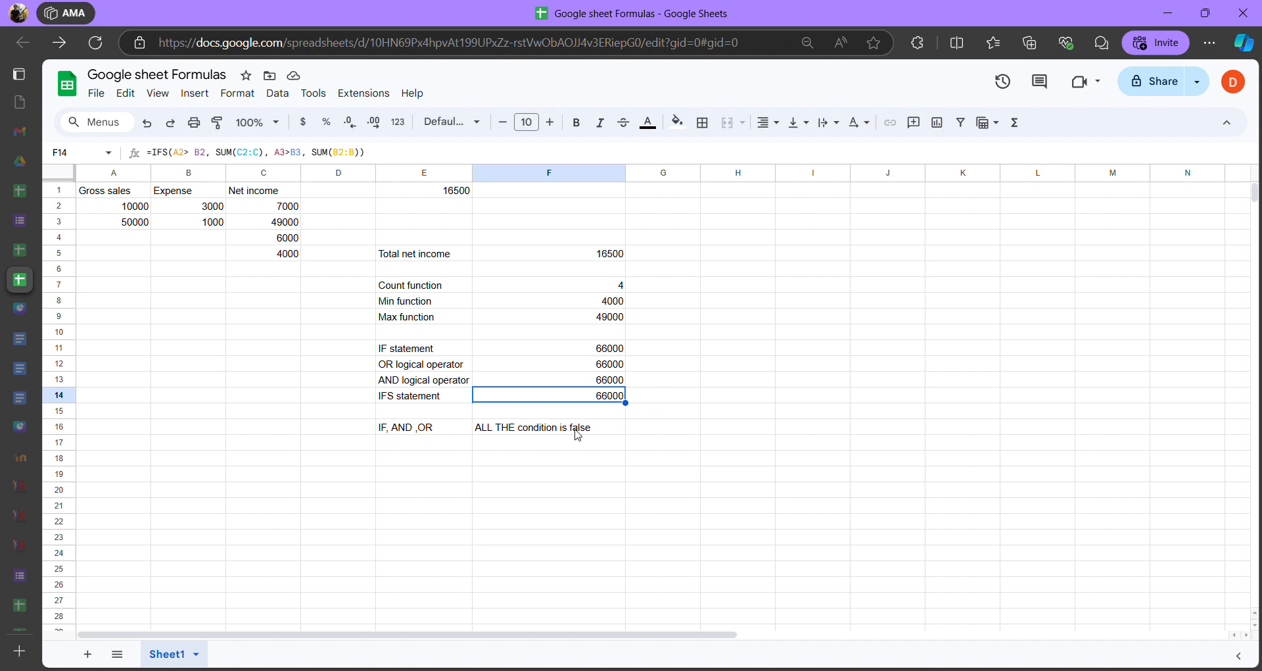
Open the nested IF and AND formula in F16 and read through its conditions and values
left_click(578, 428)
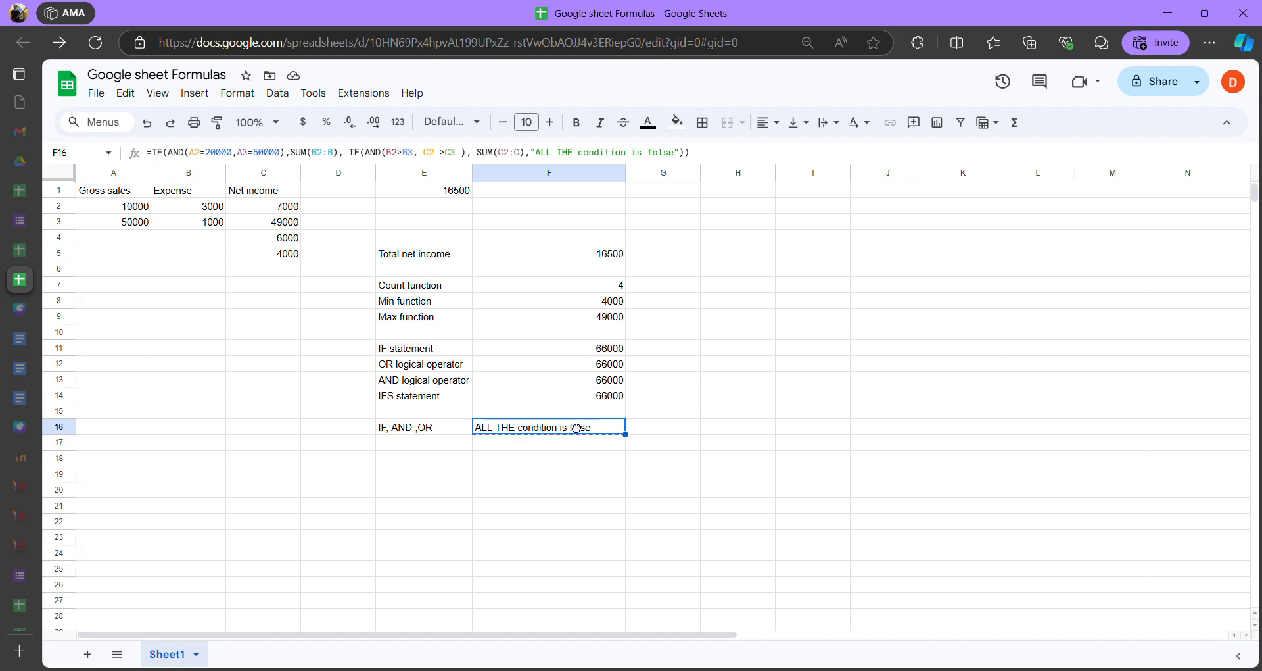
key("Up")
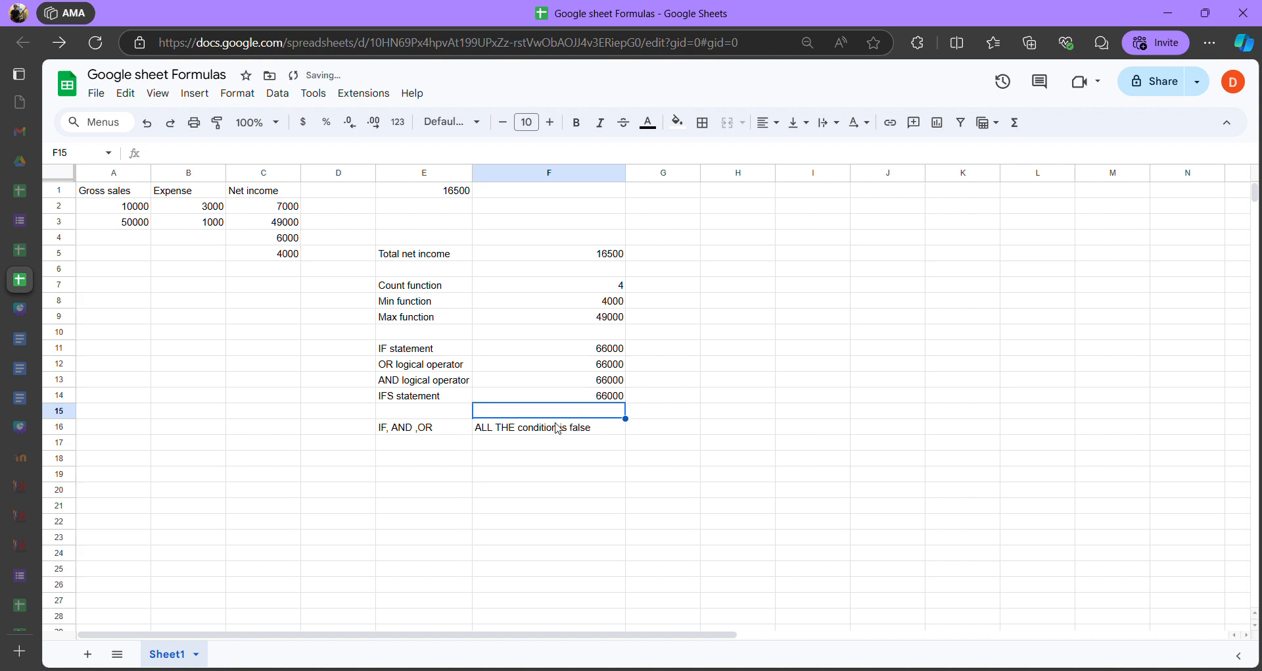
left_click(558, 428)
double_click(557, 428)
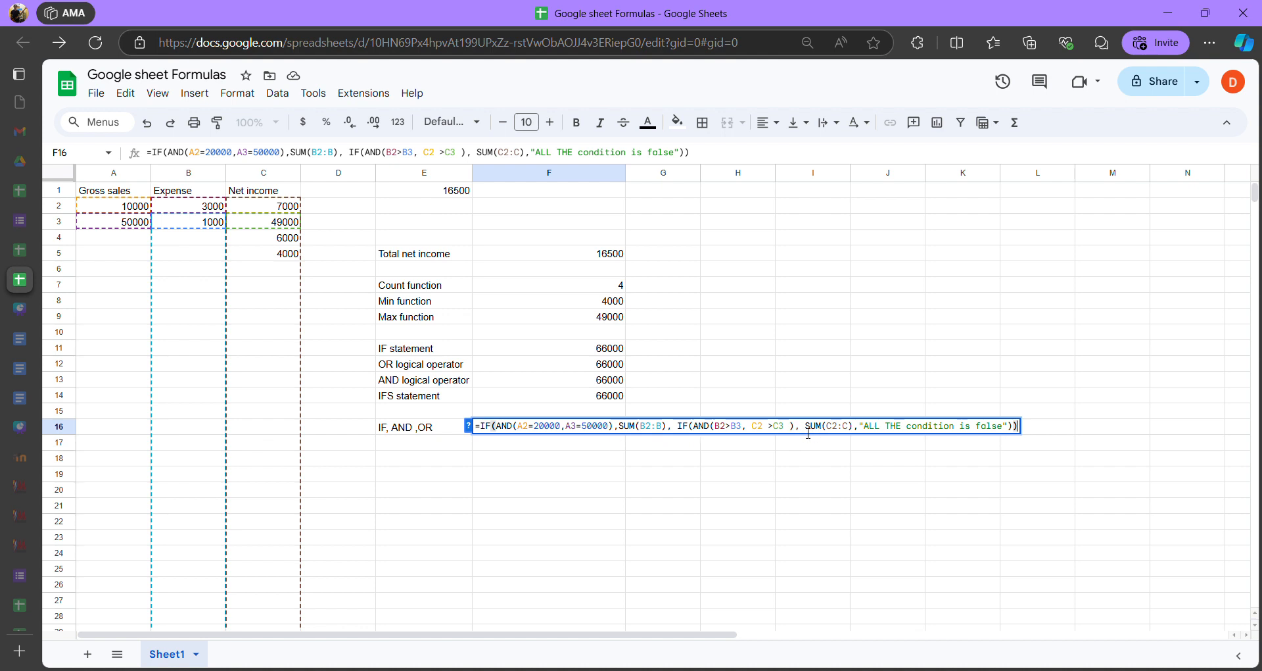
Try to nest another IF before the "ALL THE condition is false" argument in the F16 formula
left_click(860, 431)
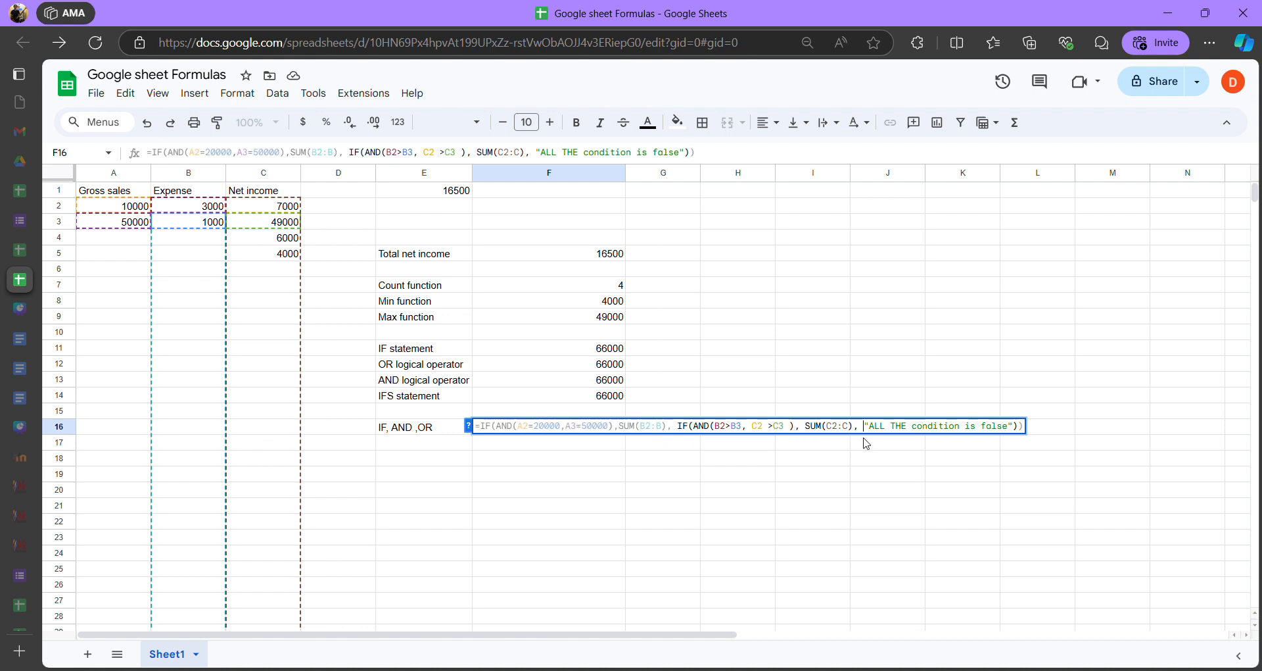
type("IF")
key("BackSpace")
key("BackSpace")
key("BackSpace")
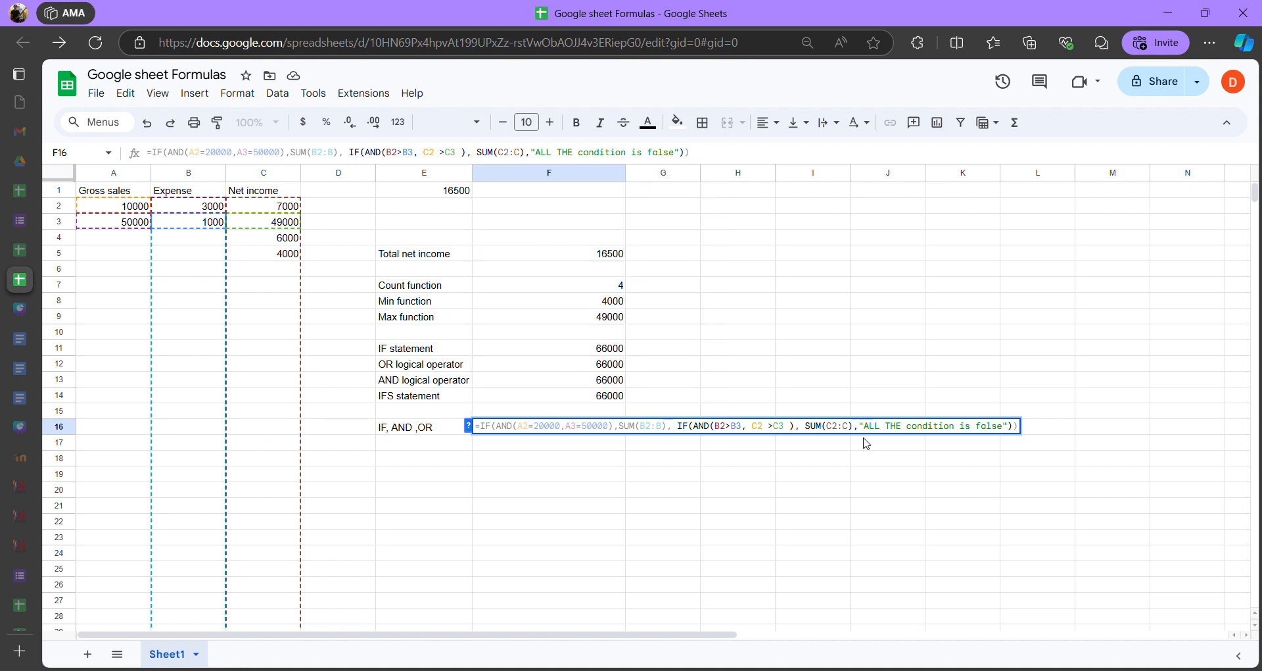
left_click(587, 458)
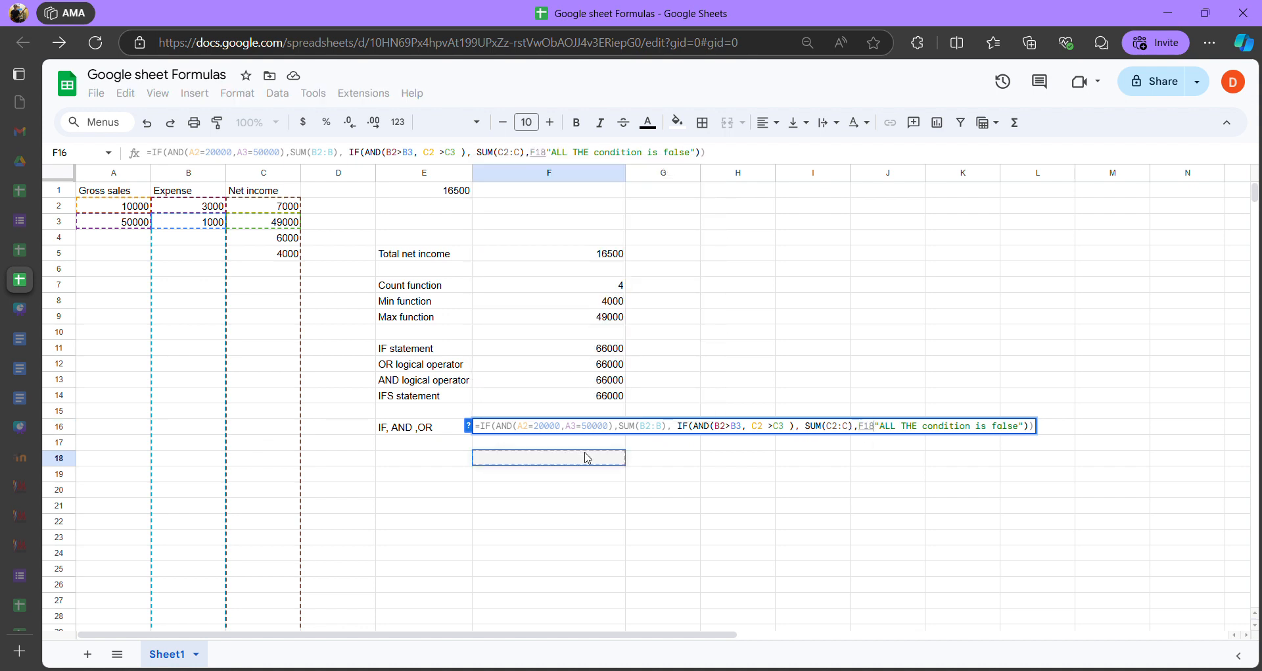
key("BackSpace")
key("BackSpace")
key("BackSpace")
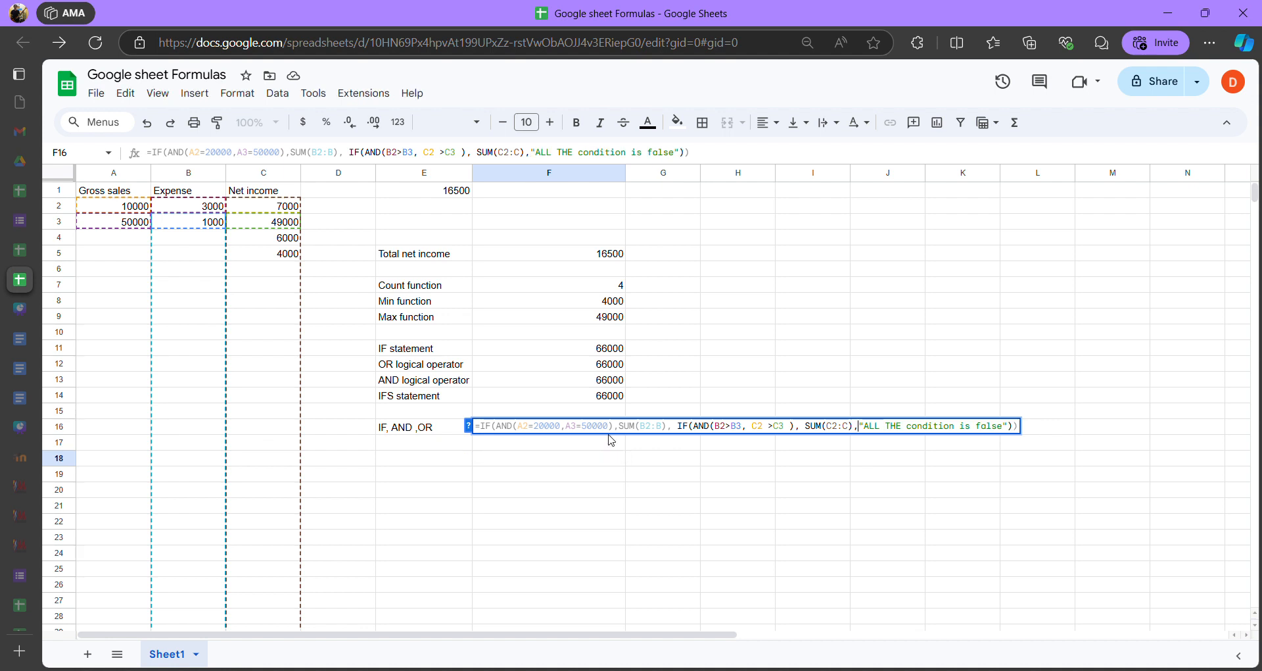
key("Return")
Examine how the opening and closing brackets of the outer and inner IF pair up in the F16 formula
double_click(568, 432)
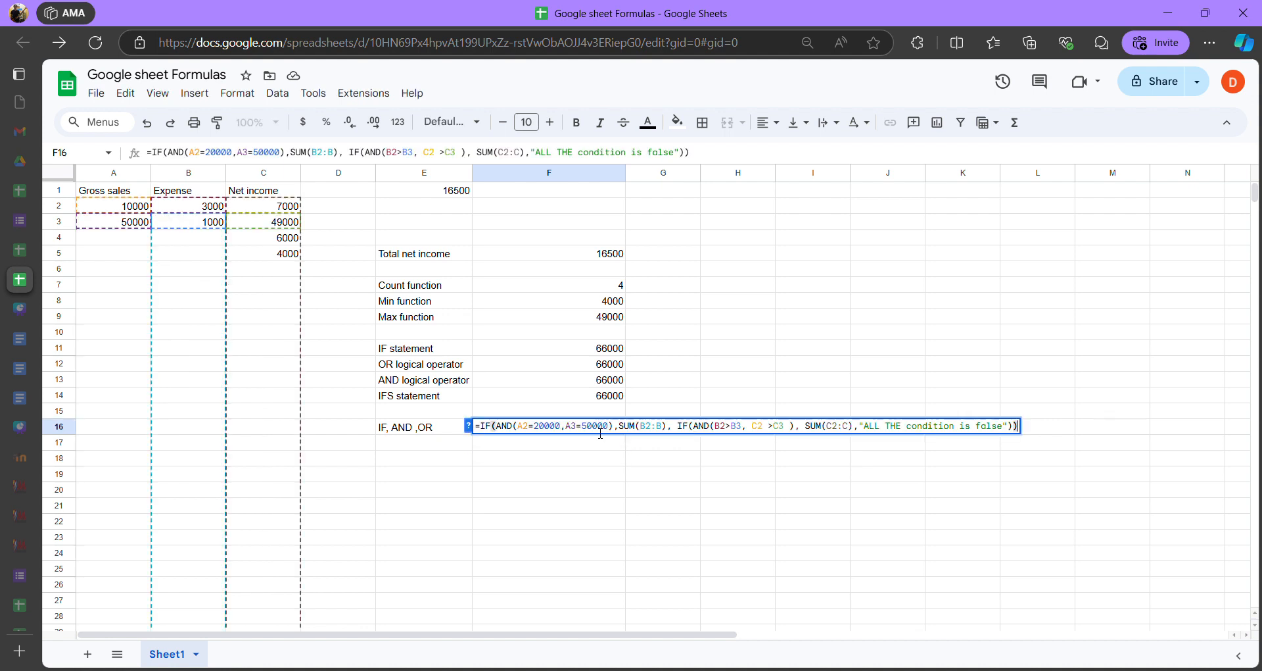
left_click(500, 426)
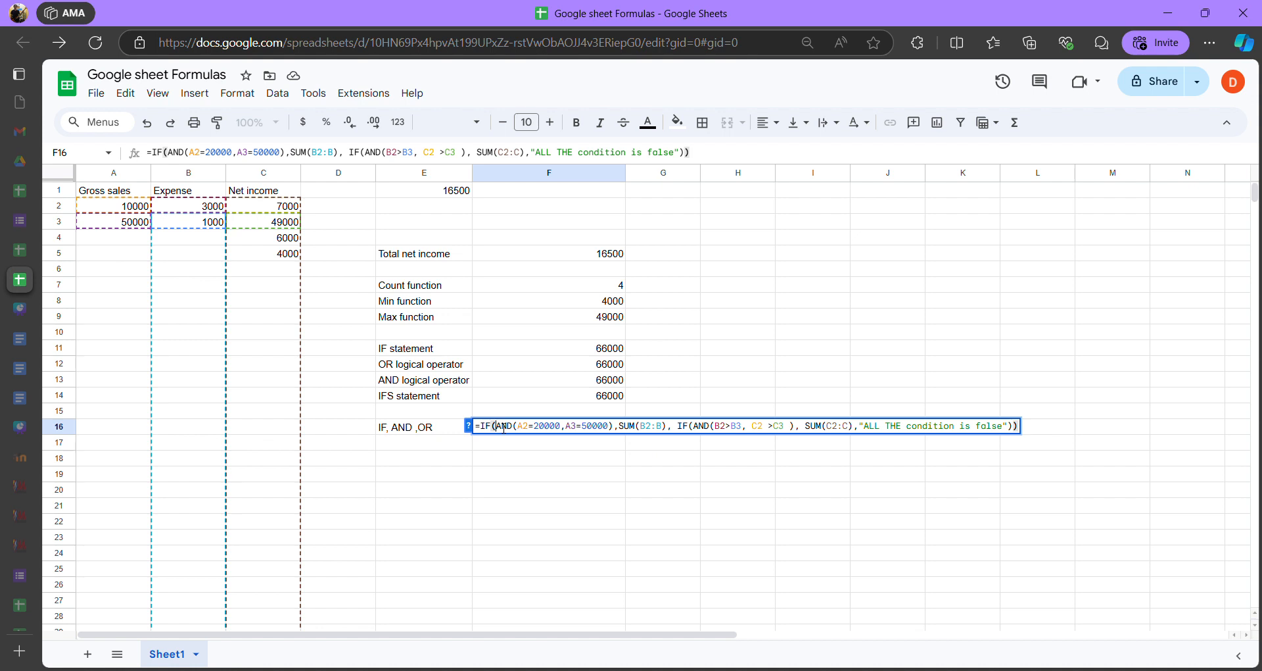
left_click(1015, 426)
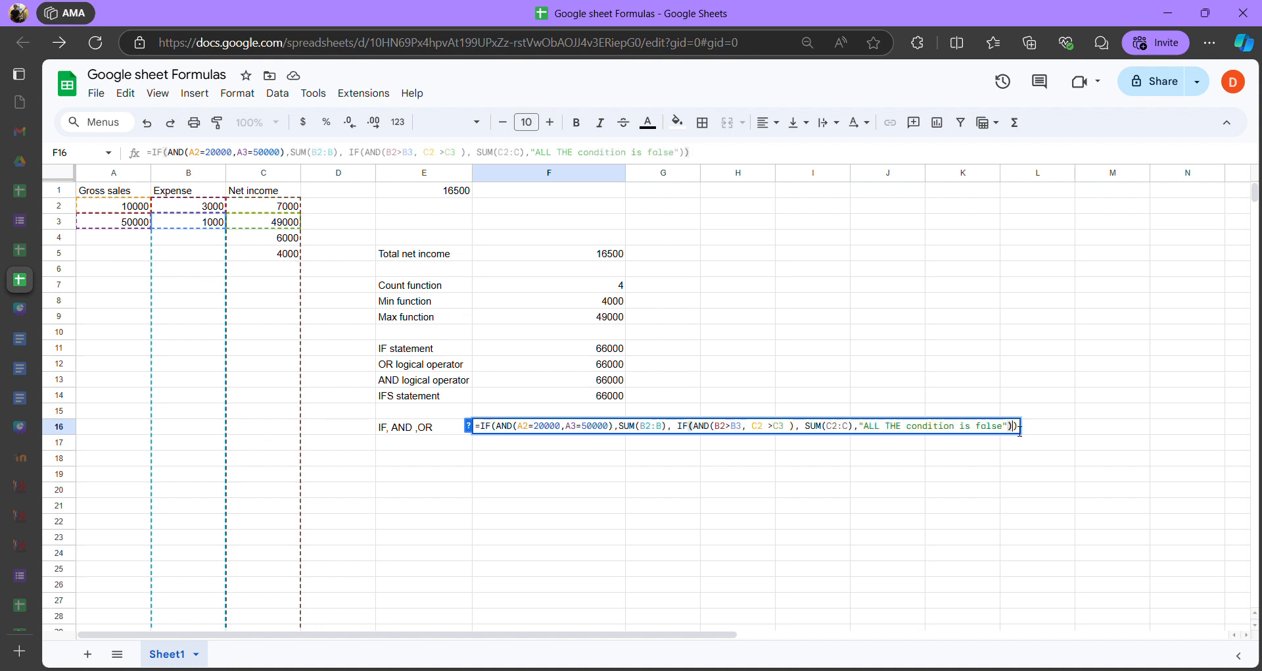
left_click(1019, 430)
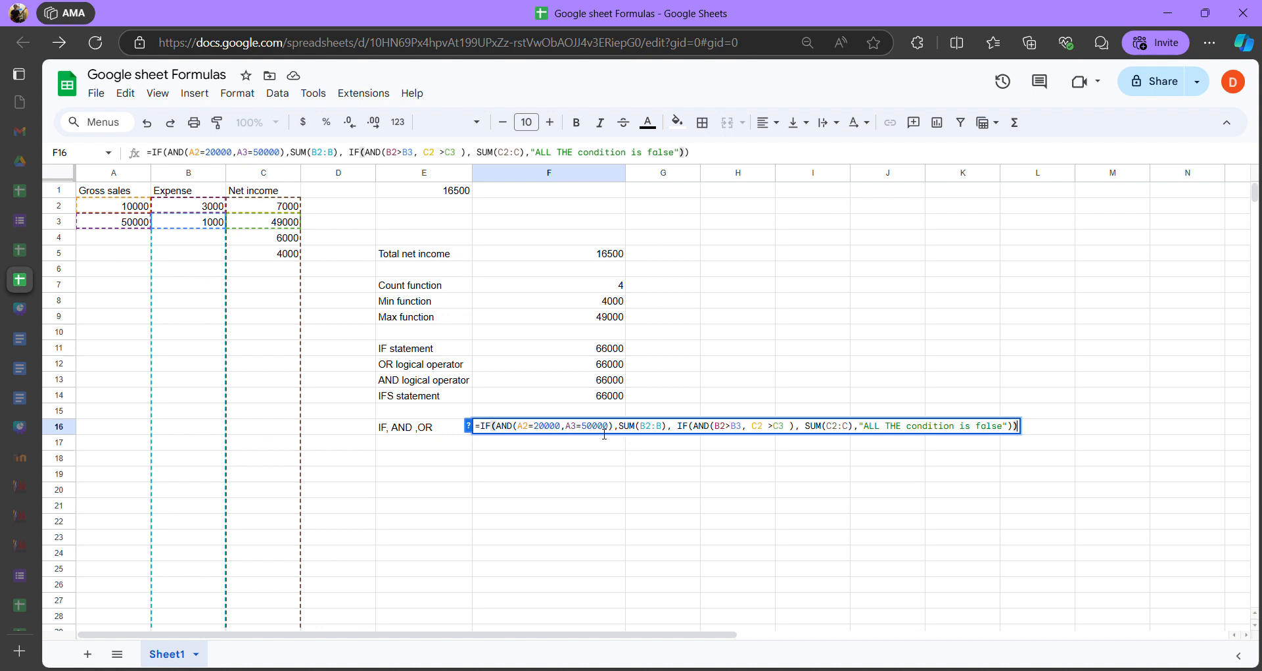
left_click(503, 429)
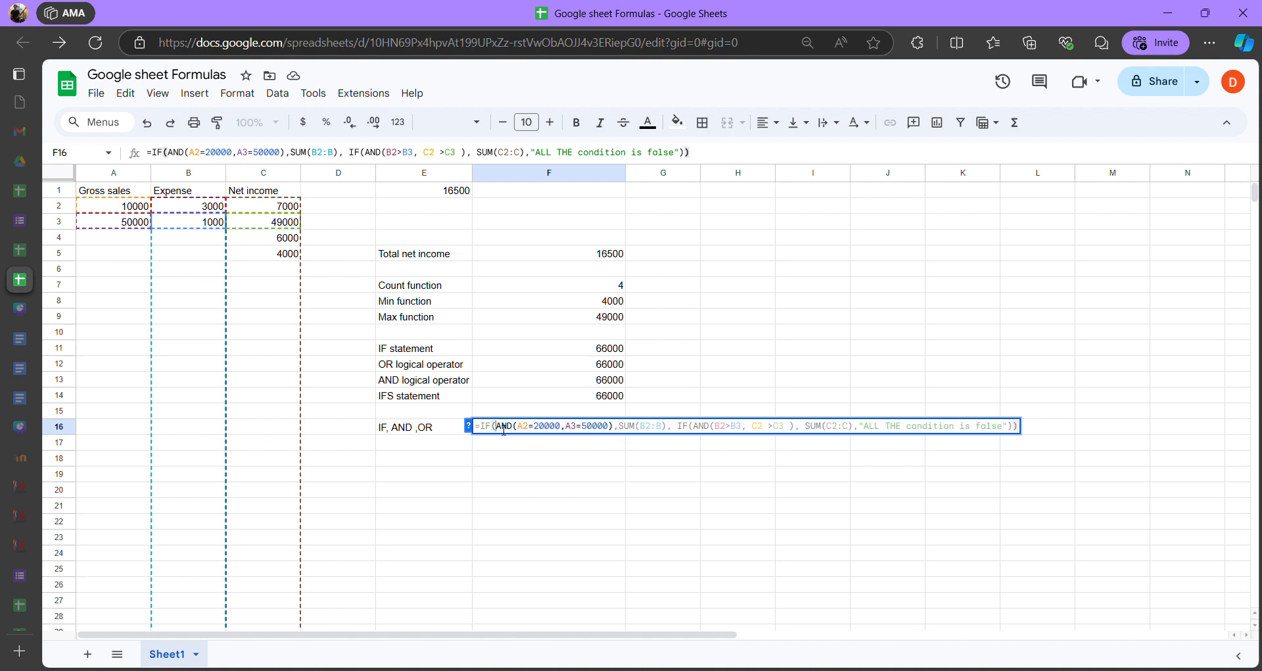
left_click(499, 429)
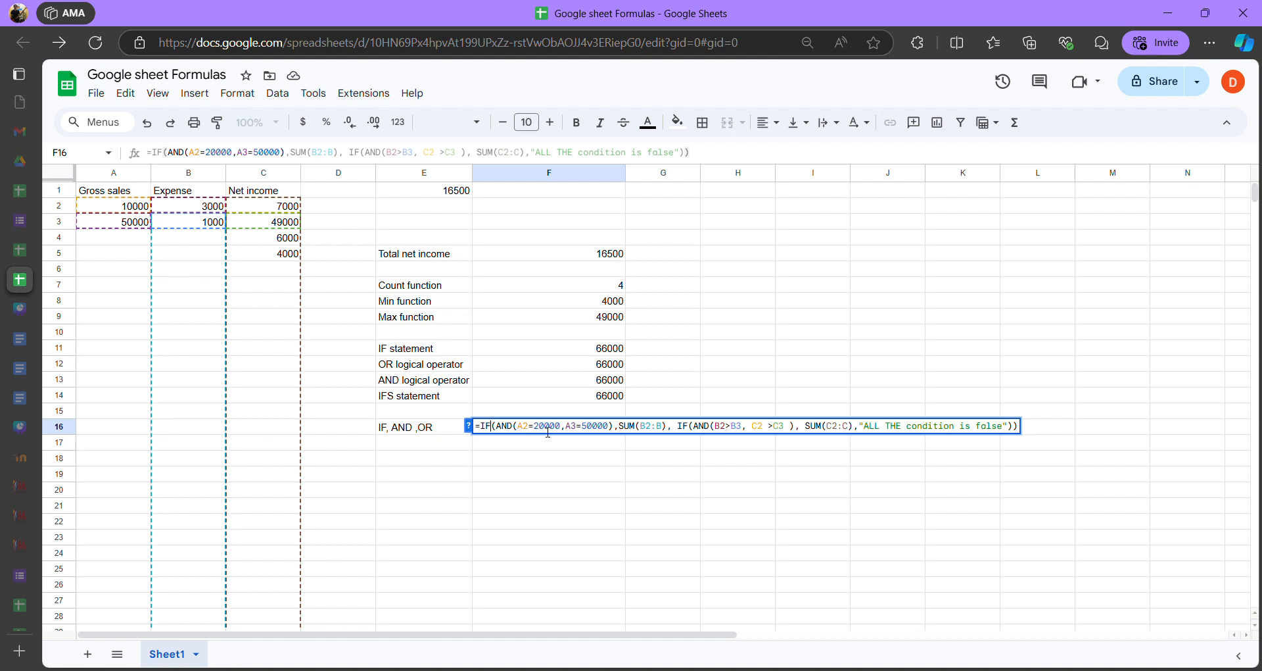
left_click(489, 455)
left_click(503, 431)
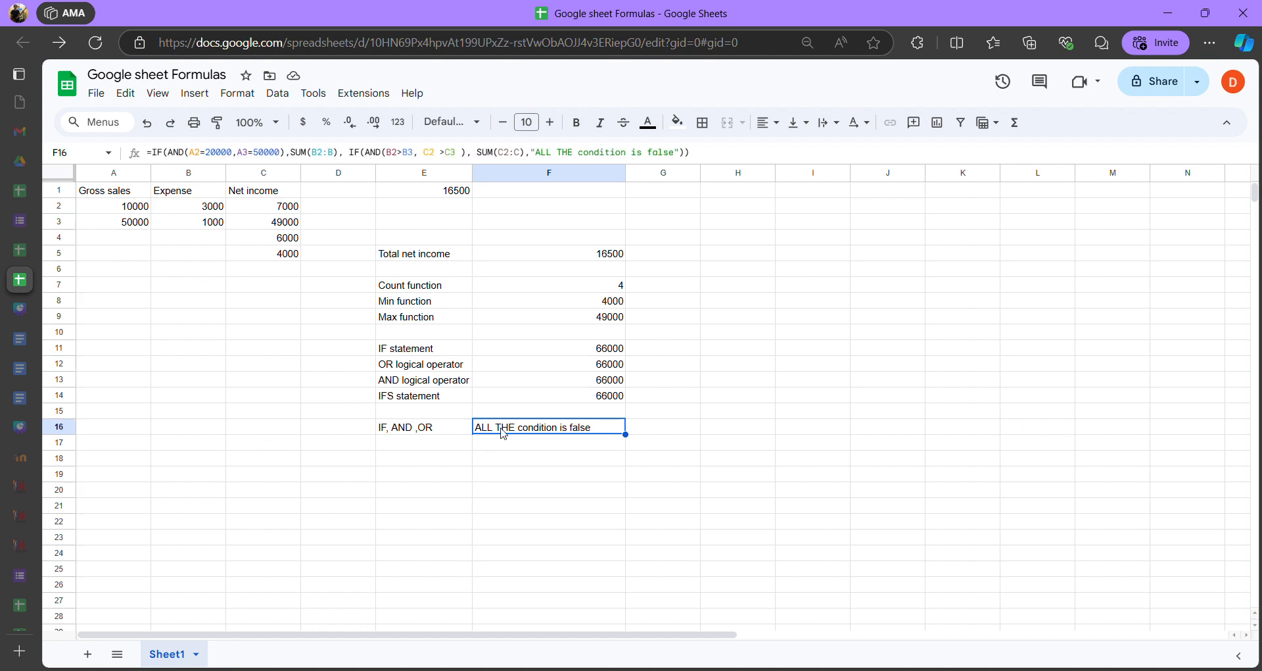
Replace the formula in F16 with a new IF that has an empty AND function as its logical test
double_click(530, 432)
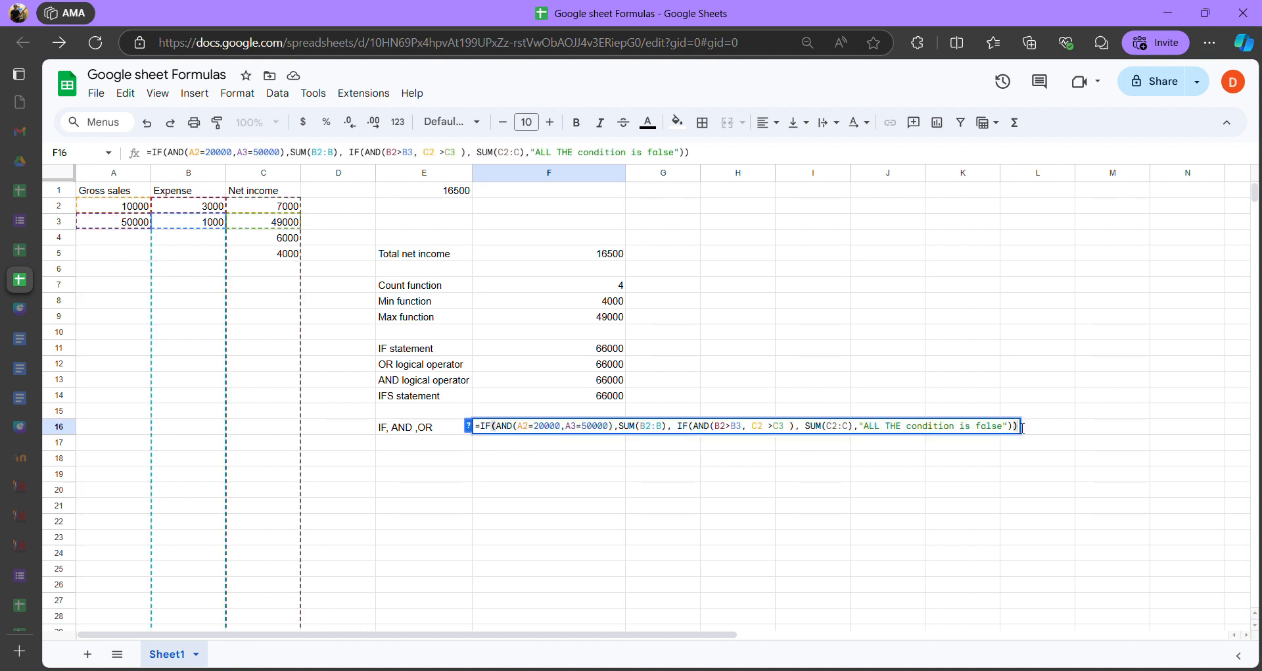
left_click_drag(1023, 429, 486, 432)
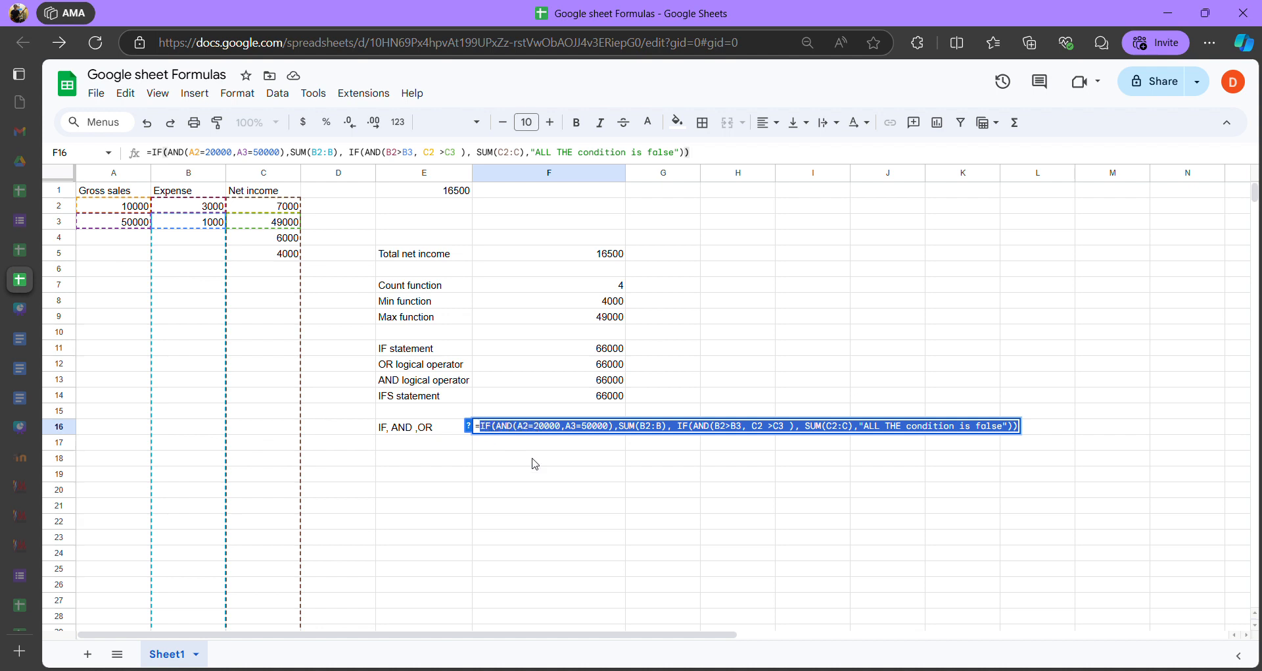
key("BackSpace")
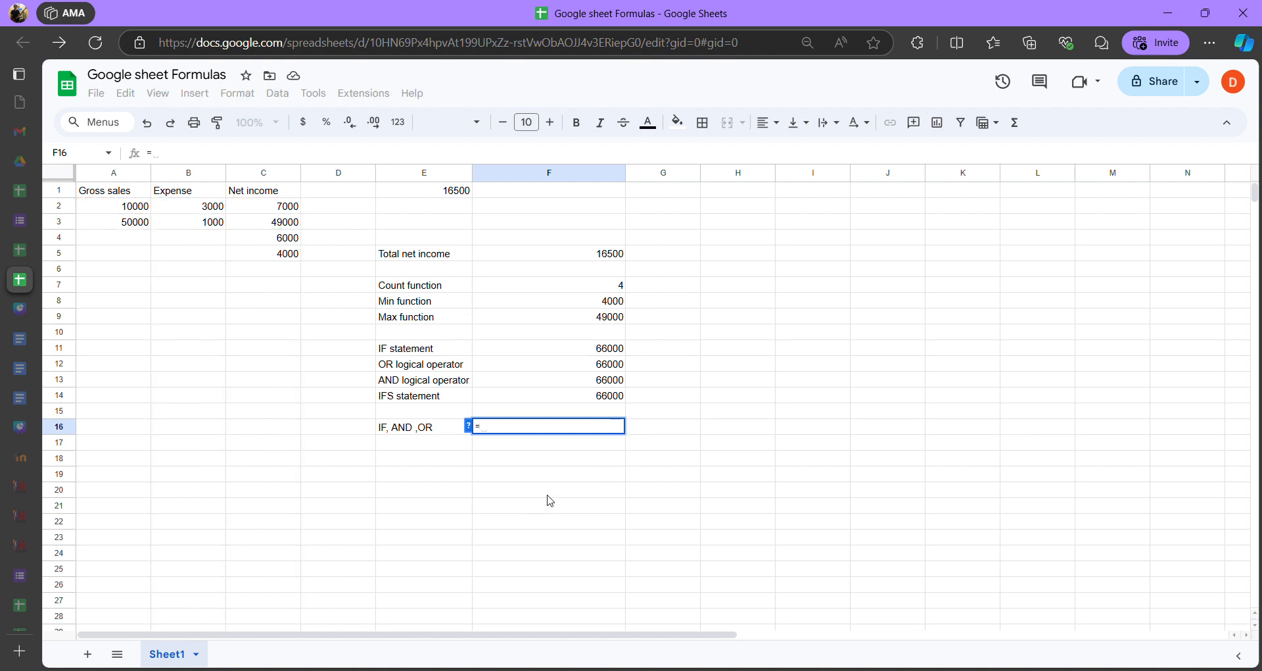
type("IF")
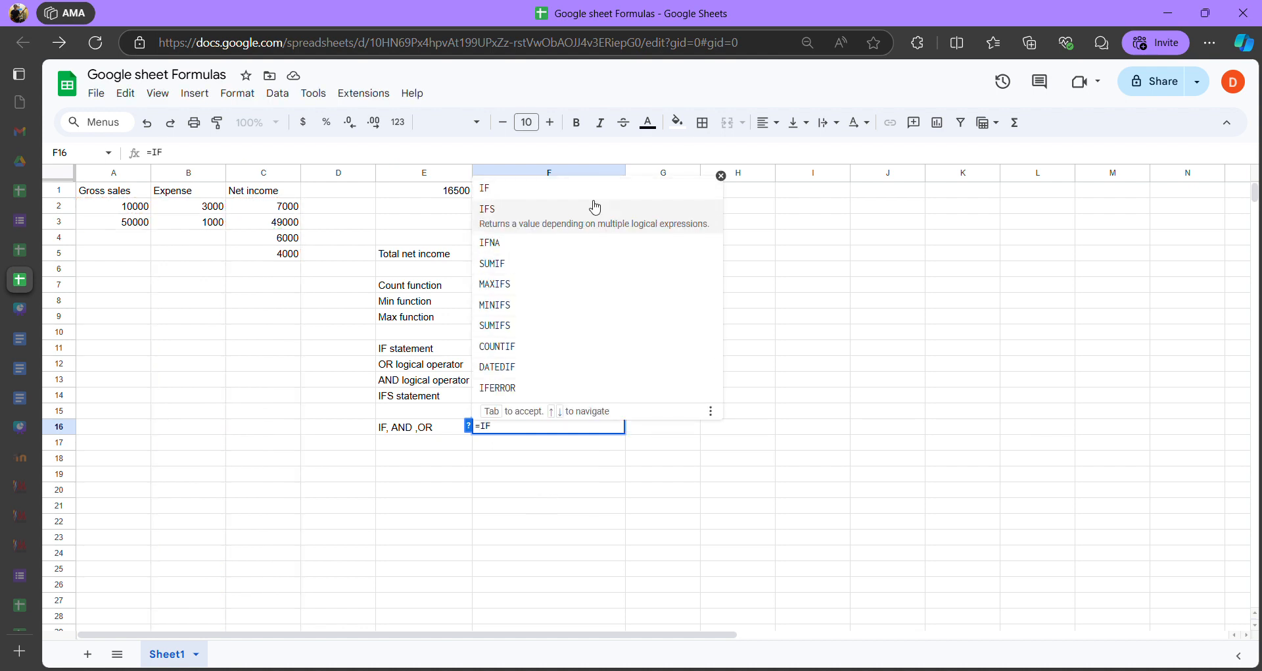
type("()")
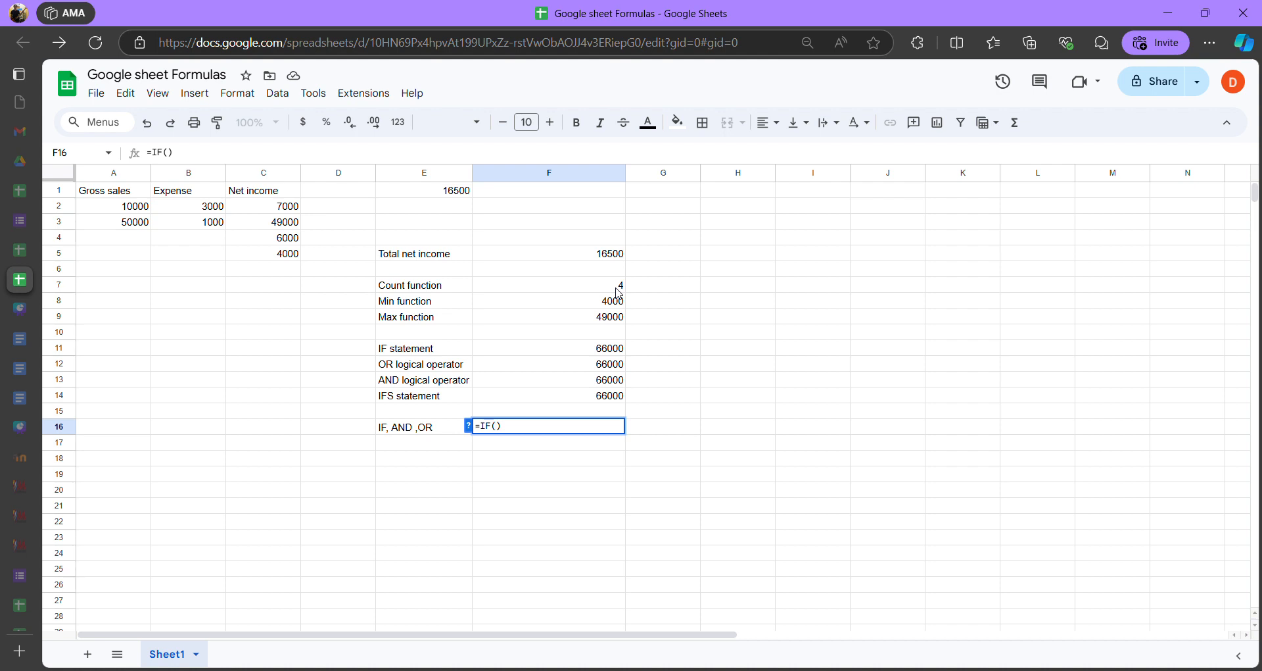
type("AND")
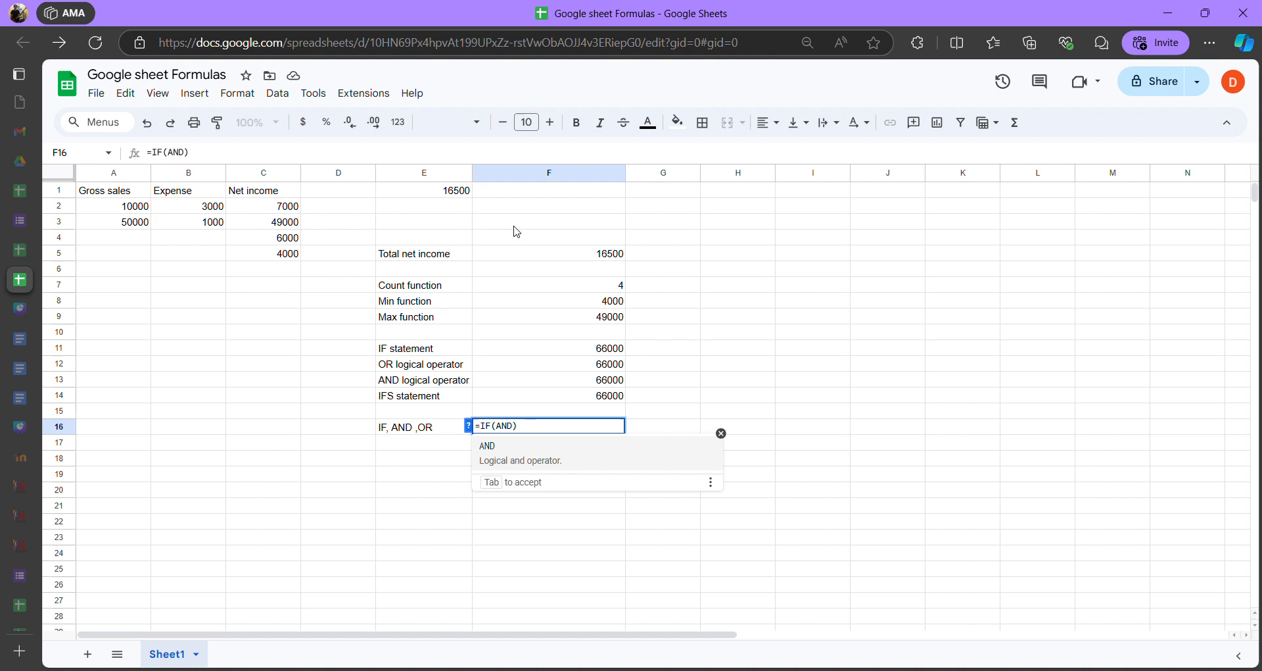
left_click(552, 451)
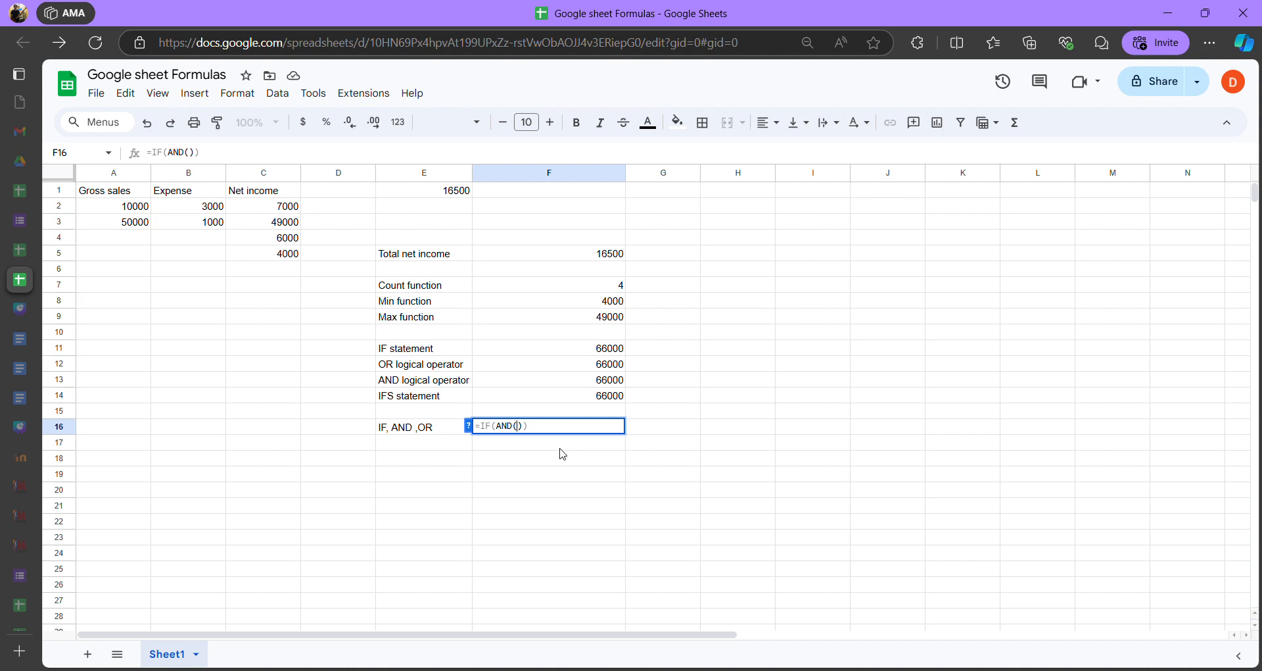
Enter A2=20000 as the first condition of the AND in the F16 formula
type("A")
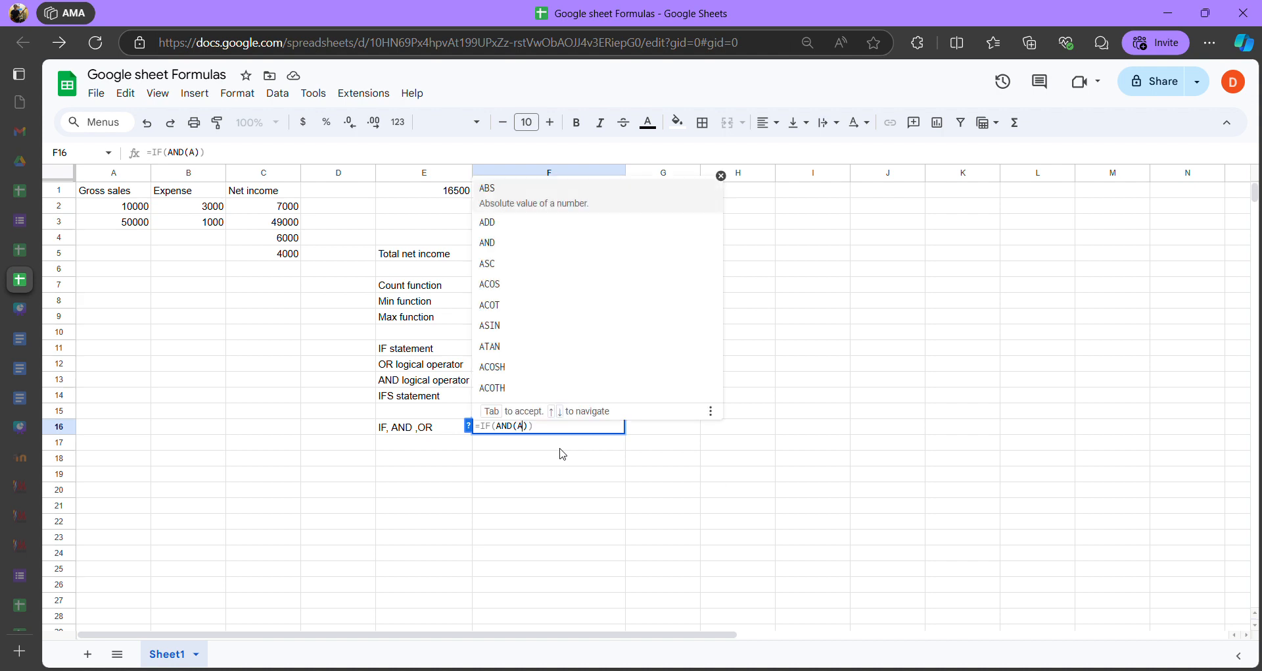
type("2")
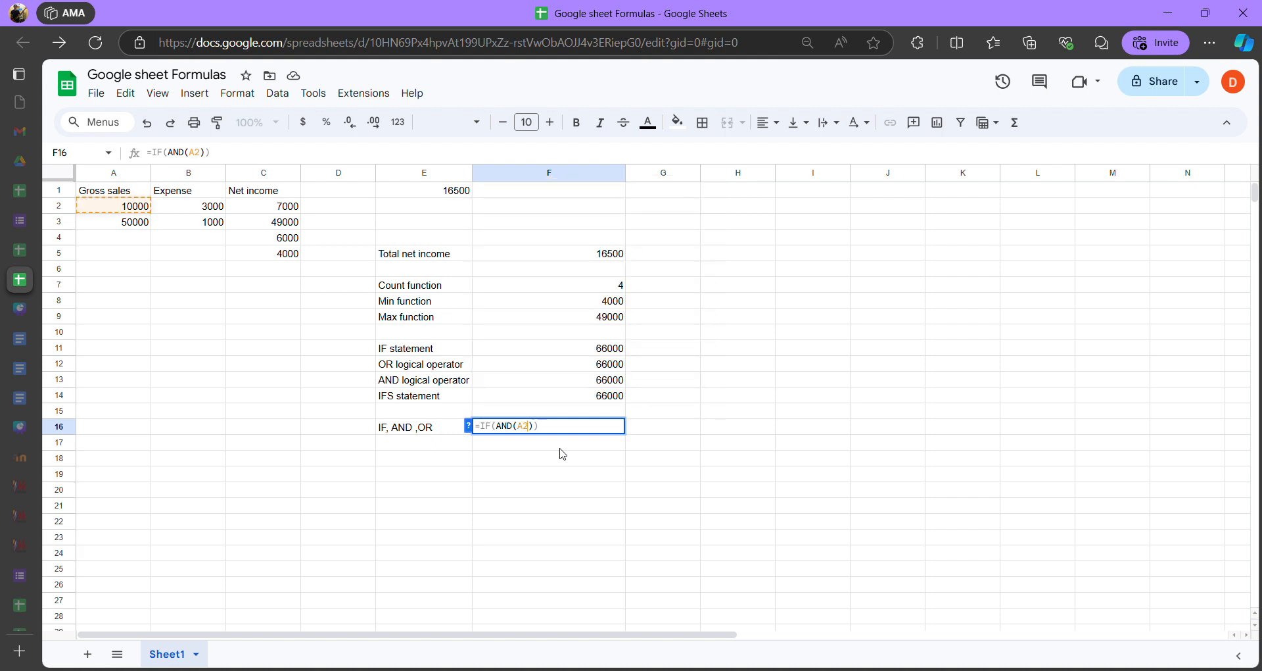
type("=")
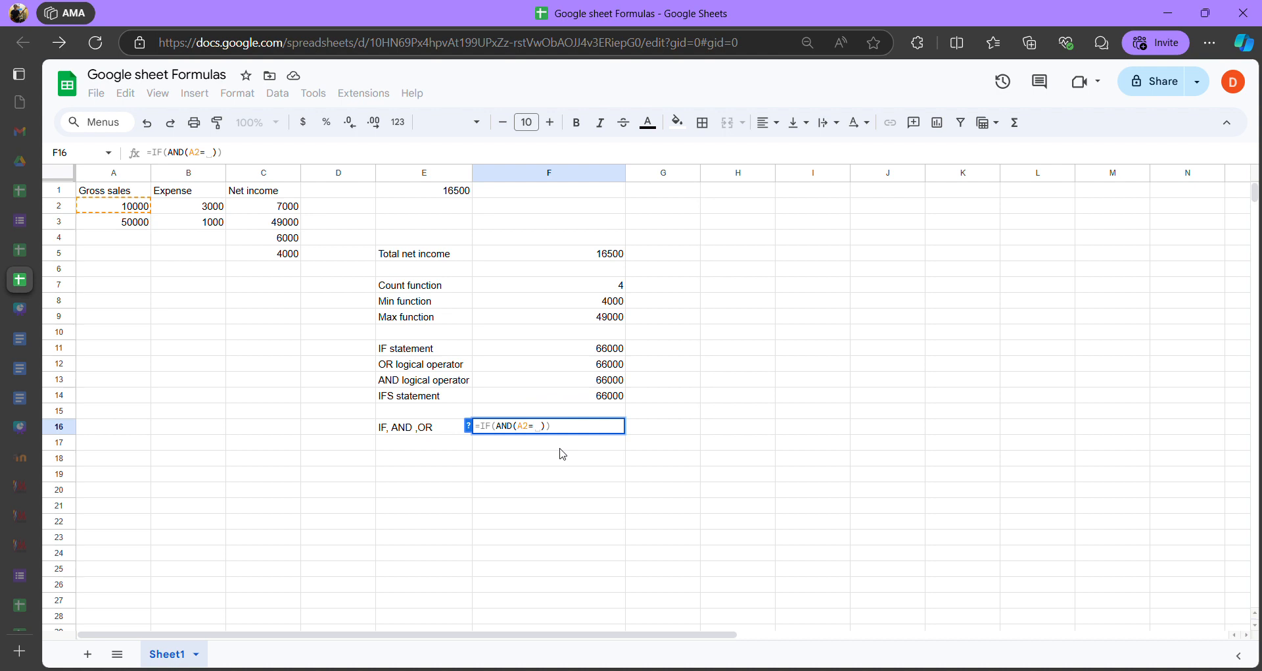
type("20000")
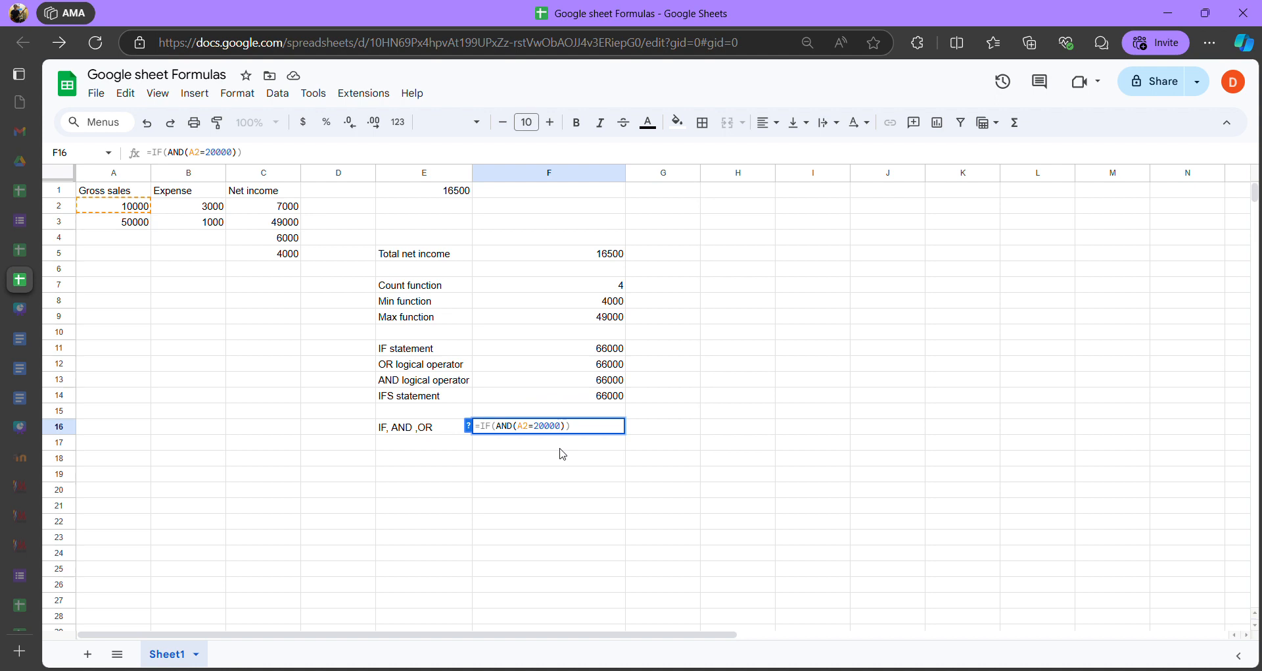
type(",")
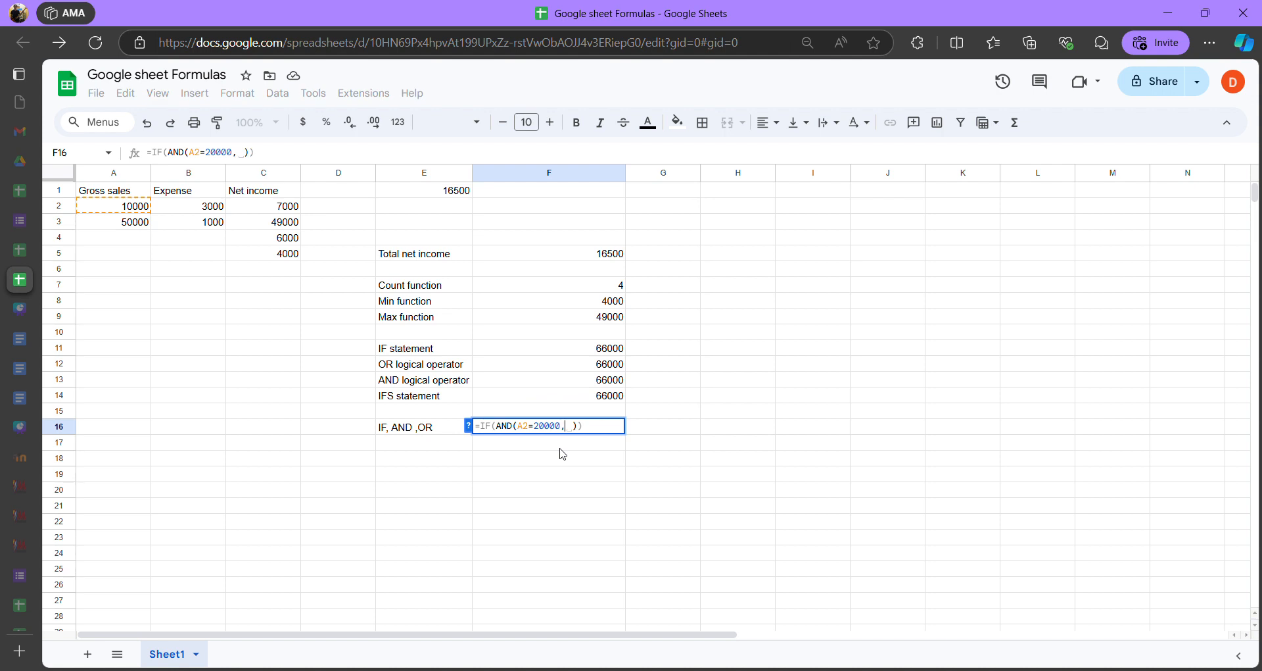
Add B2=3000 as the second AND condition and close the AND function
key("BackSpace")
key("Right")
key("BackSpace")
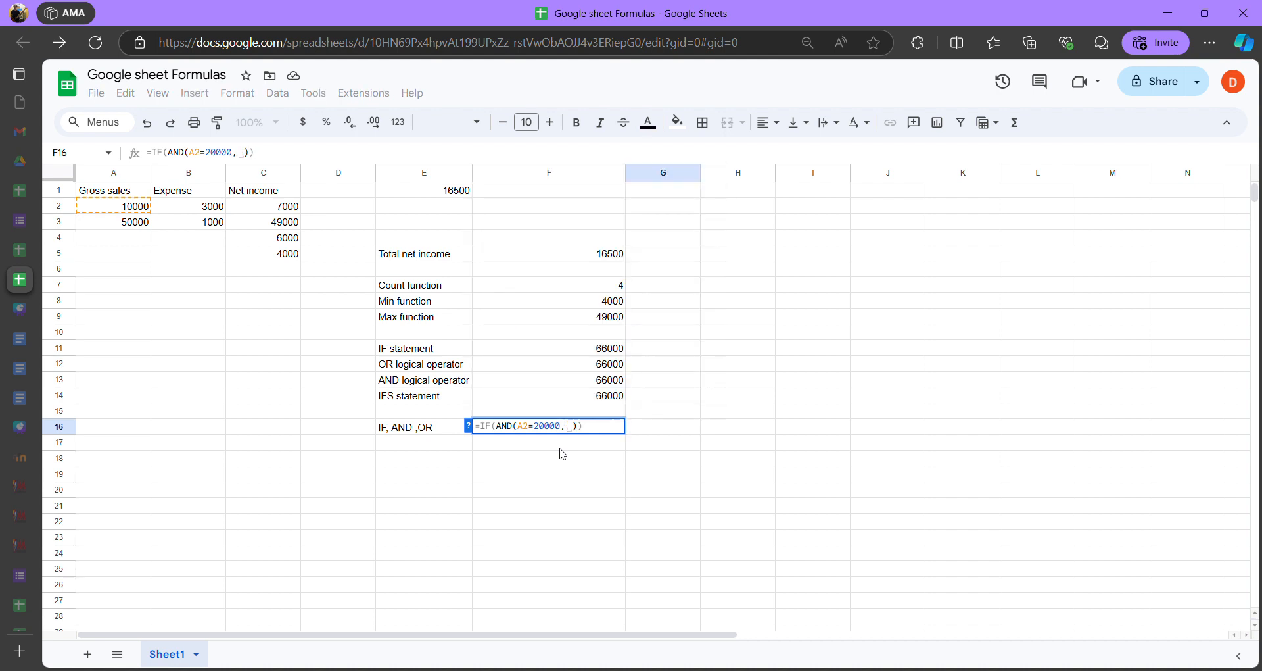
type("B")
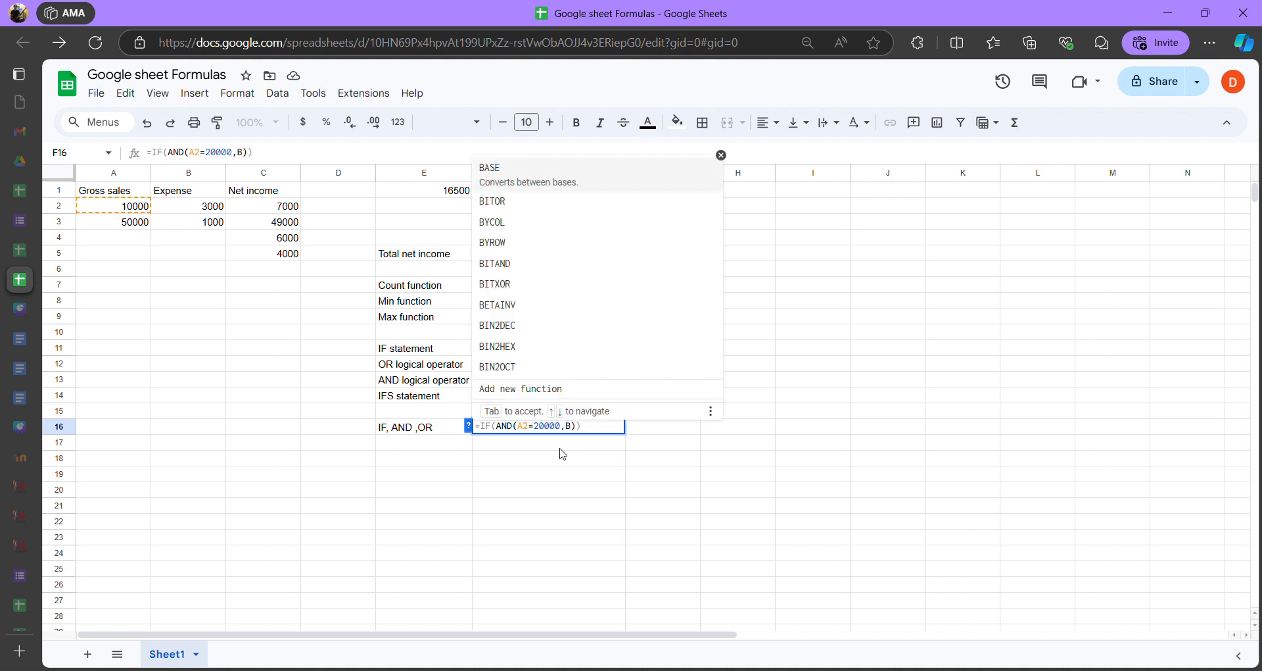
type("2=3")
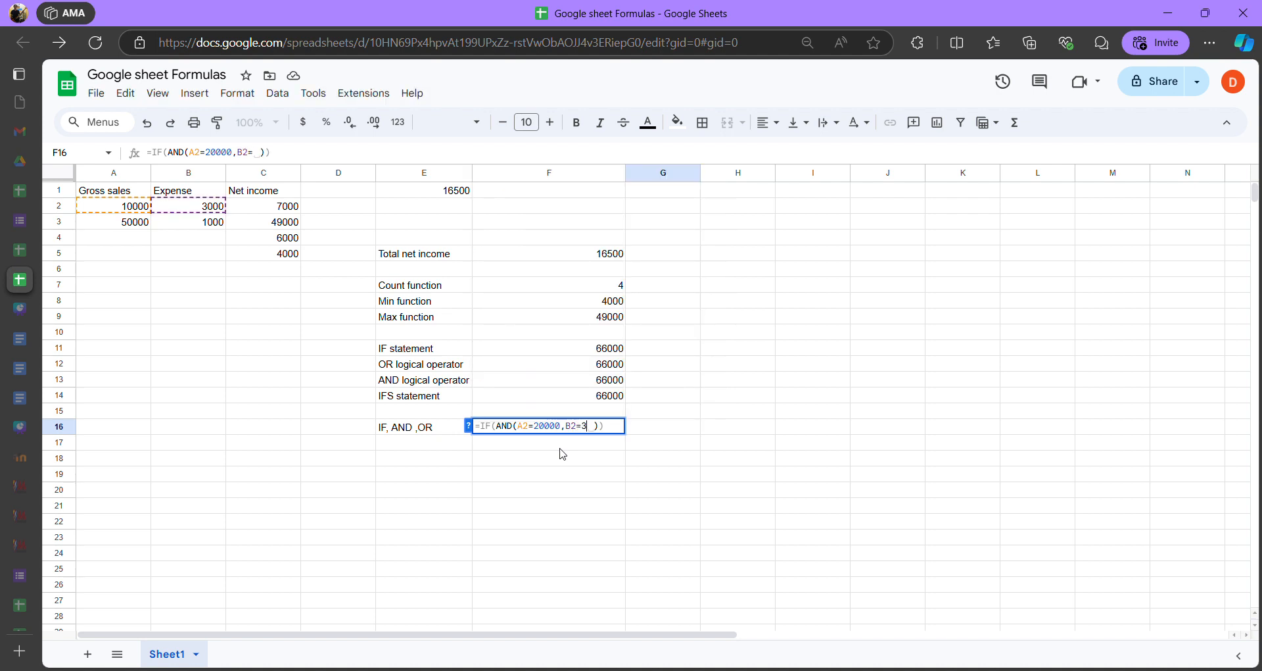
key("BackSpace")
type("3000")
type("),")
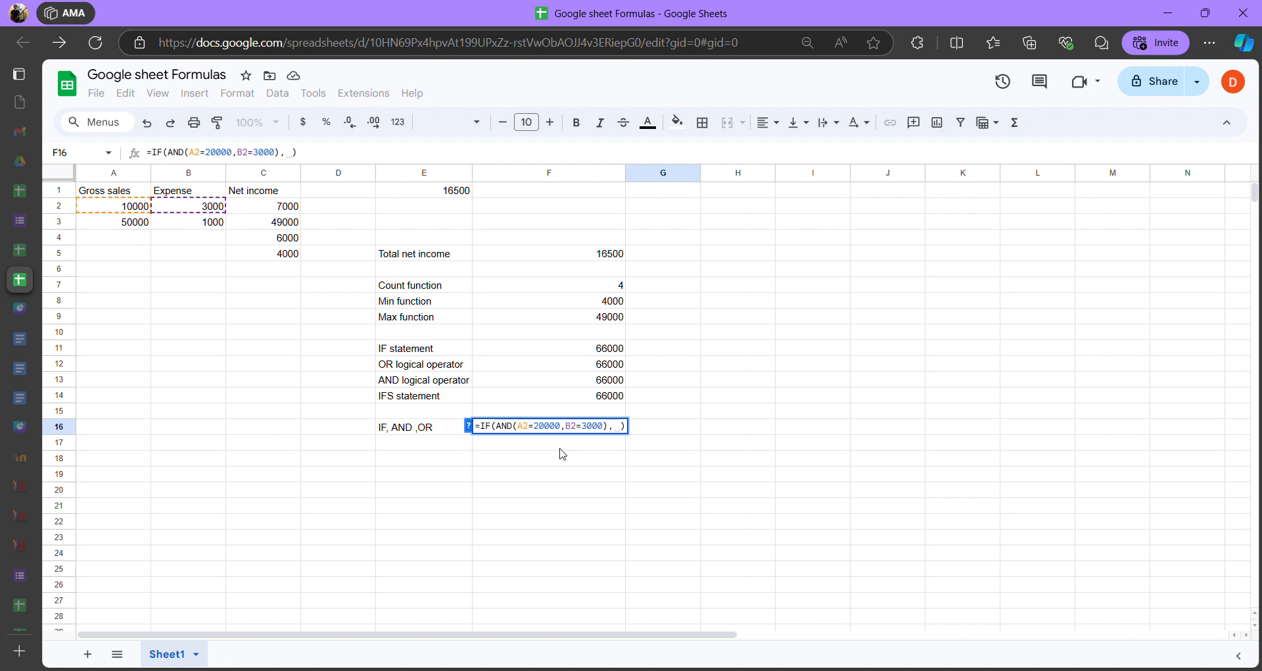
Enter SUM(C2:C) as the value the outer IF in F16 returns when true
key("BackSpace")
type("E")
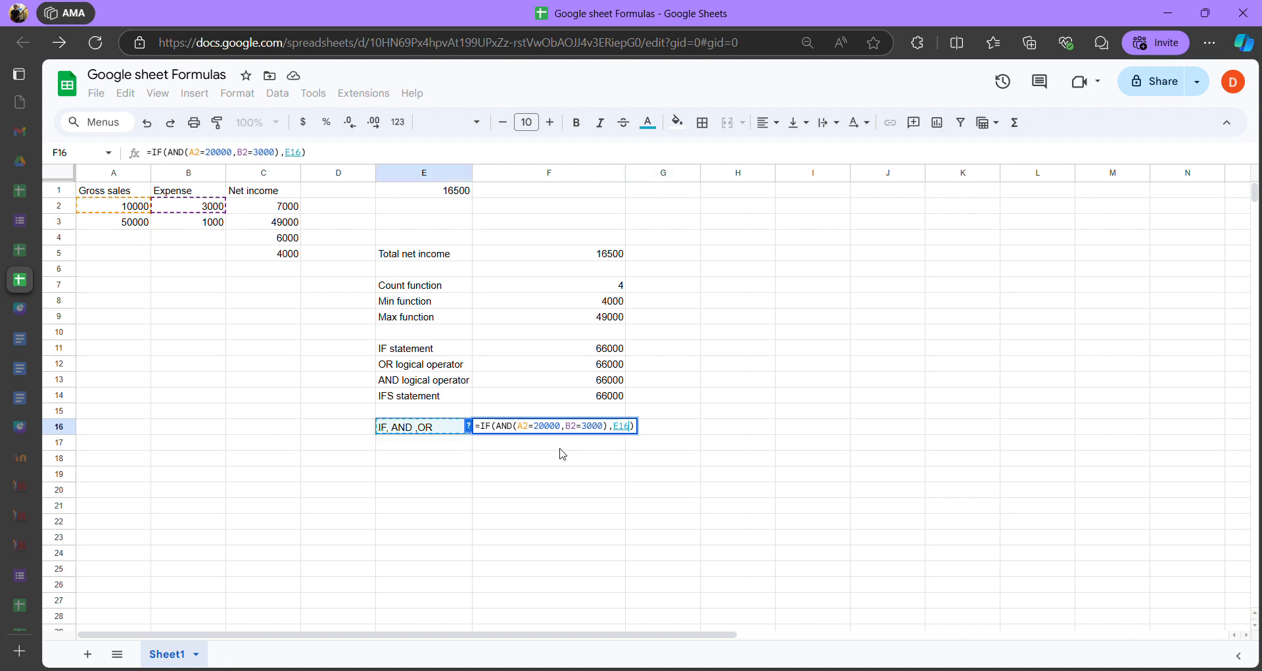
key("BackSpace")
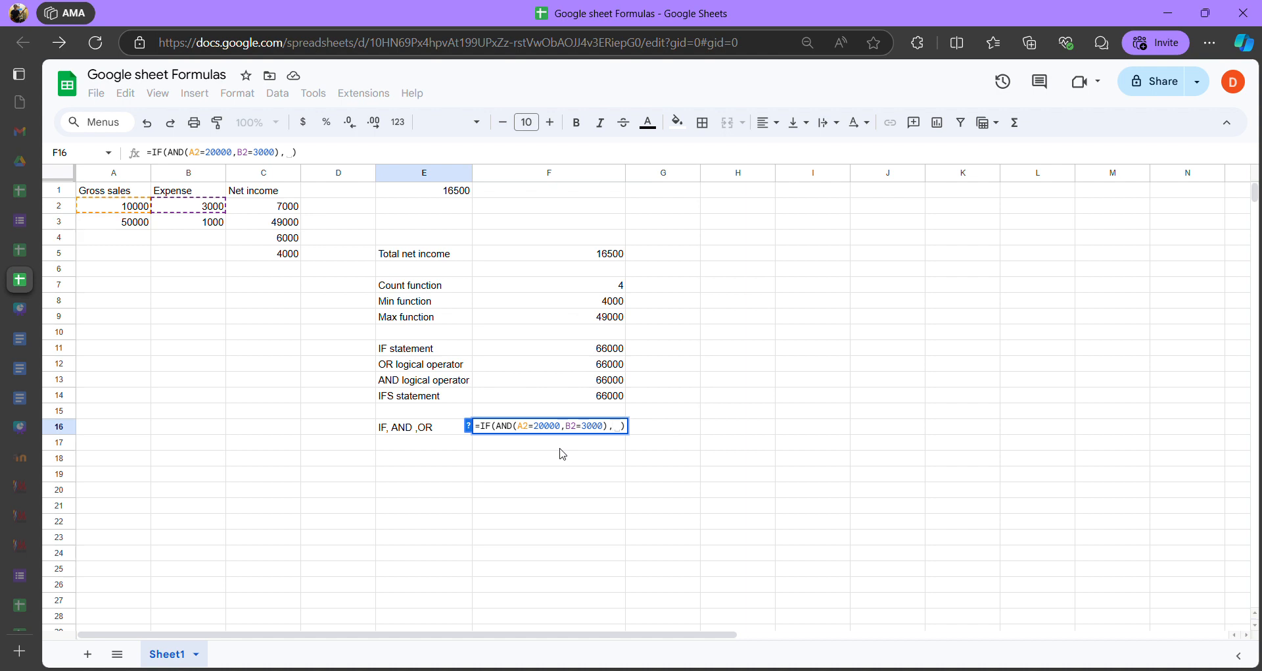
type("SU")
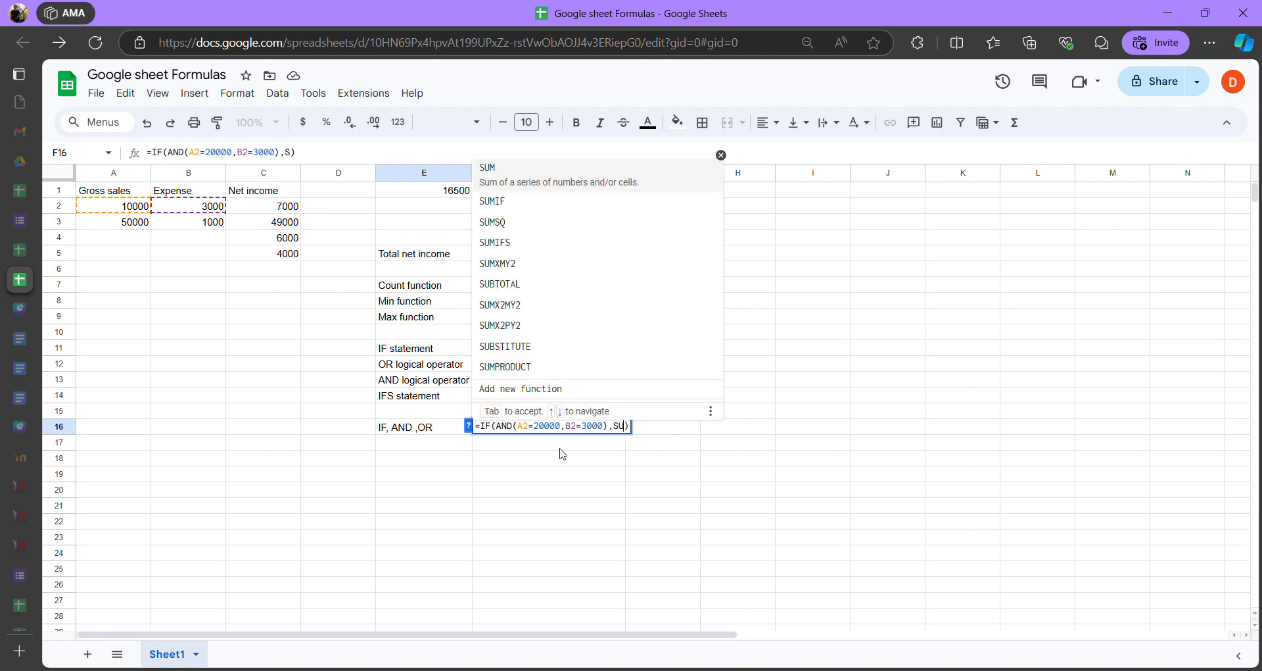
type("M")
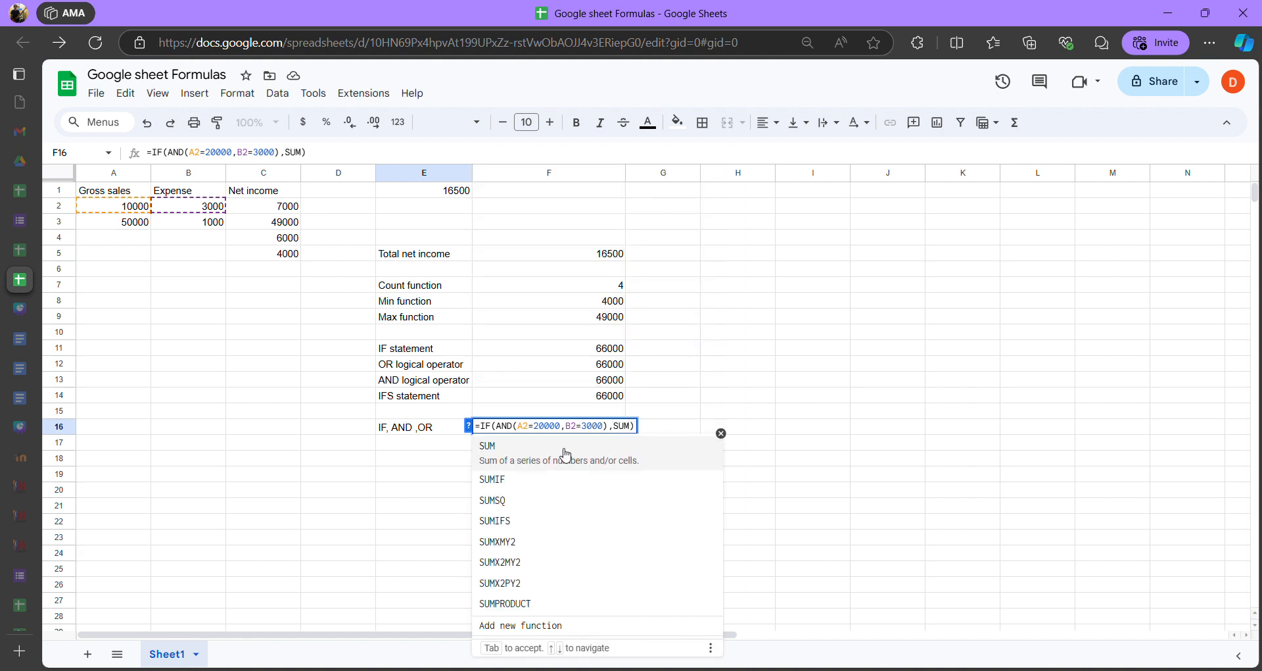
left_click(579, 455)
type("))")
key("Left")
key("Left")
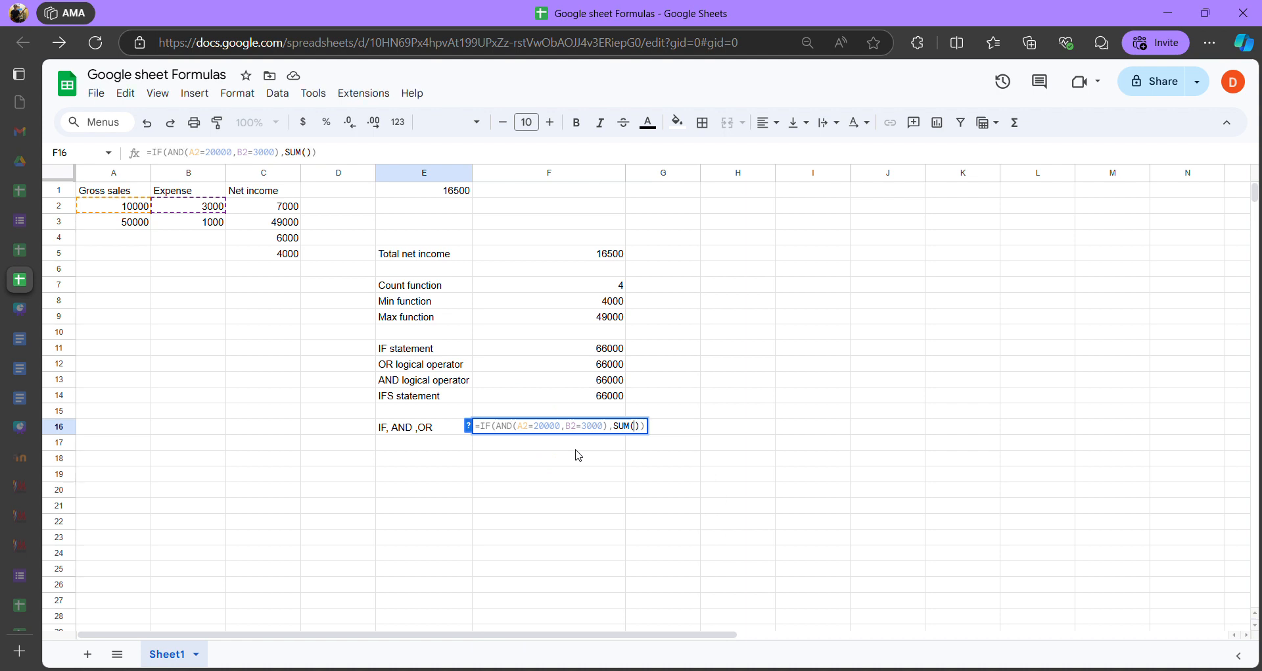
type("C2")
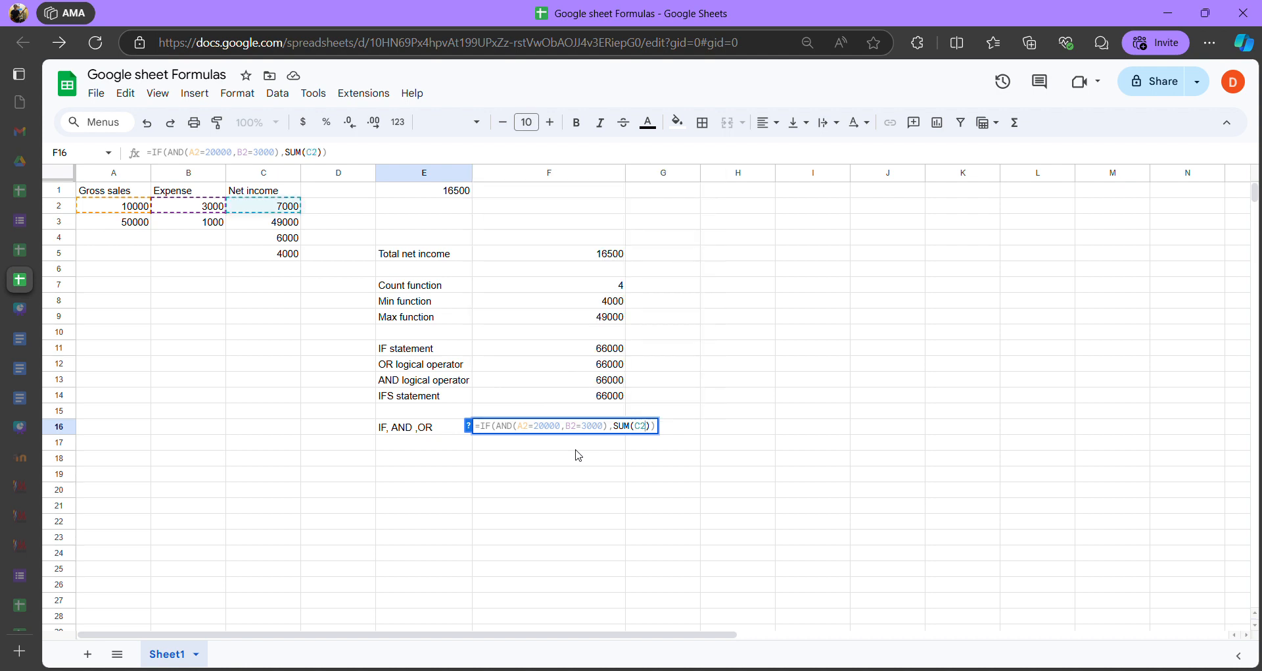
type(":C")
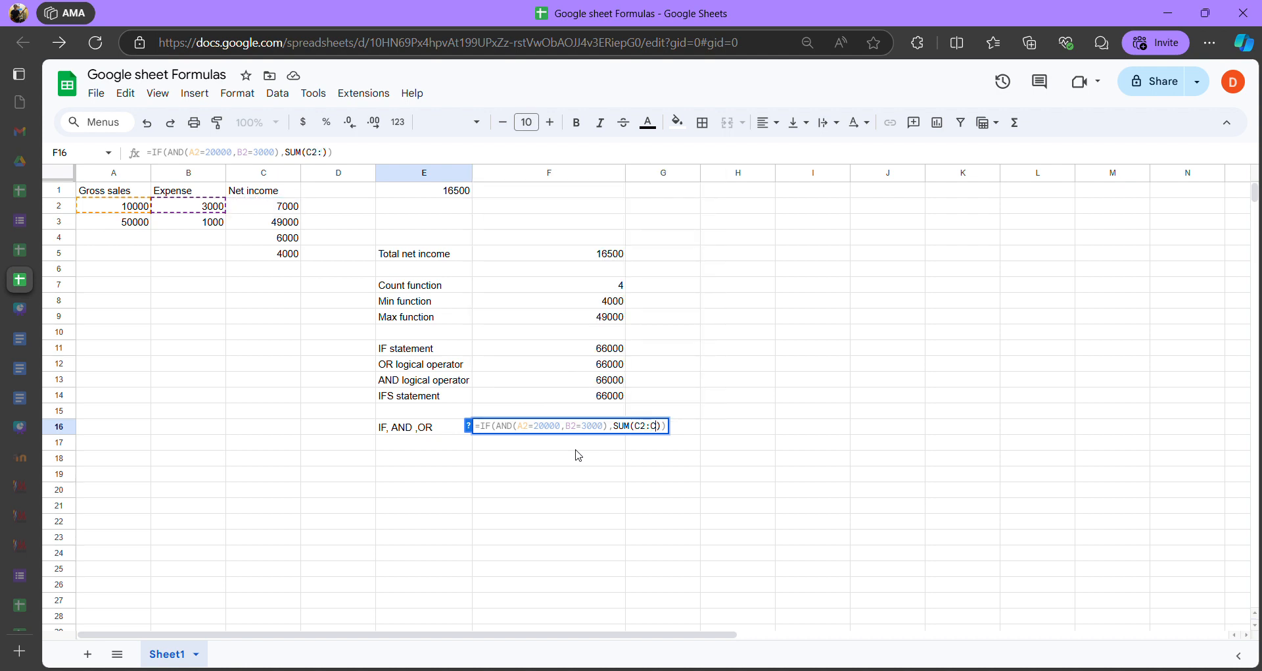
key("Right")
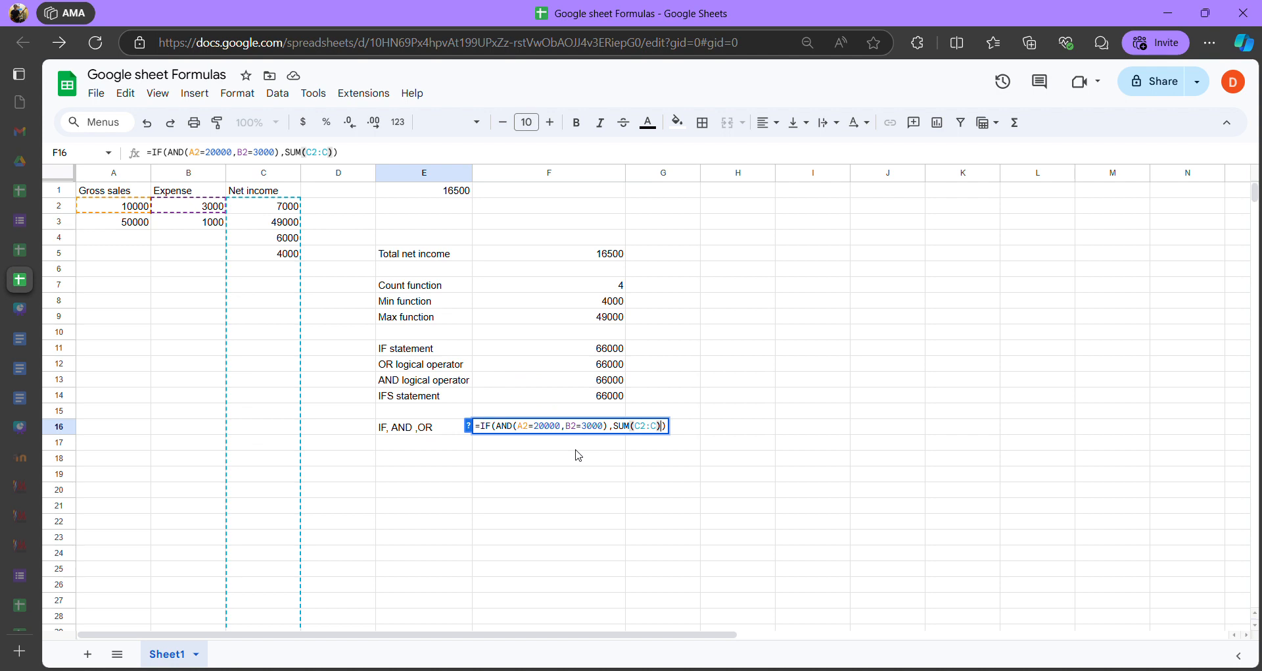
type(",")
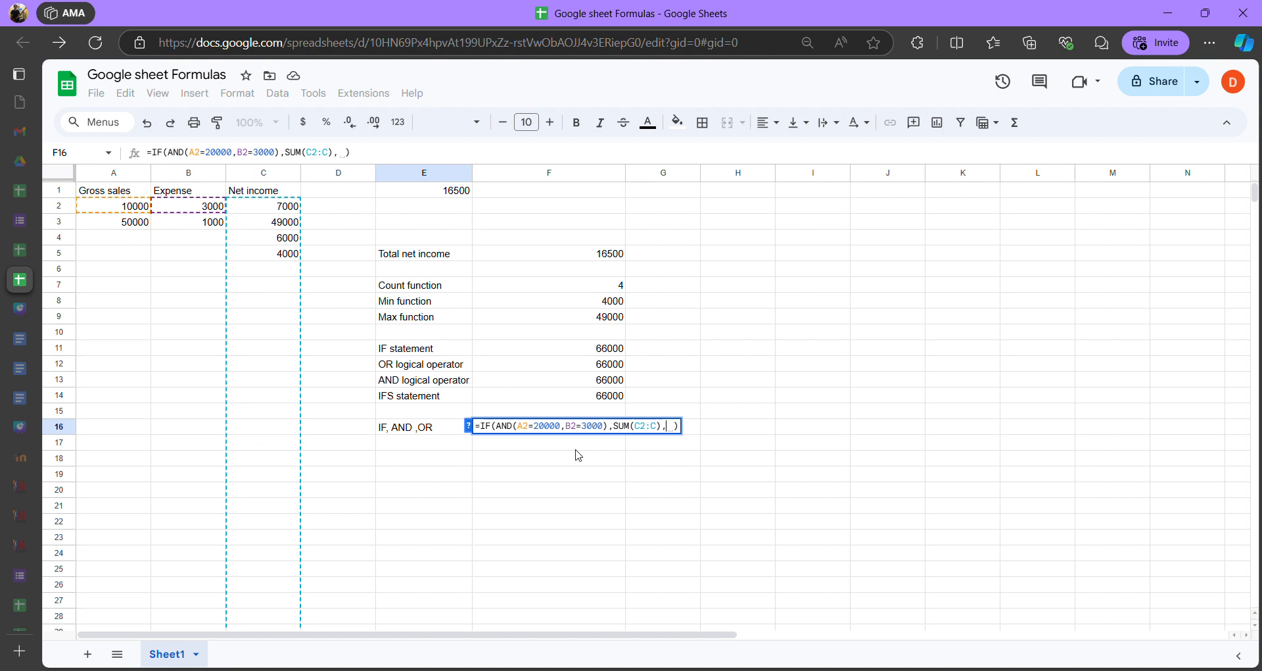
Nest a second IF with an empty AND function as the outer IF's value when false
type("AN")
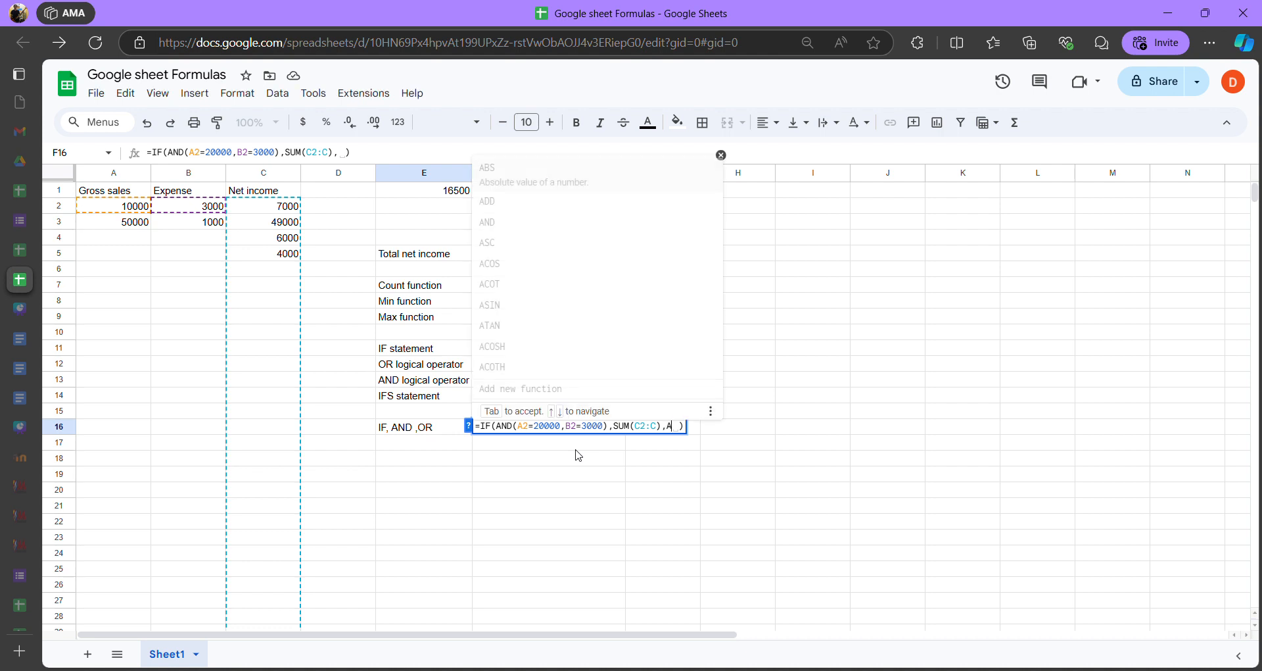
key("BackSpace")
key("BackSpace")
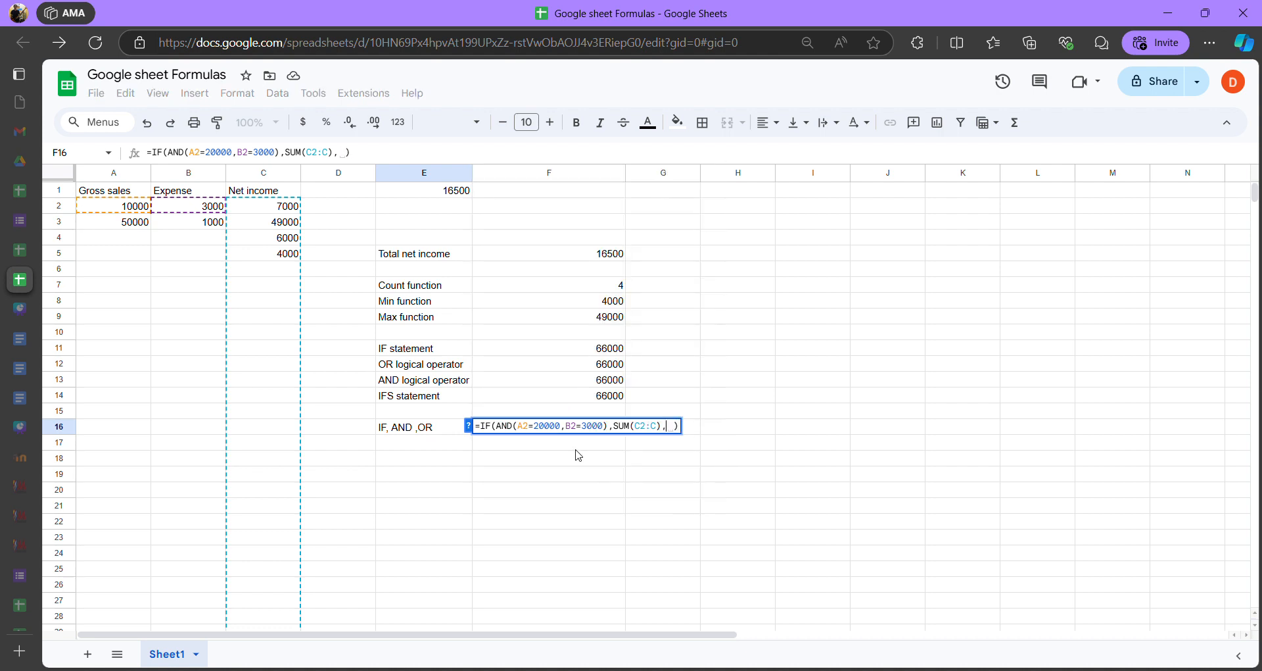
type("IF")
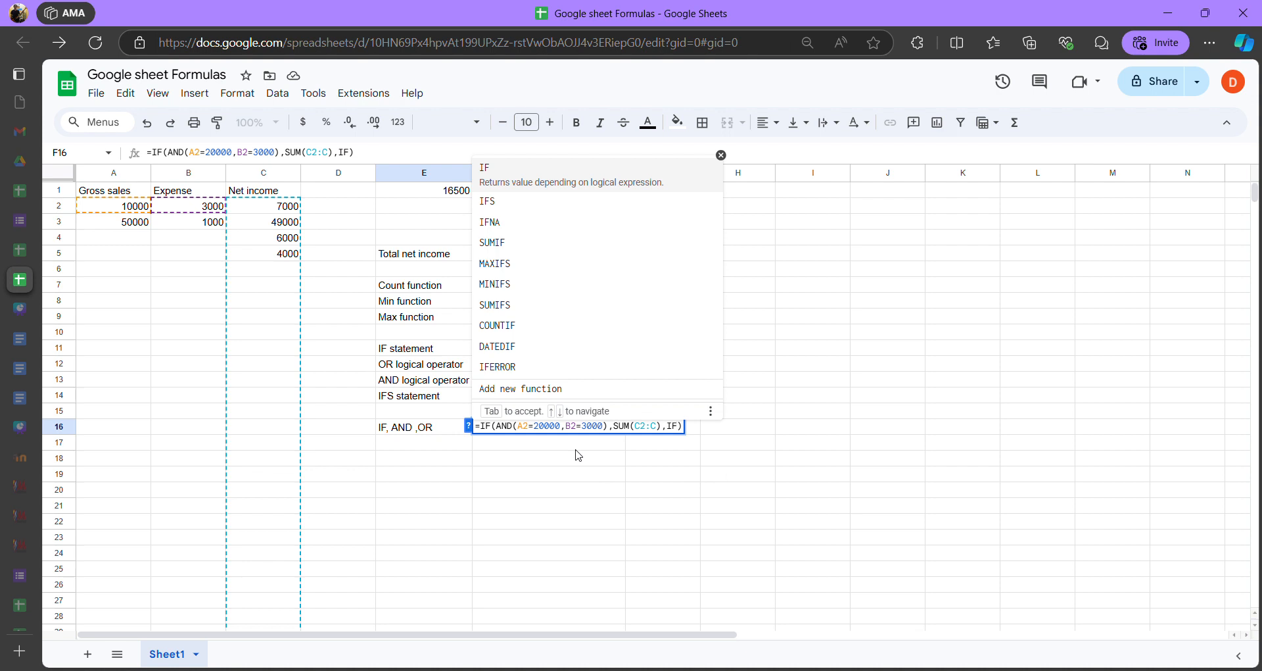
type("()")
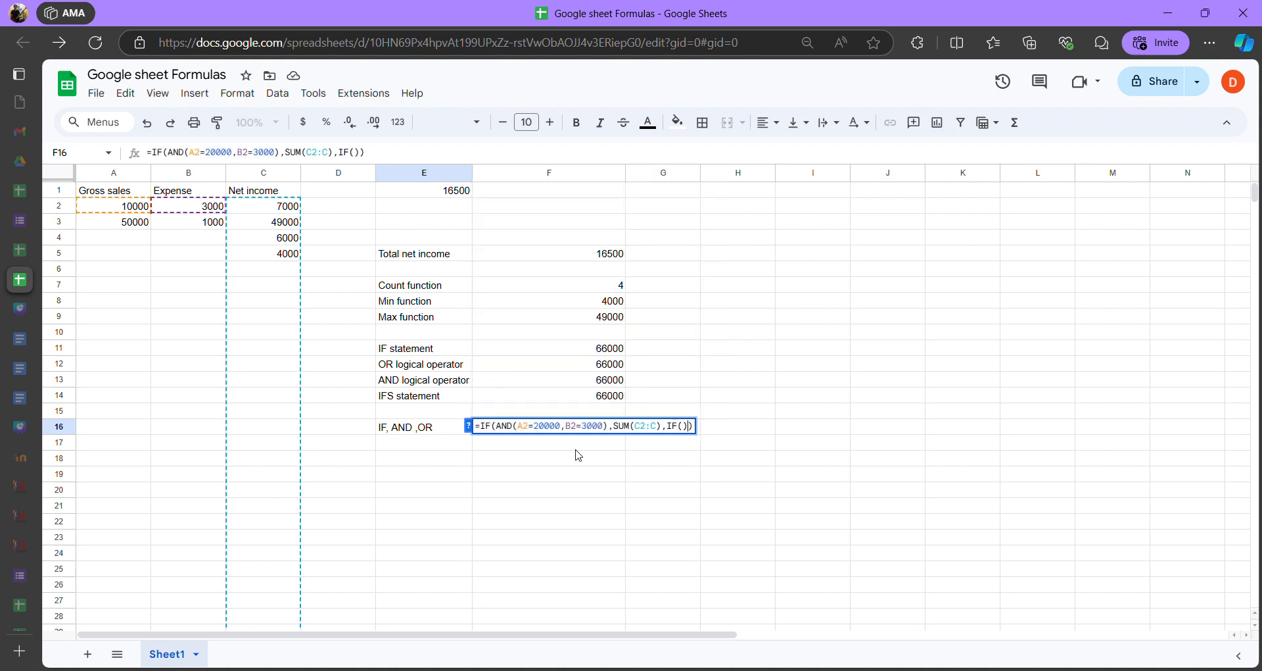
key("Right")
key("Right")
key("Left")
key("Left")
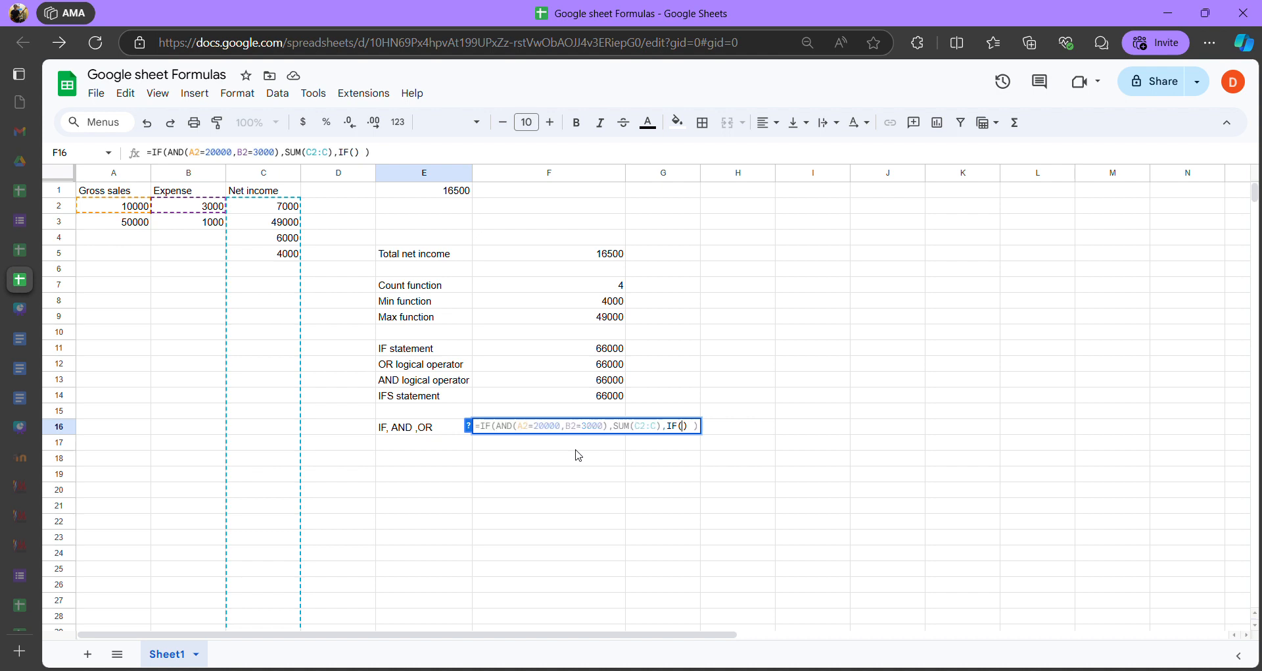
type("AND")
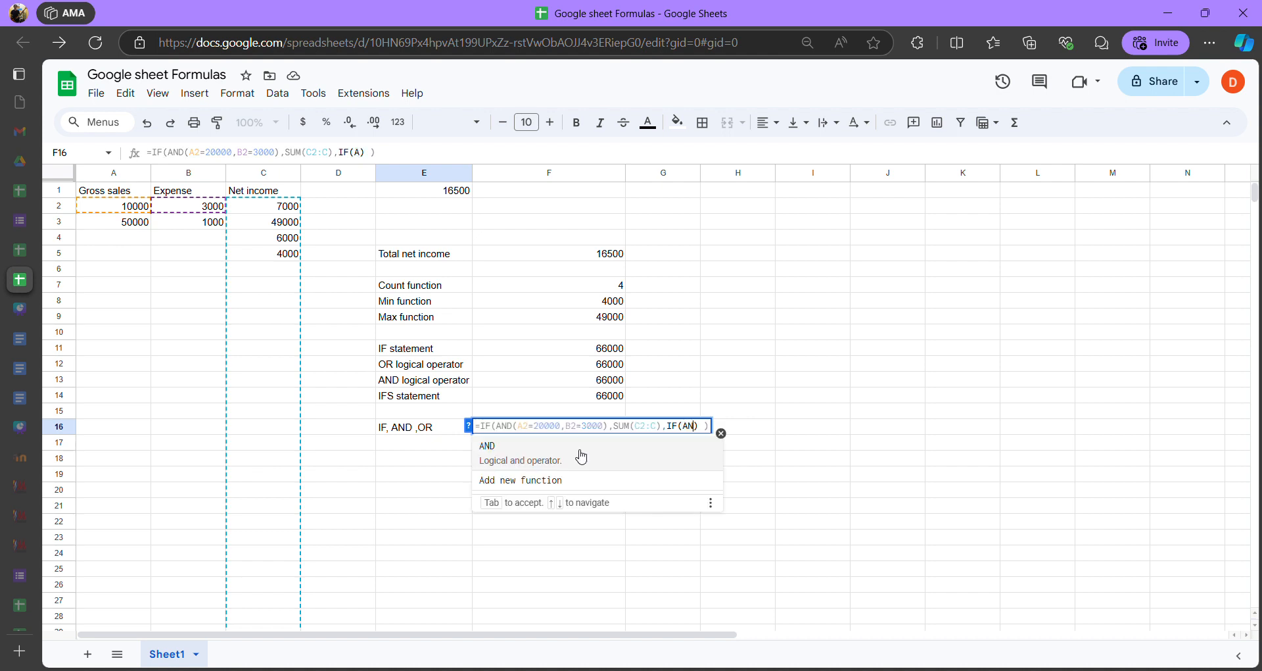
left_click(581, 457)
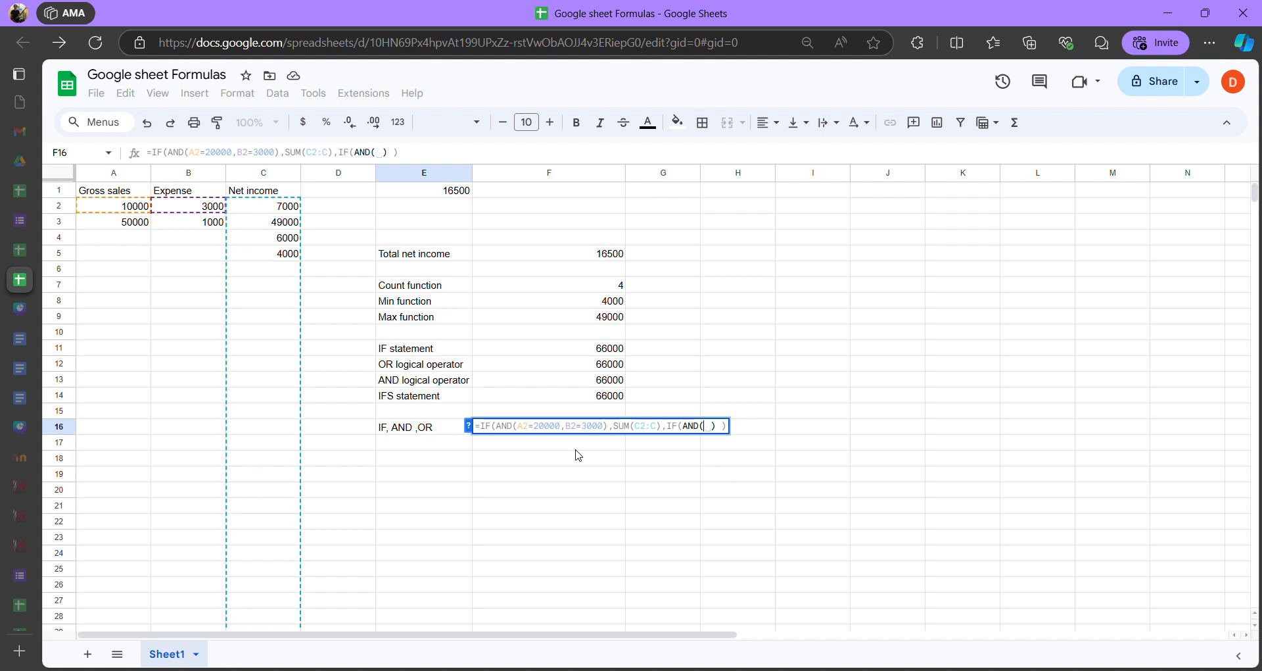
Enter B3=50000 as the first condition of the inner AND in the F16 formula
type("B3")
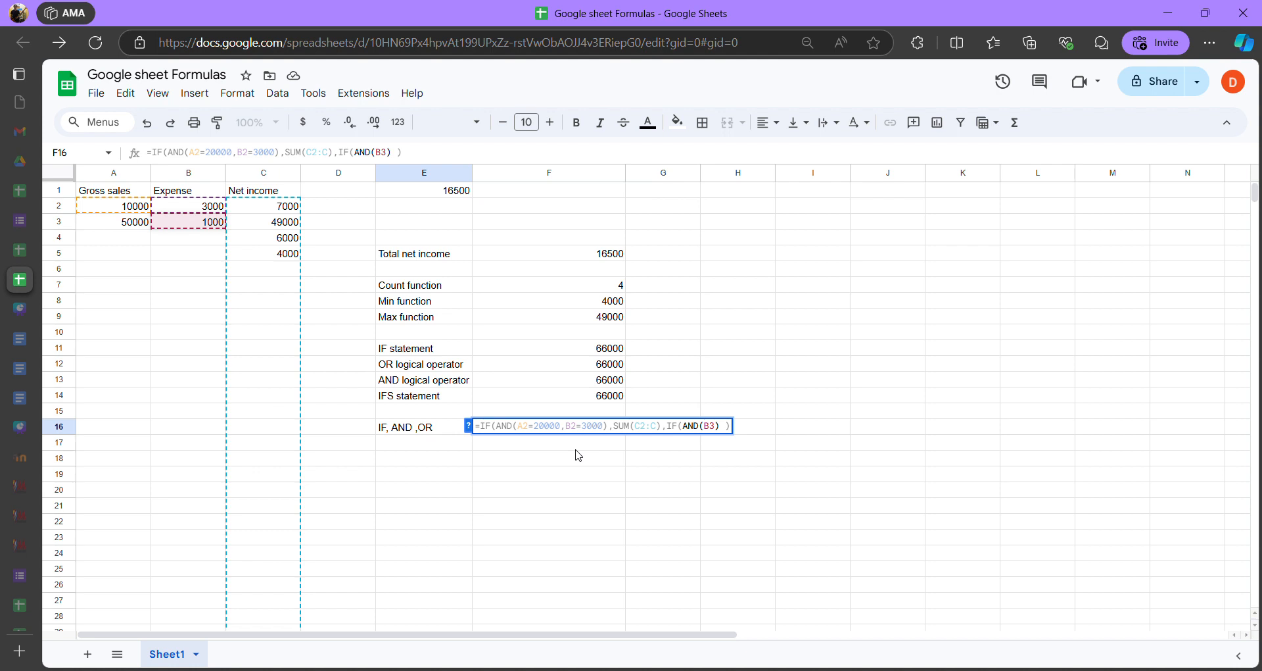
type("=")
key("BackSpace")
key("BackSpace")
key("BackSpace")
key("Right")
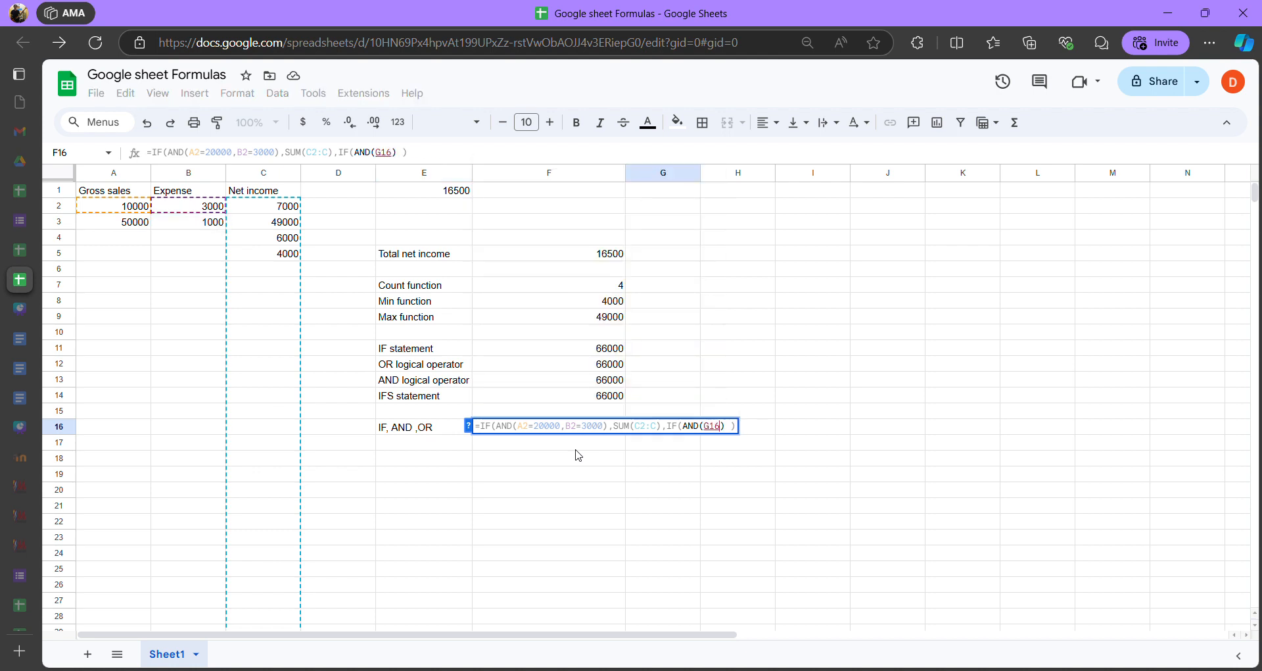
key("BackSpace")
type("B3=")
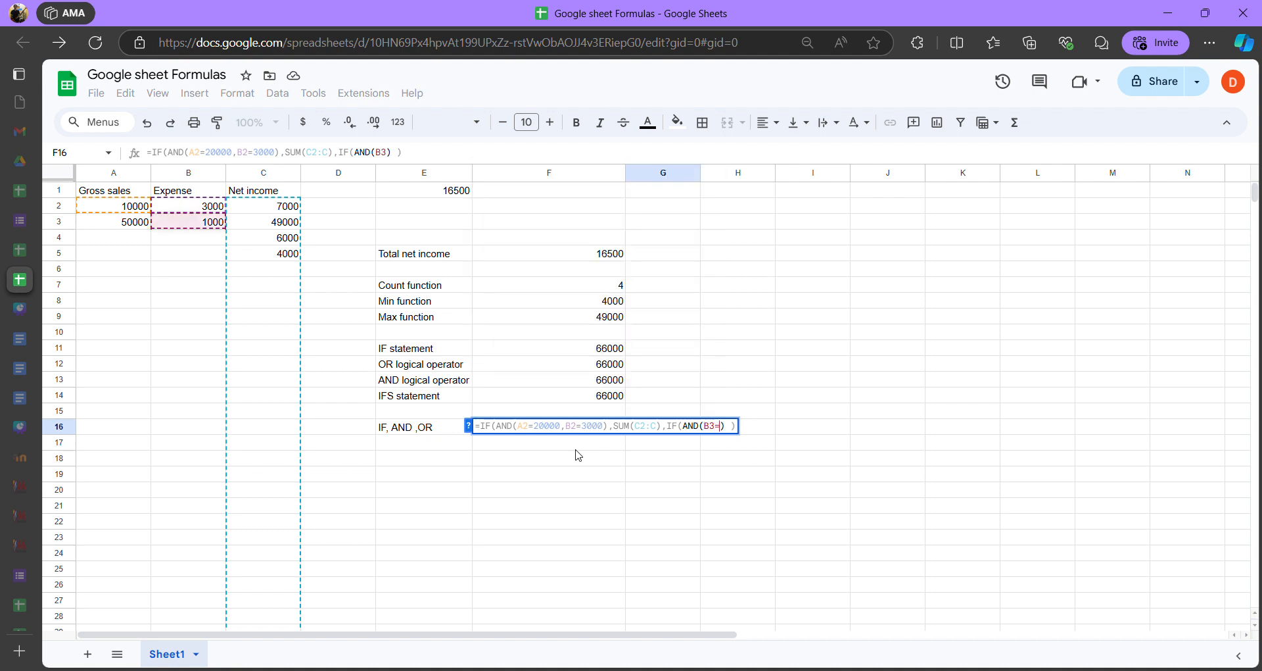
key("BackSpace")
type("50000")
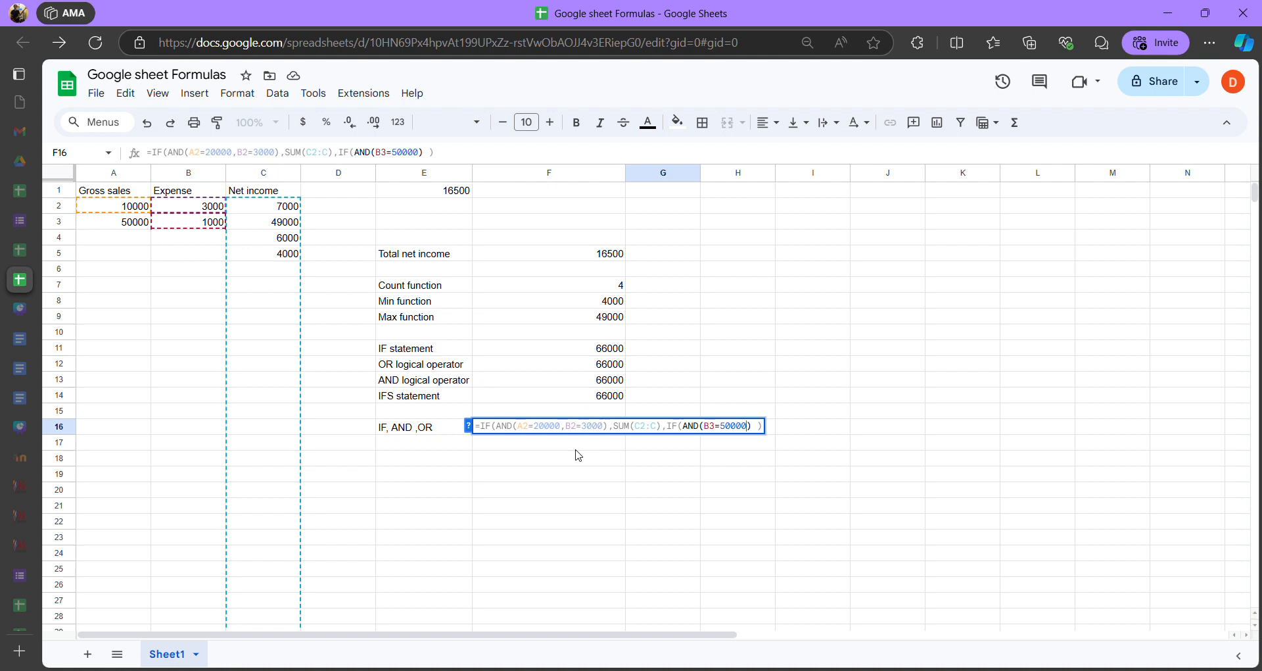
type(",")
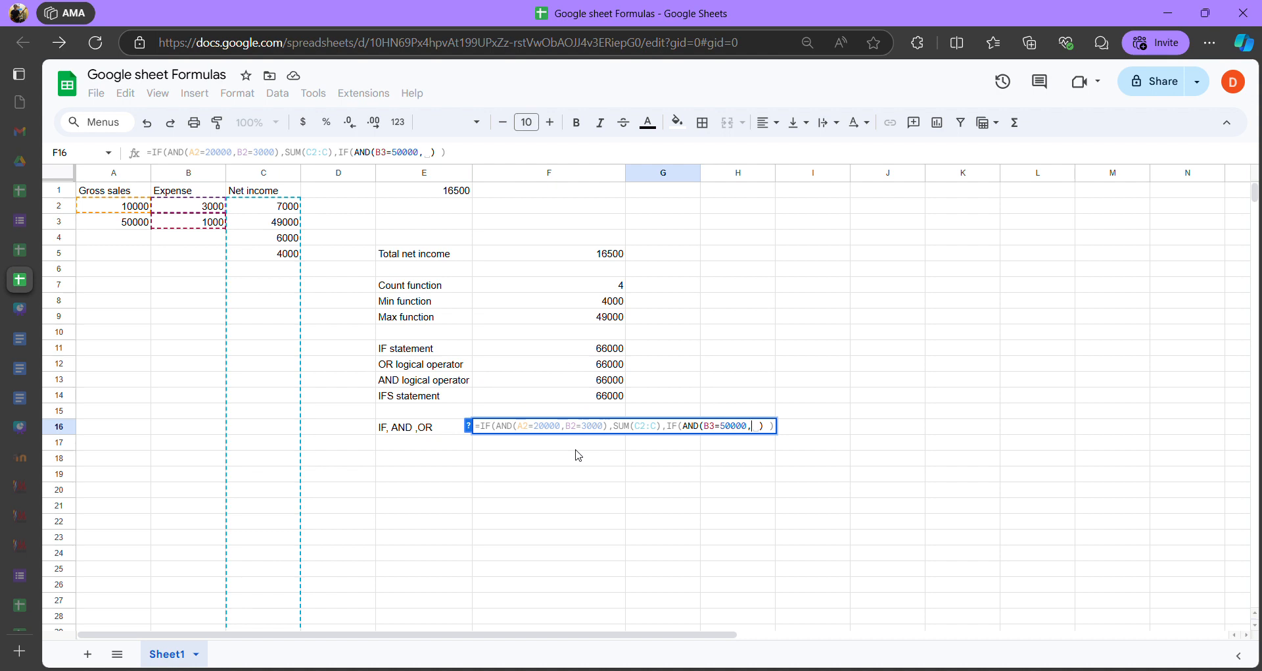
key("BackSpace")
key("BackSpace")
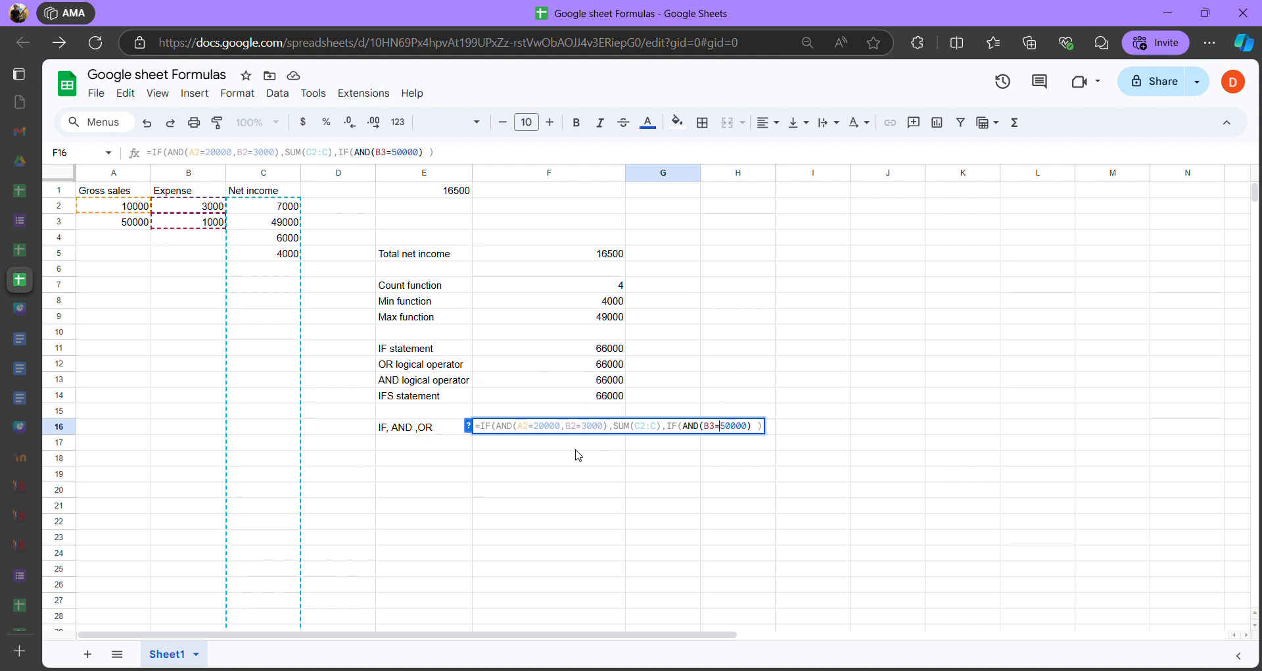
Insert the condition A3=50000 ahead of the B3 condition in the nested AND of F16's formula
key("Left")
key("Left")
key("Left")
key("Left")
type("A3=")
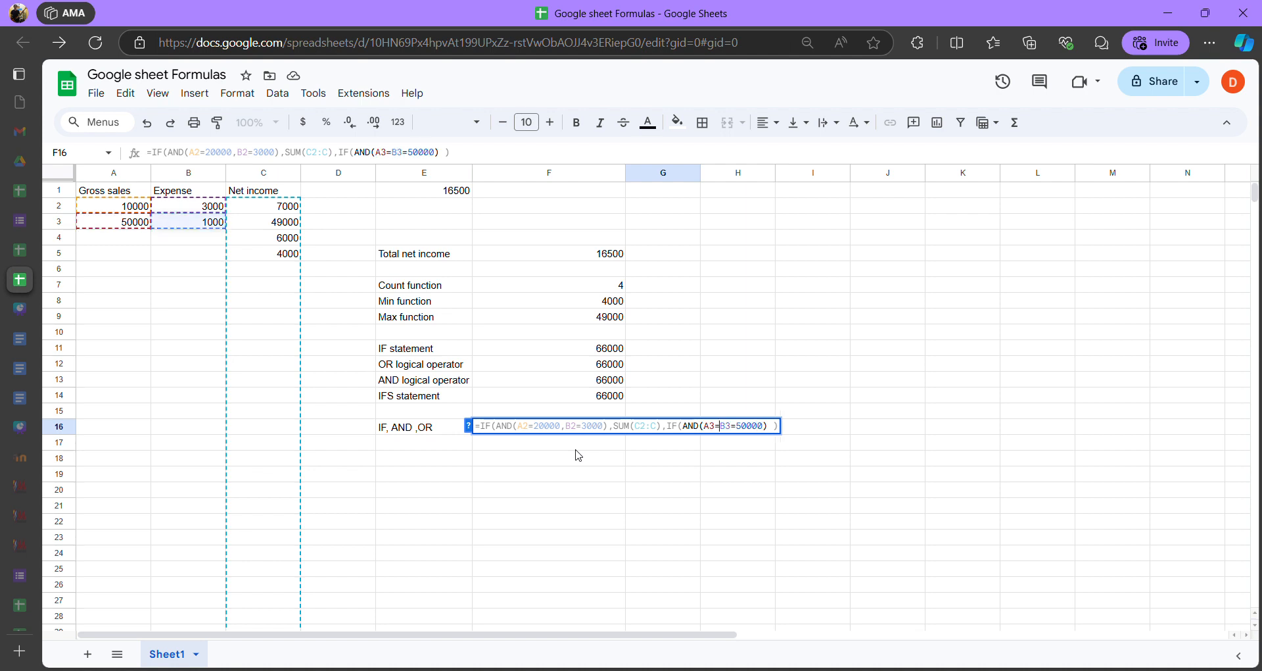
type("50000")
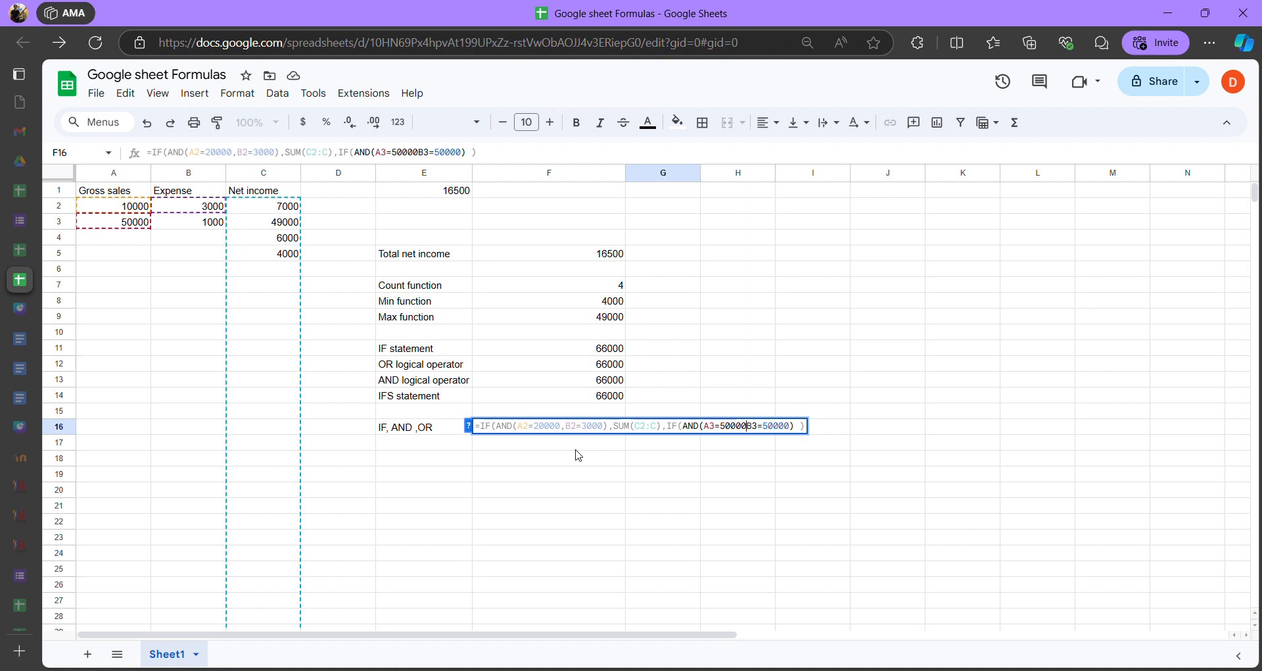
type(",")
Set the comparison value for B3 in the nested AND to 1000
key("Right")
key("Right")
key("Right")
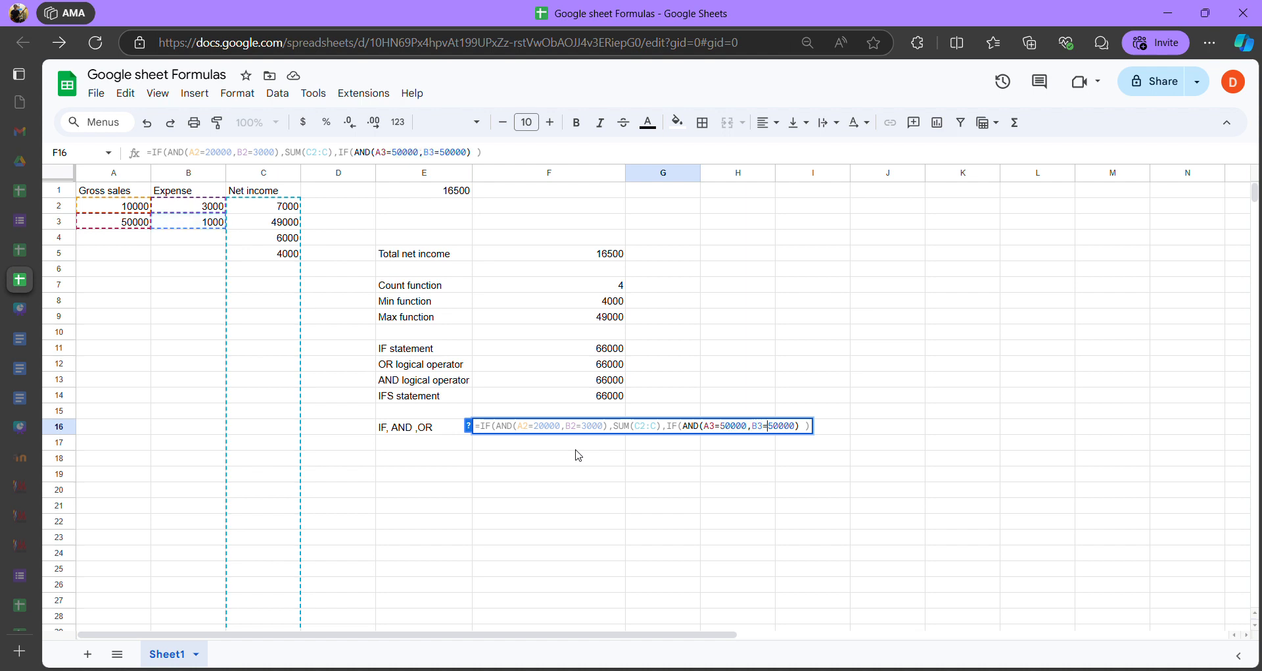
key("Right")
key("BackSpace")
key("BackSpace")
key("BackSpace")
type("10")
Highlight and review the AND(A3=50000,B3=1000) condition inside the nested IF
key("shift+Left")
key("shift+Left")
key("shift+Left")
key("shift+Left")
key("shift+Left")
key("shift+Left")
key("shift+Left")
key("shift+Left")
key("shift+Left")
key("shift+Left")
key("shift+Left")
key("shift+Left")
key("shift+Left")
key("shift+Left")
key("shift+Left")
key("shift+Left")
key("shift+Left")
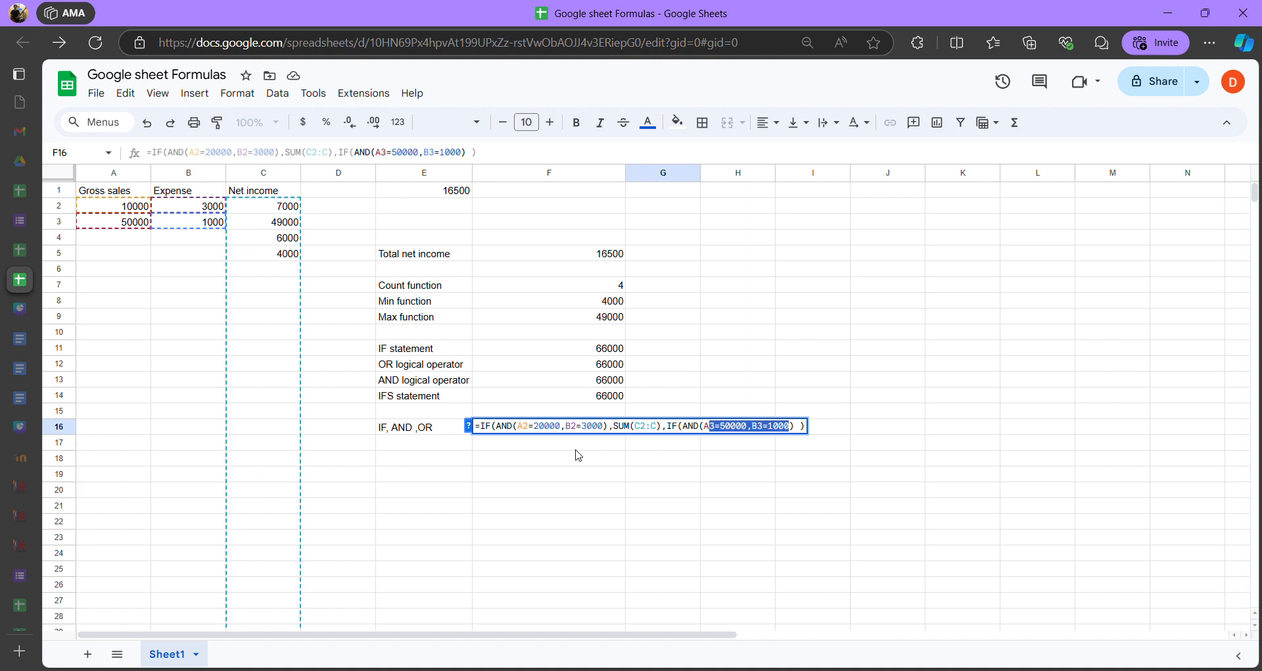
key("shift+Left")
key("shift+Left")
key("shift+Left")
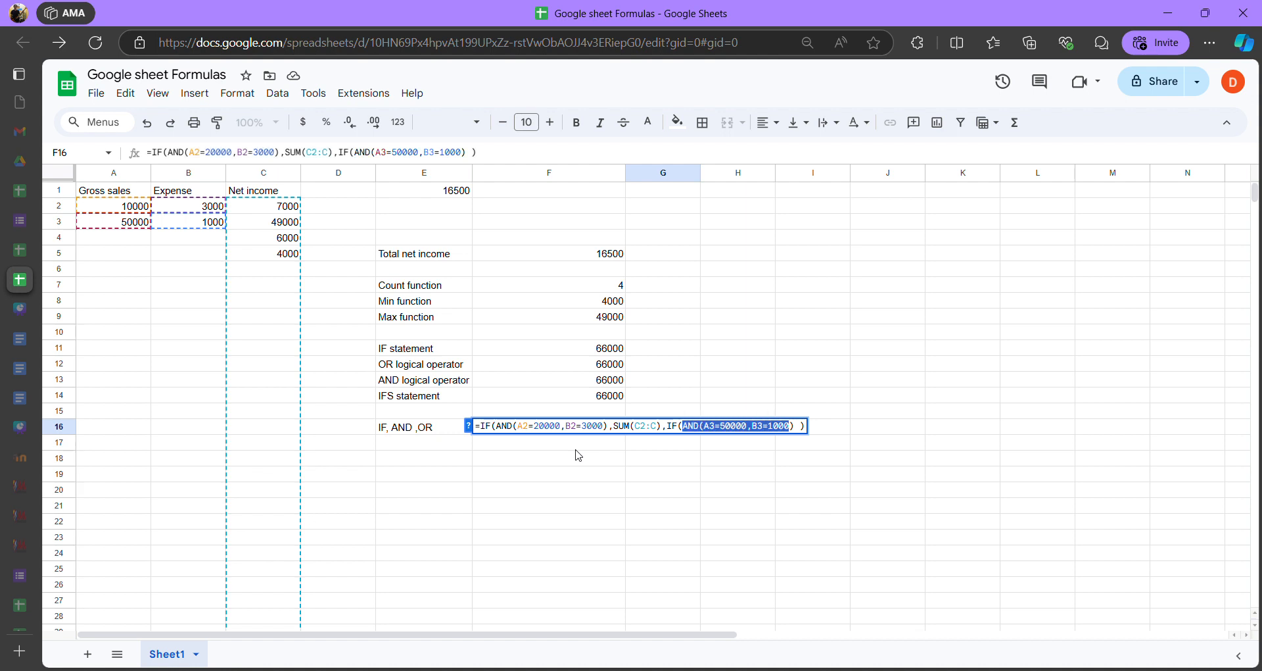
key("Left")
key("Left")
key("Left")
key("Left")
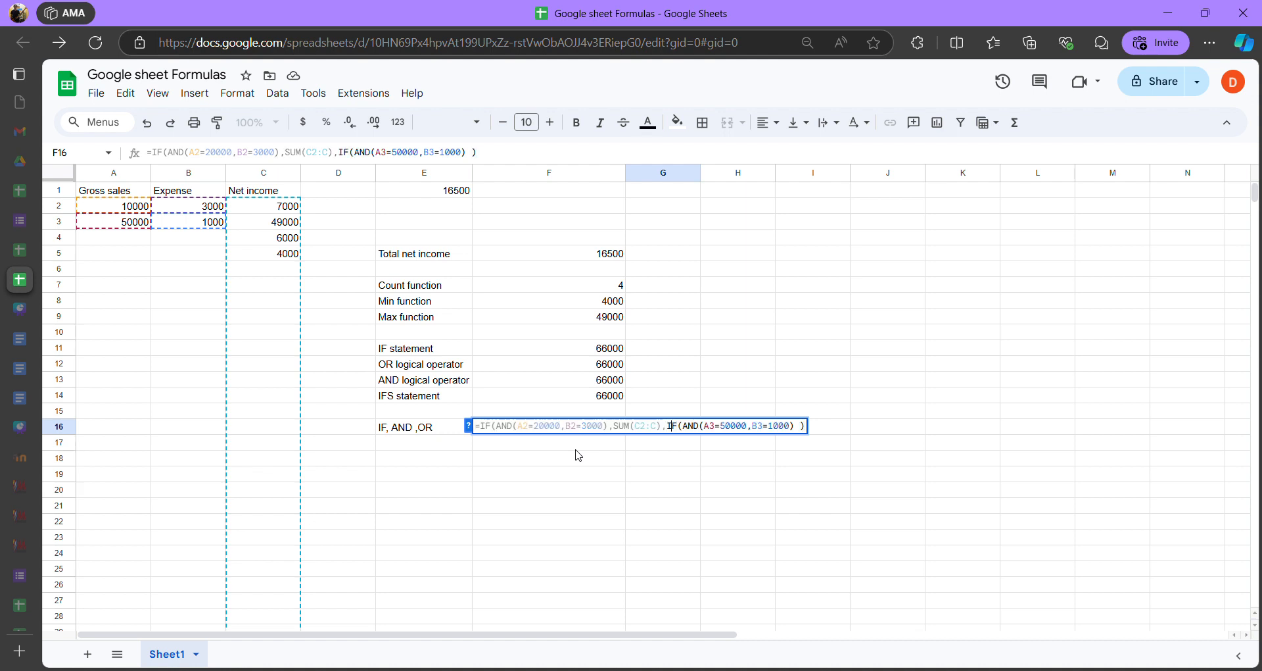
Add a comma after the nested AND condition to start the nested IF's value-if-true argument
key("Right")
key("Right")
key("Right")
key("Right")
key("Right")
type(",")
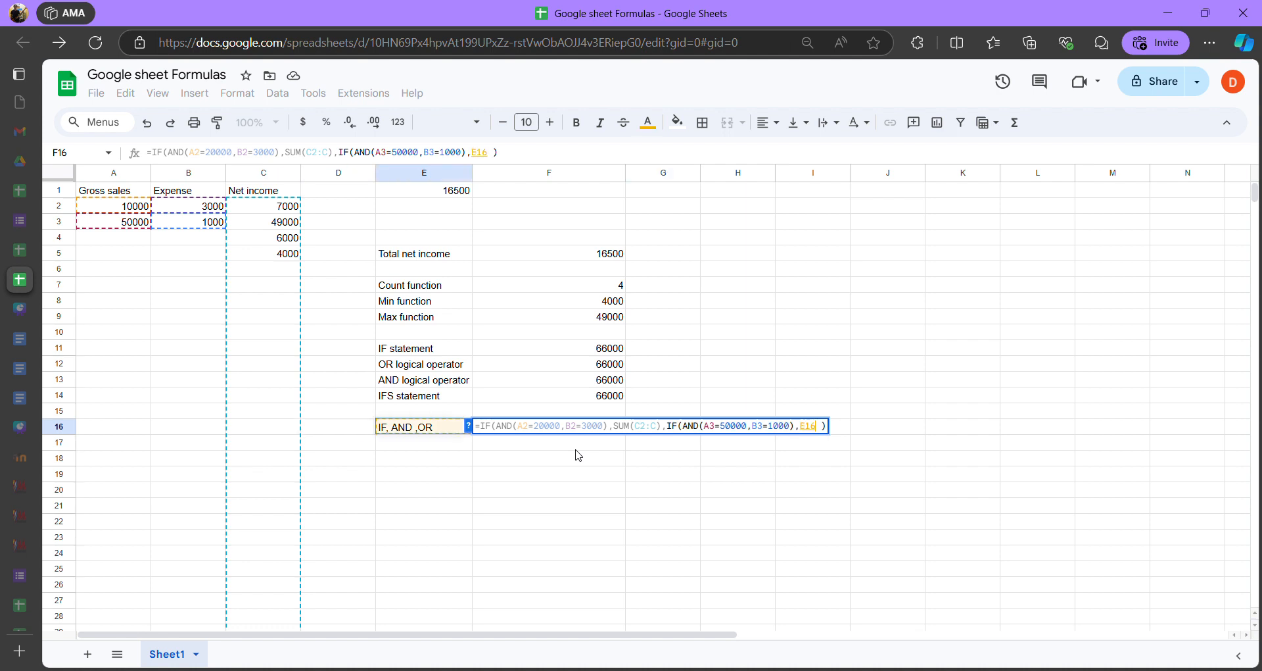
type("E16")
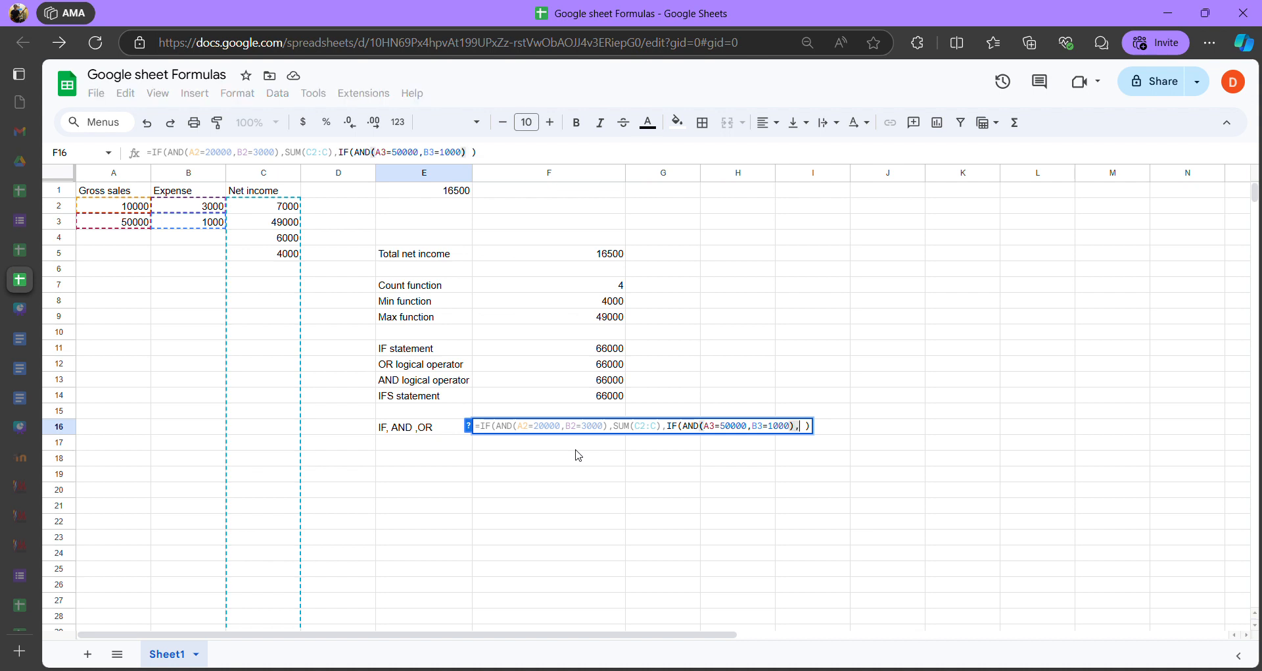
key("BackSpace")
key("BackSpace")
key("BackSpace")
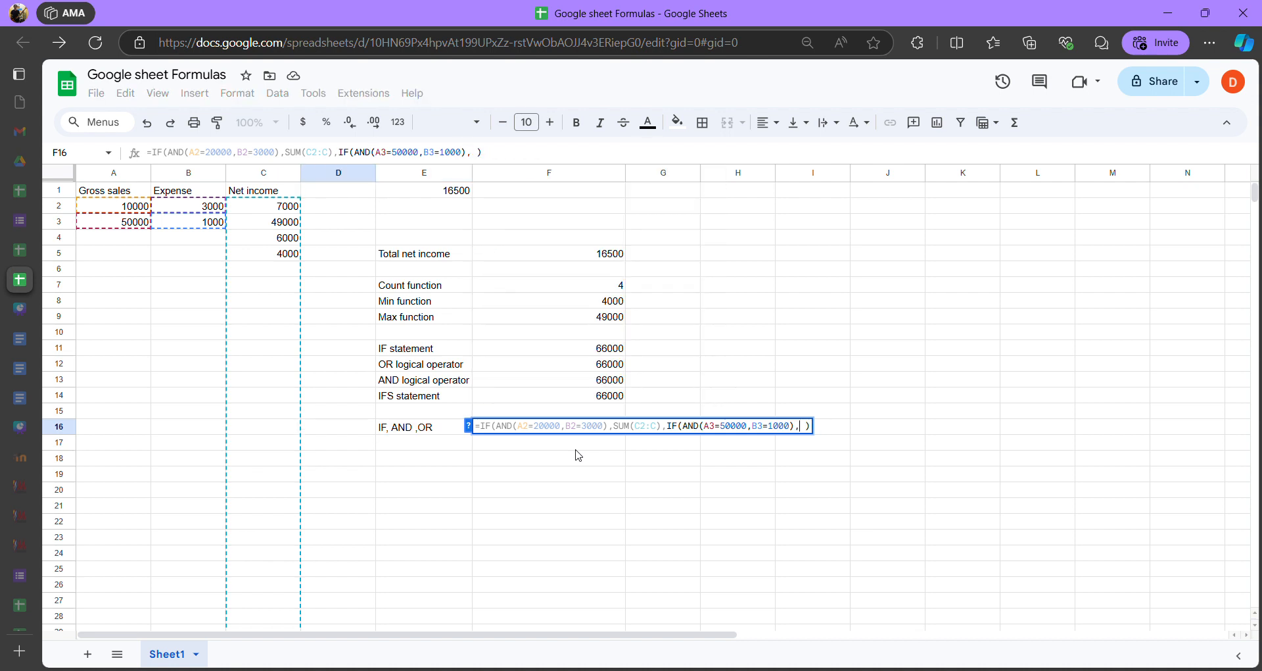
Enter SUM(B2:B) as the nested IF's value-if-true argument
type("SUM")
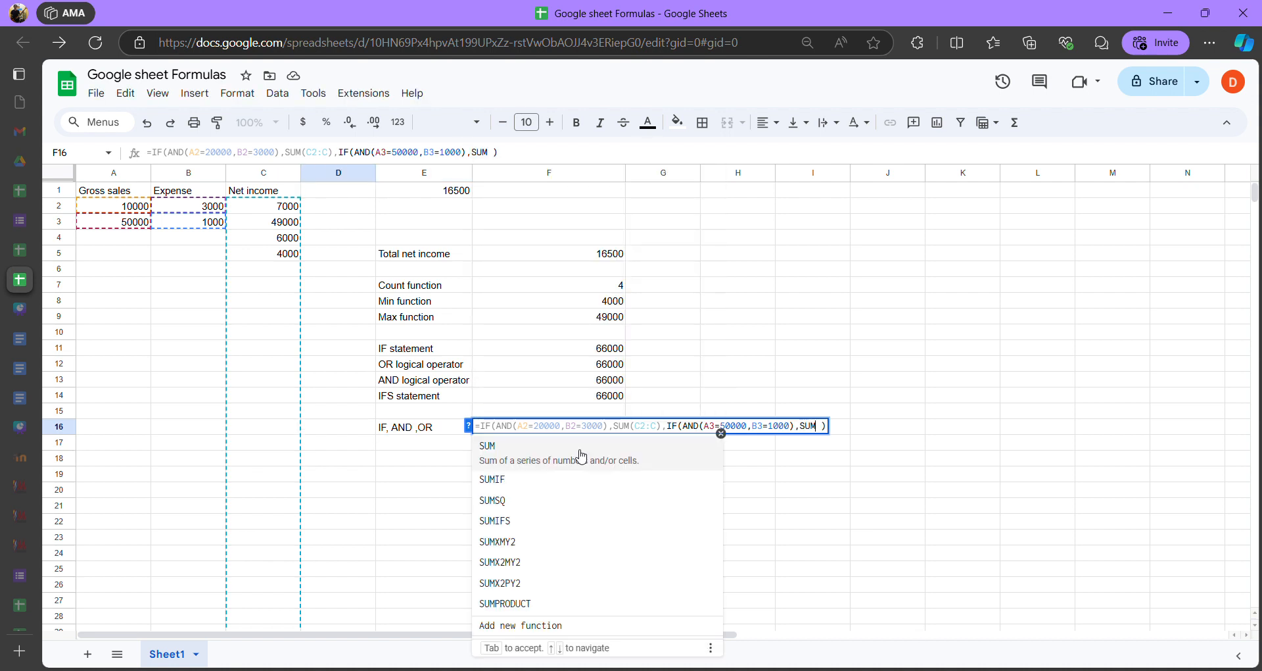
left_click(581, 455)
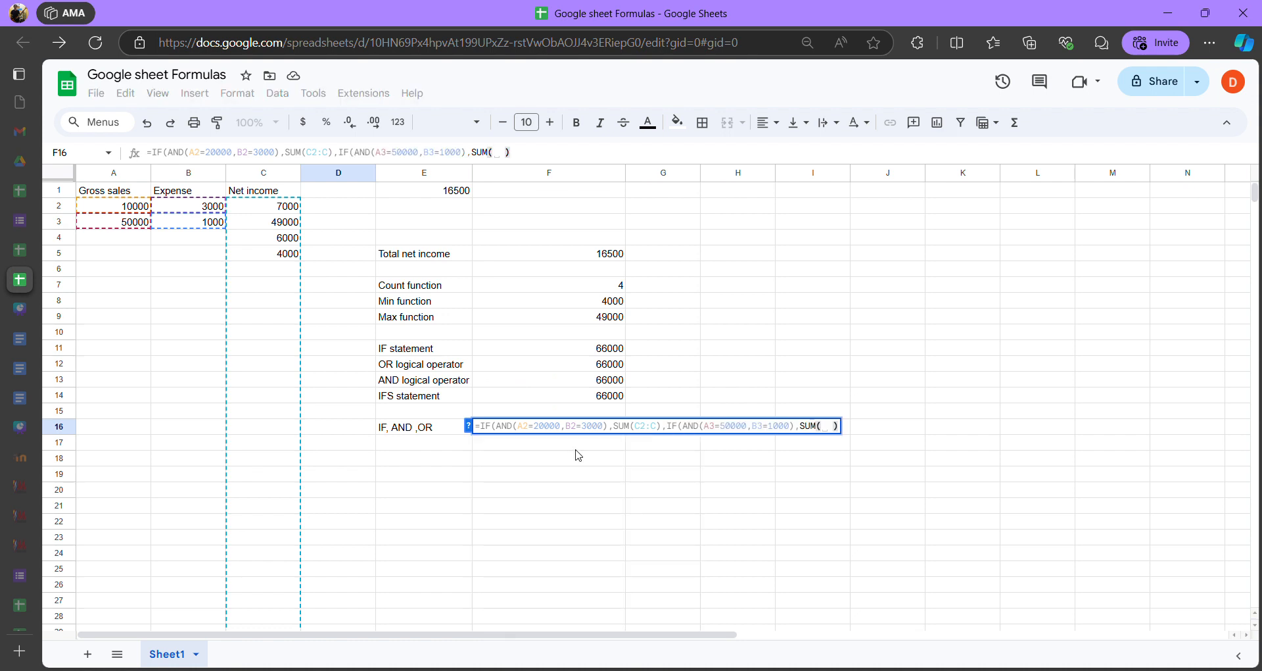
type("),SUM(")
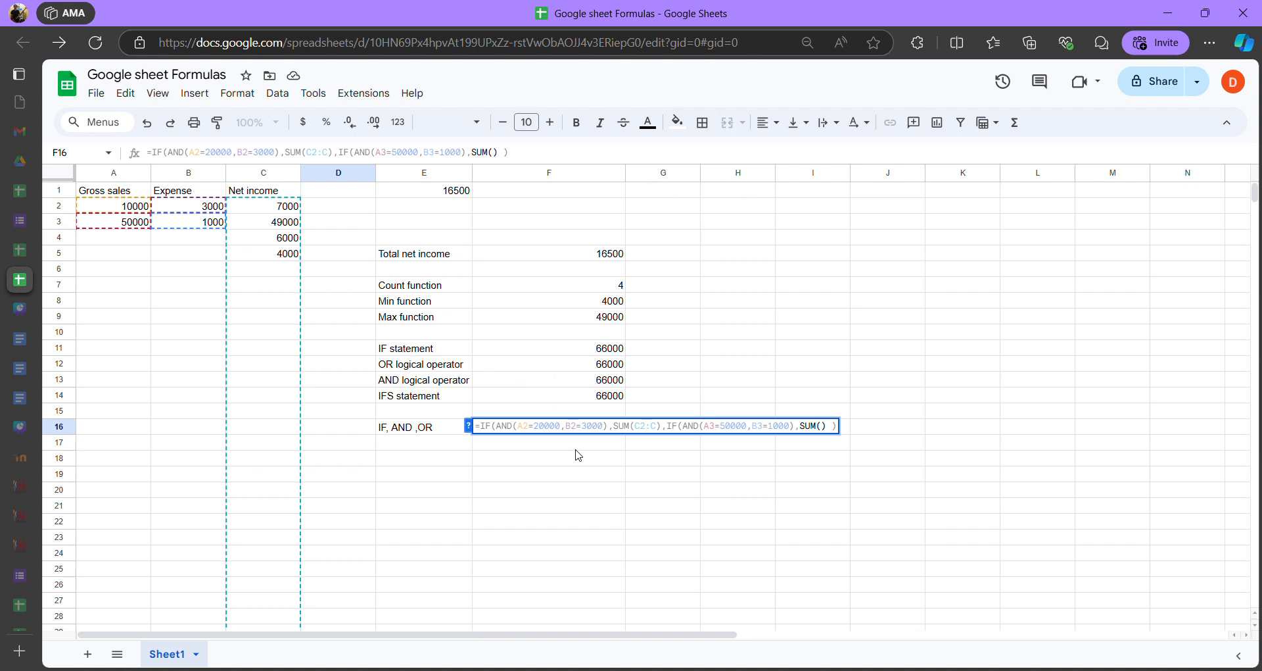
type("B2")
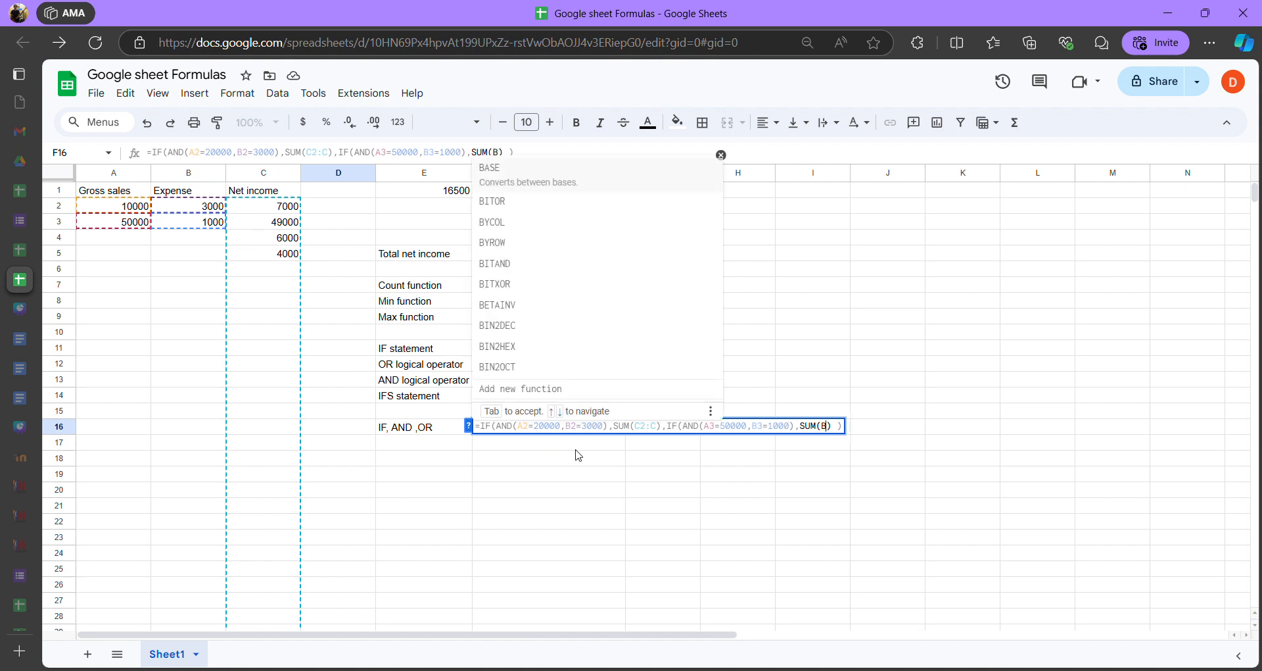
type(":B")
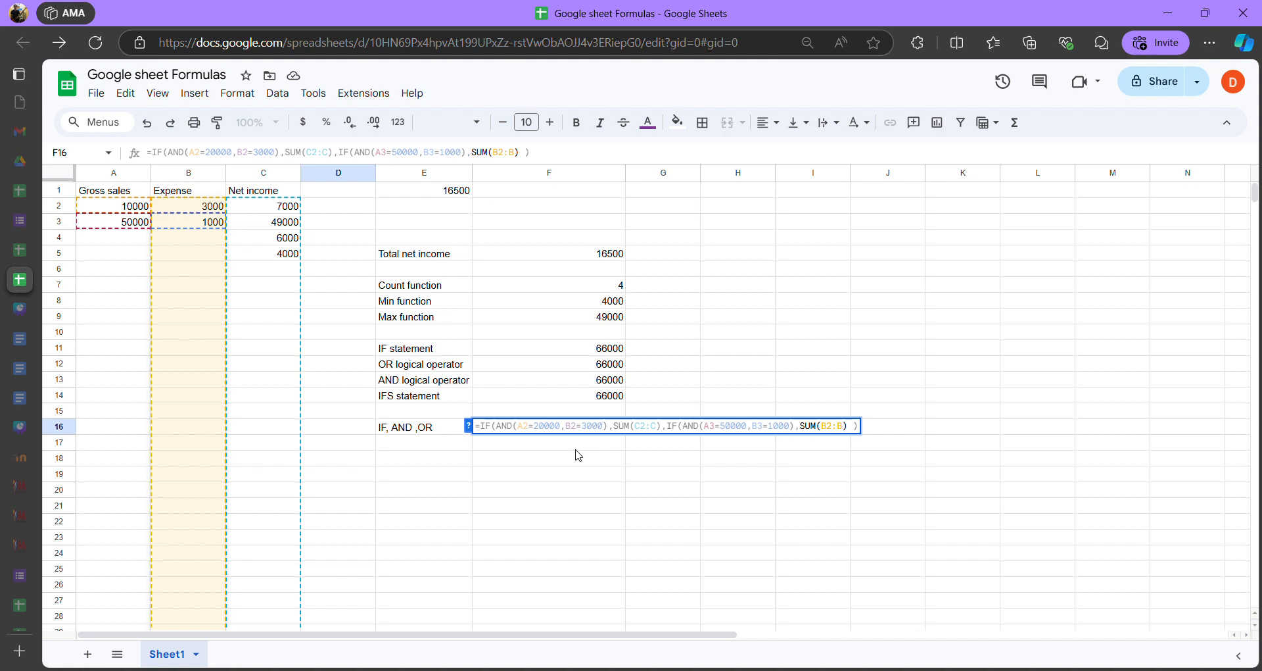
key("Right")
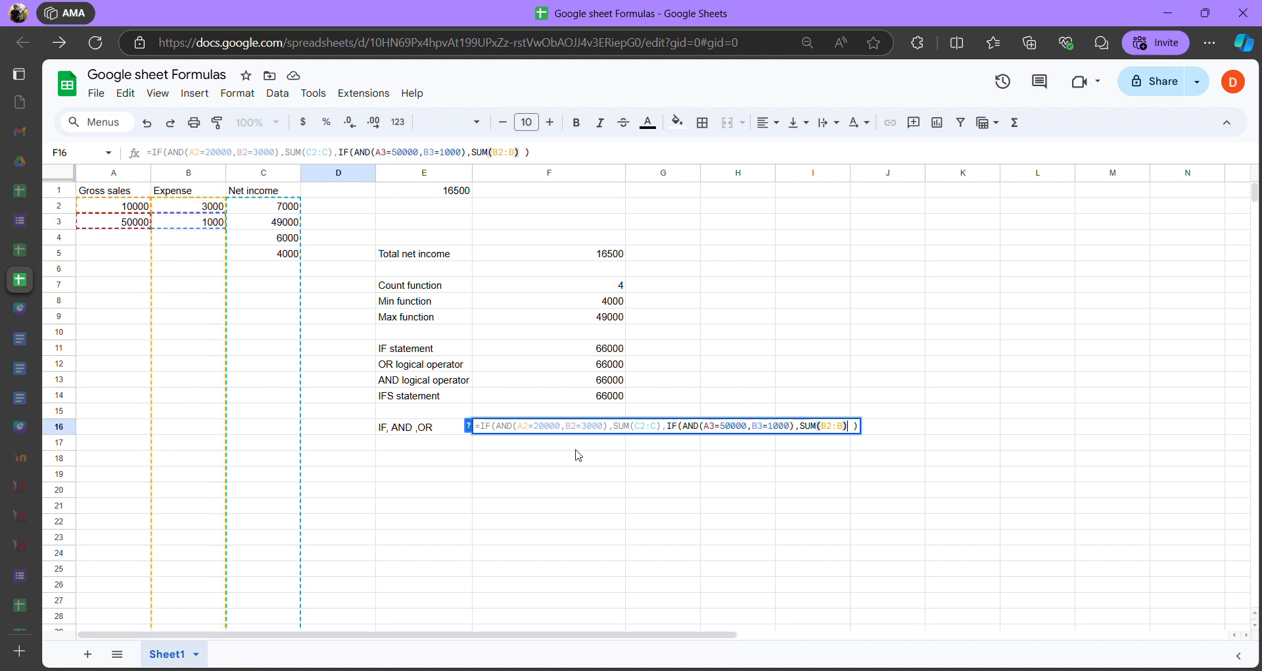
Add an empty IF() as the value-if-false argument after SUM(B2:B)
type(",")
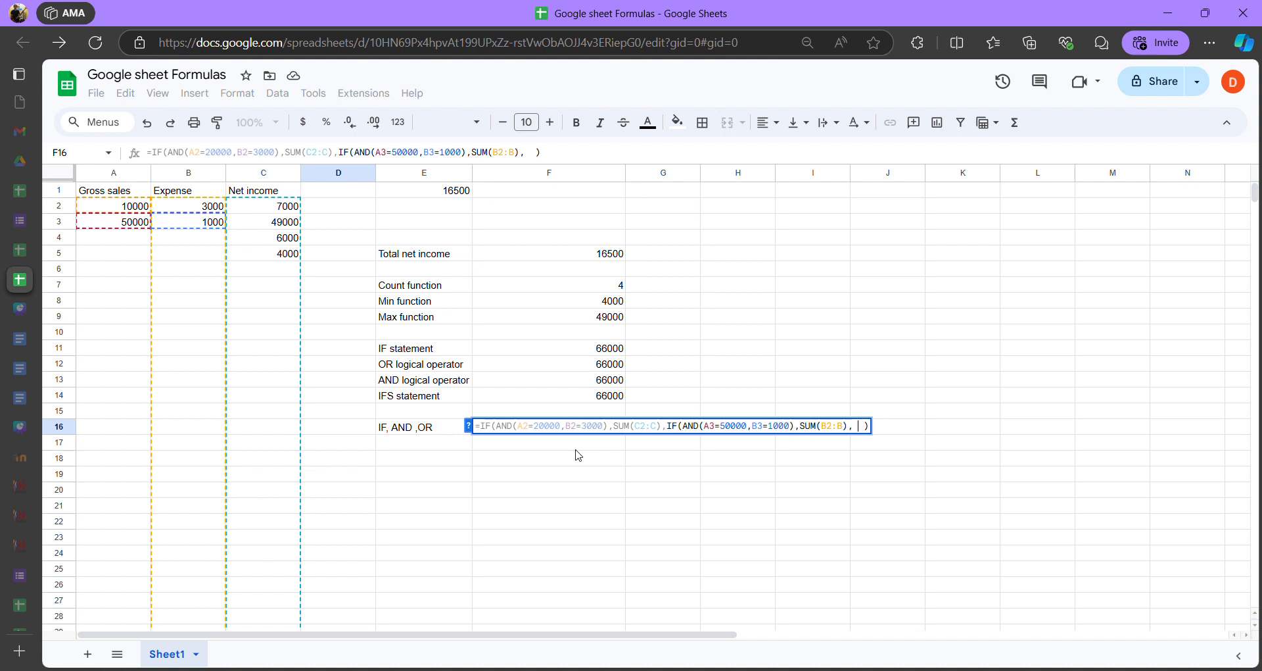
type("IF")
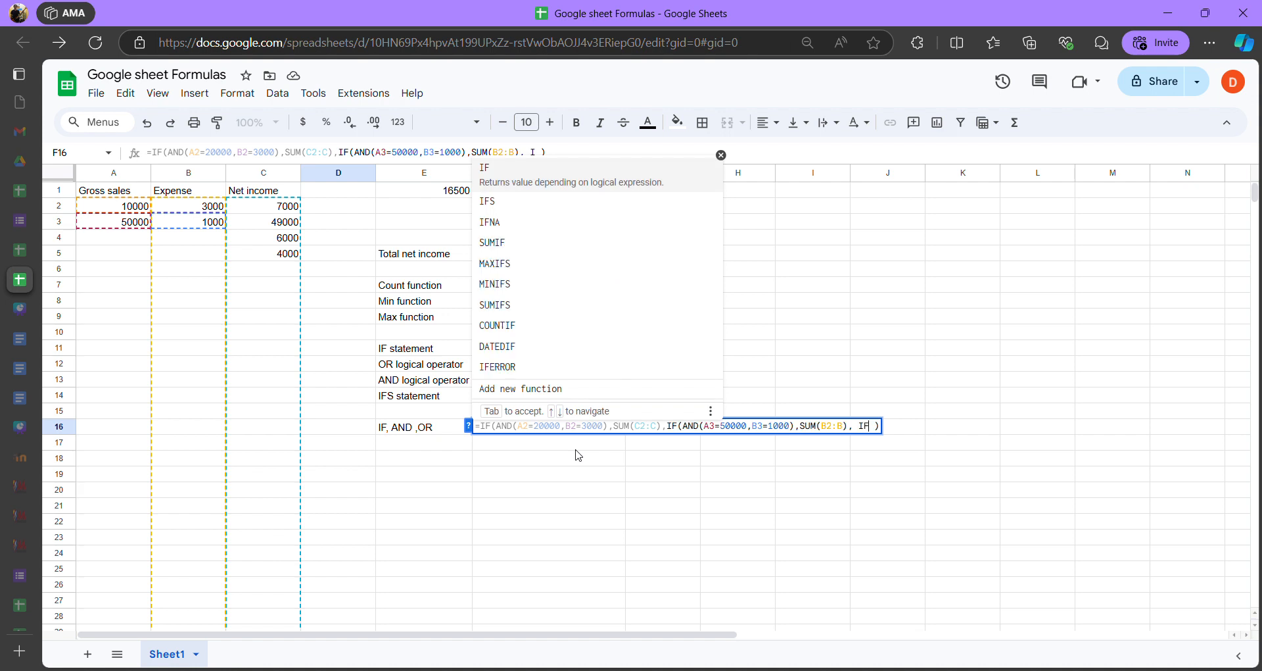
key("Tab")
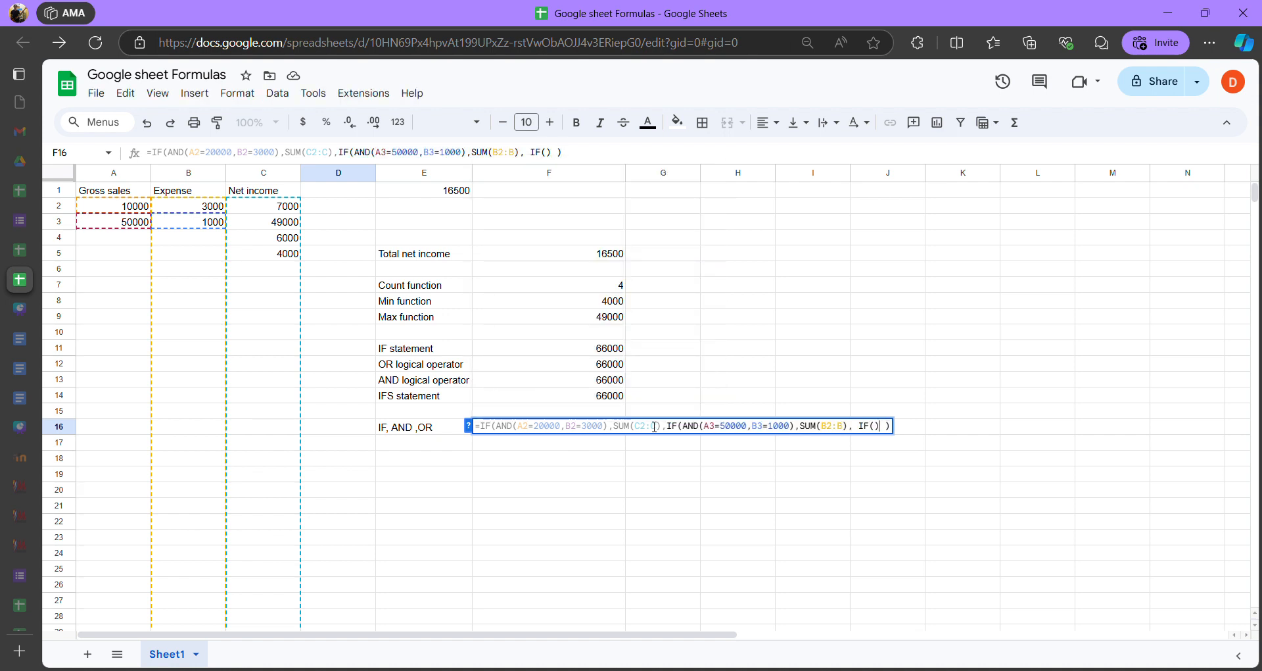
Examine the two AND conditions in F16's formula, comparing the A2 and B2 tests with the A3 and B3 tests
left_click(530, 426)
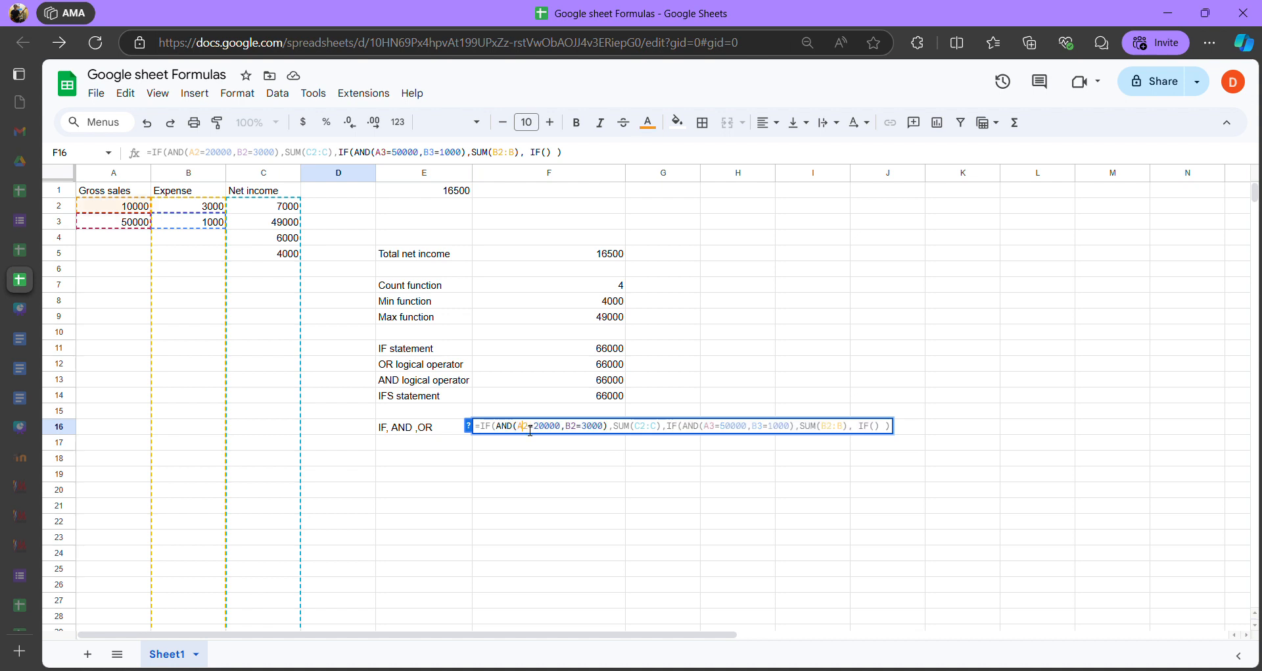
left_click(576, 426)
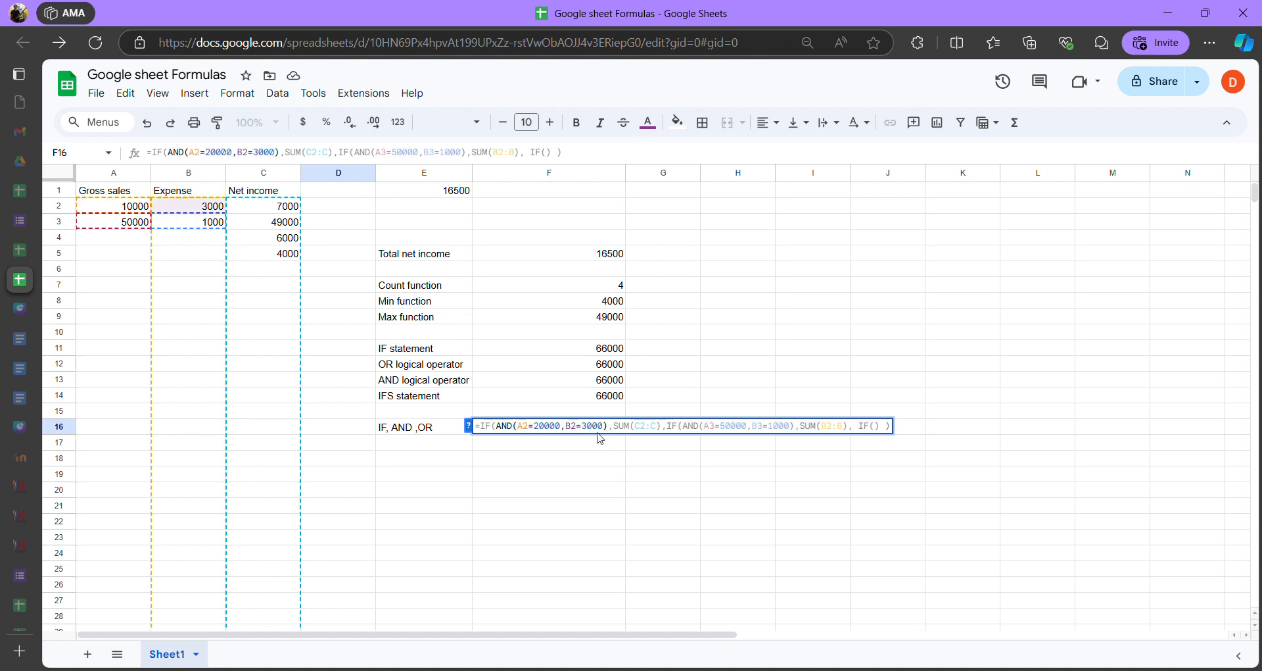
left_click(516, 426)
left_click_drag(518, 426, 606, 427)
left_click_drag(497, 427, 628, 434)
left_click(612, 426)
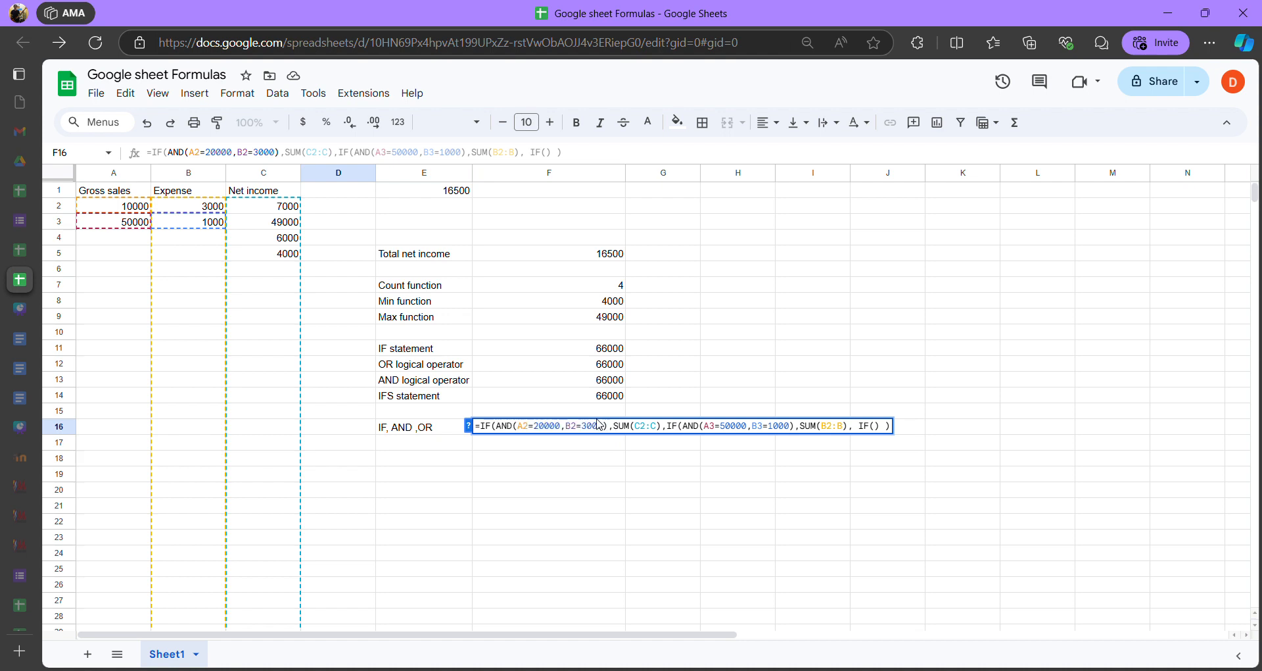
left_click_drag(667, 428, 789, 427)
left_click(684, 427)
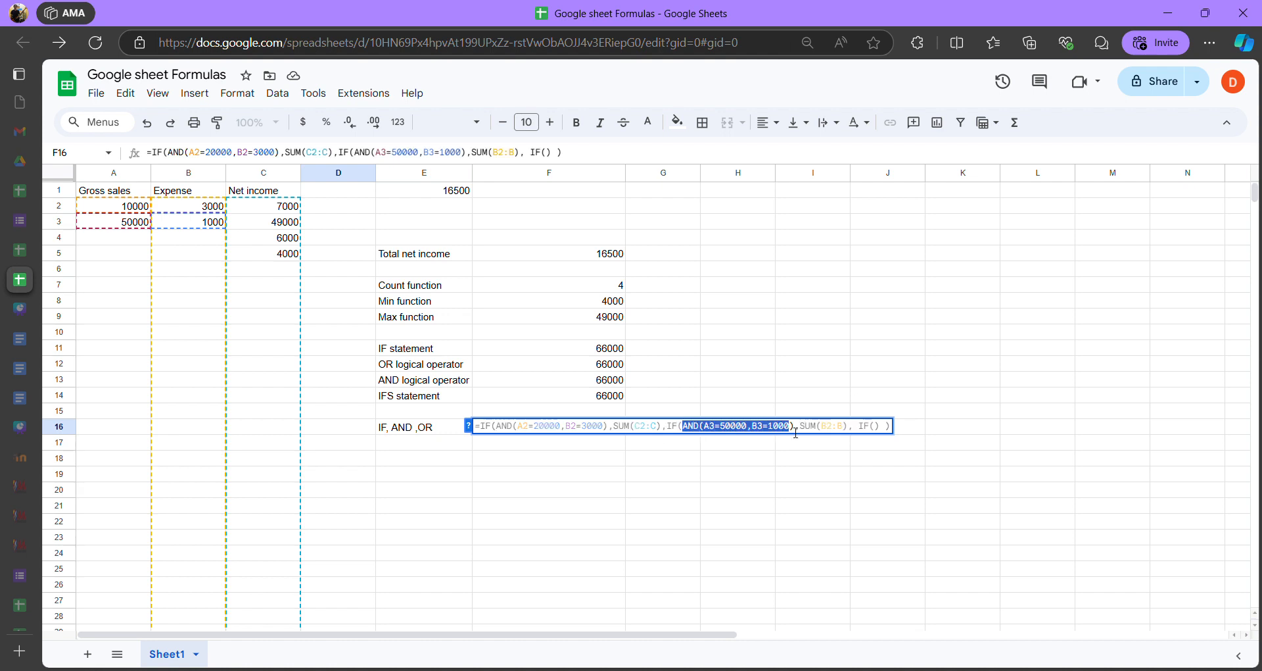
left_click(709, 426)
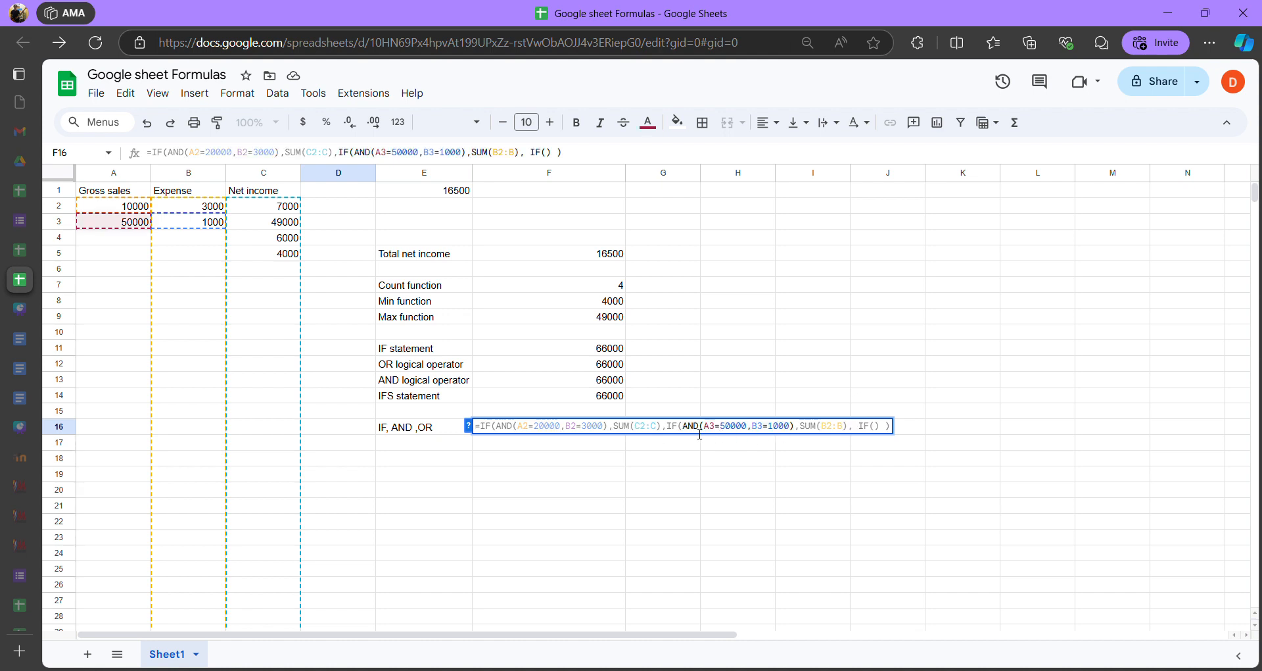
key("Left")
key("Left")
key("Left")
key("Left")
key("Left")
key("Left")
key("Left")
key("Left")
key("Left")
key("Left")
key("Left")
key("Left")
key("Left")
key("Left")
key("Left")
key("Left")
key("Left")
key("Left")
key("Left")
key("Left")
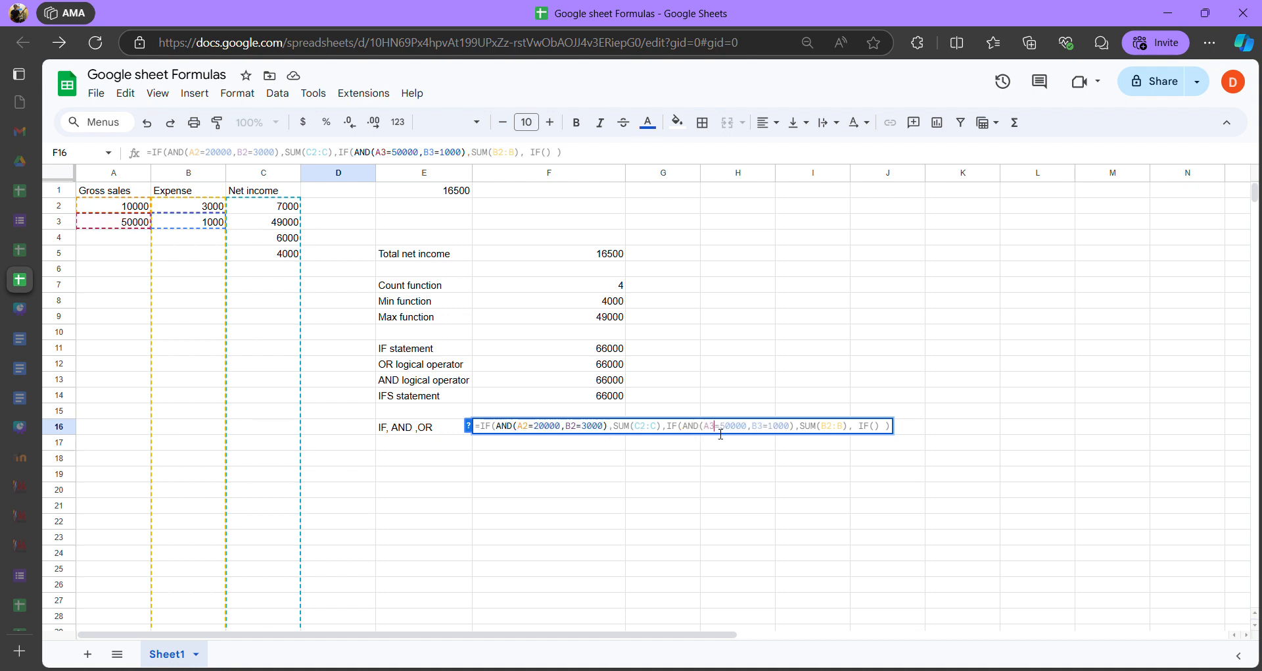
left_click(722, 434)
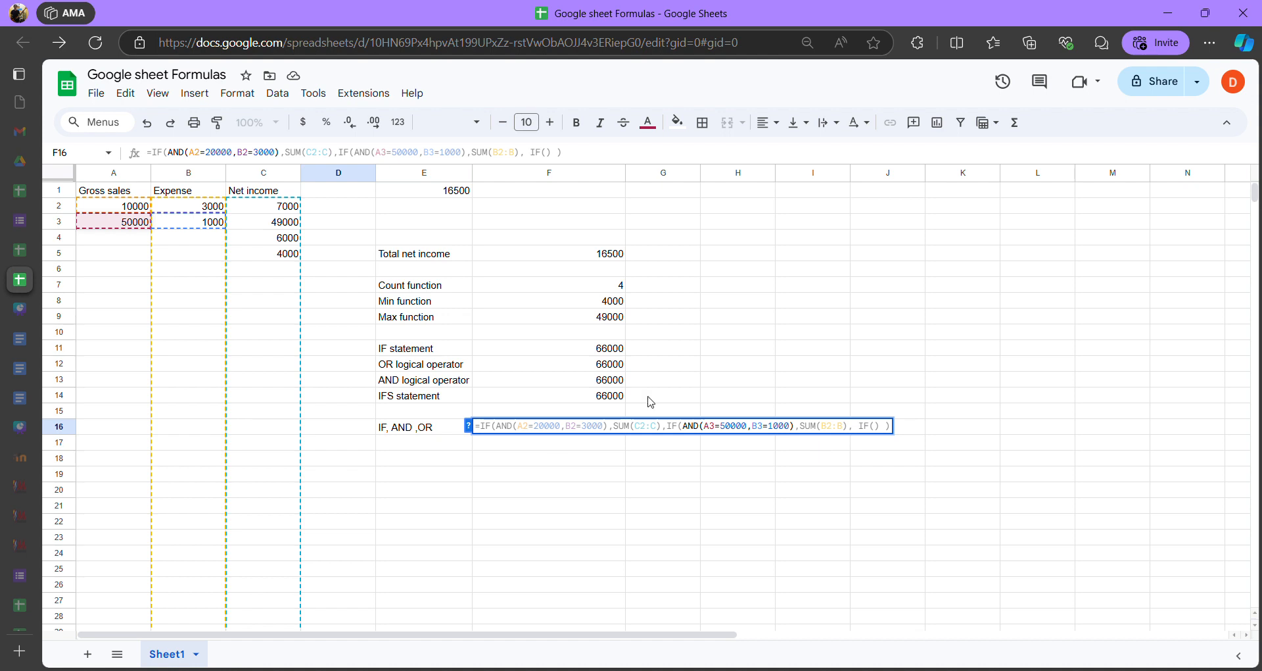
left_click(558, 429)
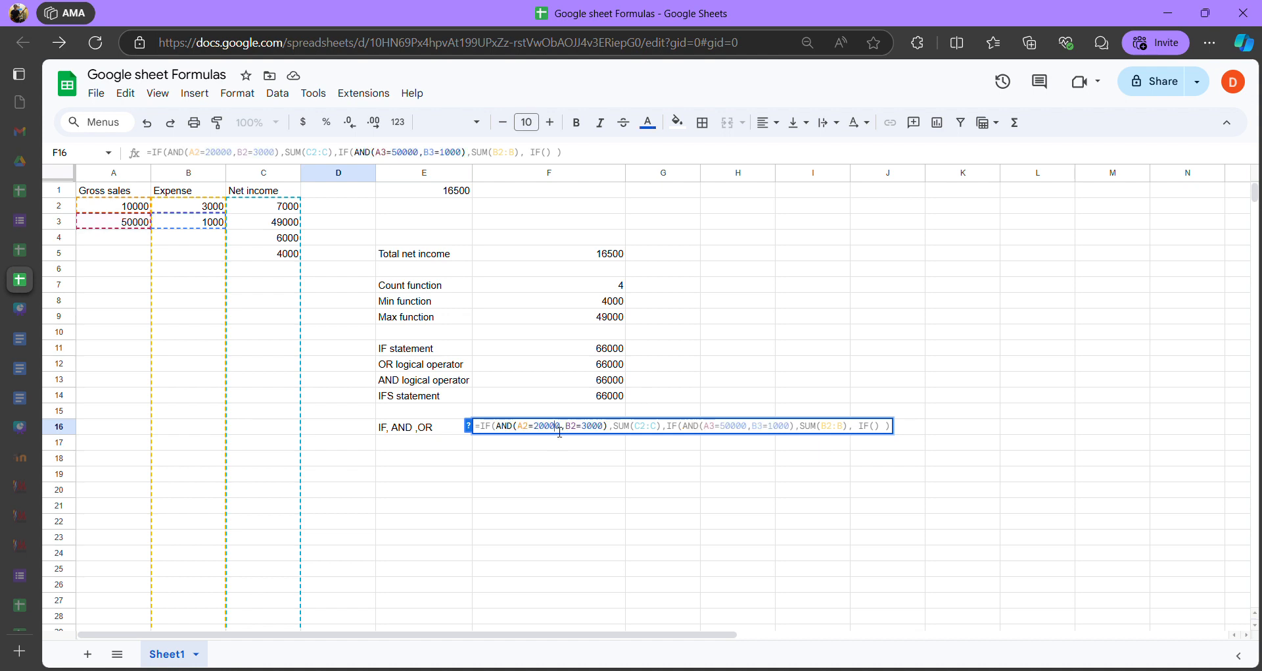
left_click(716, 432)
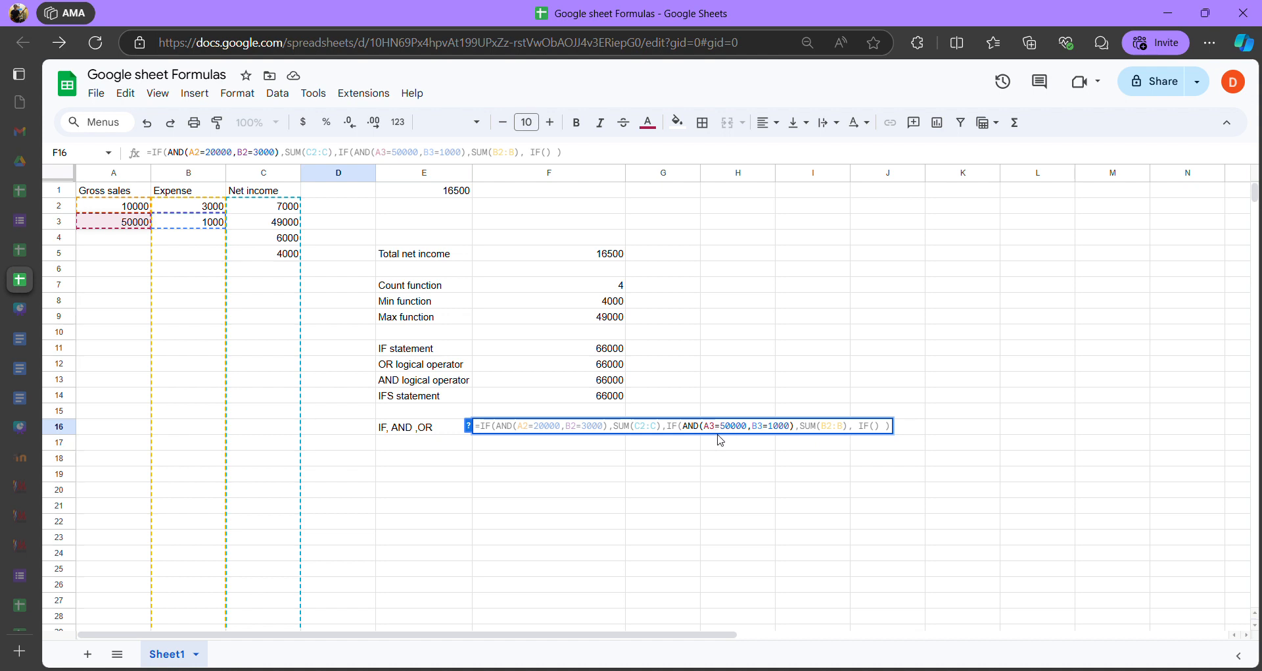
left_click(855, 426)
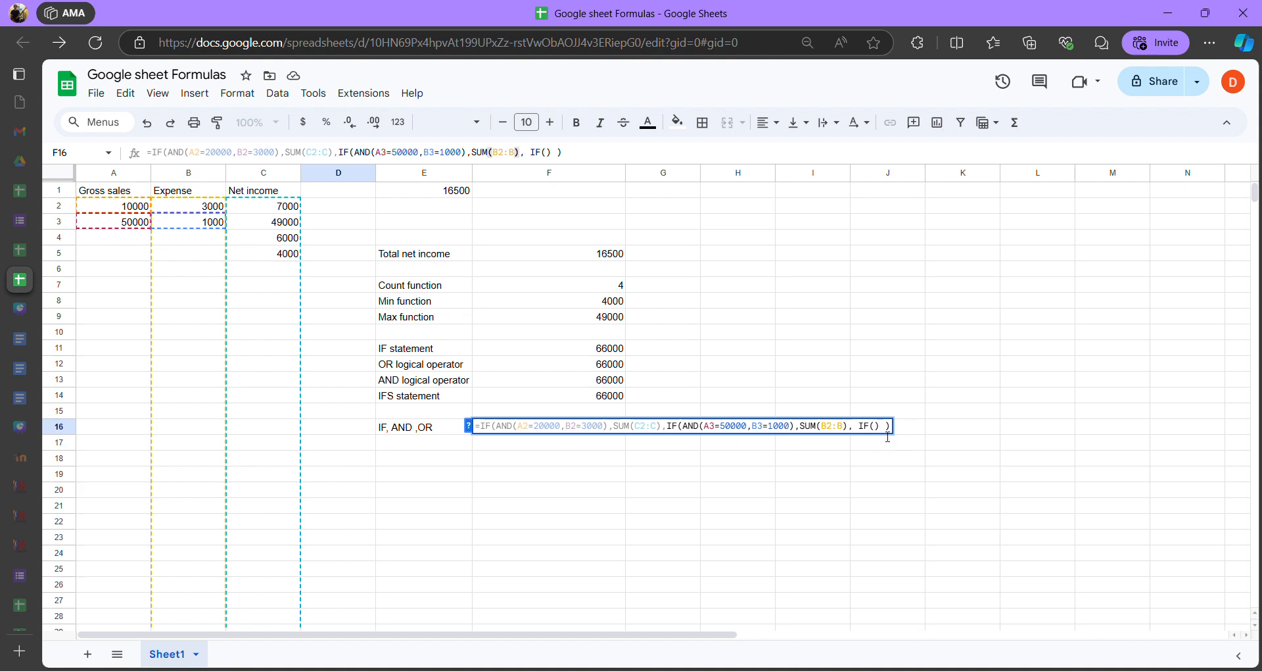
Insert an empty OR() as the condition inside the last IF of the formula
left_click(877, 427)
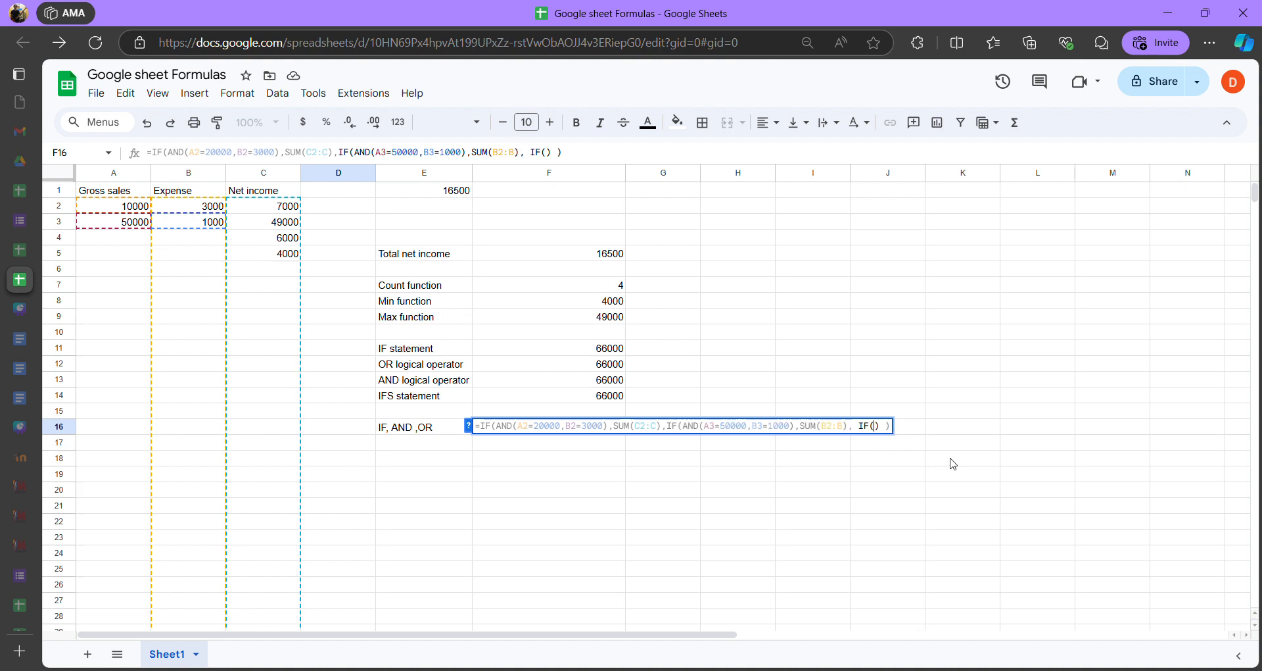
type("OR")
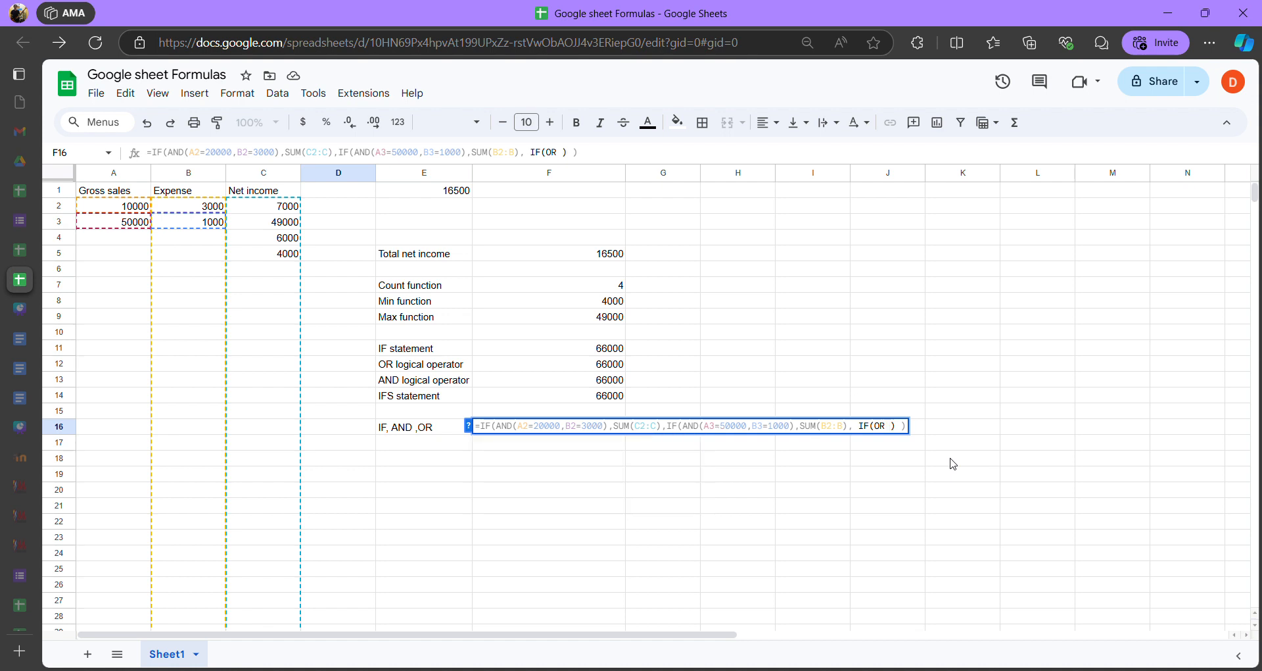
key("BackSpace")
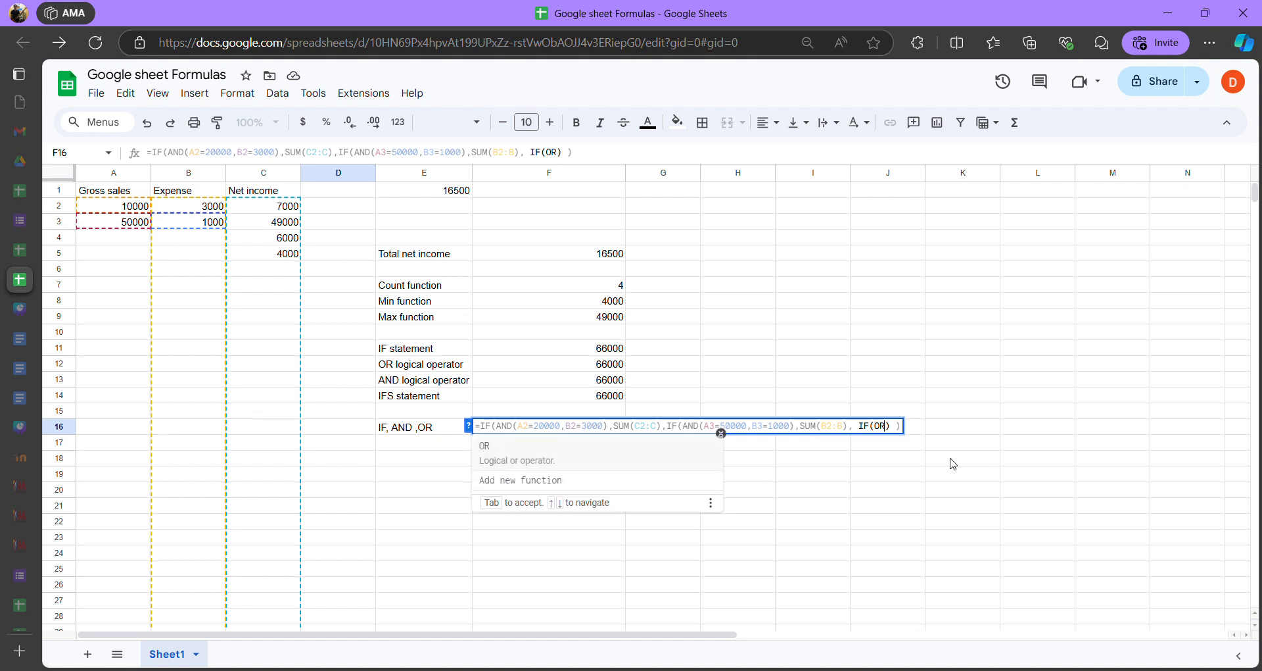
type("(")
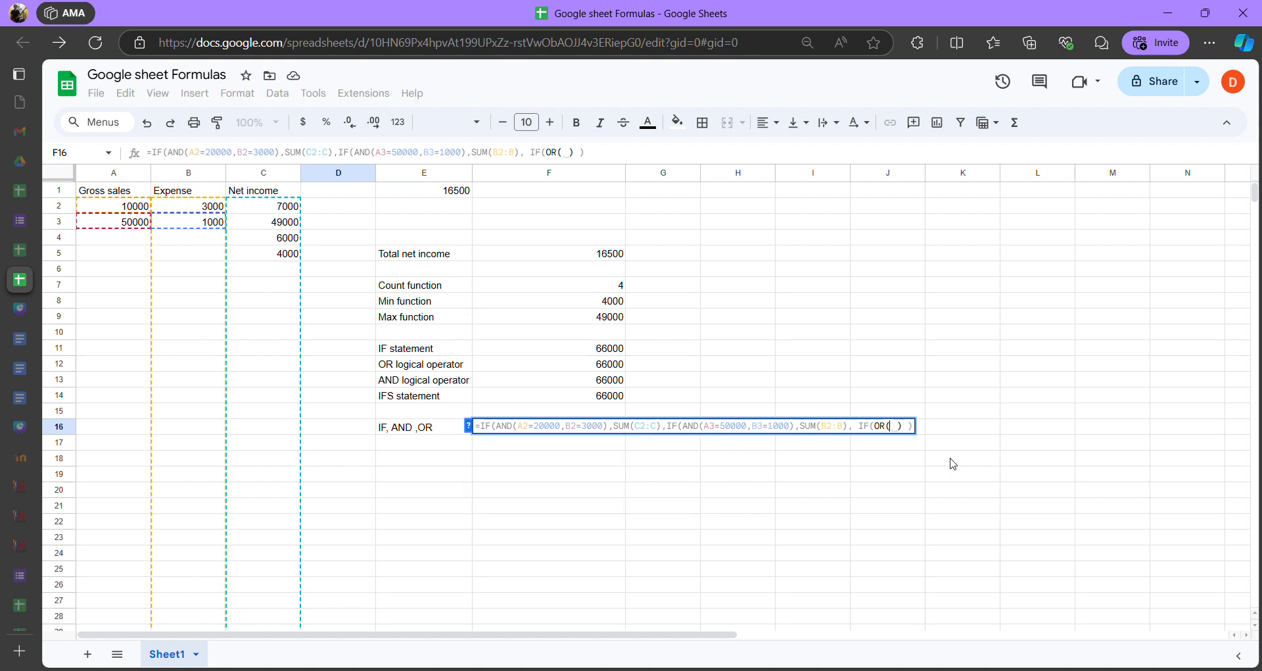
type(")")
Check which functions the closing parentheses at the end of the formula belong to
key("Left")
key("Right")
key("Right")
key("Right")
key("Left")
key("Left")
key("Right")
key("Right")
key("Left")
key("Right")
key("Right")
key("Right")
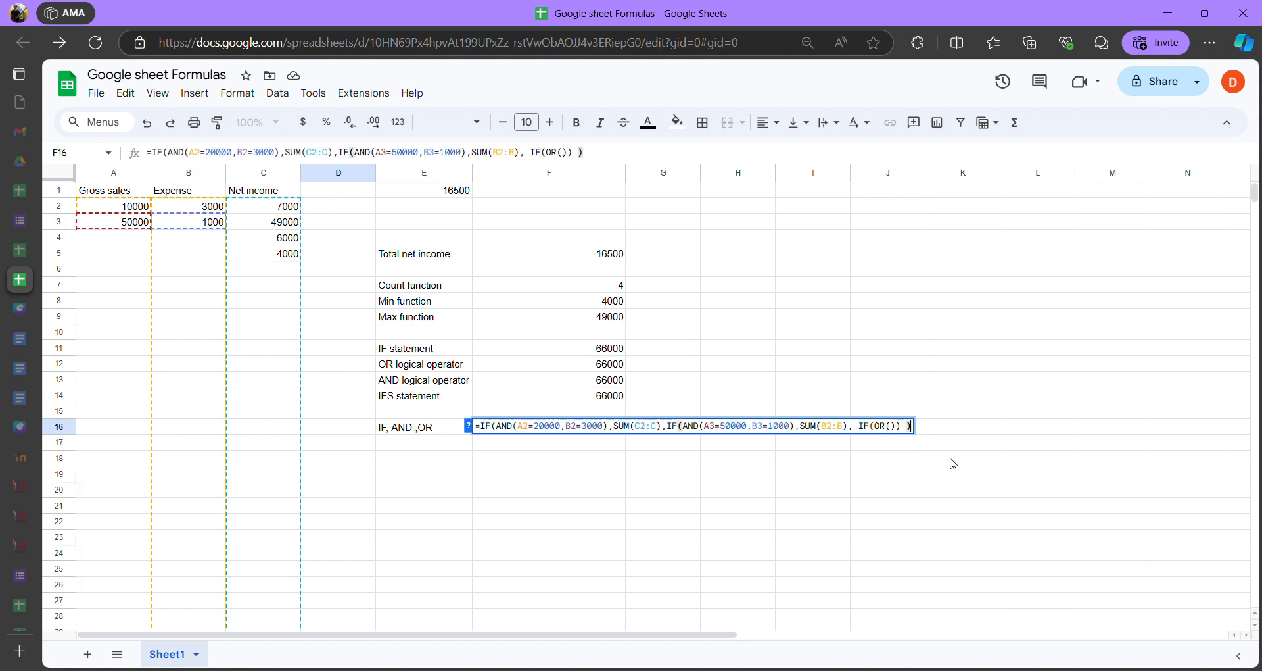
Insert an additional closing parenthesis directly after AND(A3=50000,B3=1000) in F16's formula
key("Left")
key("Left")
key("Left")
key("Left")
key("Left")
key("Left")
key("Left")
key("Left")
key("Left")
key("Left")
key("Left")
key("Left")
key("Left")
key("Left")
key("Left")
key("Left")
key("Left")
key("Left")
key("Left")
key("Left")
key("Left")
key("Left")
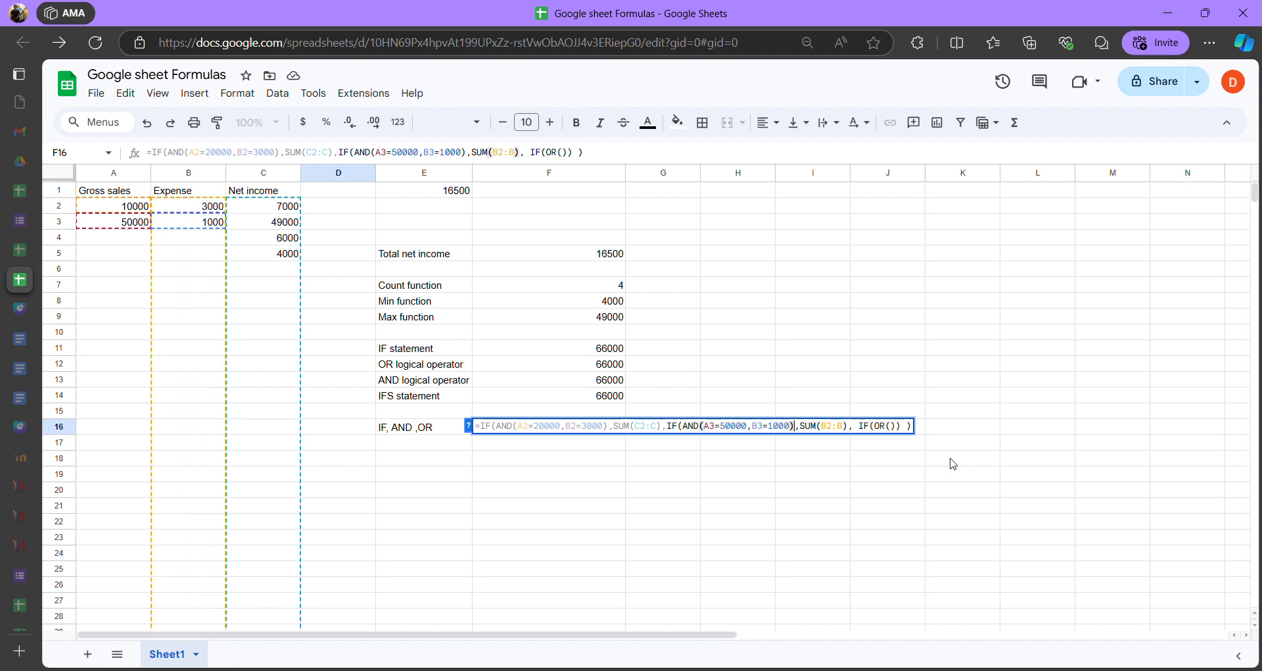
type(")")
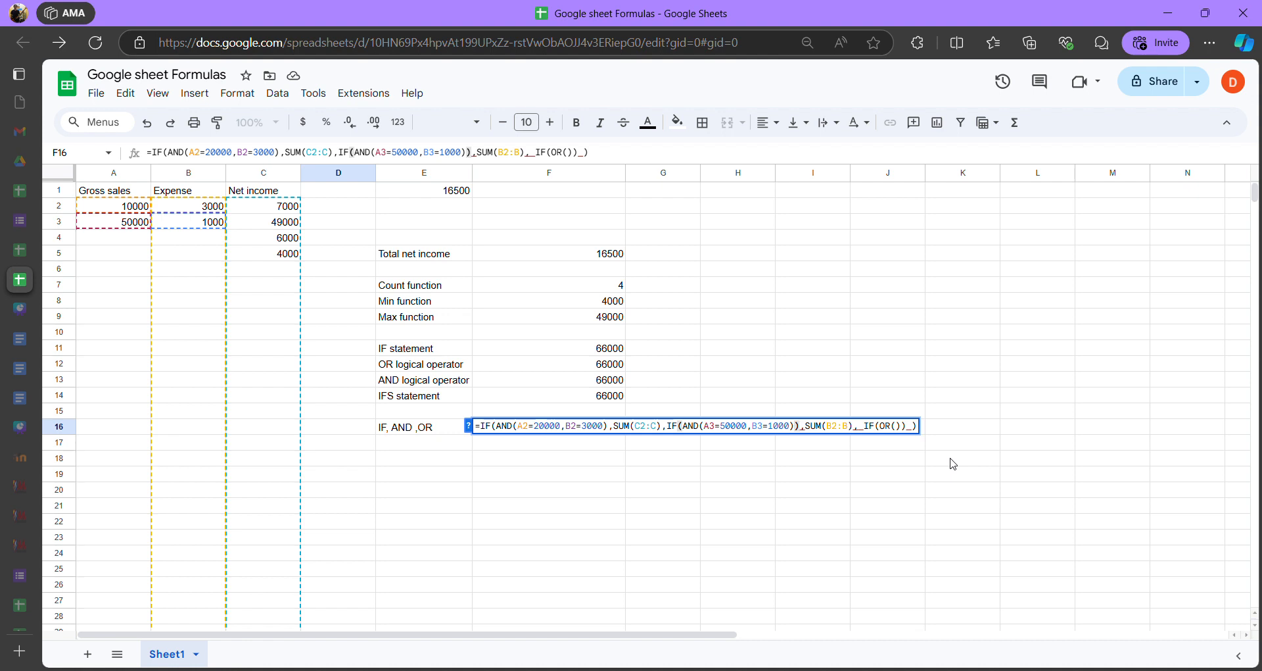
Remove the extra closing parenthesis after AND(A3=50000,B3=1000) in F16's formula
key("Right")
key("Right")
key("Right")
key("Right")
key("Right")
key("Left")
key("Left")
key("Left")
key("Left")
key("BackSpace")
key("Right")
key("Right")
key("Right")
key("Right")
key("Right")
key("Right")
key("Right")
key("Right")
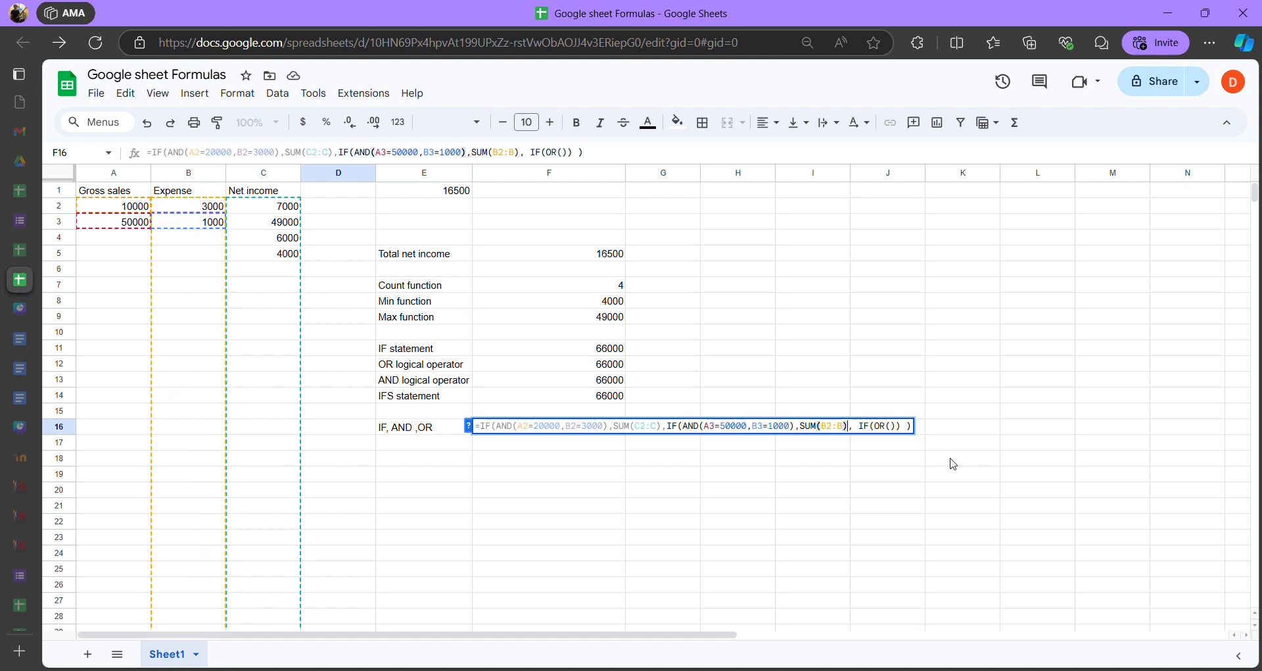
Try closing the nested IF directly after SUM(B2:B), and remove the space before IF(OR())
type(")")
key("Right")
key("Right")
key("Right")
key("Right")
key("Right")
key("Right")
key("Left")
key("Left")
key("Left")
key("Left")
key("Left")
key("Left")
key("Left")
key("Left")
key("Right")
key("Right")
key("BackSpace")
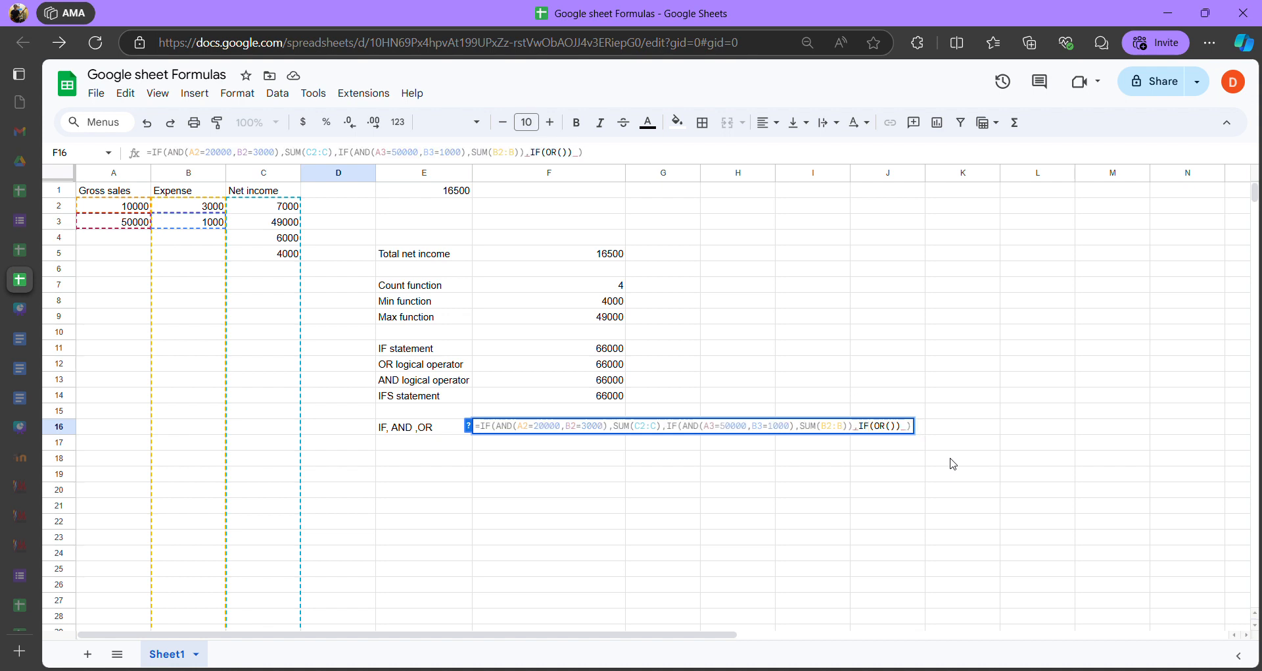
Try entering A2 as the OR condition in F16's last IF and commit the formula
left_click(910, 426)
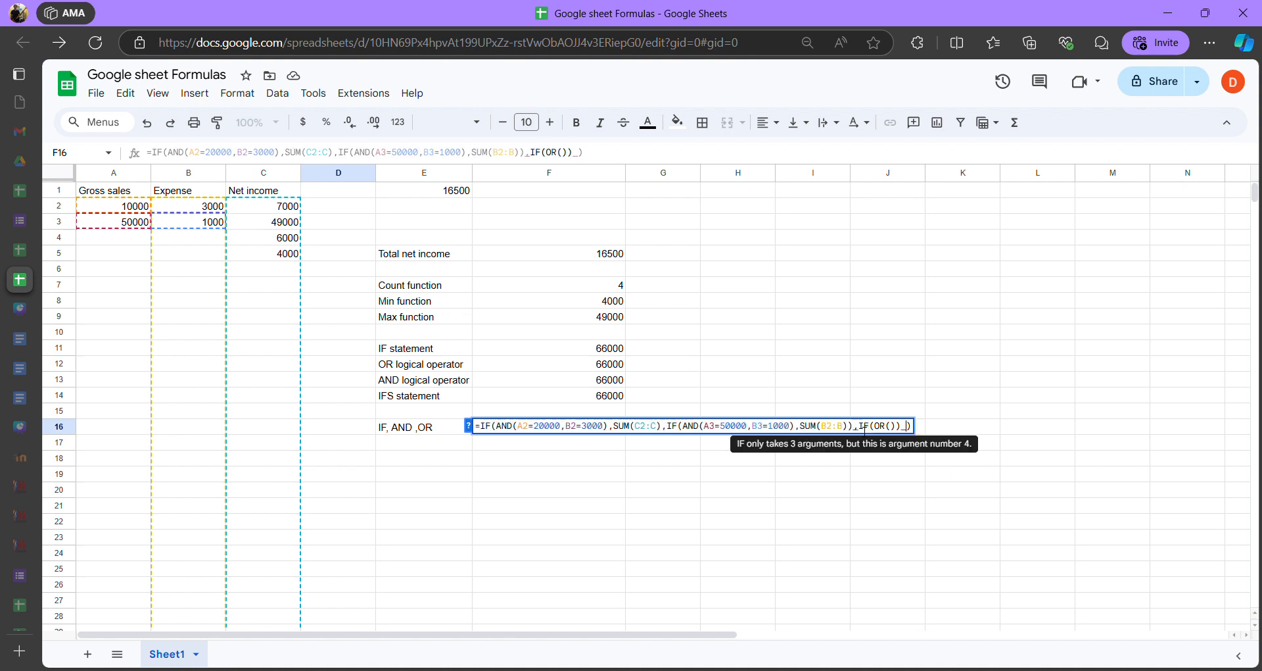
mouse_move(863, 430)
left_click(879, 426)
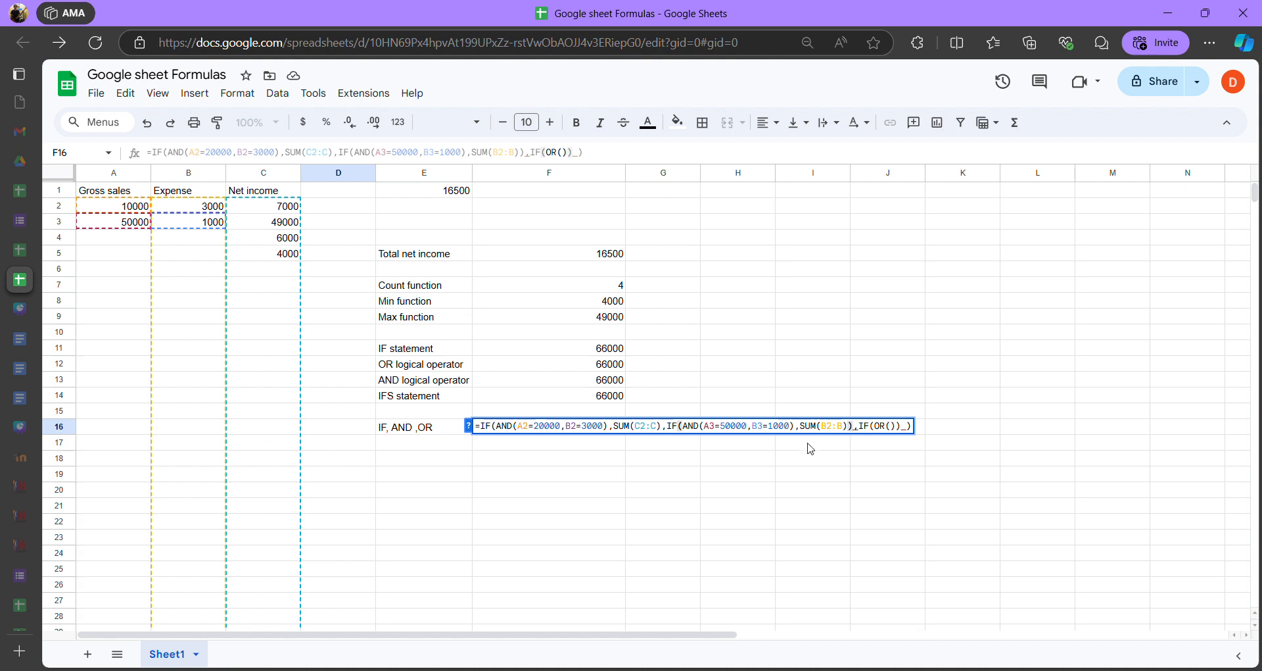
left_click(888, 427)
left_click(908, 427)
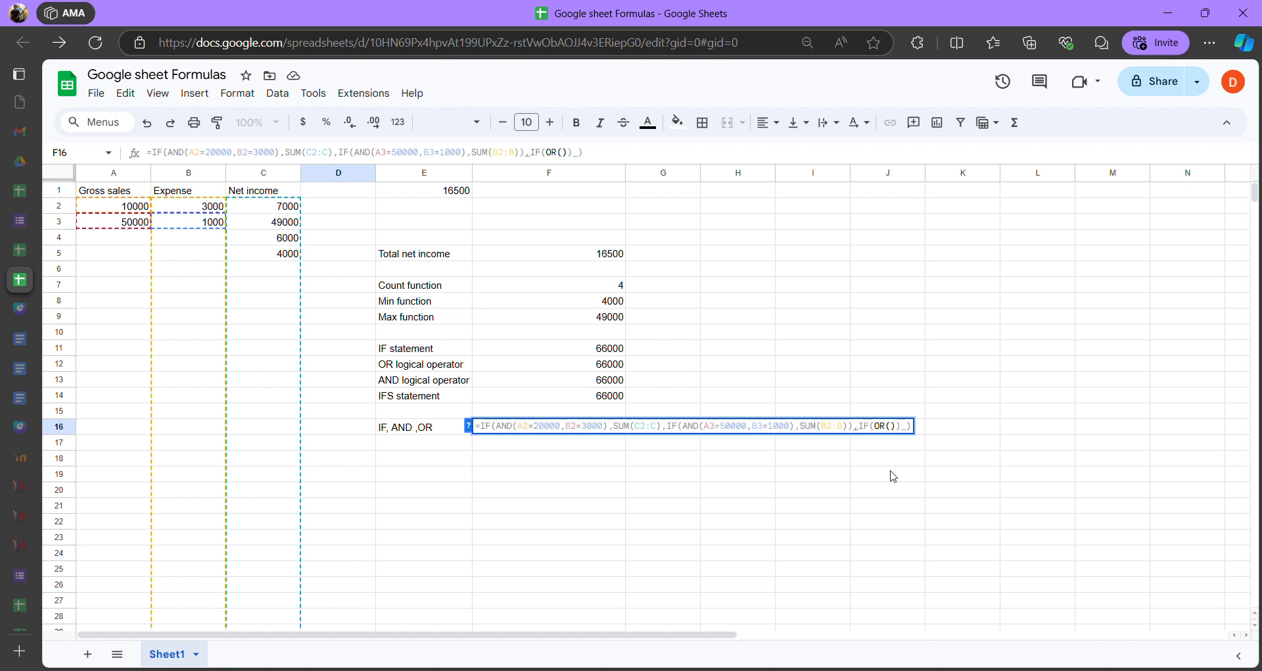
type("A2")
key("BackSpace")
key("BackSpace")
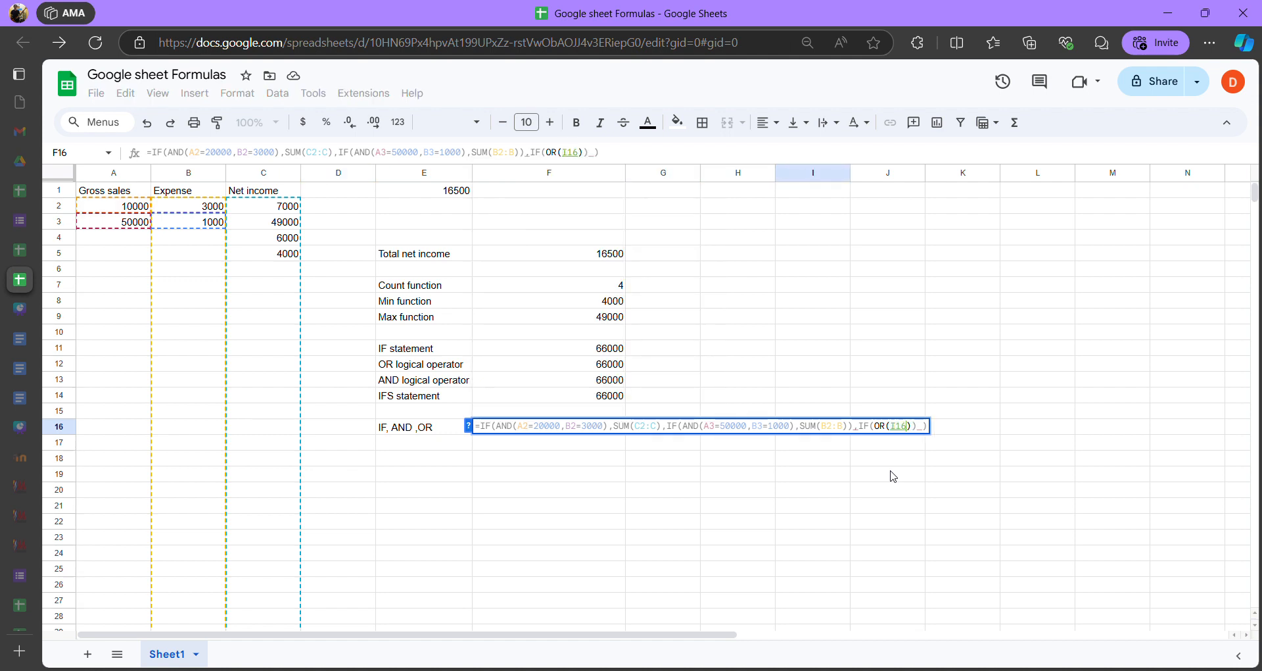
key("Return")
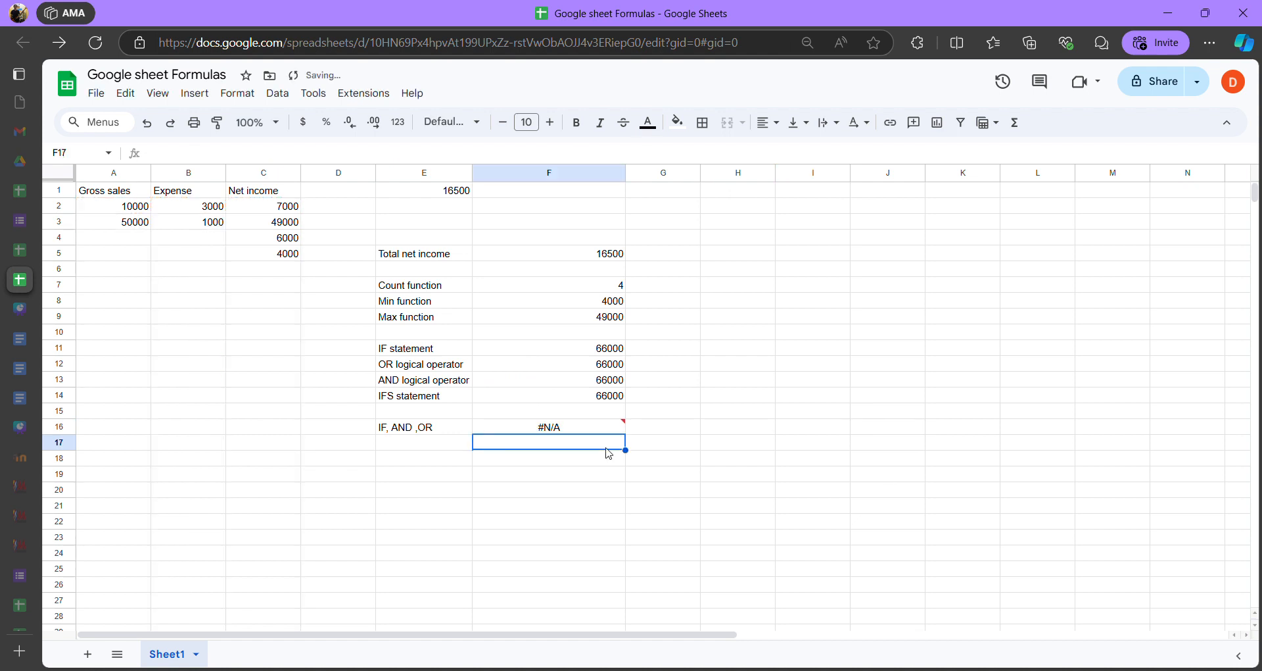
Delete the trailing IF(OR()) argument from F16's formula so that it ends with SUM(B2:B))
double_click(603, 429)
key("Left")
key("BackSpace")
key("BackSpace")
key("BackSpace")
key("BackSpace")
key("BackSpace")
key("BackSpace")
key("BackSpace")
key("BackSpace")
key("BackSpace")
key("BackSpace")
key("BackSpace")
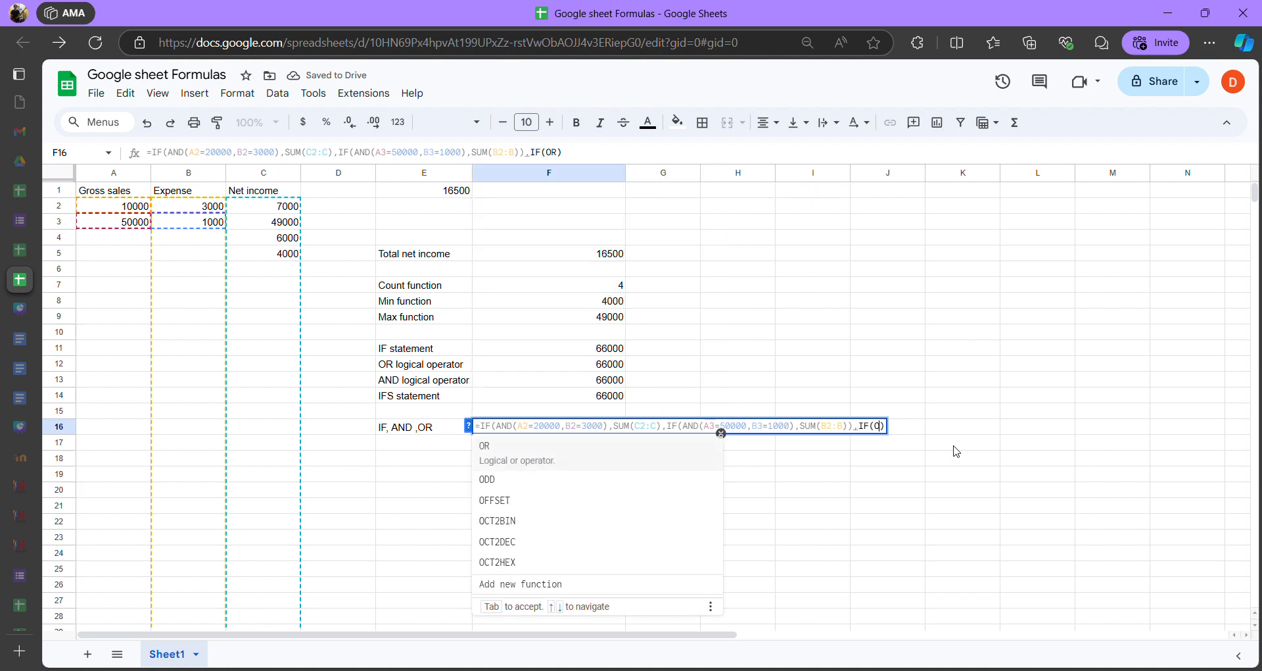
key("BackSpace")
key("BackSpace")
key("BackSpace")
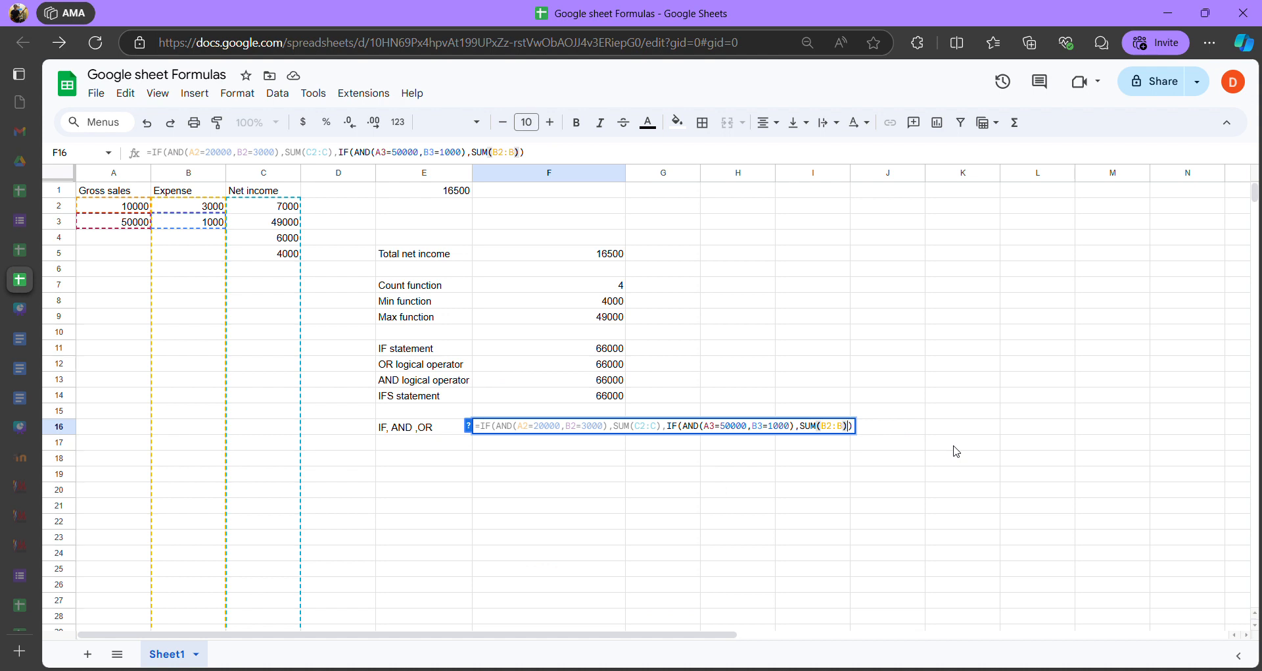
type(")")
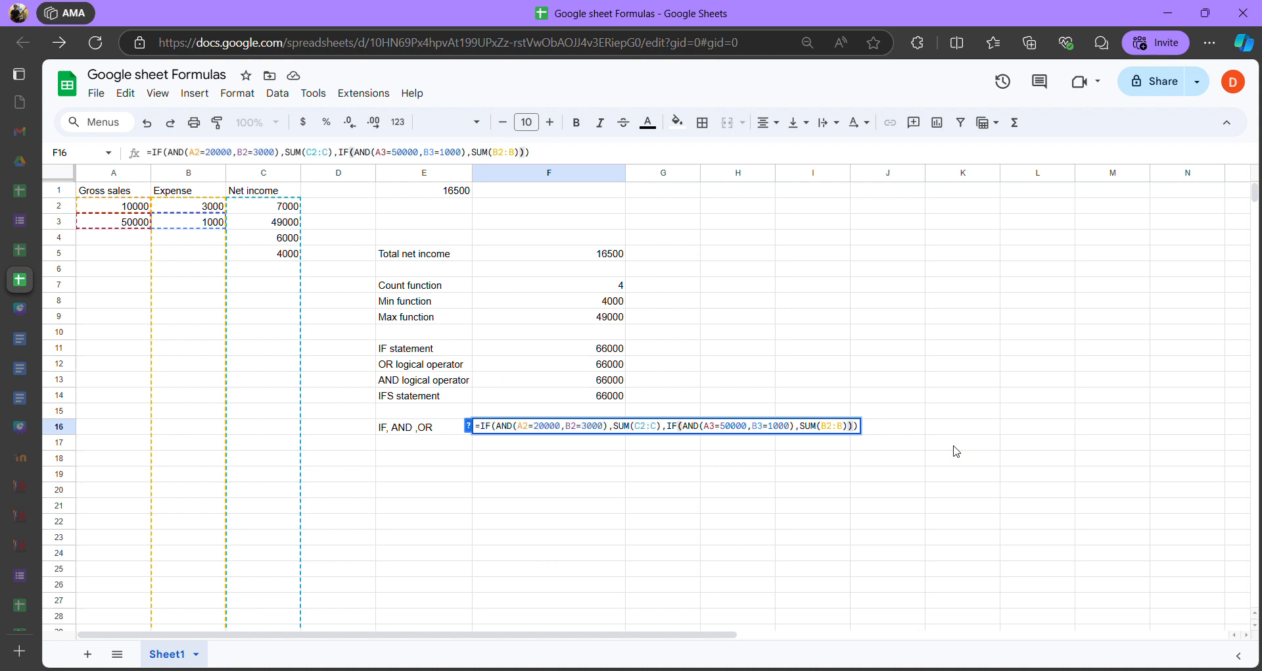
type(",")
key("BackSpace")
key("BackSpace")
key("BackSpace")
type(",")
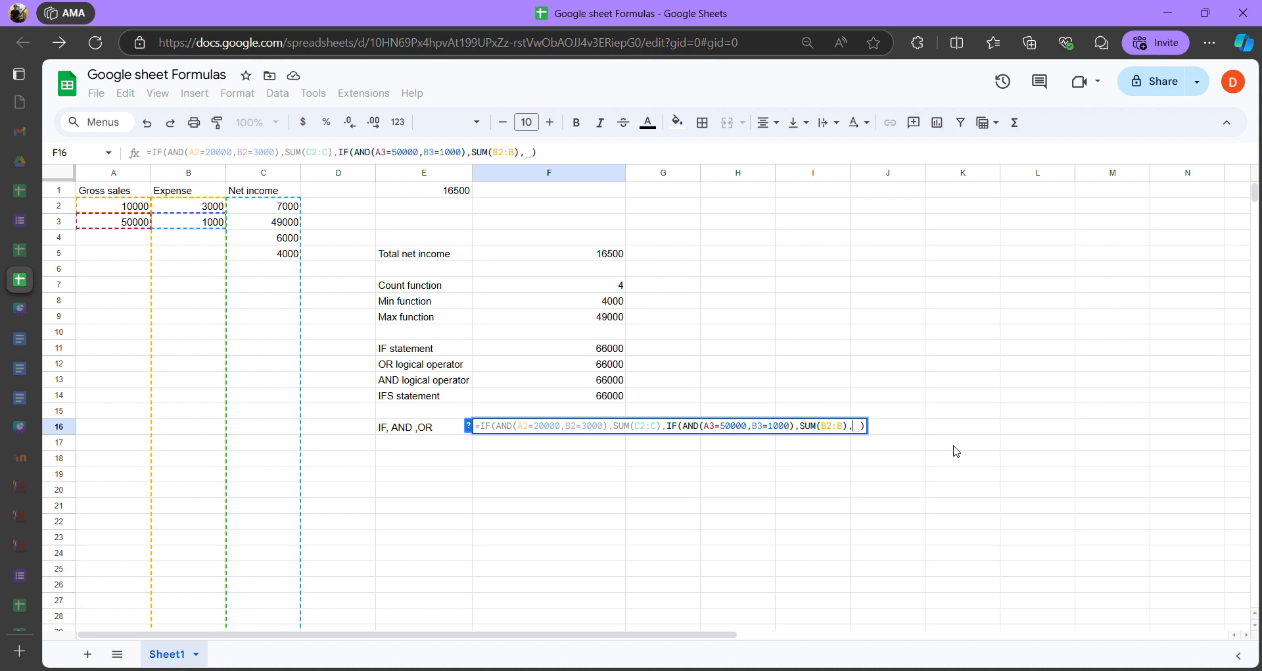
key("BackSpace")
key("BackSpace")
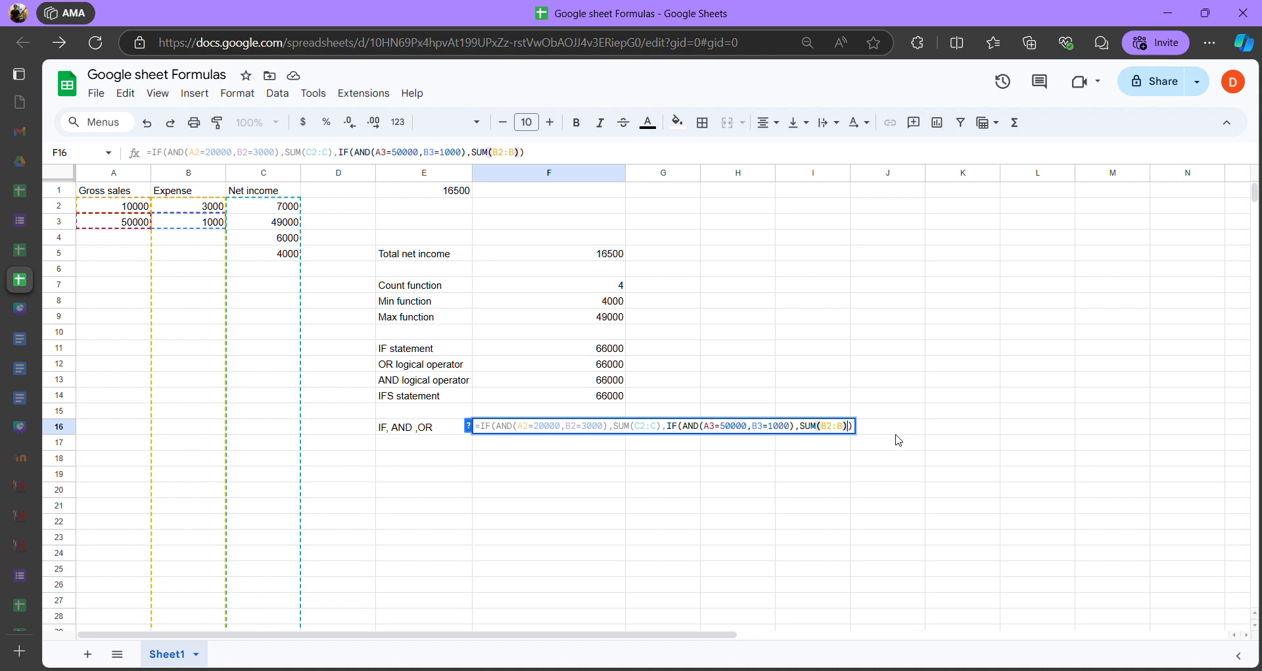
Try closing the nested IF directly after AND(A3=50000,B3=1000) and commit F16's formula
left_click(797, 426)
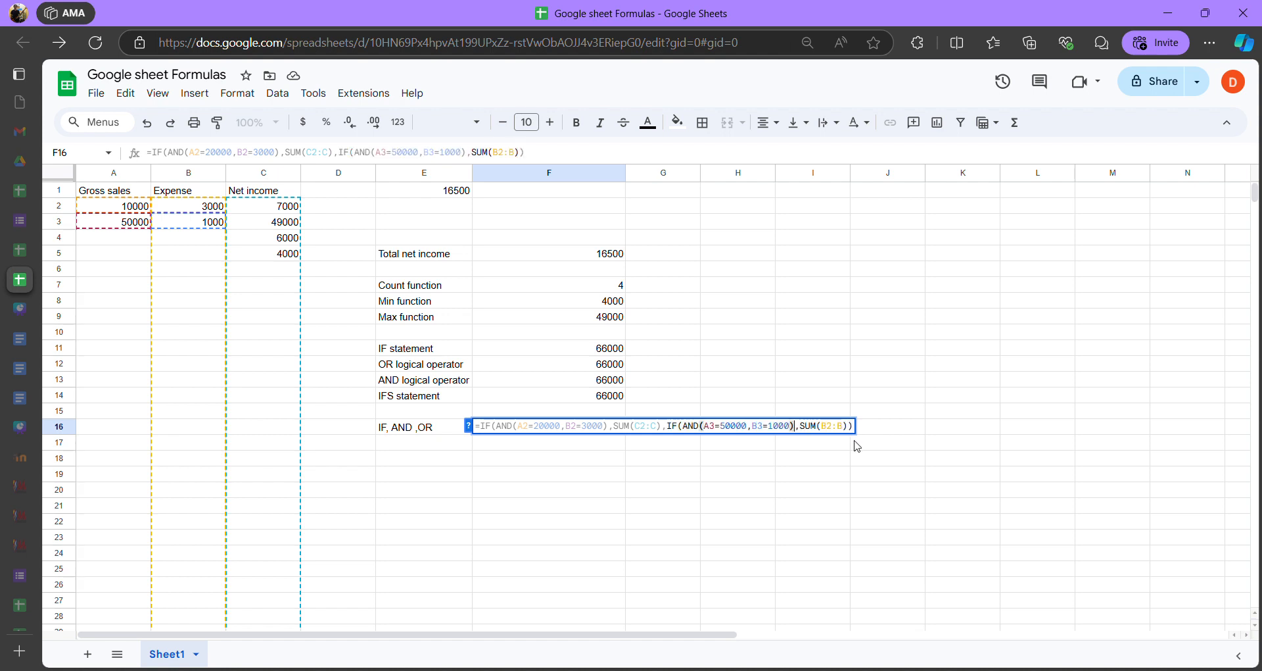
type(")")
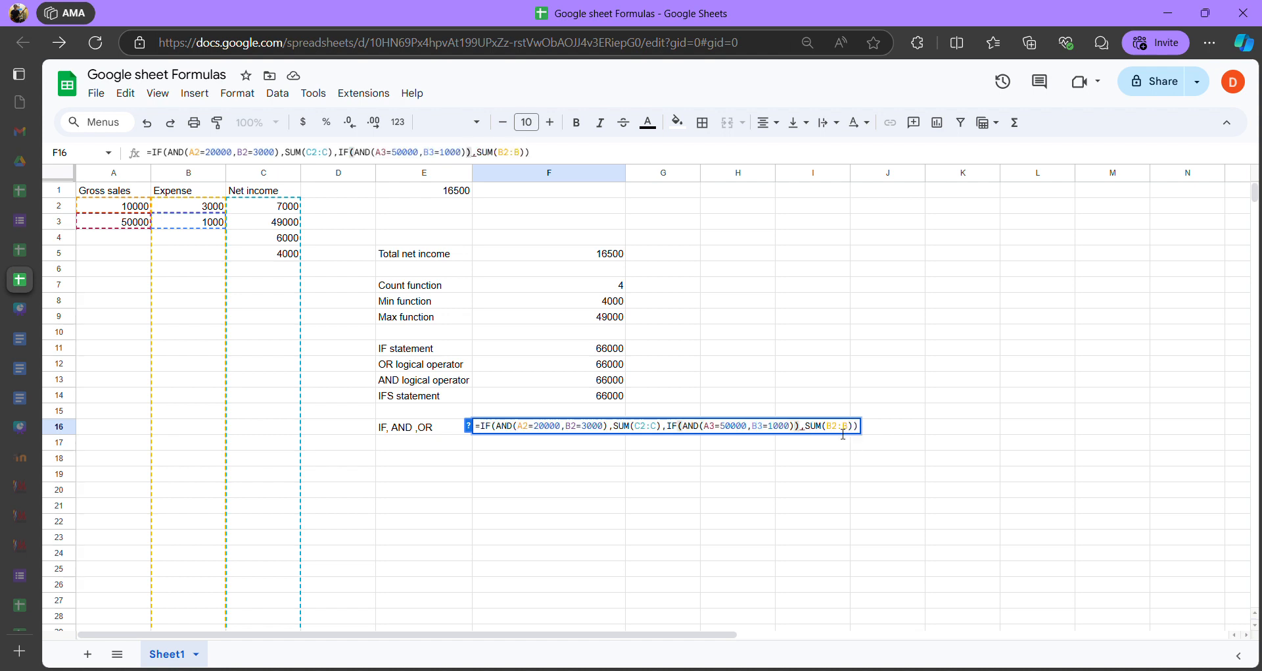
left_click(809, 440)
mouse_move(581, 432)
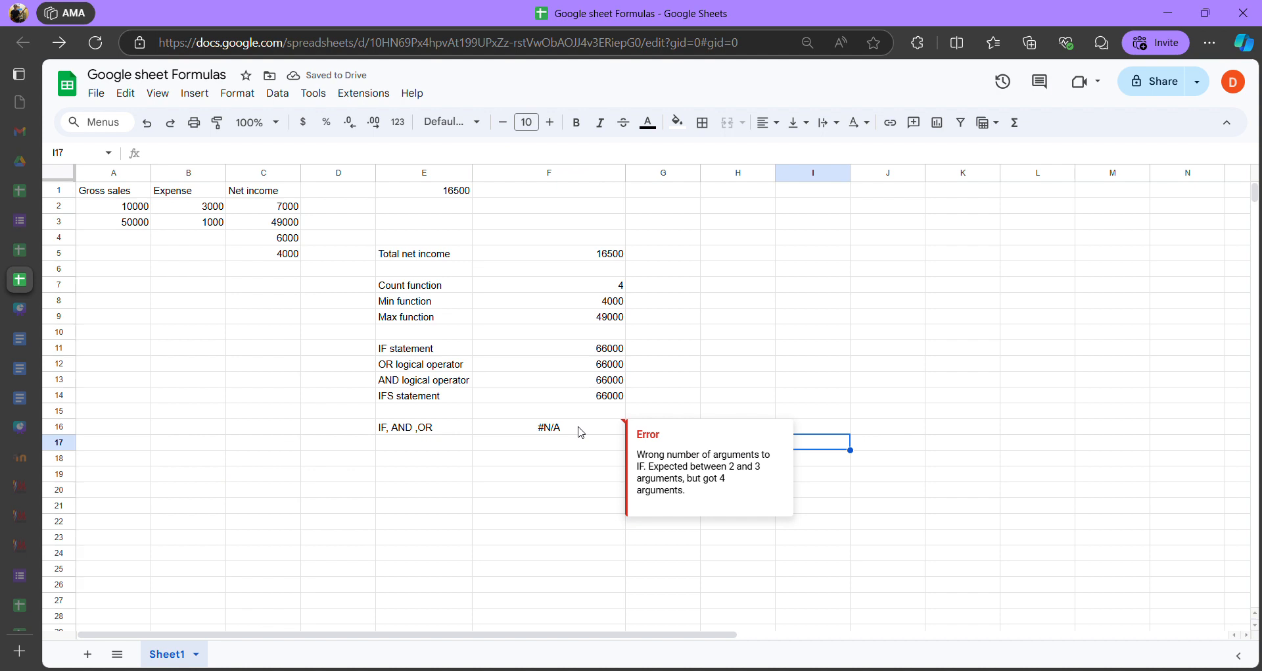
Reopen F16's formula and take out the parenthesis closing the nested IF before SUM(B2:B)
double_click(578, 428)
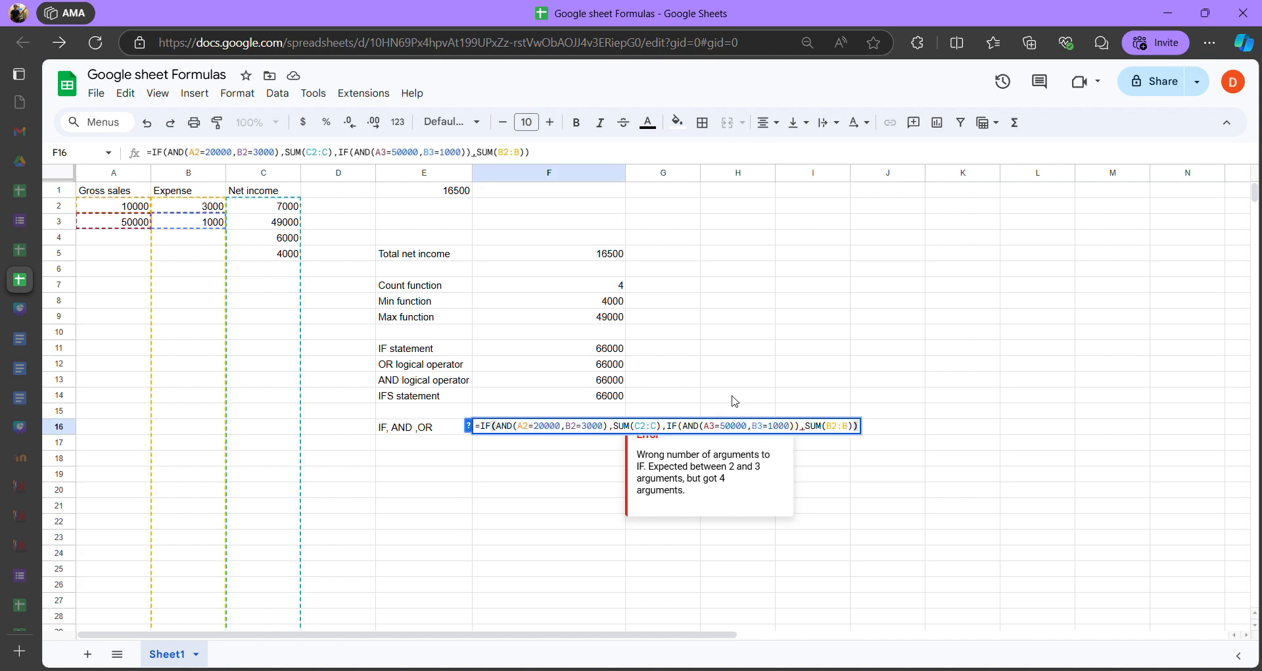
left_click(729, 429)
left_click(780, 429)
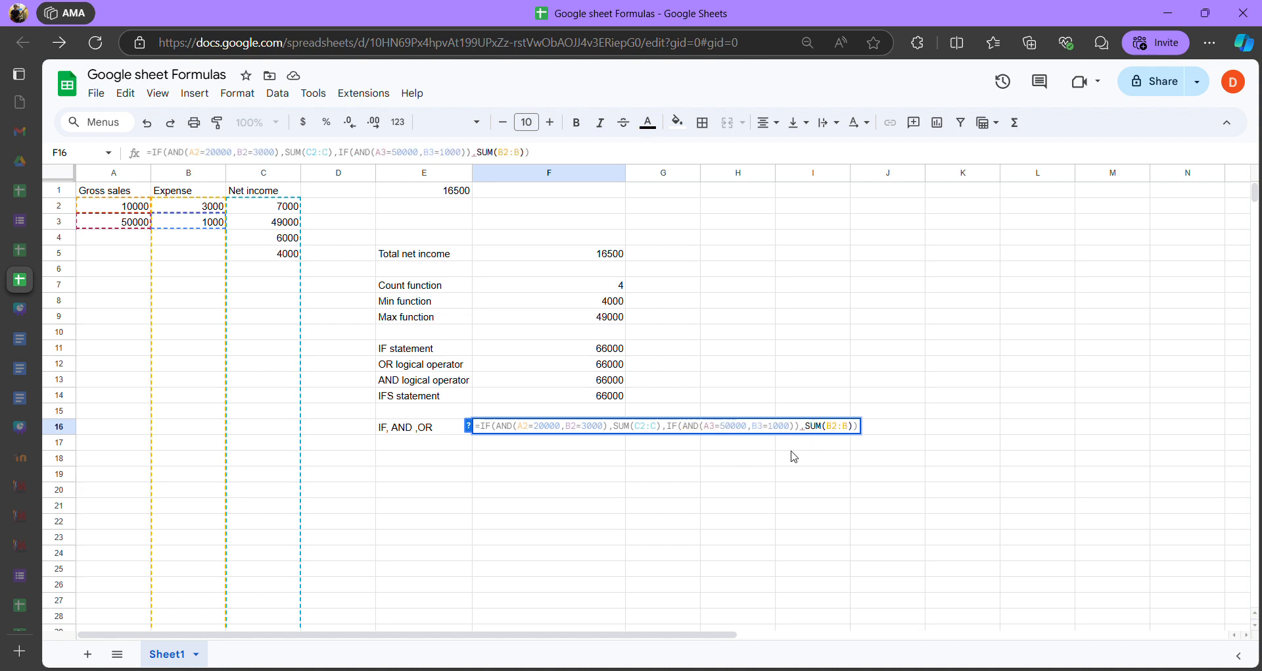
key("Left")
key("Left")
key("Left")
key("BackSpace")
Add "Condition is false" as the nested IF's value-if-false argument after SUM(B2:B), and commit F16's formula
left_click(848, 426)
type(", ")
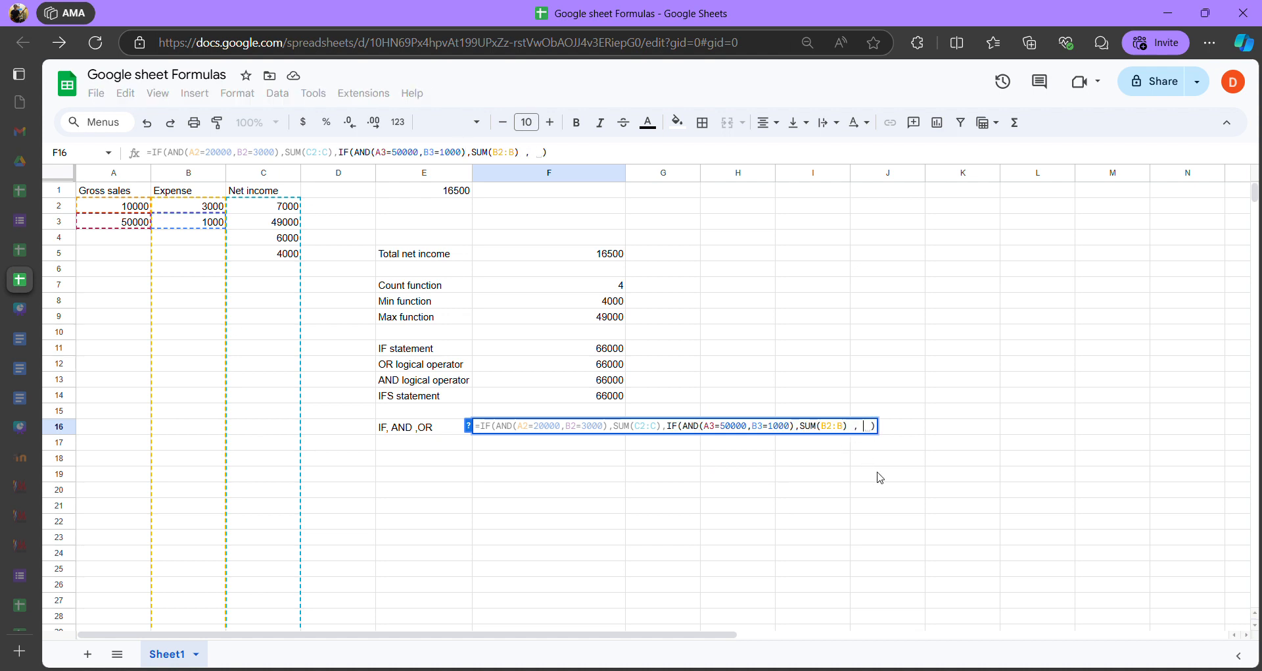
type("\"")
key("BackSpace")
key("BackSpace")
key("BackSpace")
key("BackSpace")
type(", \"\"")
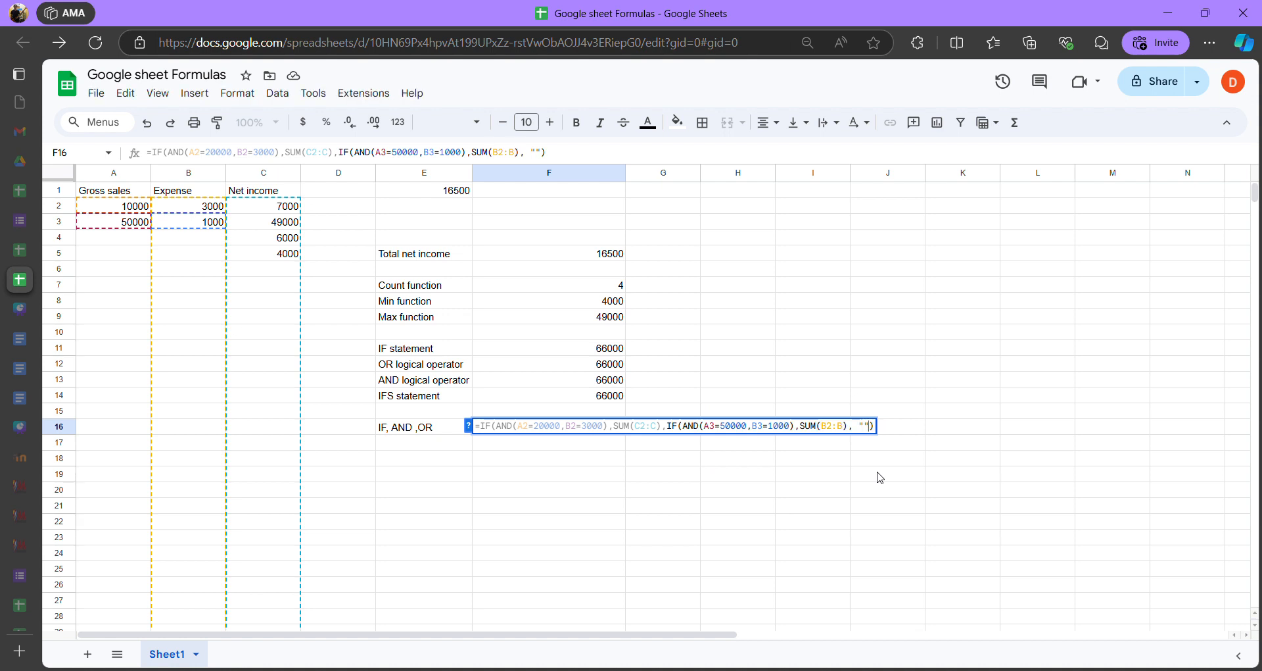
type("Conditio")
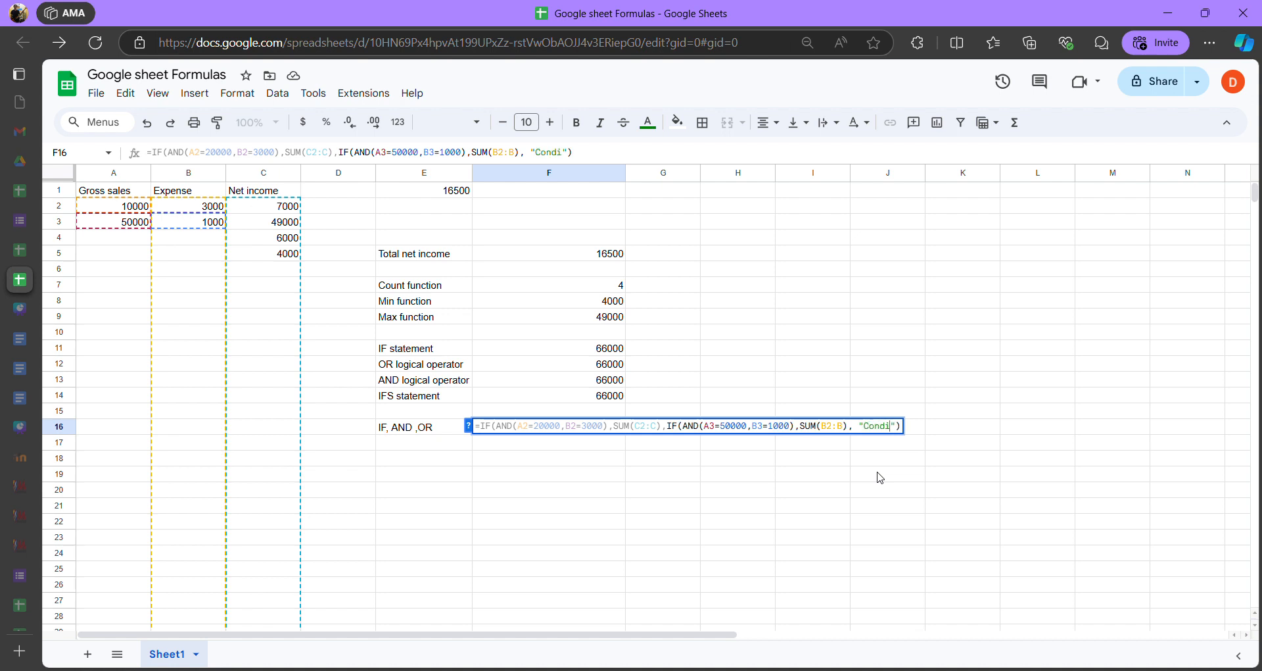
type("n is false")
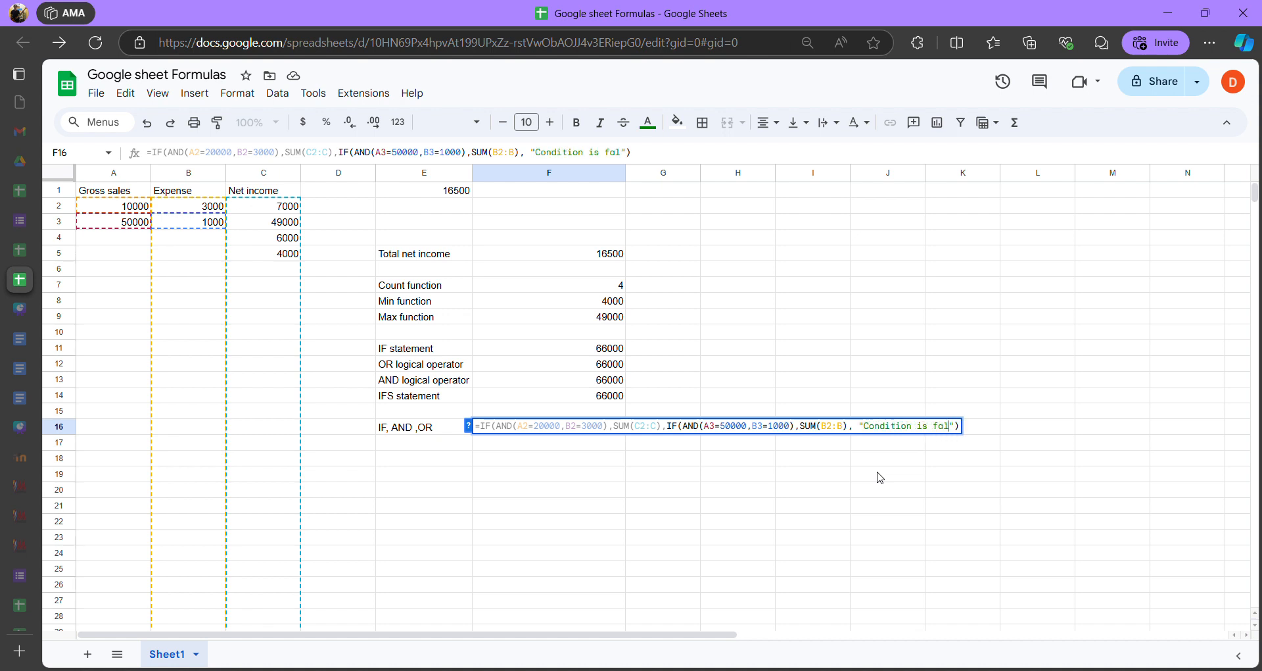
key("Return")
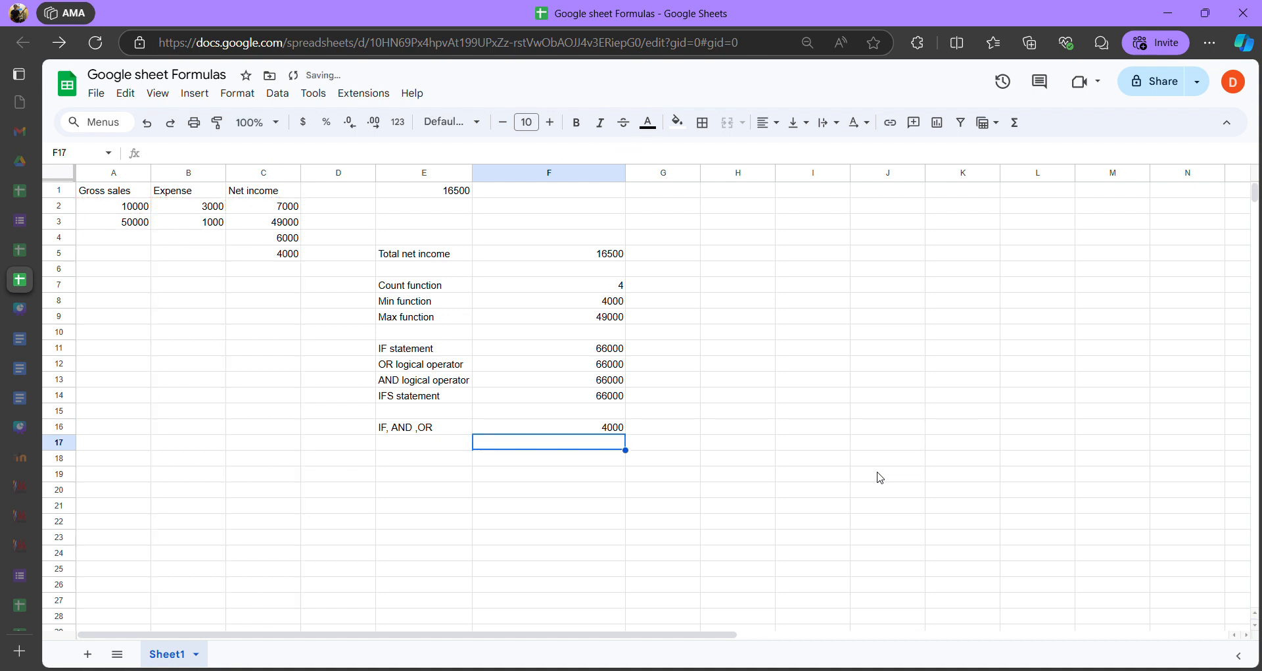
Review the committed nested IF formula in F16
left_click(578, 430)
double_click(579, 430)
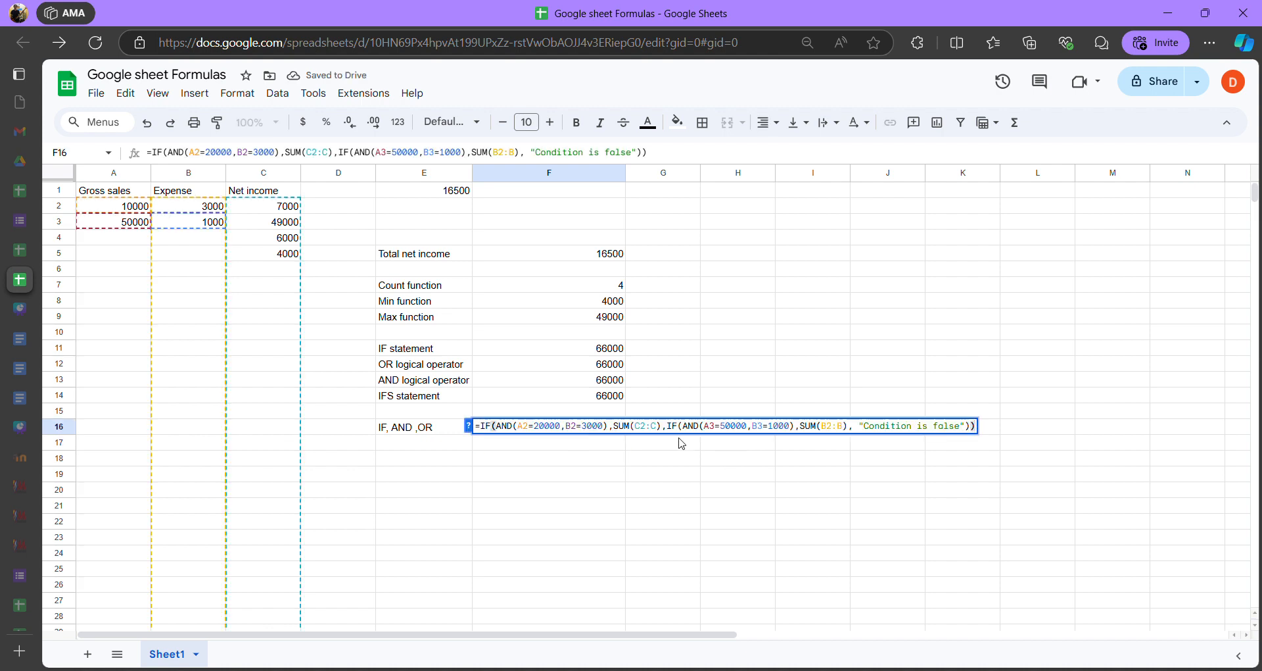
left_click(531, 459)
left_click(572, 431)
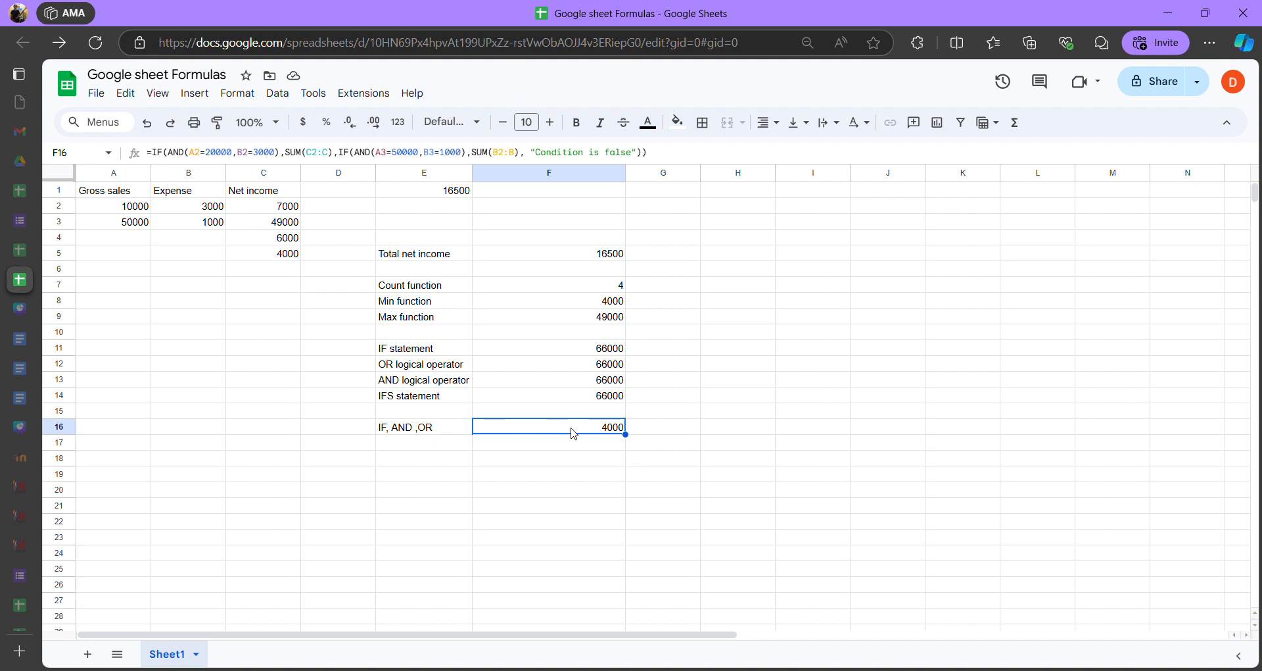
Try appending OR() as a further argument after the nested IF in F16's formula
double_click(572, 431)
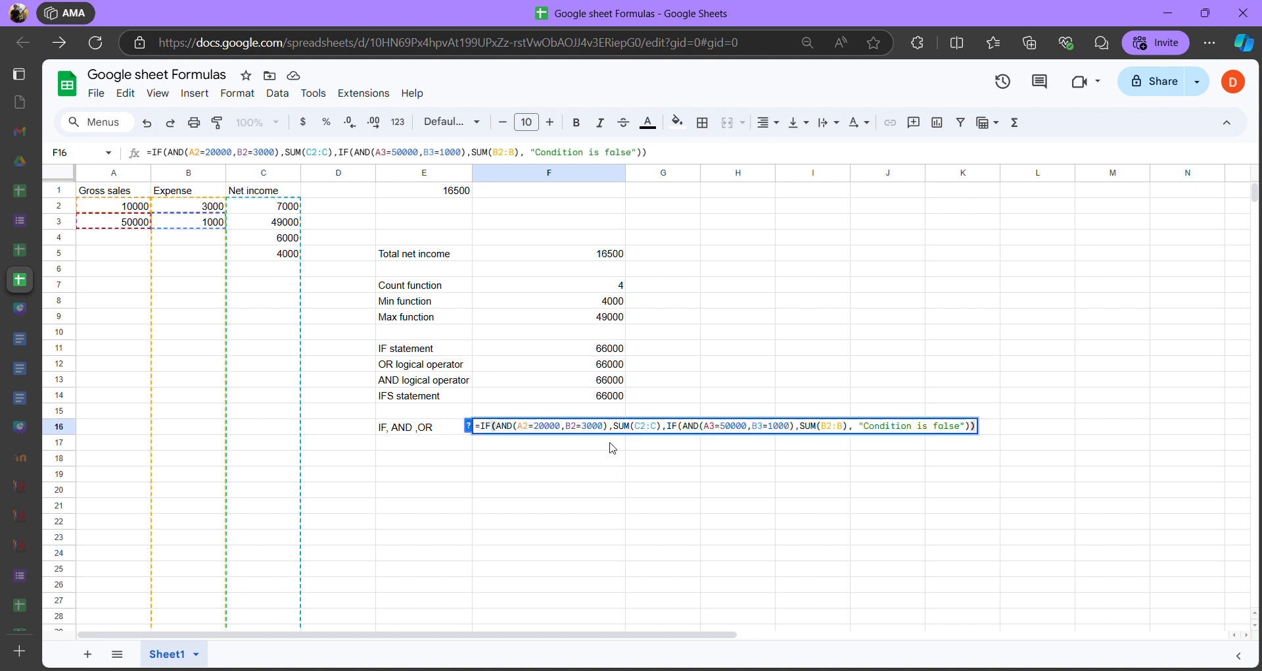
left_click(974, 426)
type(",")
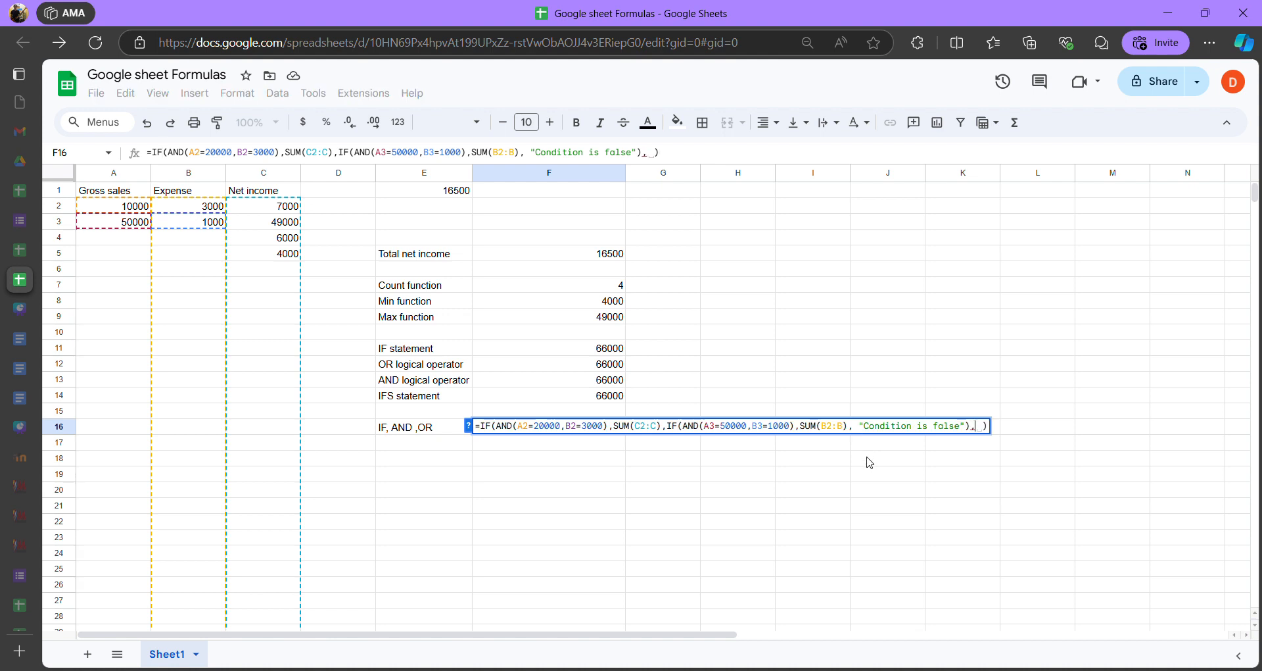
key("BackSpace")
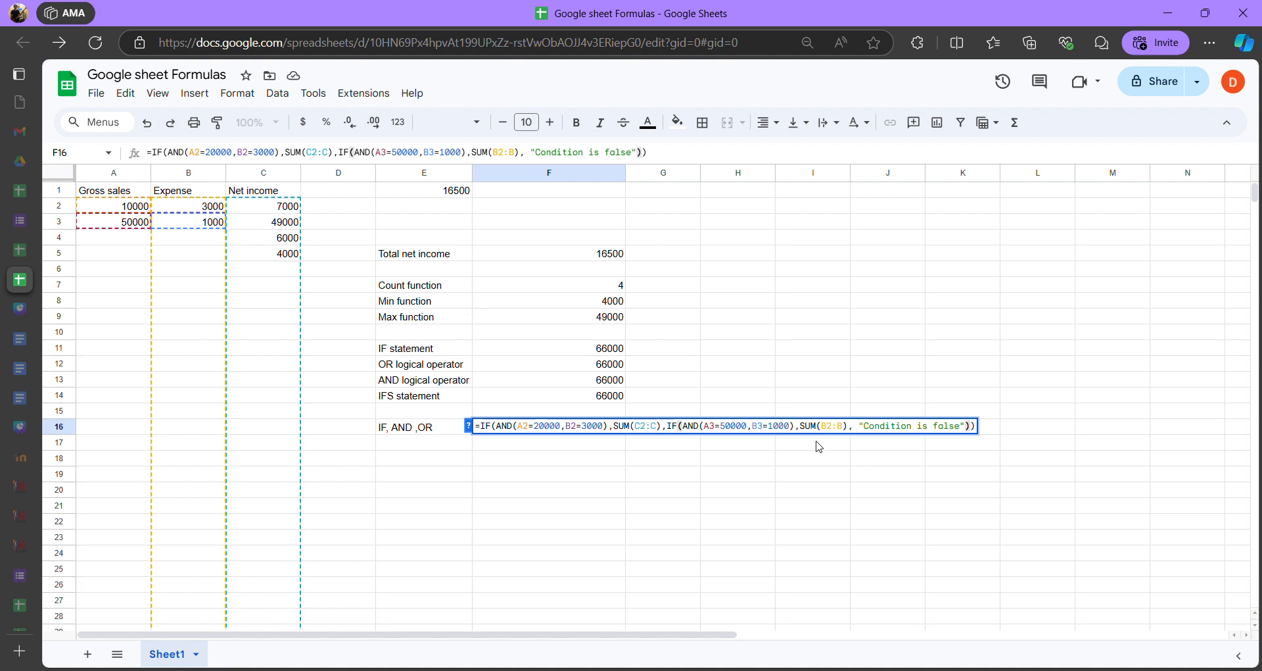
type(", o")
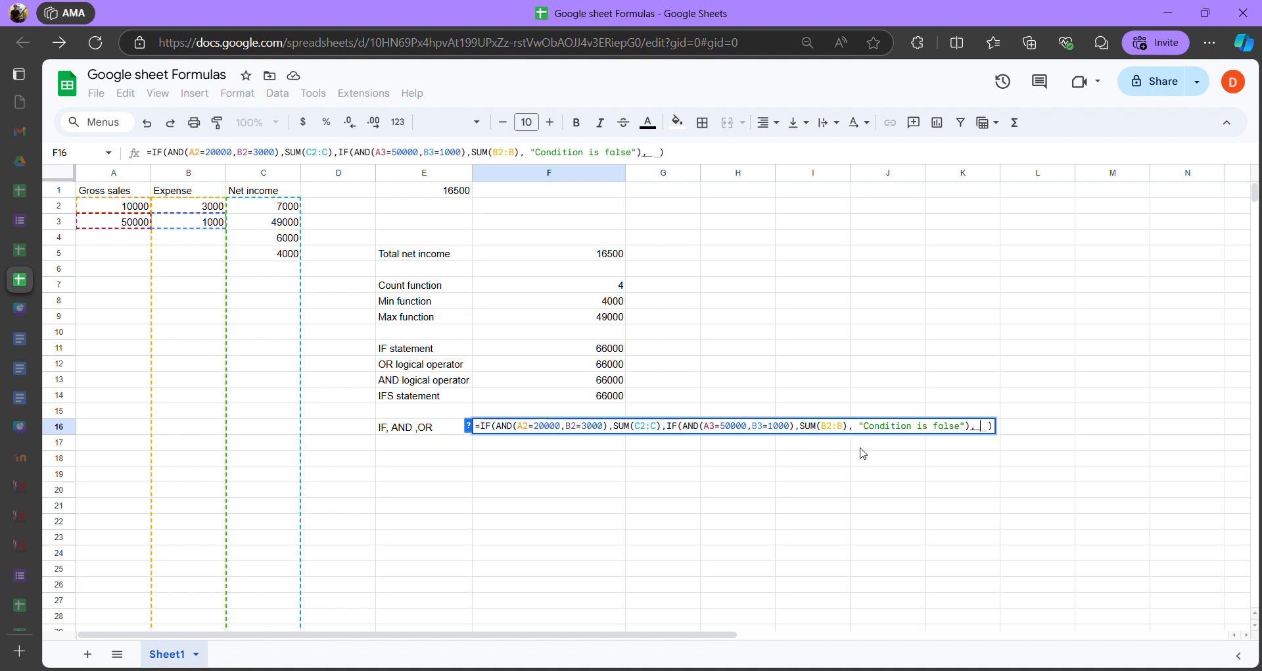
type("r")
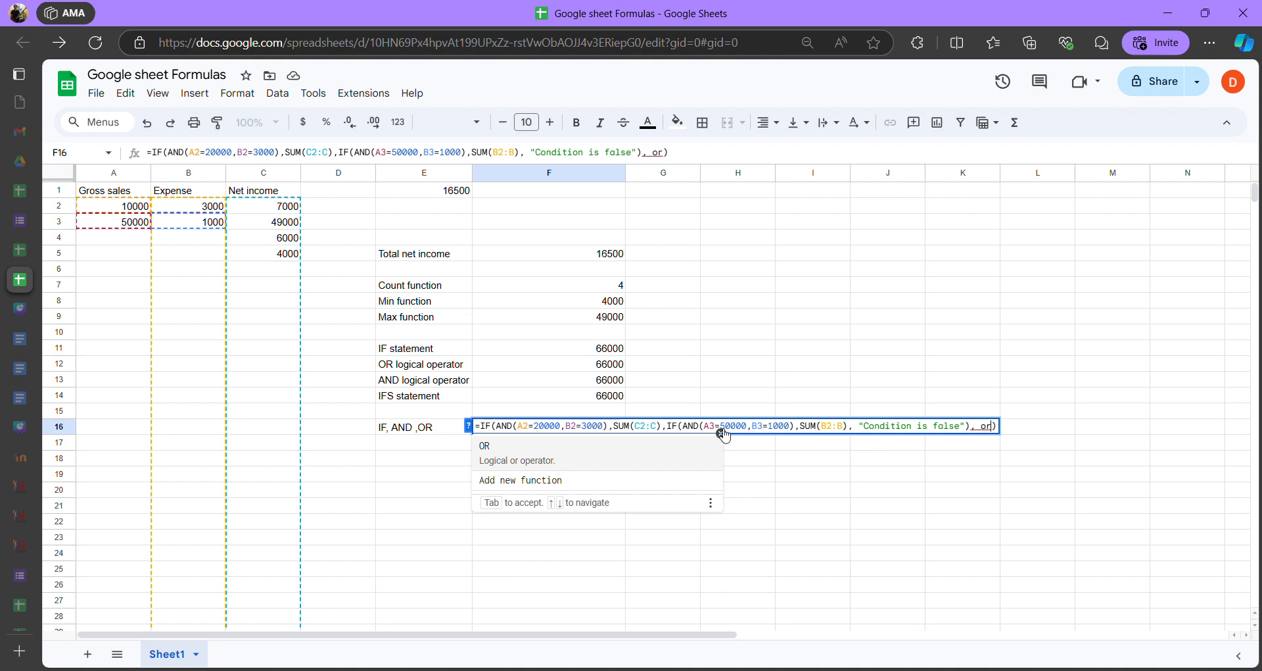
key("Tab")
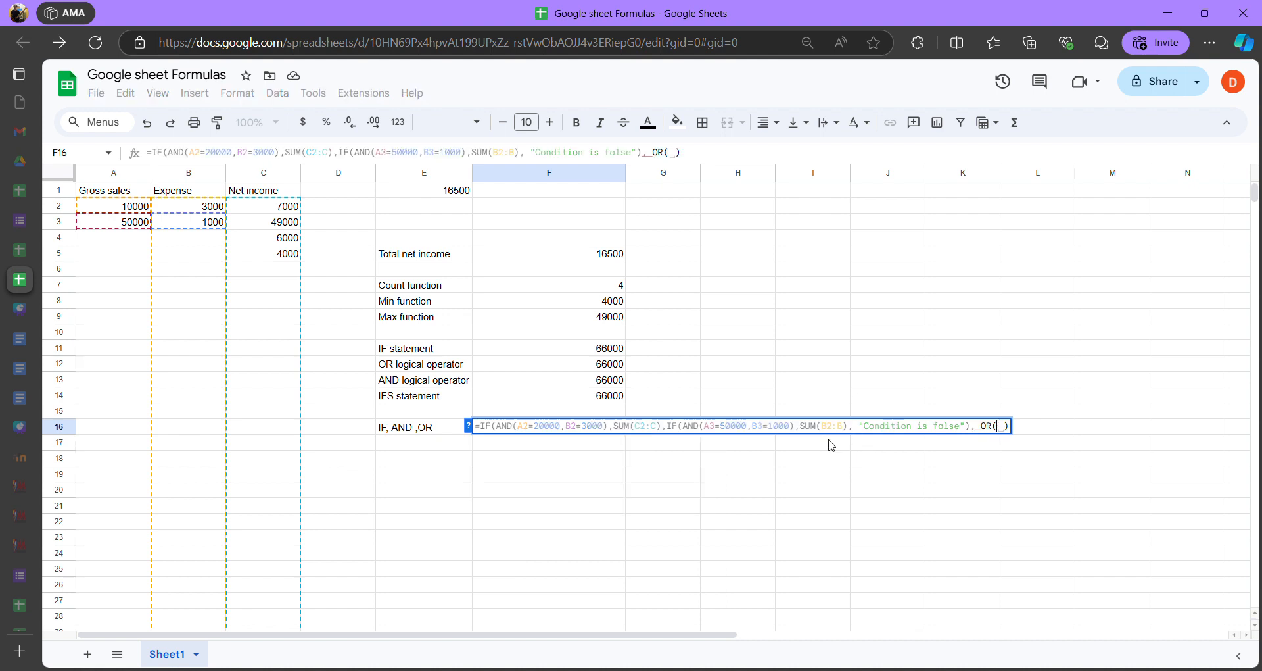
type(")")
key("BackSpace")
key("BackSpace")
key("BackSpace")
key("BackSpace")
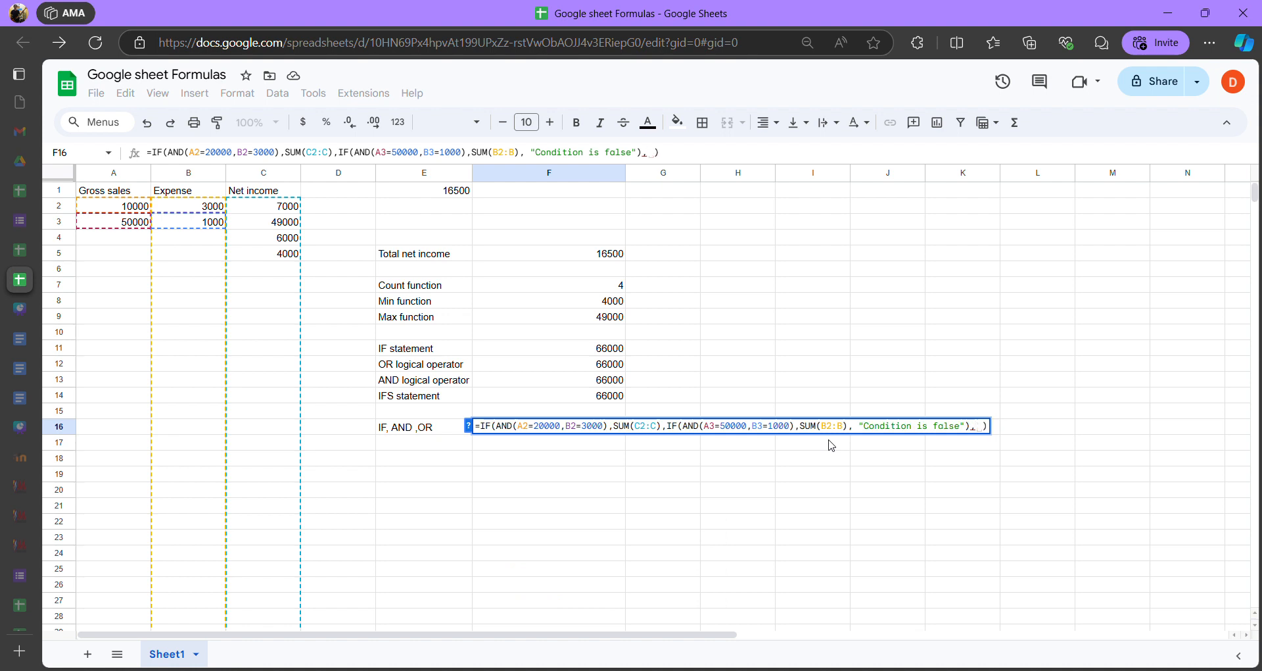
key("BackSpace")
key("BackSpace")
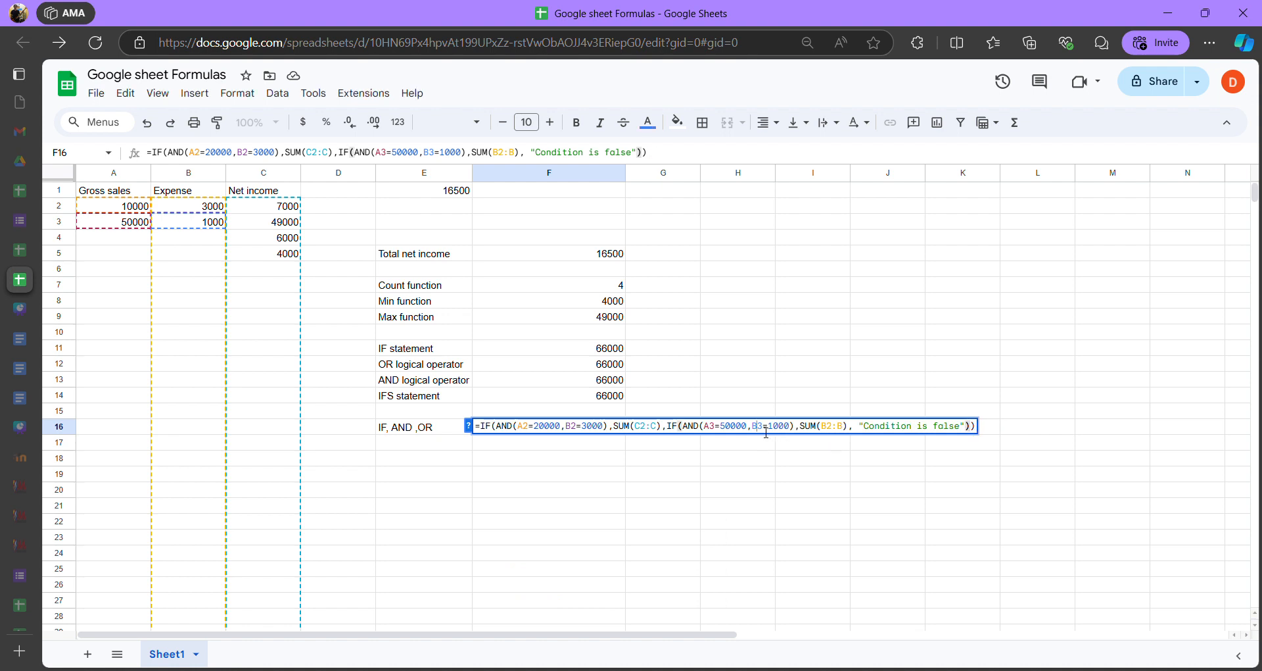
Examine how the outer IF, its AND condition and the nested IF are grouped in F16's formula
key("Left")
key("Left")
key("Left")
key("Left")
key("Left")
key("Left")
key("Left")
key("Left")
key("Left")
key("Left")
key("Left")
key("Left")
key("Left")
key("Left")
key("Left")
key("Left")
key("Left")
key("Left")
key("Left")
key("Return")
key("Up")
key("Return")
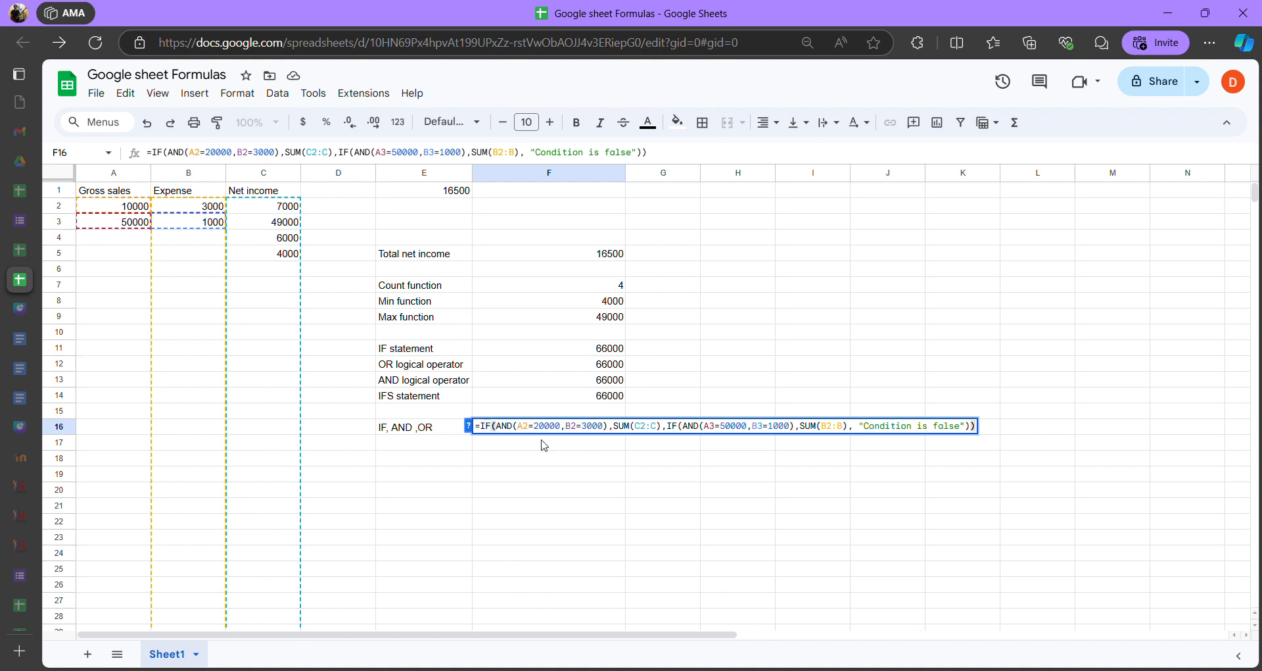
left_click(501, 428)
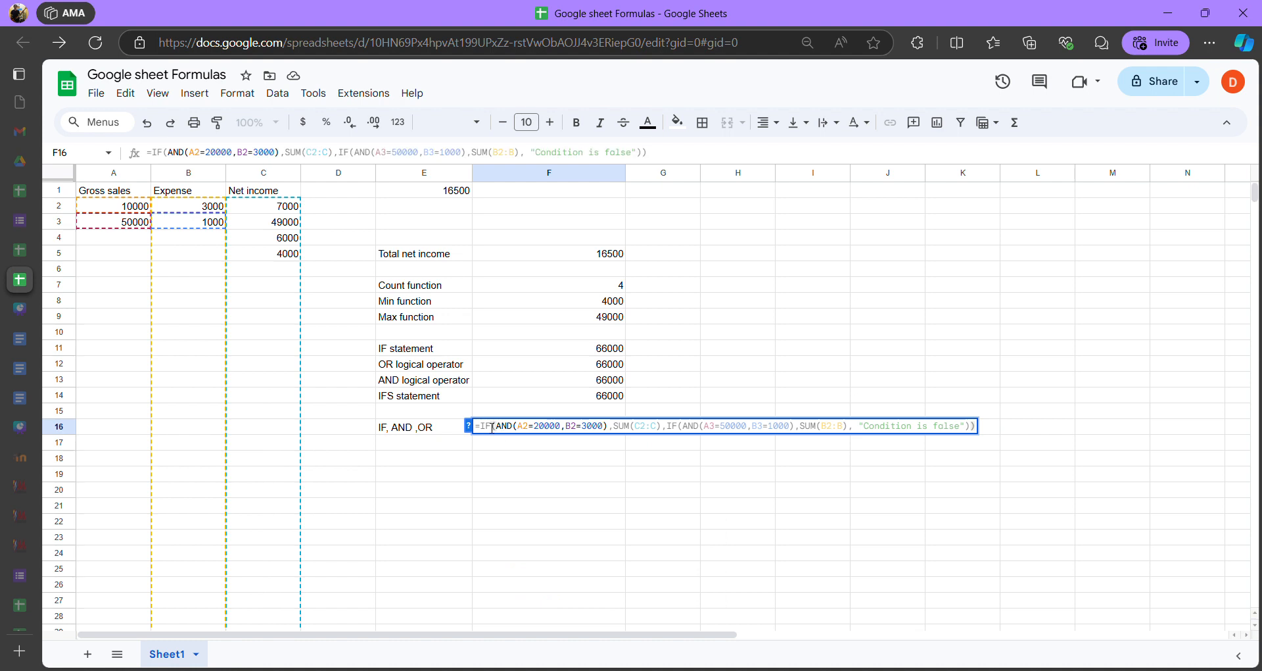
key("Left")
key("End")
left_click(979, 429)
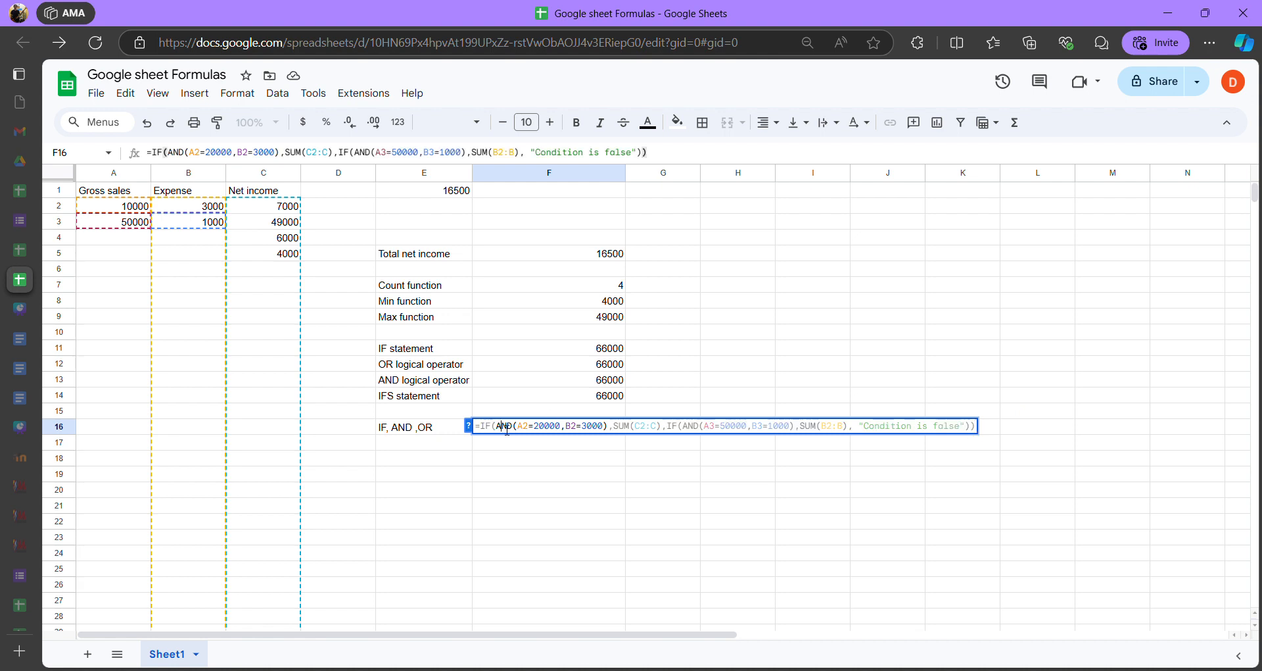
Examine the outer IF's AND(A2=20000,B2=3000) condition and its SUM(C2:C) value-if-true argument in F16's formula
left_click_drag(497, 426, 604, 428)
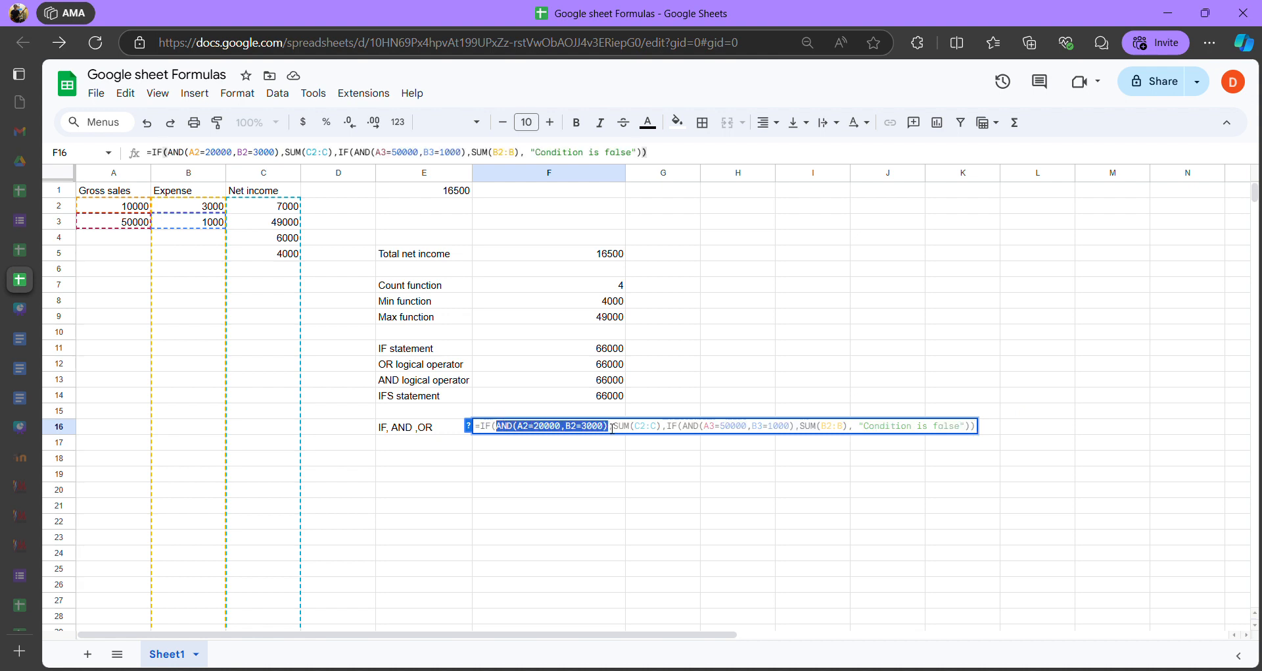
left_click(504, 428)
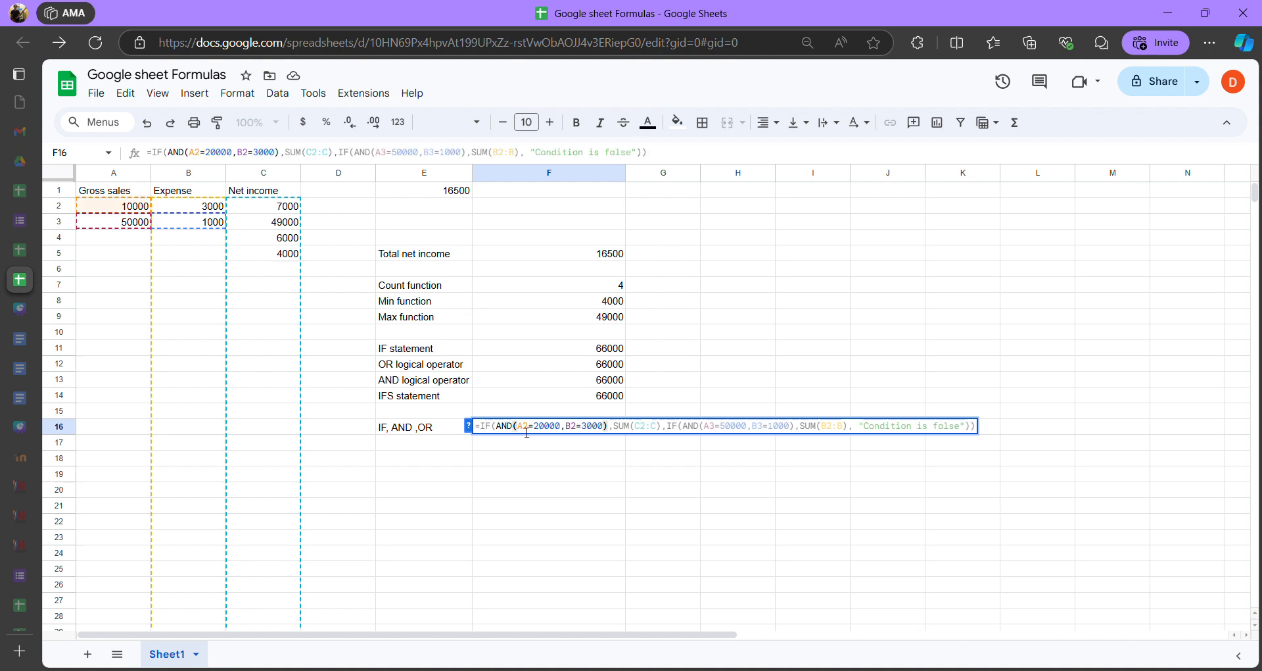
left_click_drag(518, 426, 615, 434)
left_click(615, 432)
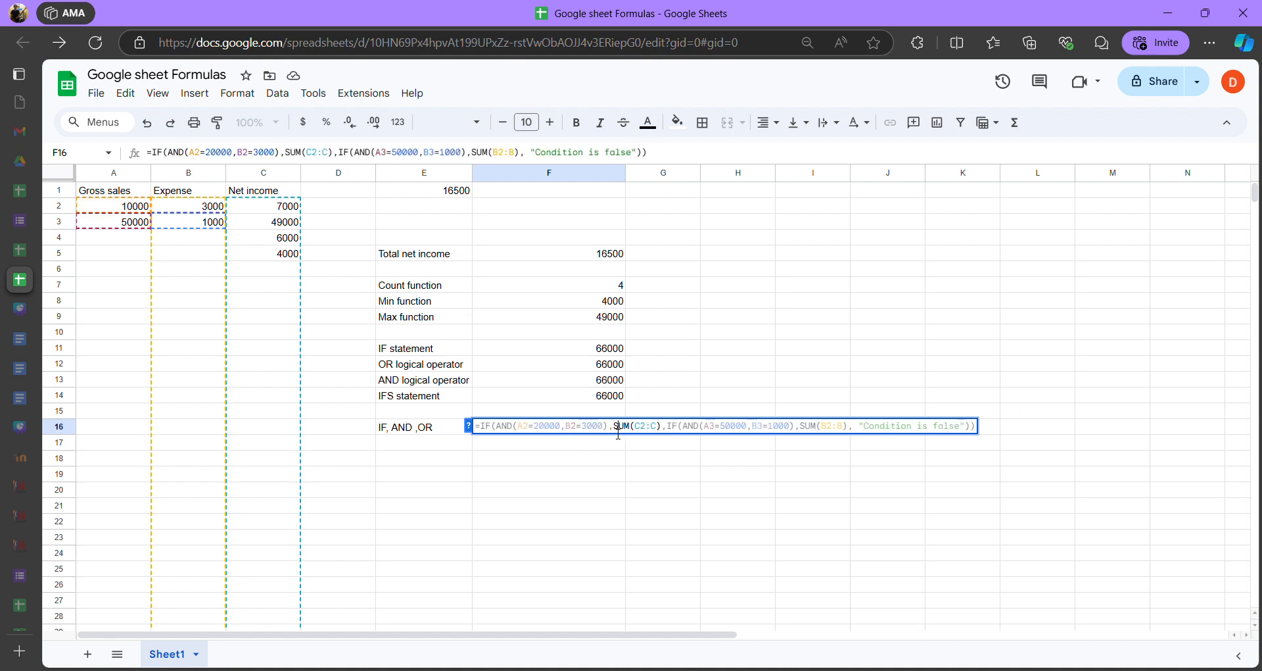
left_click(591, 433)
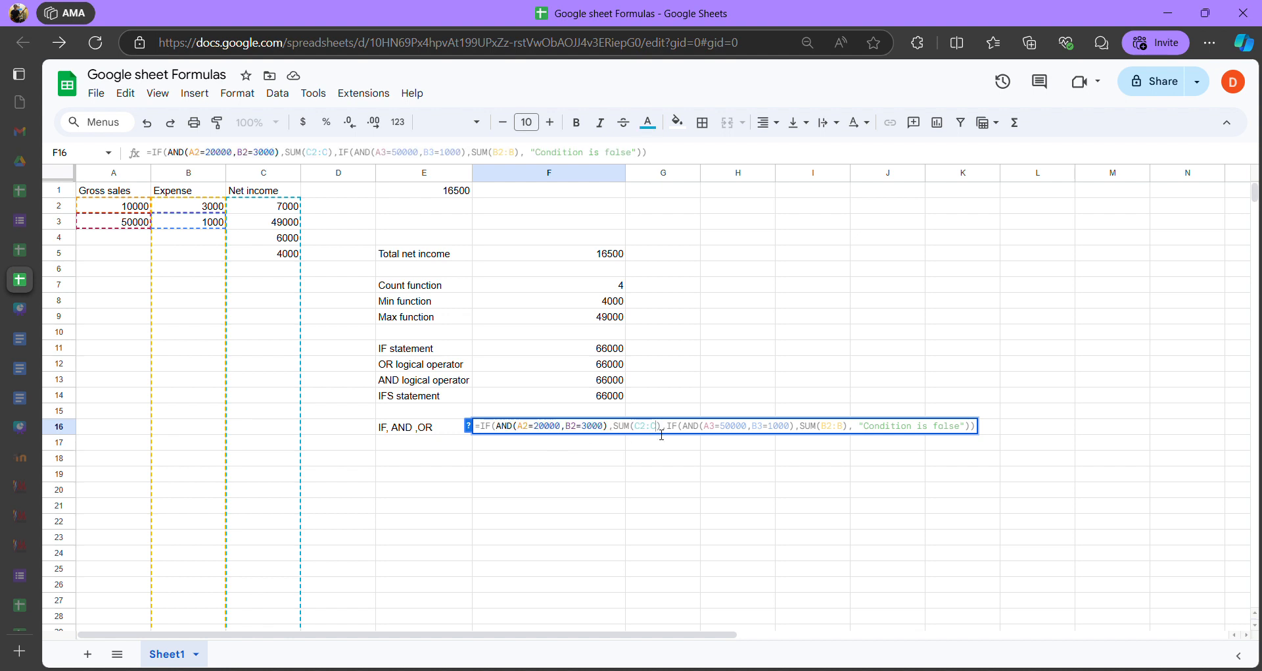
left_click(655, 432)
left_click_drag(615, 432, 664, 432)
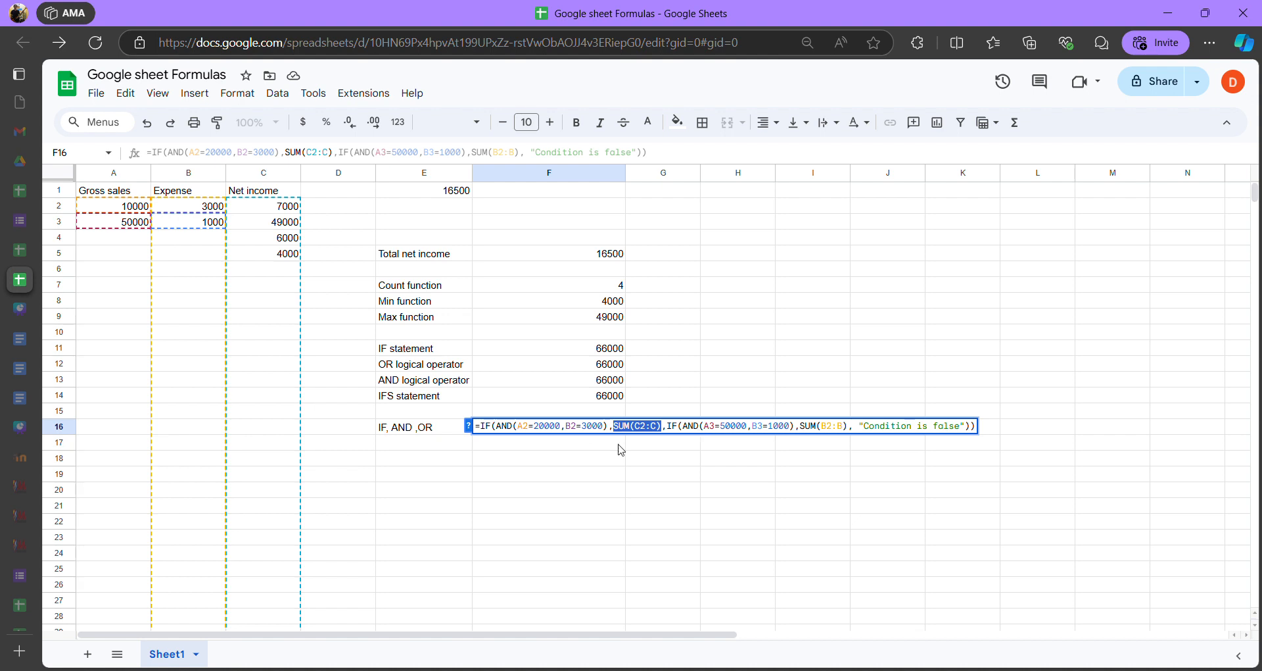
Review the individual tests A2=20000 and B2=3000 inside the outer AND condition of F16's formula
left_click(546, 429)
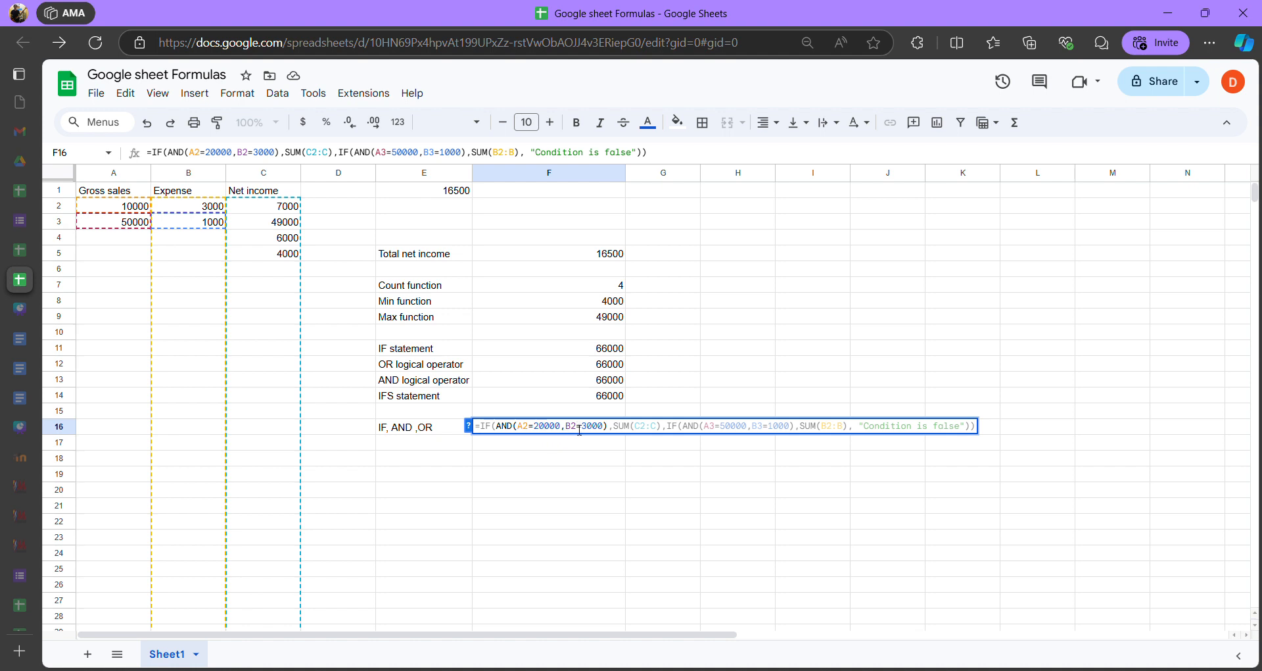
left_click_drag(517, 428, 606, 431)
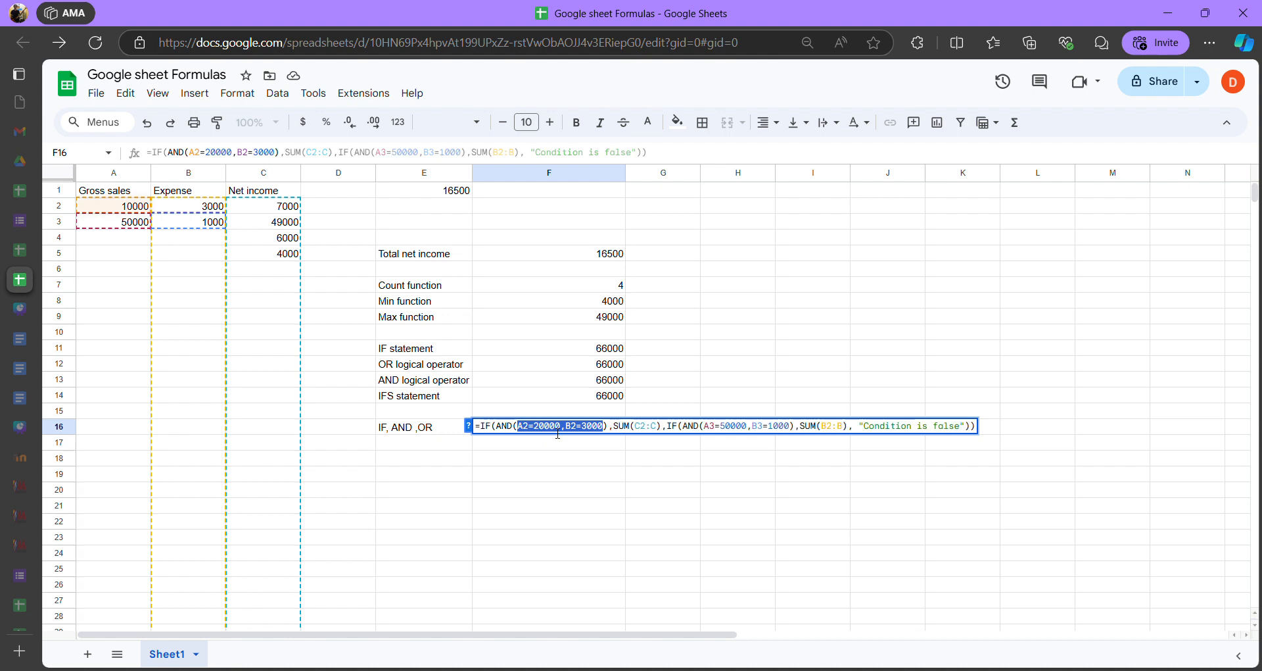
left_click(584, 427)
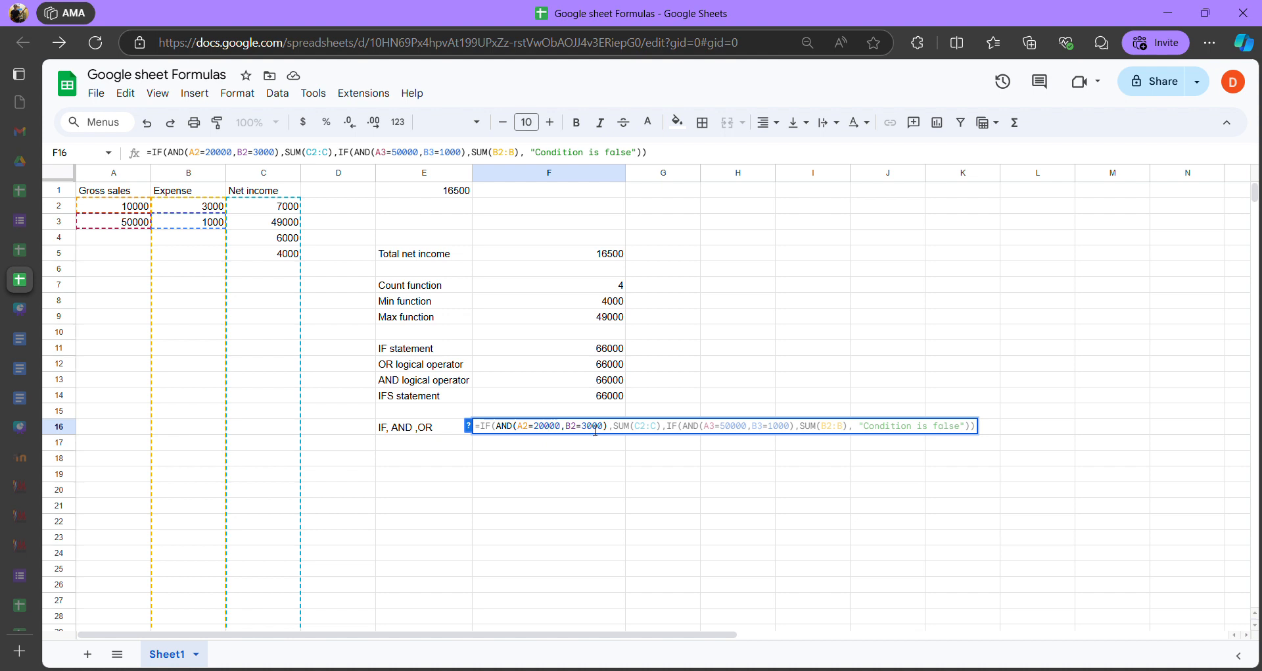
left_click(574, 433)
left_click_drag(575, 432, 608, 431)
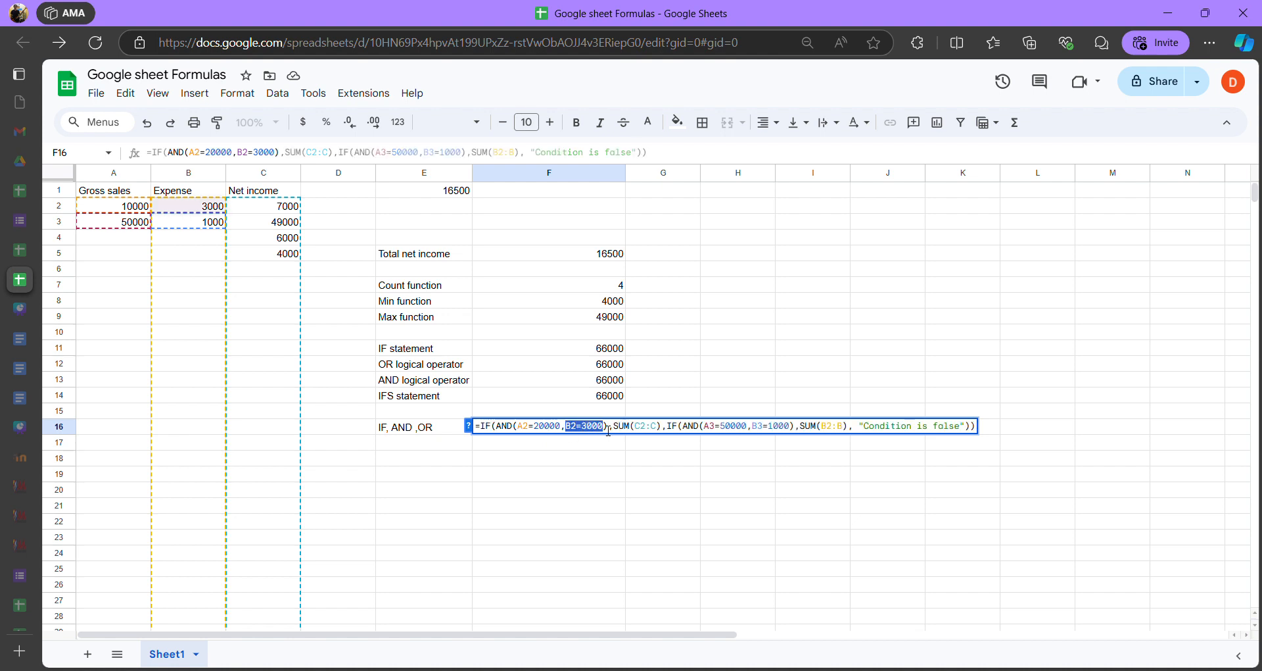
key("shift+Left")
key("shift+Left")
key("shift+Left")
key("shift+Left")
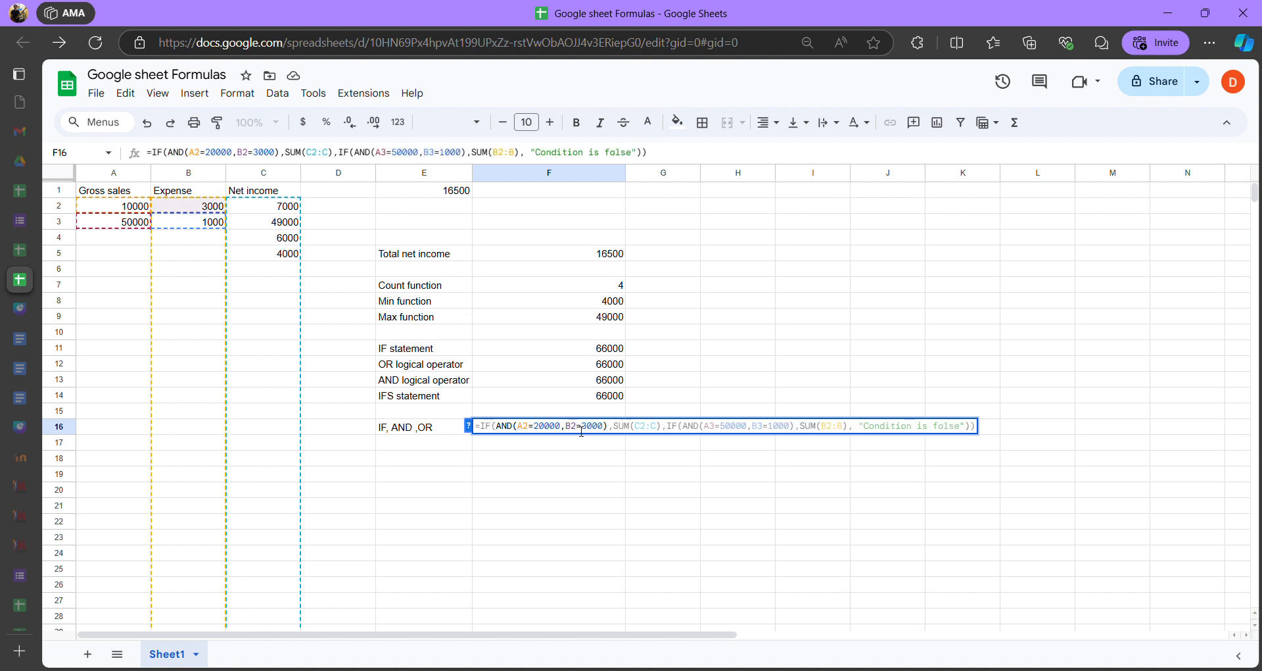
left_click_drag(587, 435, 606, 433)
left_click(558, 435)
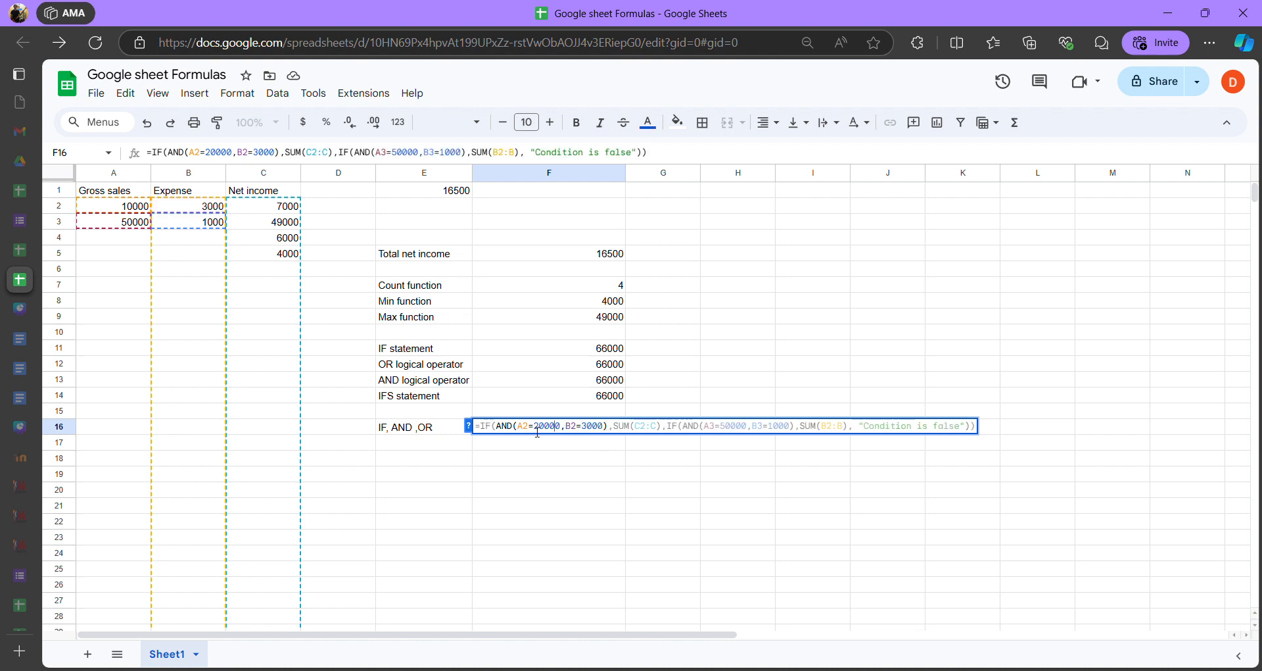
left_click_drag(499, 430, 541, 434)
left_click(603, 432)
left_click(613, 431)
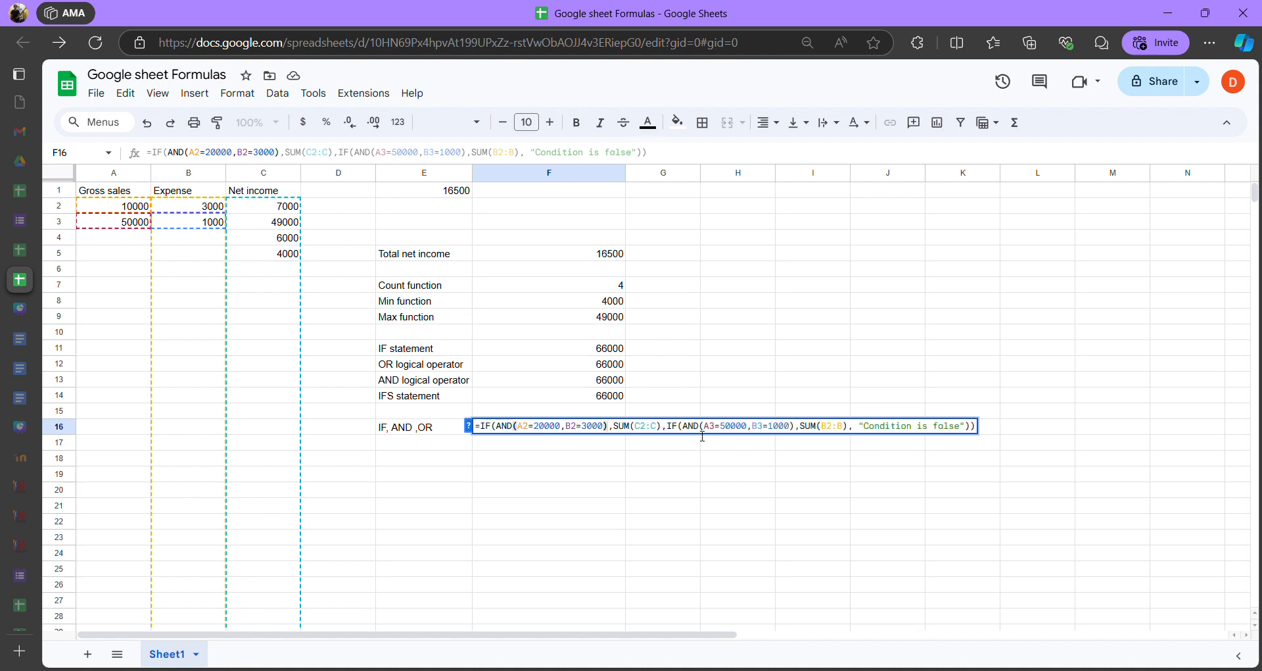
left_click_drag(518, 430, 602, 432)
left_click(661, 434)
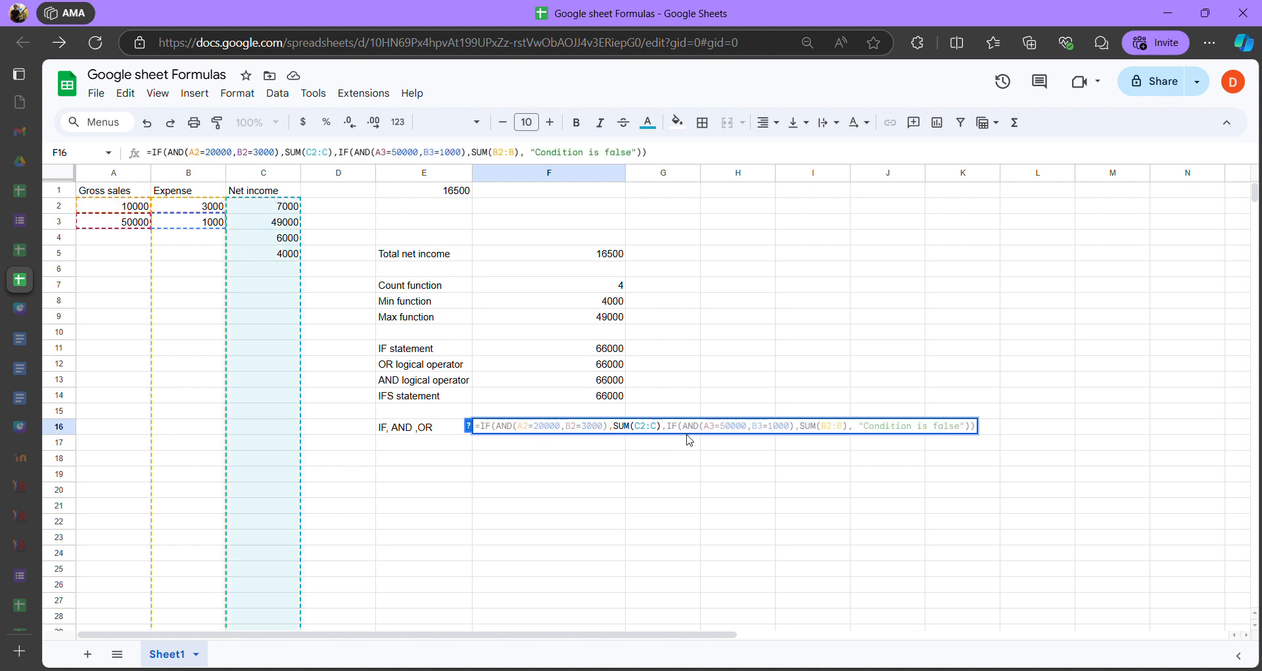
Examine the nested IF's AND(A3=50000,B3=1000) condition and its SUM(B2:B) argument in F16, and leave cell editing
left_click(679, 432)
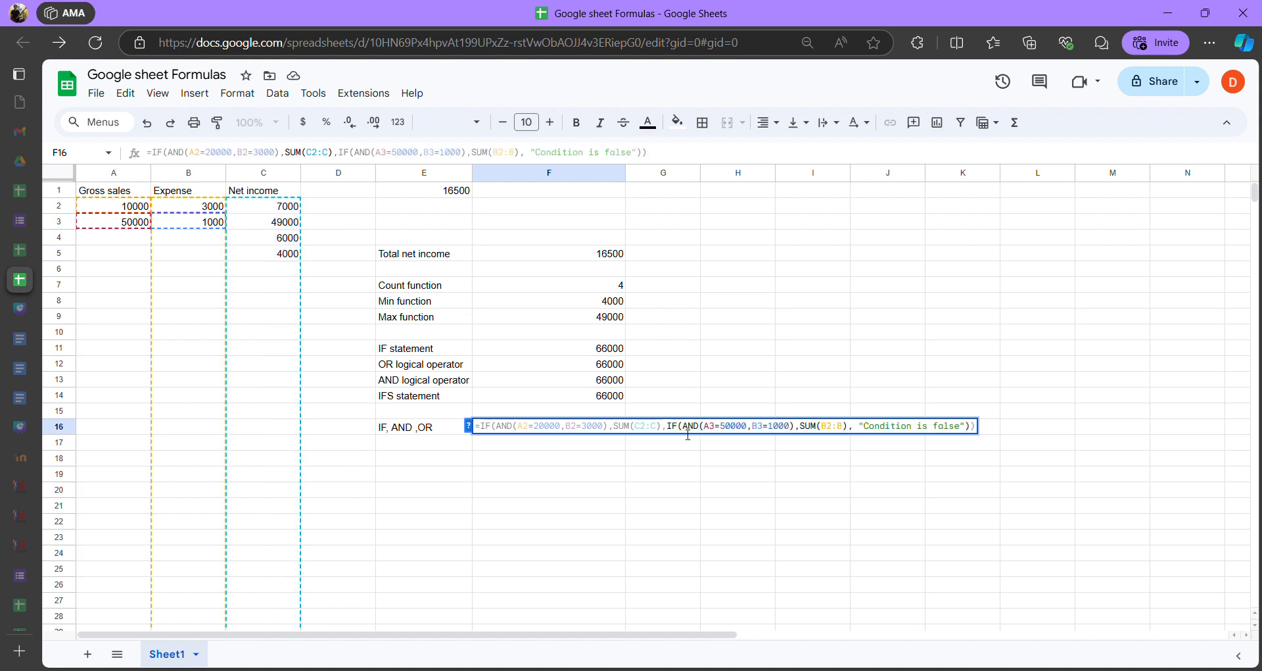
left_click(688, 431)
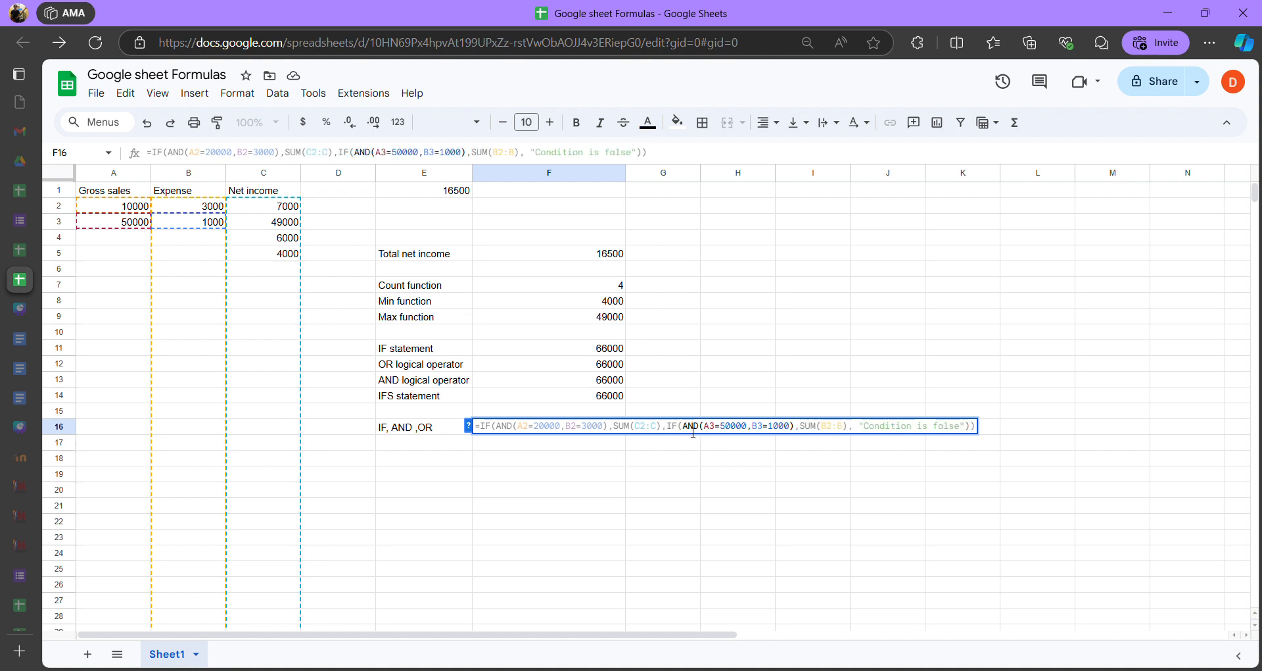
left_click(702, 435)
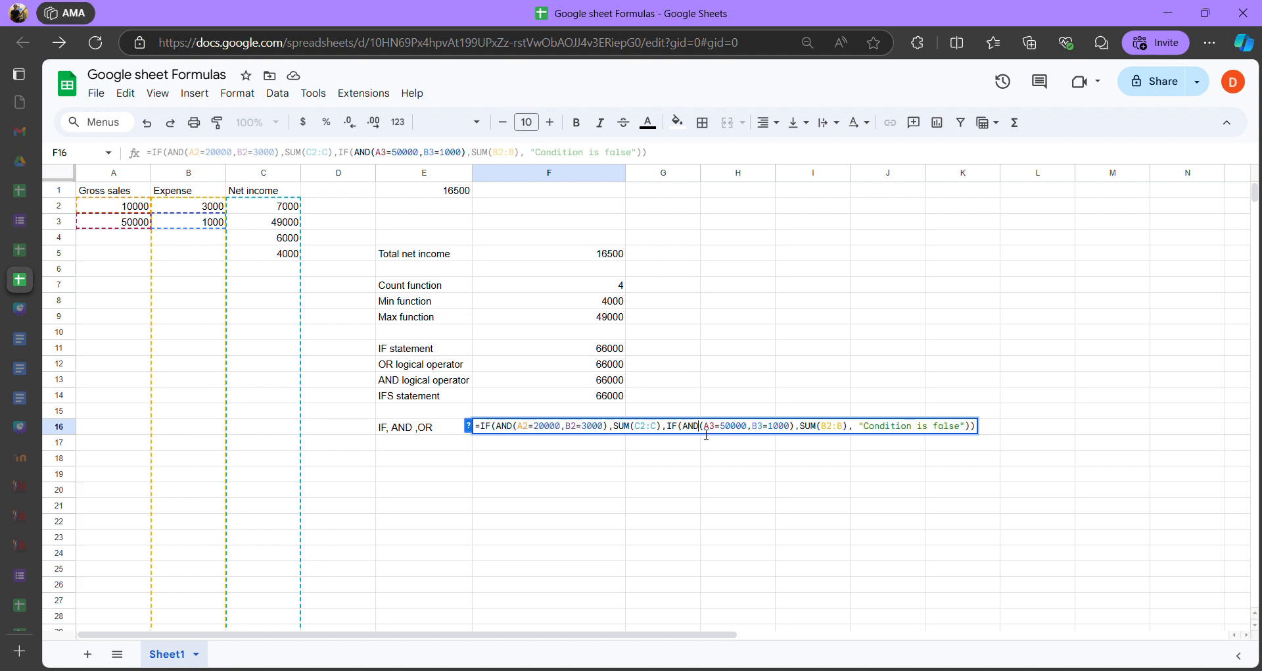
left_click_drag(711, 432, 791, 439)
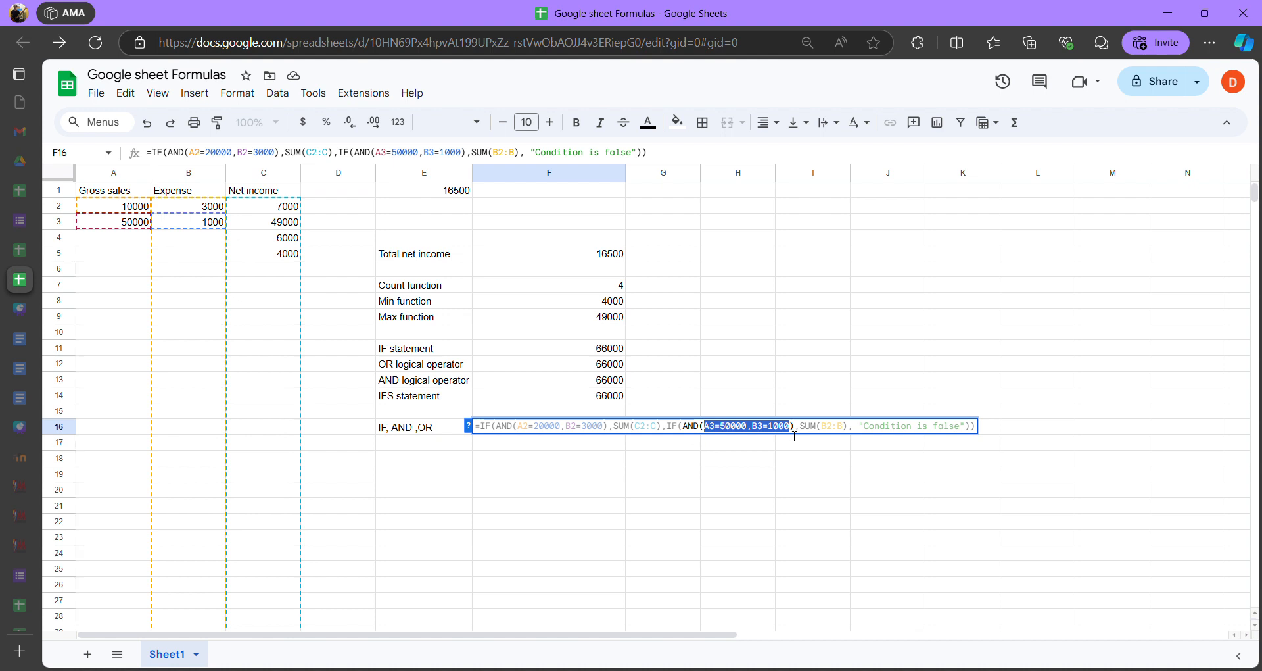
left_click(755, 436)
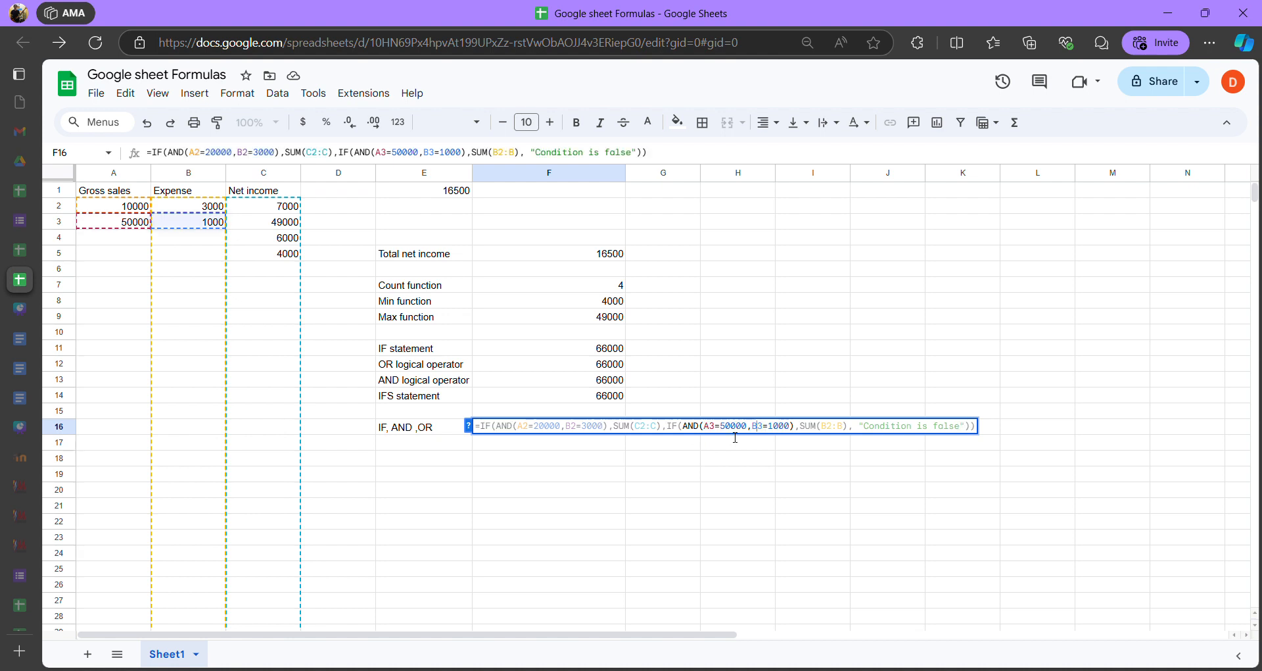
double_click(711, 434)
left_click_drag(721, 434, 753, 436)
left_click(758, 433)
left_click_drag(757, 433, 794, 434)
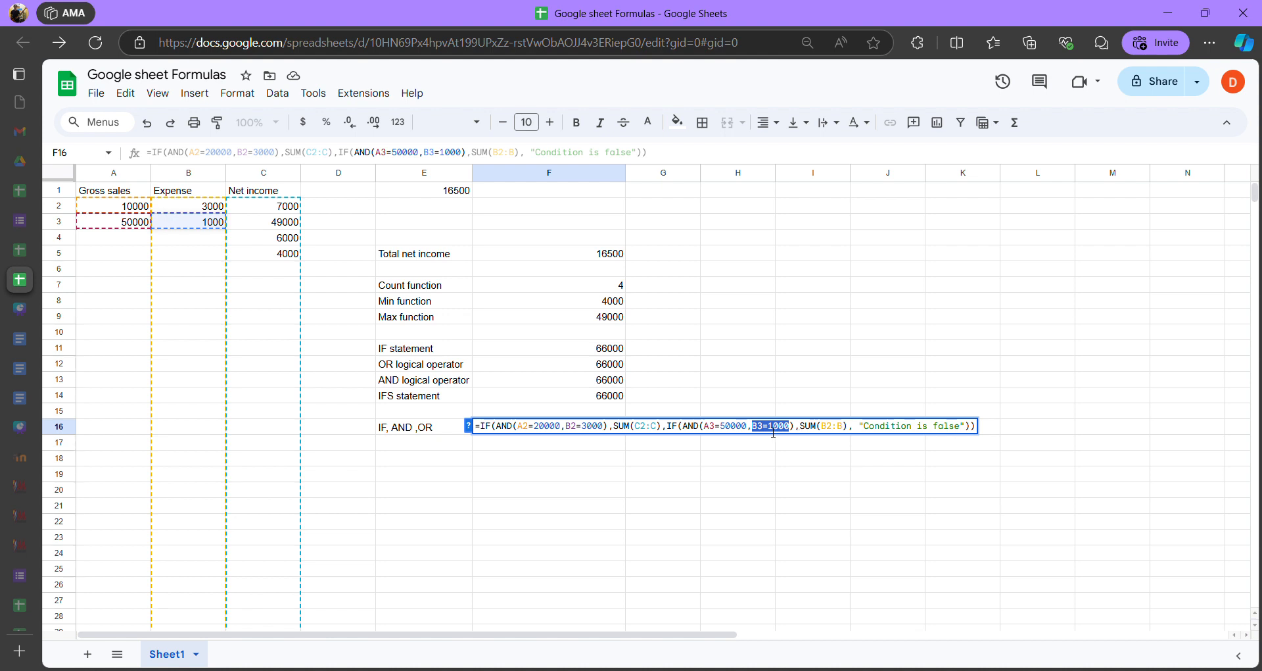
left_click(704, 428)
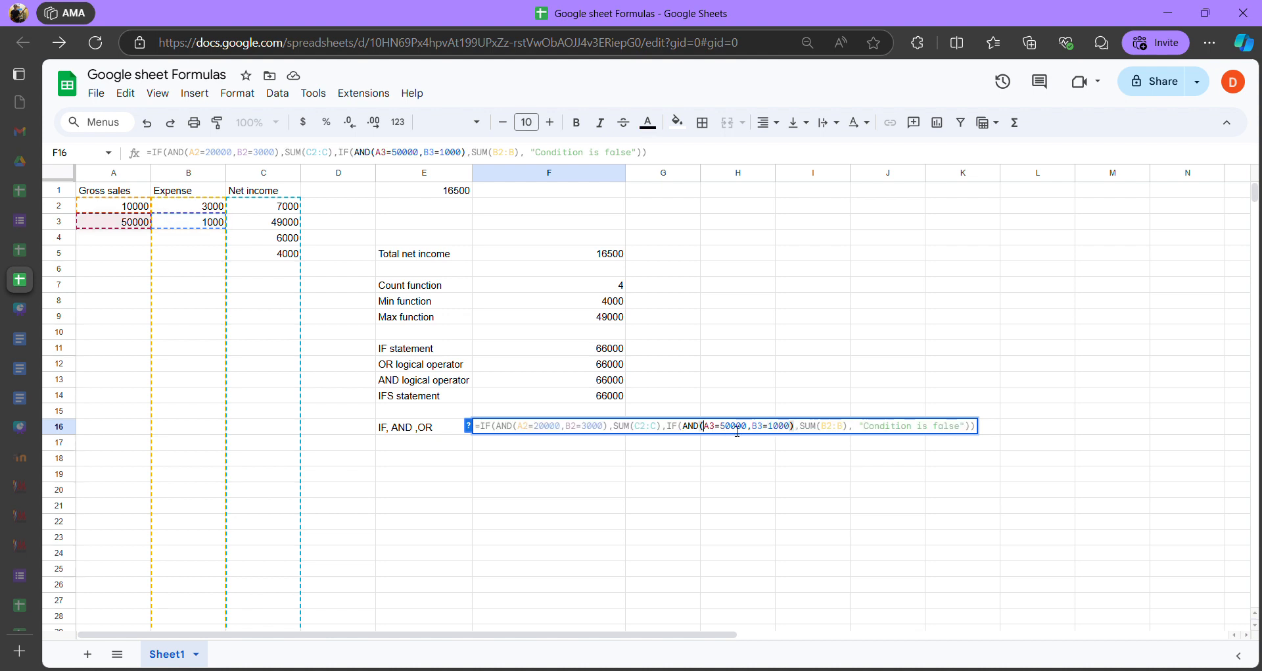
left_click(729, 433)
left_click(774, 432)
left_click_drag(801, 429, 849, 431)
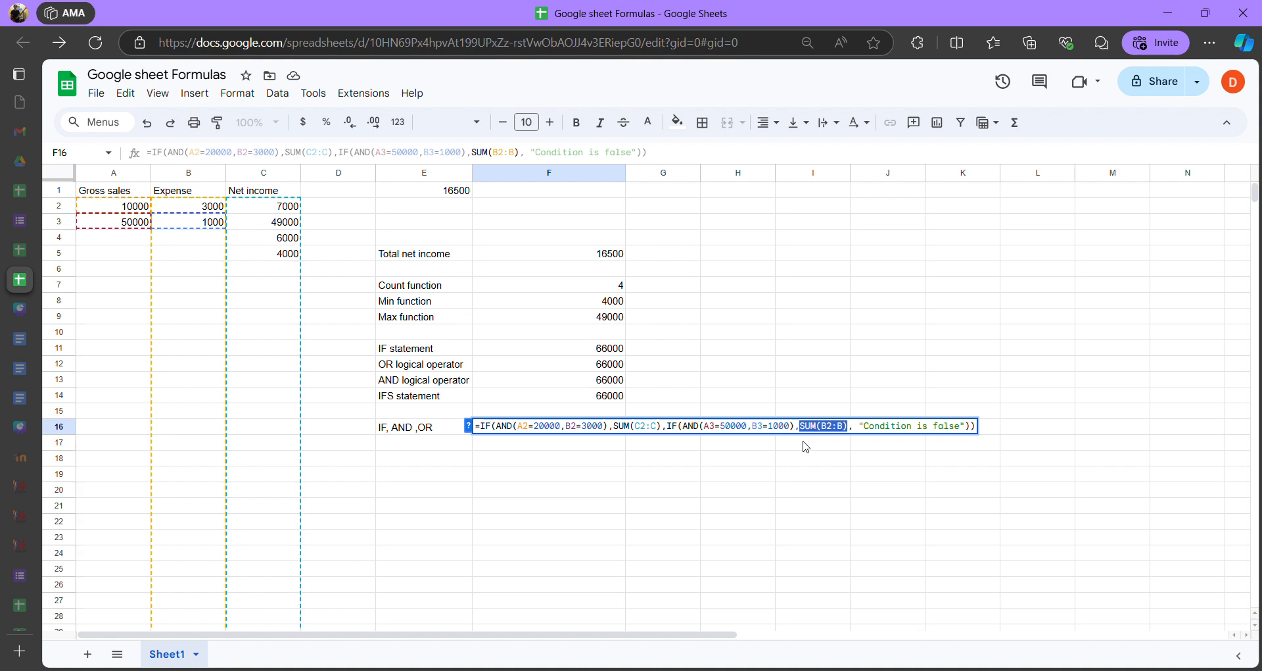
key("Escape")
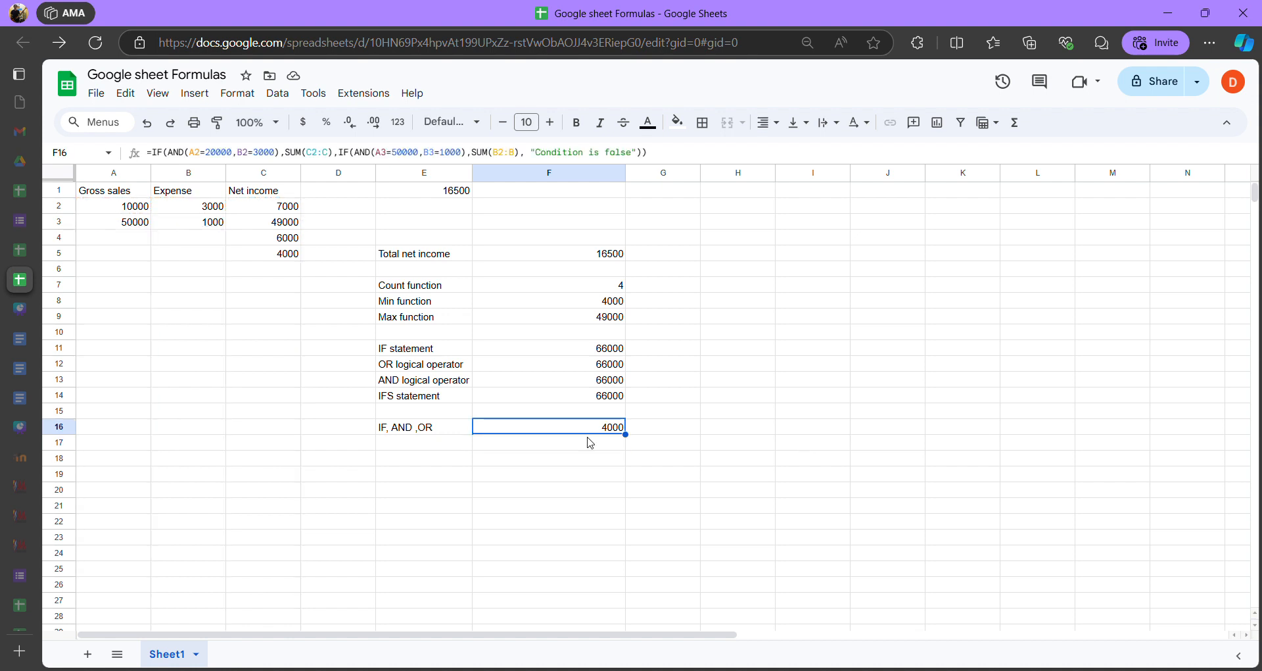
Reopen F16's formula and examine the nested IF's "Condition is false" argument
double_click(601, 431)
key("Return")
left_click(603, 432)
double_click(607, 433)
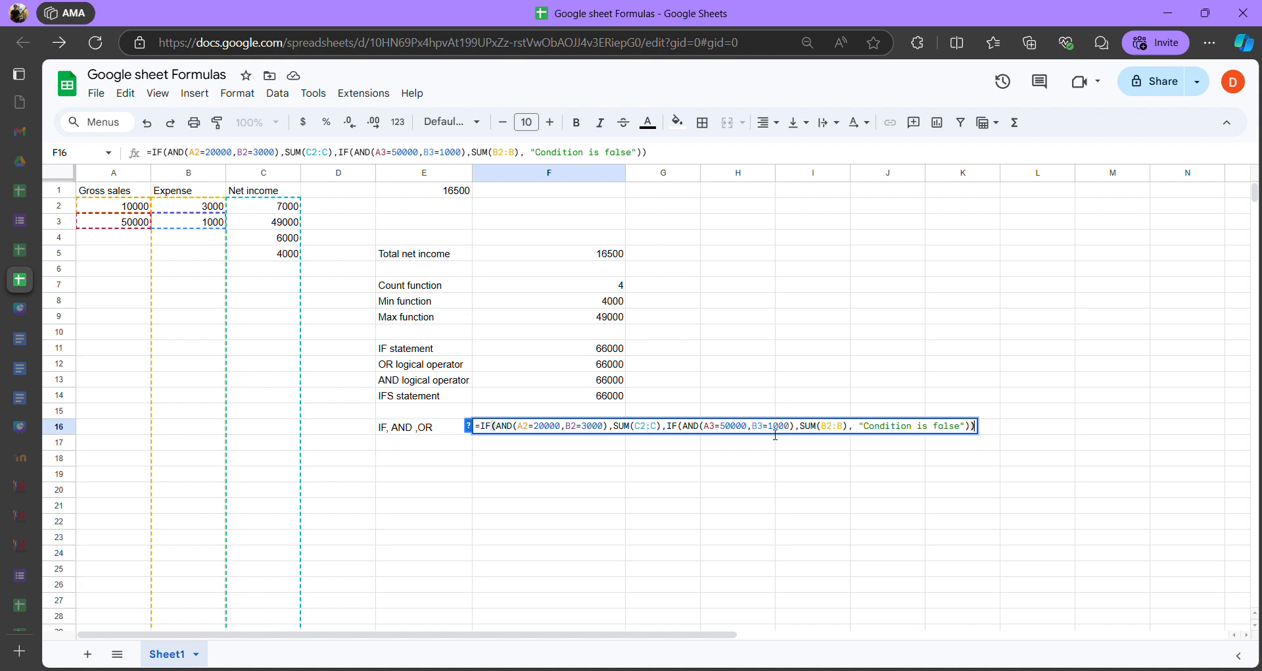
left_click_drag(860, 427, 971, 434)
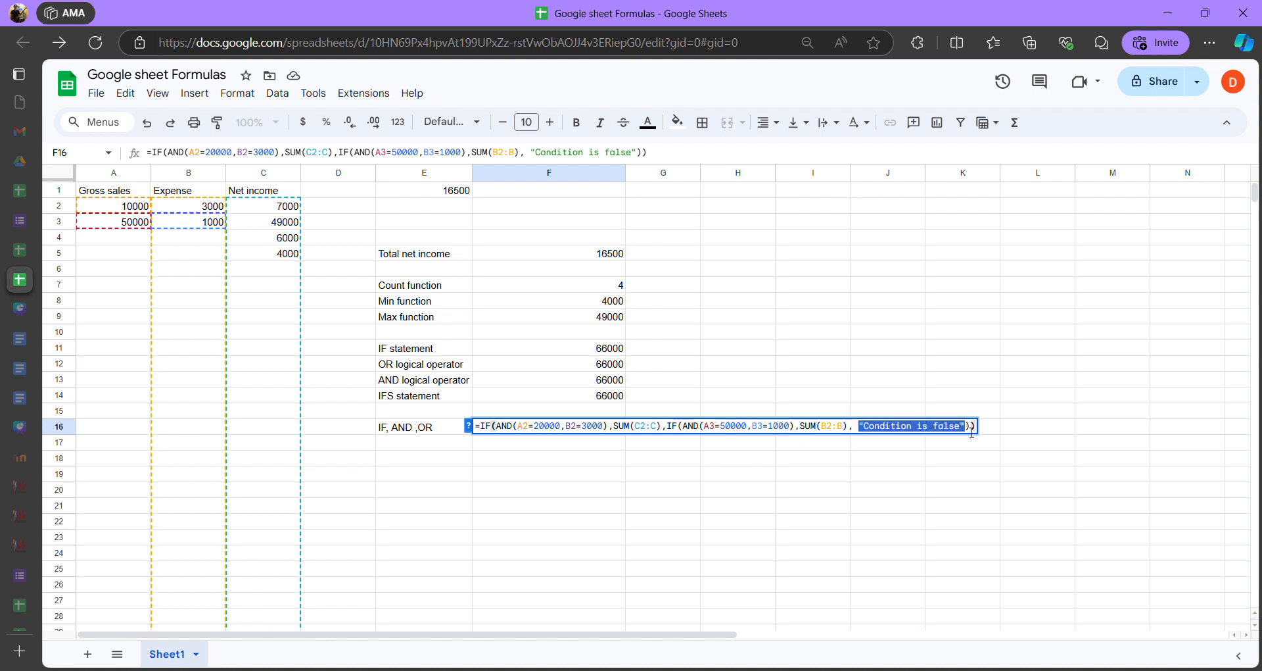
left_click(524, 457)
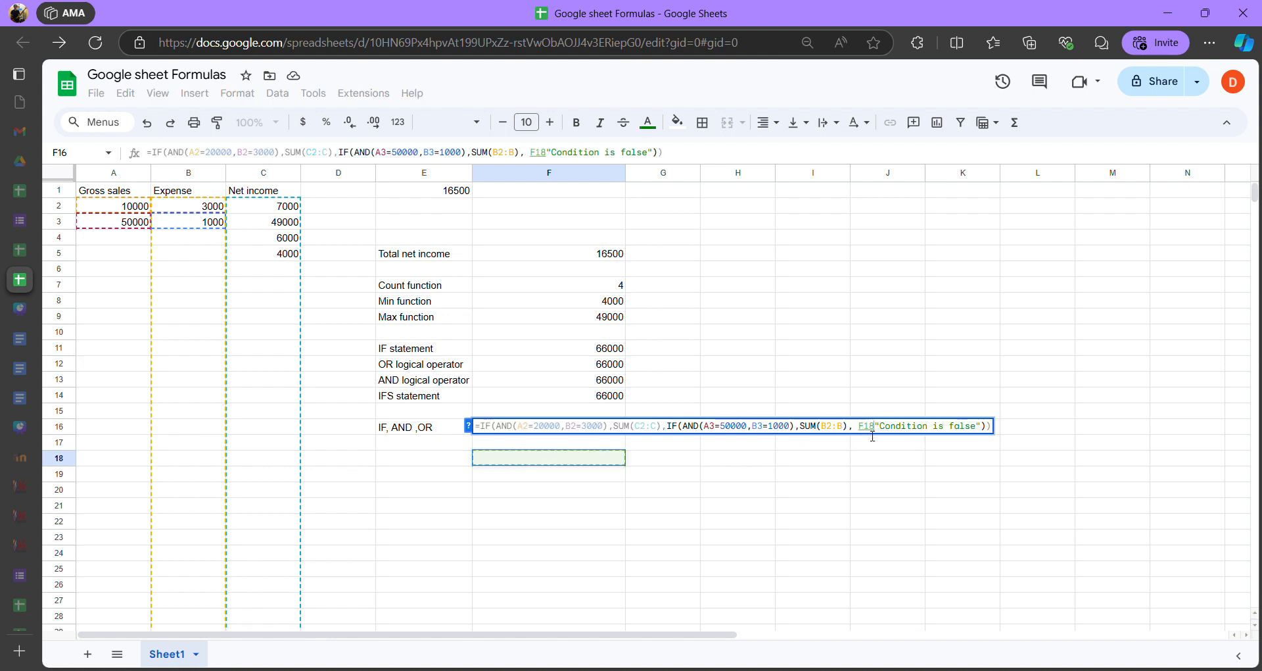
key("BackSpace")
key("BackSpace")
key("BackSpace")
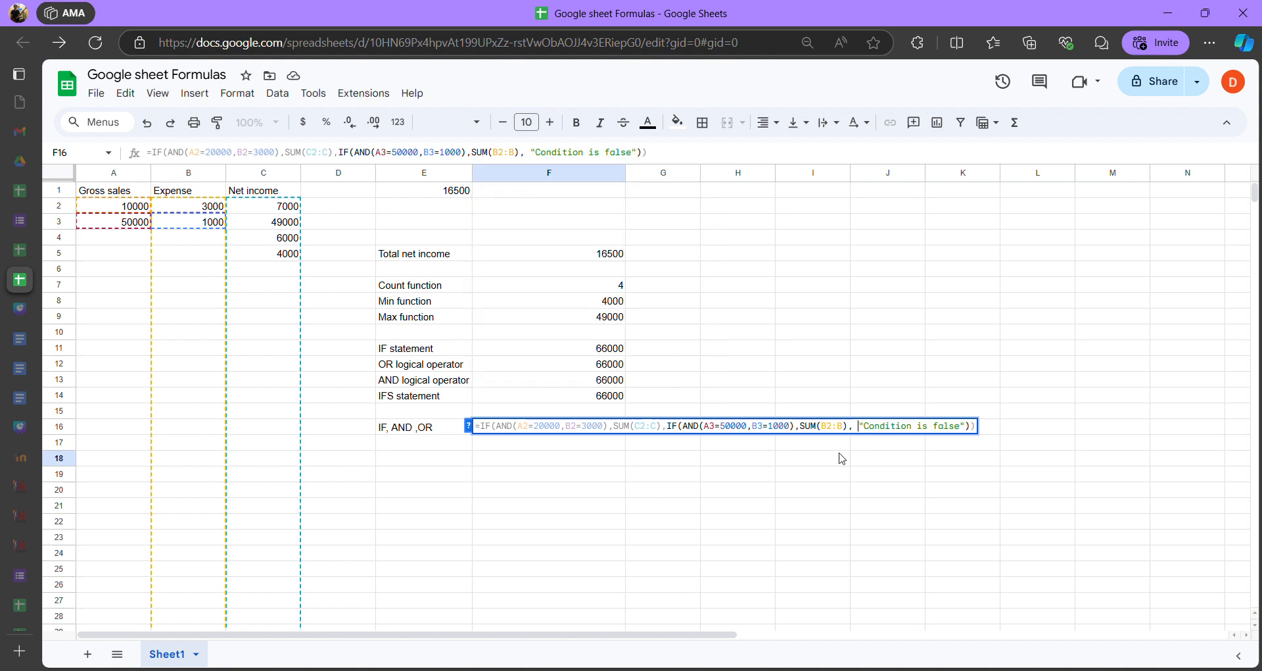
key("Return")
left_click(591, 425)
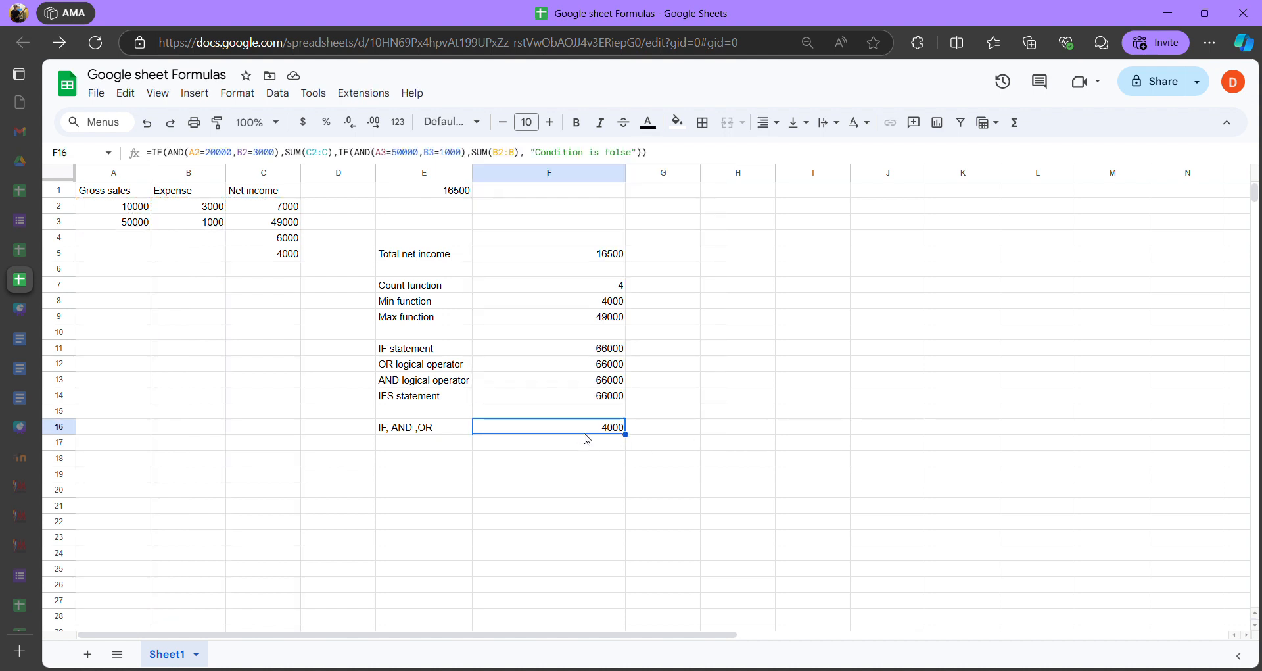
Set the gross sales value in A3 to 5 to test F16's false condition
left_click(125, 225)
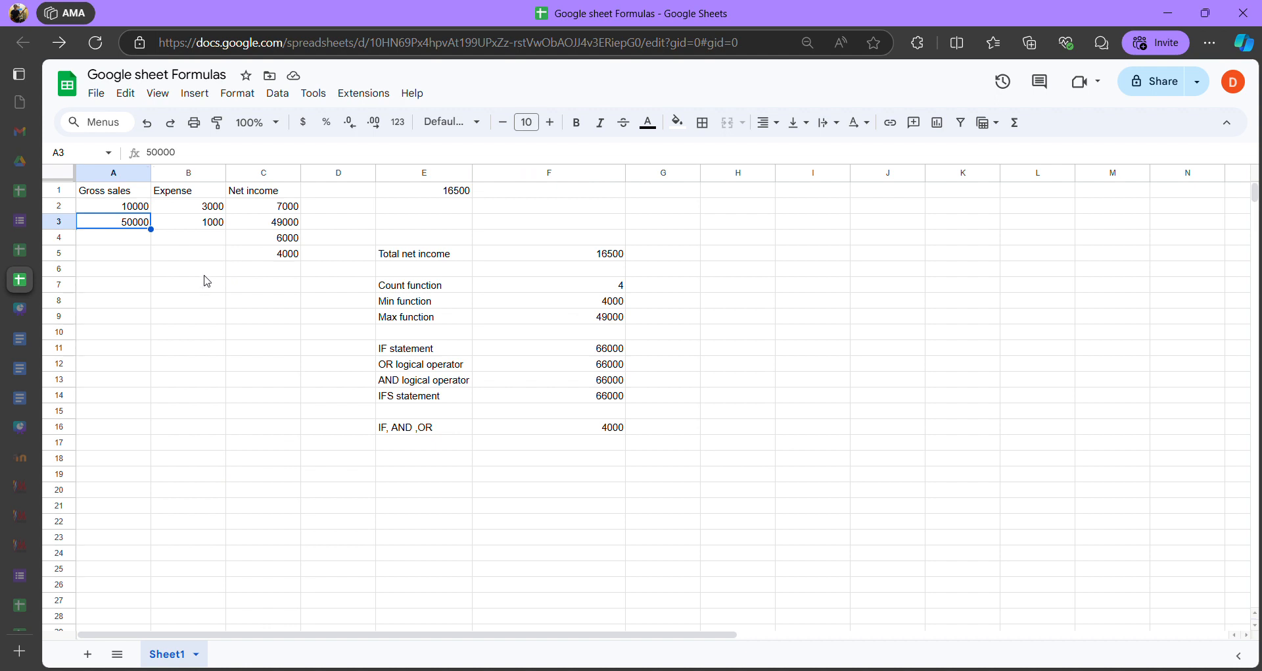
type("5")
key("Return")
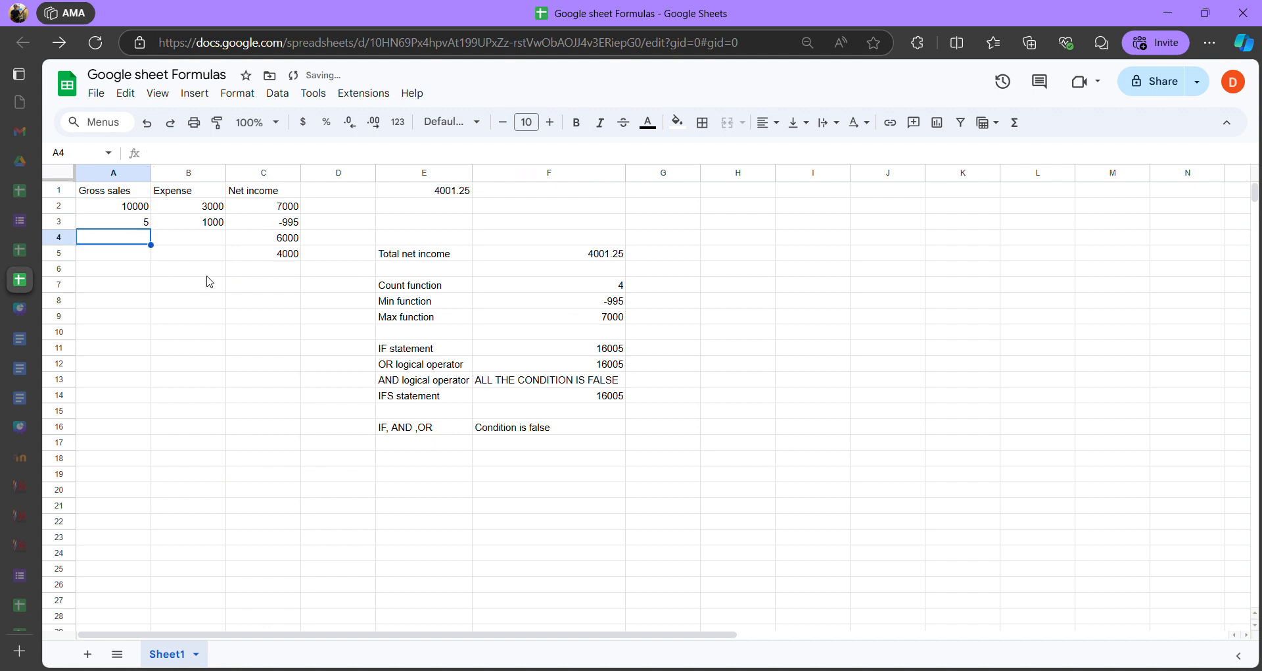
Compare both AND conditions in F16's formula with the edited data and examine the "Condition is false" fallback argument
double_click(520, 427)
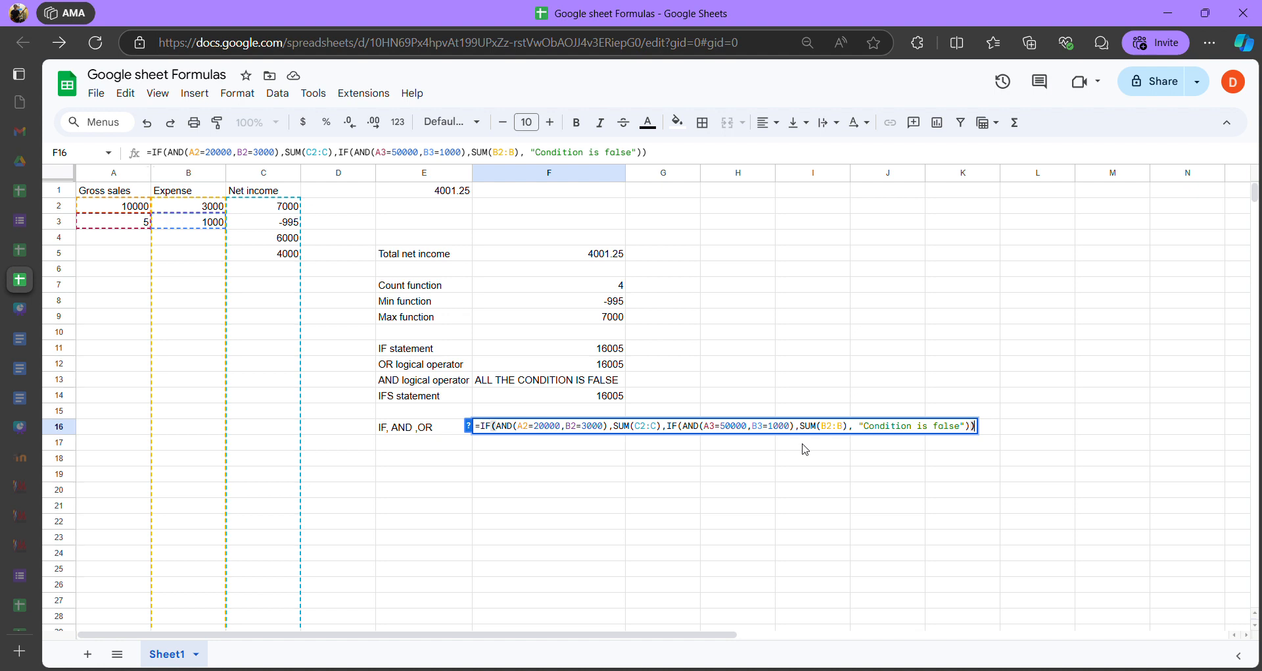
left_click_drag(703, 427, 817, 428)
left_click(749, 428)
left_click_drag(725, 428, 773, 429)
left_click_drag(864, 428, 969, 435)
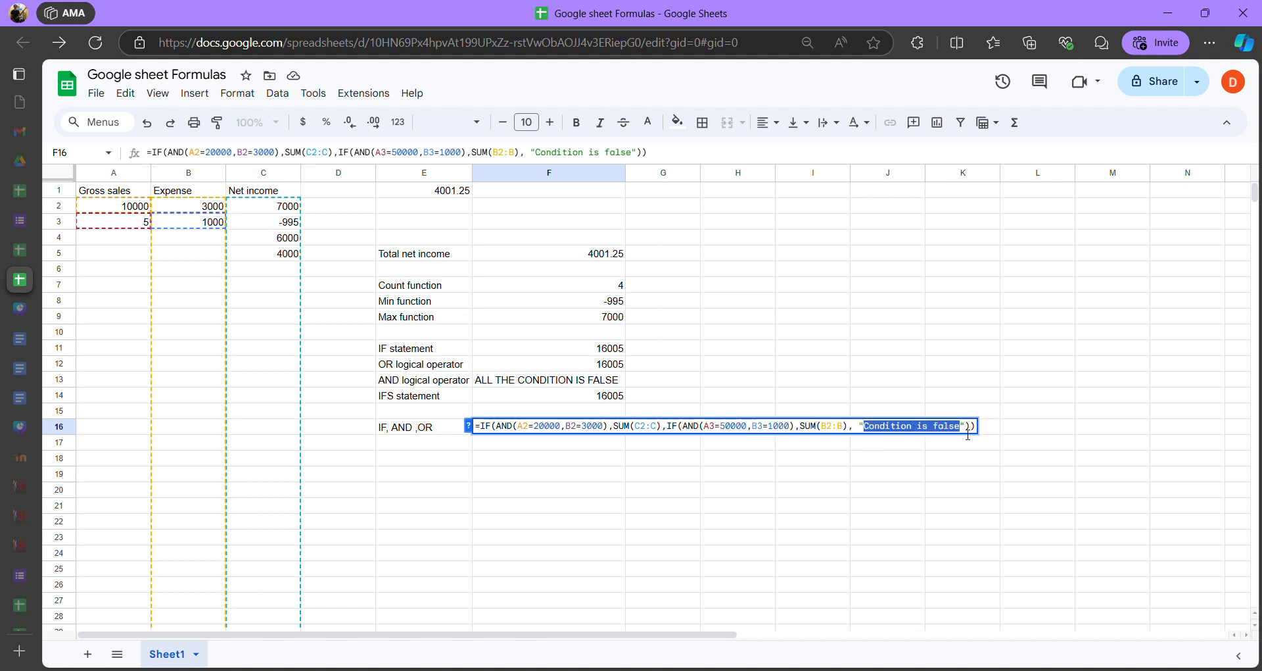
left_click(506, 428)
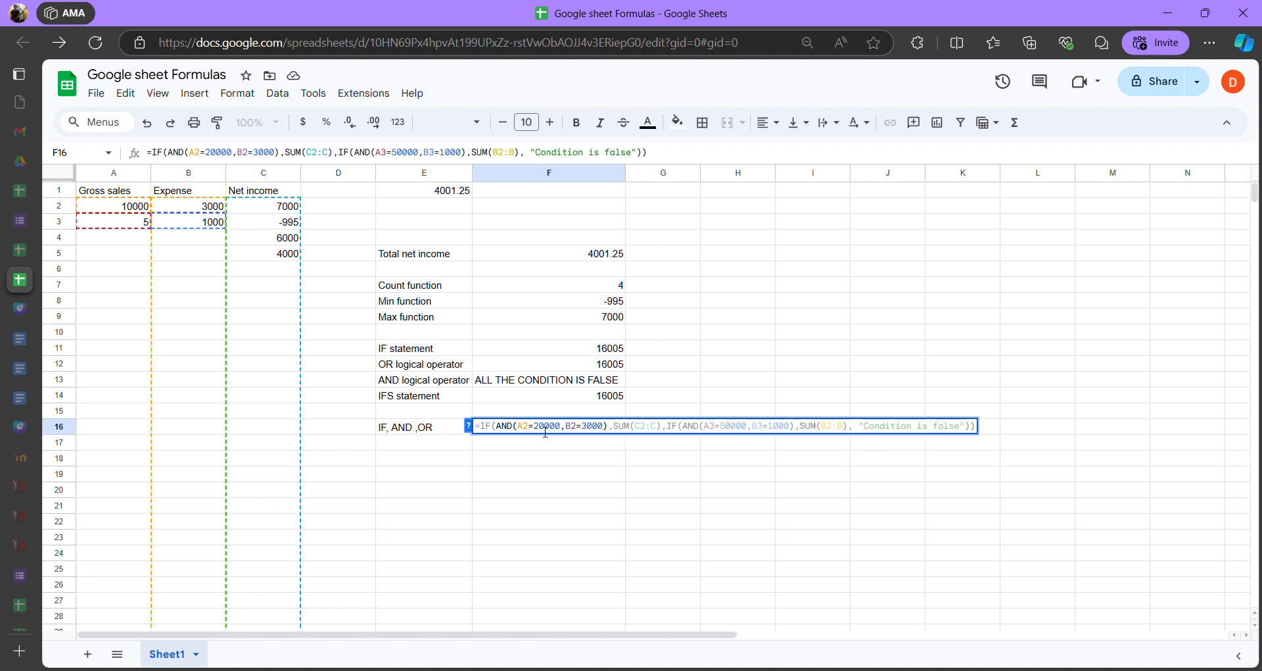
left_click(684, 427)
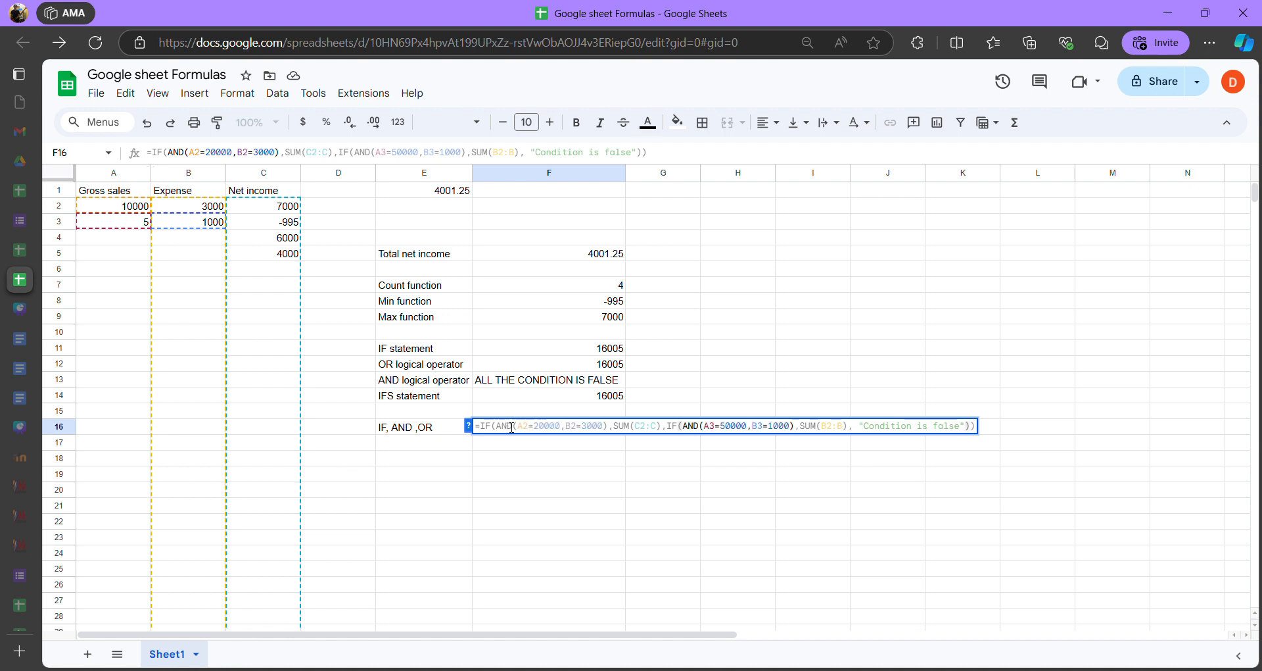
left_click(519, 425)
left_click(694, 428)
left_click(896, 429)
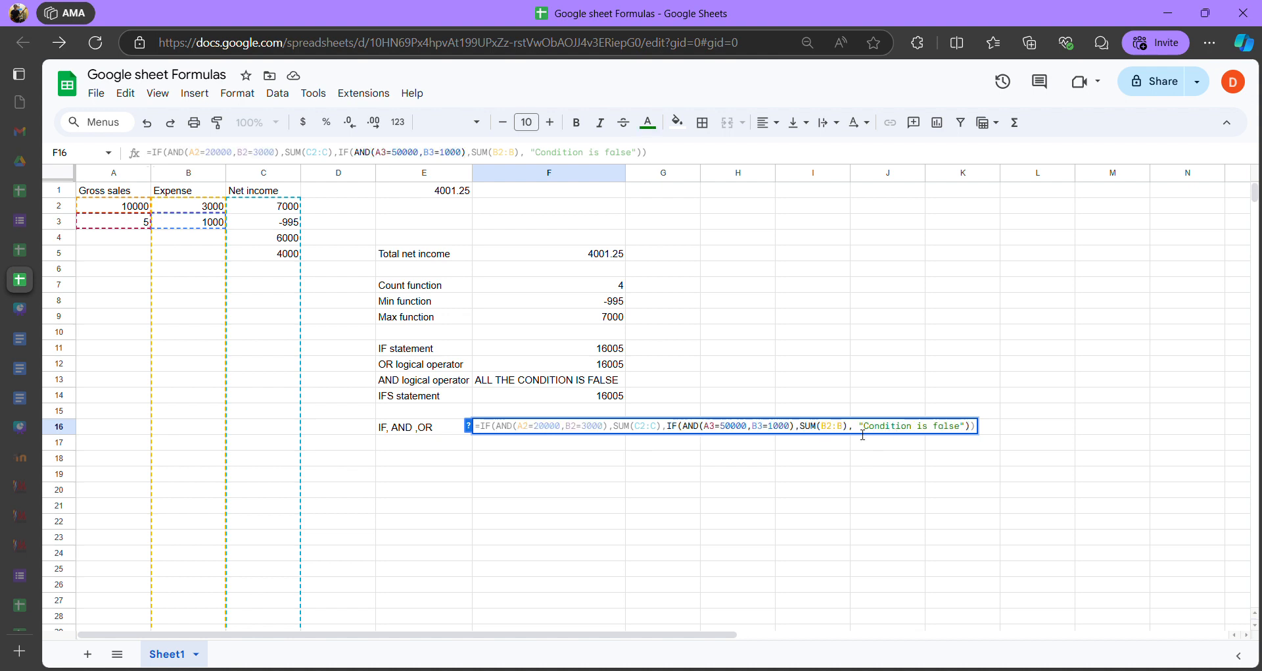
left_click_drag(860, 429, 971, 434)
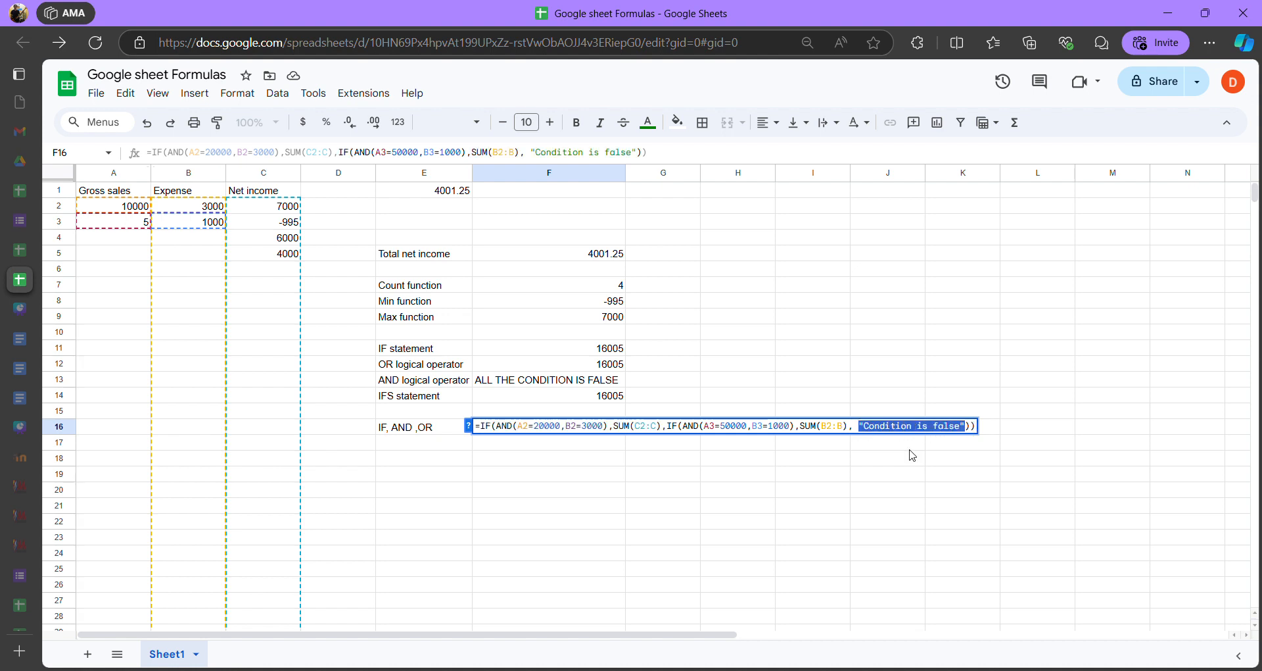
Confirm F16's formula, reopen it, and delete the nested "IF(" in front of AND(A3=50000,B3=1000)
key("Return")
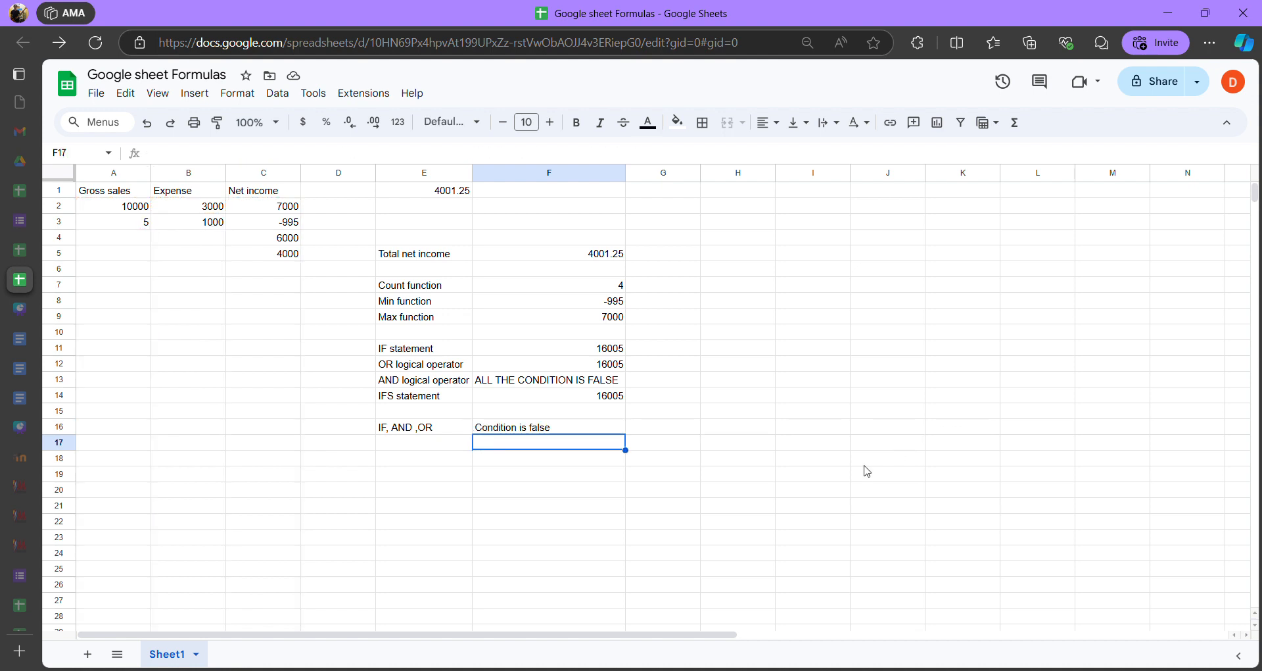
left_click(559, 431)
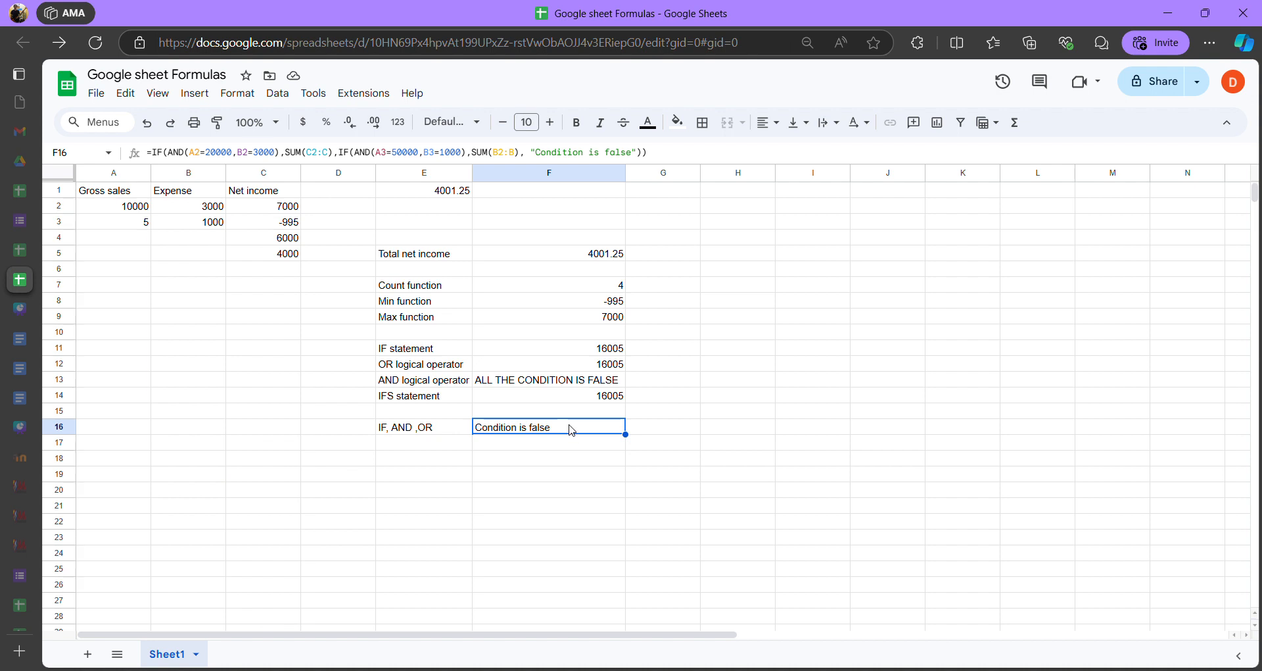
double_click(572, 430)
left_click(685, 430)
key("BackSpace")
key("BackSpace")
key("BackSpace")
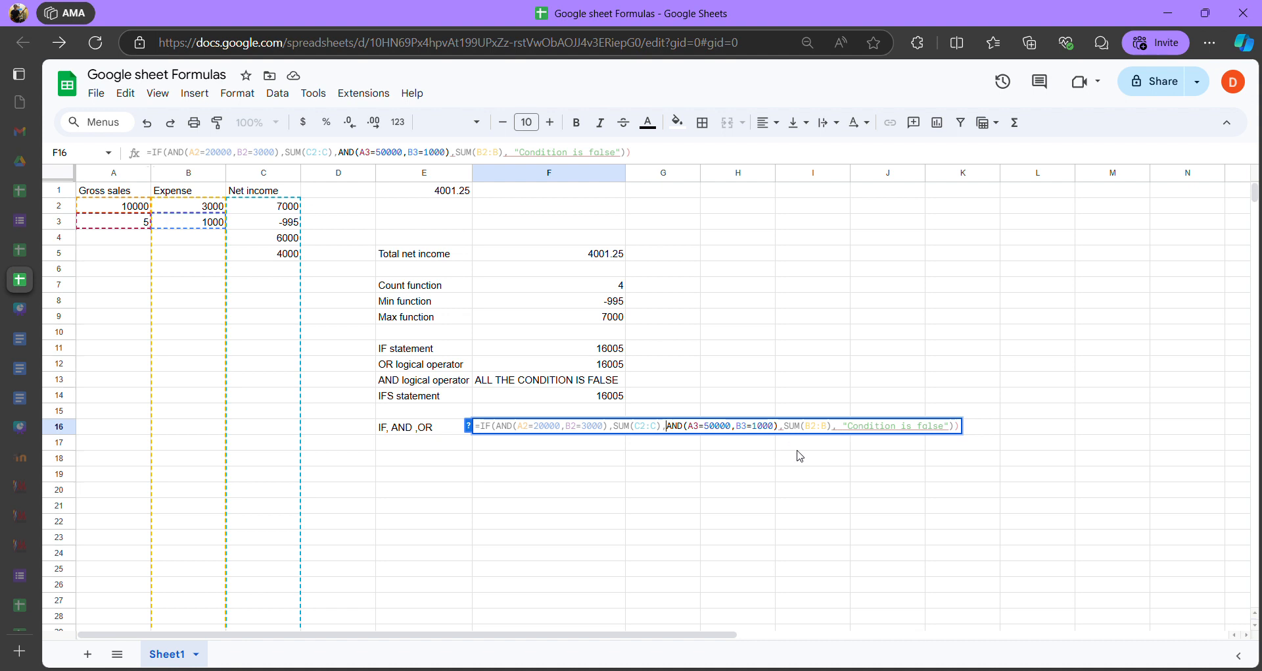
Remove the stray G18 reference and try to enter F16's formula without the nested IF wrapper
left_click(632, 456)
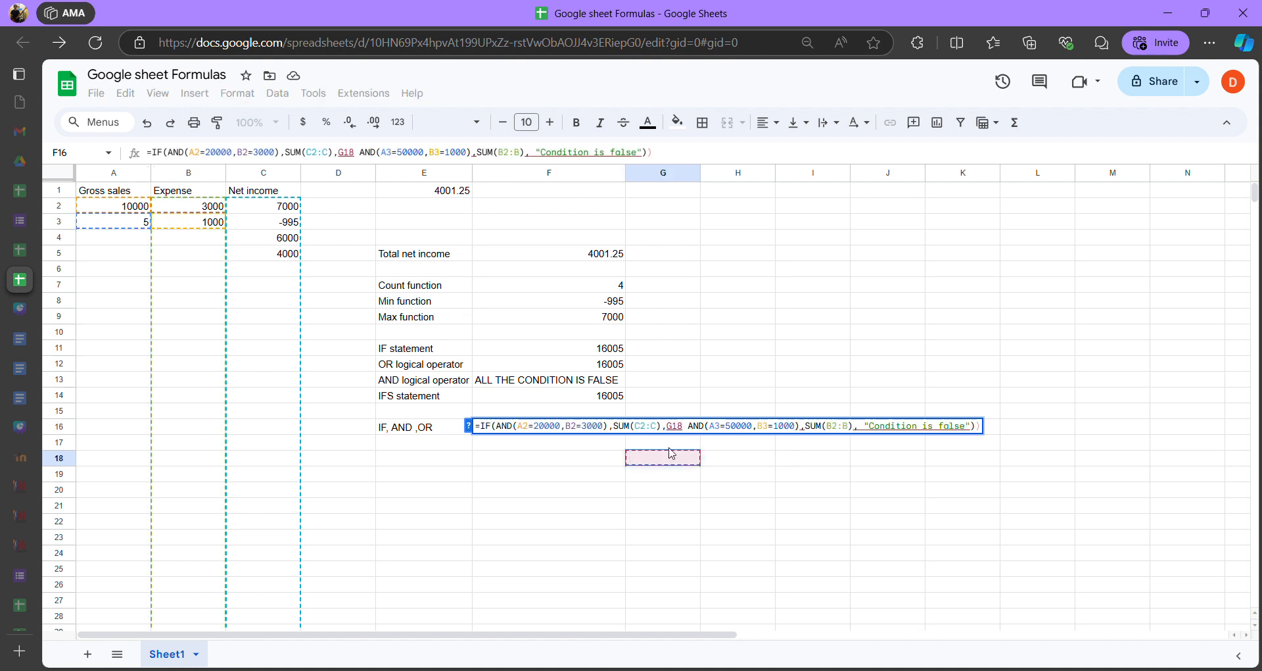
key("BackSpace")
key("BackSpace")
key("BackSpace")
key("Return")
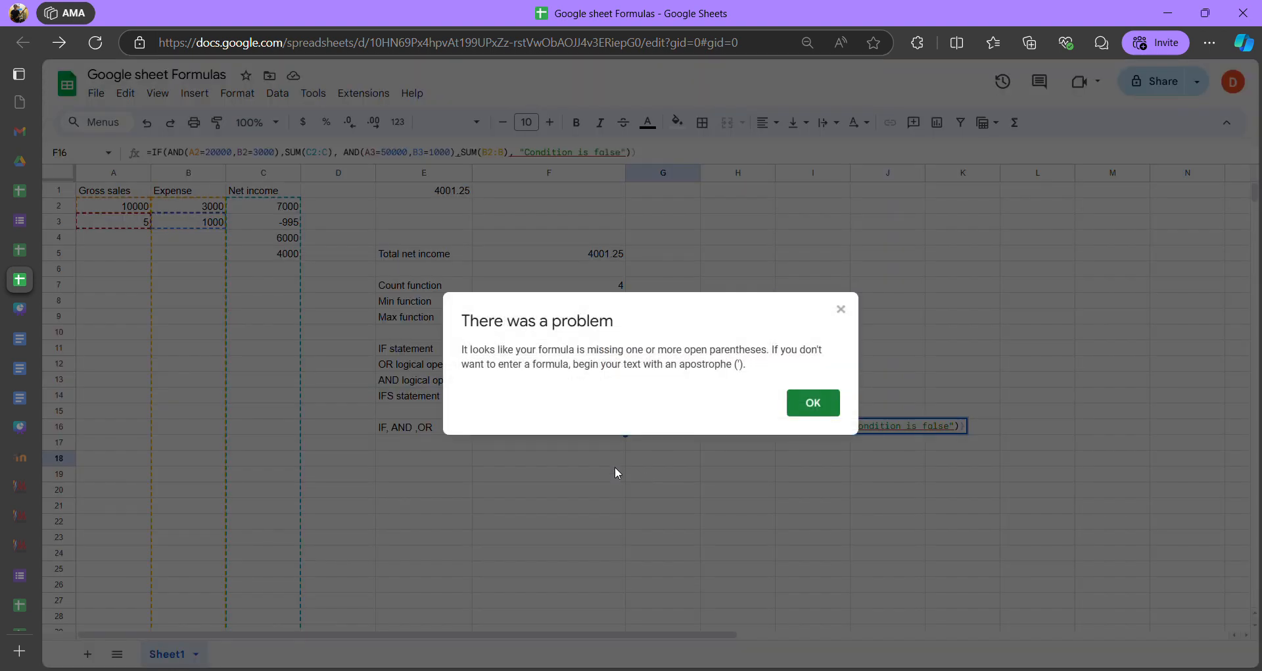
Dismiss the formula error and restore the nested "IF(" before AND(A3=50000,B3=1000) in F16
left_click(813, 403)
type("IF(")
key("Delete")
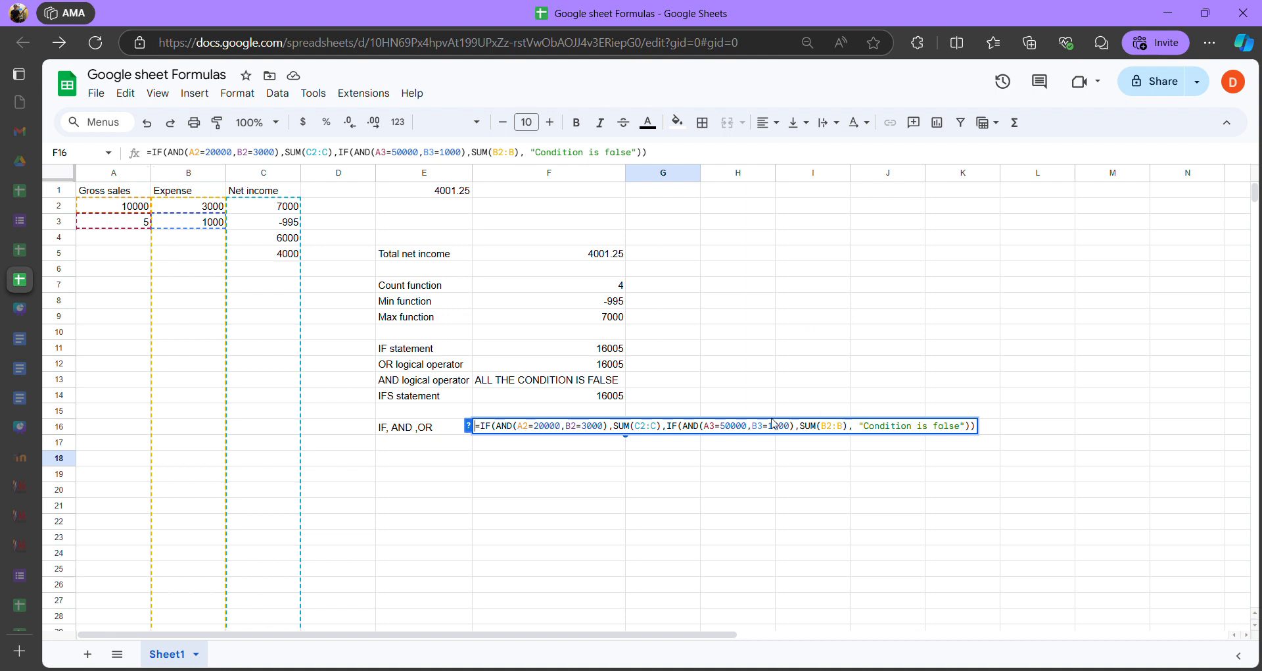
Try to insert an empty IF() argument between SUM(B2:B) and "Condition is false" in F16's nested IF
left_click(701, 425)
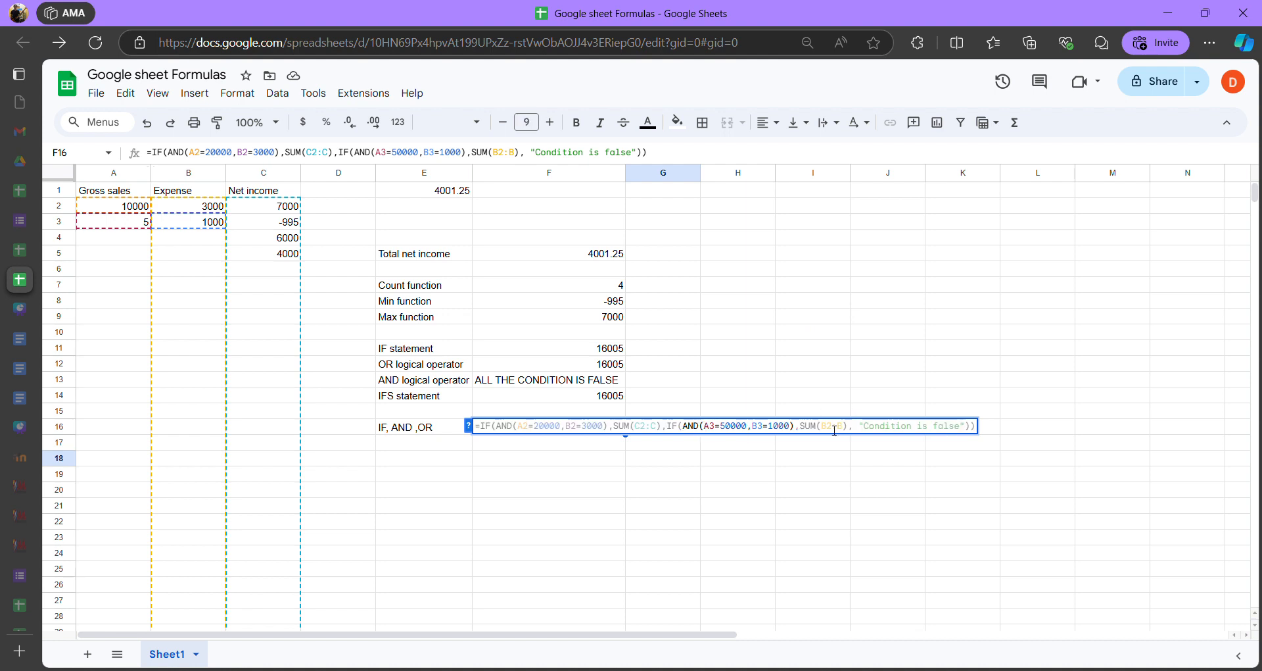
left_click(796, 429)
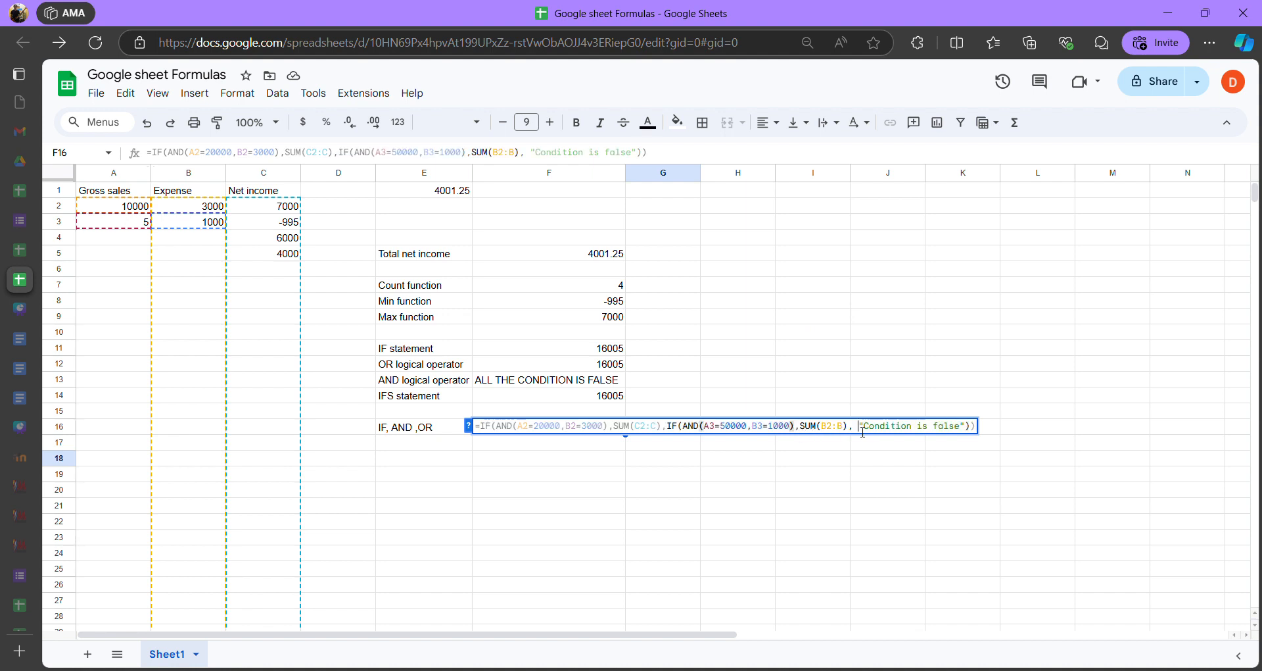
type(", ")
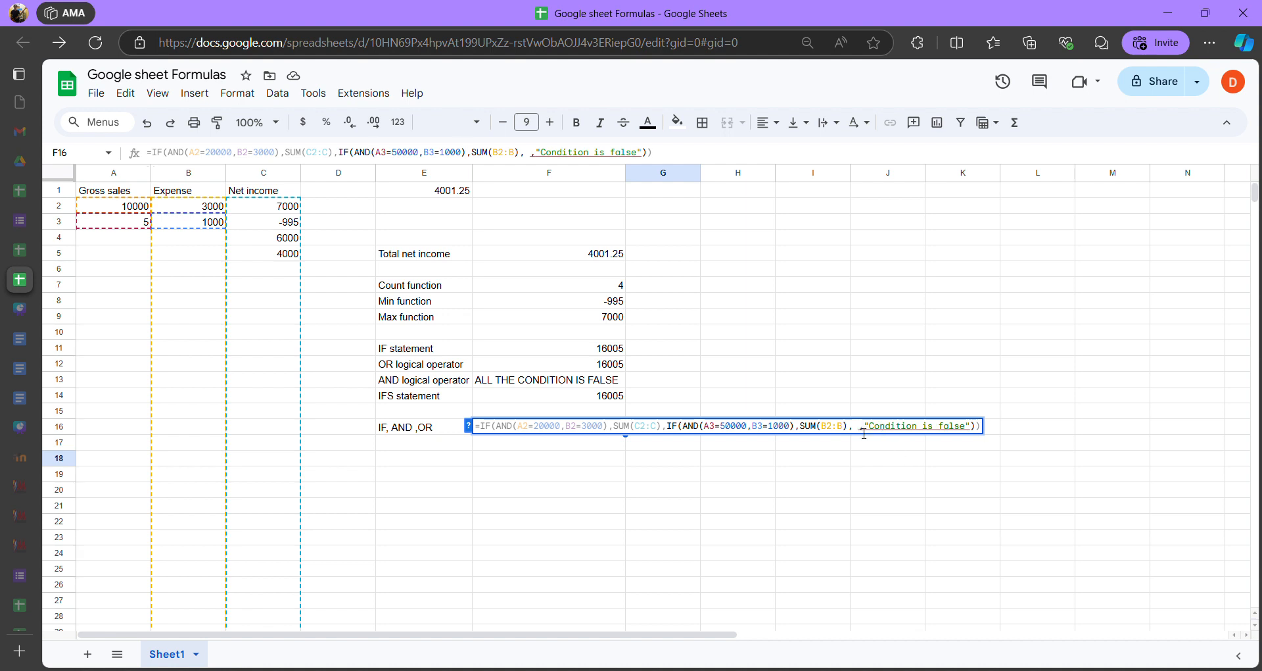
type("IF()")
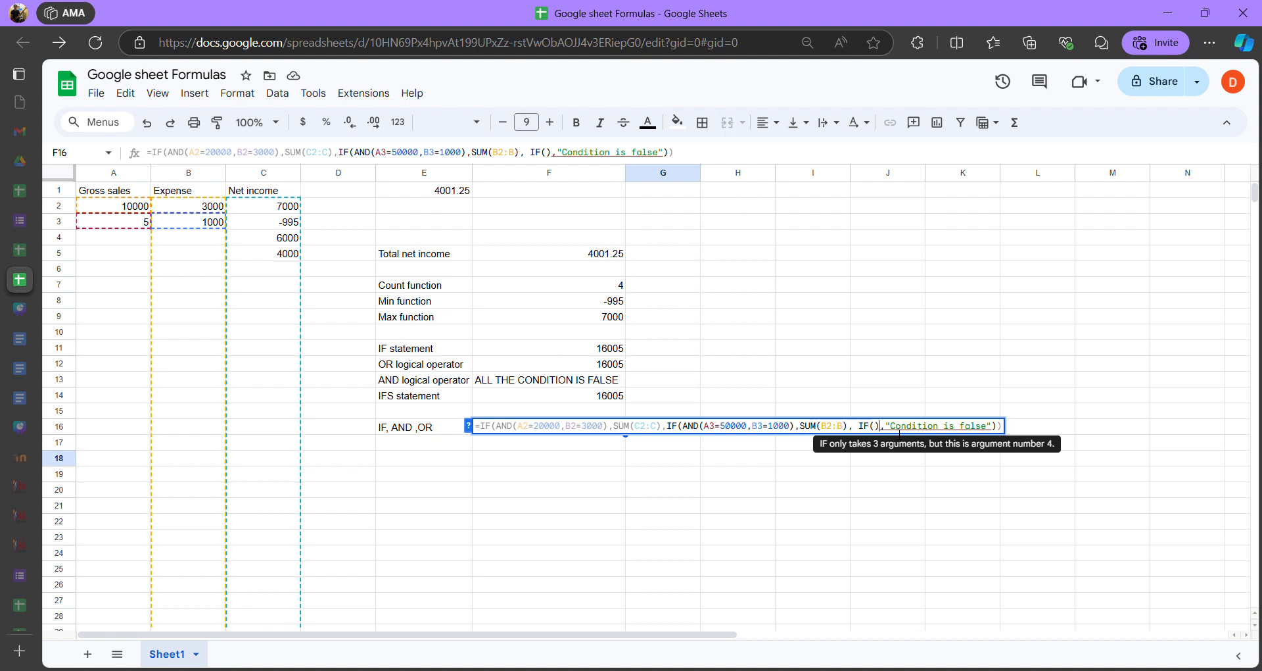
left_click_drag(884, 426, 983, 431)
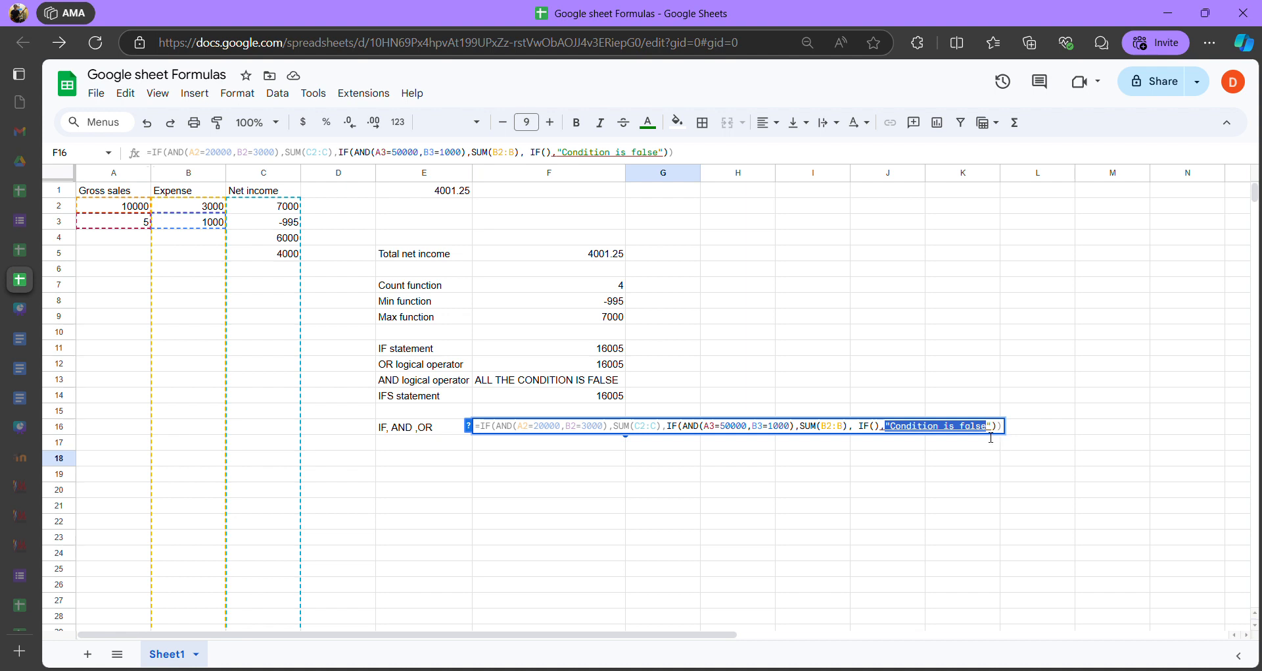
Remove the inserted IF() and its extra comma from F16's nested IF
left_click(881, 426)
key("BackSpace")
key("BackSpace")
key("BackSpace")
key("BackSpace")
key("BackSpace")
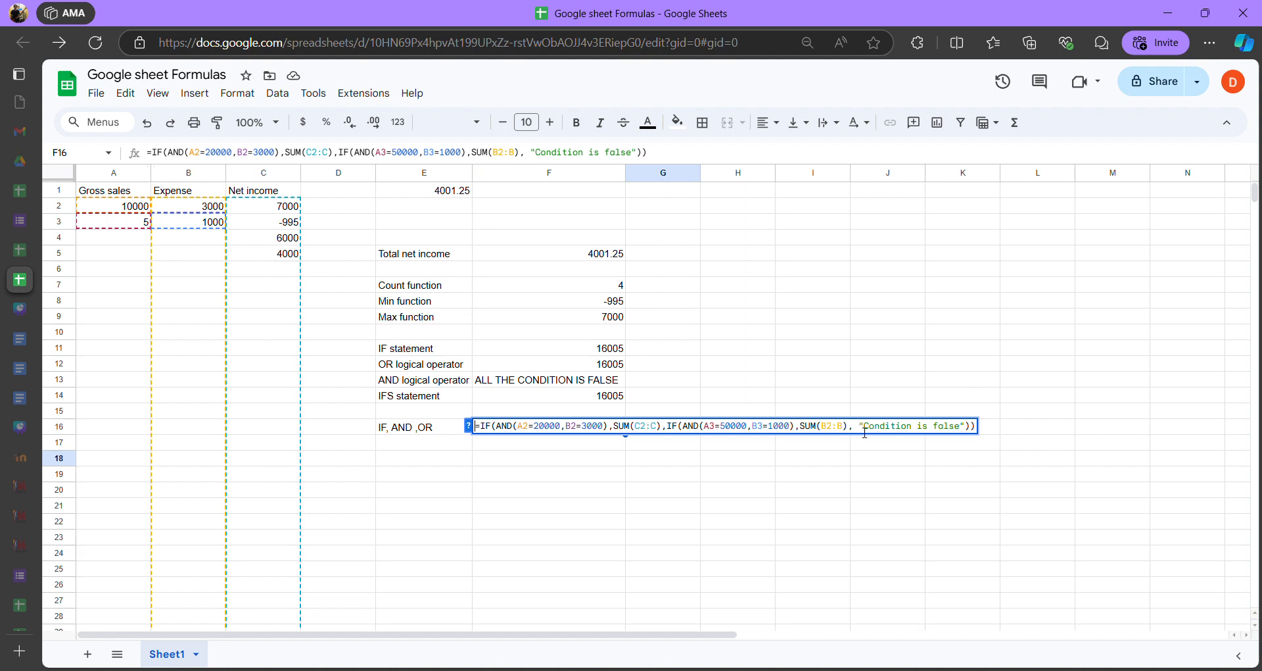
Examine the nested IF's "Condition is false" argument and its closing parentheses in F16
left_click(972, 428)
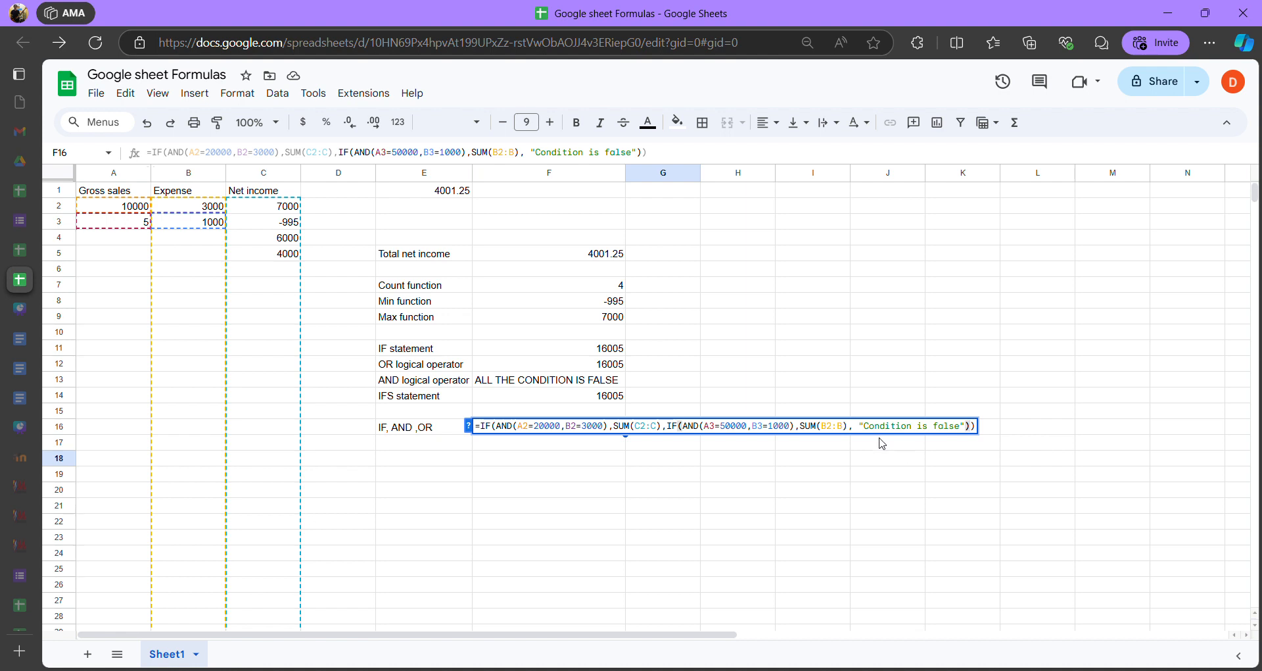
left_click(861, 428)
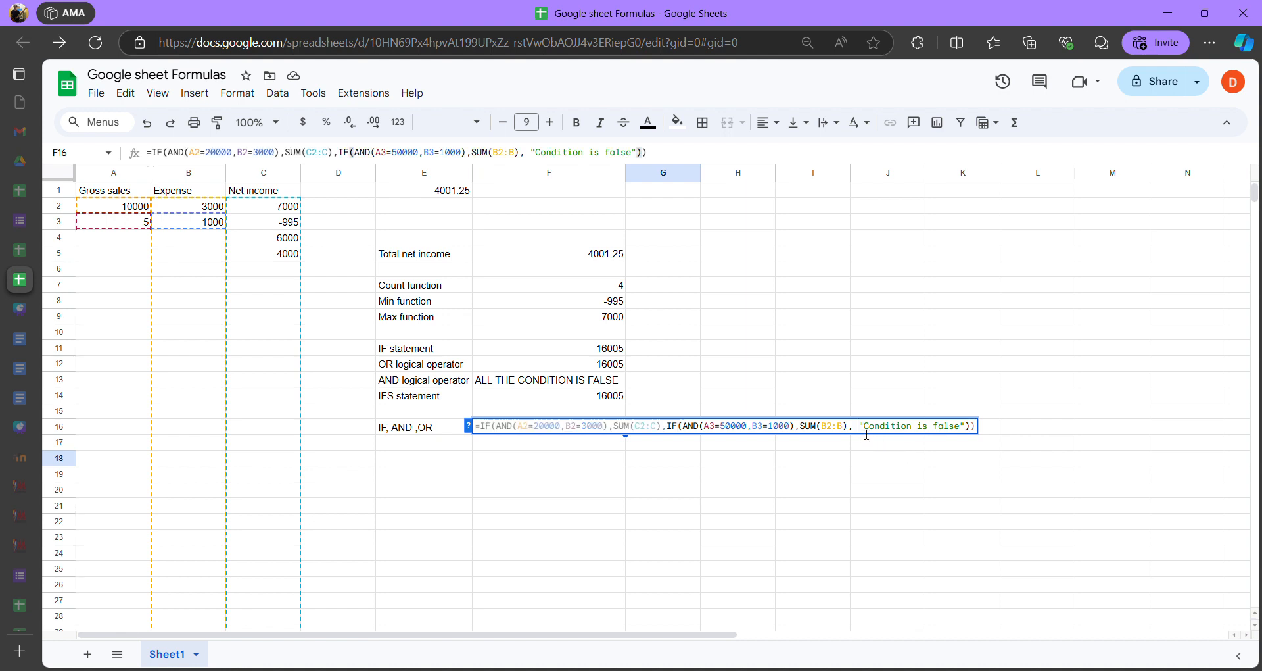
left_click(855, 427)
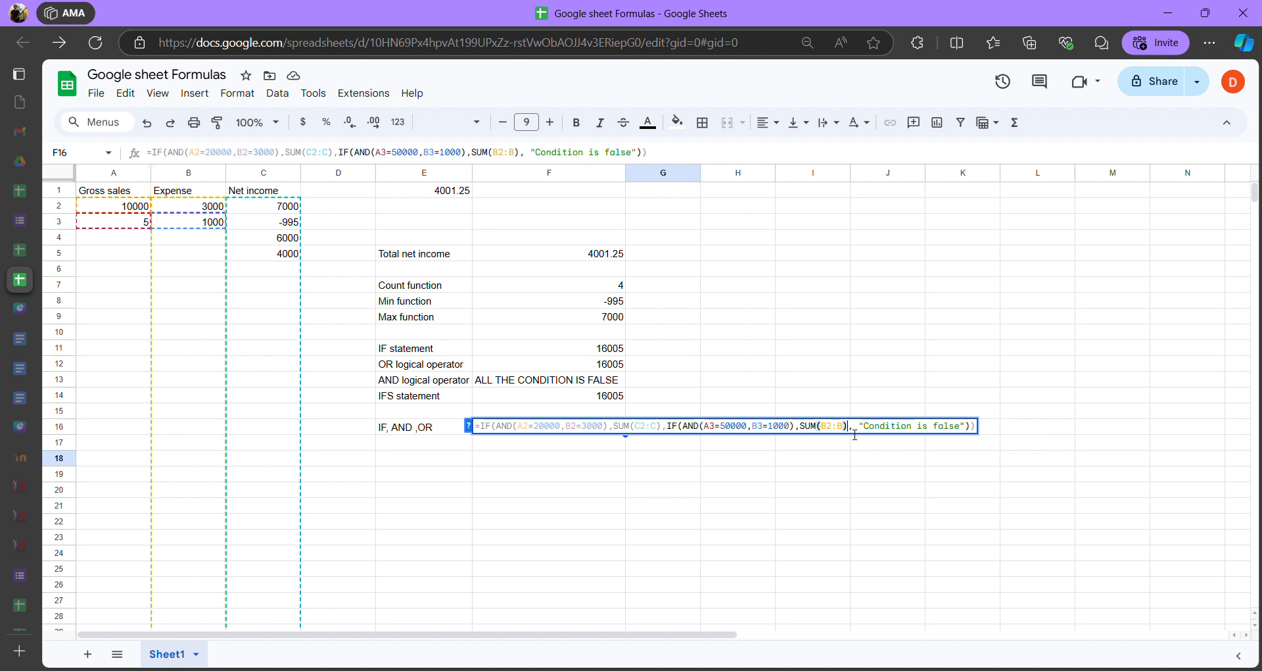
left_click_drag(848, 427, 967, 444)
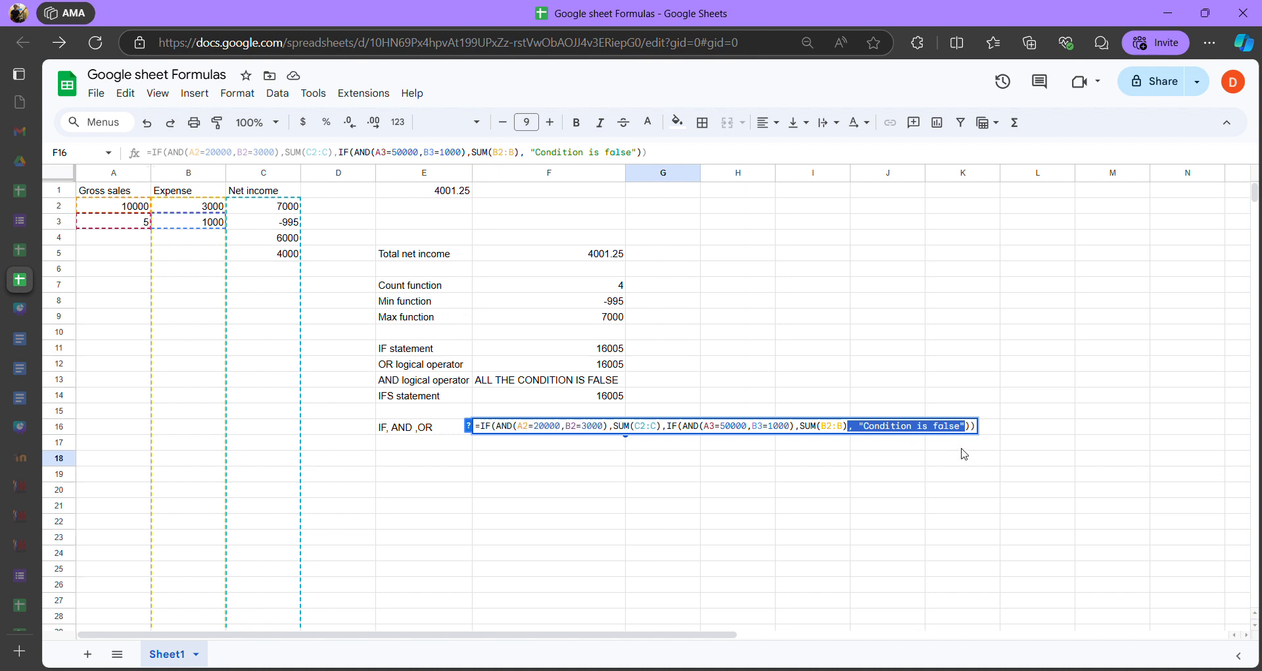
left_click(883, 433)
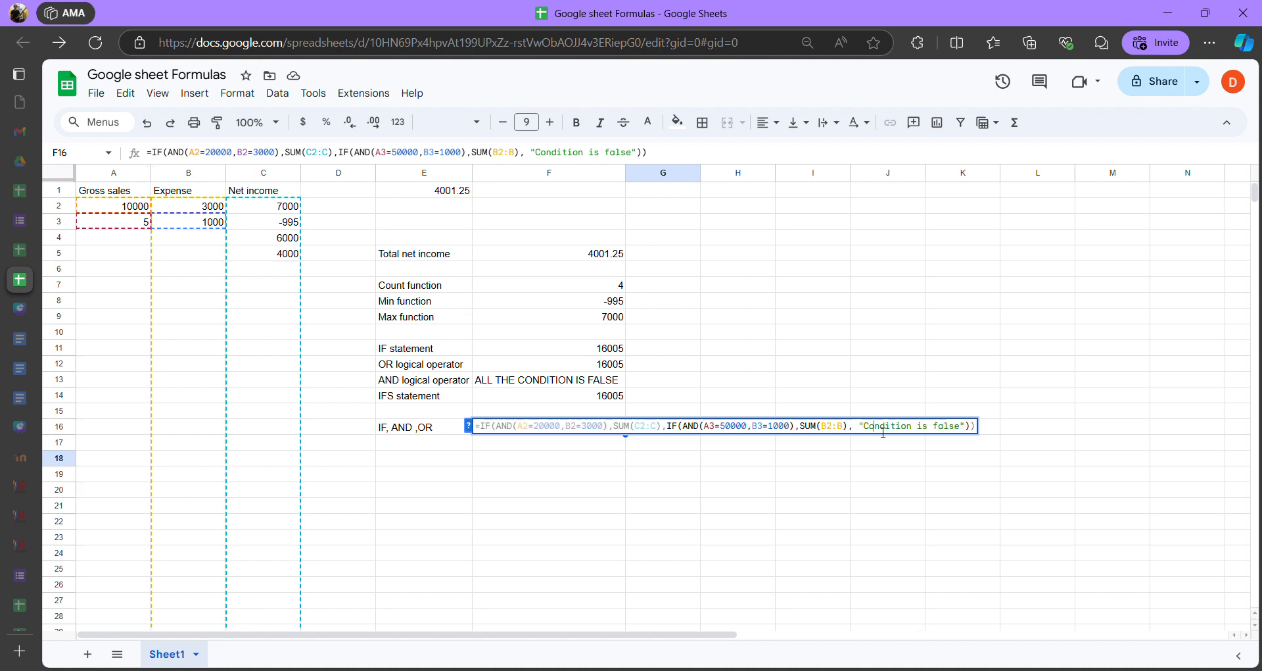
left_click_drag(867, 432, 974, 428)
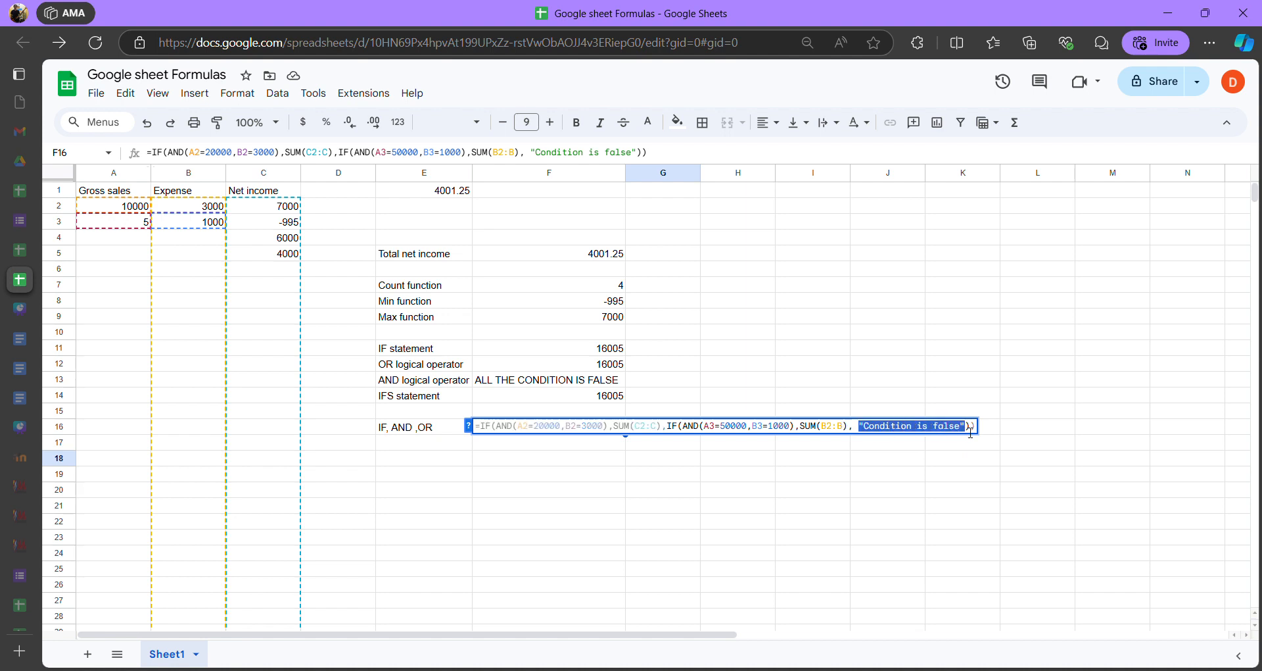
Trace F16's formula from the first AND condition through both SUM arguments and the nested IF to the "Condition is false" fallback
left_click(680, 428)
left_click(566, 427)
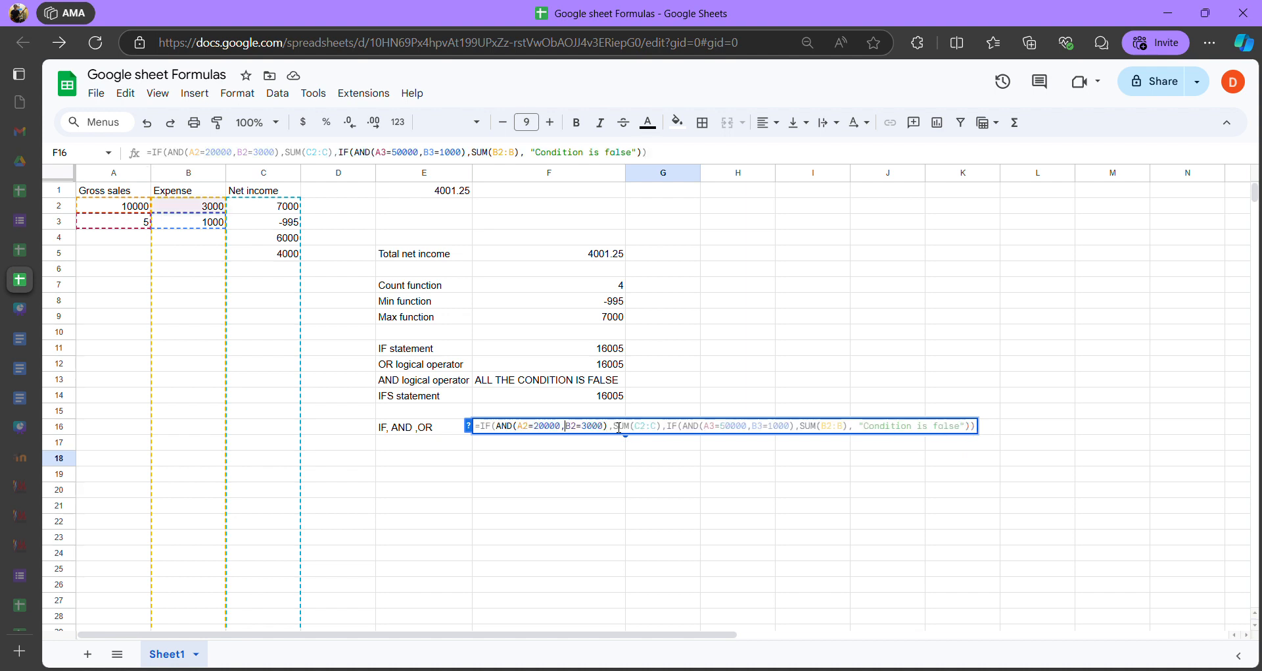
left_click(644, 427)
left_click(694, 427)
left_click(841, 427)
left_click(716, 428)
left_click(881, 427)
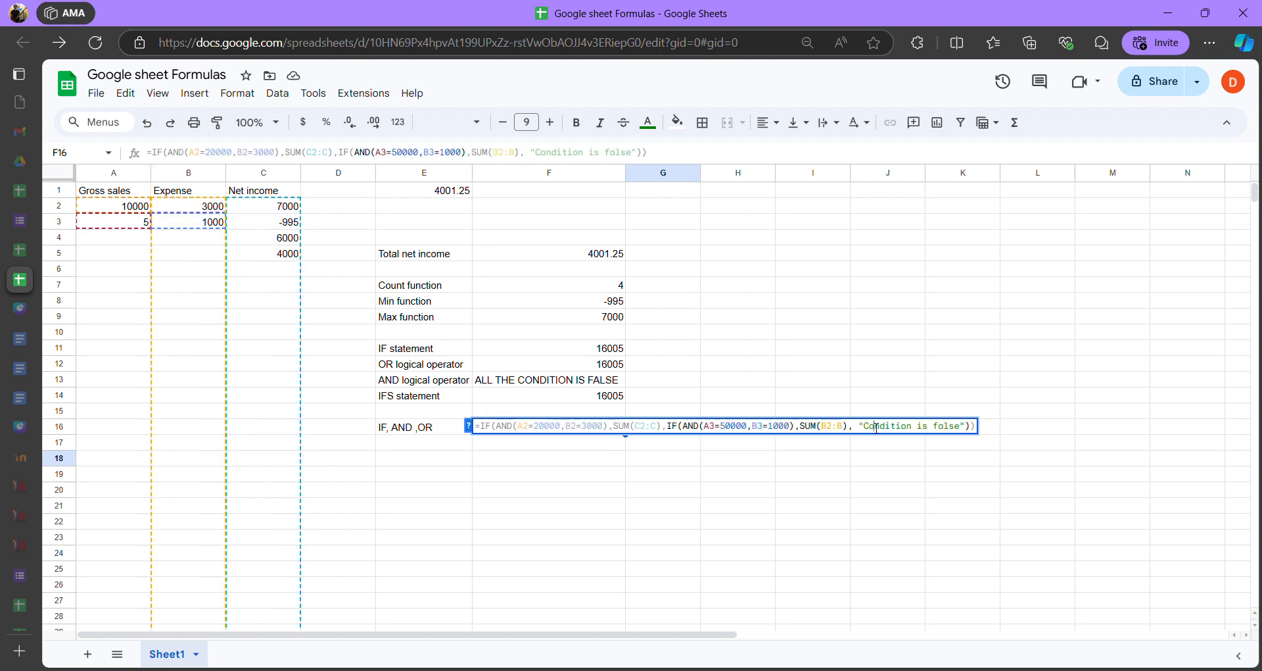
left_click_drag(859, 427, 980, 429)
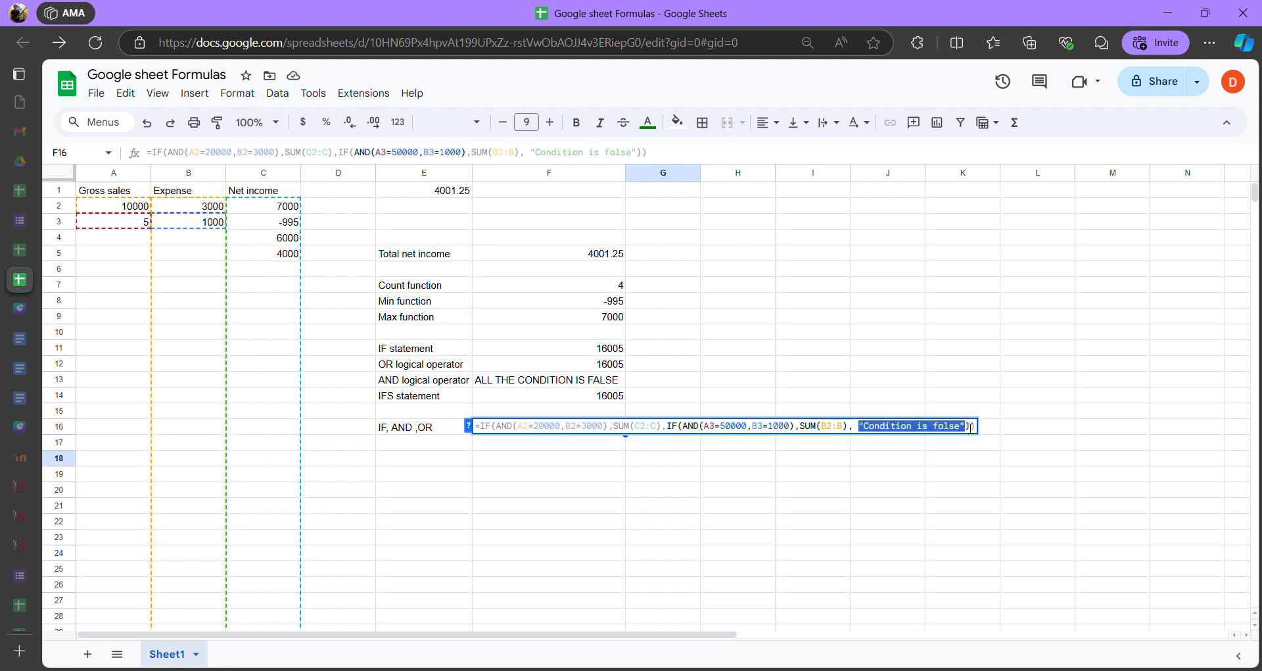
left_click(854, 427)
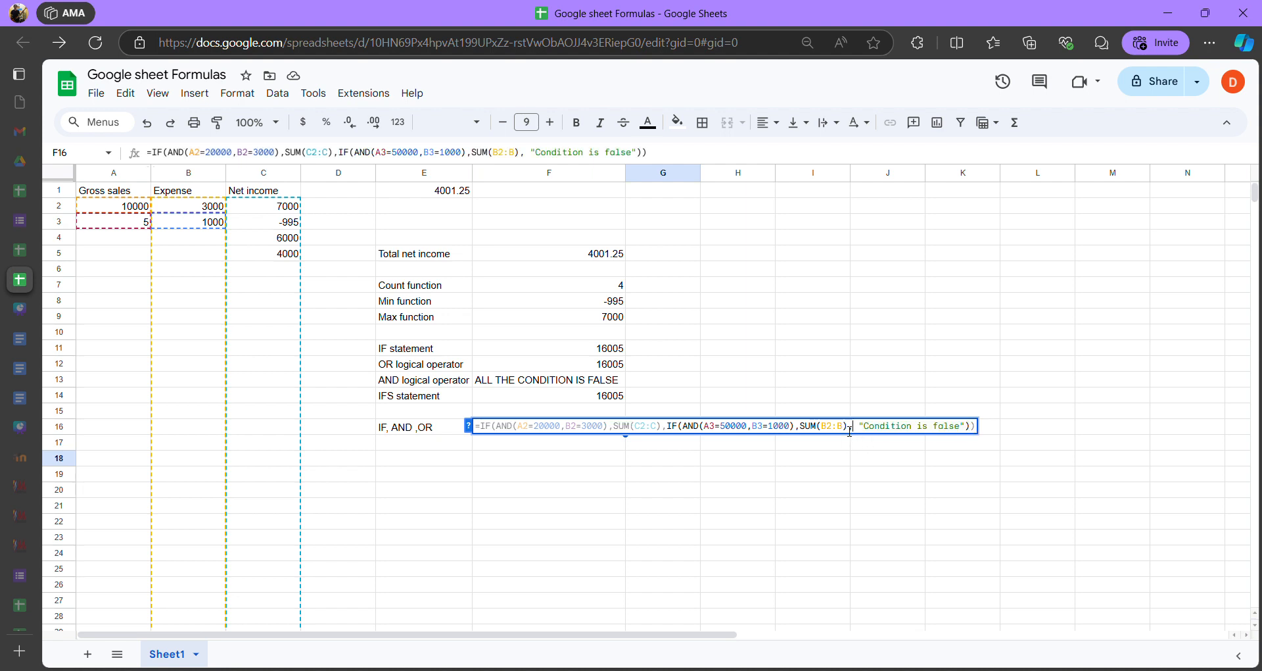
left_click_drag(859, 433, 975, 434)
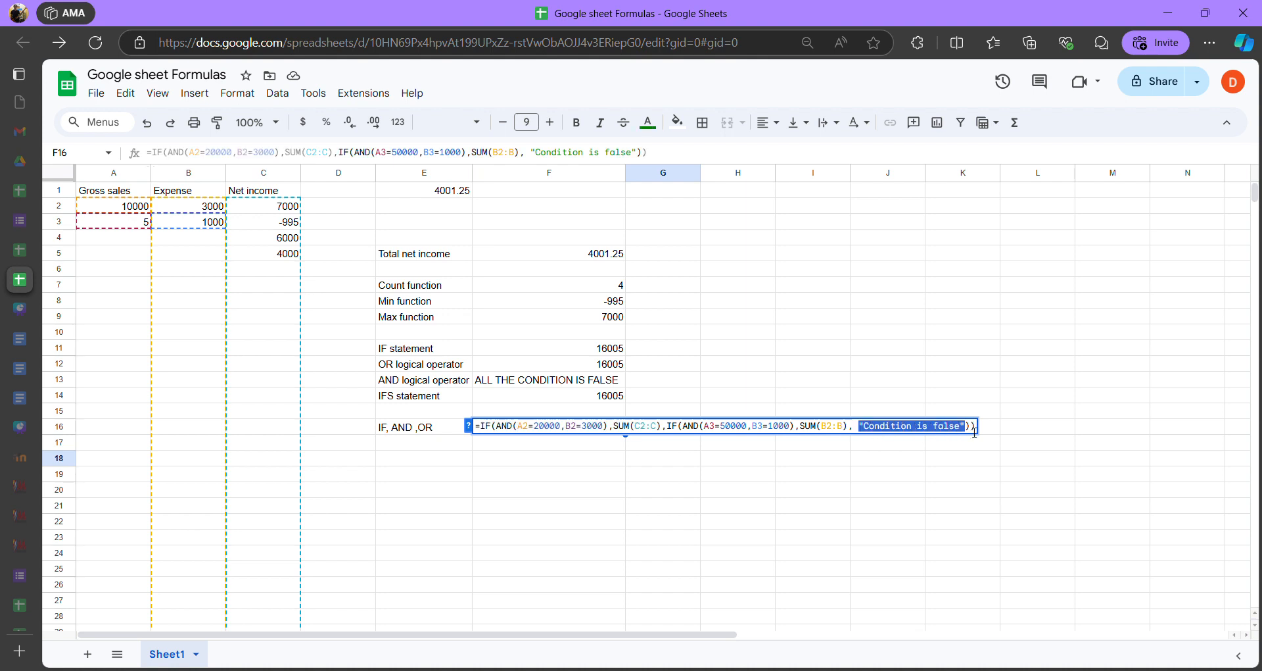
Try deleting the "Condition is false" argument from F16's nested IF and appending an empty IF() after its closing parenthesis
key("BackSpace")
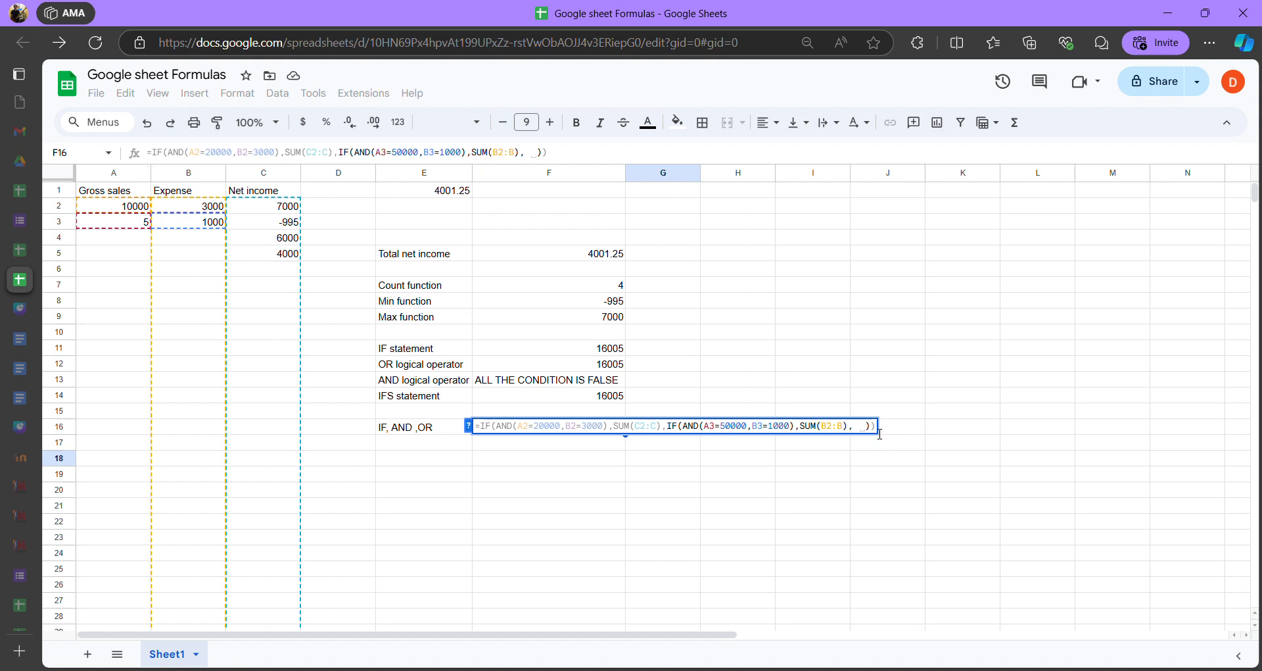
key("BackSpace")
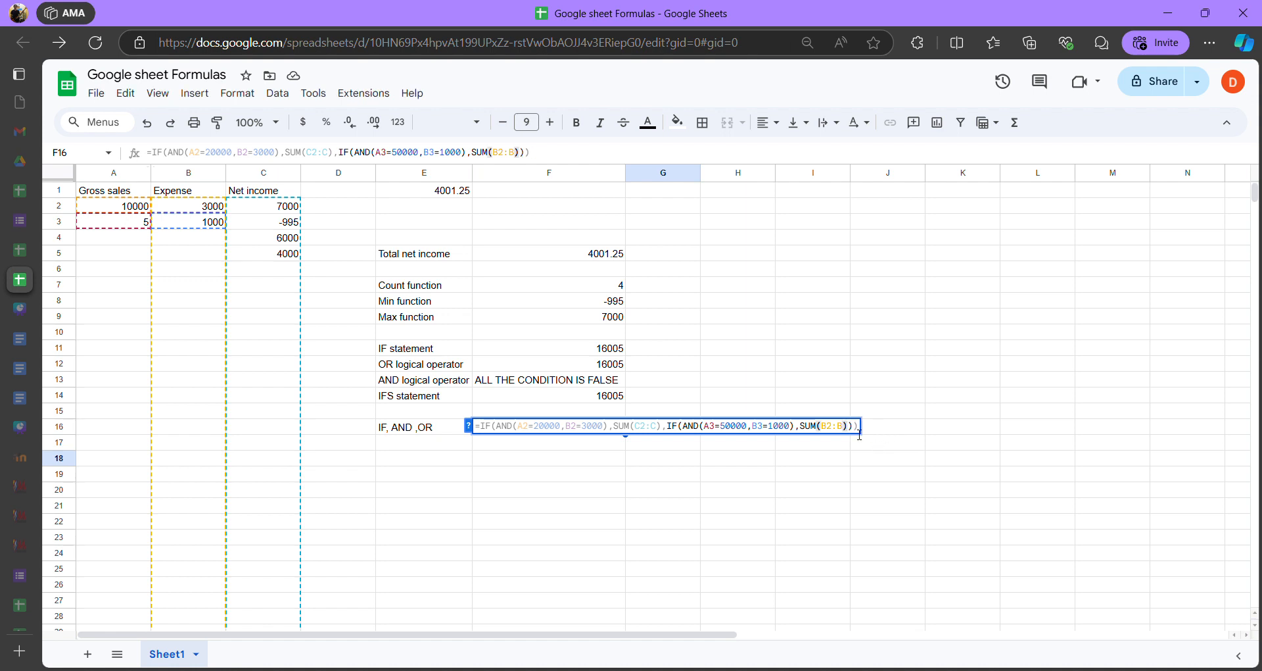
key("Left")
key("Right")
key("Right")
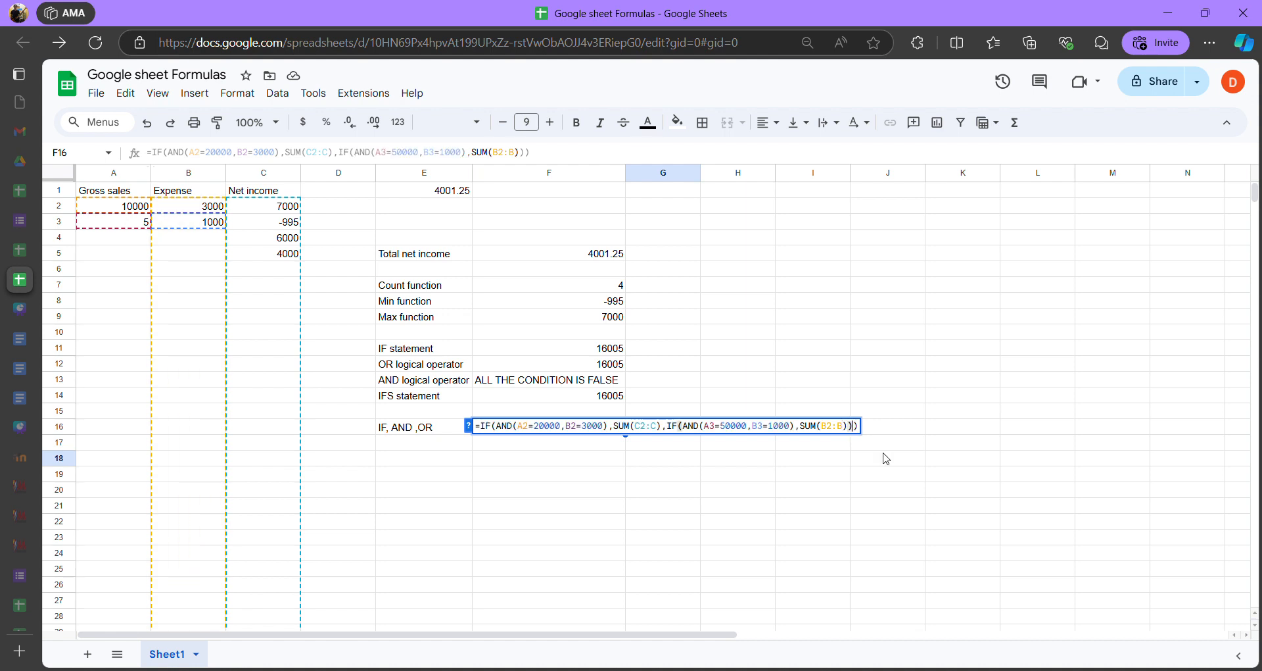
type(", IF")
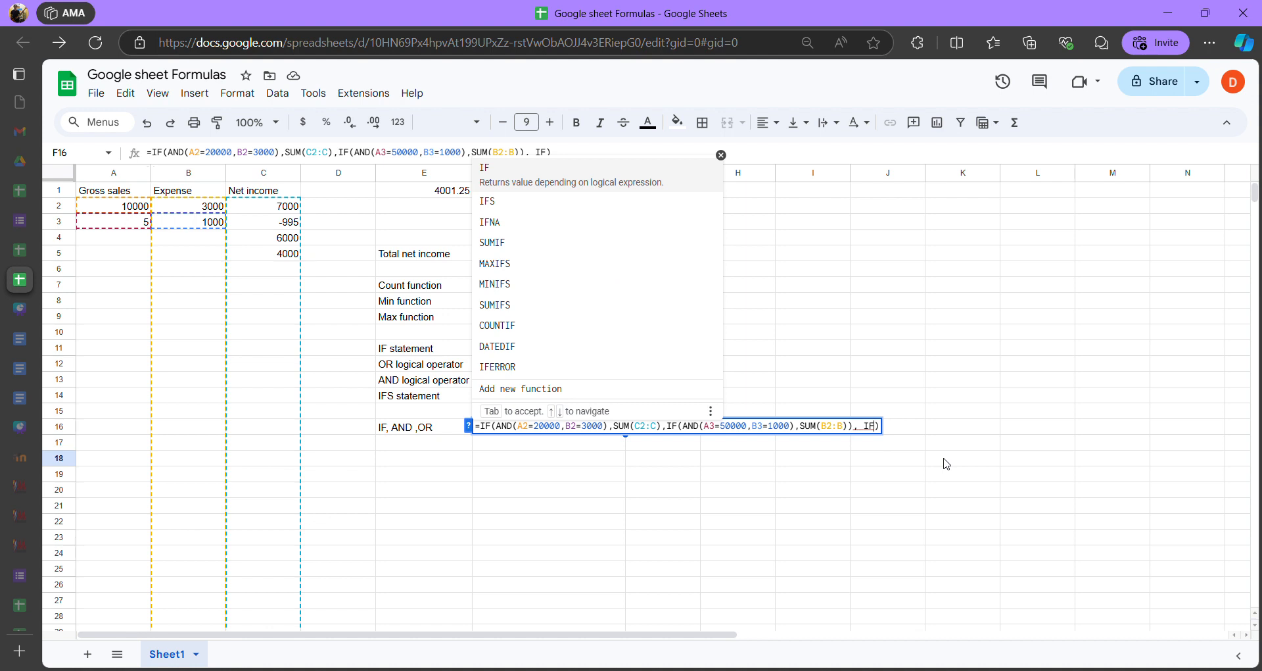
key("Tab")
type(")")
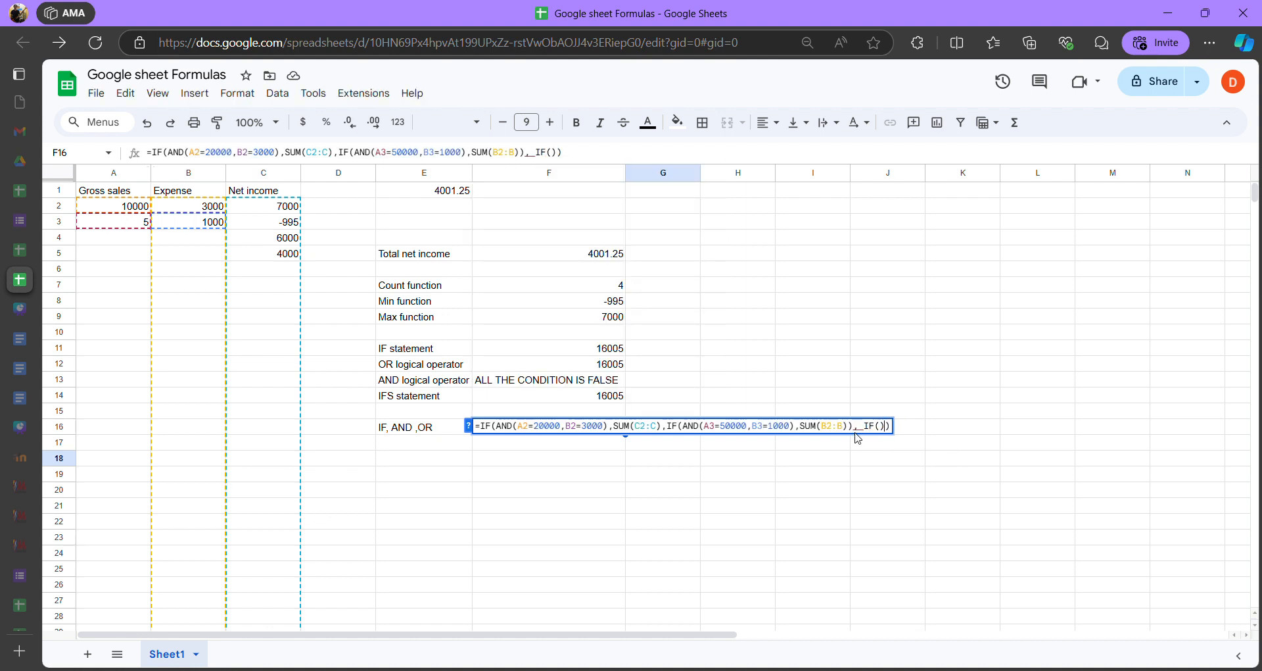
Examine the closed nested IF in F16, including its AND(A3=50000,B3=1000) condition and SUM(B2:B) argument
mouse_move(865, 427)
key("Left")
key("Left")
key("Left")
key("Left")
key("Left")
key("Left")
key("Left")
key("Left")
key("Left")
key("Left")
key("Left")
key("Left")
key("Left")
key("Left")
key("Left")
key("Left")
key("Left")
key("Left")
key("Left")
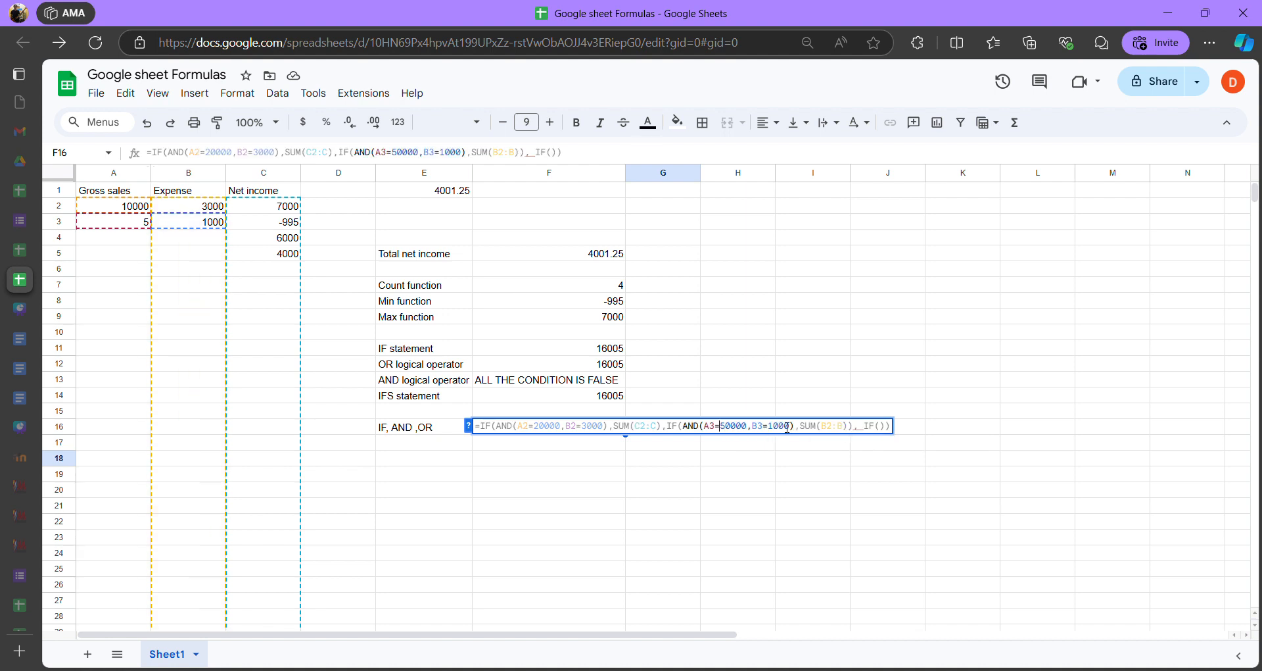
left_click(845, 428)
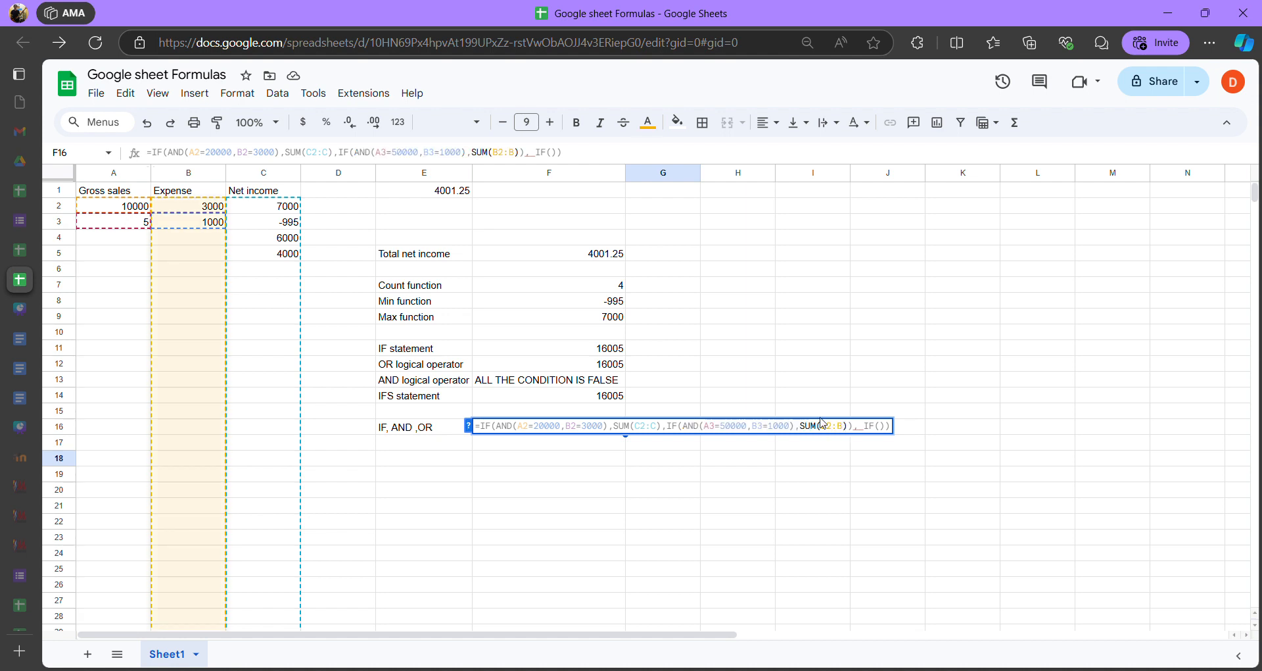
left_click(793, 428)
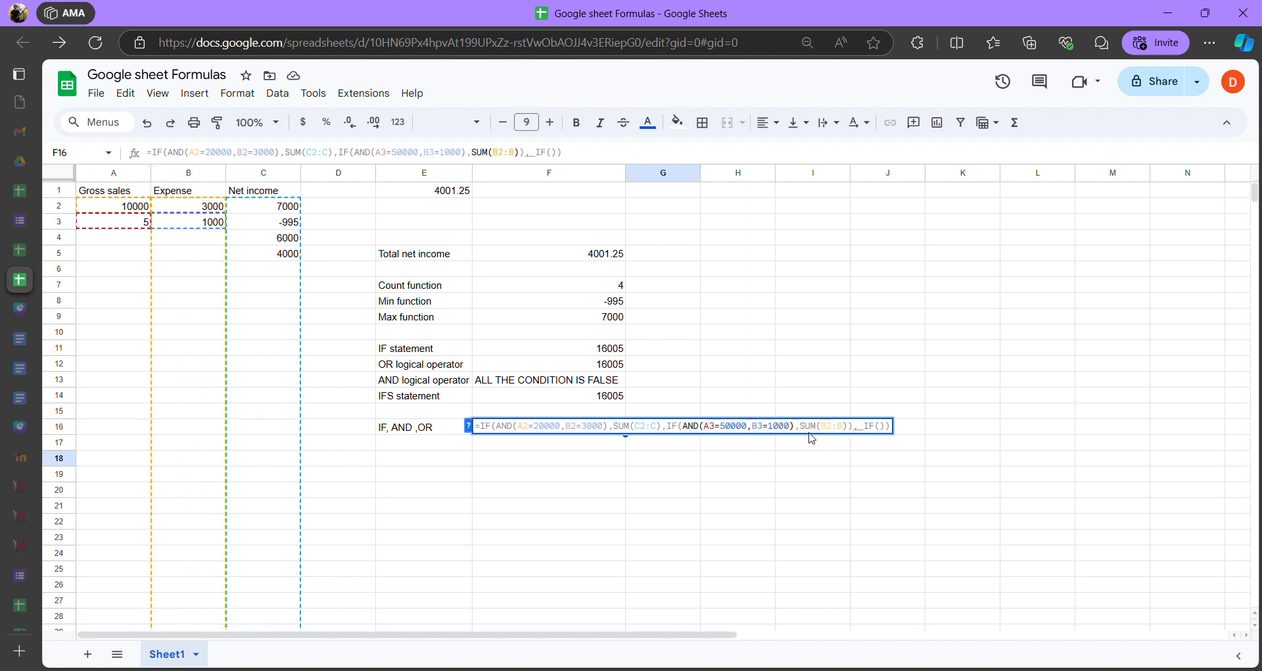
Examine the empty IF() placed after the nested IF in F16's formula
left_click(867, 429)
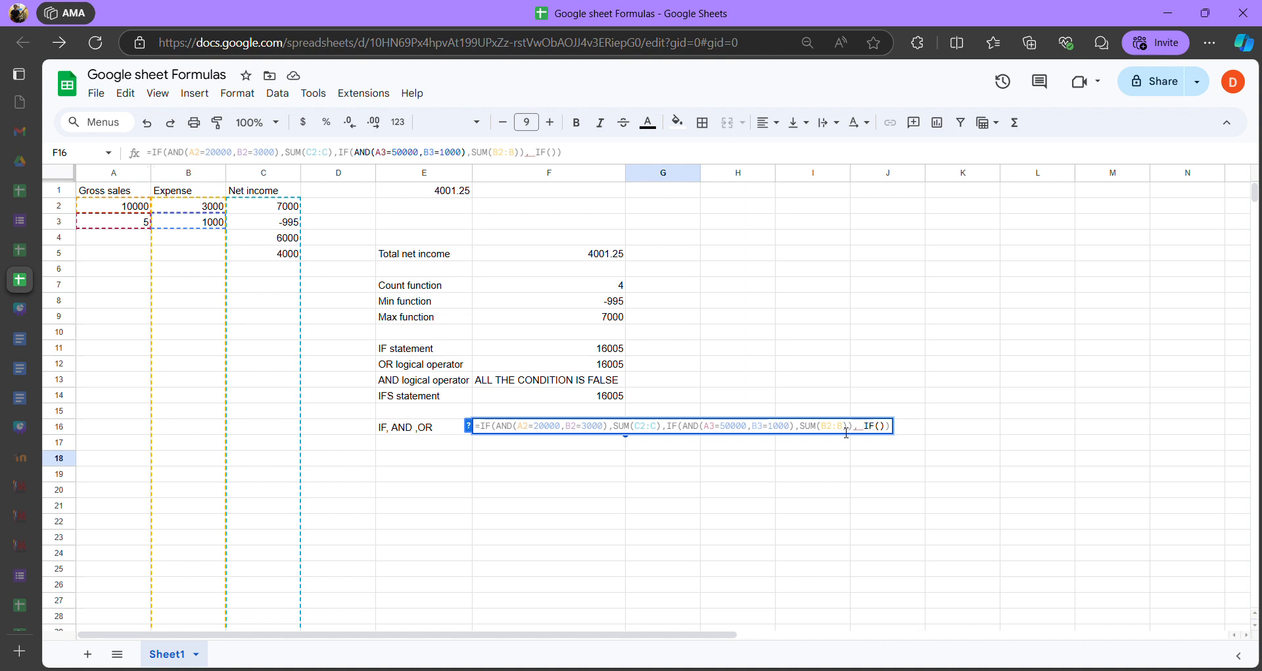
left_click(867, 427)
left_click(868, 434)
left_click(890, 427)
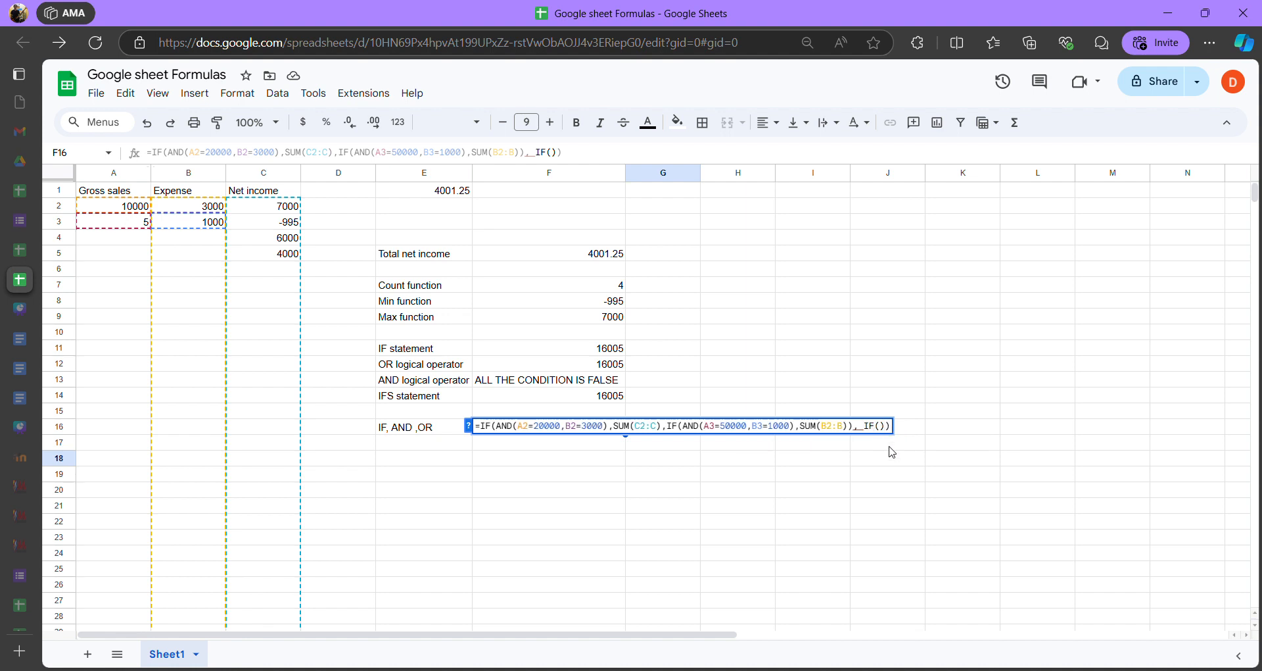
Remove the appended IF() and restore "Condition is false" as the nested IF's last argument in F16
key("BackSpace")
key("BackSpace")
key("BackSpace")
key("BackSpace")
key("BackSpace")
key("BackSpace")
type(", \"Condition is false\")")
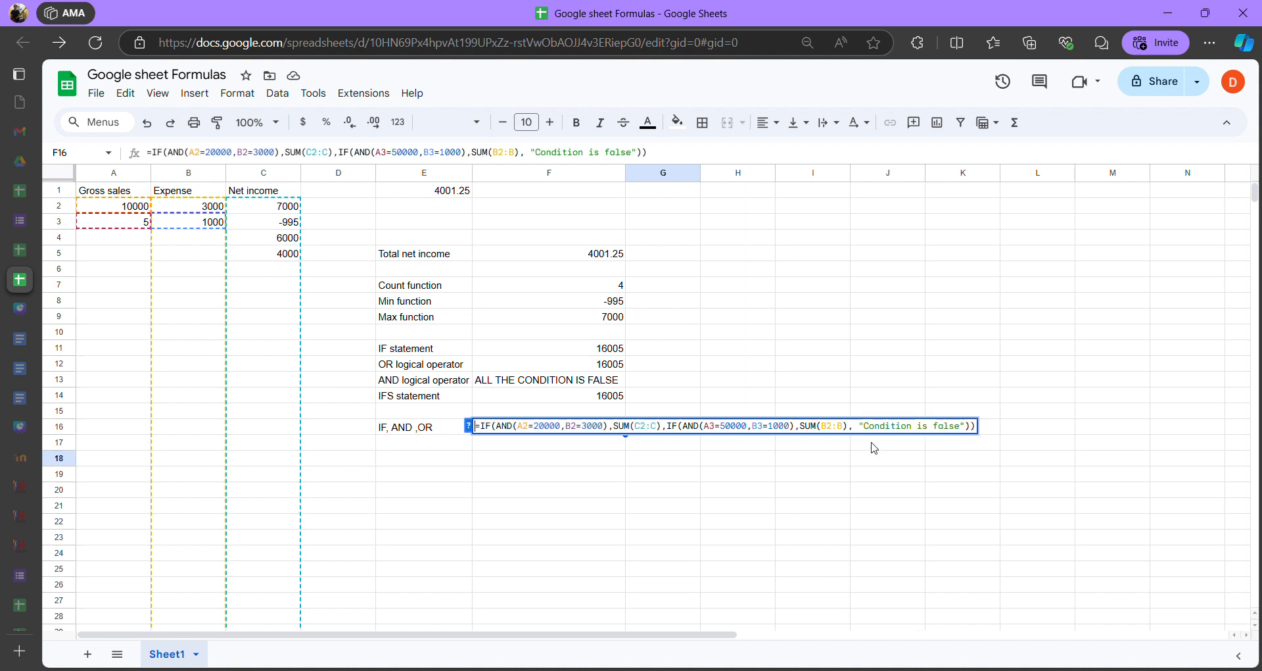
Try adding a comma after the nested IF's closing parenthesis in F16 and deleting its "Condition is false" argument
key("Left")
key("Left")
key("Left")
key("Left")
key("Left")
key("Left")
key("Left")
key("Left")
key("Left")
key("Left")
key("Left")
key("Left")
key("Left")
key("Left")
key("Left")
key("Left")
key("Left")
key("Left")
key("Left")
key("Left")
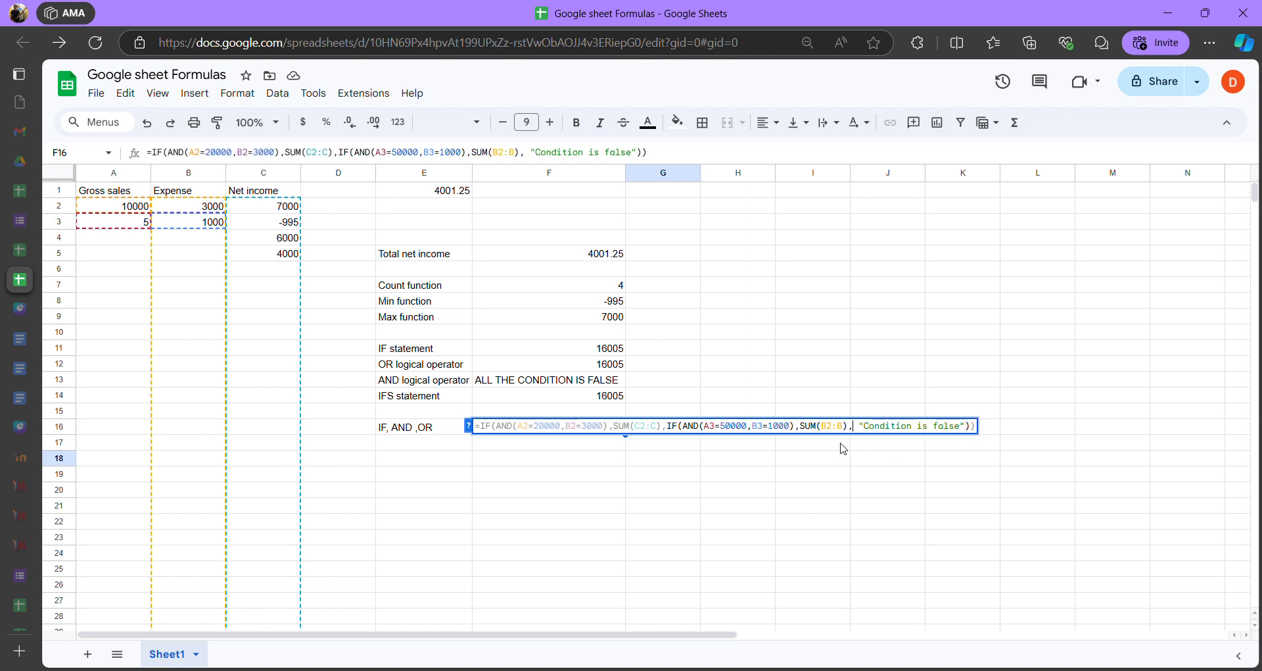
left_click(970, 426)
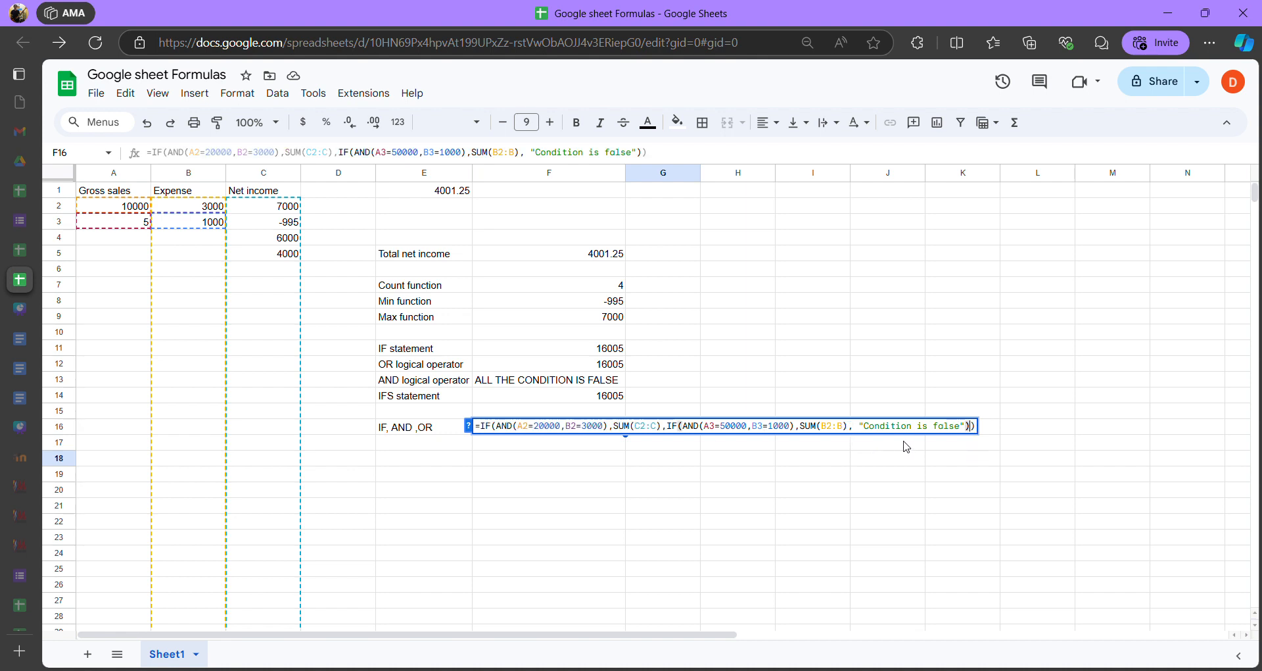
type(",")
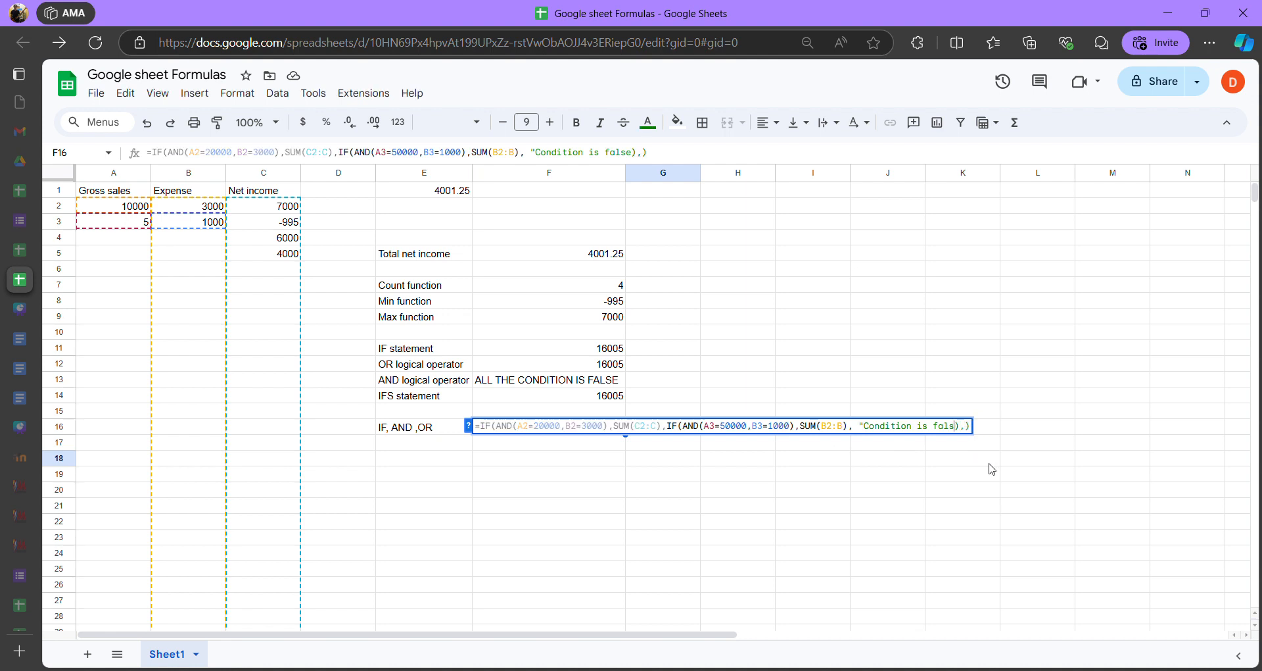
key("BackSpace")
key("BackSpace")
key("BackSpace")
key("BackSpace")
key("BackSpace")
key("BackSpace")
key("BackSpace")
key("BackSpace")
key("BackSpace")
key("BackSpace")
key("BackSpace")
key("BackSpace")
key("BackSpace")
key("BackSpace")
key("BackSpace")
key("BackSpace")
key("BackSpace")
key("BackSpace")
key("BackSpace")
key("BackSpace")
key("BackSpace")
key("BackSpace")
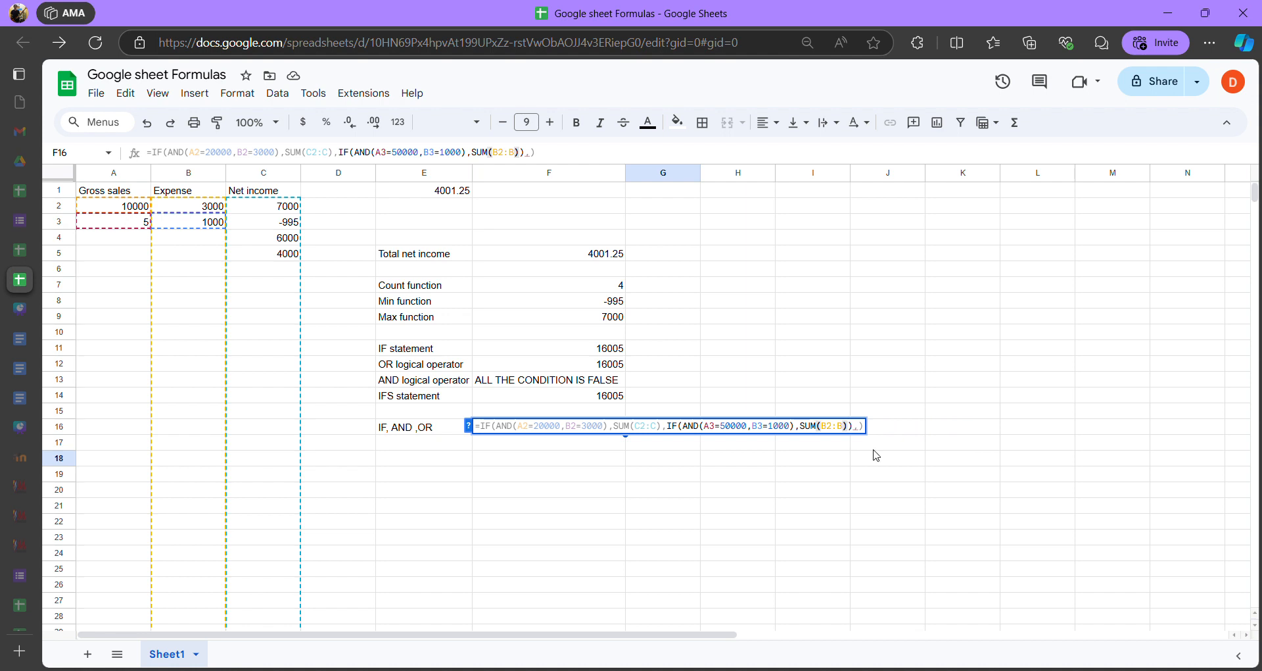
Try inserting a further IF( as the next argument following the nested IF in F16
key("Right")
key("Right")
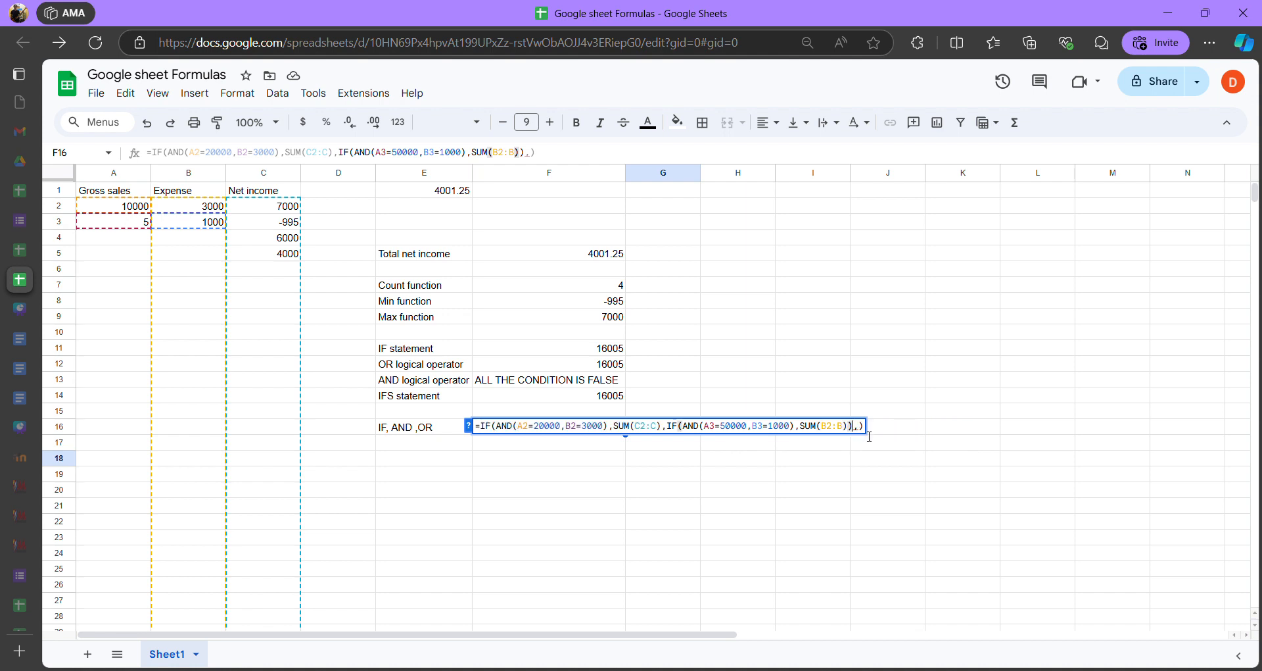
type("IF")
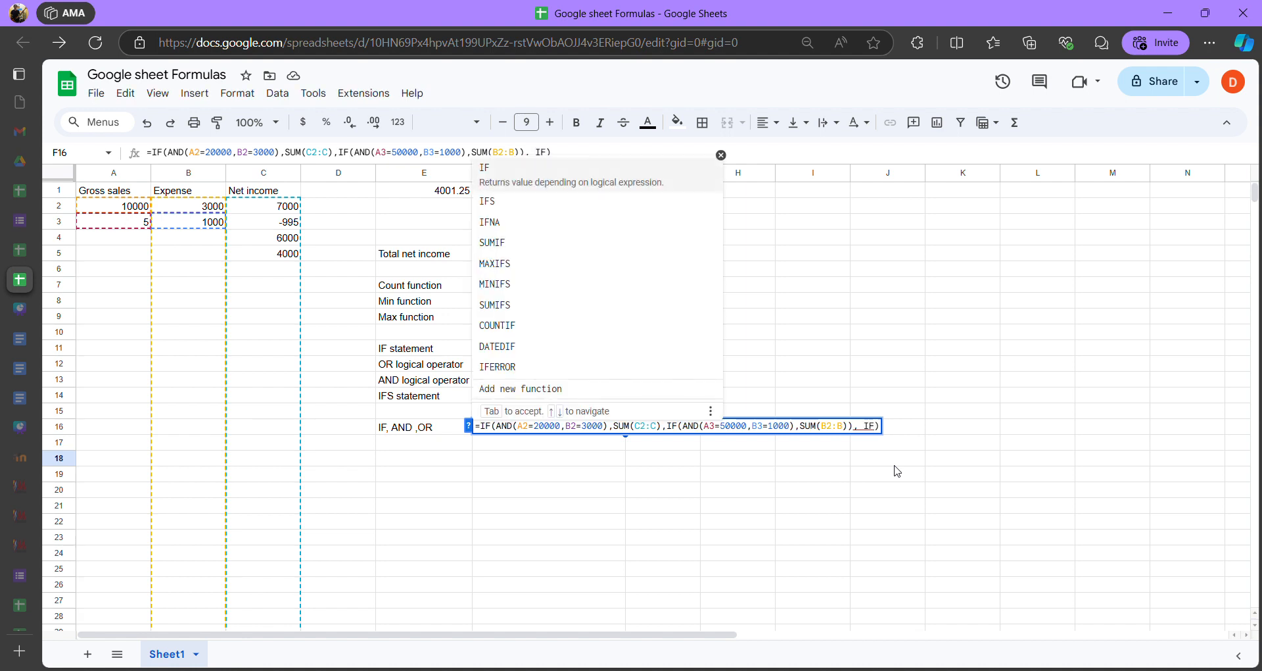
key("Tab")
Undo the added IF( and extra comma, restoring "Condition is false" as the nested IF's last argument
key("ctrl+z")
key("ctrl+z")
key("ctrl+z")
key("ctrl+z")
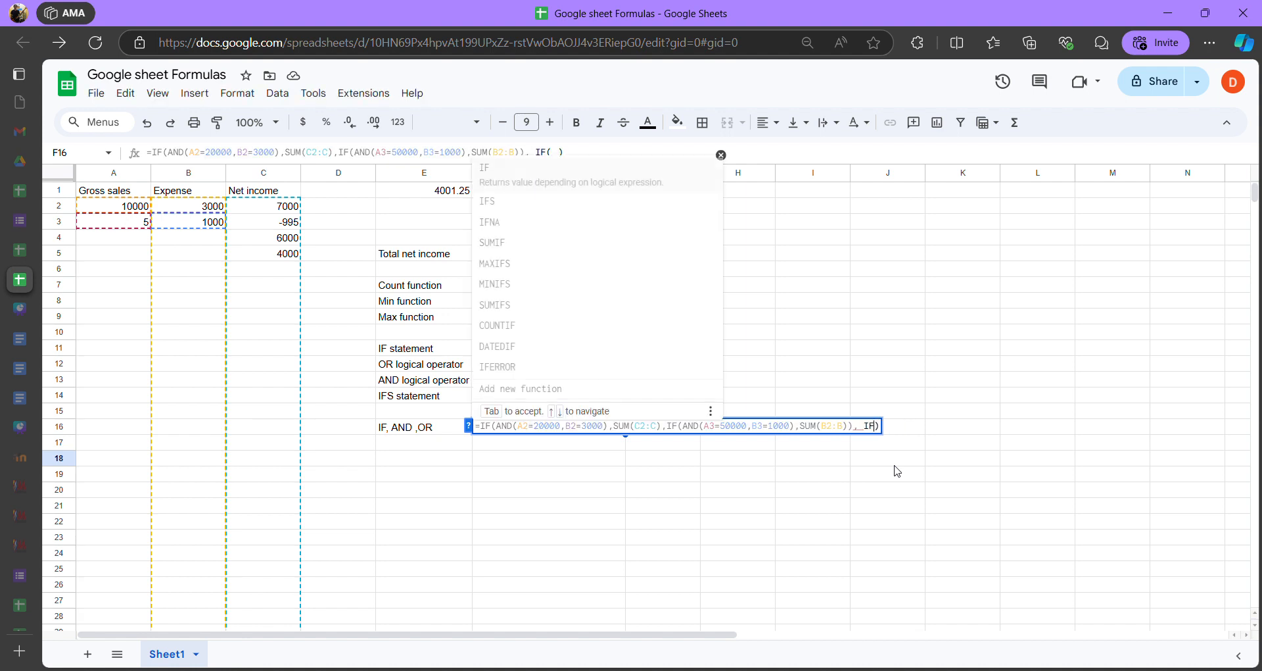
key("BackSpace")
key("BackSpace")
key("BackSpace")
key("Left")
key("Left")
type(", \"Condition is false")
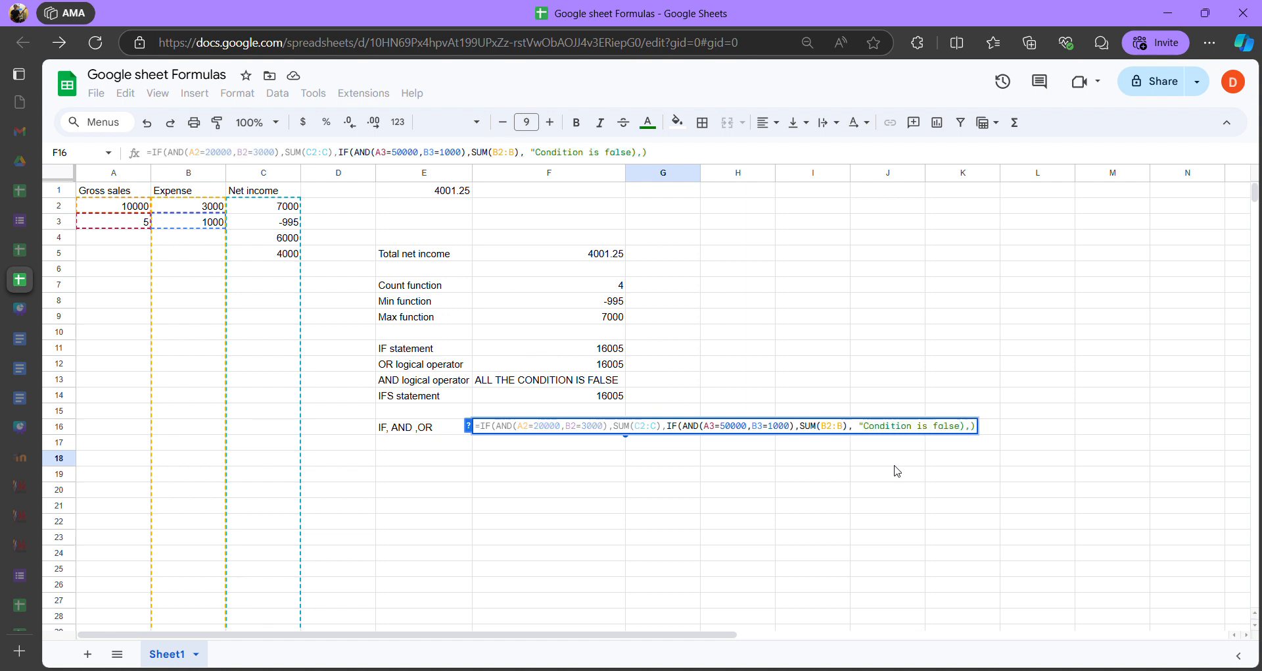
type("\"")
left_click(975, 435)
key("BackSpace")
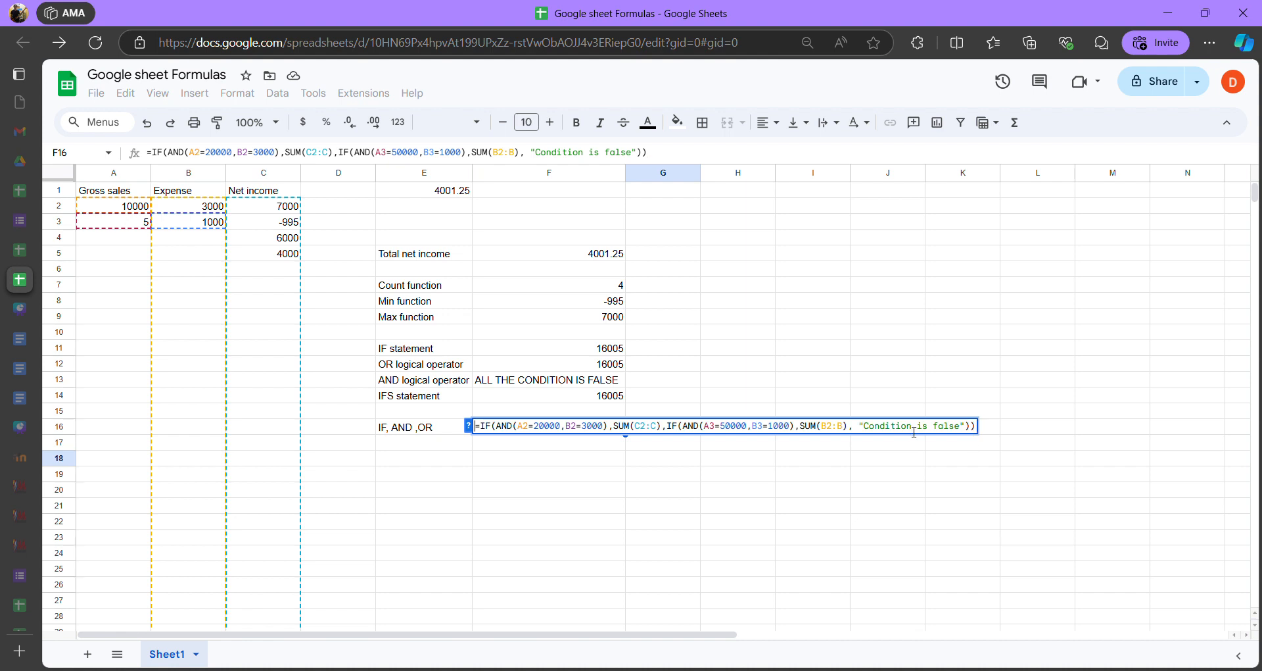
Try placing empty parentheses after SUM(B2:B) in F16's nested IF, and restore the original formula
left_click(980, 432)
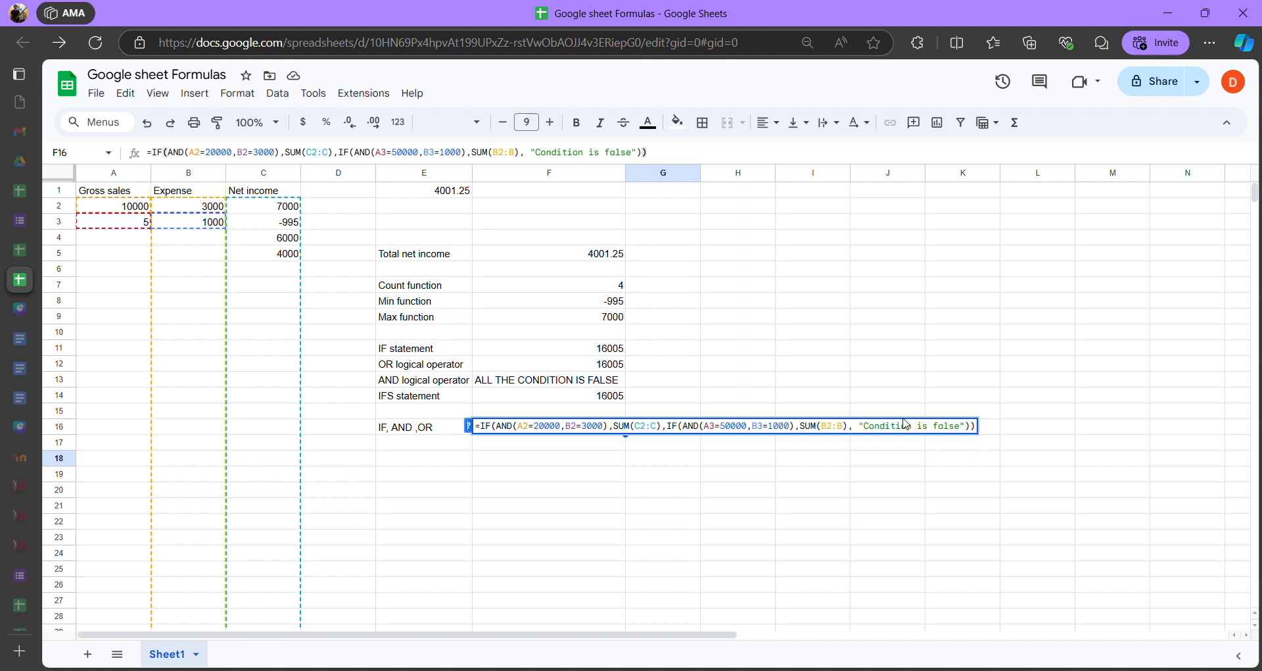
left_click(976, 431)
left_click(852, 425)
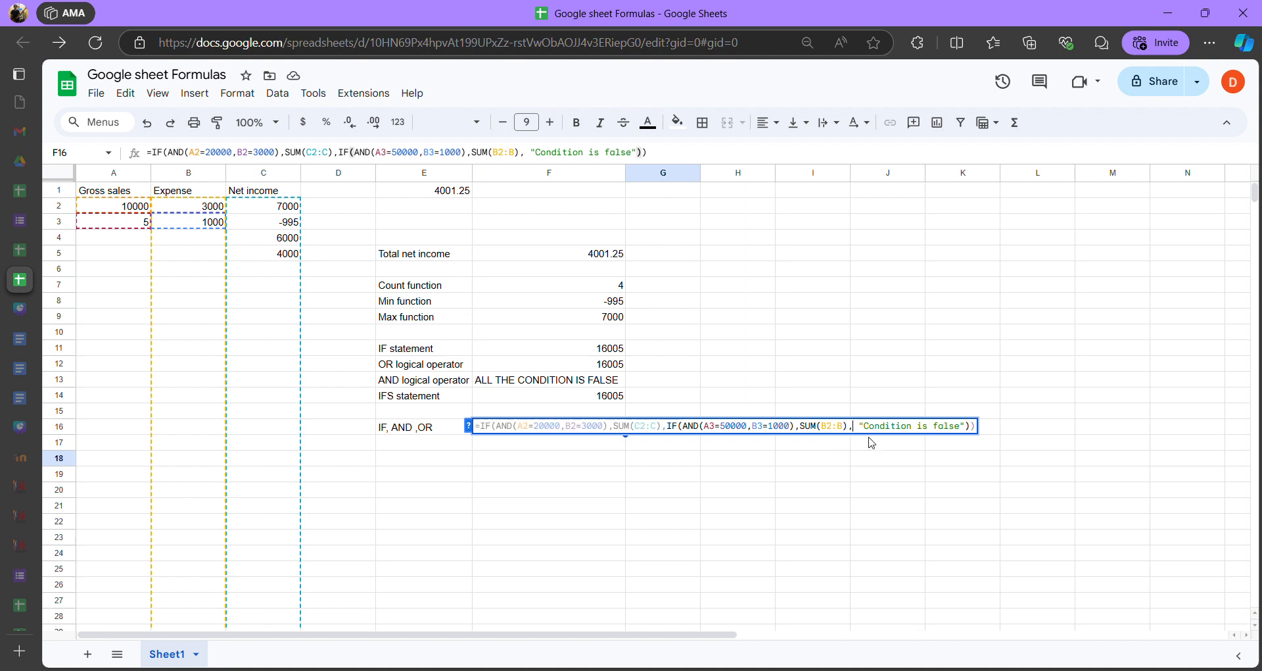
type("()")
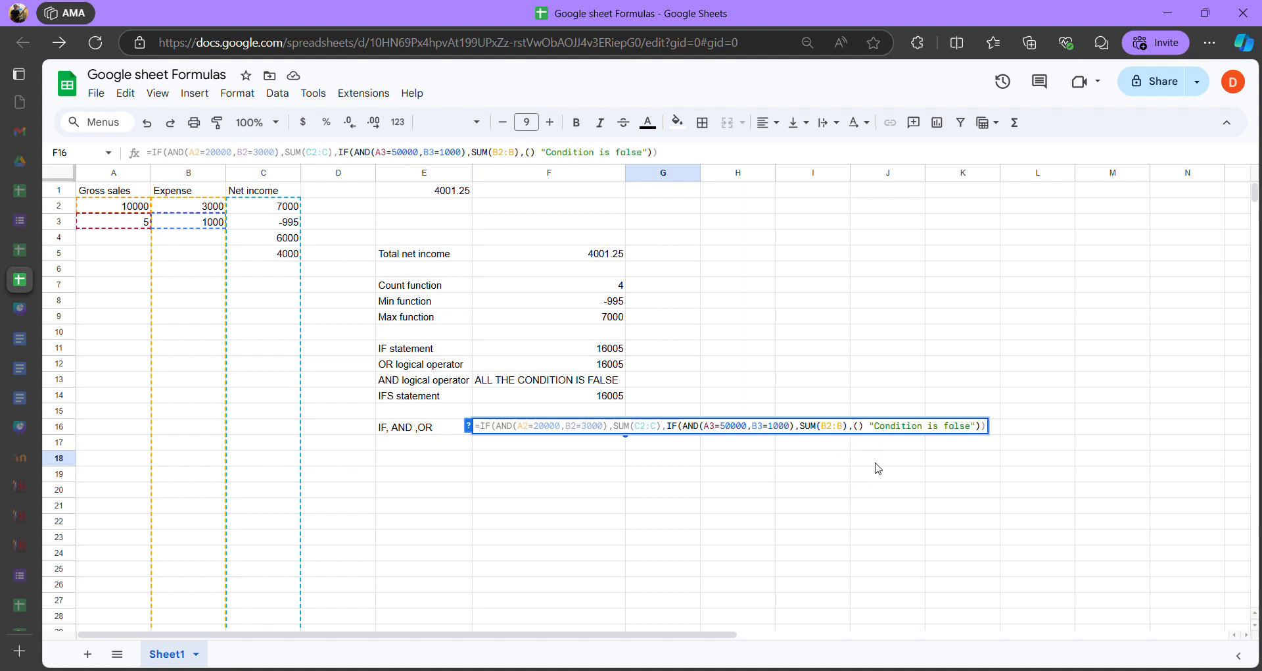
key("BackSpace")
key("BackSpace")
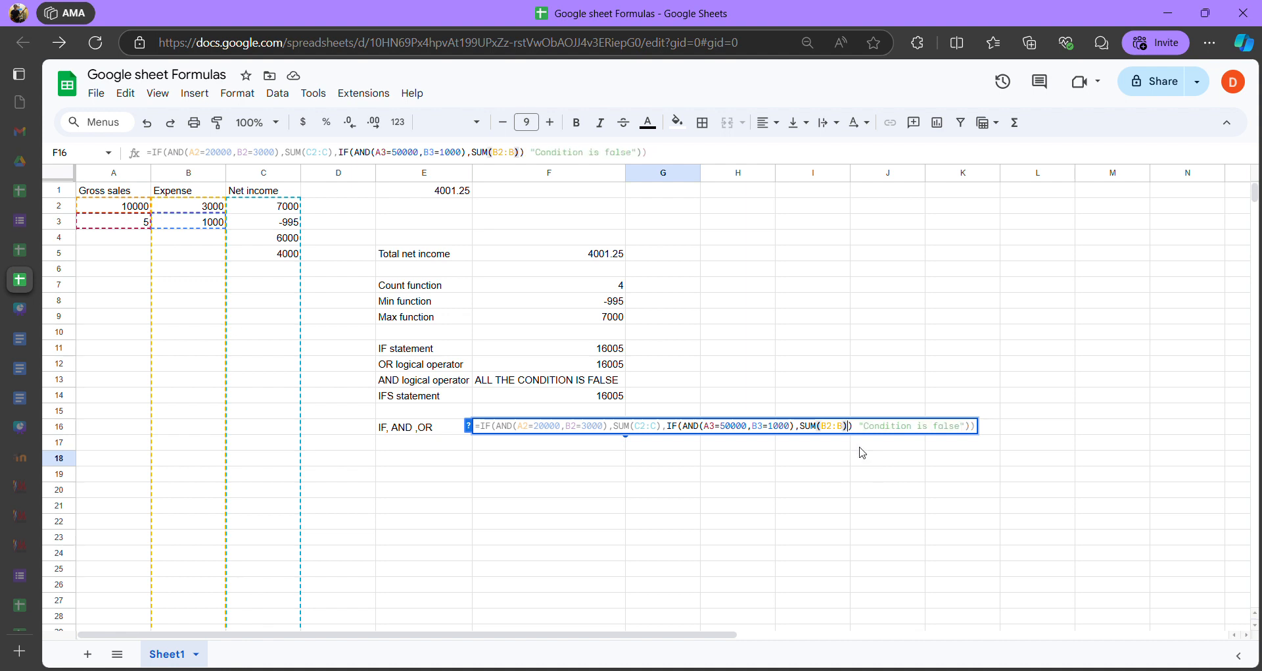
type(",()")
key("BackSpace")
key("BackSpace")
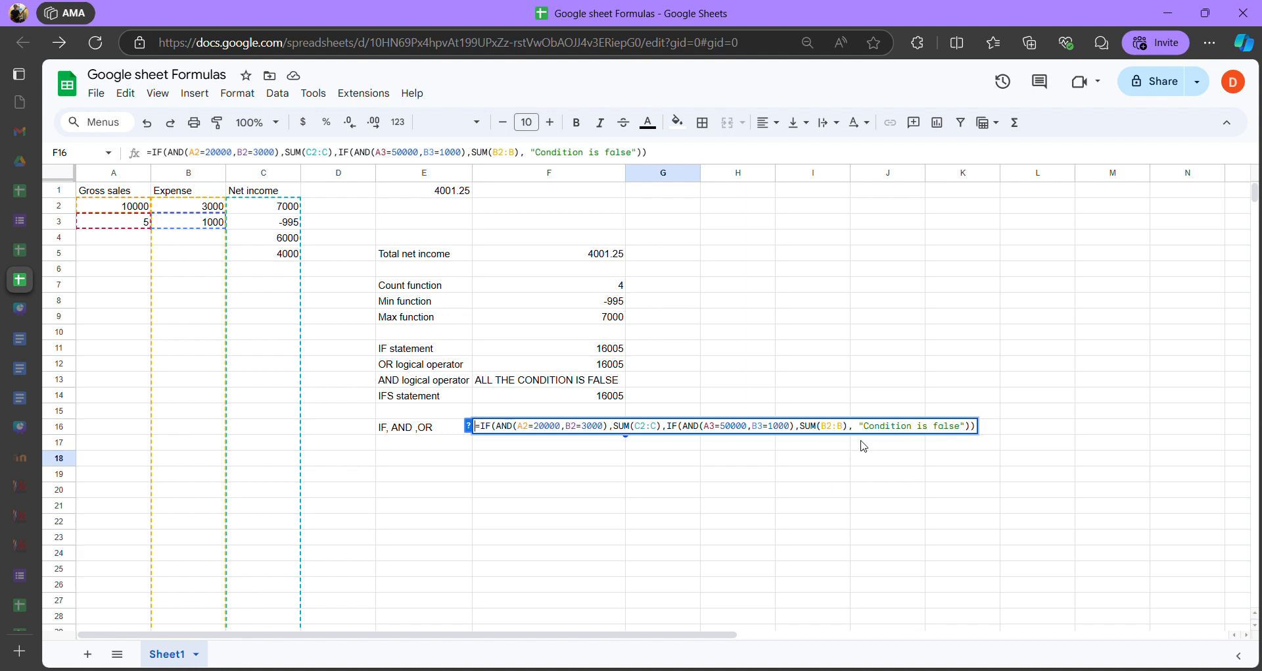
Try inserting an empty OR() argument between AND(A3=50000,B3=1000) and SUM(B2:B) in F16's nested IF
key("Left")
key("Left")
key("Left")
key("Left")
key("Left")
key("Left")
key("Left")
key("Left")
key("Left")
key("Left")
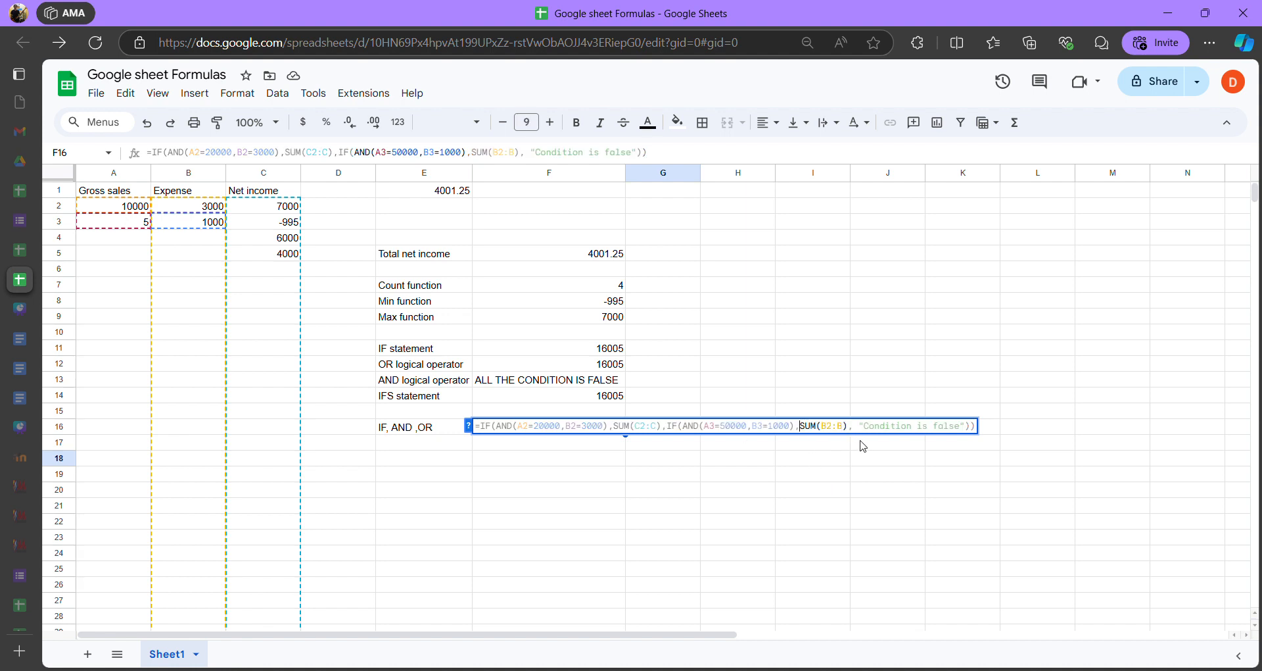
type(",")
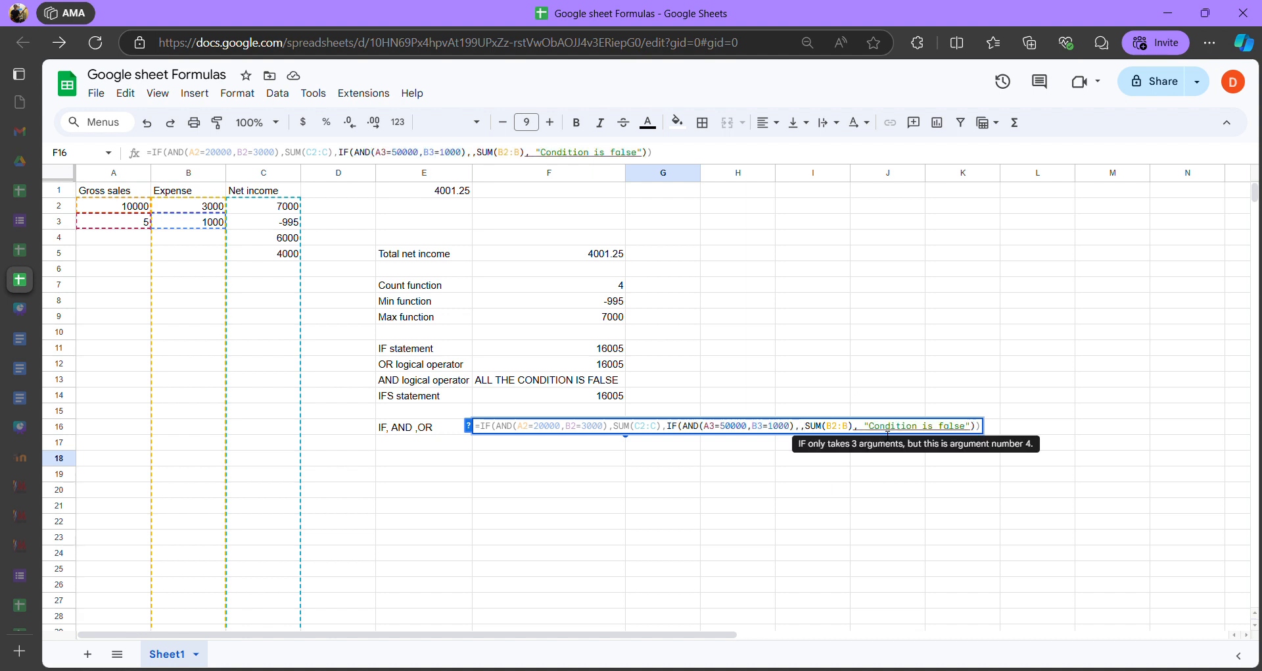
type("OR()")
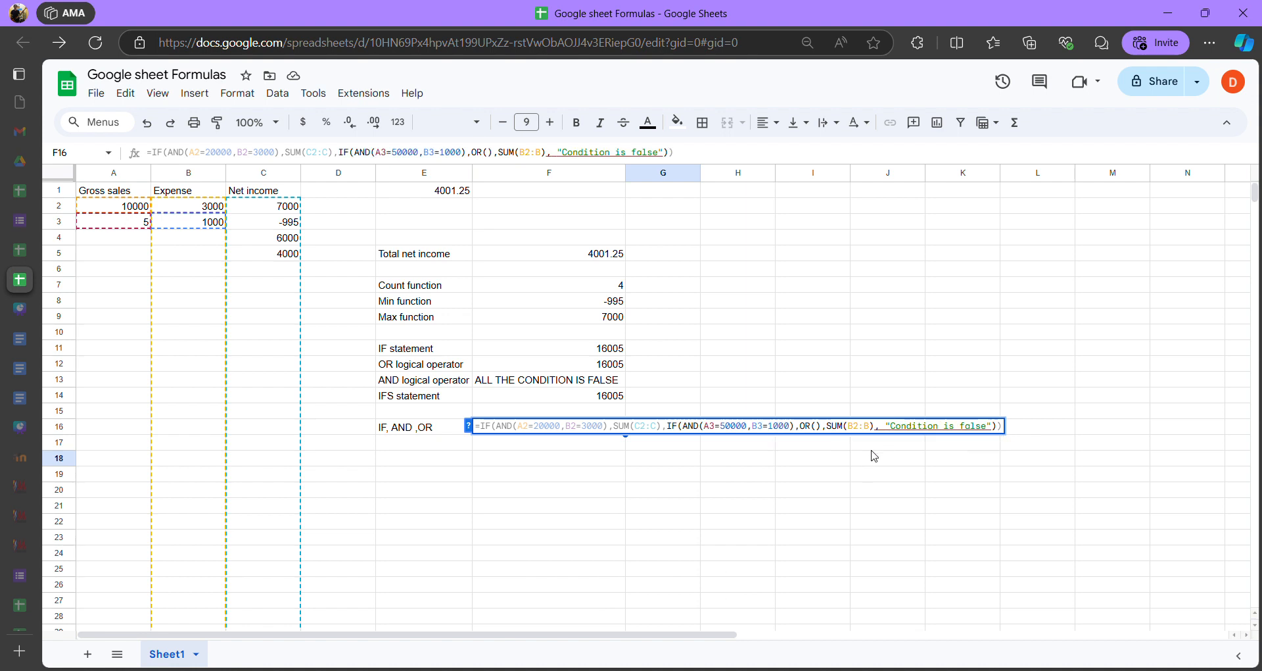
Delete the "Condition is false" argument and its comma from the nested IF in F16
left_click(993, 426)
key("BackSpace")
key("BackSpace")
key("BackSpace")
key("BackSpace")
key("BackSpace")
key("BackSpace")
key("BackSpace")
key("BackSpace")
key("BackSpace")
key("BackSpace")
key("BackSpace")
key("BackSpace")
key("BackSpace")
key("BackSpace")
key("BackSpace")
key("BackSpace")
key("BackSpace")
key("BackSpace")
key("BackSpace")
key("BackSpace")
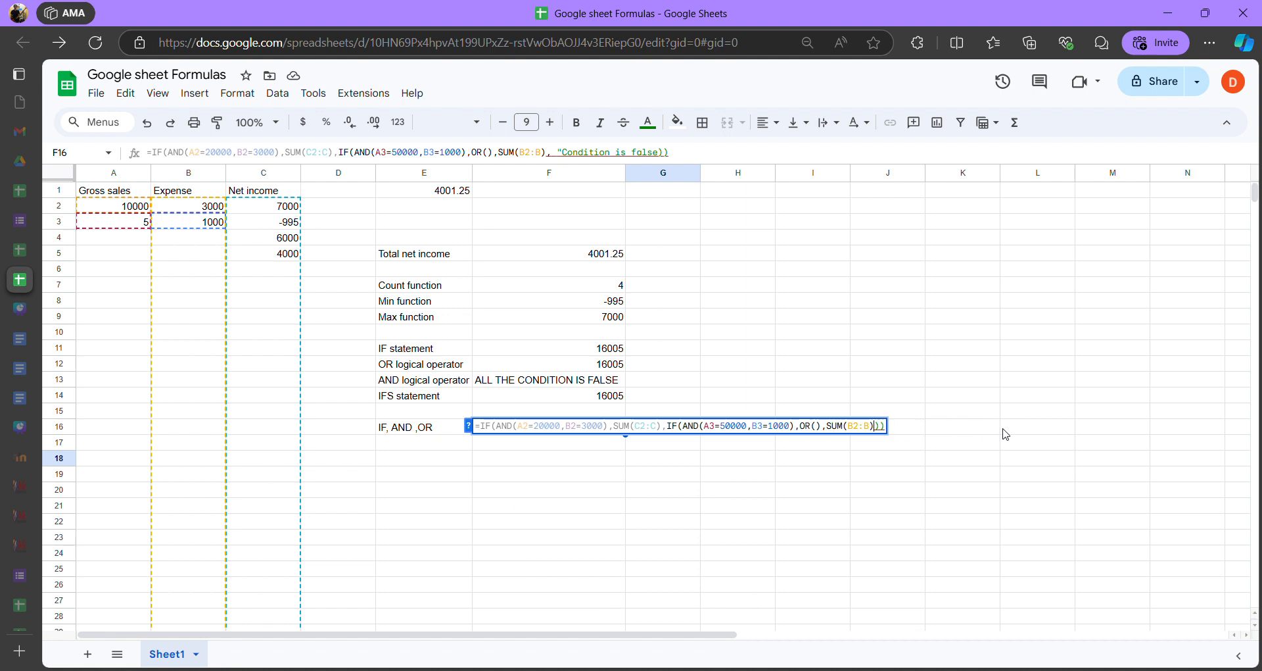
key("ctrl+z")
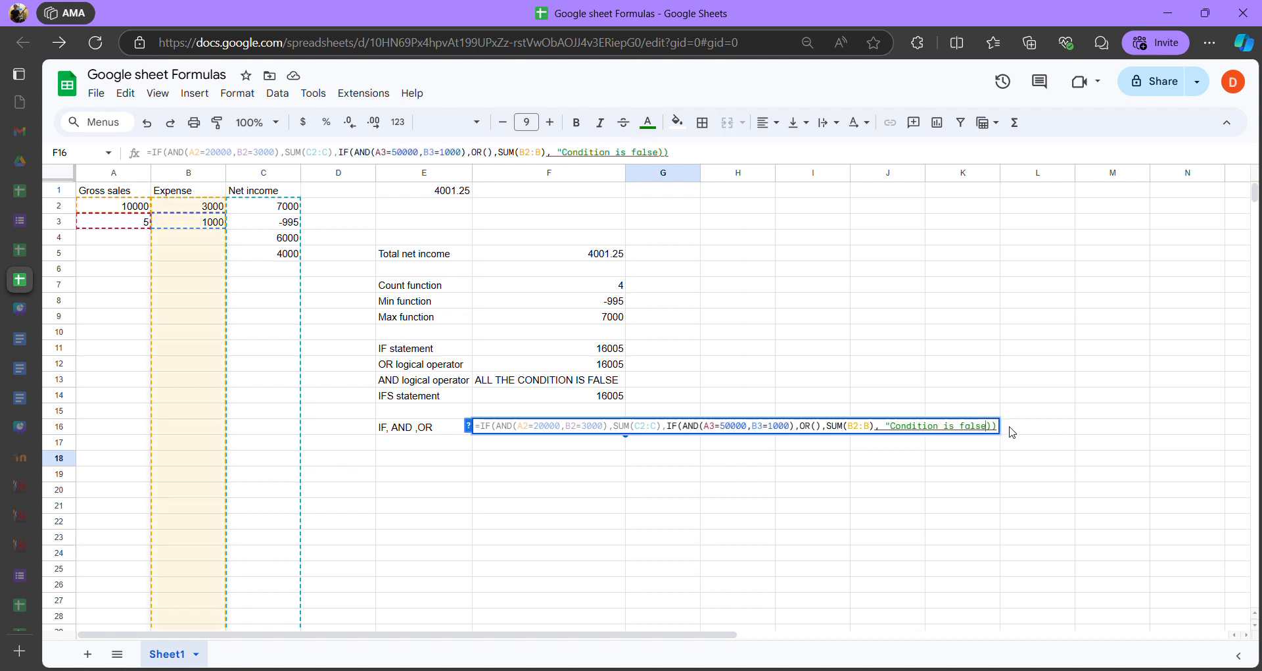
key("BackSpace")
key("BackSpace")
key("BackSpace")
key("BackSpace")
key("BackSpace")
key("BackSpace")
key("BackSpace")
key("BackSpace")
key("BackSpace")
key("BackSpace")
key("BackSpace")
key("BackSpace")
key("BackSpace")
key("BackSpace")
key("BackSpace")
key("BackSpace")
key("BackSpace")
key("BackSpace")
key("BackSpace")
key("BackSpace")
key("BackSpace")
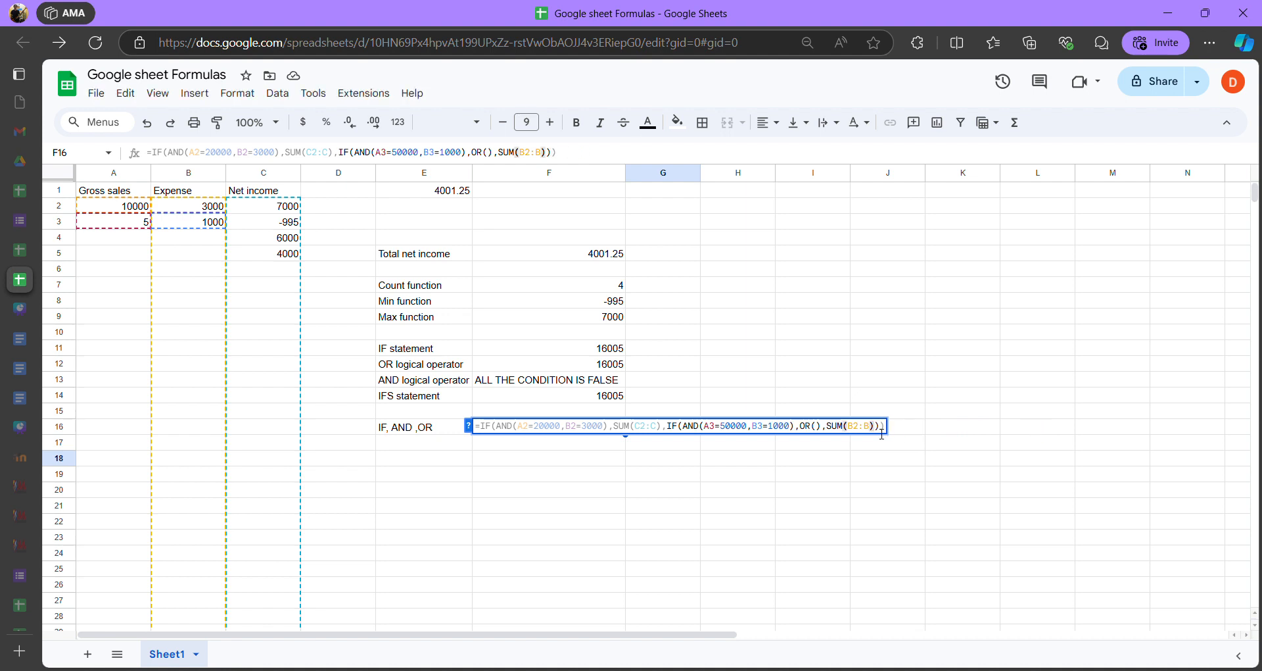
Examine the nested IF's matching parentheses and its AND(A3=50000,B3=1000) condition in F16's formula
left_click(875, 428)
left_click(679, 429)
key("Right")
left_click(671, 429)
left_click(878, 427)
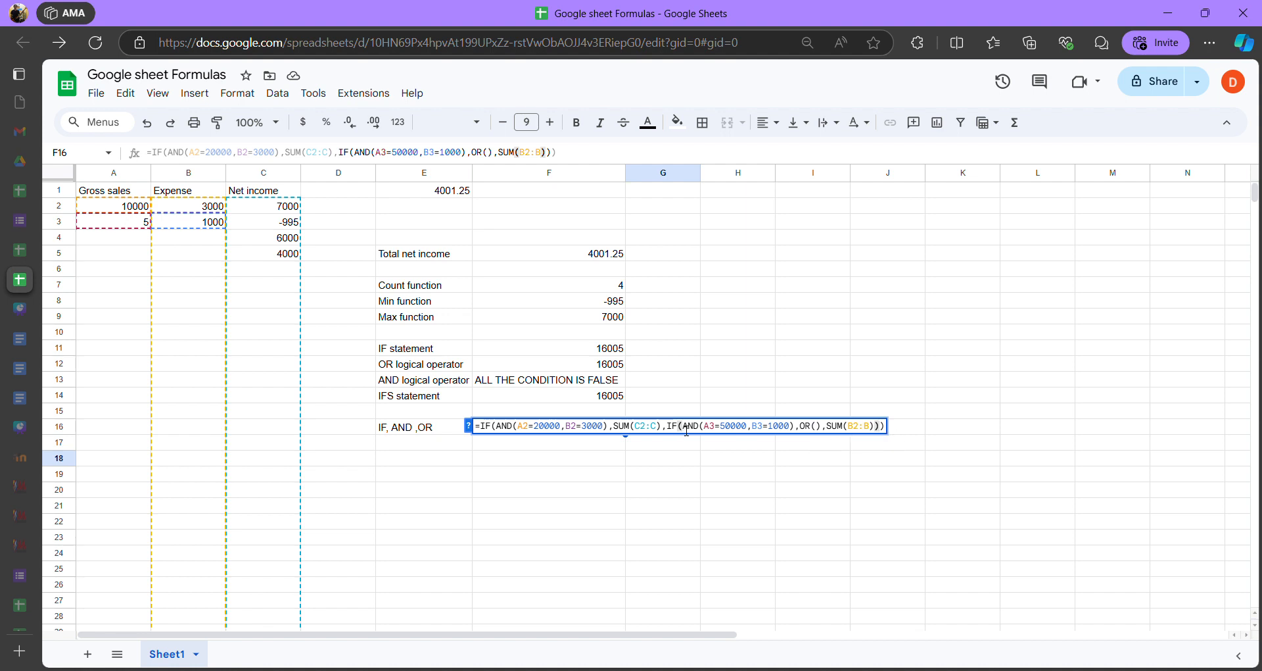
left_click(881, 428)
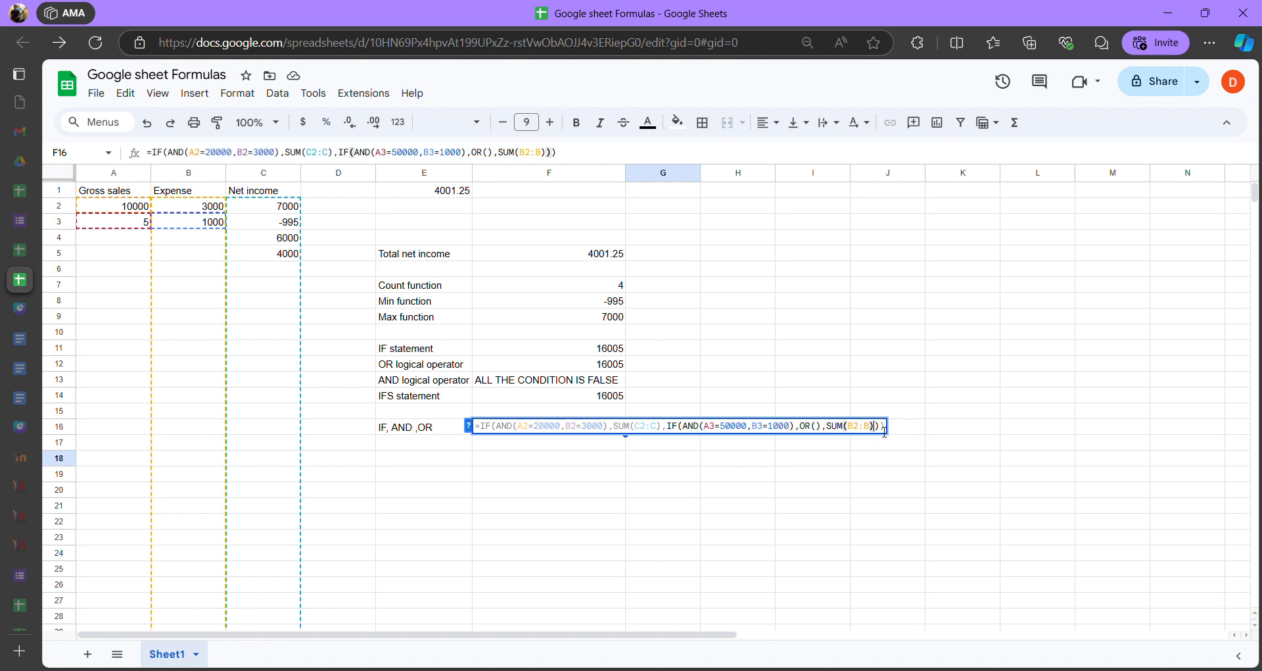
key("Left")
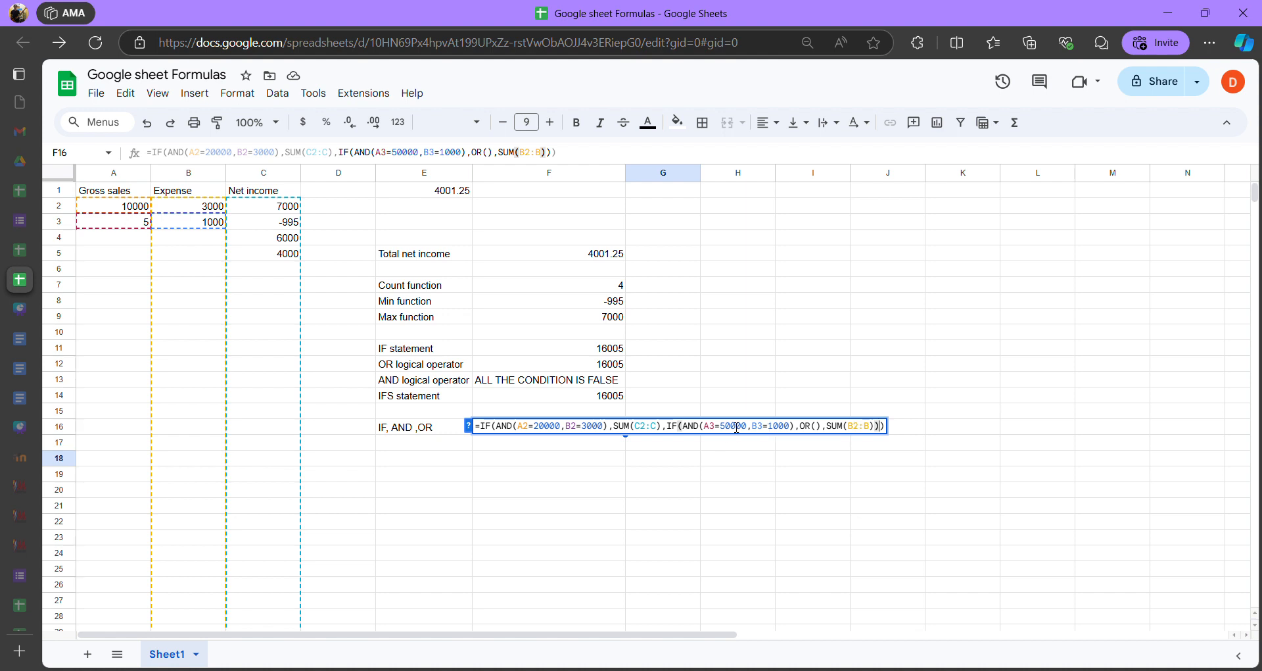
left_click_drag(683, 430, 804, 431)
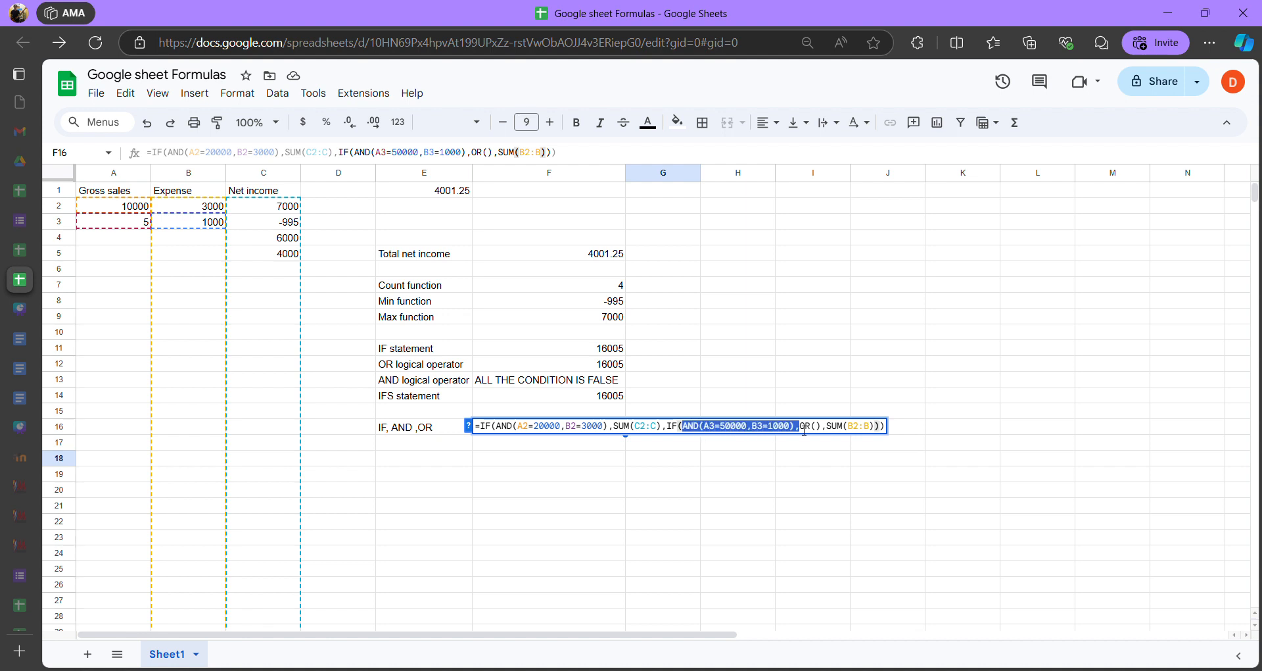
left_click(802, 432)
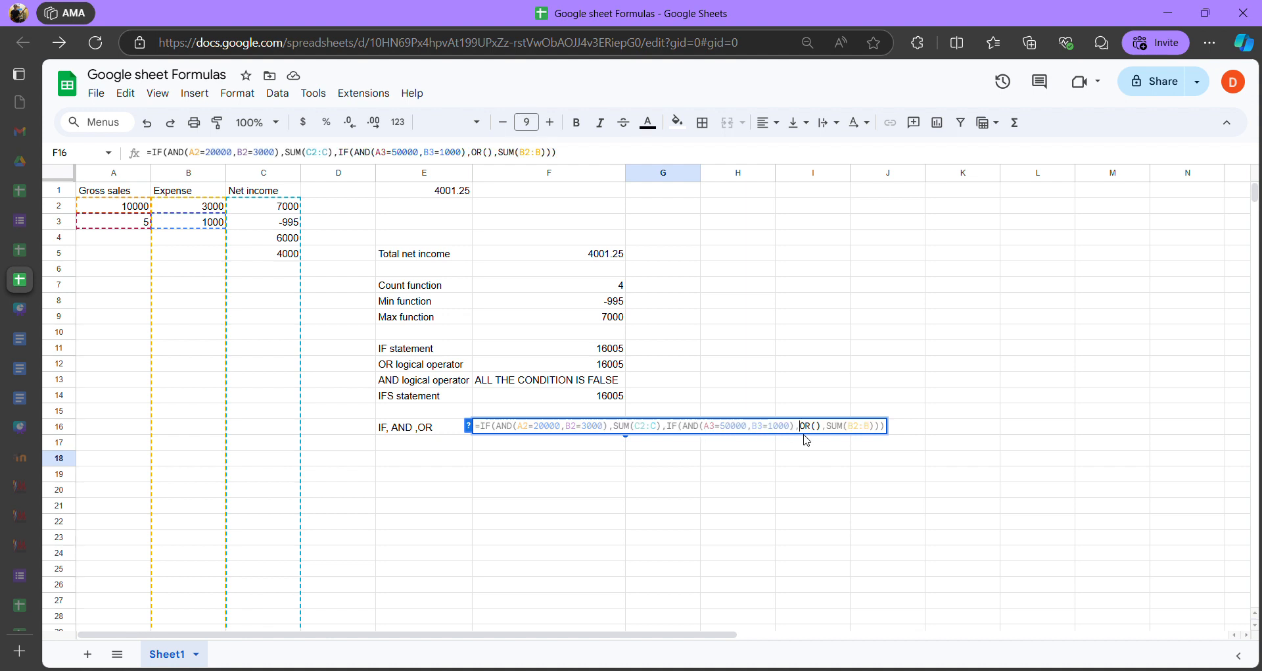
Remove the empty OR() argument and its comma from the nested IF in F16
left_click(824, 429)
key("BackSpace")
key("BackSpace")
key("BackSpace")
key("BackSpace")
key("BackSpace")
Examine the A3=50000,B3=1000 arguments inside AND and the SUM(B2:B) argument of the nested IF
left_click(830, 430)
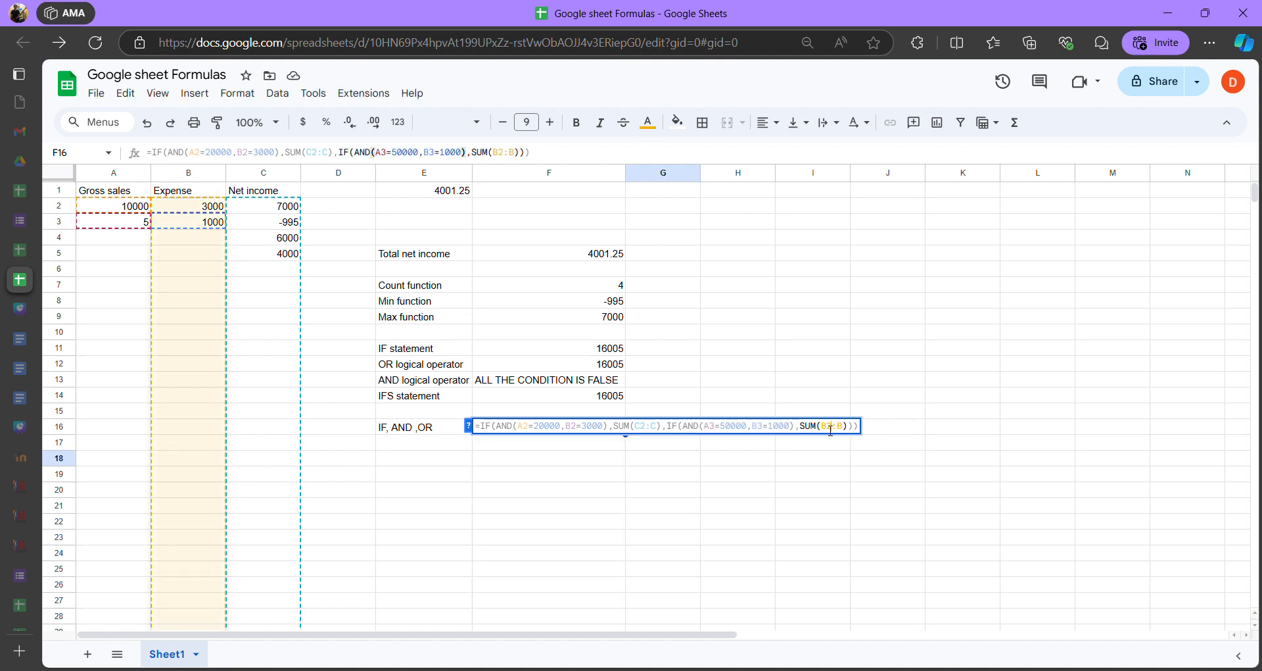
left_click_drag(801, 431, 852, 437)
left_click(810, 433)
left_click(701, 432)
left_click_drag(705, 430, 796, 427)
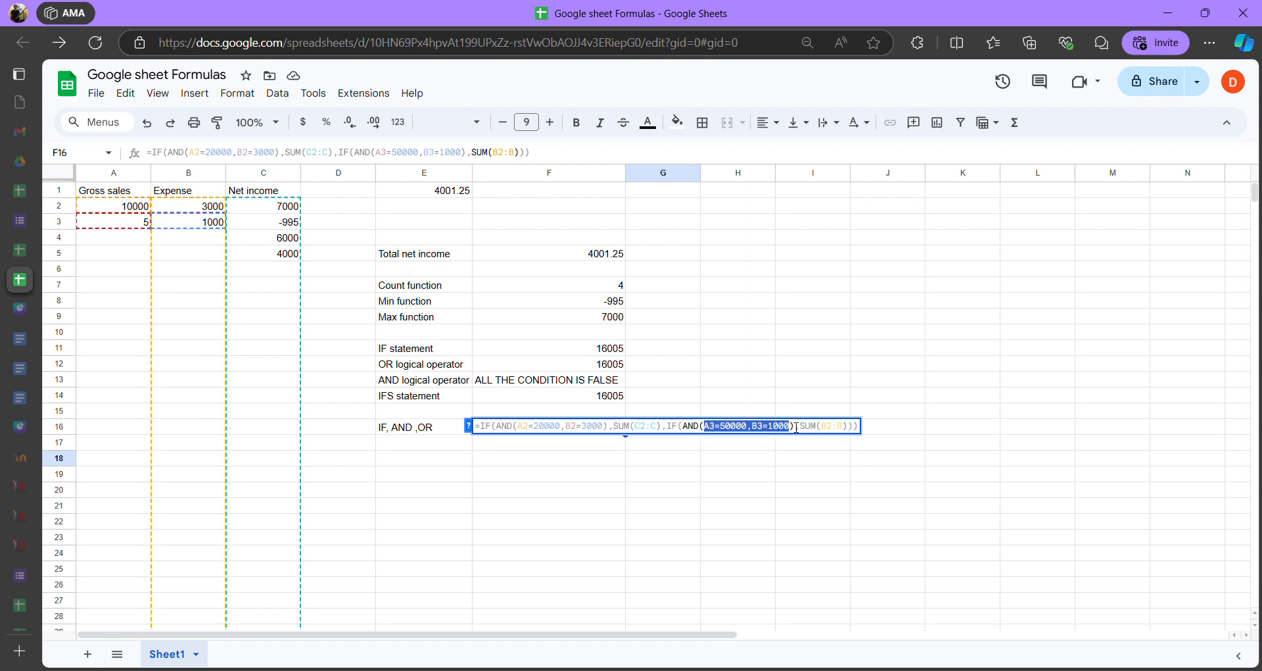
left_click_drag(800, 427, 855, 432)
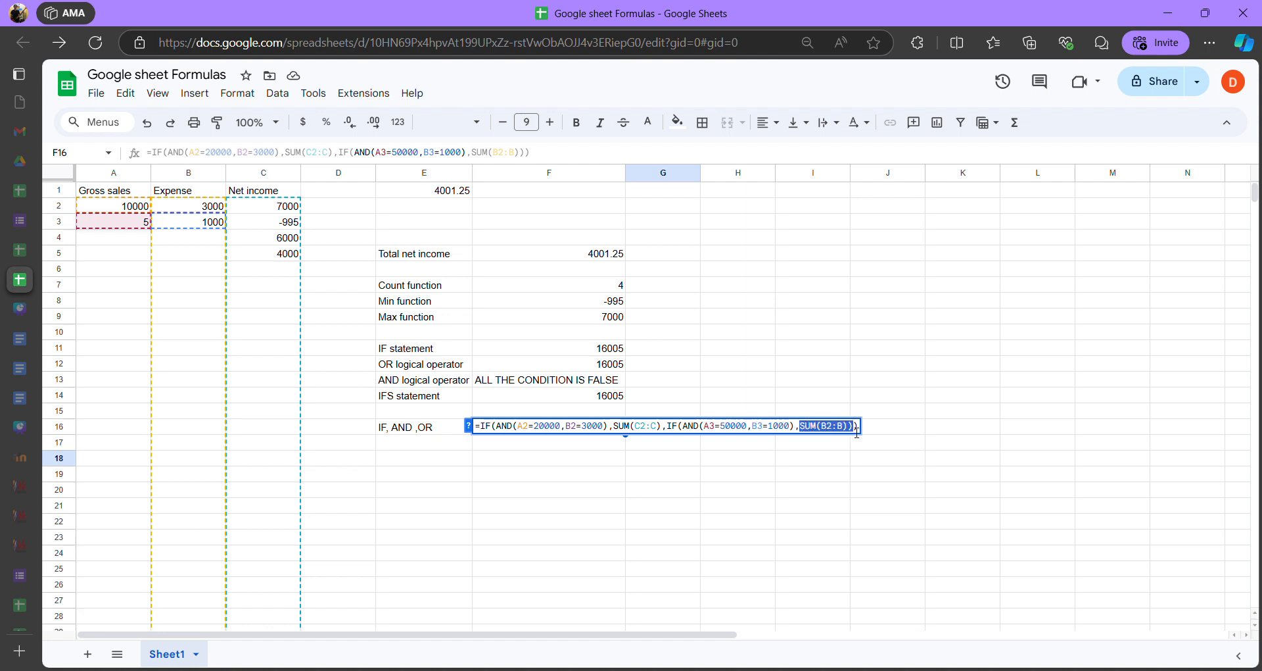
Try inserting an OR function with an opening parenthesis before the SUM(B2:B) argument of the nested IF
key("Left")
key("Left")
type(",")
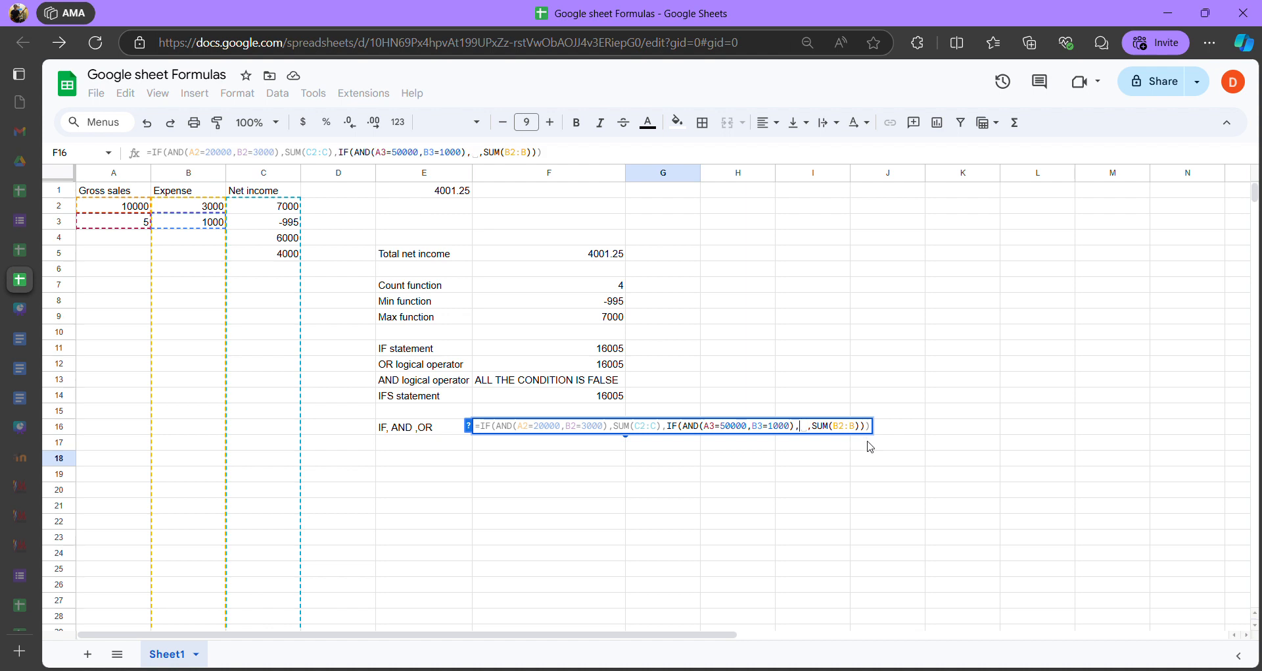
key("BackSpace")
type("OR")
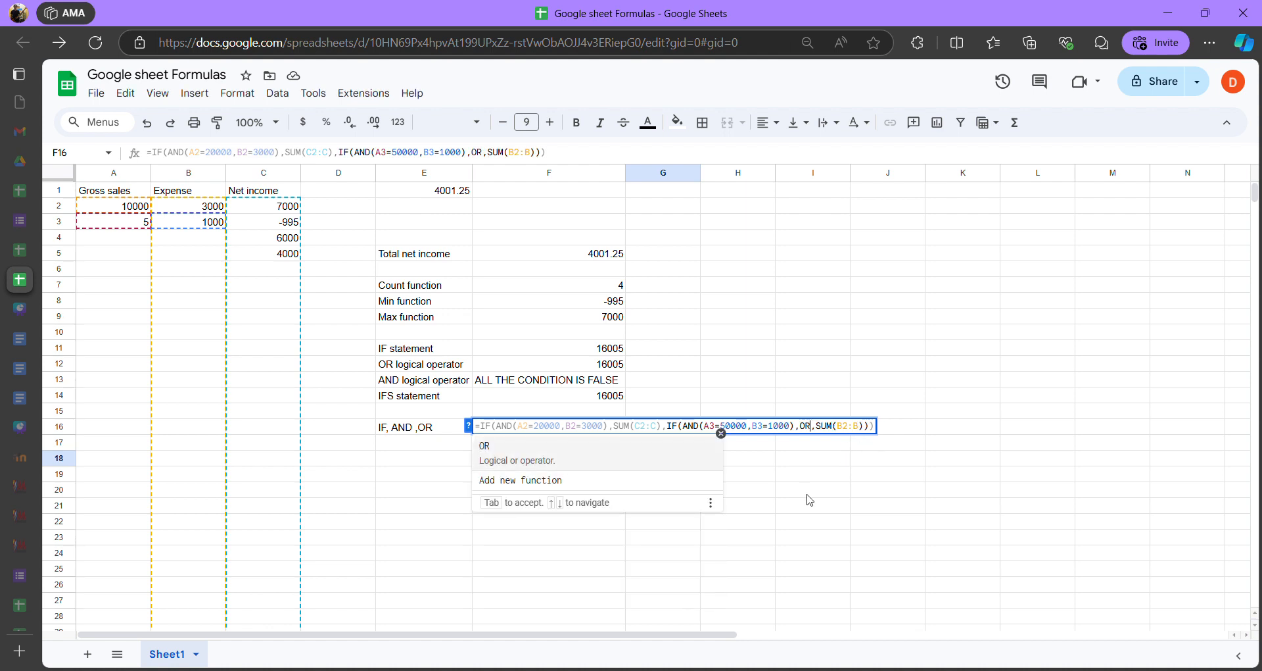
left_click(606, 453)
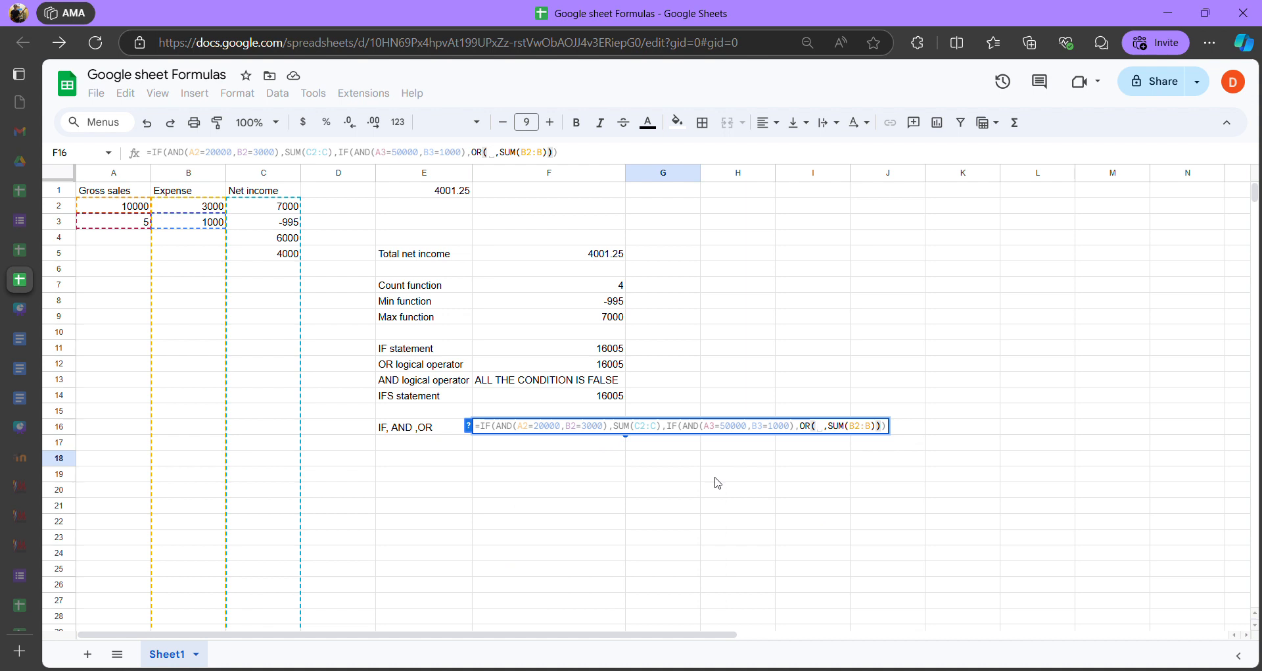
Remove the inserted OR function and extra comma so SUM(B2:B) directly follows AND(A3=50000,B3=1000)
key("BackSpace")
key("BackSpace")
key("BackSpace")
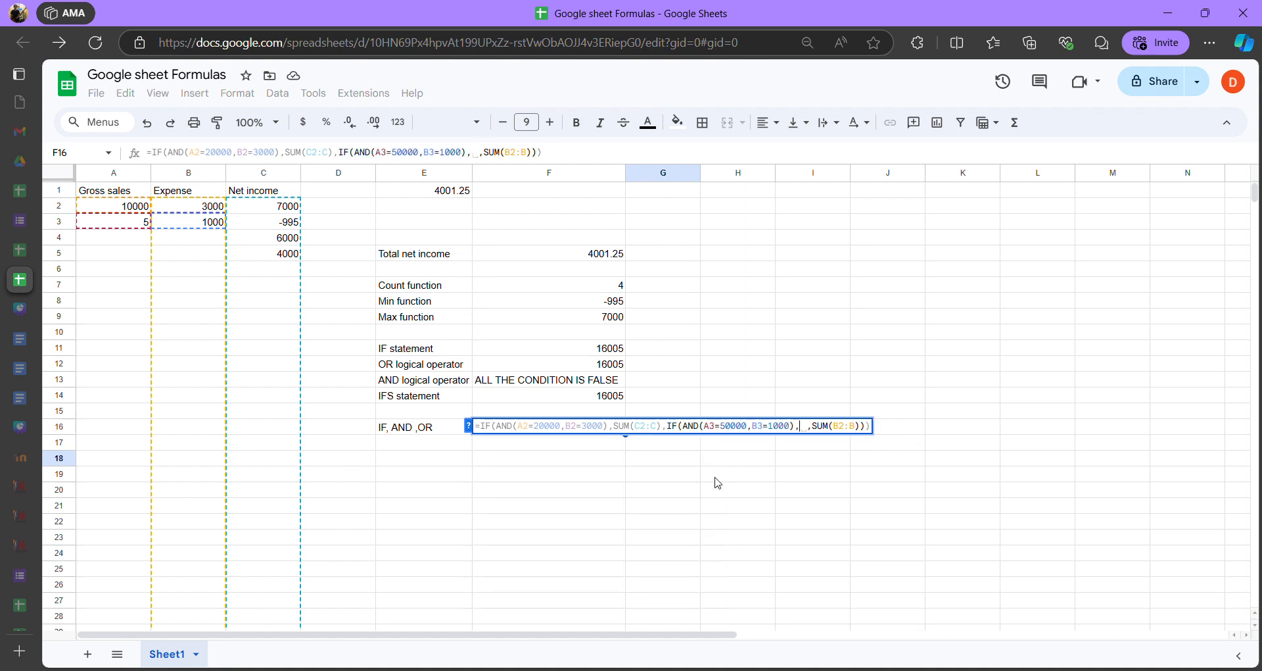
key("BackSpace")
key("BackSpace")
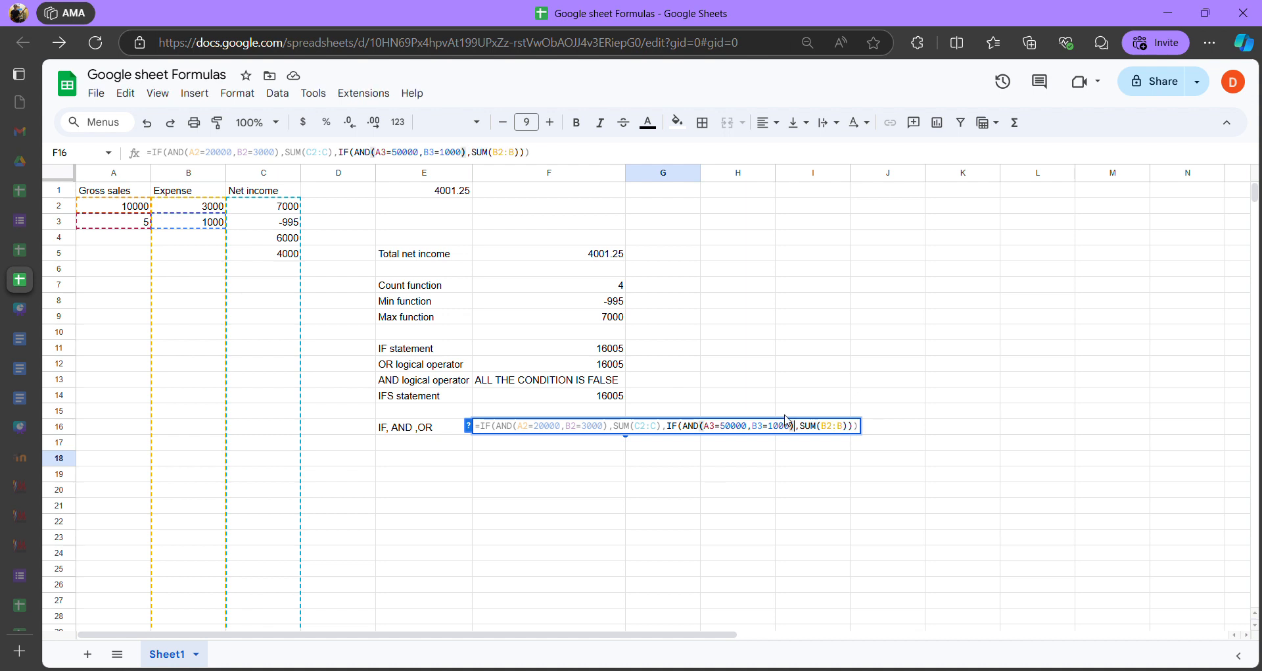
Examine the closing parenthesis of the nested IF after SUM(B2:B) in F16
key("Left")
key("Left")
left_click(852, 431)
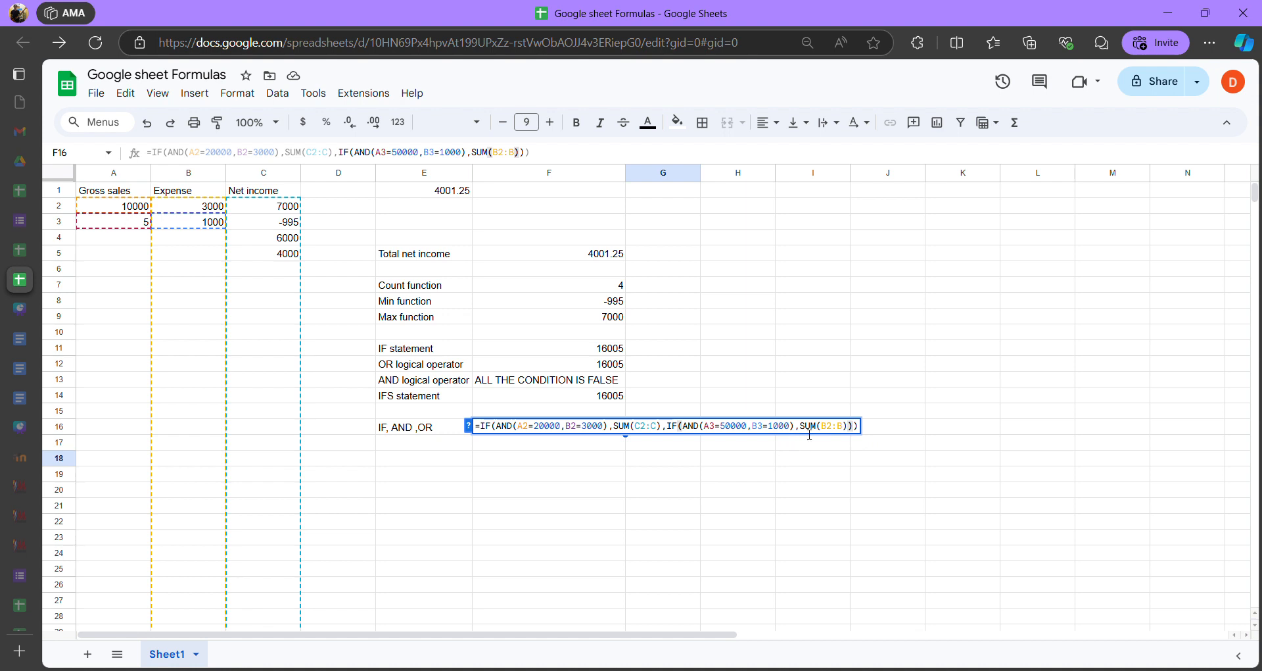
Insert OR and a trailing comma between AND(A3=50000,B3=1000) and SUM(B2:B) in the nested IF of F16
left_click(796, 427)
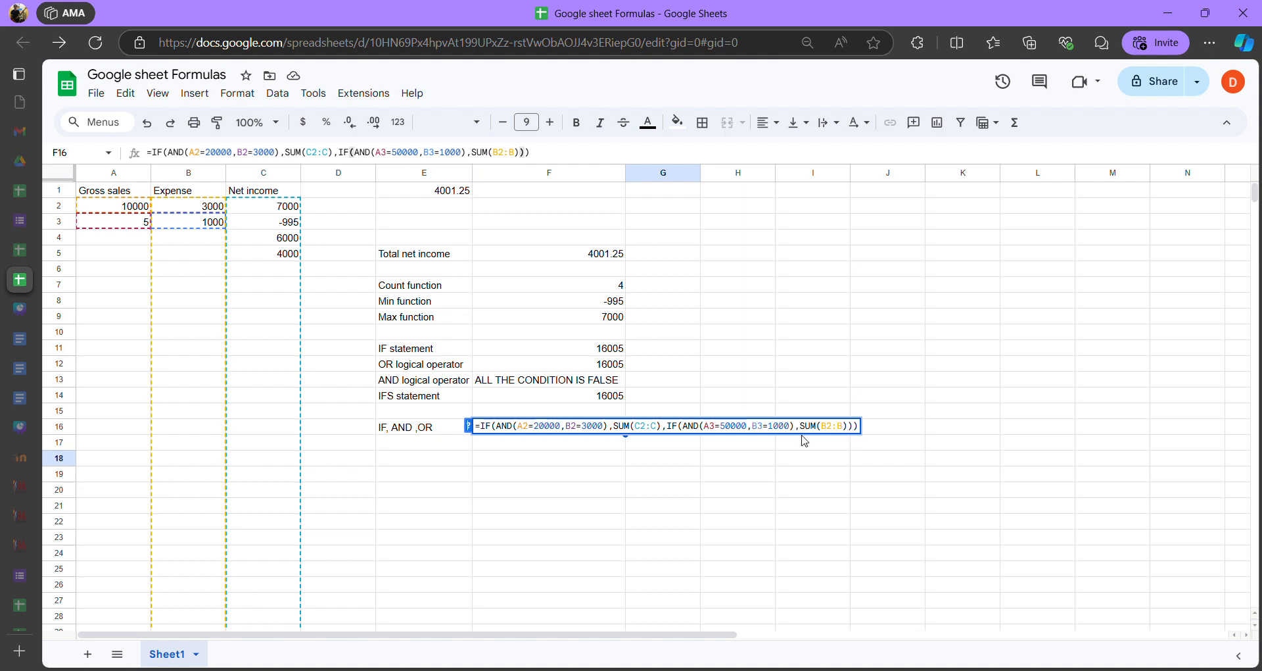
left_click(787, 426)
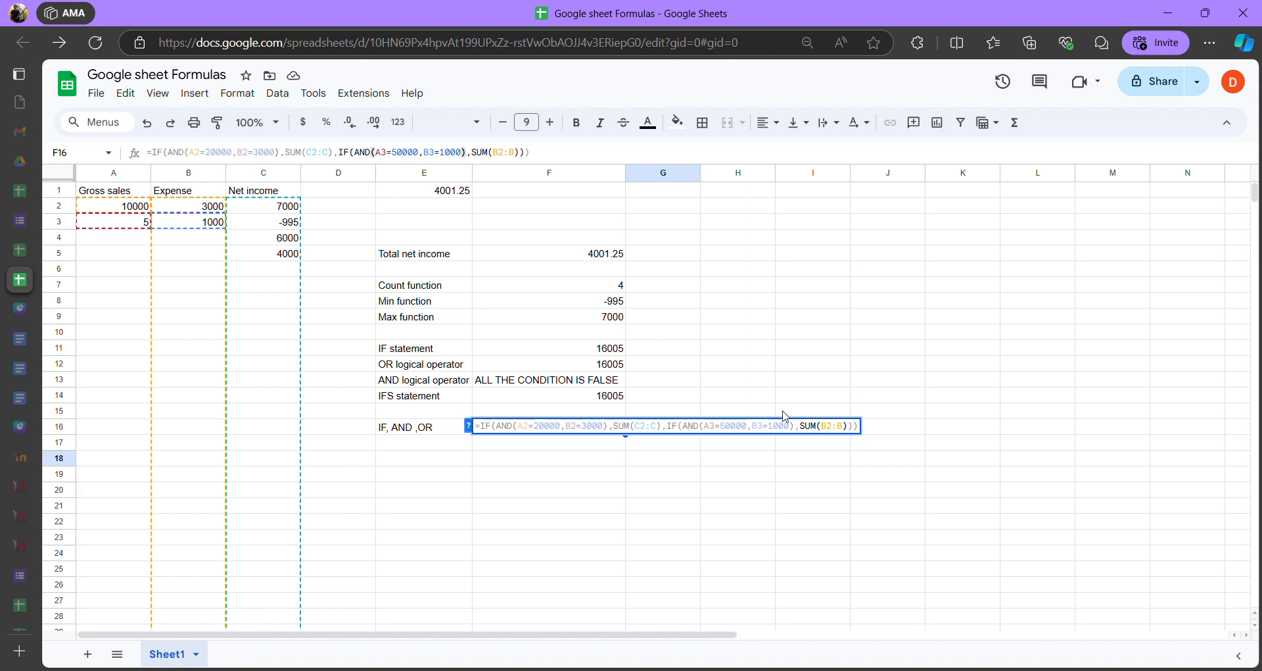
left_click(754, 426)
left_click(800, 428)
type("O,")
key("Left")
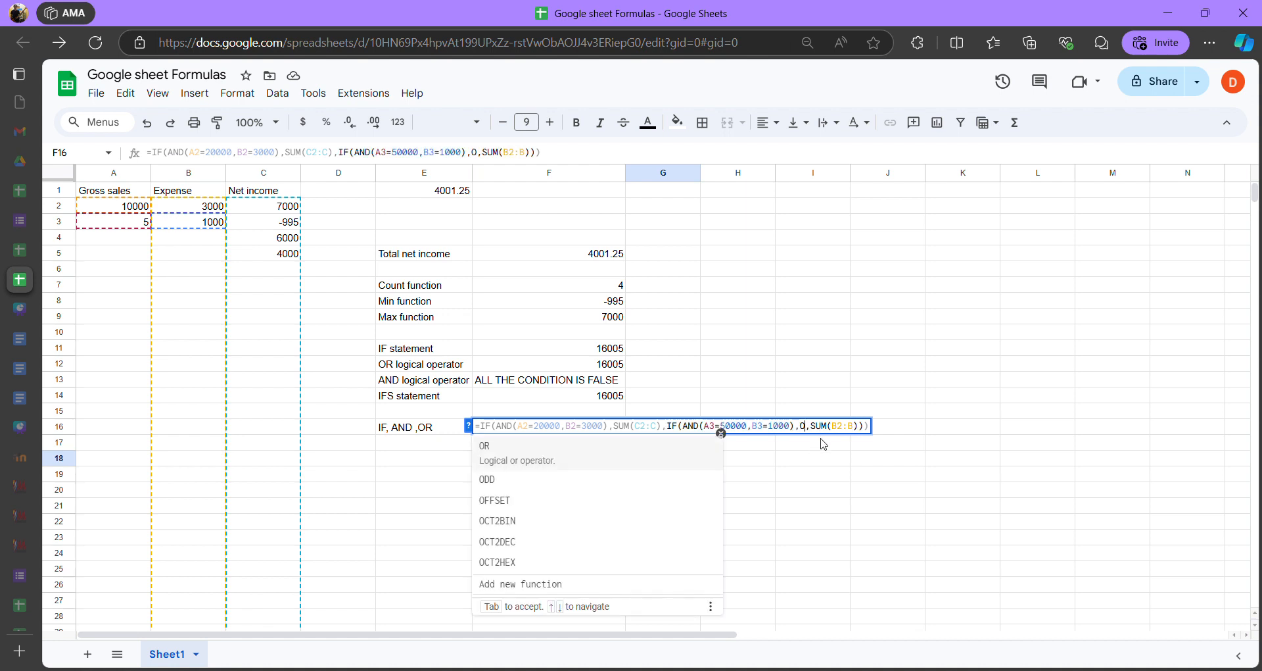
type("R")
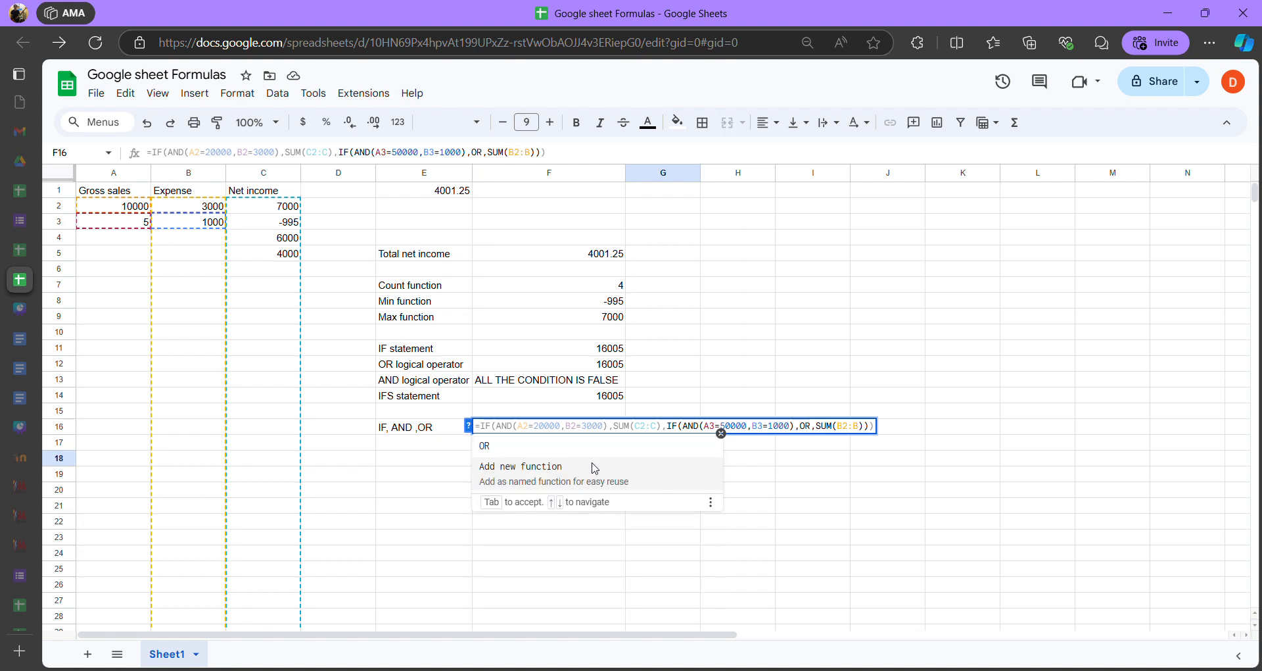
left_click(597, 468)
left_click(1235, 129)
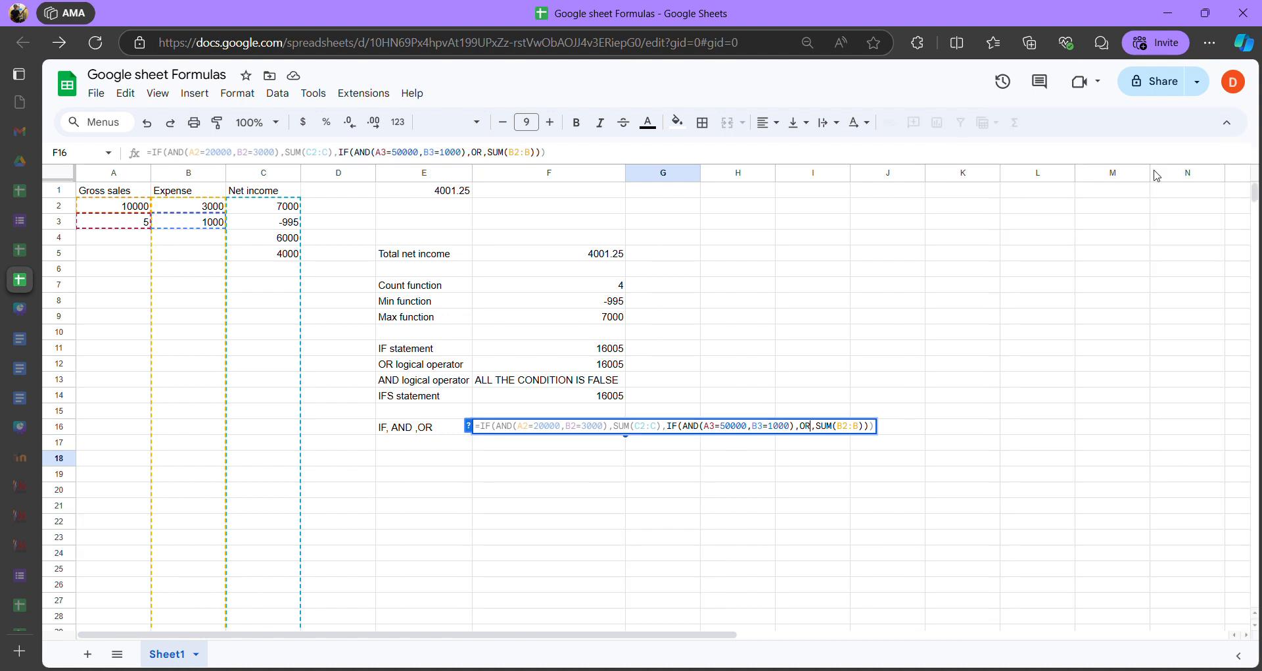
Add an empty pair of parentheses after OR so the nested IF contains OR() before SUM(B2:B)
left_click(813, 426)
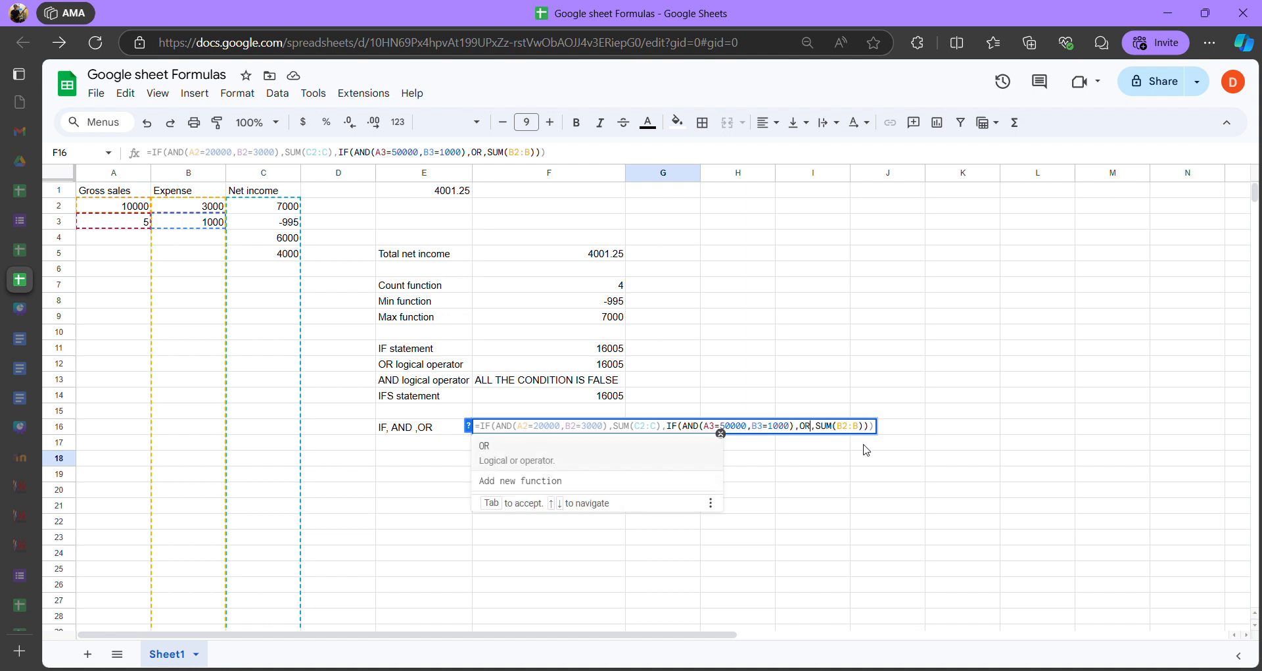
type("()")
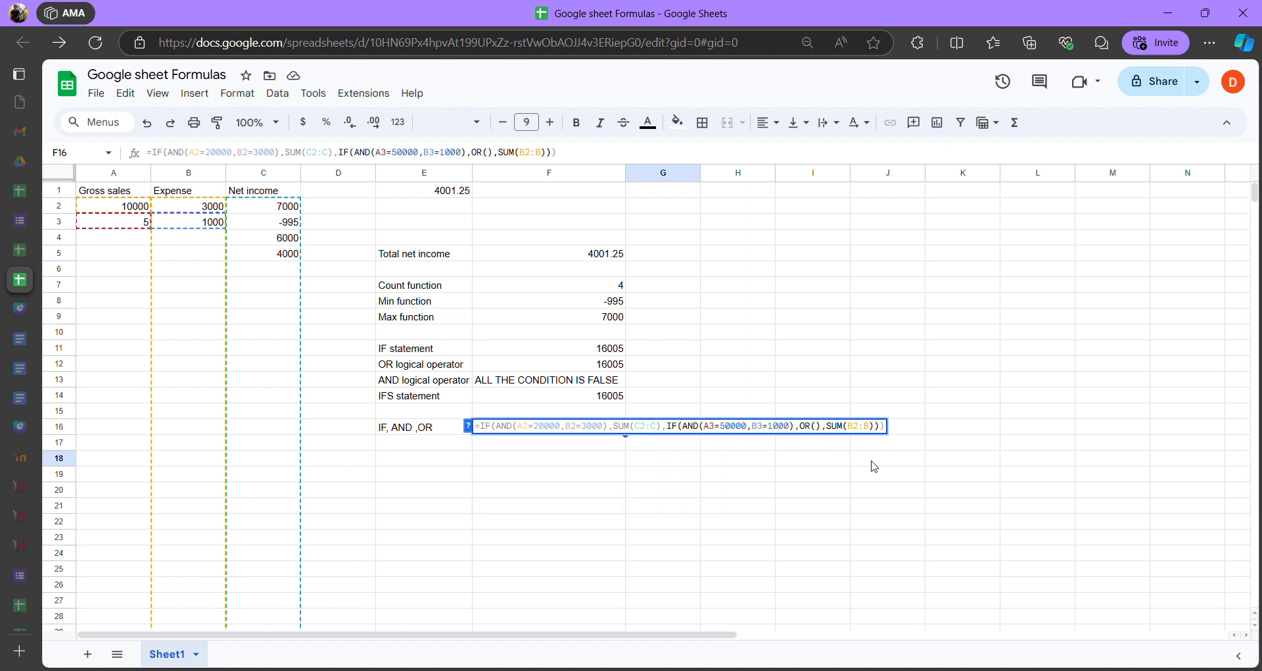
key("Left")
key("Left")
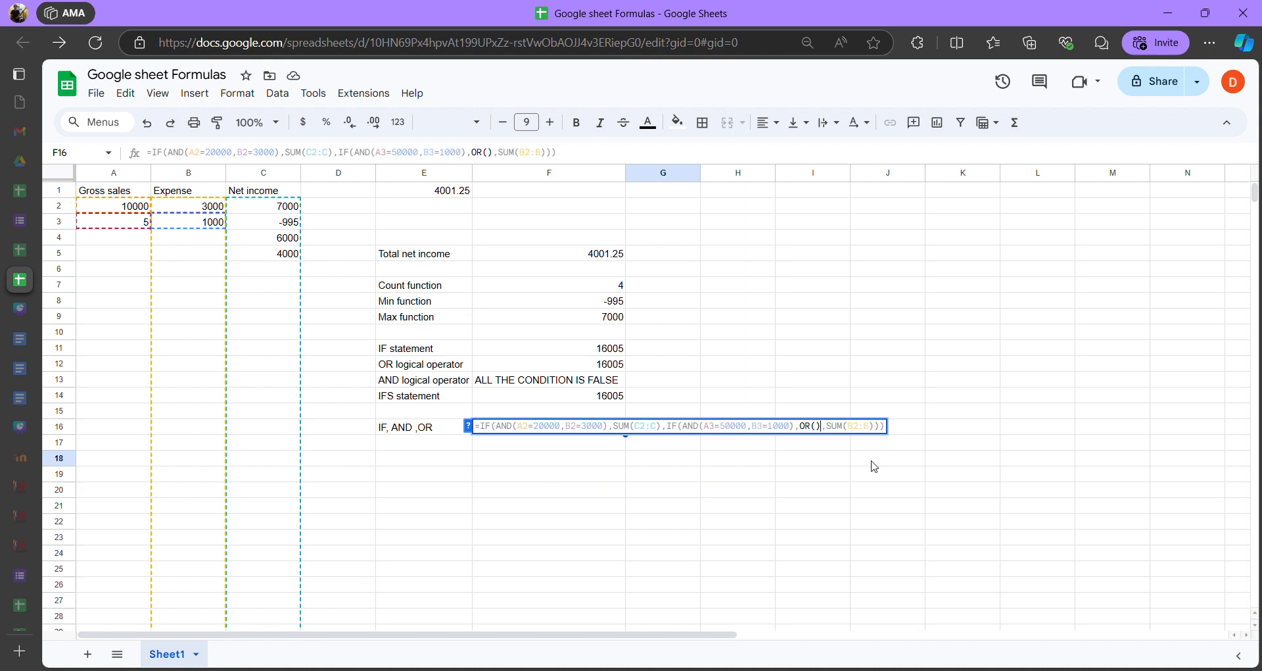
key("Left")
key("Left")
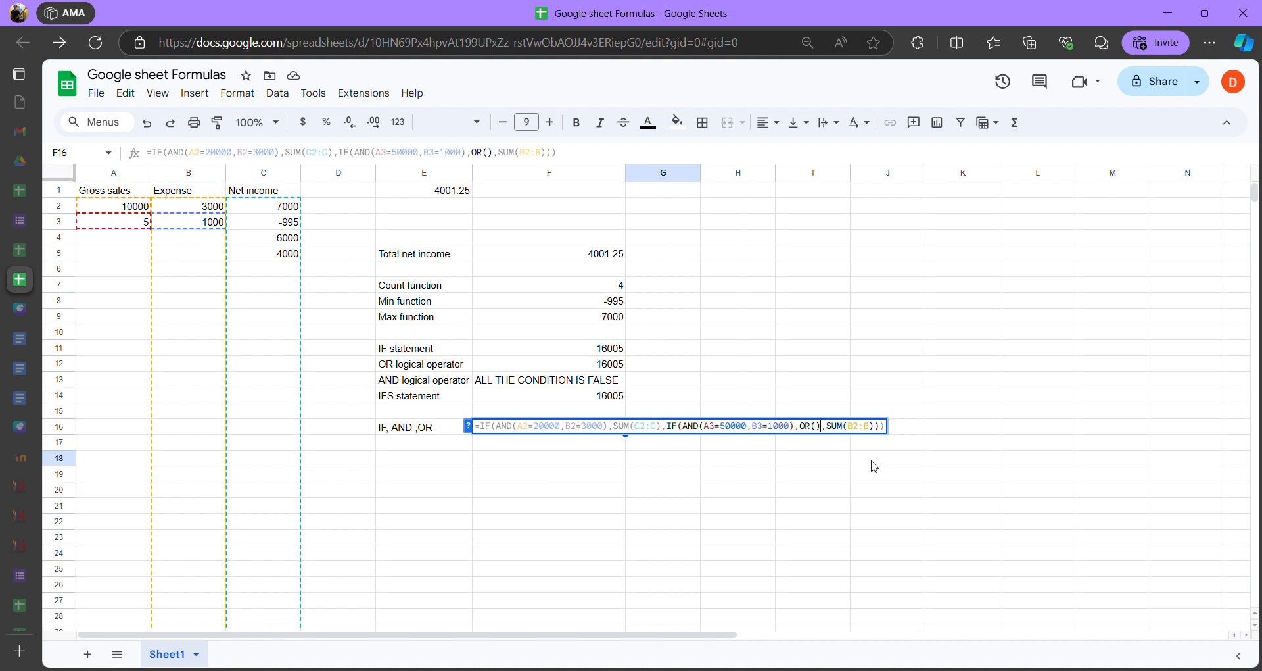
left_click(816, 428)
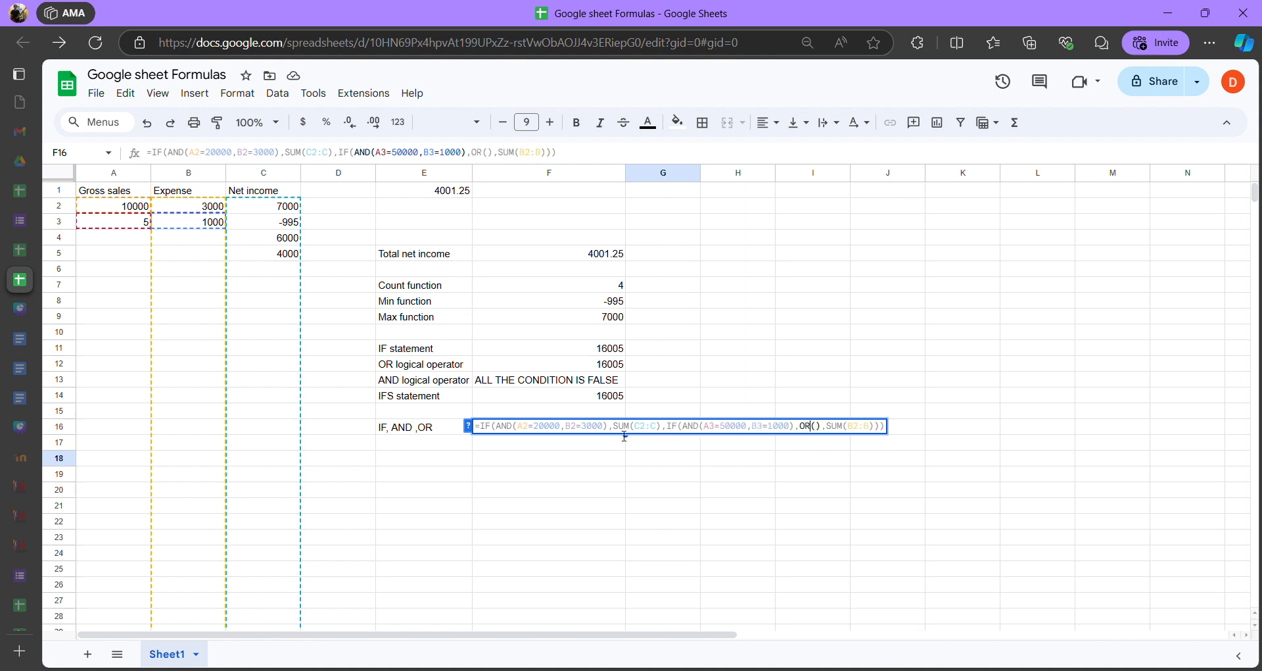
Try inserting another AND between AND(A2=20000,B2=3000) and SUM(C2:C) in the outer IF
left_click(606, 426)
type(",AND")
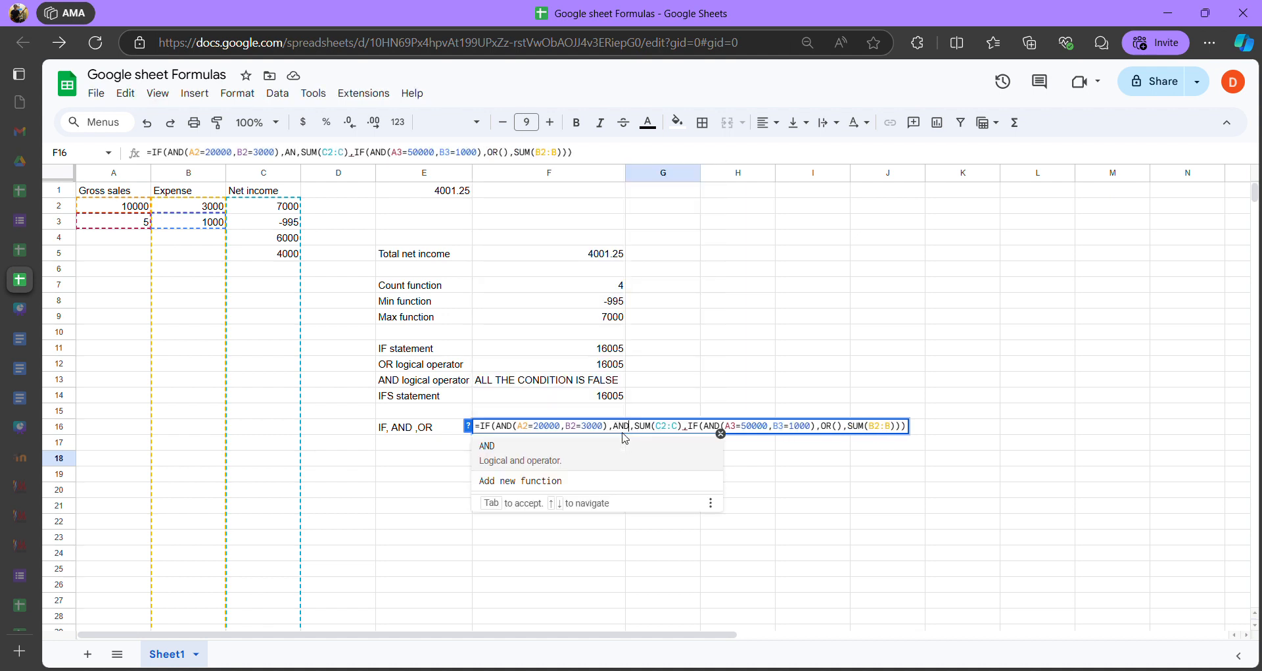
key("BackSpace")
key("BackSpace")
key("BackSpace")
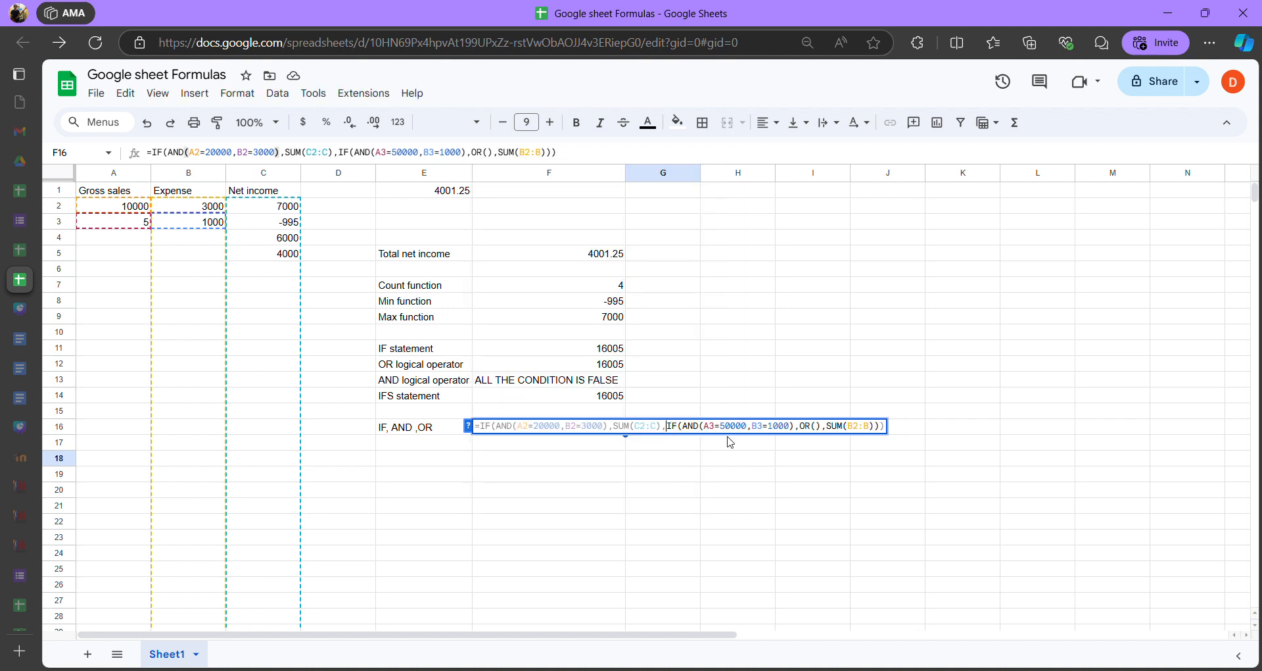
Examine both AND conditions in the F16 formula and the placement of OR() ahead of SUM(B2:B)
left_click(632, 427)
left_click(570, 426)
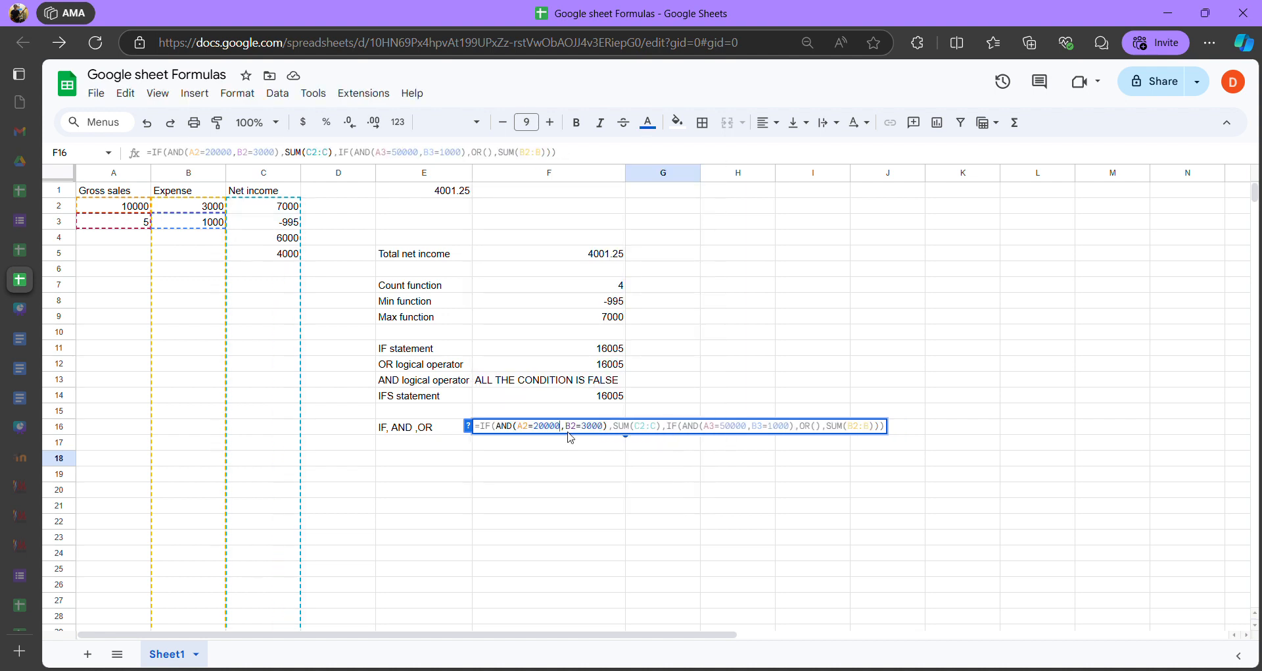
left_click_drag(517, 427, 800, 430)
left_click(687, 432)
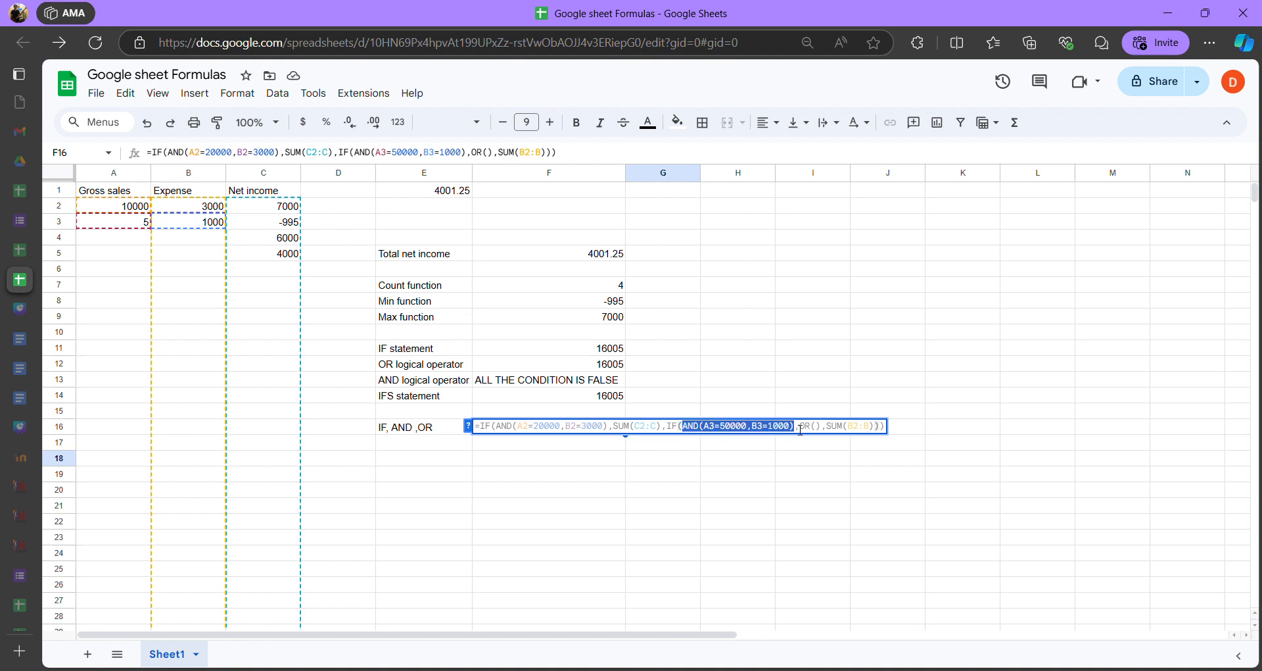
left_click(846, 427)
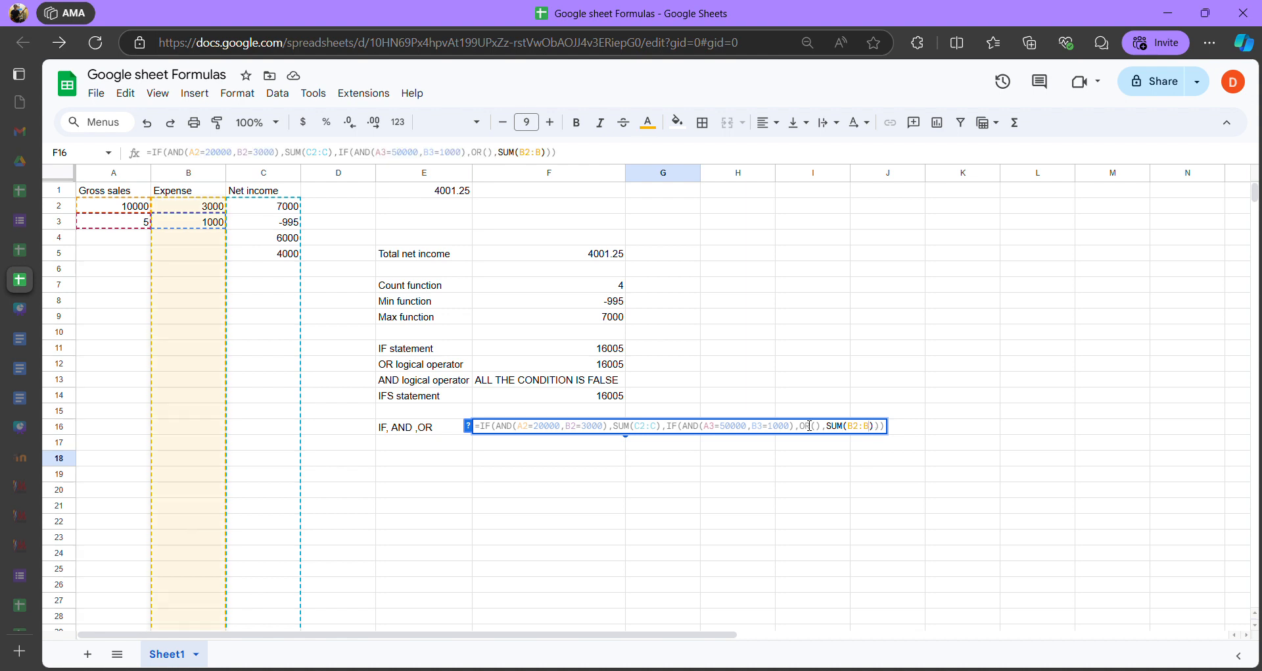
left_click(801, 426)
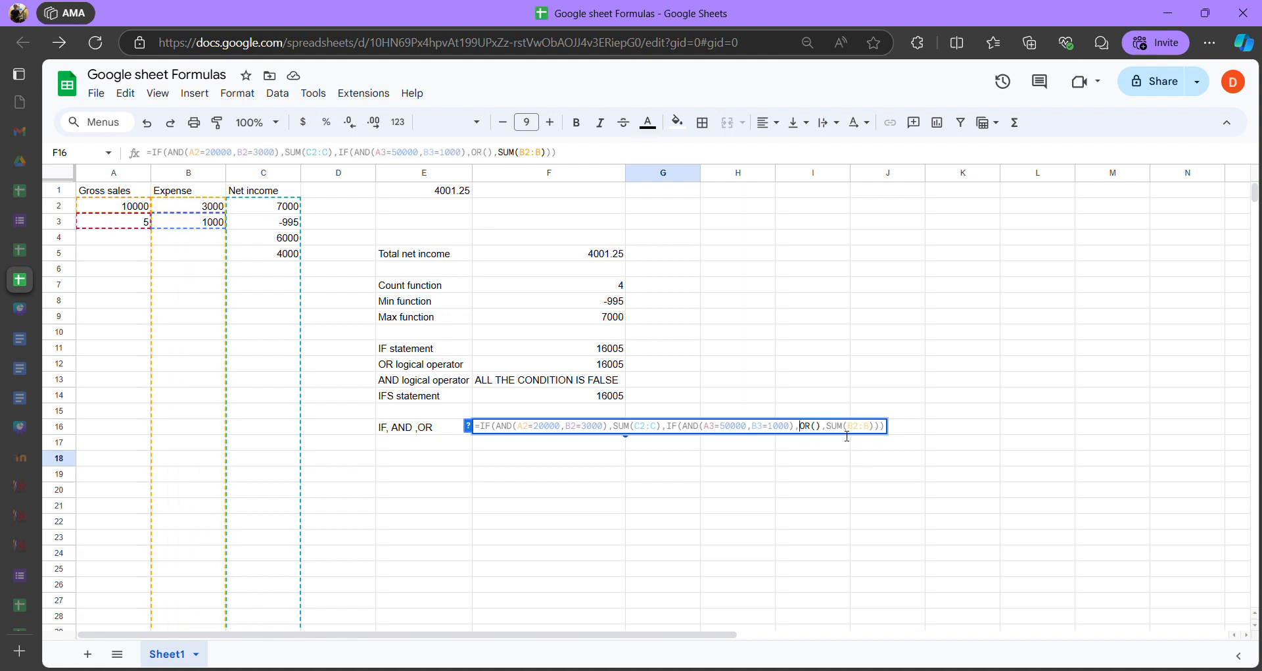
left_click(874, 427)
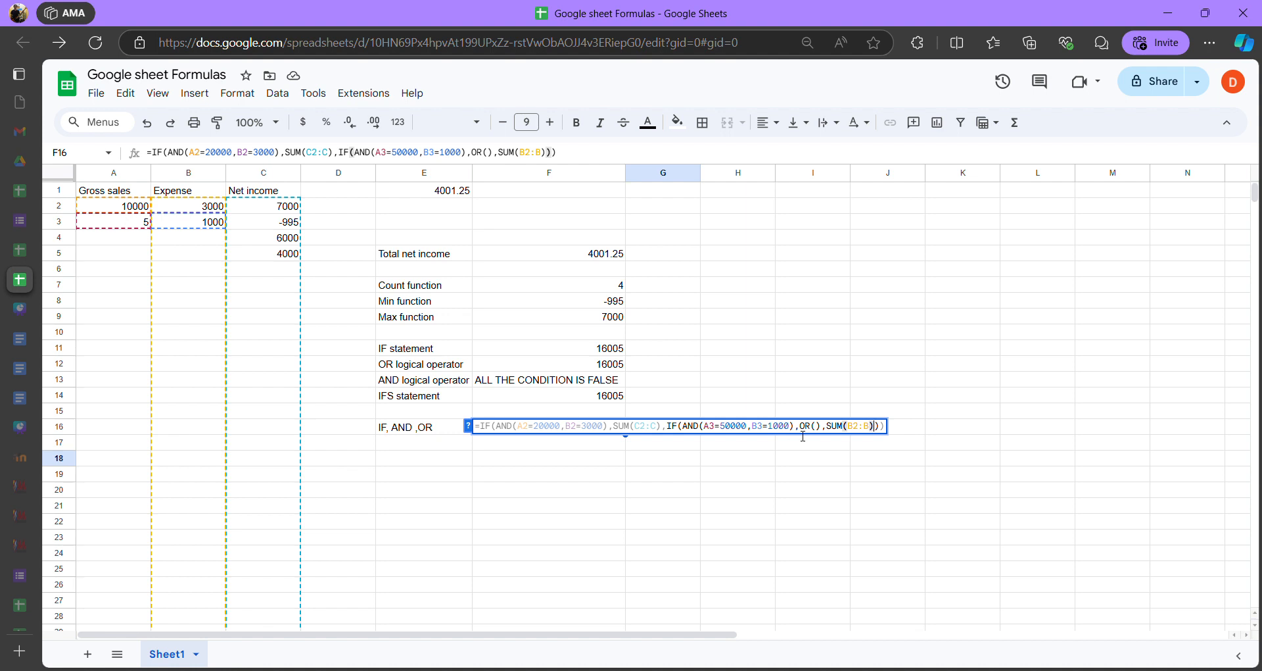
left_click_drag(799, 427, 823, 431)
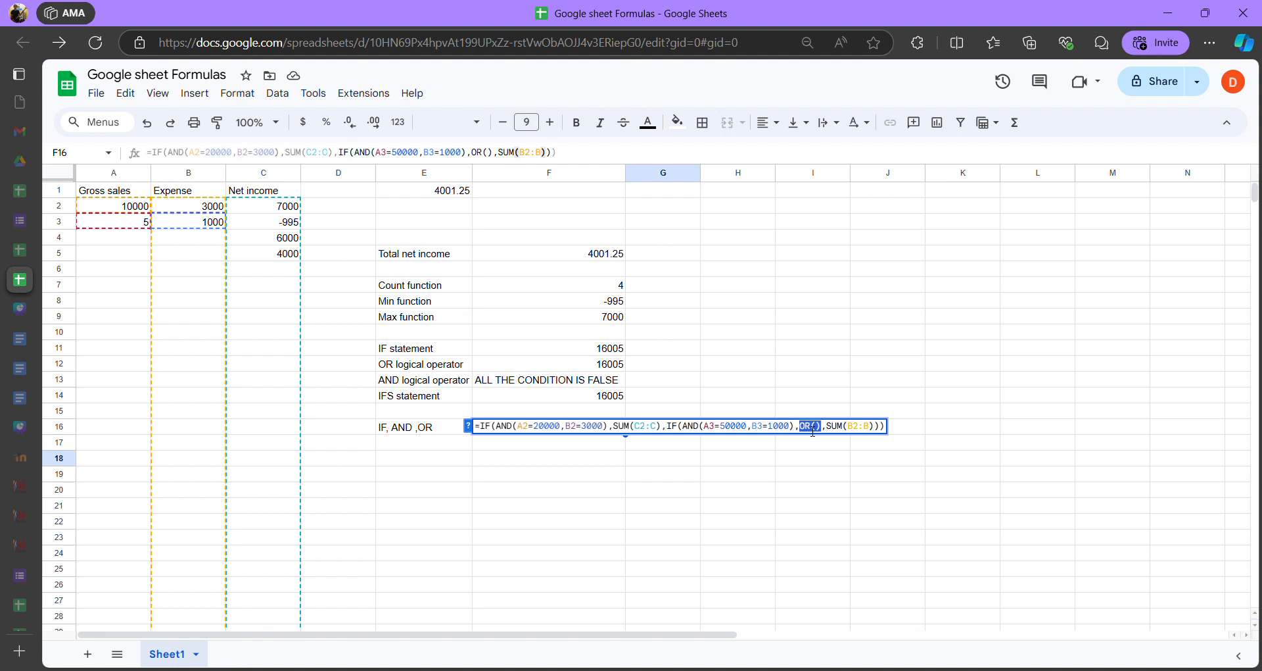
Examine the nested IF from its function name and AND condition through to its SUM(B2:B) argument
left_click(716, 434)
key("Left")
key("Left")
key("Left")
key("Left")
key("Left")
key("Left")
key("Left")
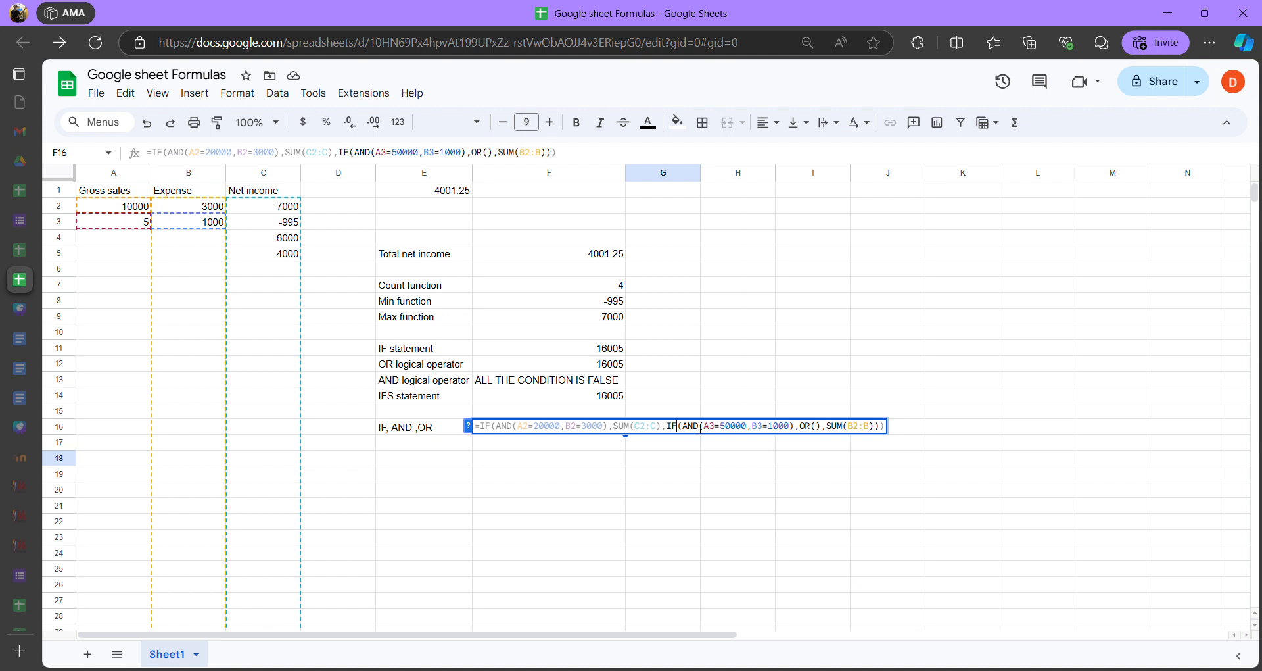
left_click(835, 426)
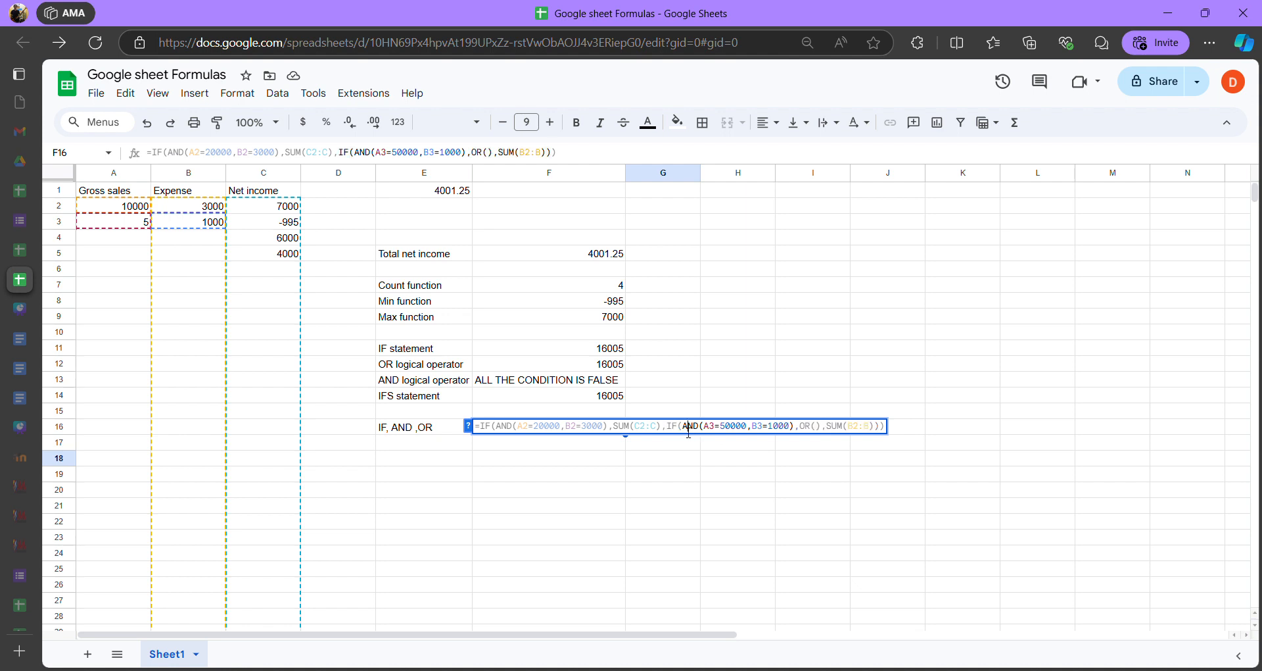
left_click(868, 428)
left_click_drag(833, 428, 880, 431)
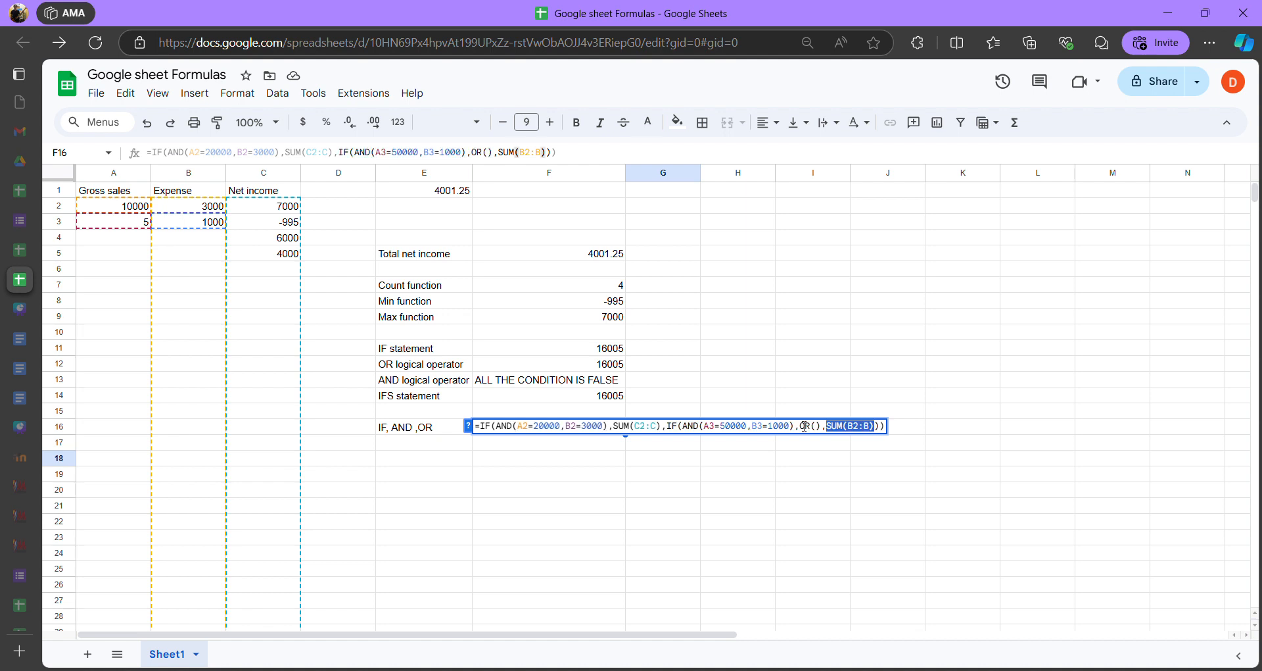
Compare the AND(A3=50000,B3=1000) condition with SUM(B2:B) and the empty OR() between them
left_click(845, 430)
left_click(722, 426)
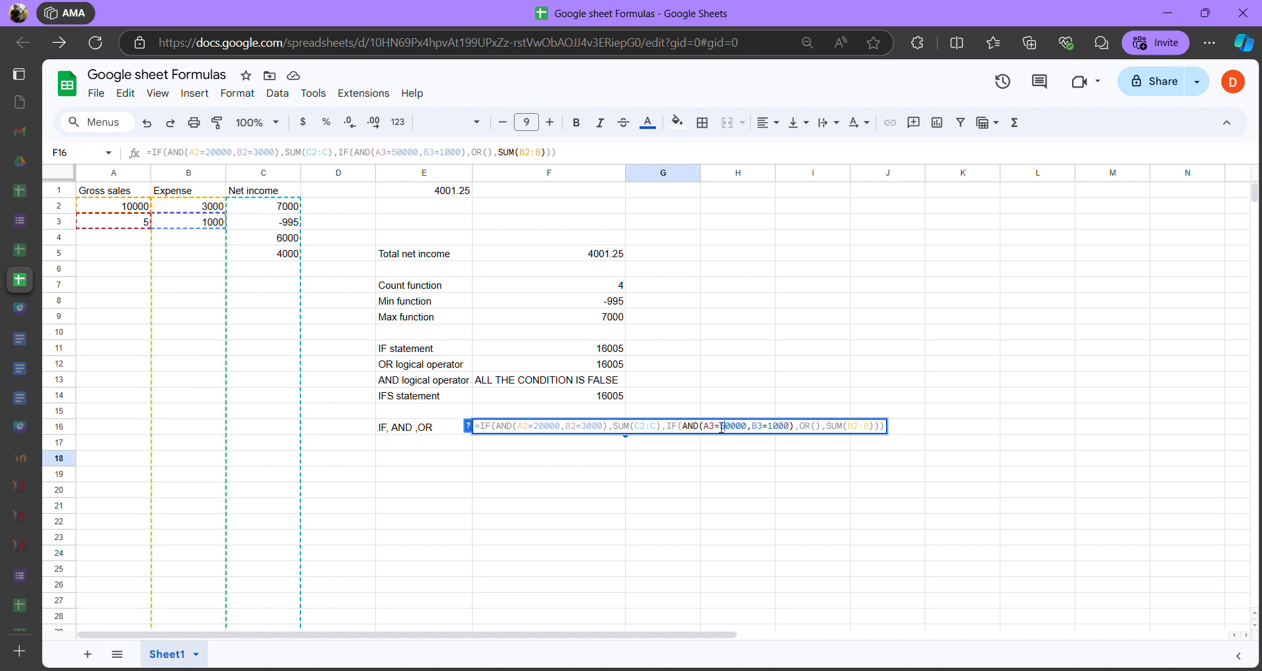
left_click(708, 433)
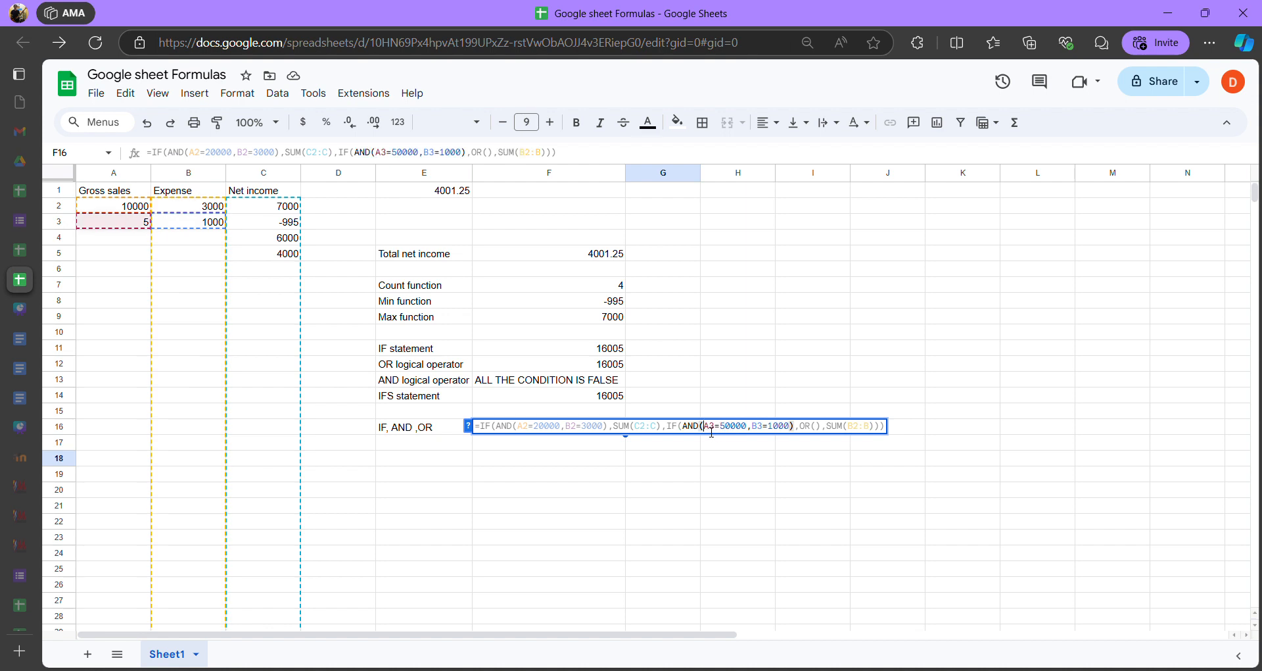
left_click(783, 429)
left_click_drag(704, 430, 879, 430)
left_click(832, 429)
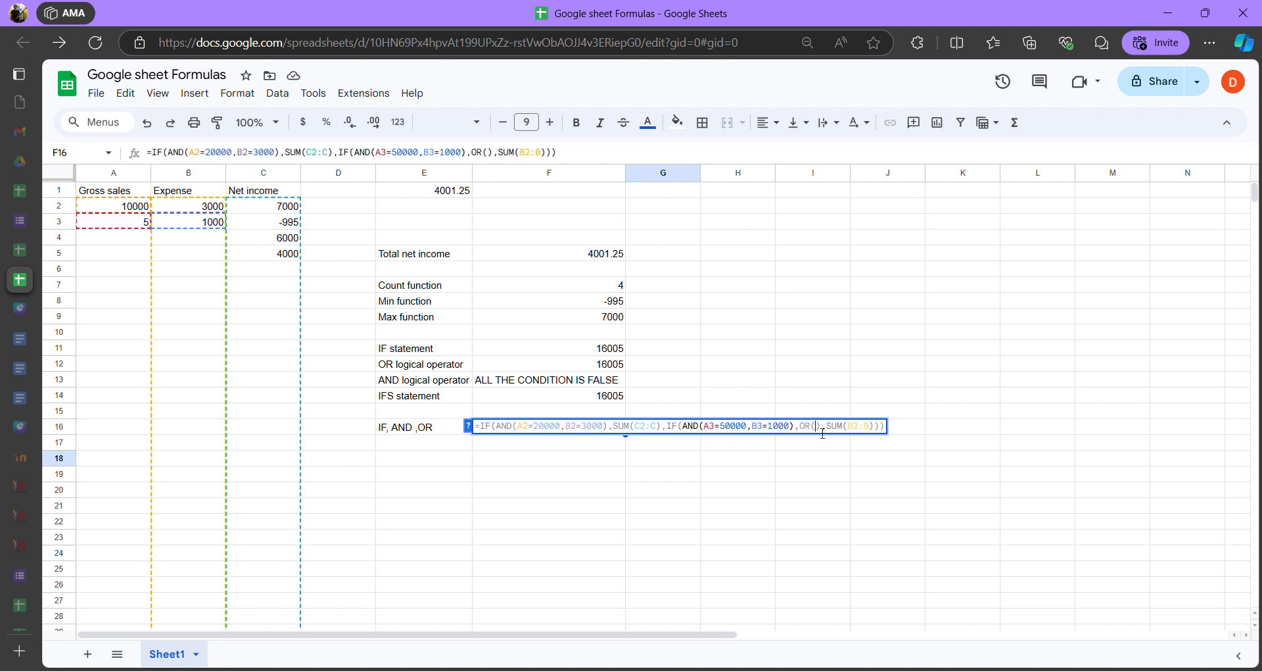
left_click_drag(827, 428, 880, 430)
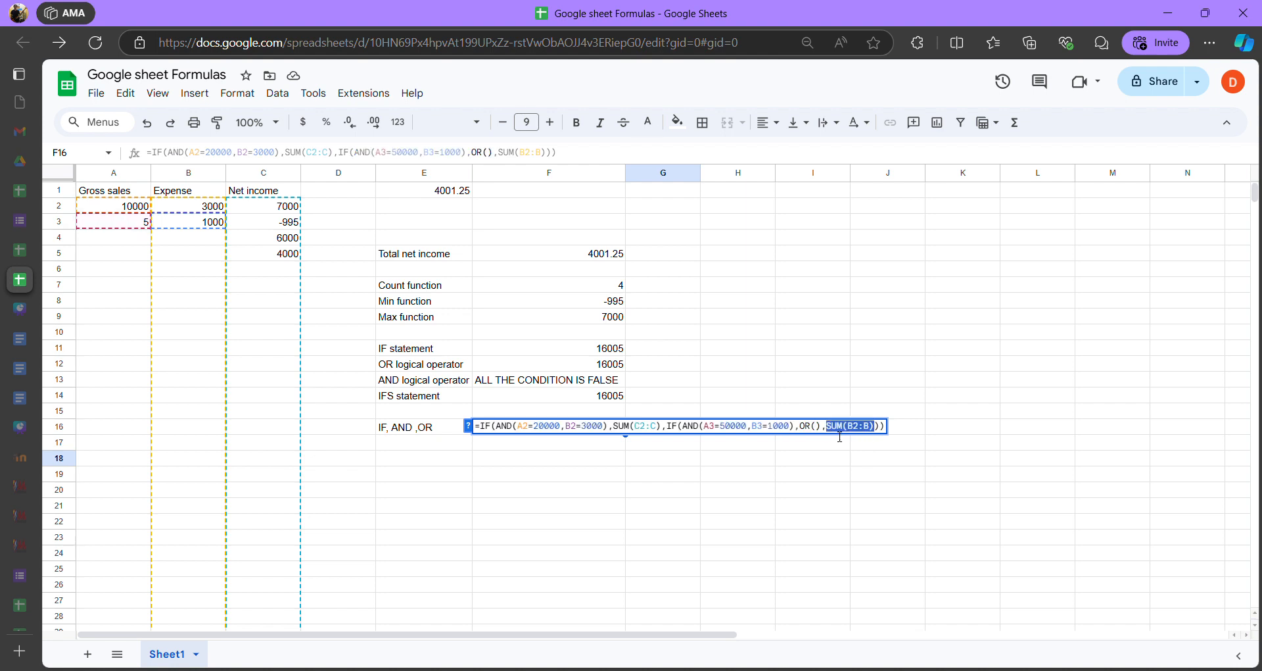
left_click_drag(795, 427, 821, 428)
Examine the A3=50000 and B3=1000 comparisons and the closing parenthesis of the nested AND
left_click(817, 427)
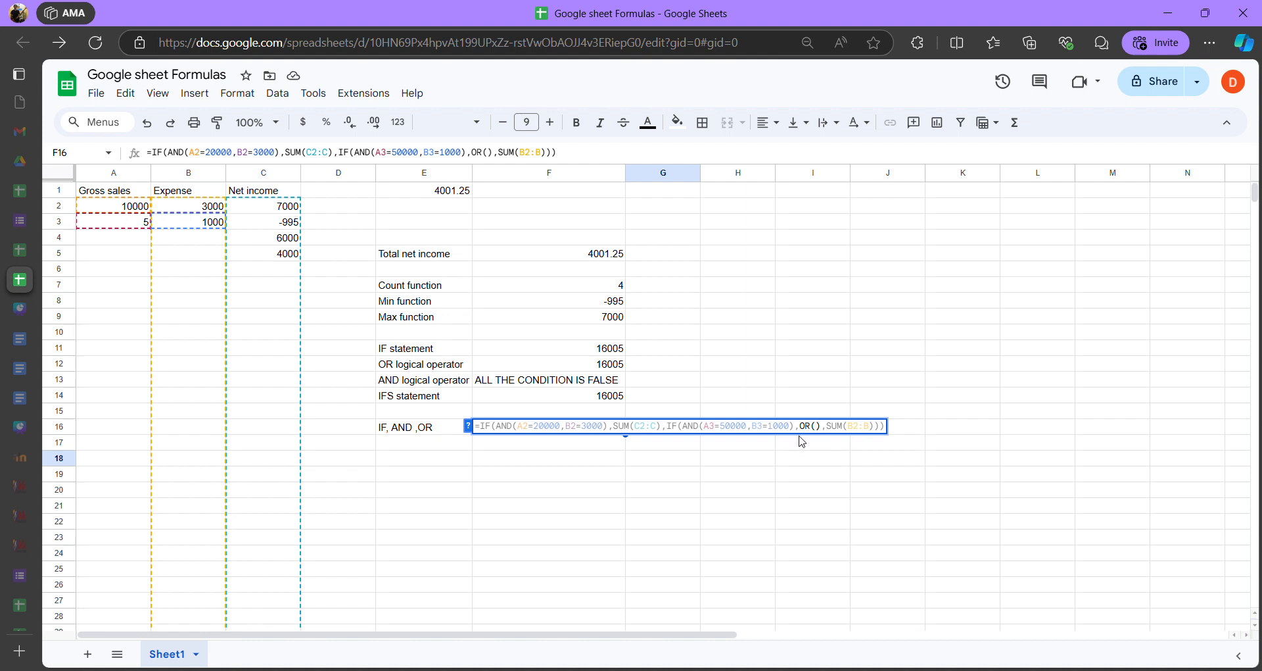
left_click(755, 429)
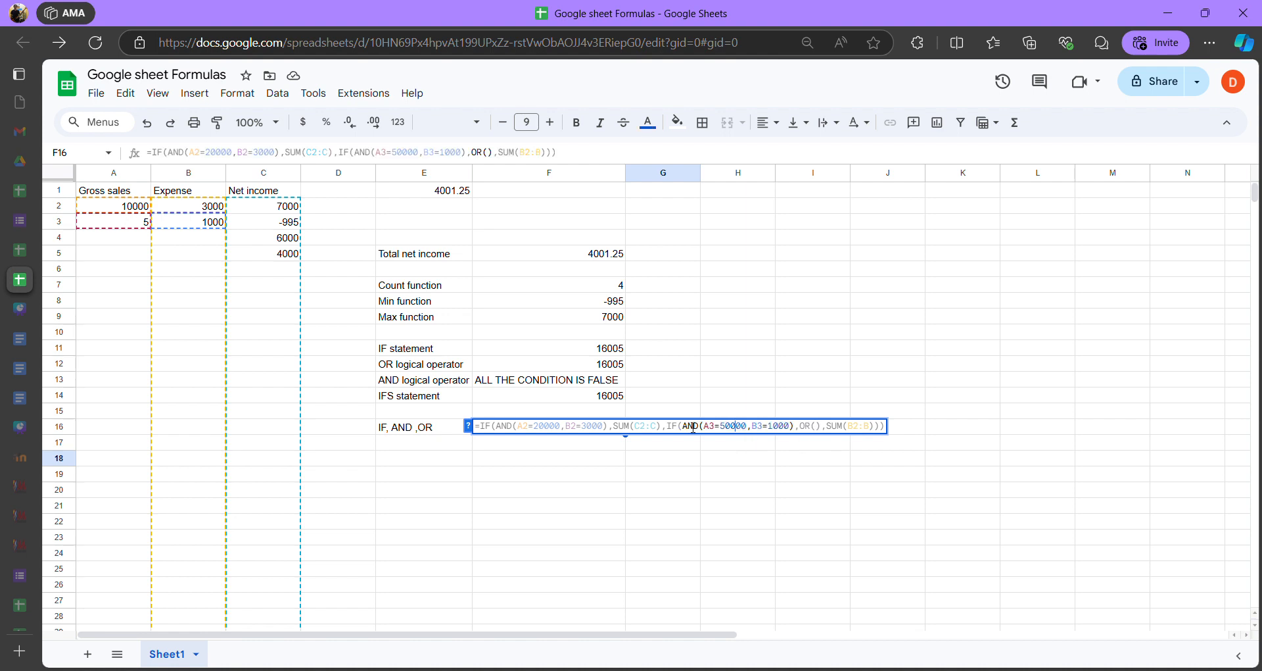
left_click_drag(726, 428, 790, 431)
left_click(732, 427)
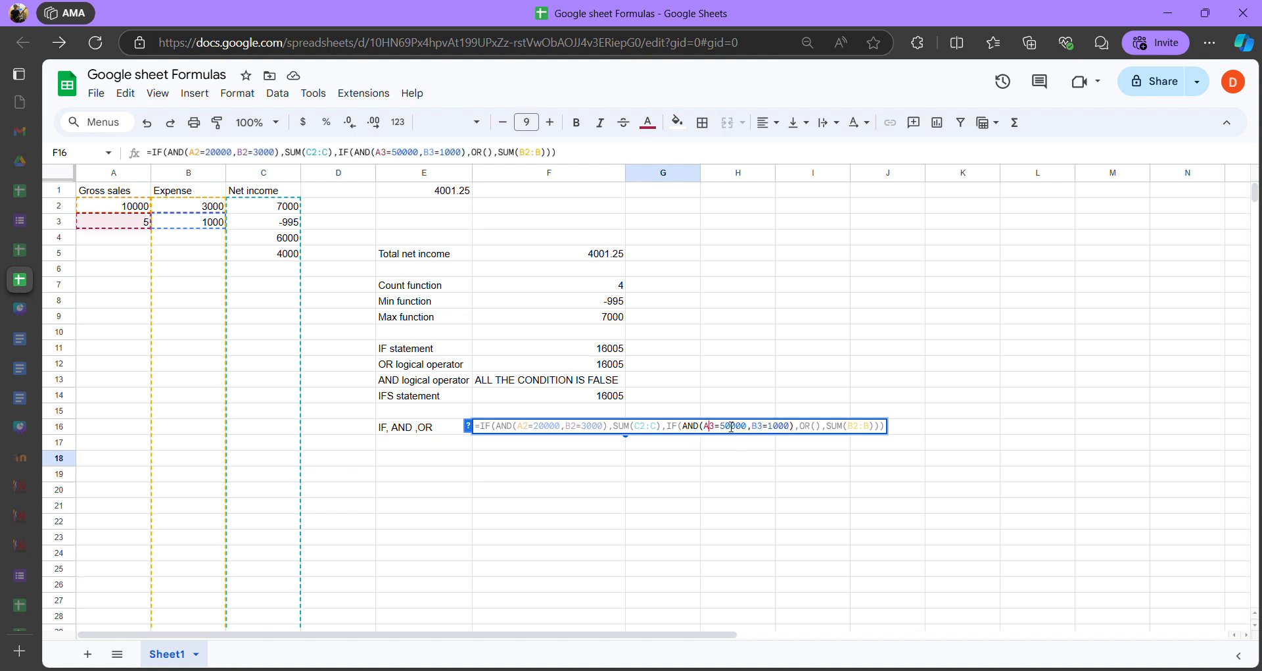
left_click(727, 427)
left_click(792, 428)
left_click(796, 428)
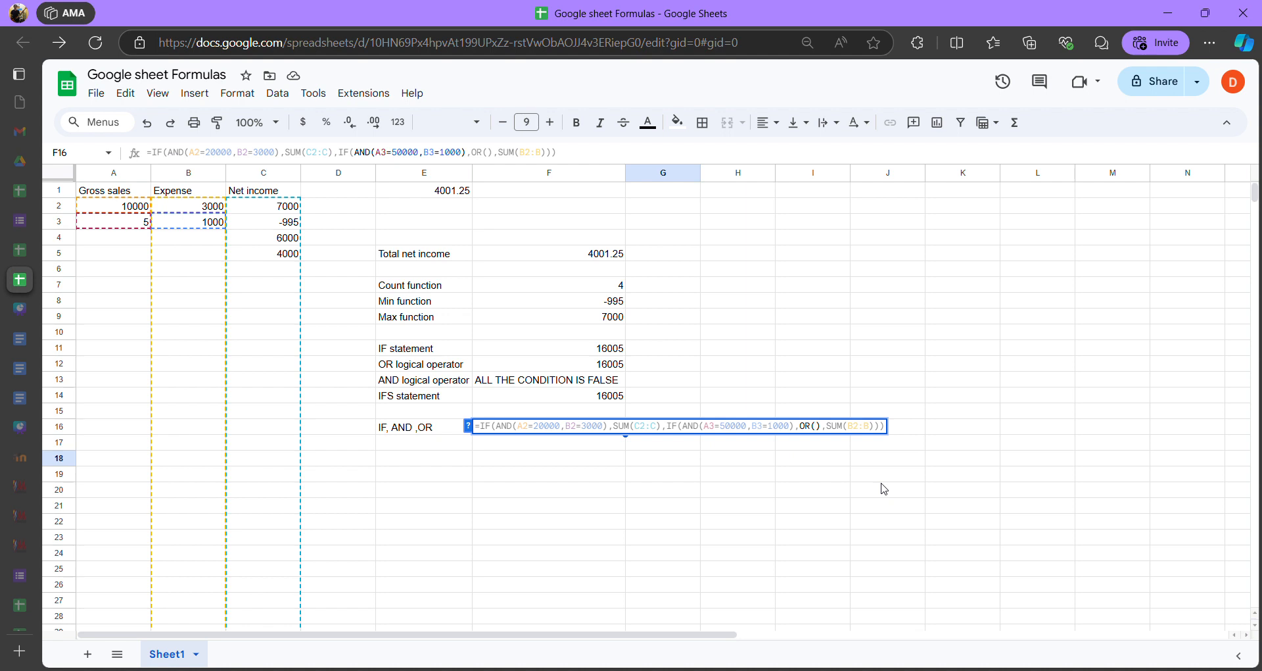
Try entering A3>B3 followed by a comma as the first condition inside OR()
type("A")
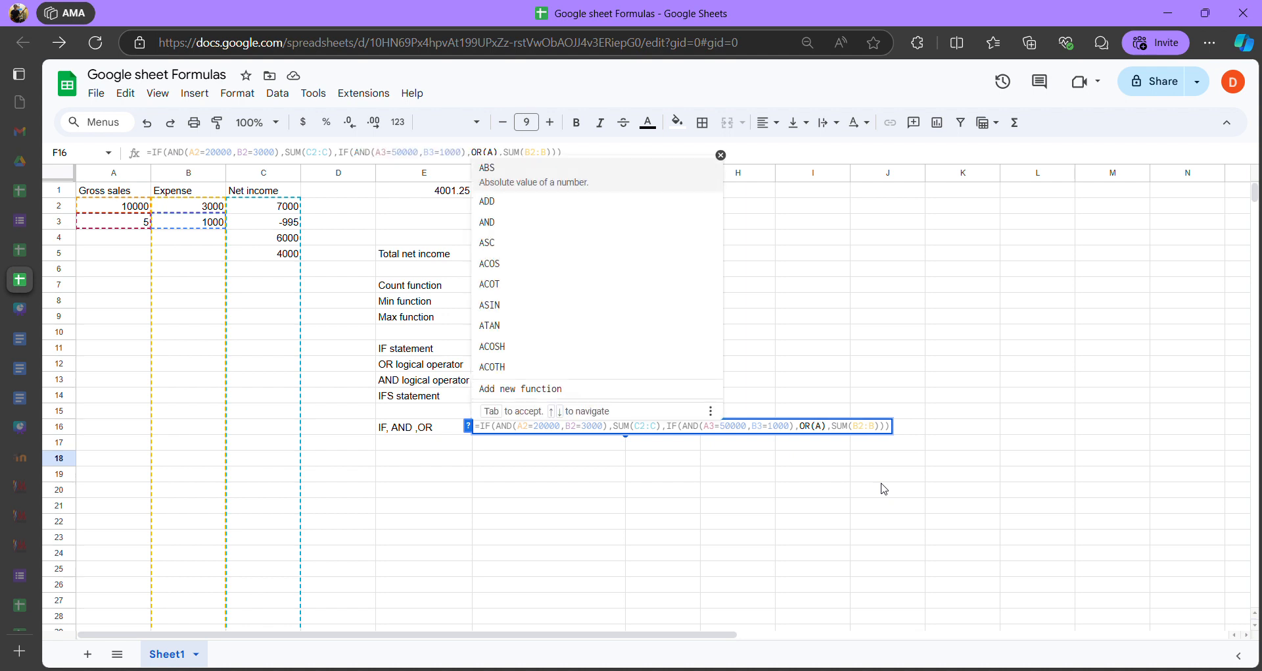
type("3")
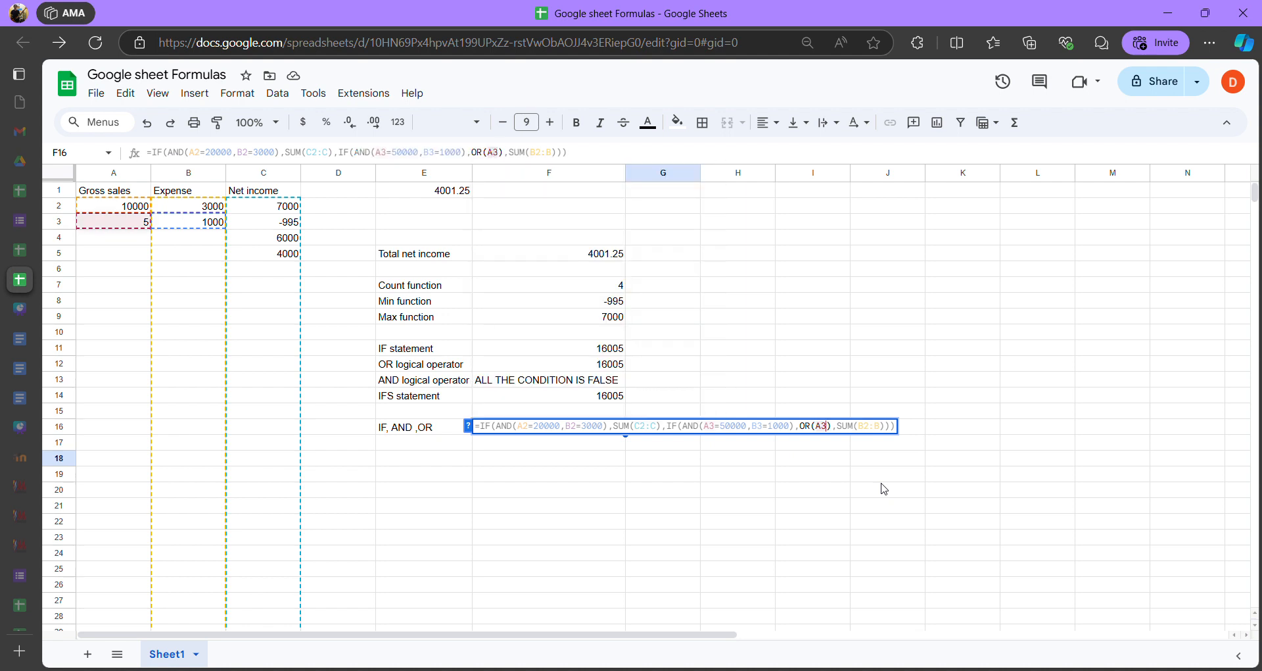
type(">B3,")
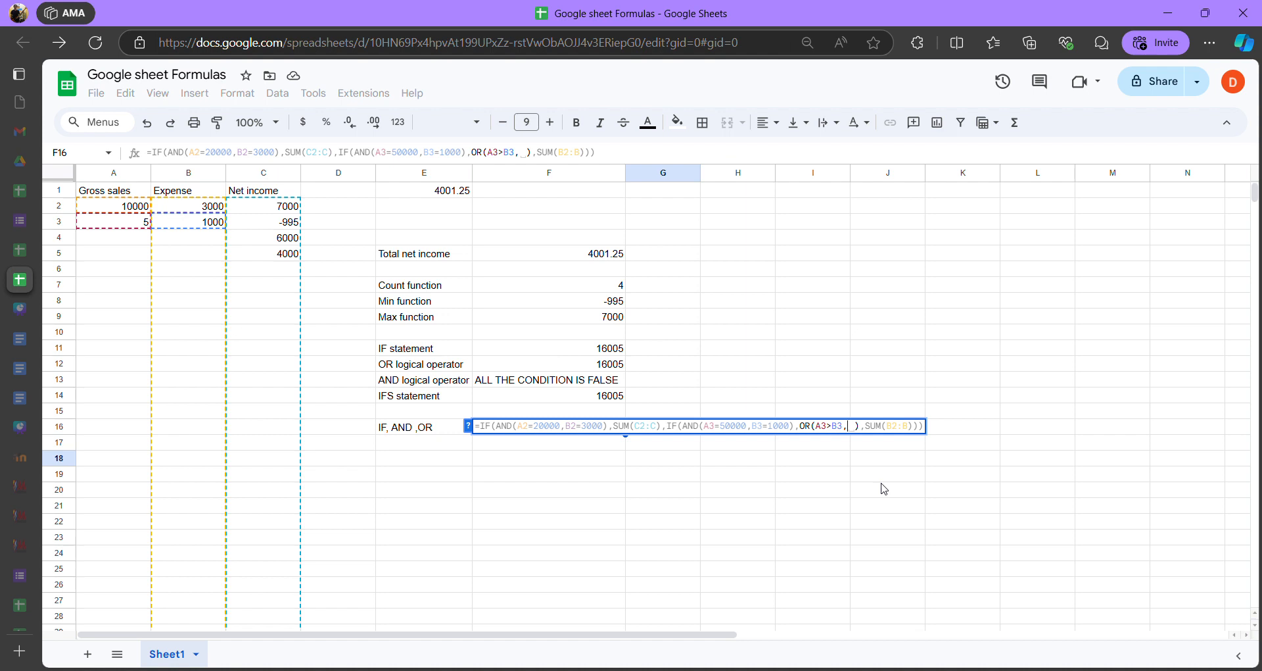
type("A")
key("BackSpace")
key("BackSpace")
key("BackSpace")
key("BackSpace")
key("BackSpace")
Replace the OR conditions with A2>,B2 and A3>B3 so it reads OR(A2>,B2, A3>B3)
type("2>,")
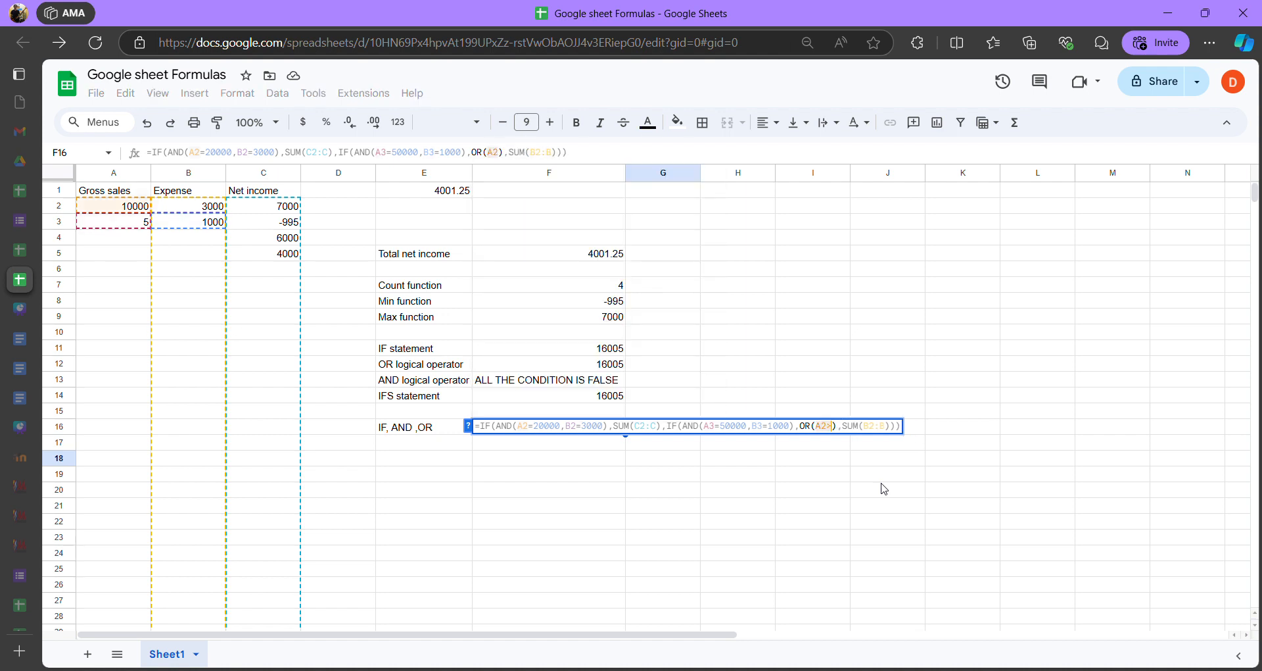
type("B2,")
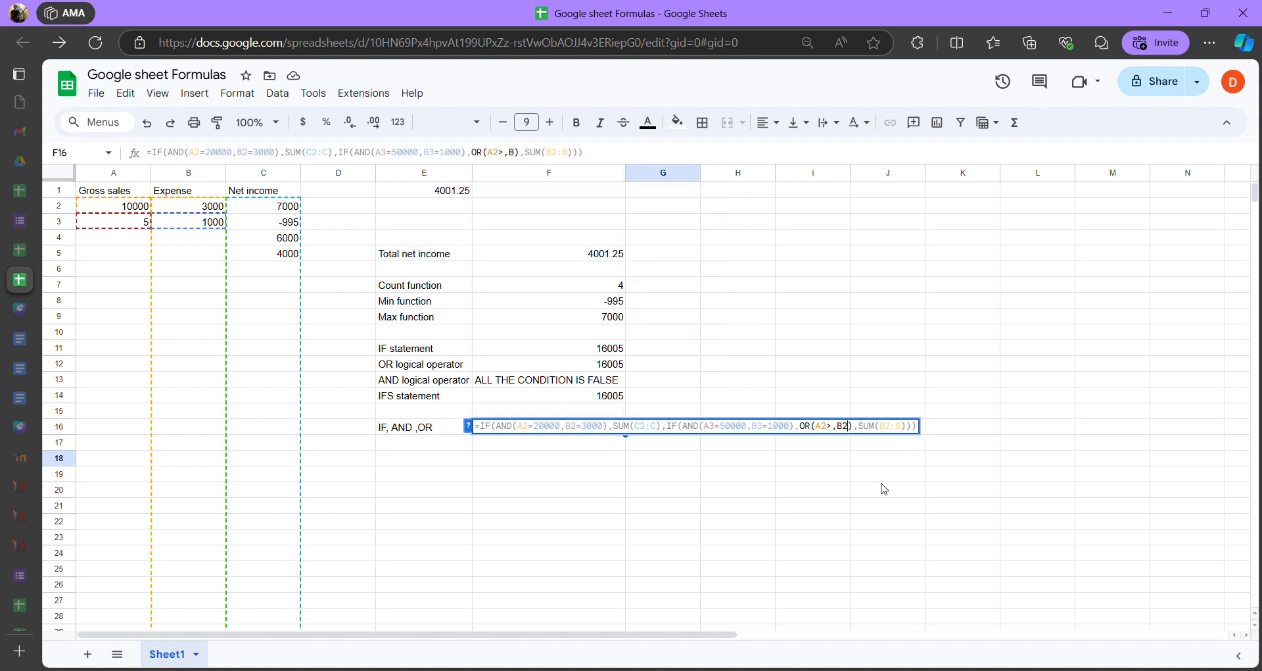
type(" A3")
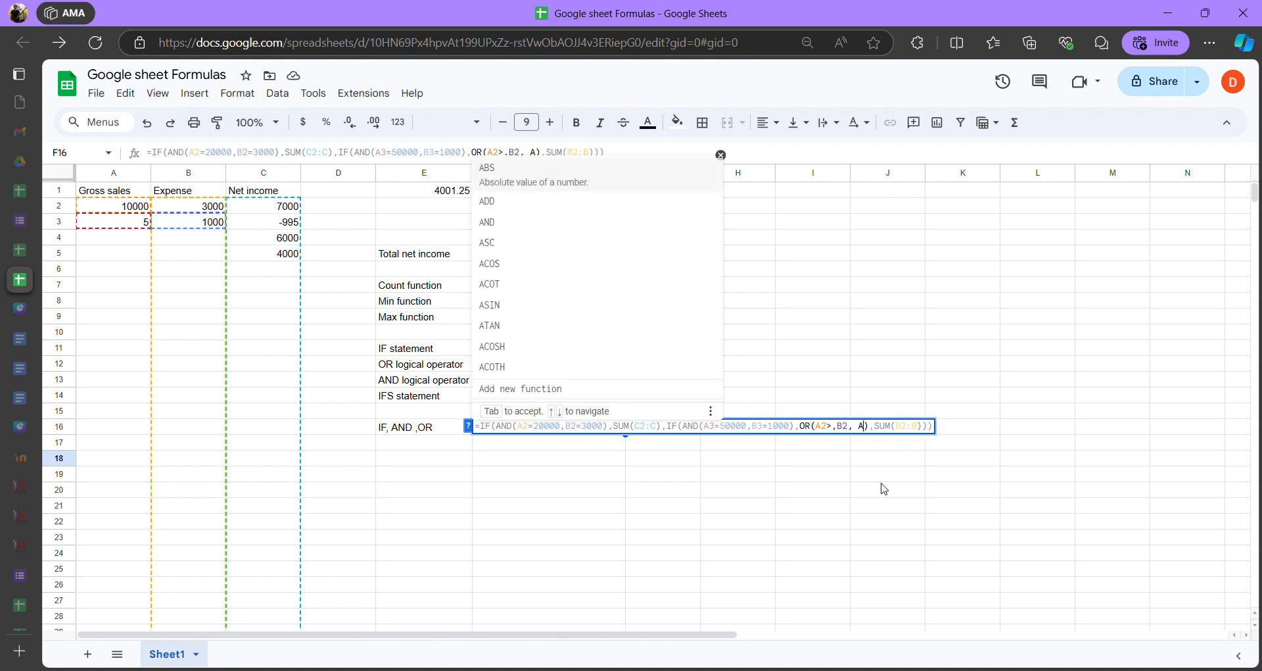
type(">B3")
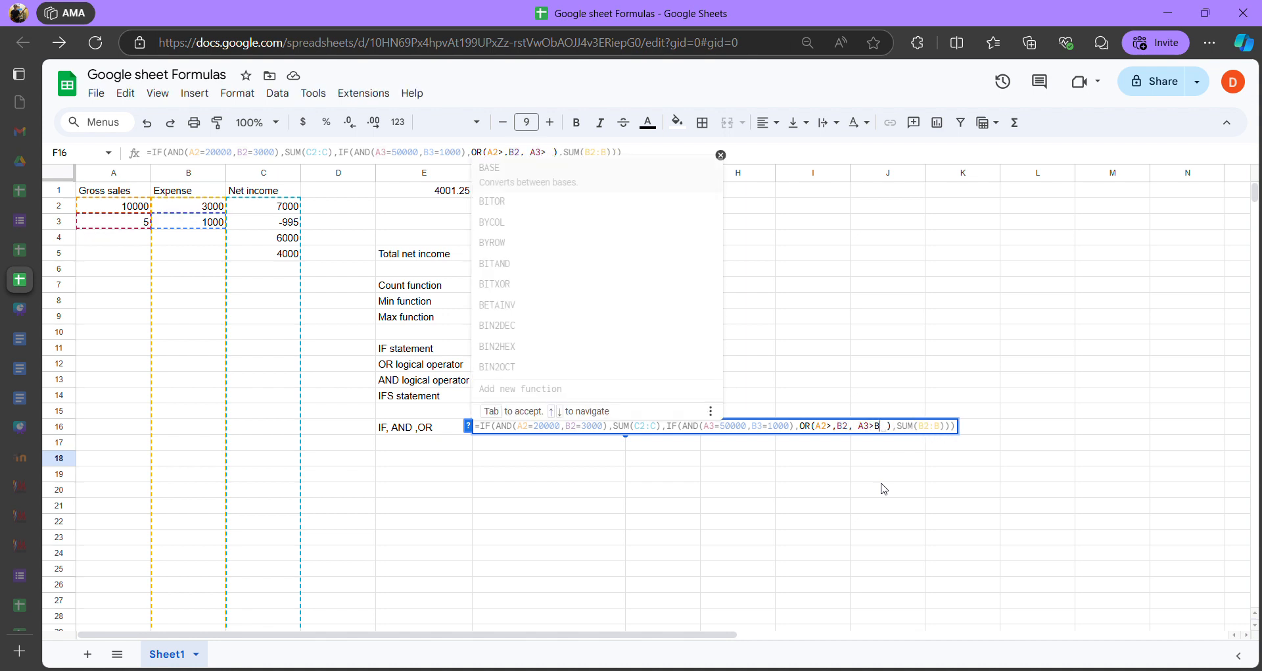
Examine the SUM(B2:B) argument after the OR and the parentheses that close the nested IF
left_click(922, 426)
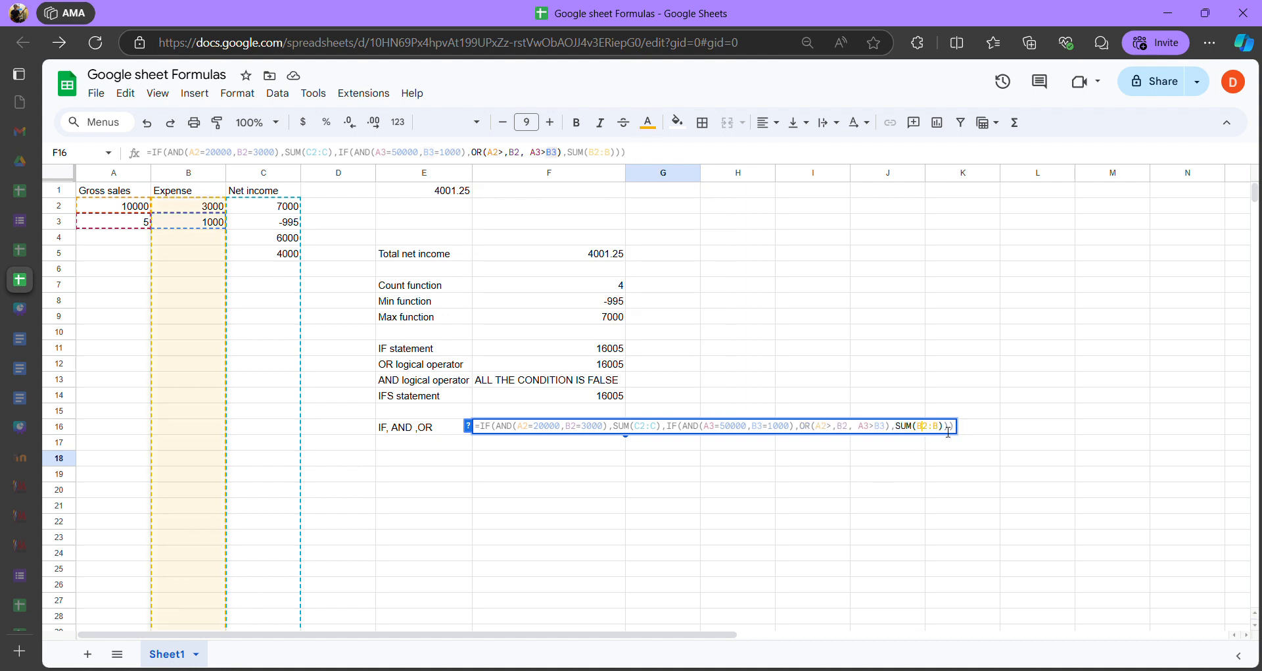
left_click_drag(895, 426, 938, 437)
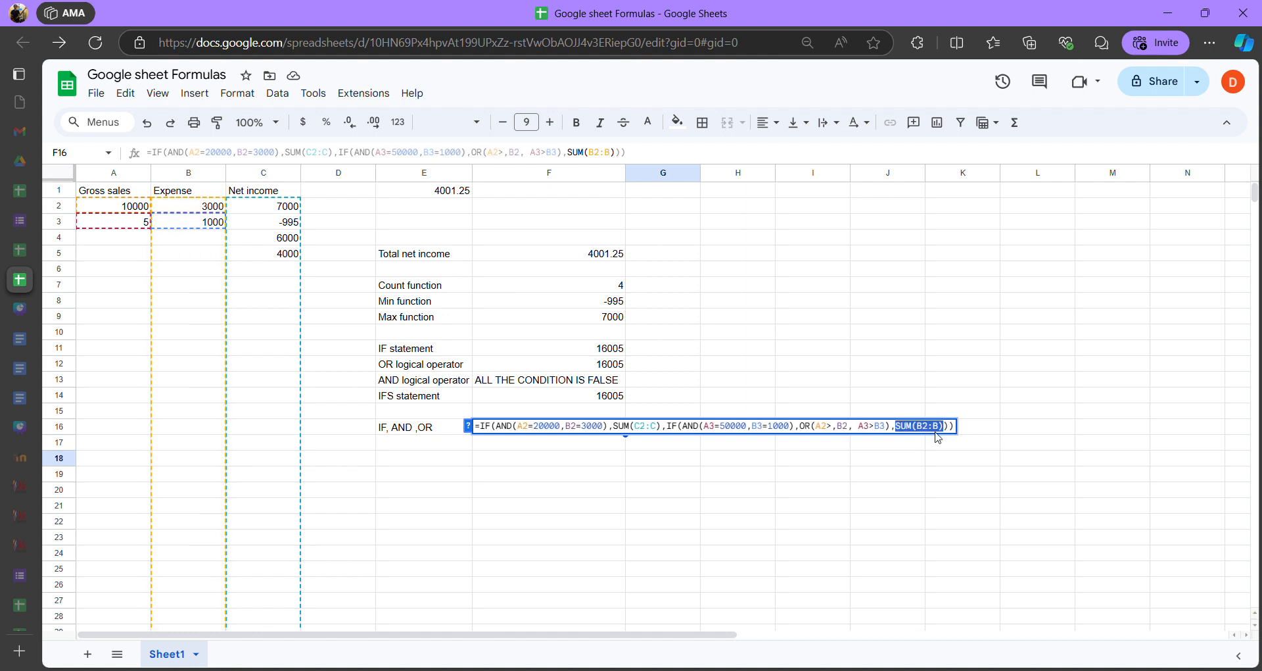
left_click(933, 435)
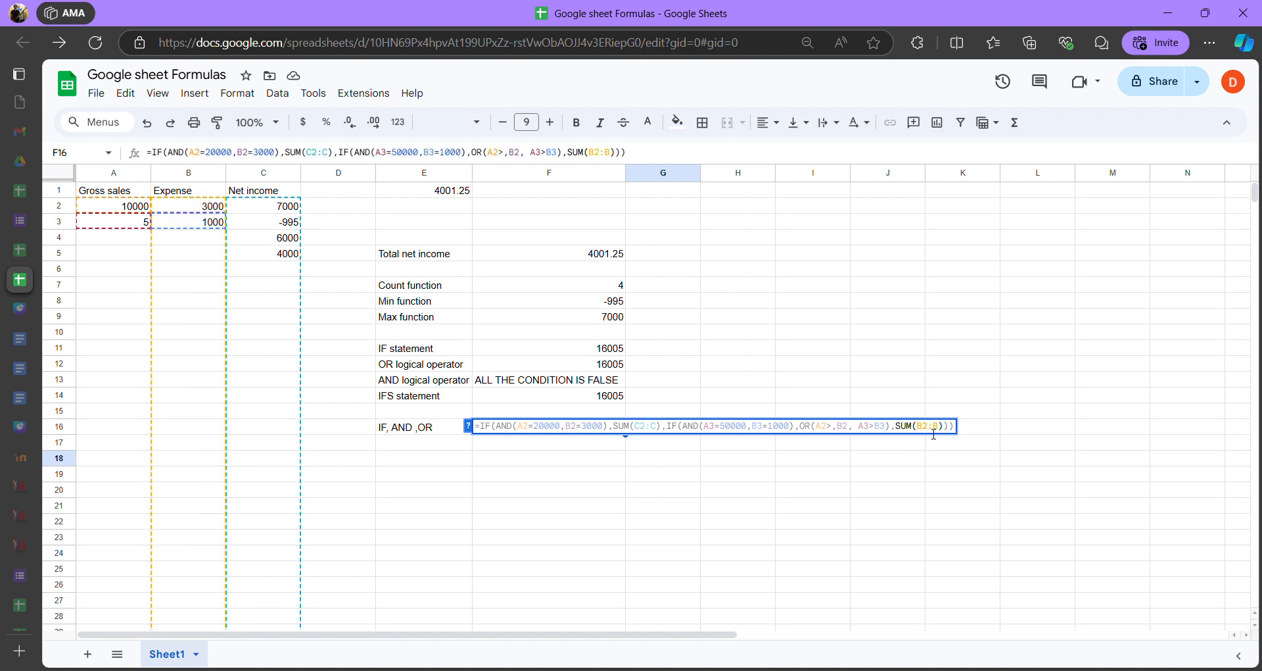
left_click_drag(913, 427, 943, 430)
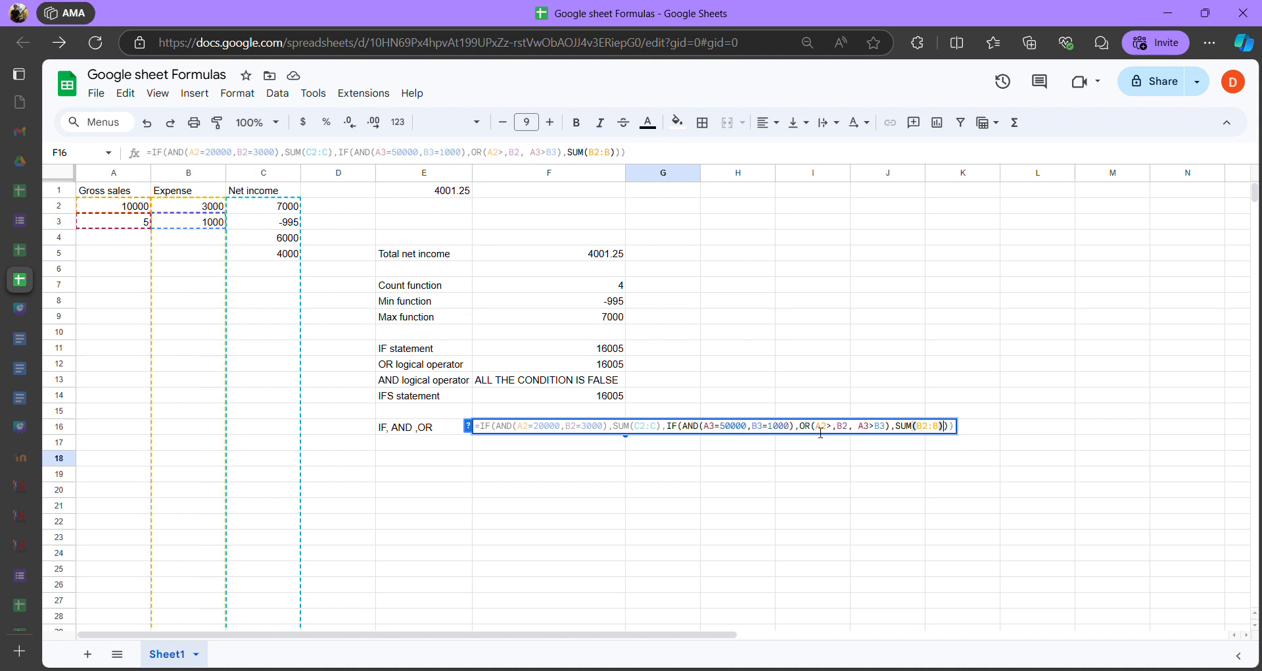
left_click(955, 429)
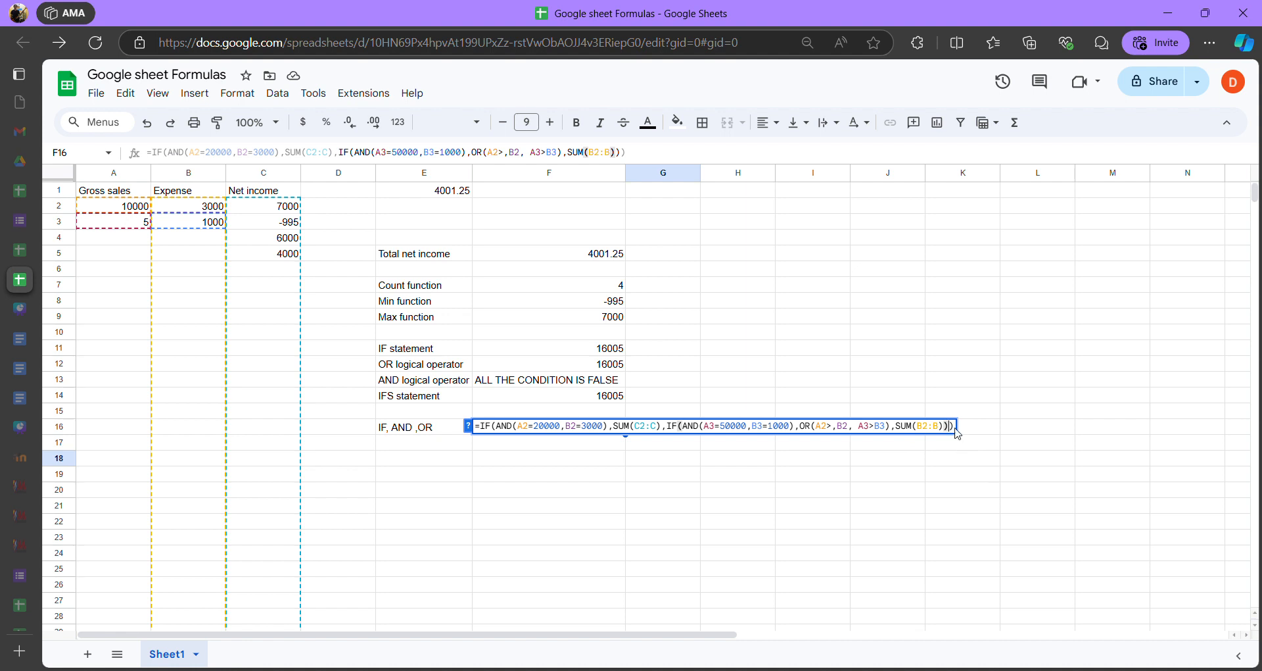
Try inserting a comma after the closing parenthesis of the nested IF
left_click(955, 427)
left_click(956, 429)
type(",")
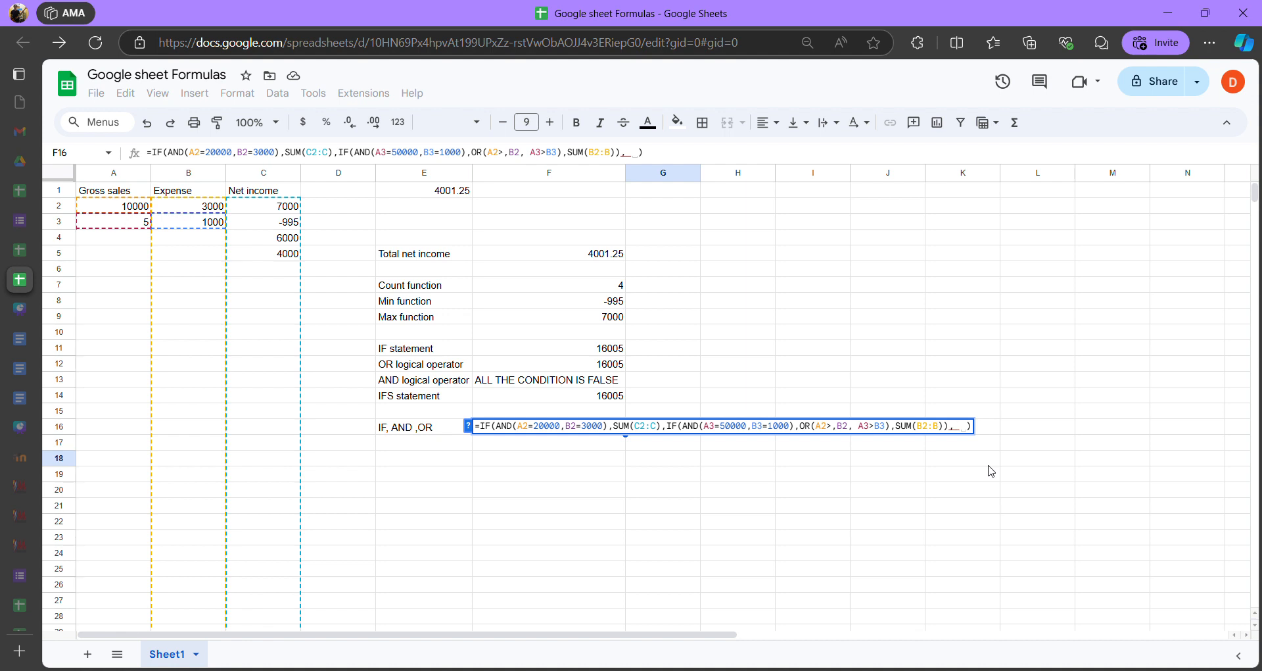
key("BackSpace")
key("BackSpace")
key("Right")
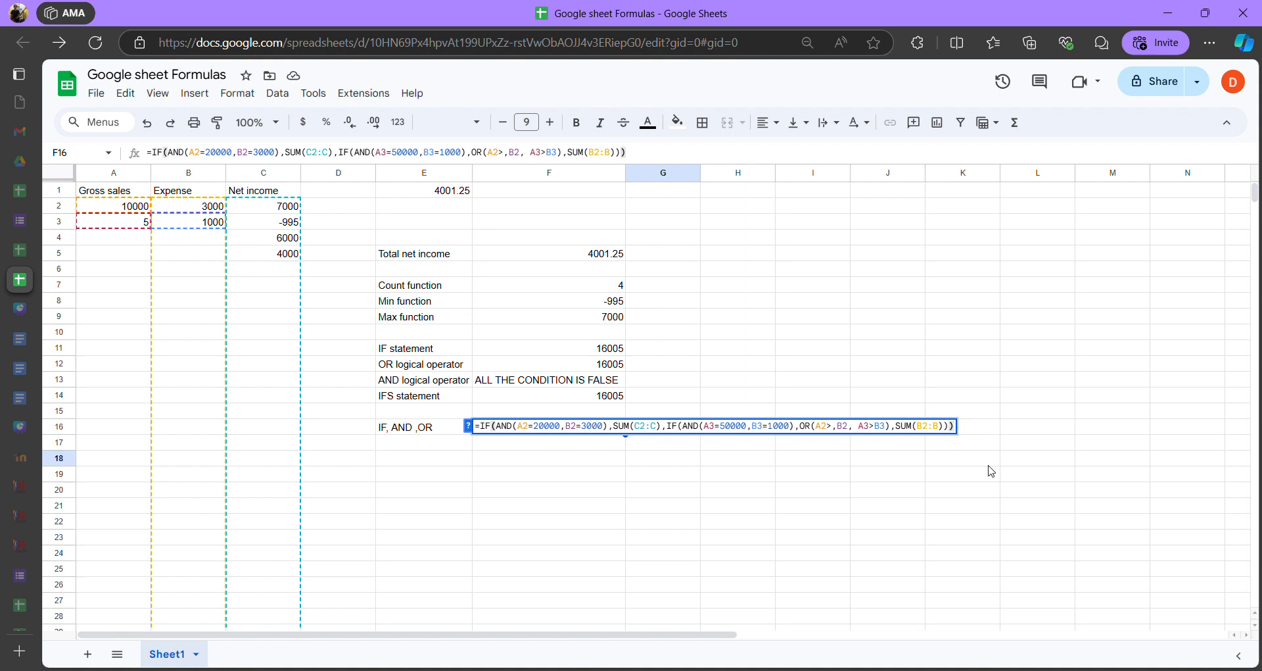
Try adding the text "Conditional is false" as a further argument of the outer IF, after the nested IF
key("Left")
type(", ")
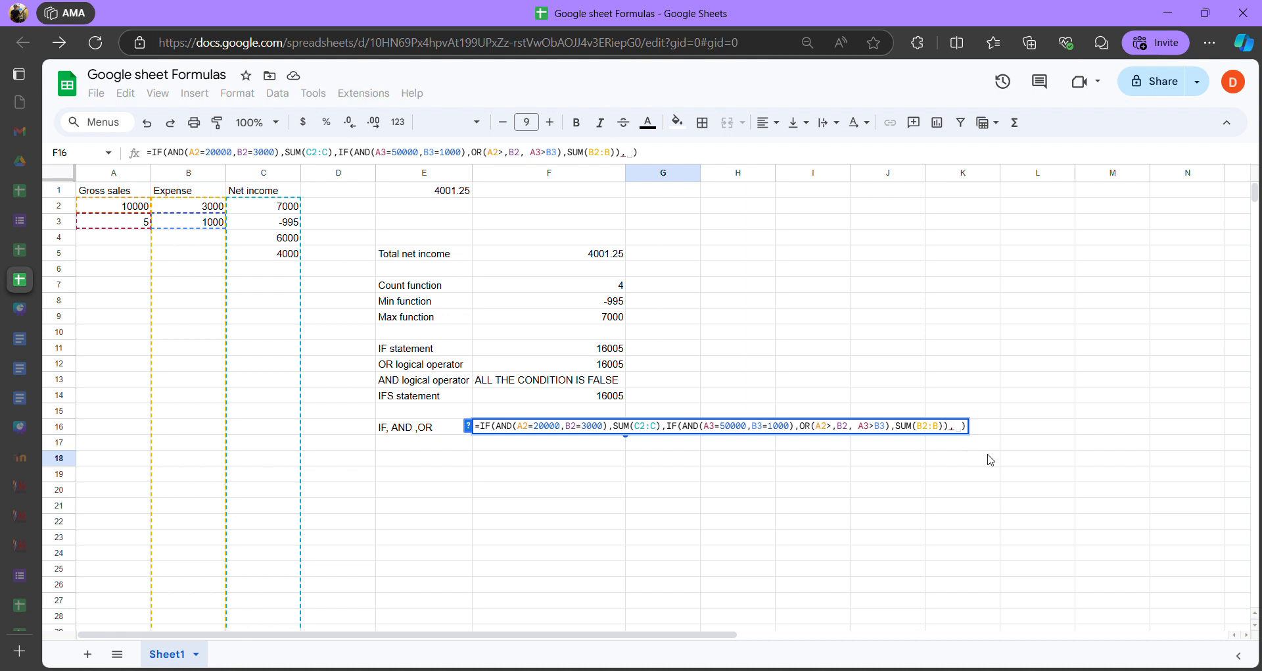
type("\"Conditional")
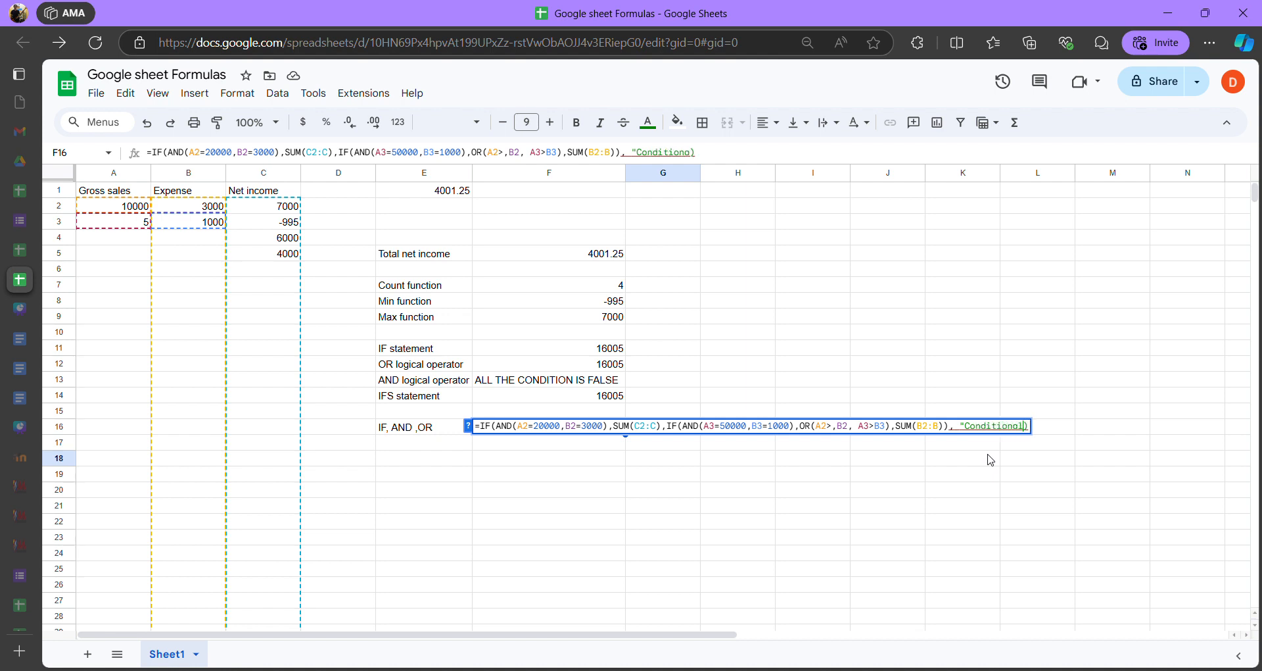
type(" st")
key("BackSpace")
key("BackSpace")
type("is false\"")
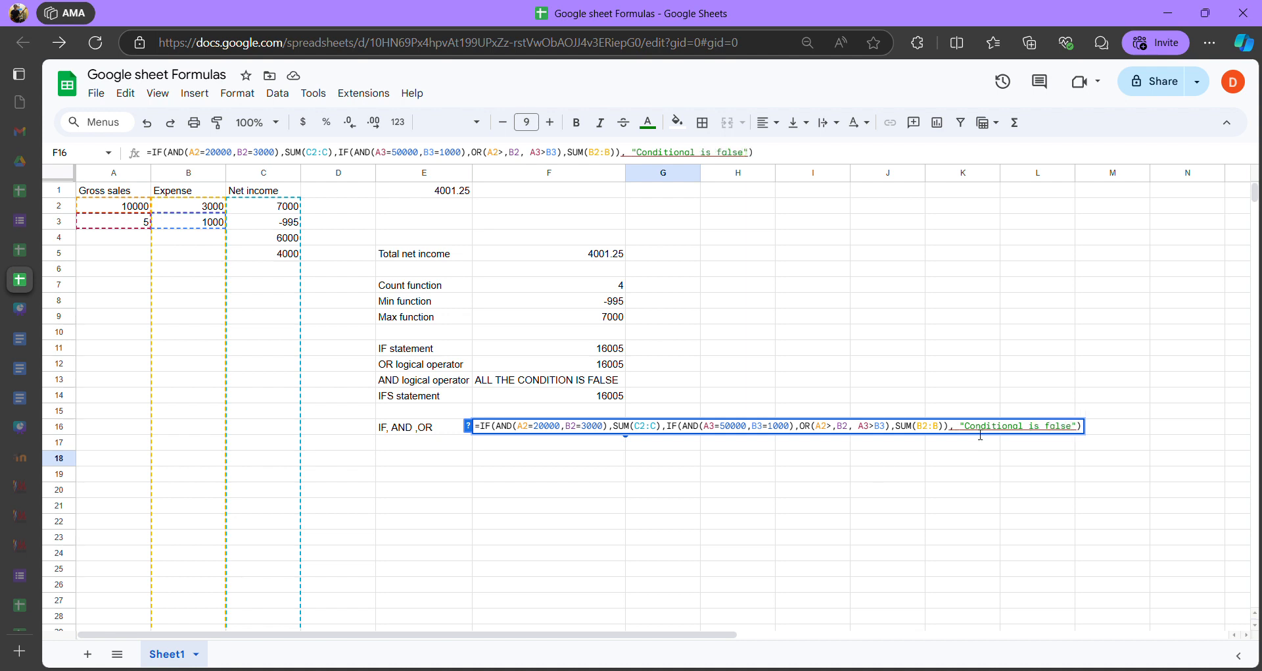
mouse_move(977, 430)
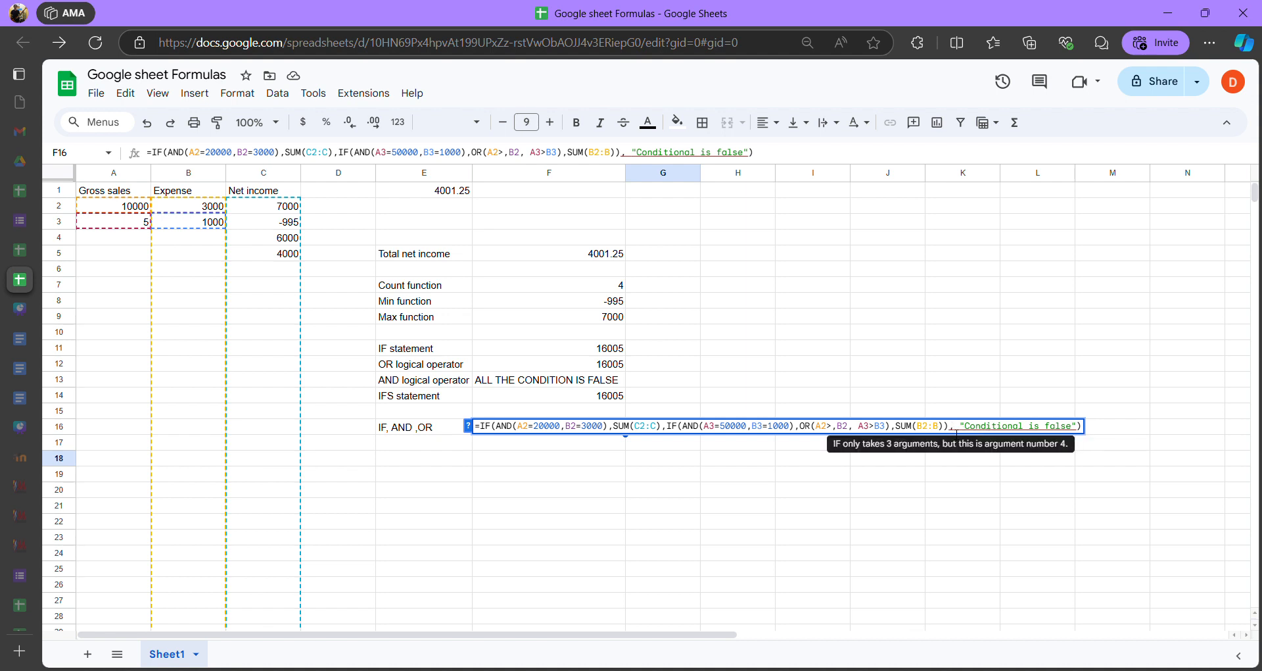
Move "Conditional is false" from the outer IF into the nested IF, directly after SUM(B2:B)
key("Left")
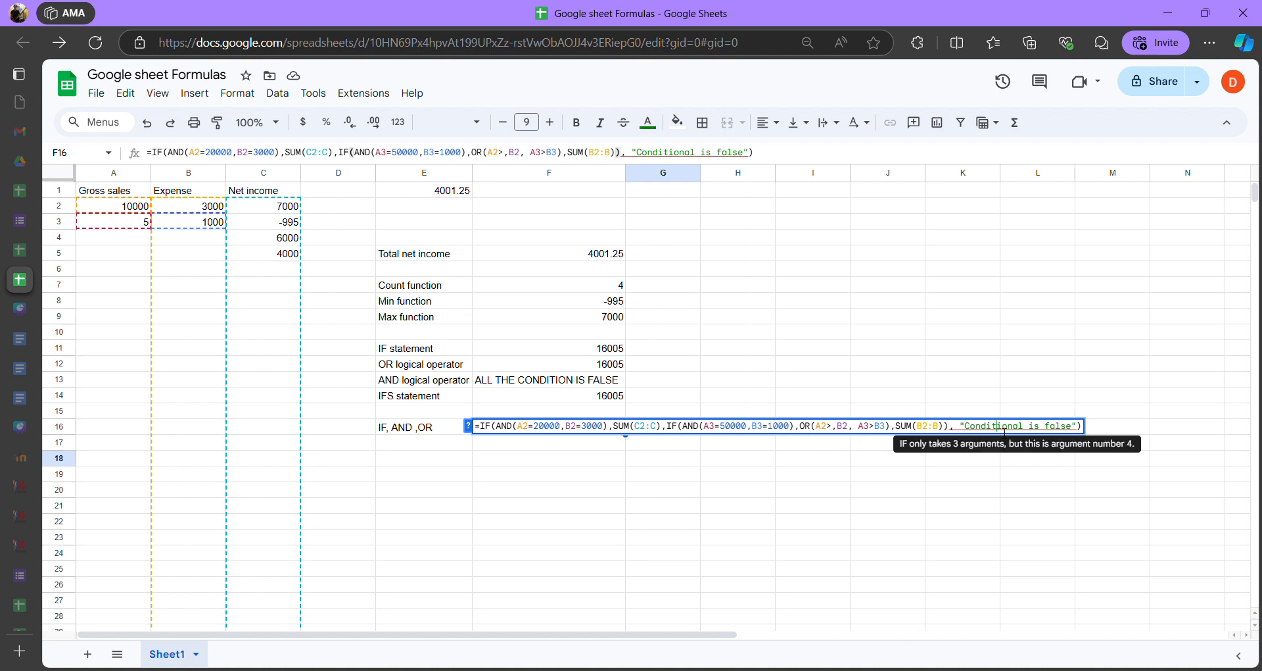
left_click_drag(1078, 426, 978, 427)
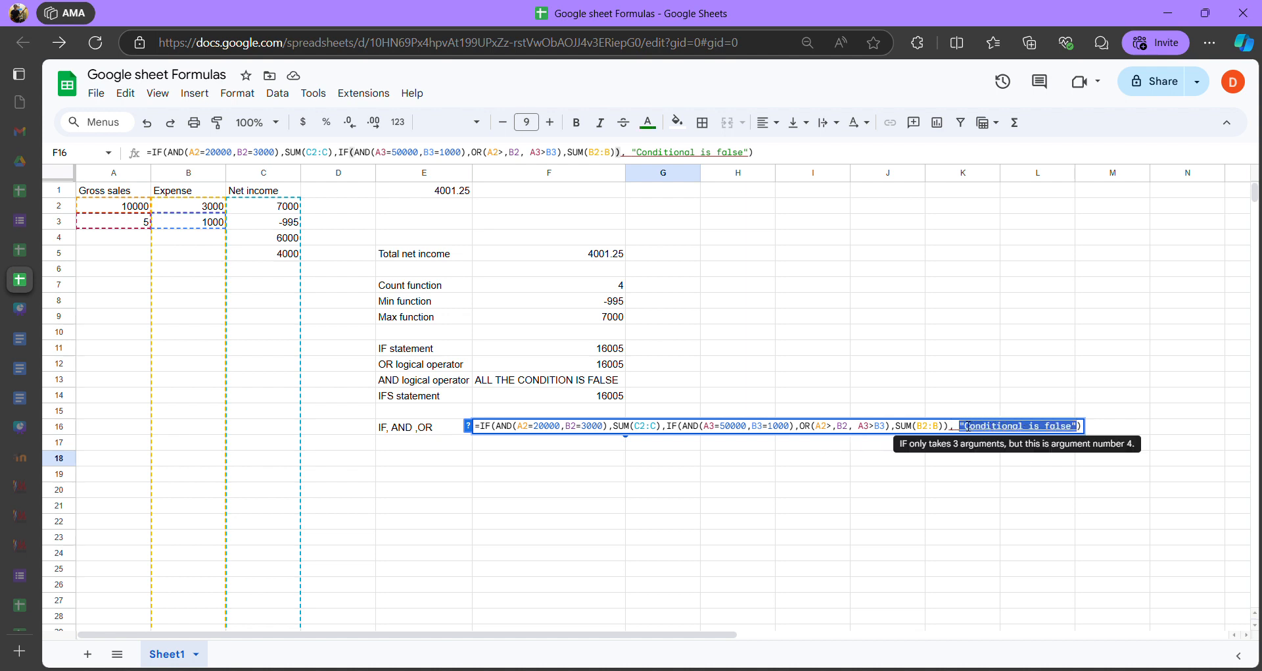
key("BackSpace")
key("BackSpace")
key("BackSpace")
type(",")
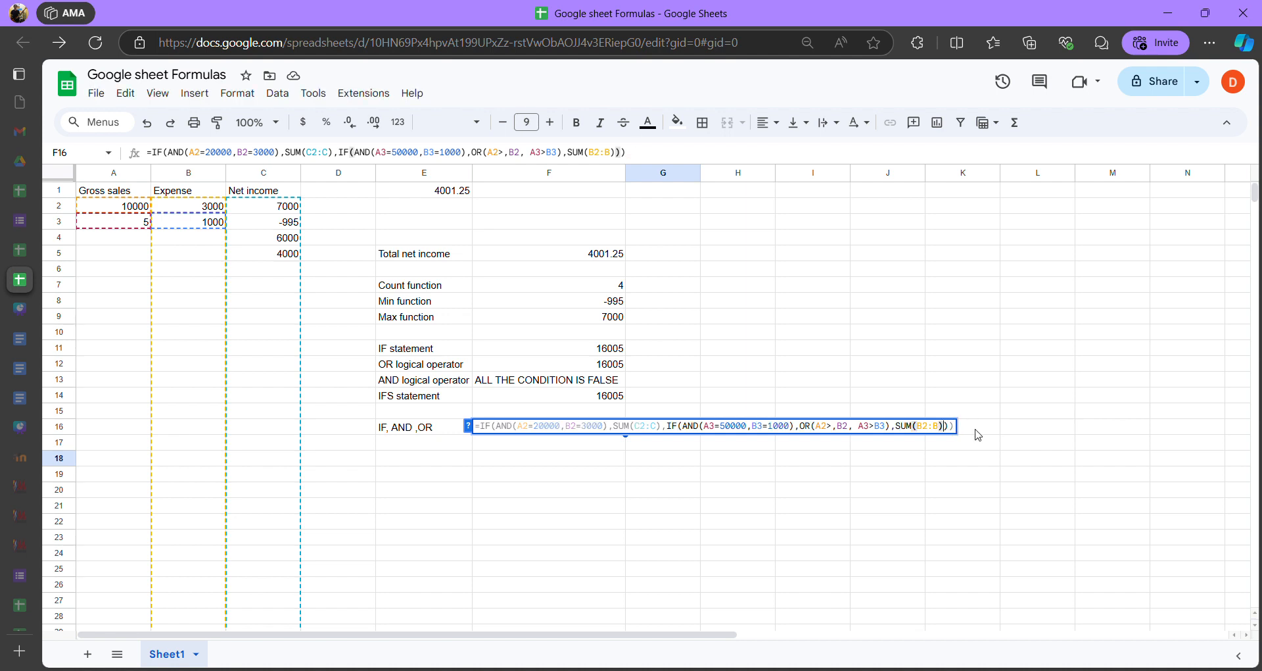
type("\"Conditional is false\"")
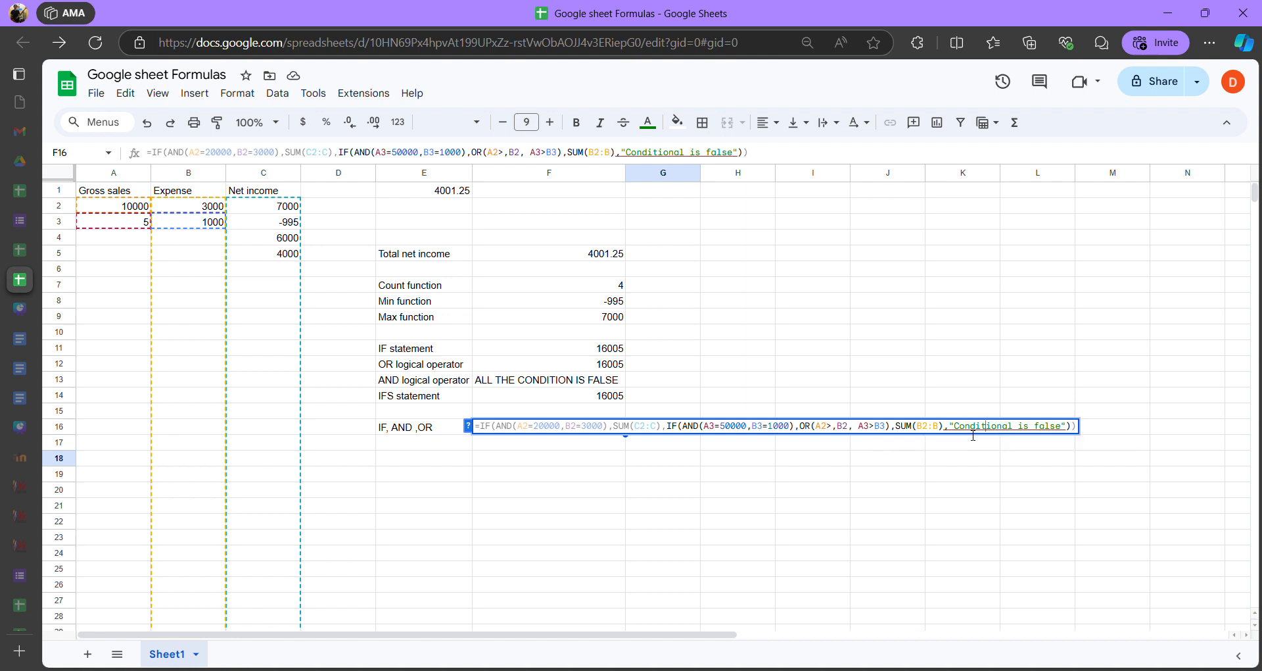
Commit the formula in F16 and reopen it for editing
left_click(1080, 428)
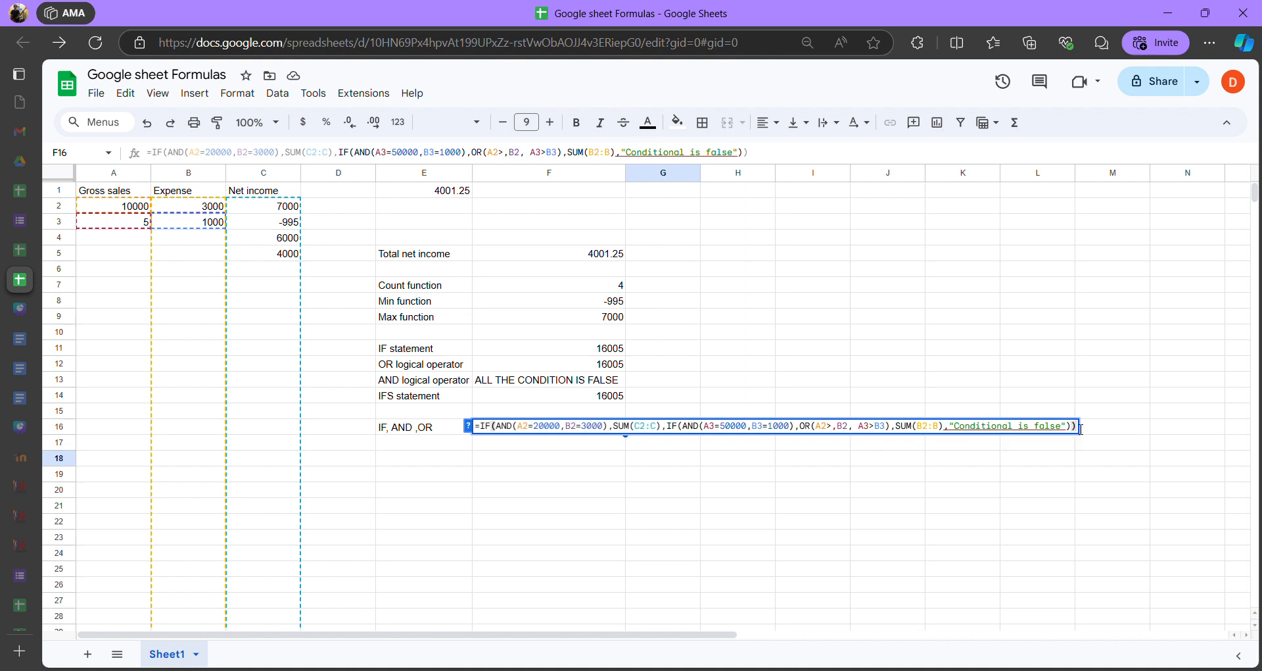
left_click(935, 428)
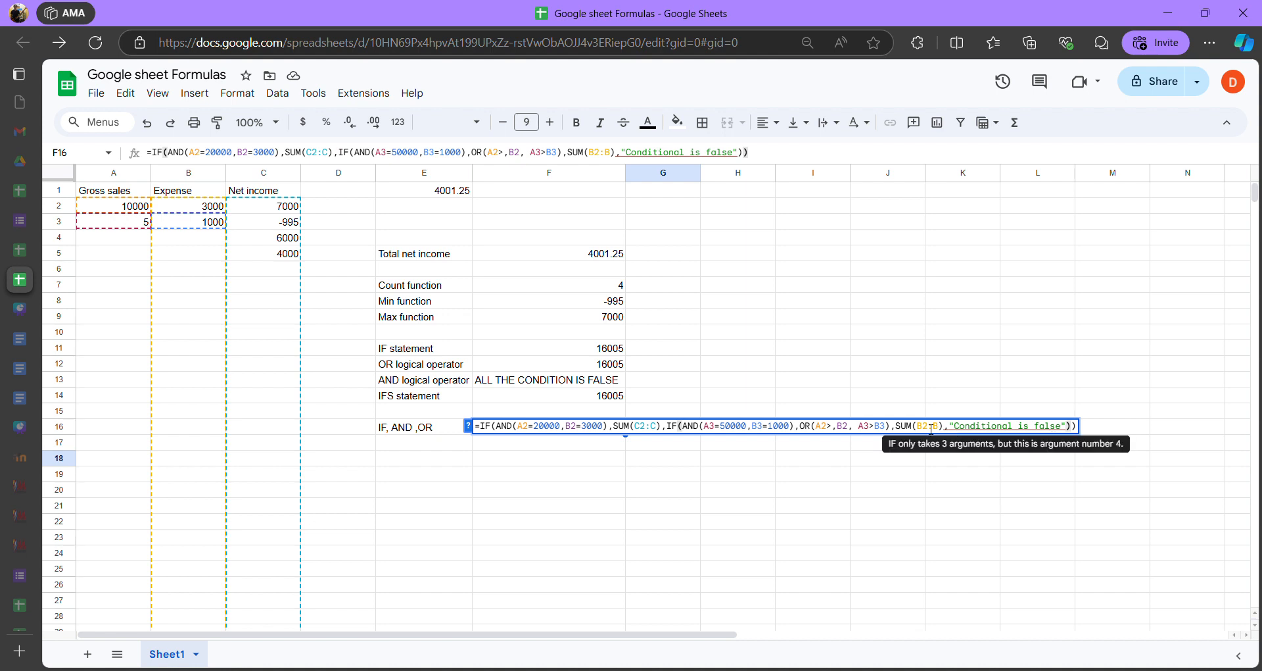
left_click(876, 462)
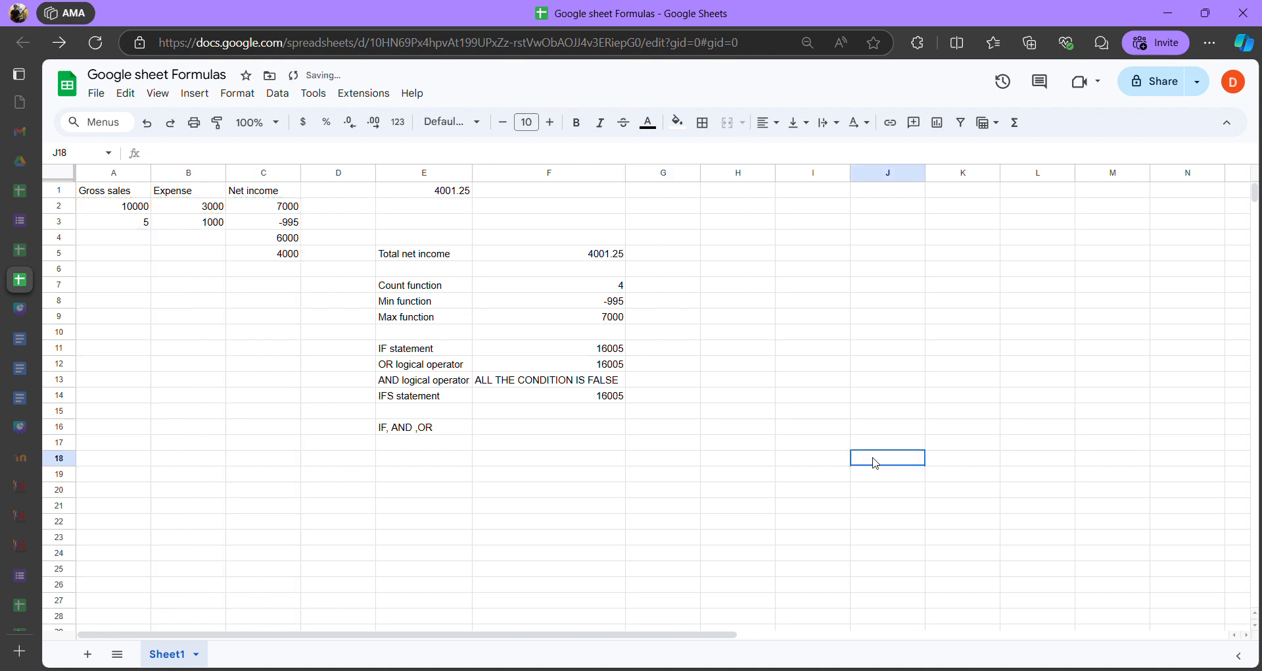
left_click(559, 432)
double_click(558, 432)
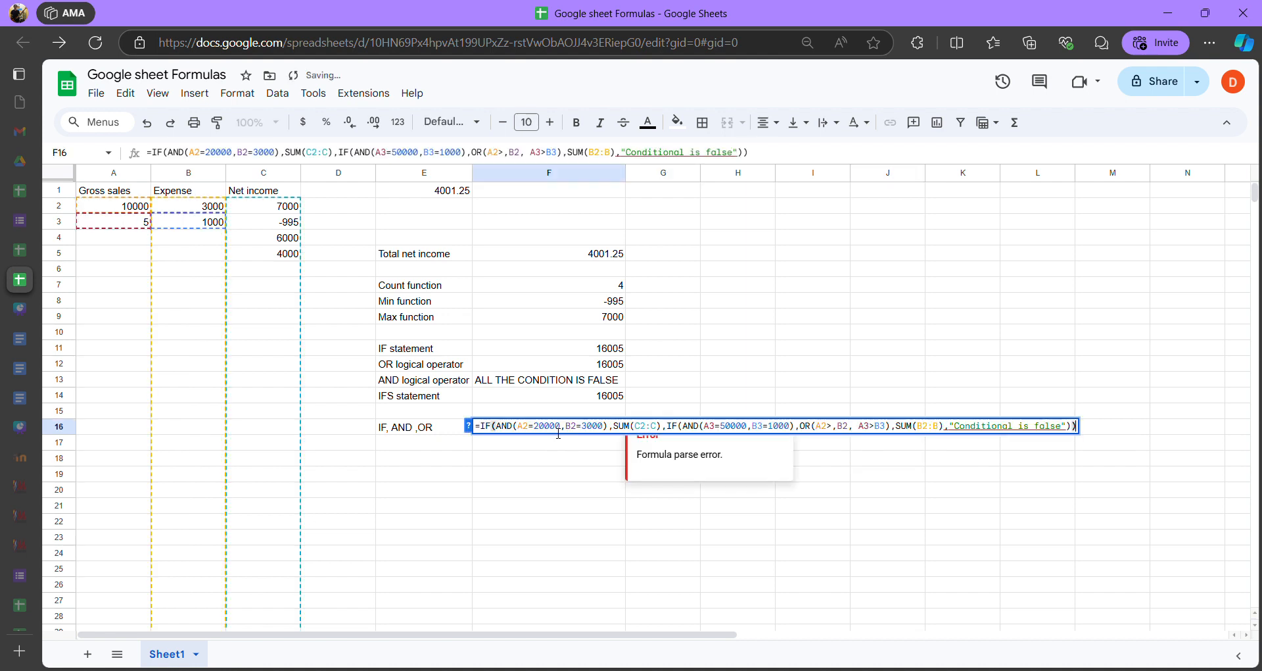
Examine the separators between the nested AND, the OR, SUM(B2:B) and "Conditional is false"
left_click(890, 429)
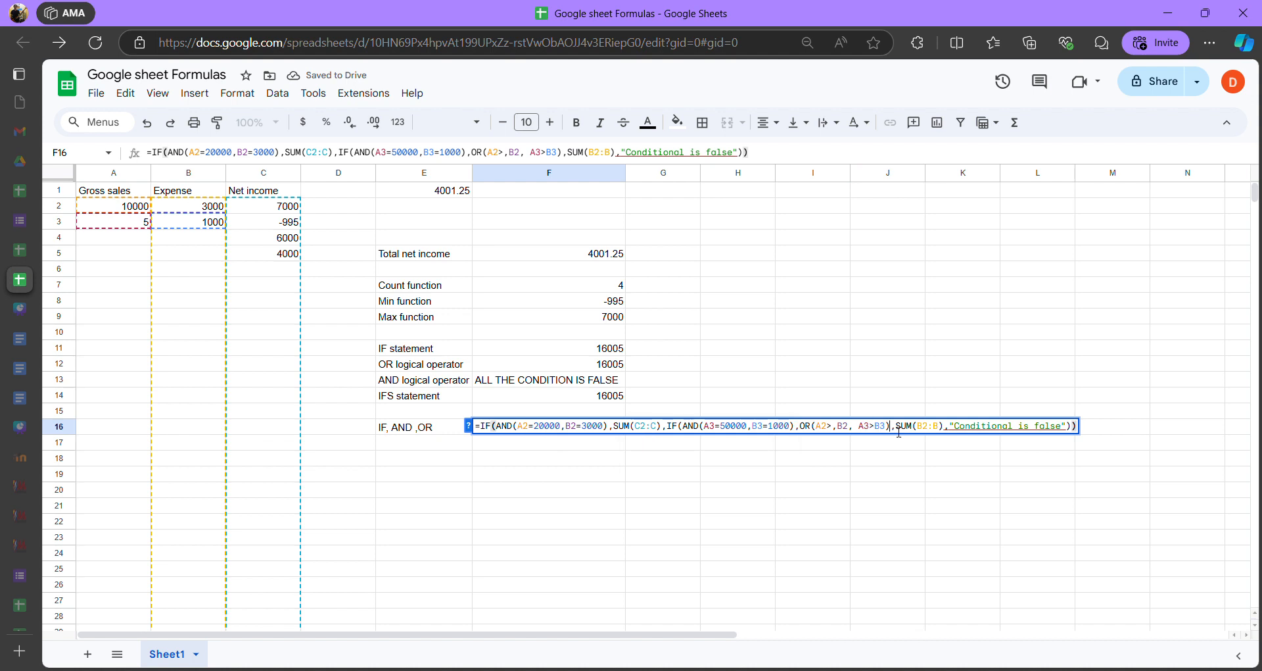
left_click(946, 429)
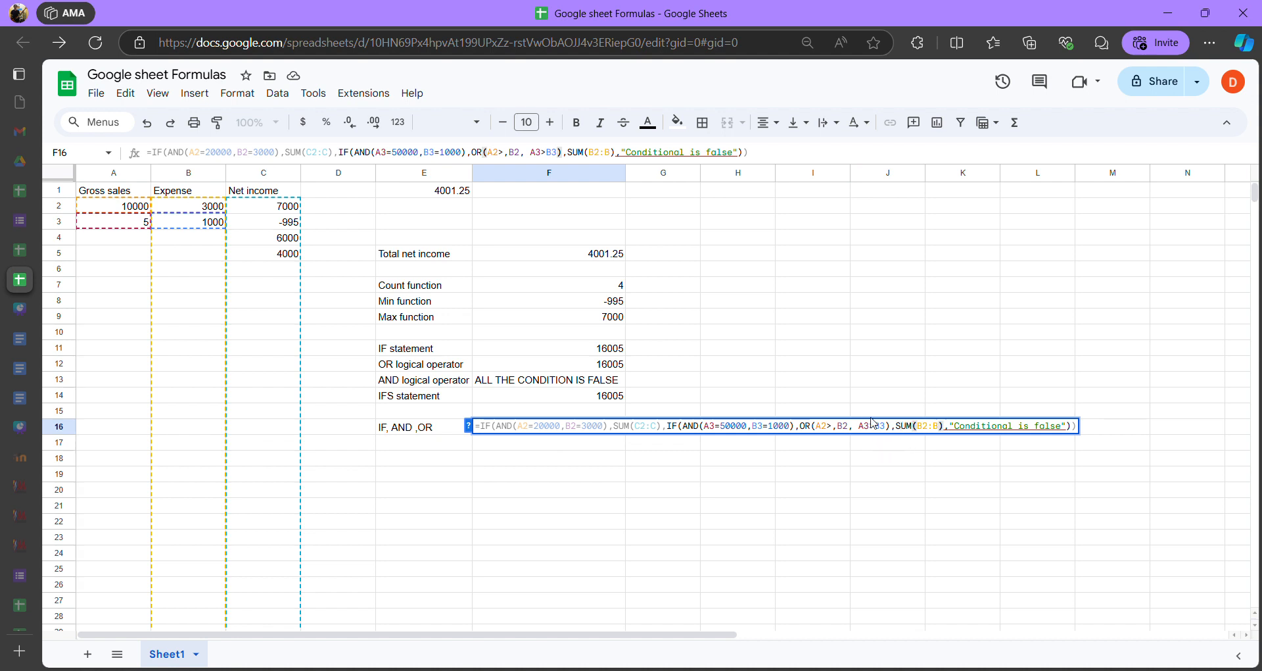
left_click(795, 426)
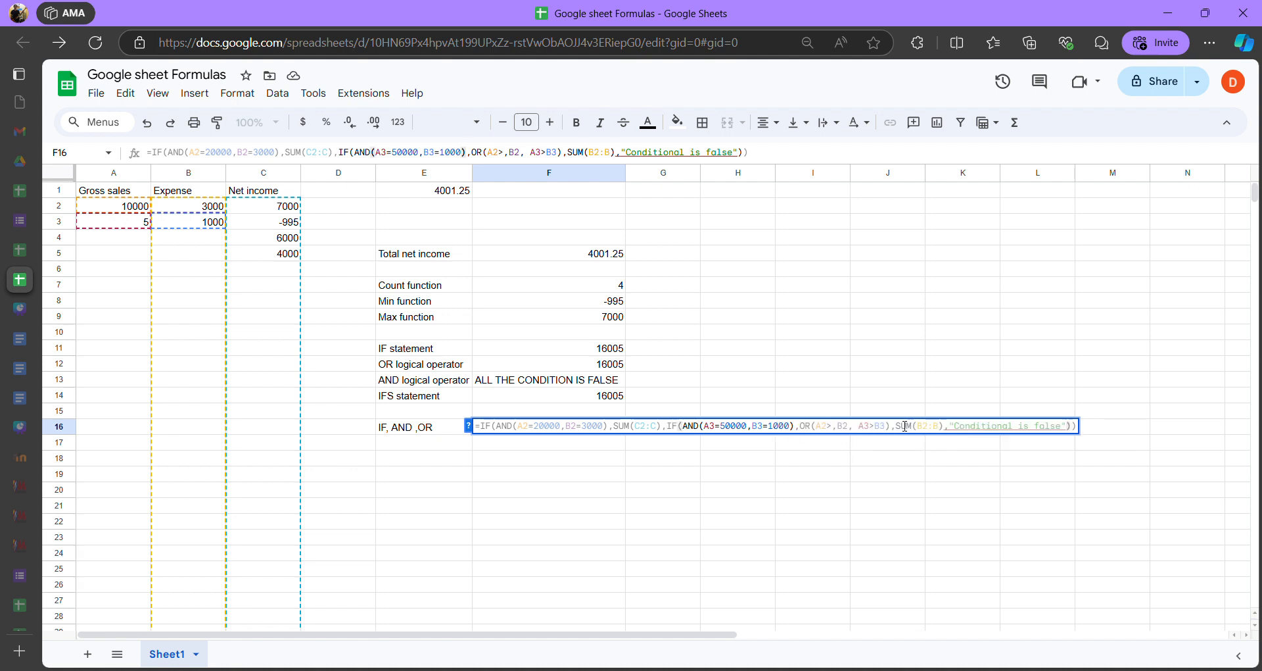
left_click(951, 426)
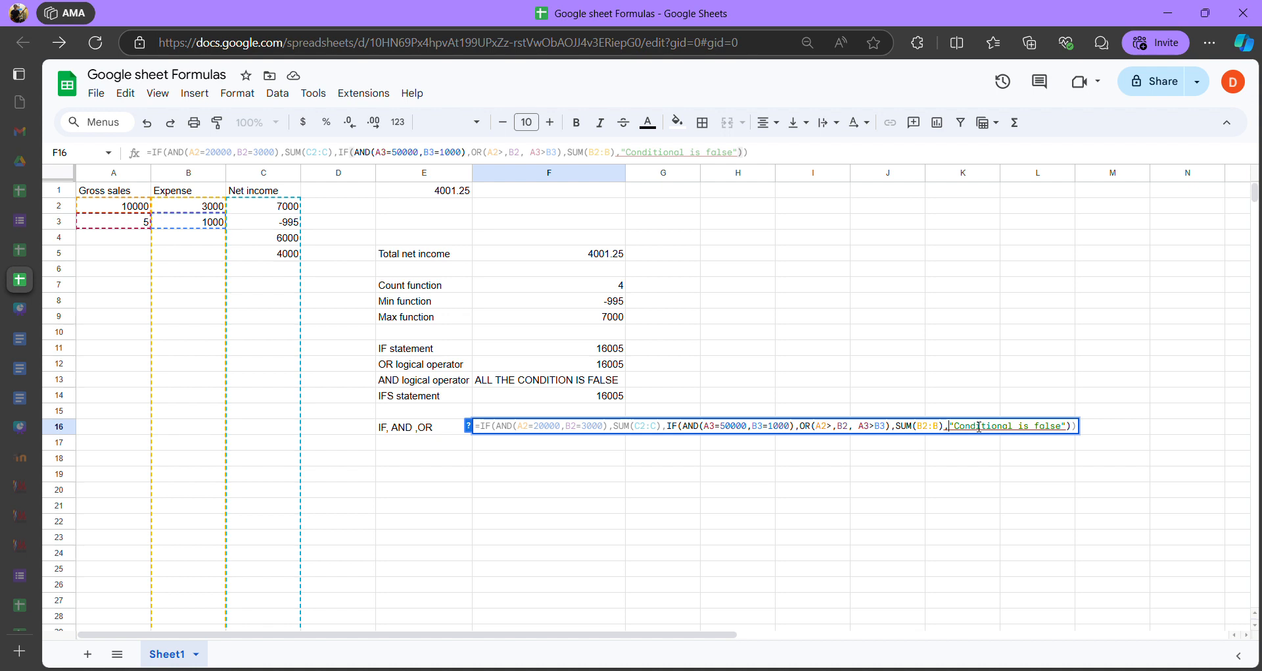
mouse_move(981, 432)
Try moving OR(A2>,B2, A3>B3) directly after the nested AND, ahead of the comma that separates them
left_click_drag(799, 426, 846, 436)
left_click_drag(846, 436, 898, 435)
key("ctrl+c")
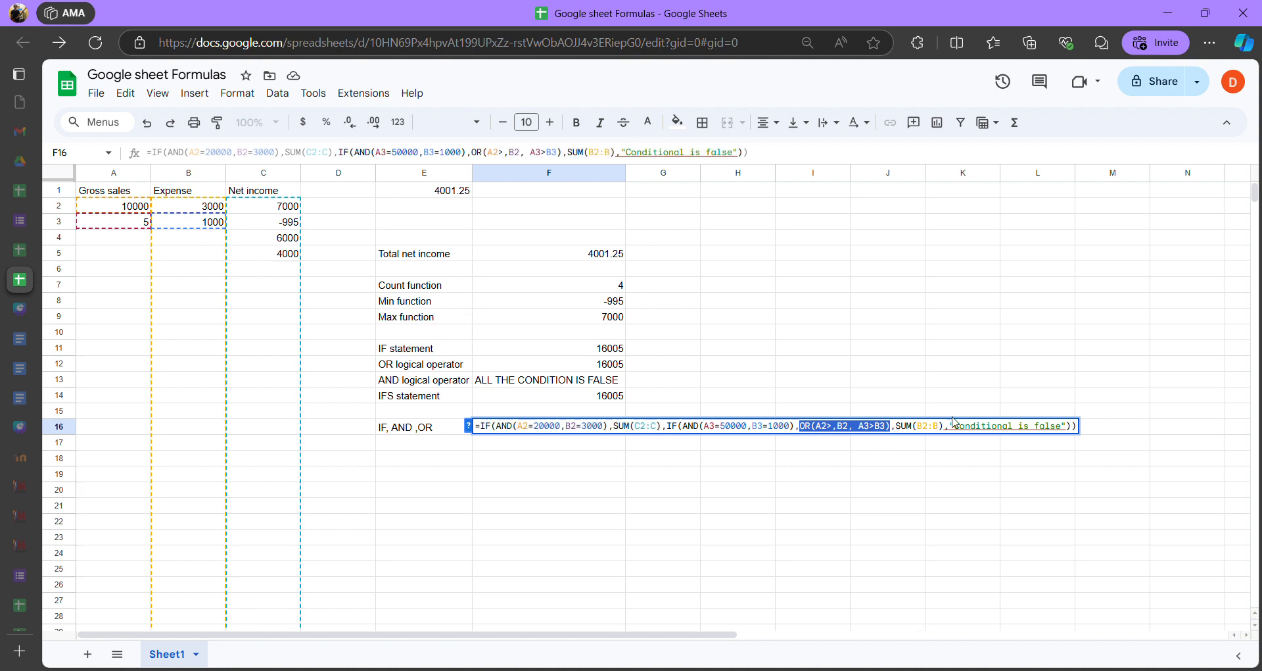
key("BackSpace")
key("ctrl+v")
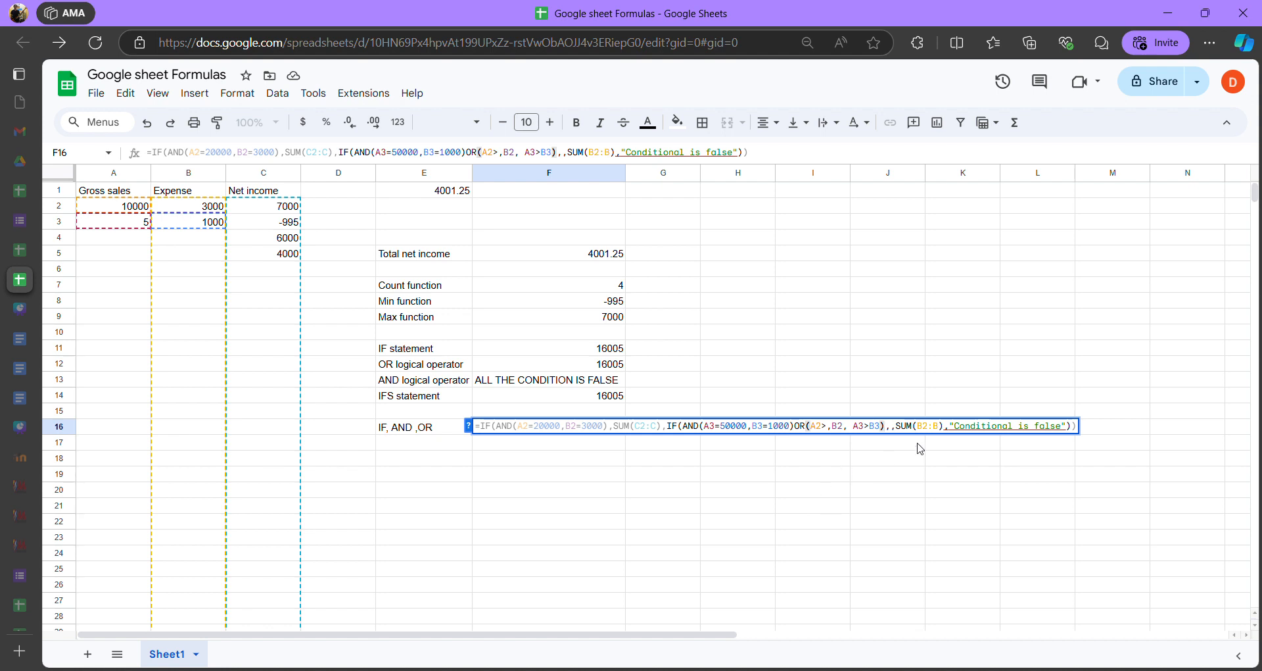
key("ctrl+z")
key("ctrl+z")
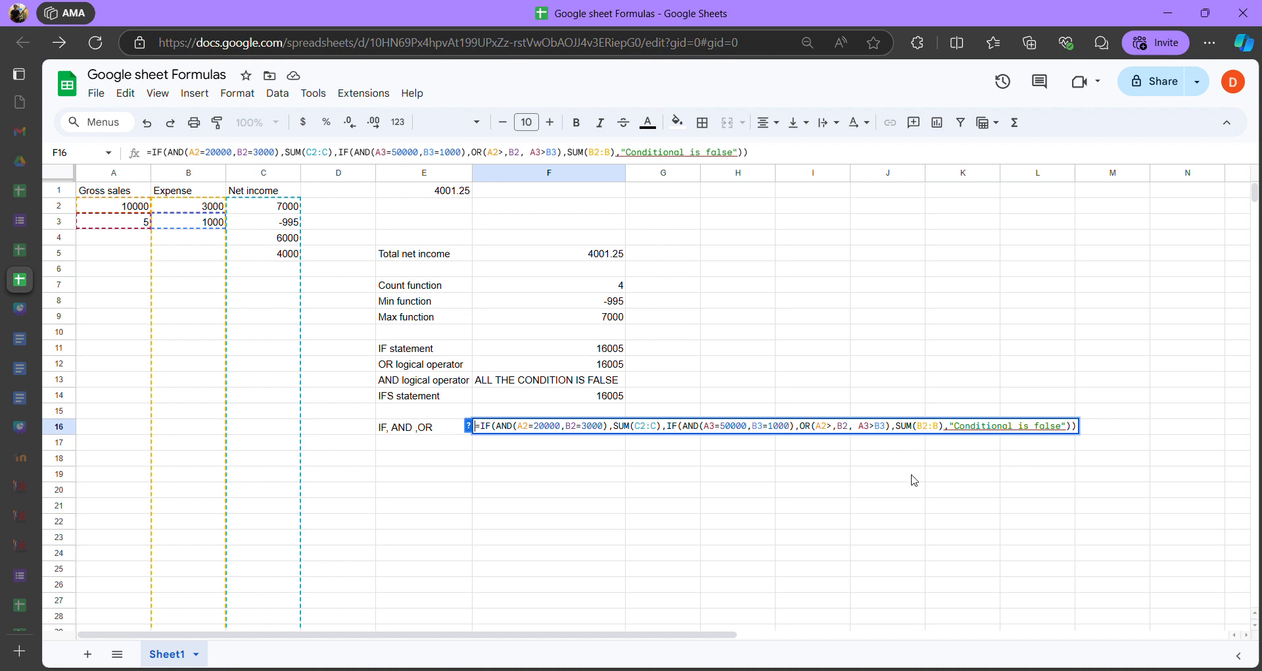
Compare the nested IF's arguments, from AND(A3=50000,B3=1000) and the OR through to SUM(B2:B) and "Conditional is false"
left_click(819, 428)
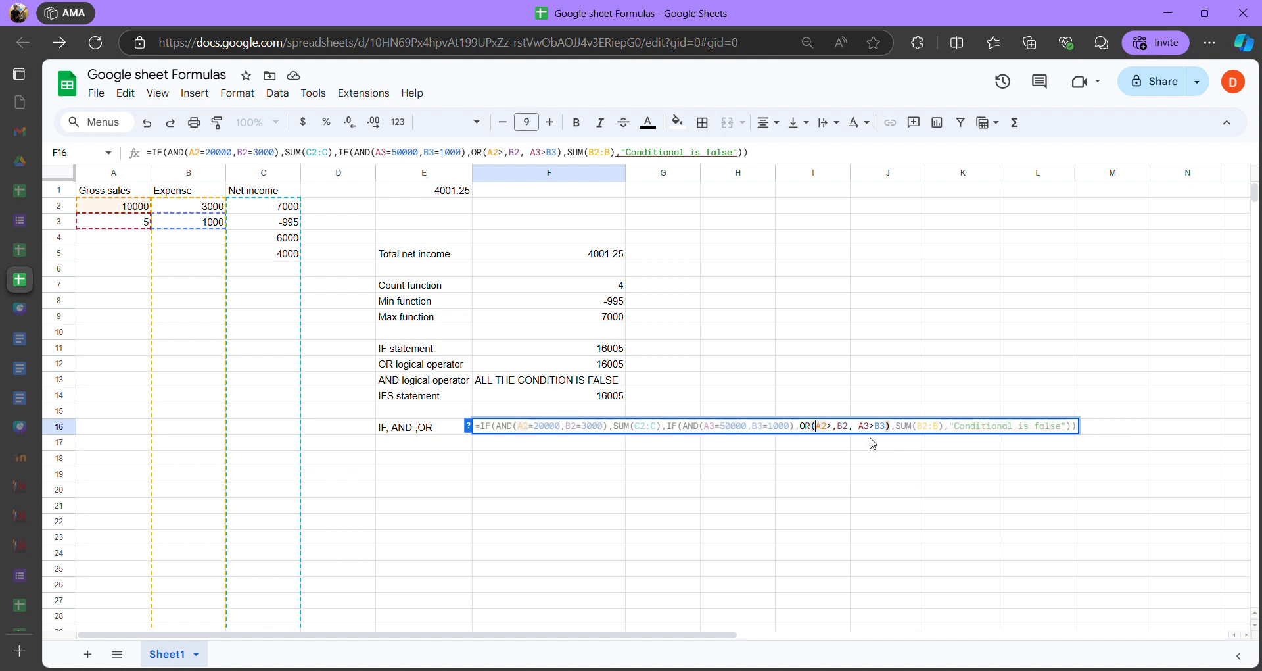
left_click(912, 427)
mouse_move(993, 431)
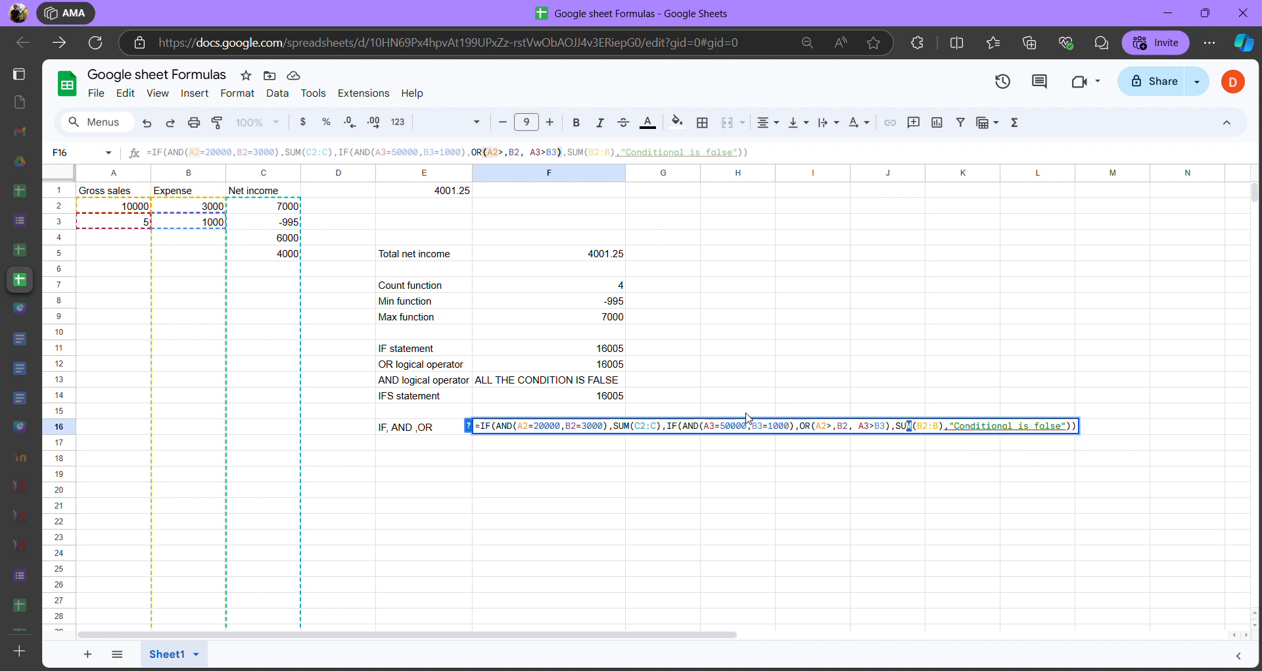
left_click(694, 426)
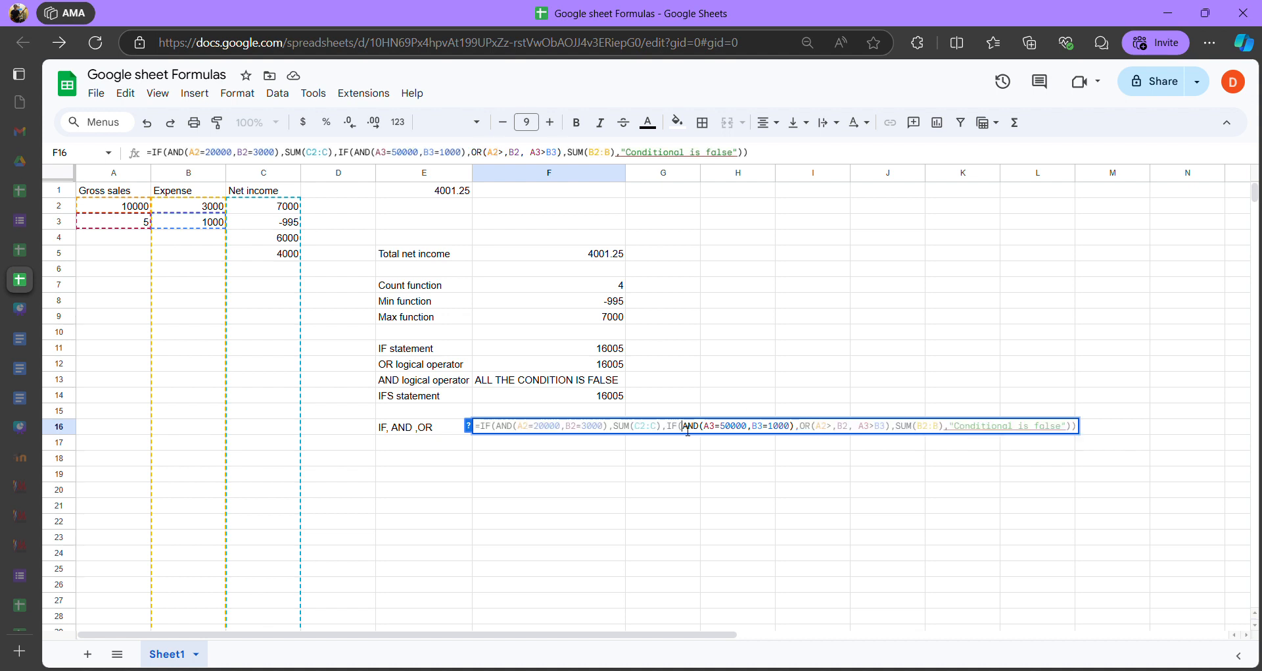
left_click_drag(693, 429, 1022, 428)
left_click(886, 436)
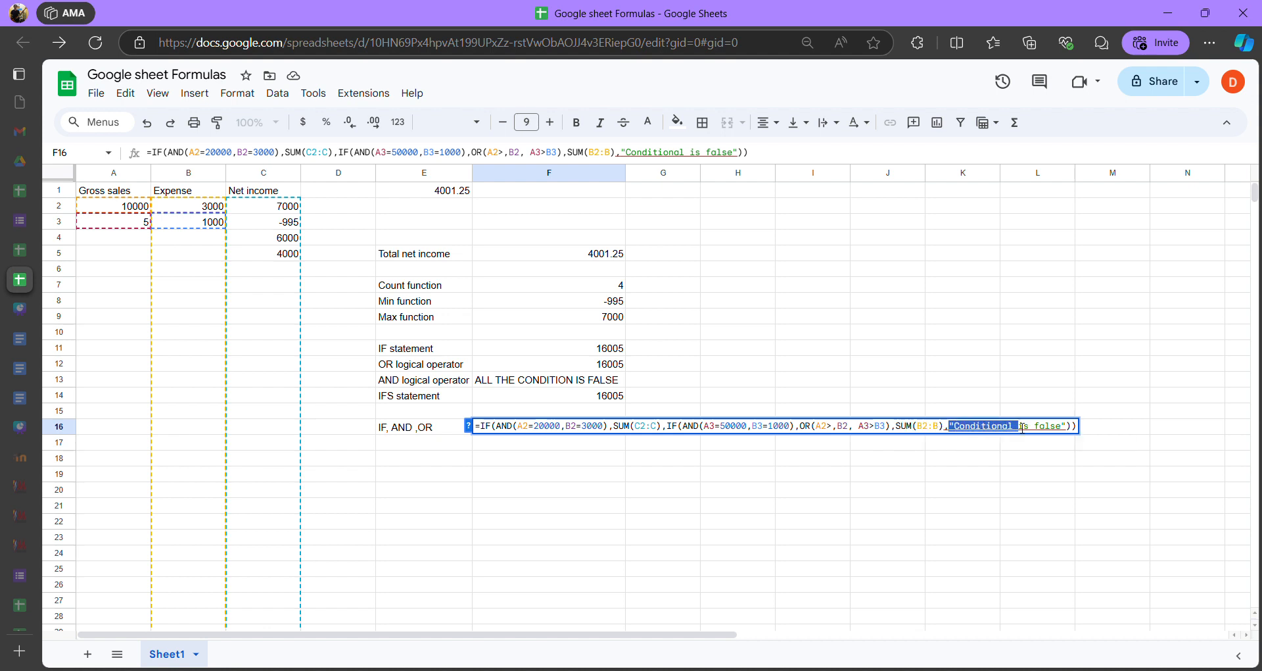
left_click(831, 433)
left_click(795, 425)
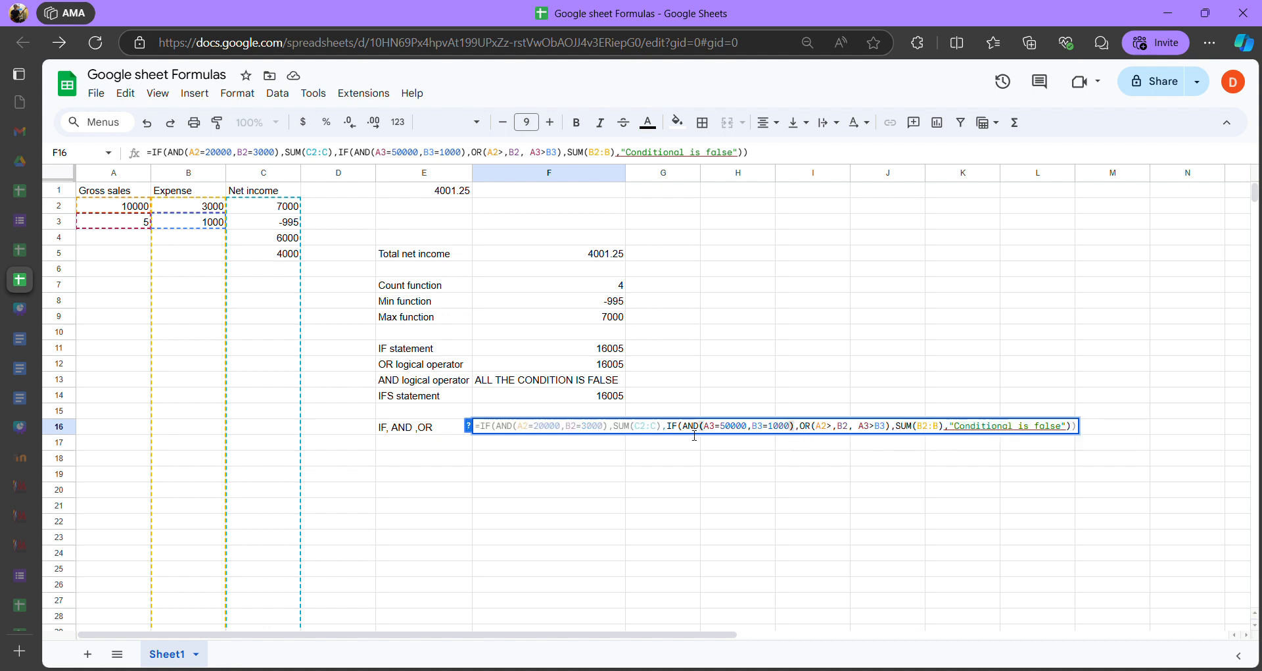
Delete OR(A2>,B2, A3>B3) and its trailing comma from the formula in F16 and commit the formula
left_click(802, 427)
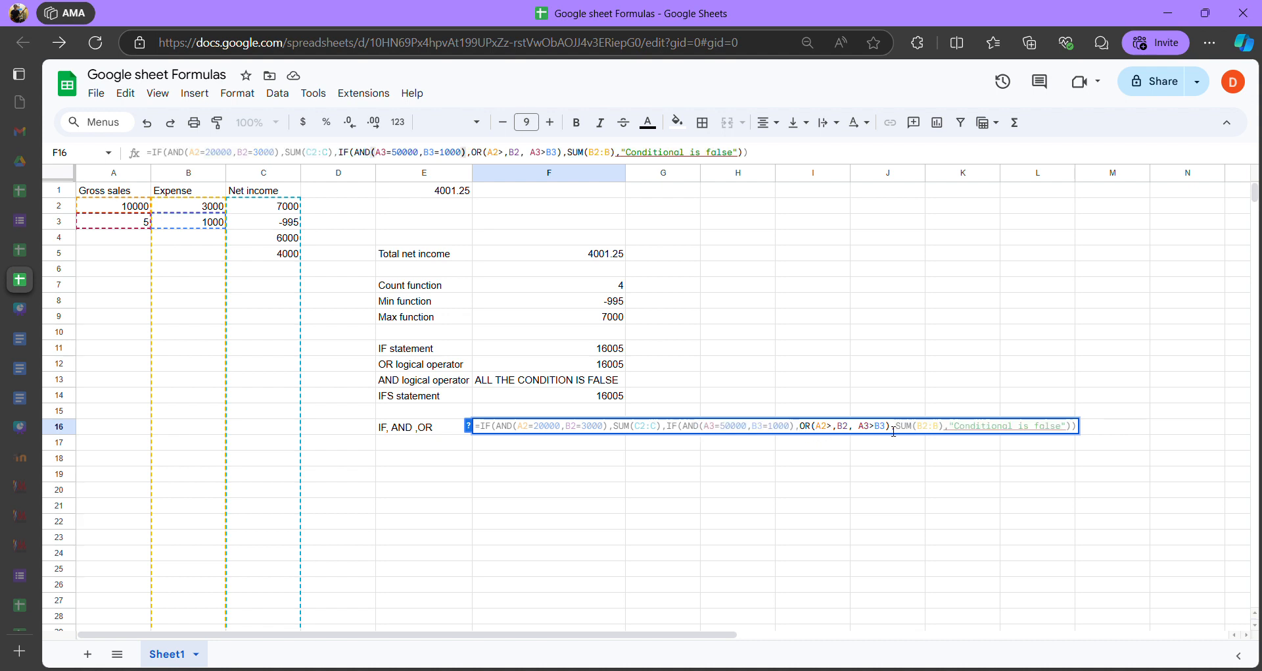
left_click_drag(895, 427, 801, 427)
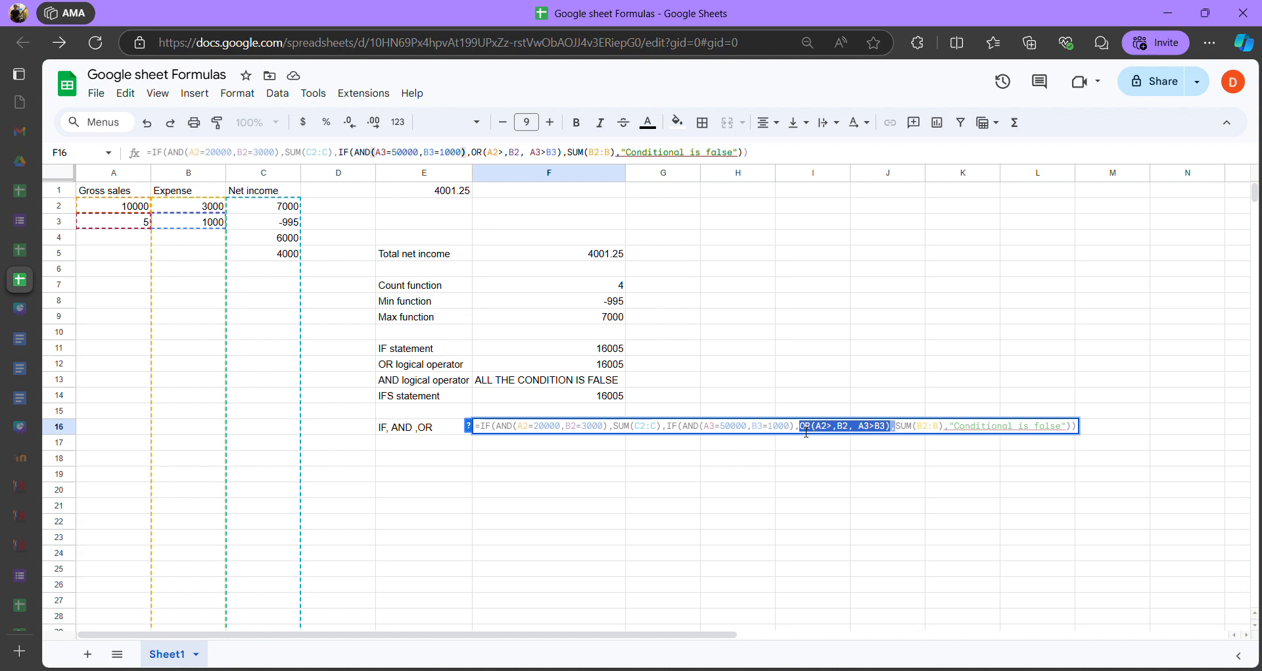
key("BackSpace")
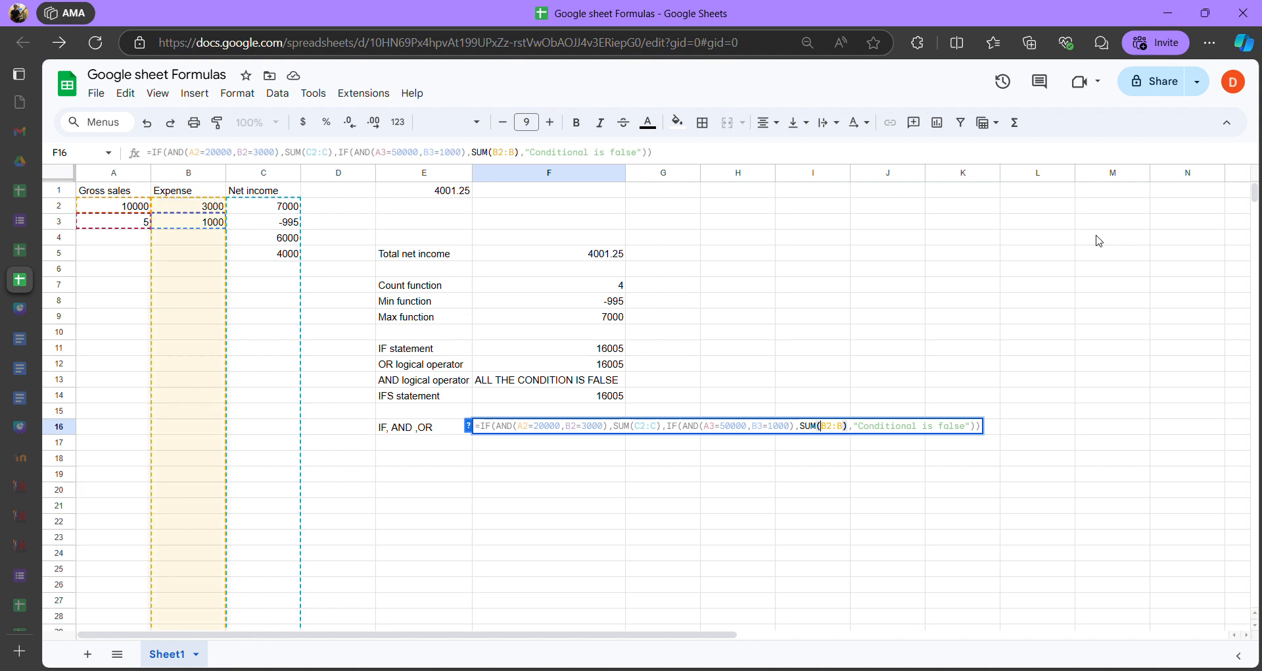
left_click(979, 428)
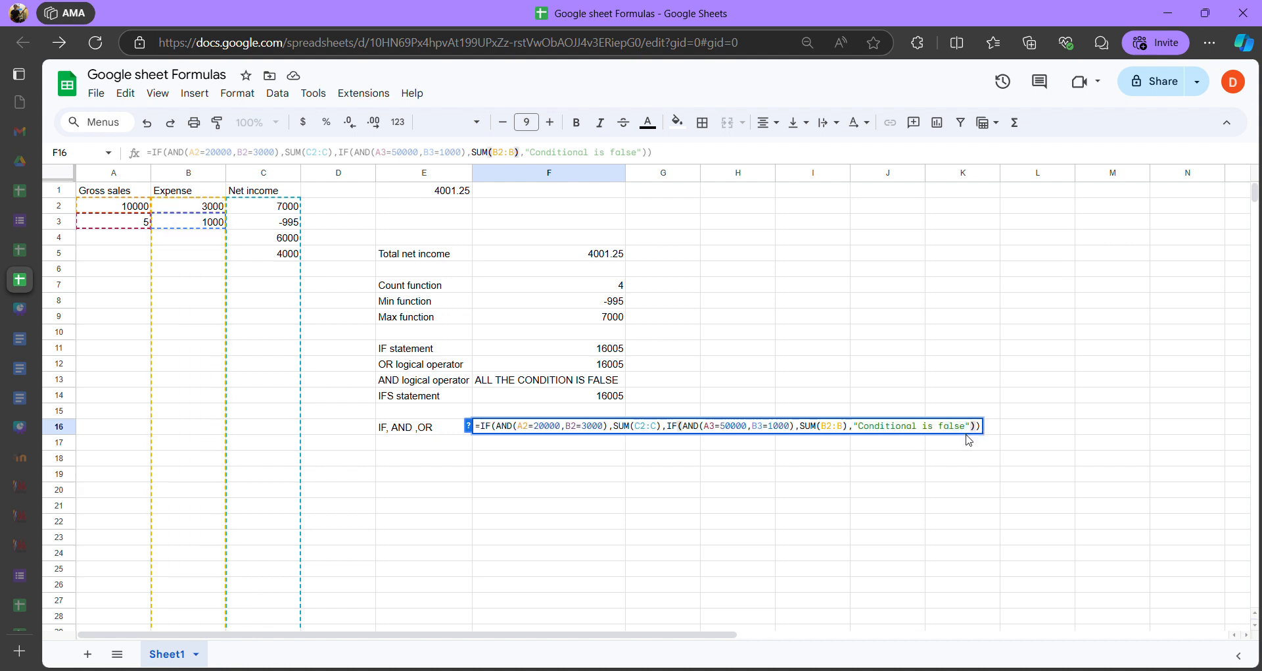
key("Return")
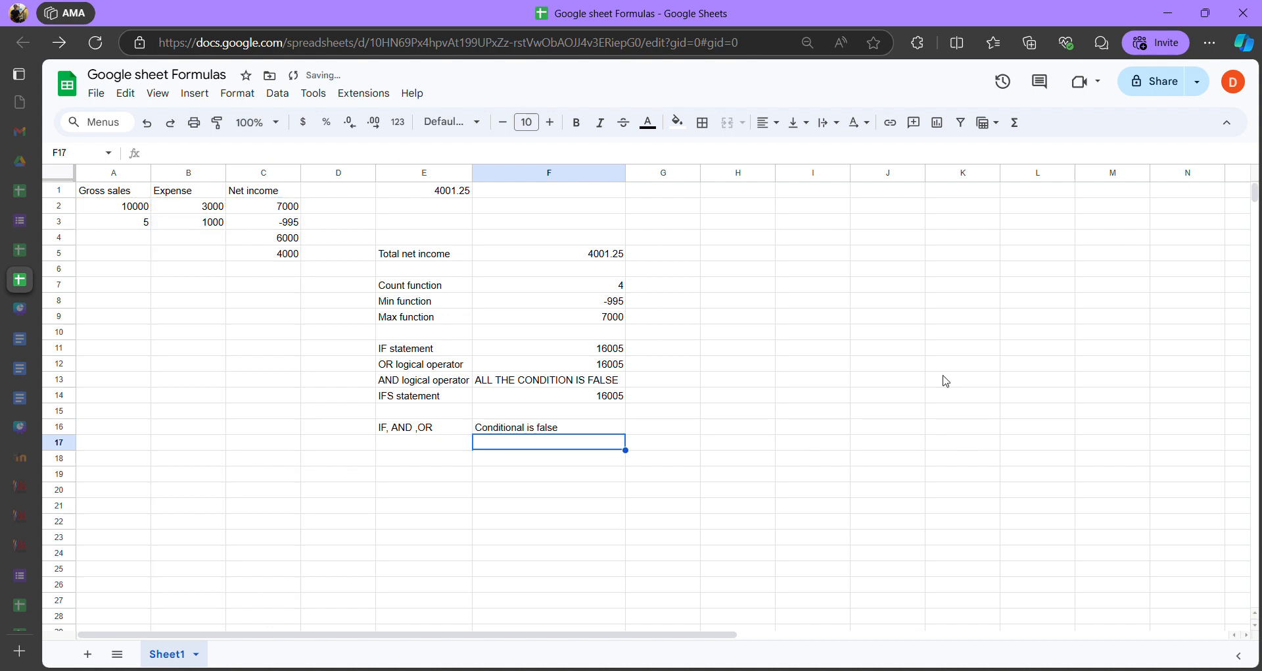
Examine the first AND condition in F16's formula, comparing A2=20000 and B2=3000 with the sheet's values
left_click(570, 432)
double_click(569, 432)
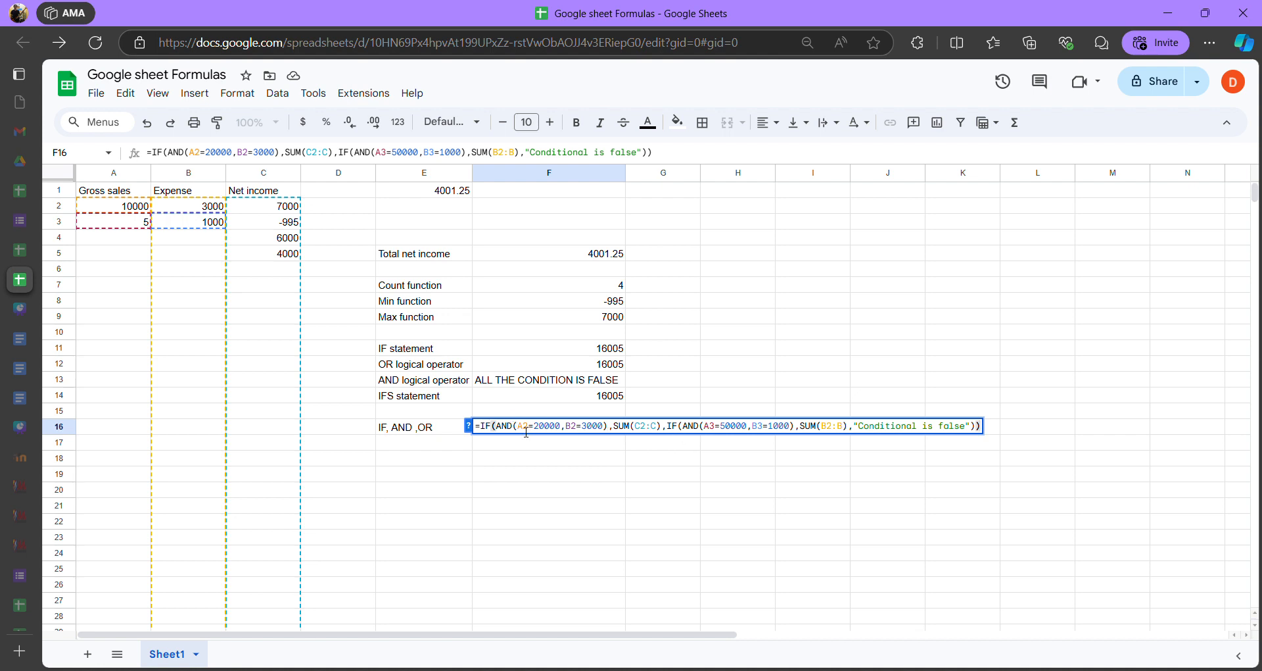
left_click_drag(524, 432, 610, 432)
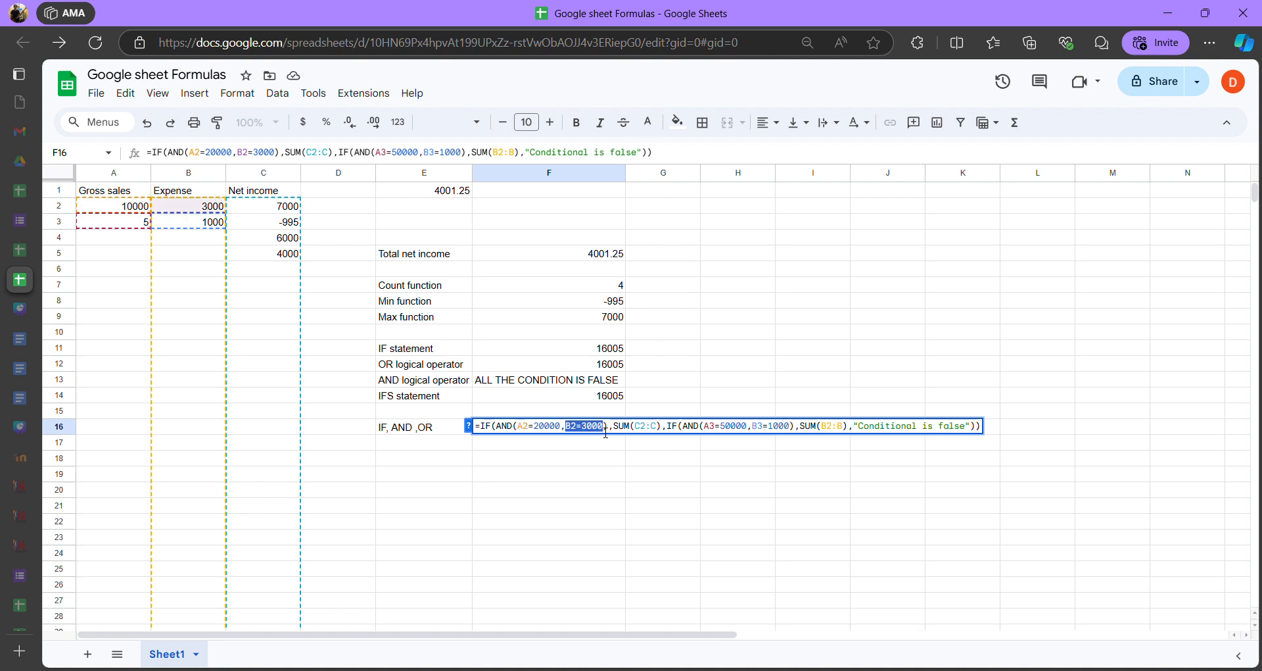
left_click(534, 432)
left_click_drag(517, 431, 560, 434)
left_click(547, 433)
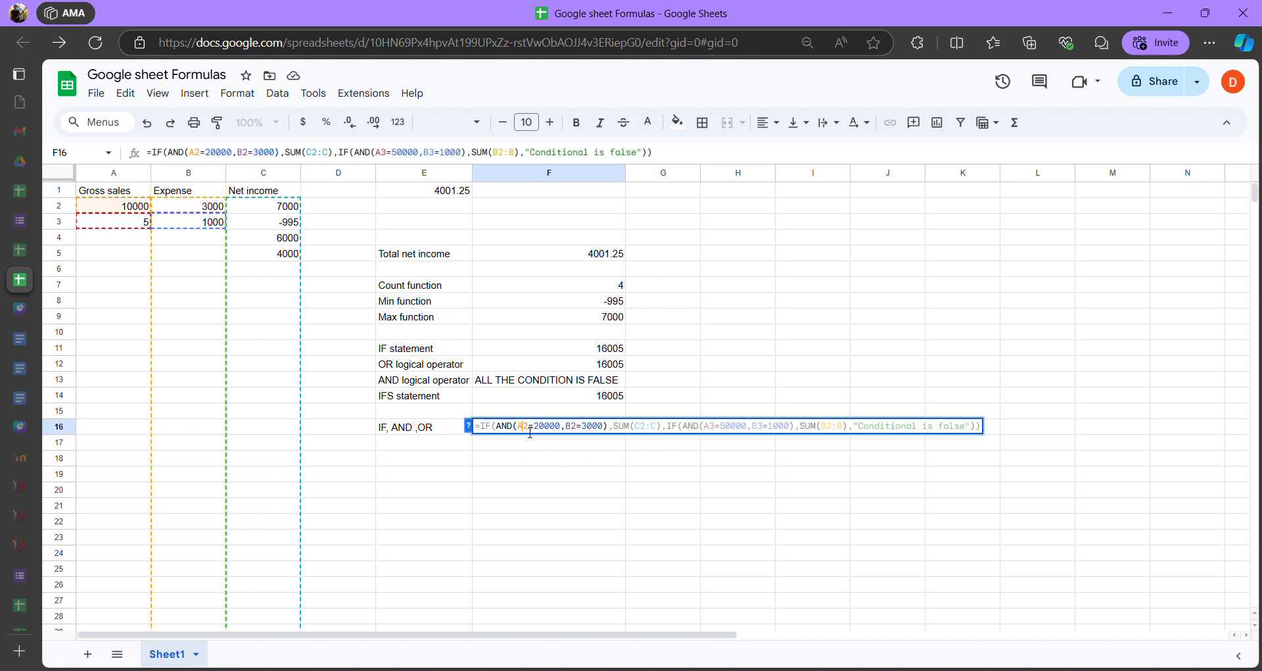
left_click_drag(517, 432, 603, 431)
left_click_drag(498, 432, 624, 434)
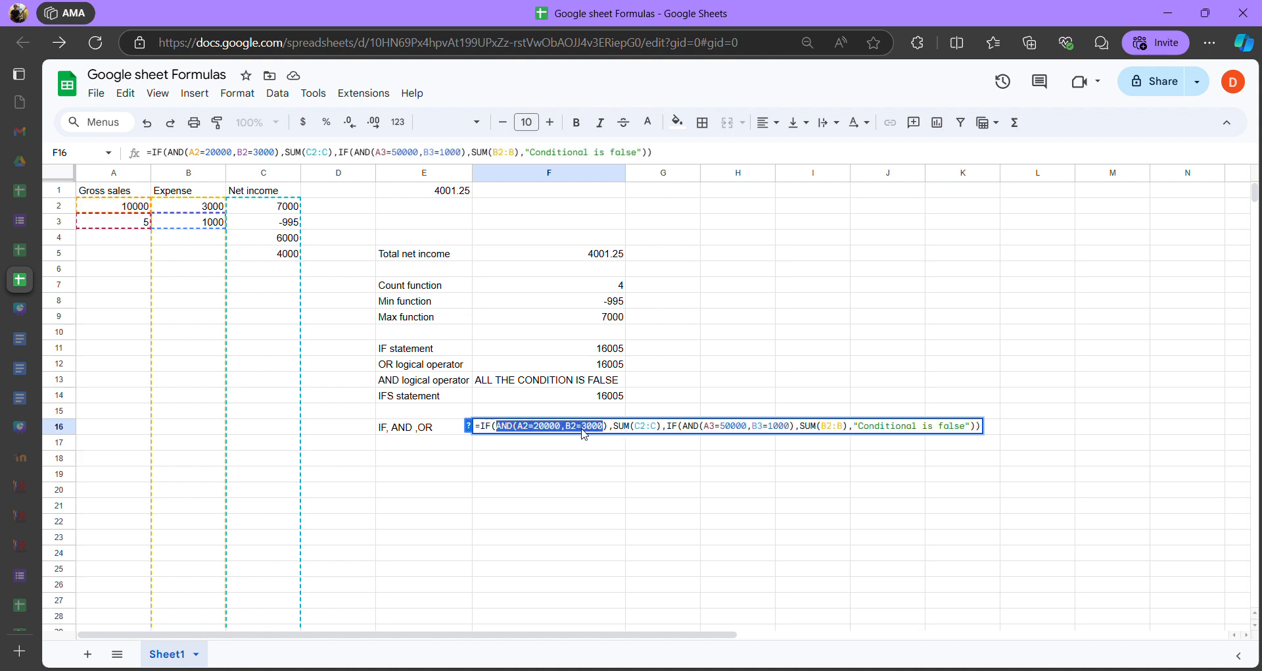
Examine the nested IF in F16, from AND(A3=50000,B3=1000) through SUM(B2:B) to the fallback text, then exit editing with F16 selected
left_click(678, 427)
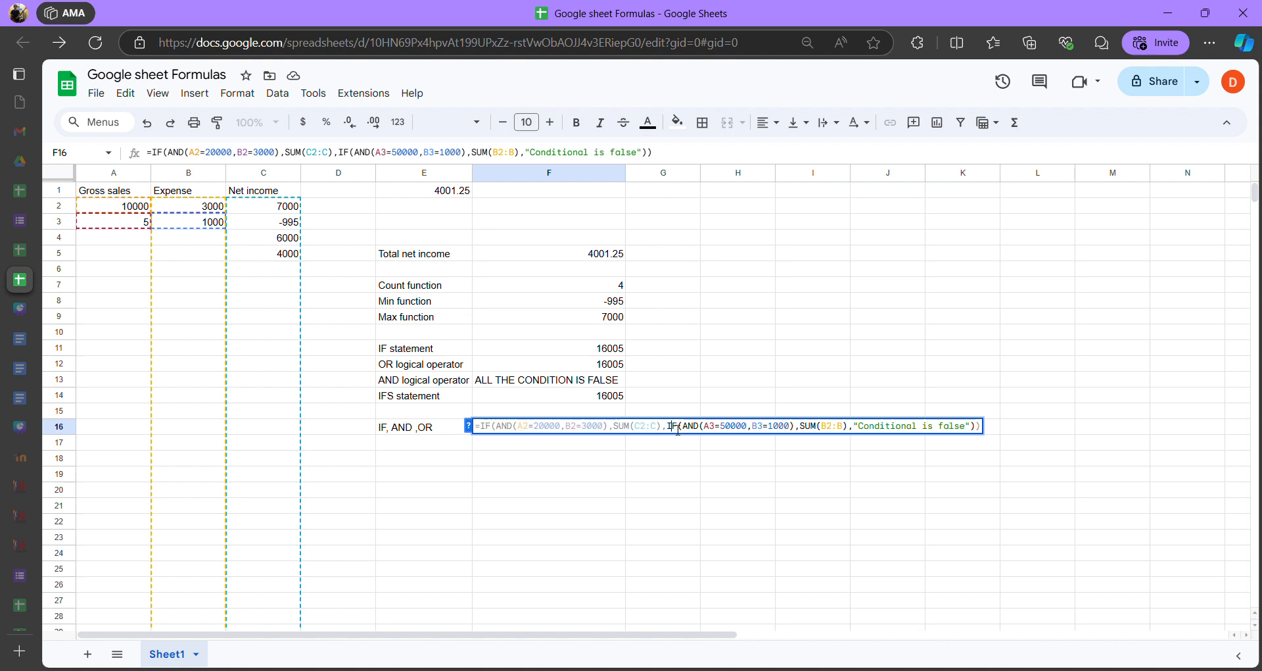
left_click_drag(682, 427, 711, 431)
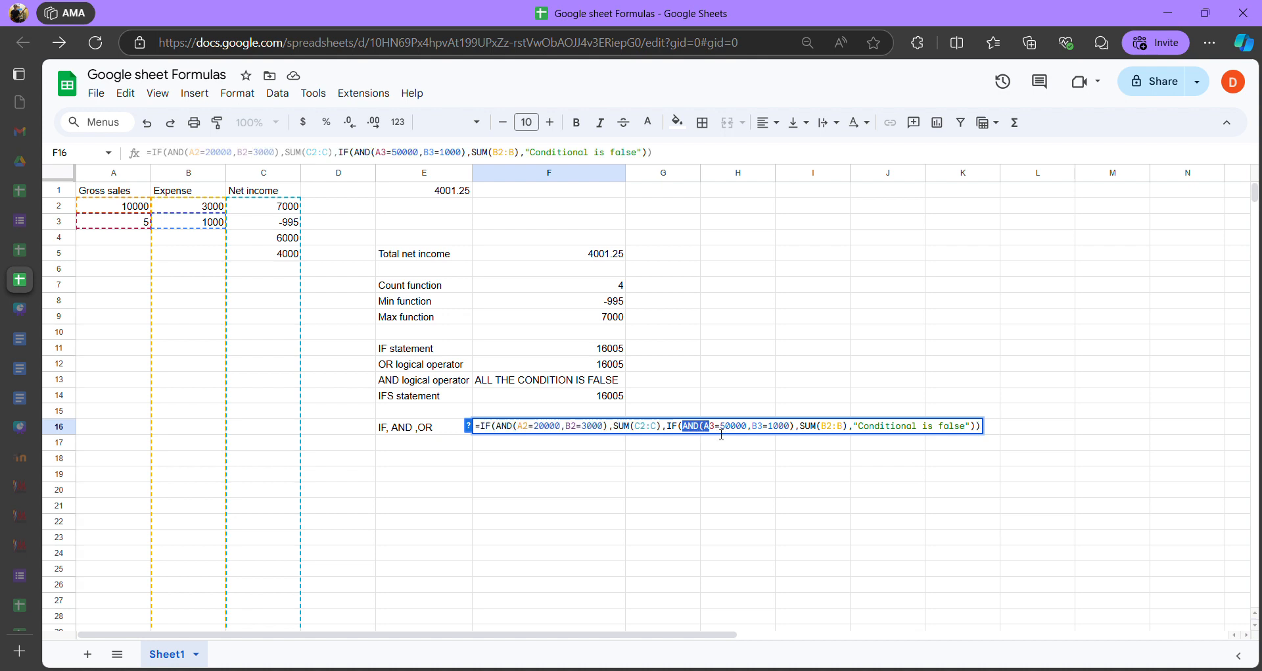
left_click_drag(704, 427, 715, 429)
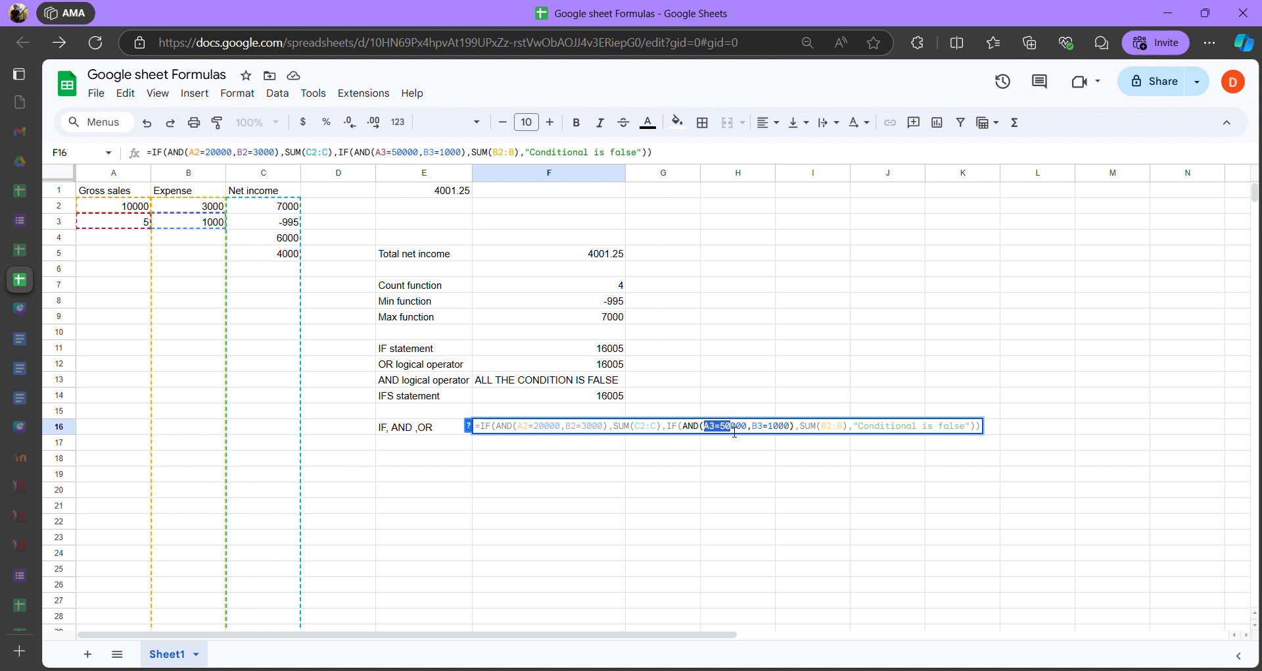
left_click(754, 432)
left_click_drag(754, 432, 791, 434)
left_click_drag(705, 432, 793, 433)
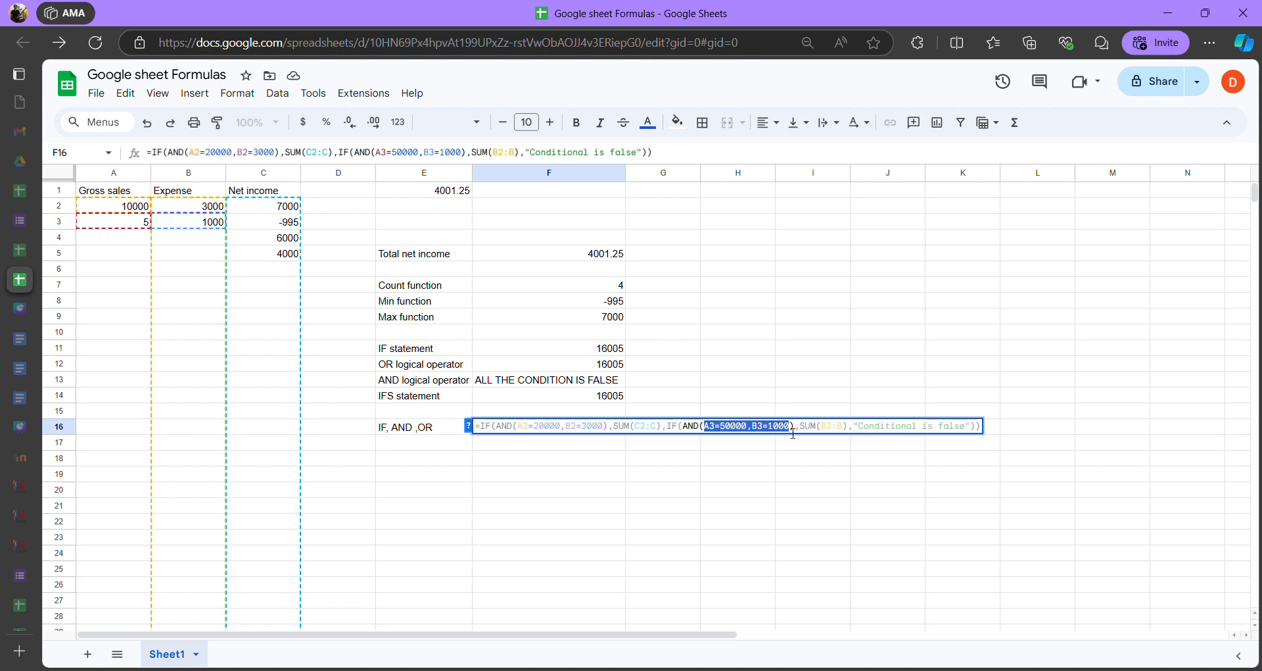
left_click(719, 433)
left_click_drag(704, 433, 794, 433)
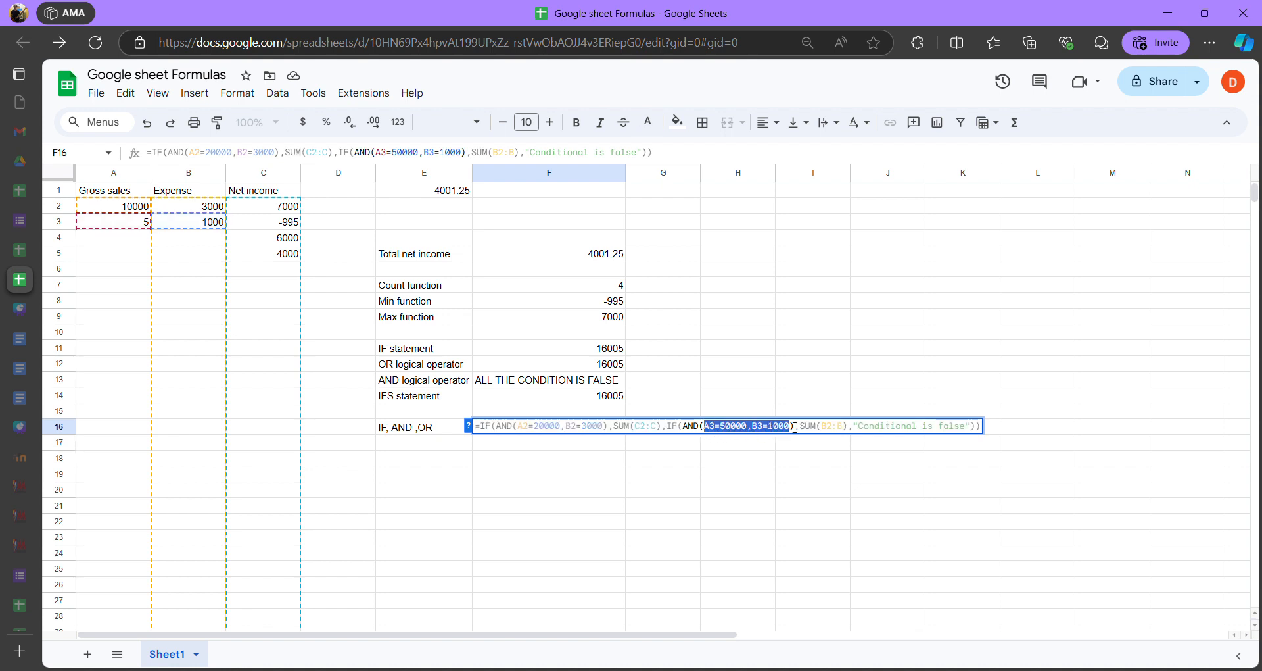
left_click(752, 434)
left_click(811, 433)
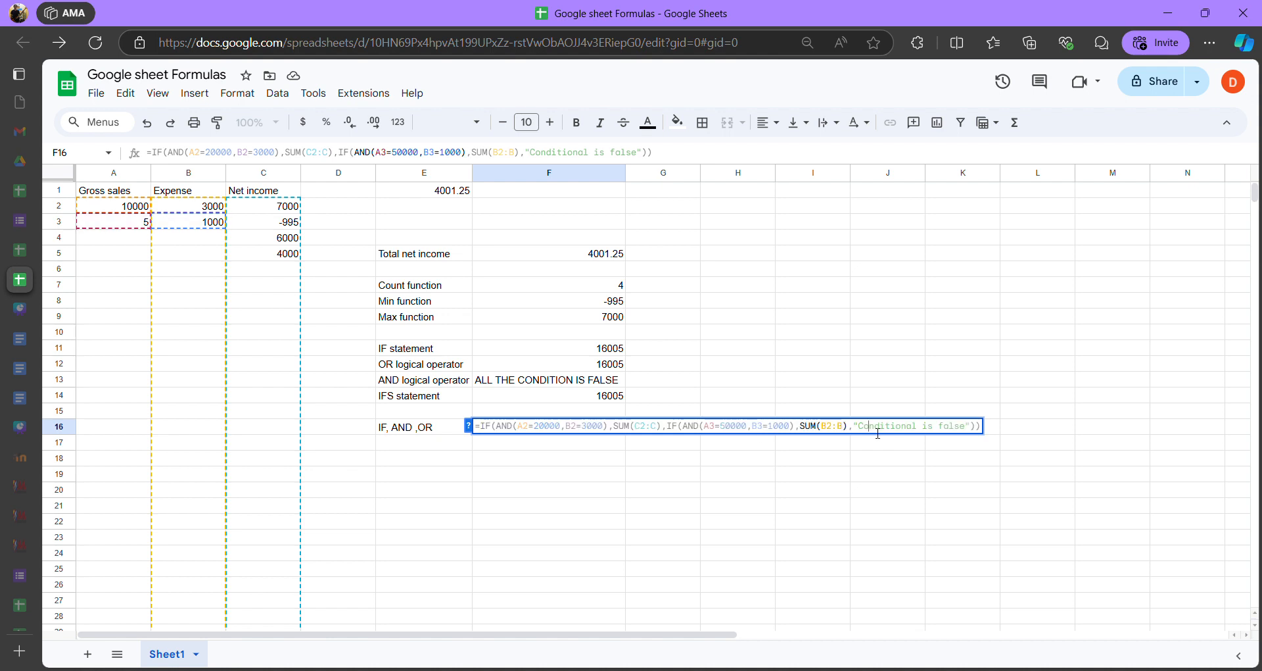
left_click(718, 463)
left_click(555, 434)
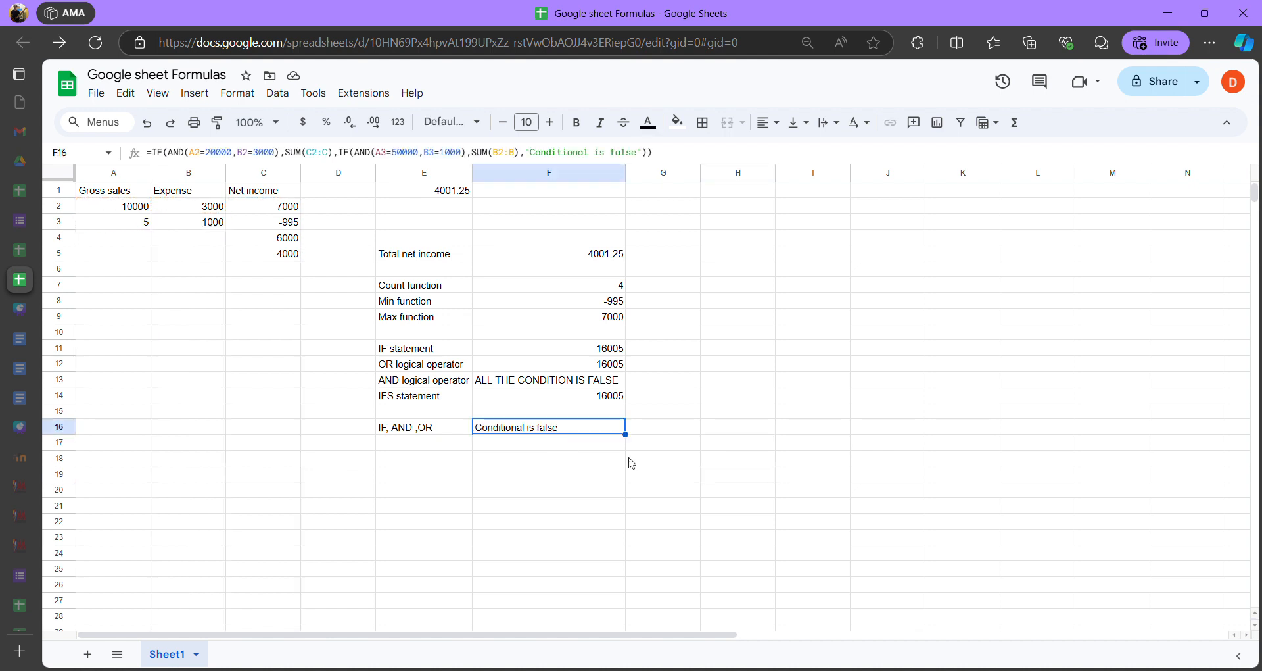
Set the gross sales value in A3 to 50000 to match the nested AND condition in F16
double_click(570, 426)
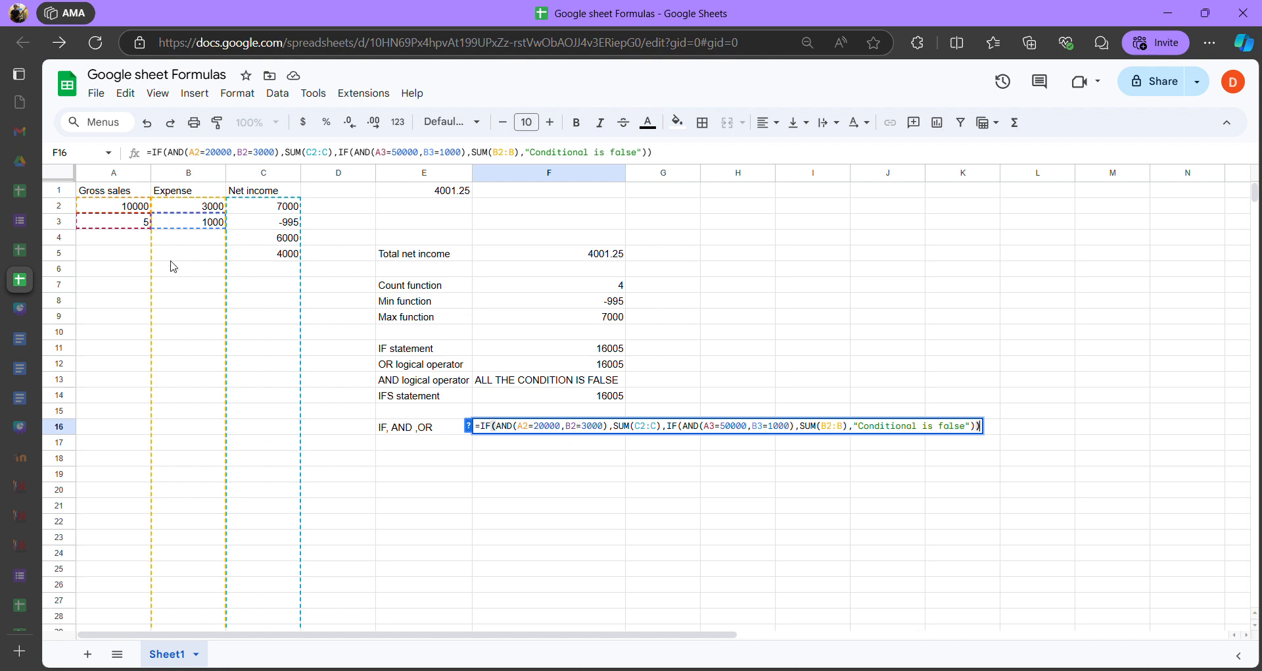
left_click(102, 223)
double_click(139, 227)
type("0000")
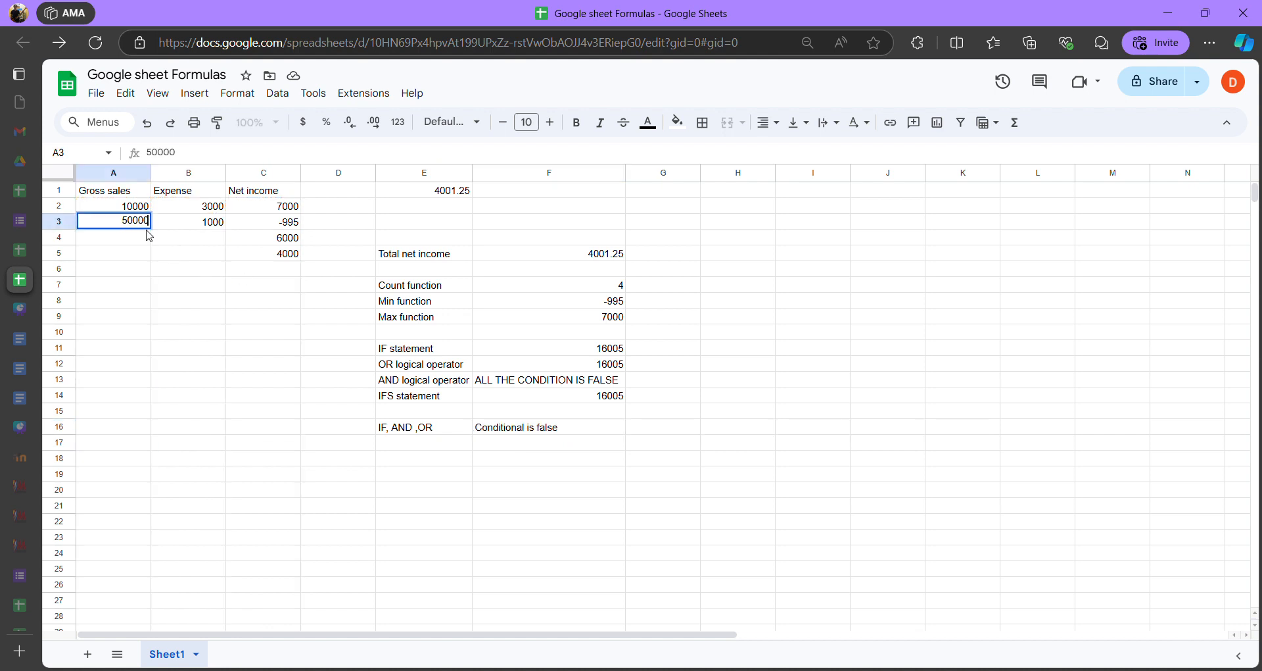
key("Return")
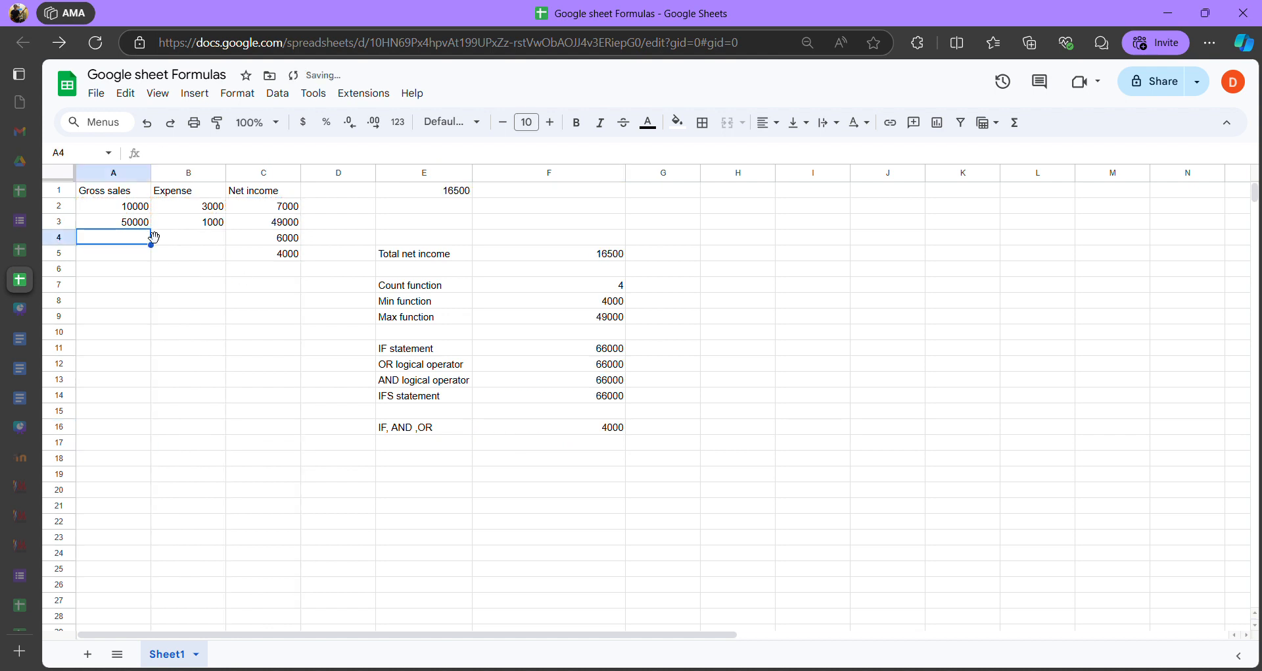
Examine how AND(A3=50000,B3=1000) leads to SUM(B2:B) in F16's formula
left_click(583, 428)
double_click(584, 428)
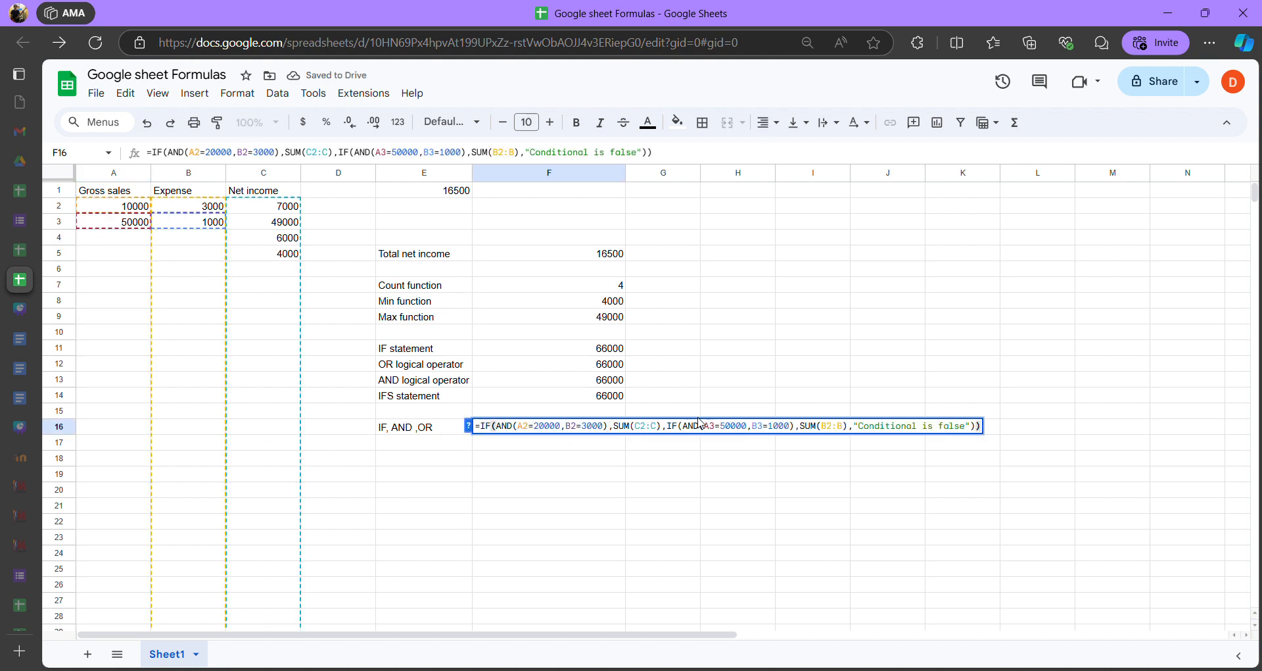
left_click_drag(799, 426, 848, 426)
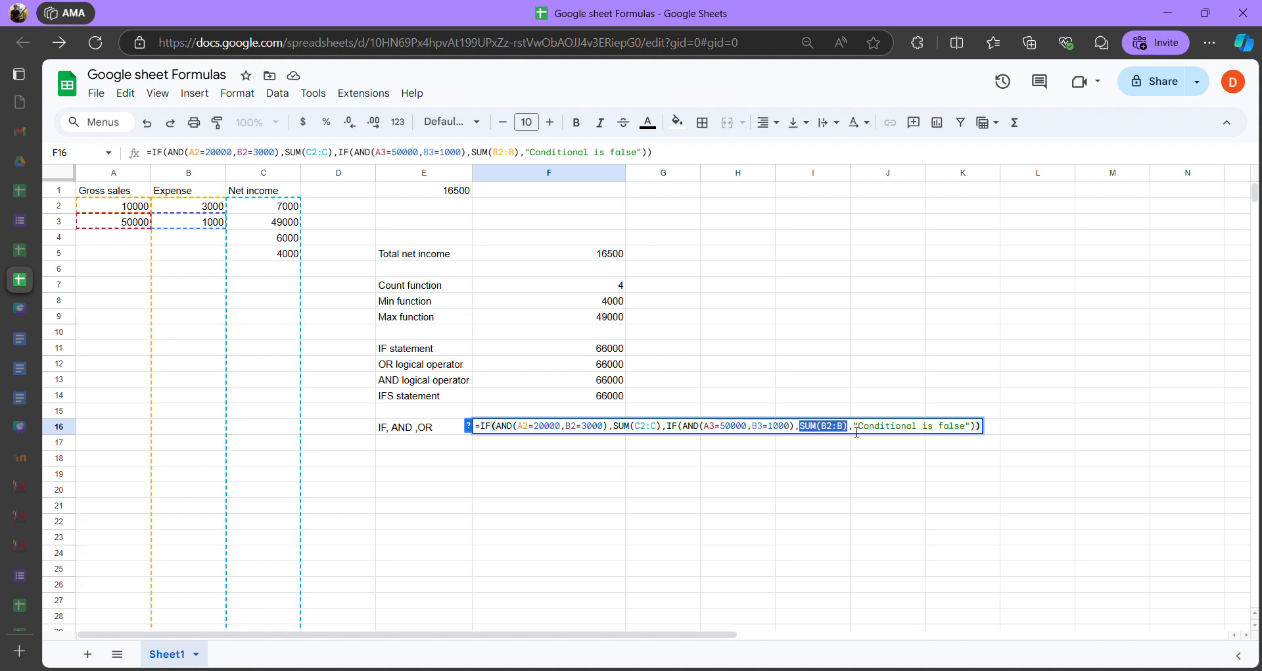
left_click(714, 431)
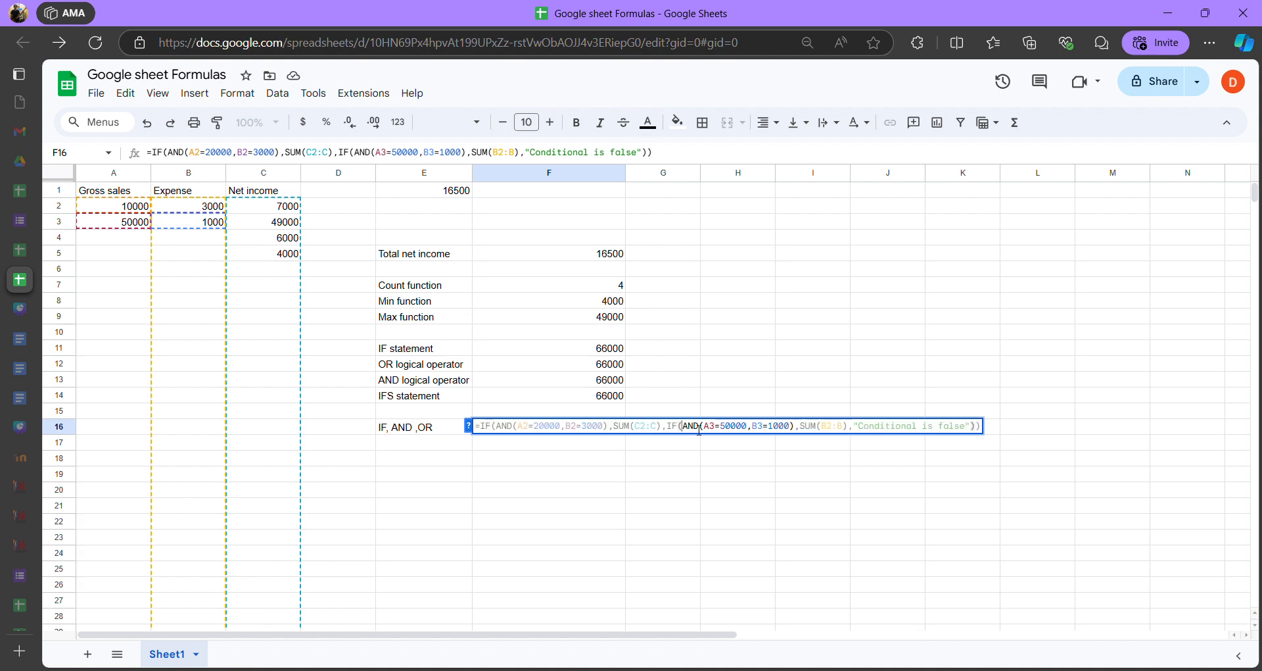
left_click_drag(705, 428, 797, 434)
left_click_drag(704, 429, 788, 433)
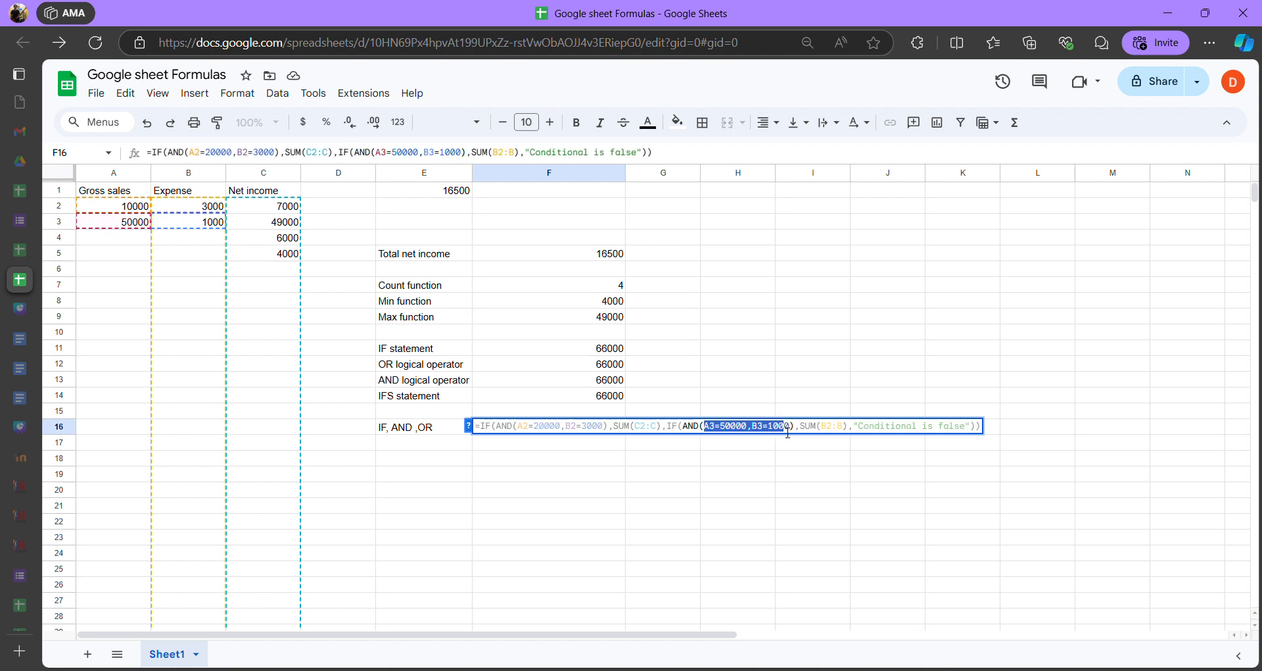
left_click(705, 429)
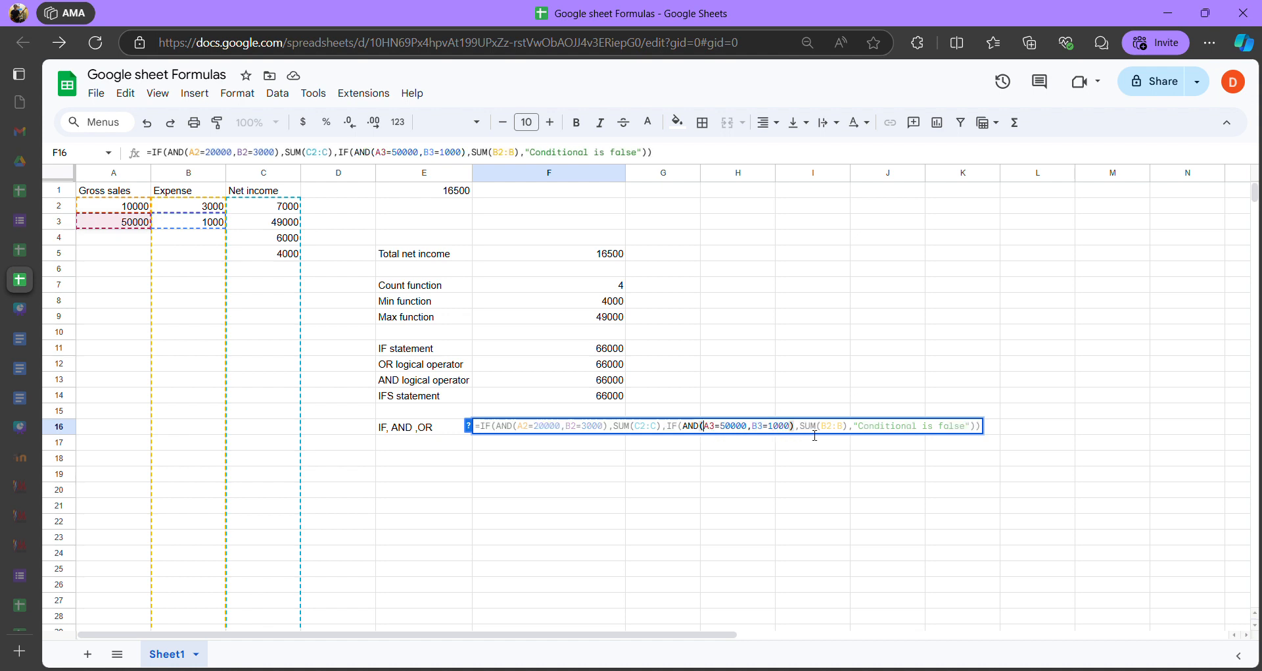
left_click(848, 430)
key("ctrl+shift+Left")
key("ctrl+shift+Left")
key("ctrl+shift+Left")
key("shift+Right")
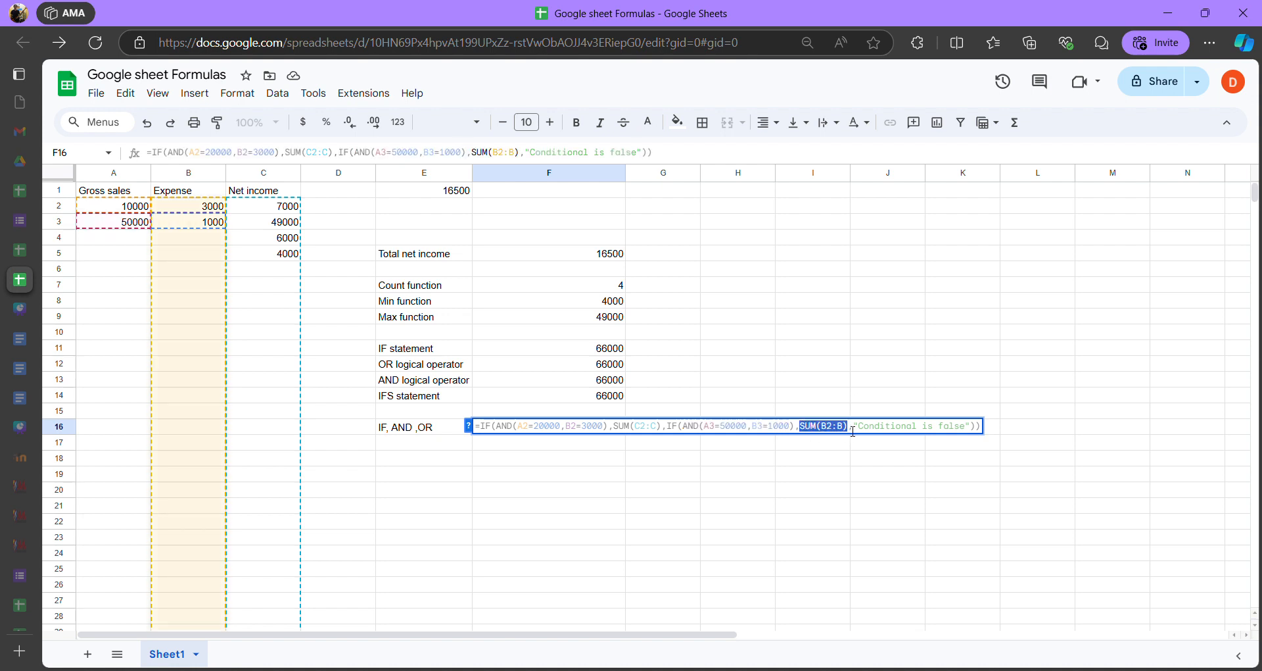
Remove the stray F17 reference and extra space before SUM(B2:B) in F16's formula, and commit it
left_click(545, 442)
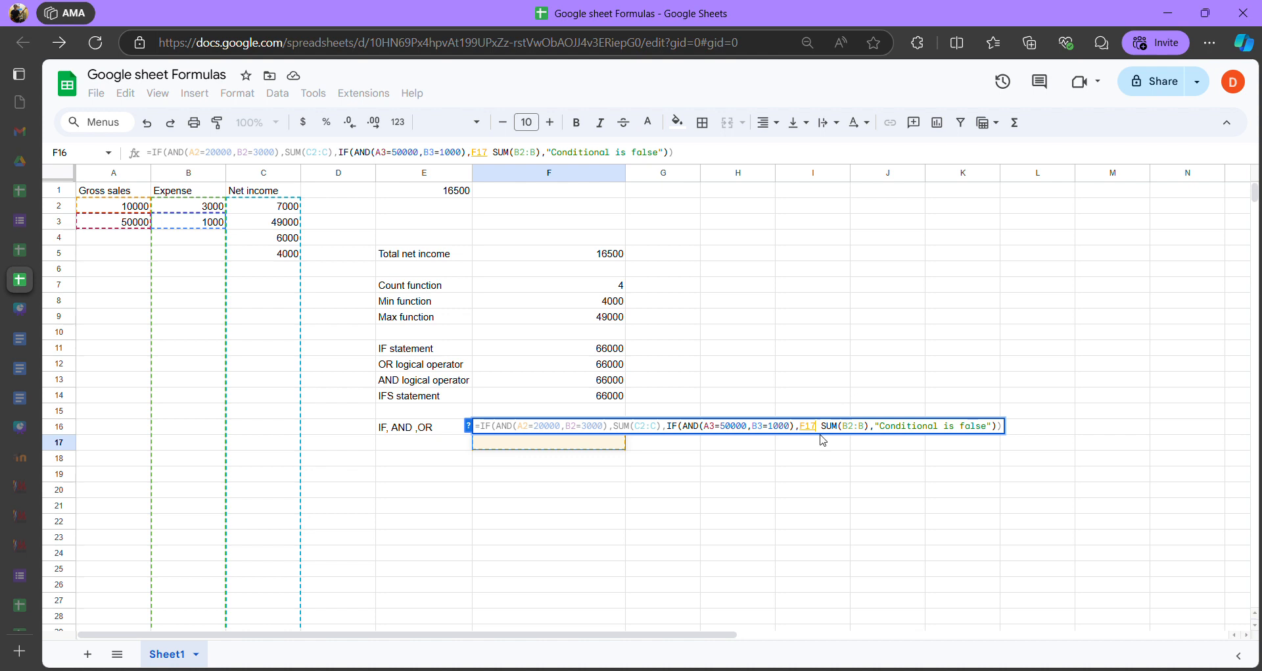
key("BackSpace")
key("BackSpace")
key("BackSpace")
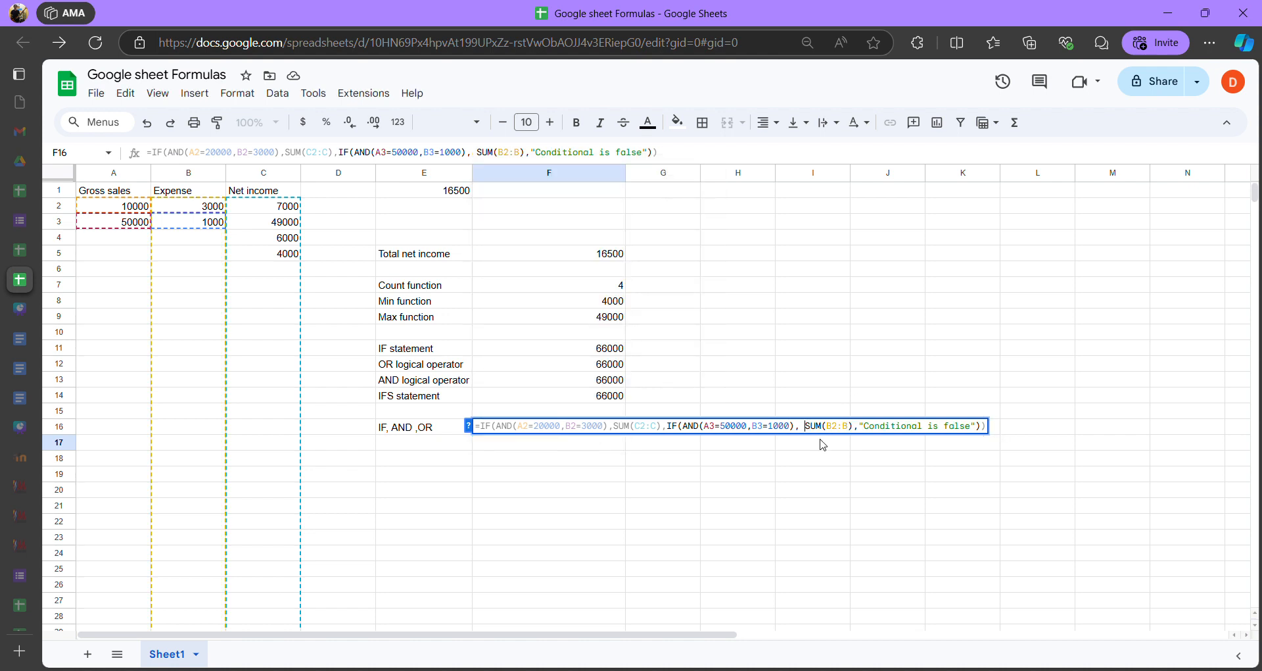
key("BackSpace")
key("Return")
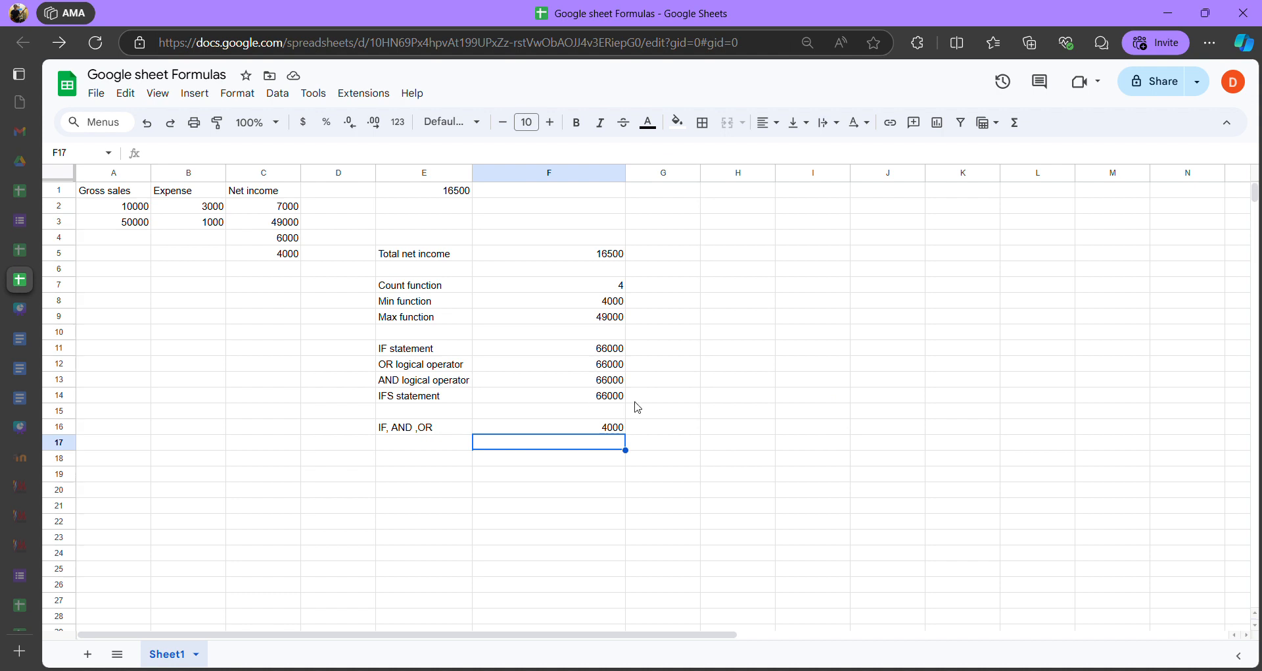
Review the complete nested IF formula in F16 once more, leaving F16 selected
left_click(568, 432)
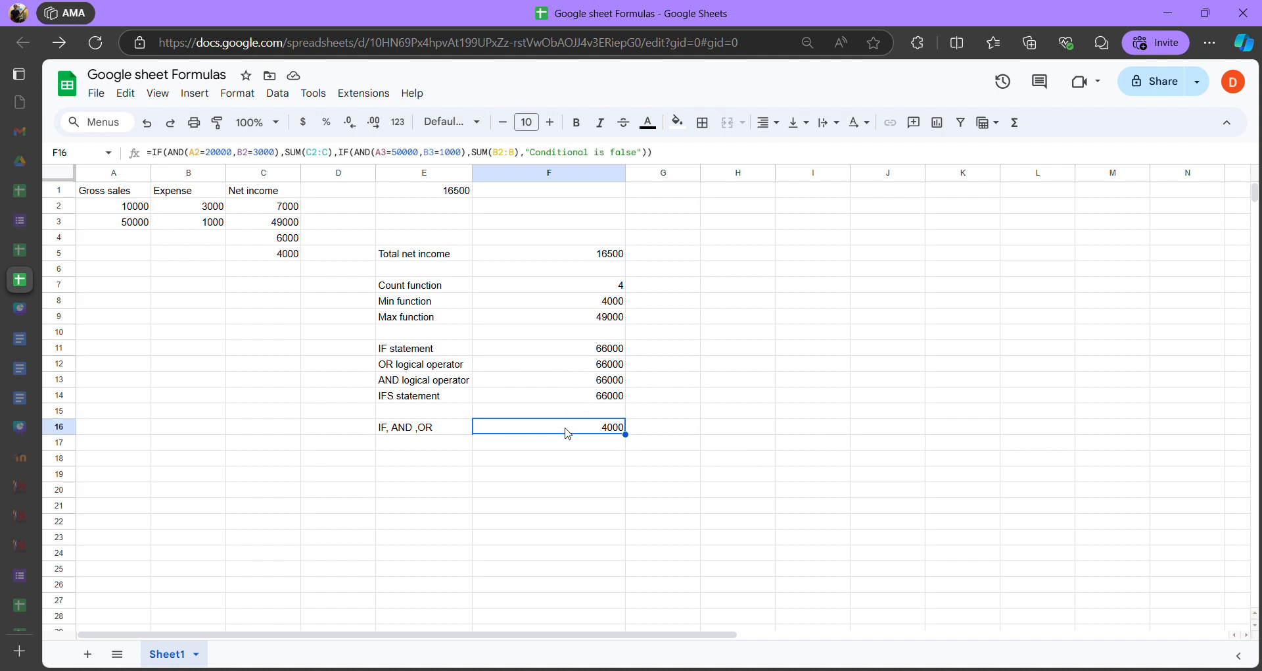
double_click(568, 432)
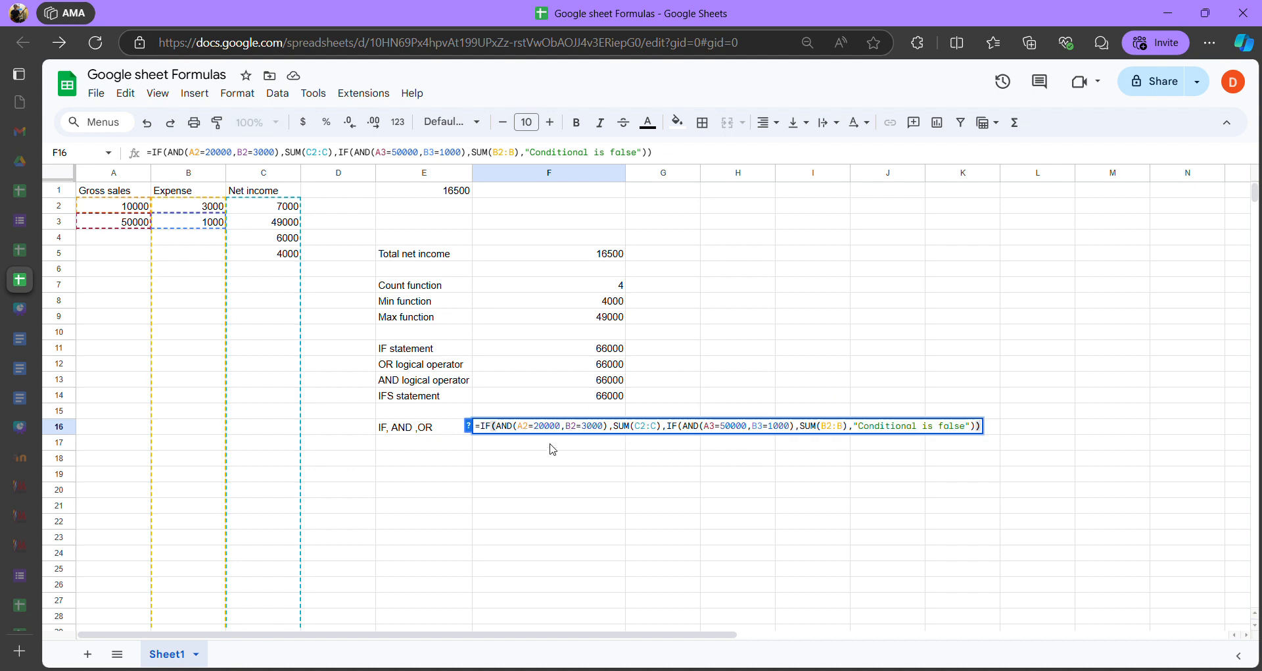
left_click(547, 456)
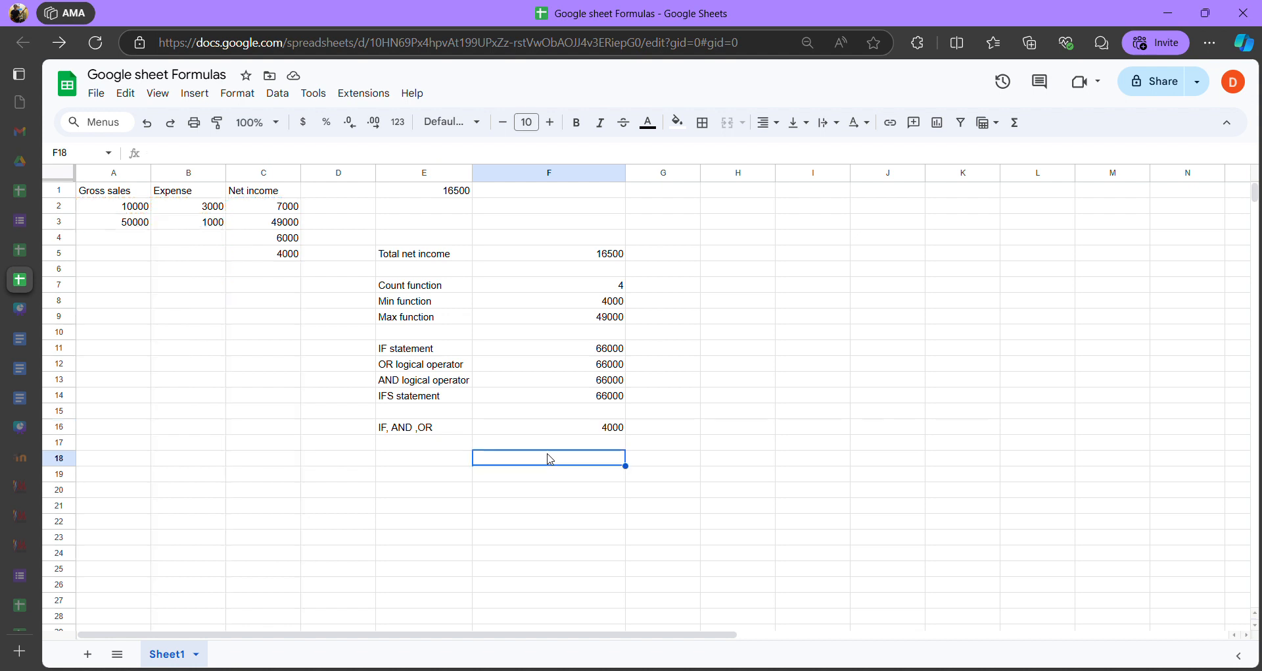
left_click(560, 430)
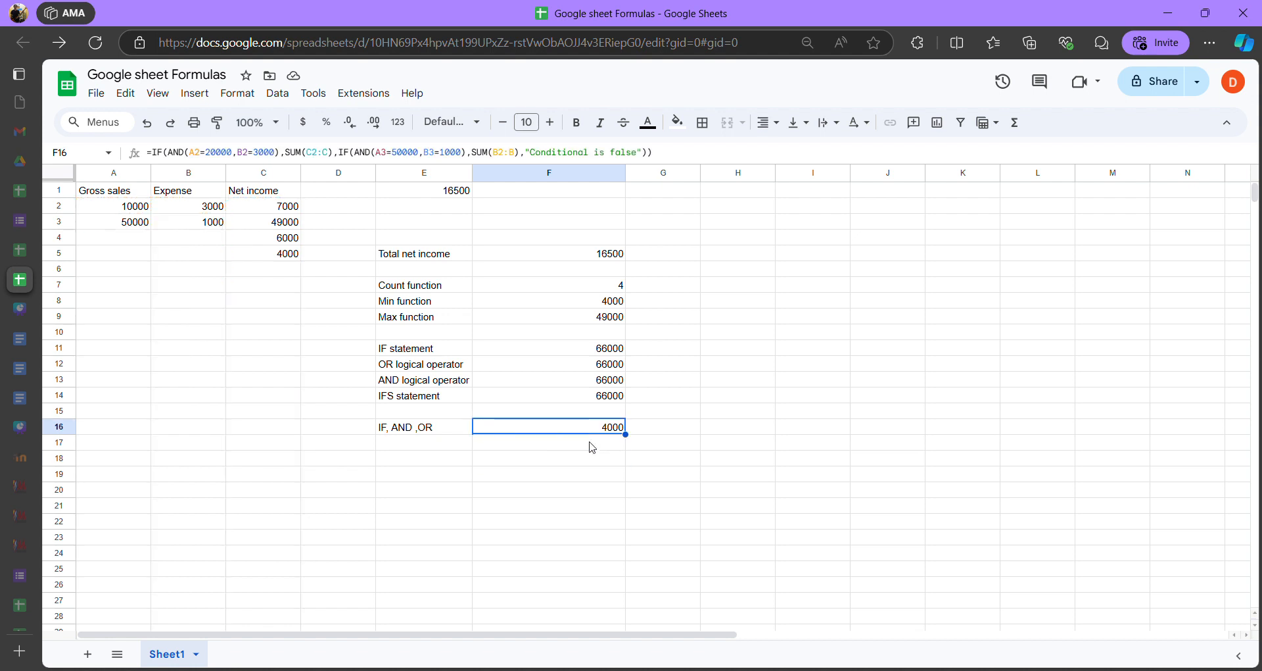